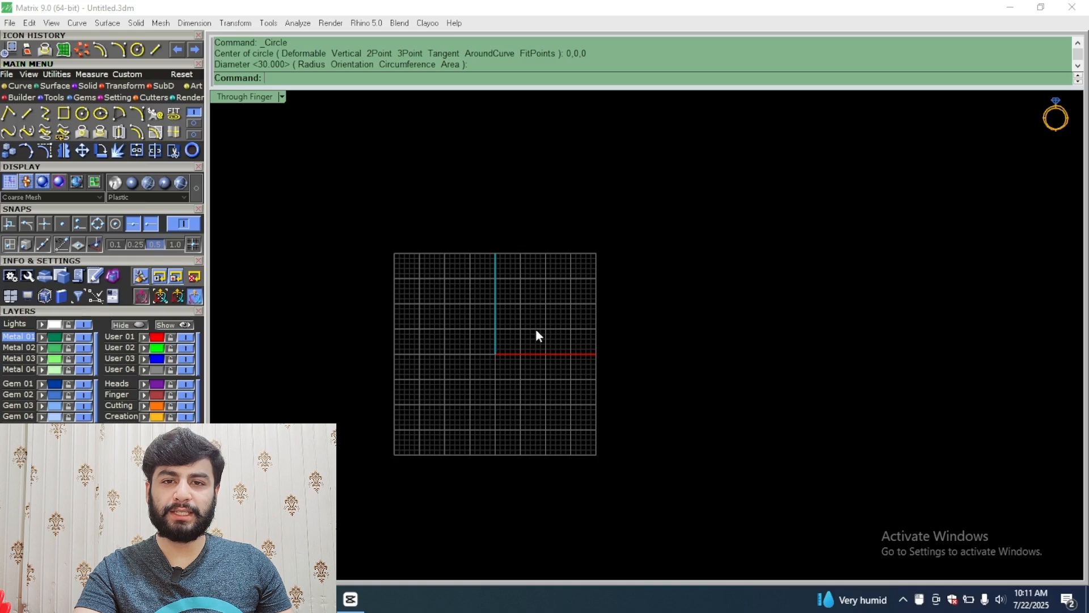
scroll(516, 364, up, 2)
right_drag(518, 360, 513, 306)
scroll(501, 287, down, 2)
scroll(487, 295, up, 1)
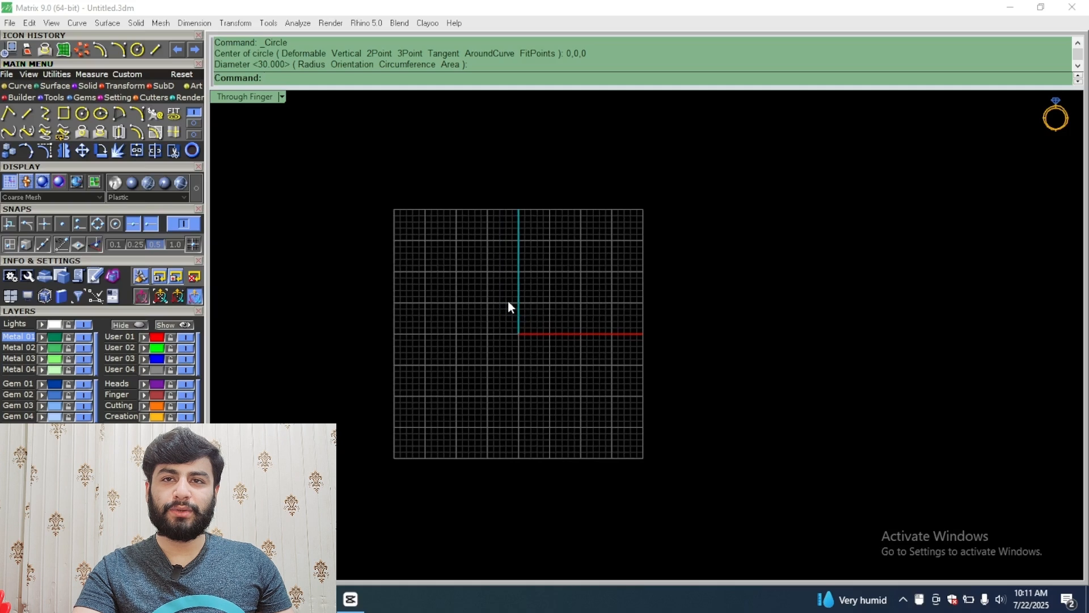
scroll(505, 303, down, 2)
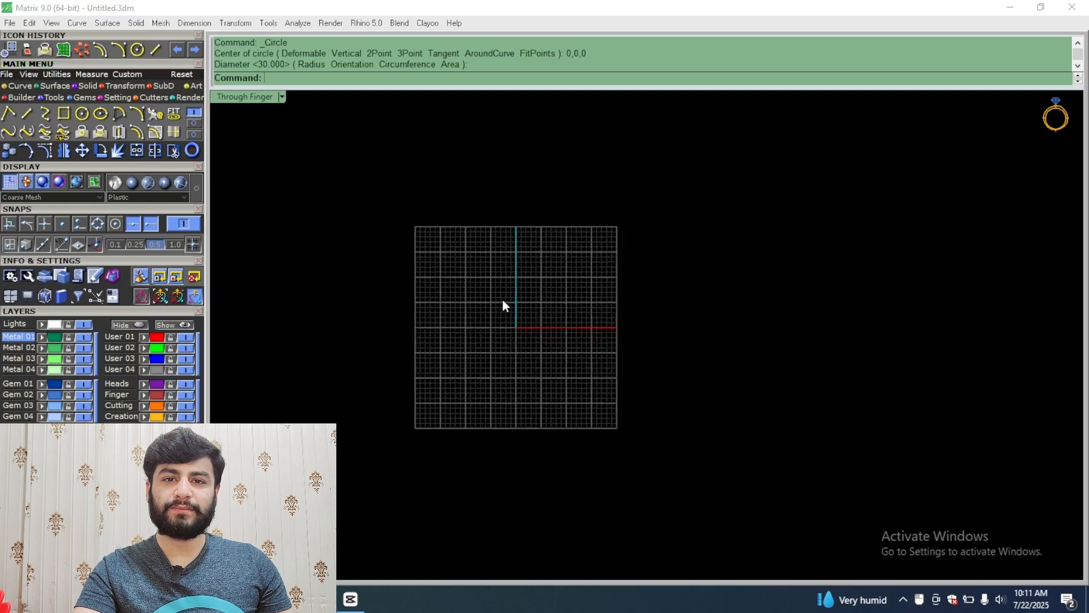
scroll(505, 304, up, 2)
right_drag(530, 316, 520, 282)
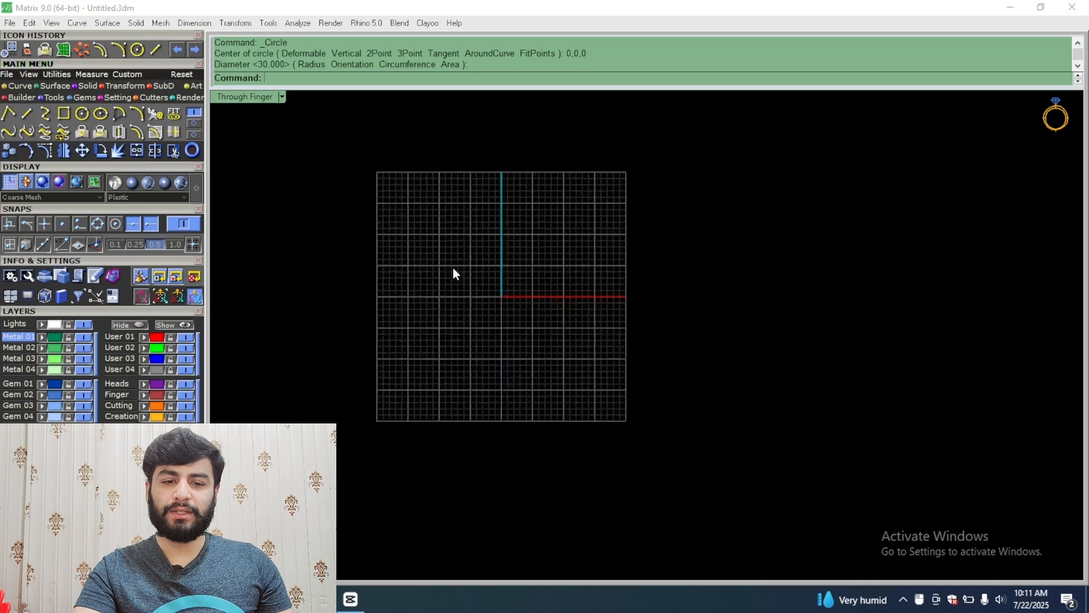
scroll(453, 268, up, 1)
right_drag(452, 267, 457, 295)
scroll(480, 267, down, 3)
scroll(460, 328, up, 3)
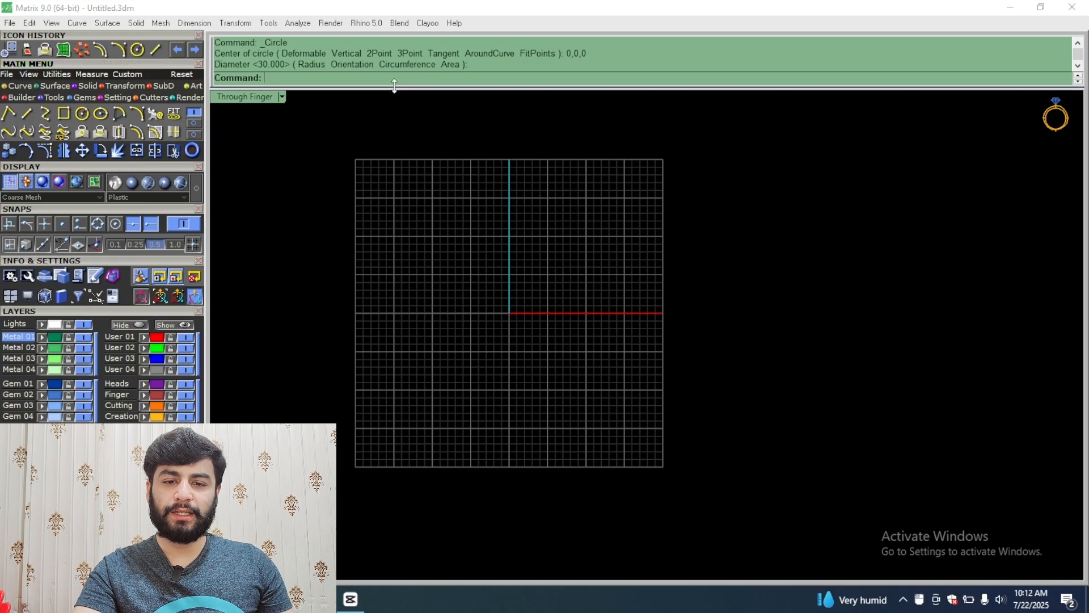
text(3.25)
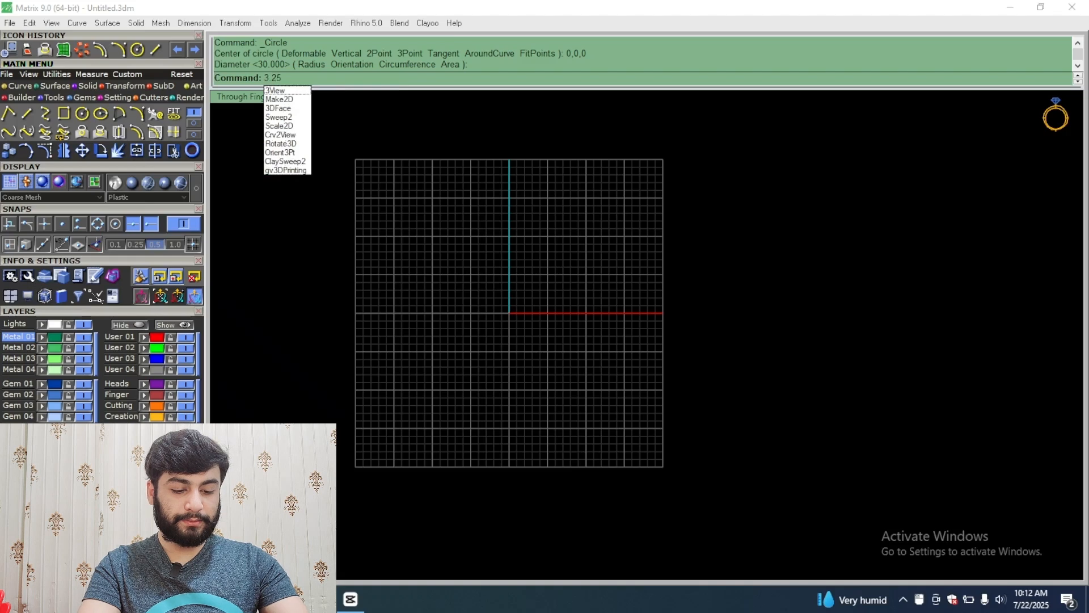
text(*4)
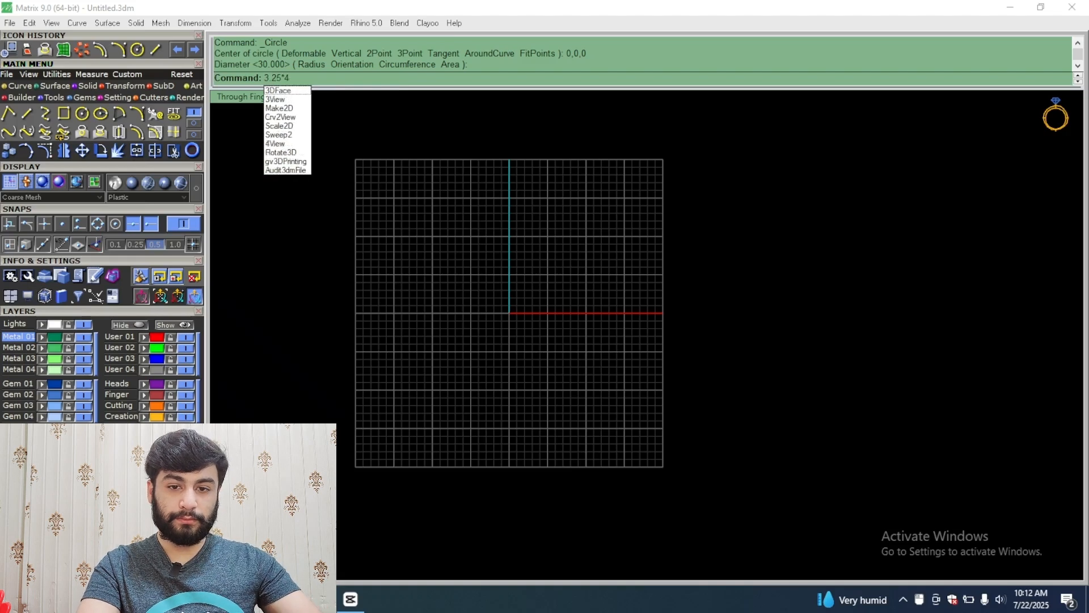
key(Return)
text(0,0,0)
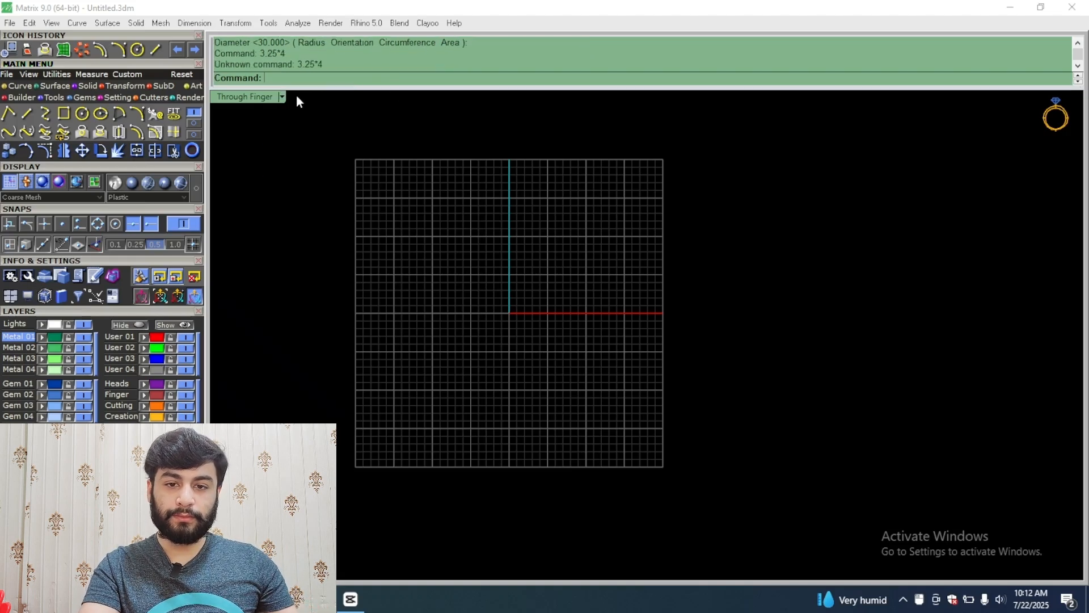
key(Return)
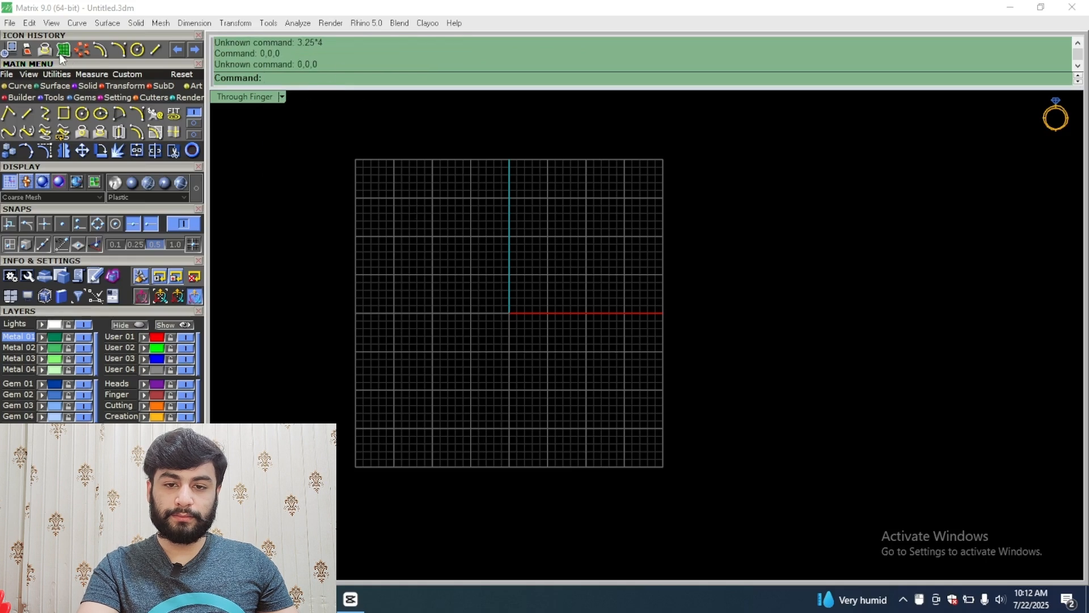
Step: Draw a circle of diameter 63 mm centred at 0,0,0 in the Through Finger view
click(82, 113)
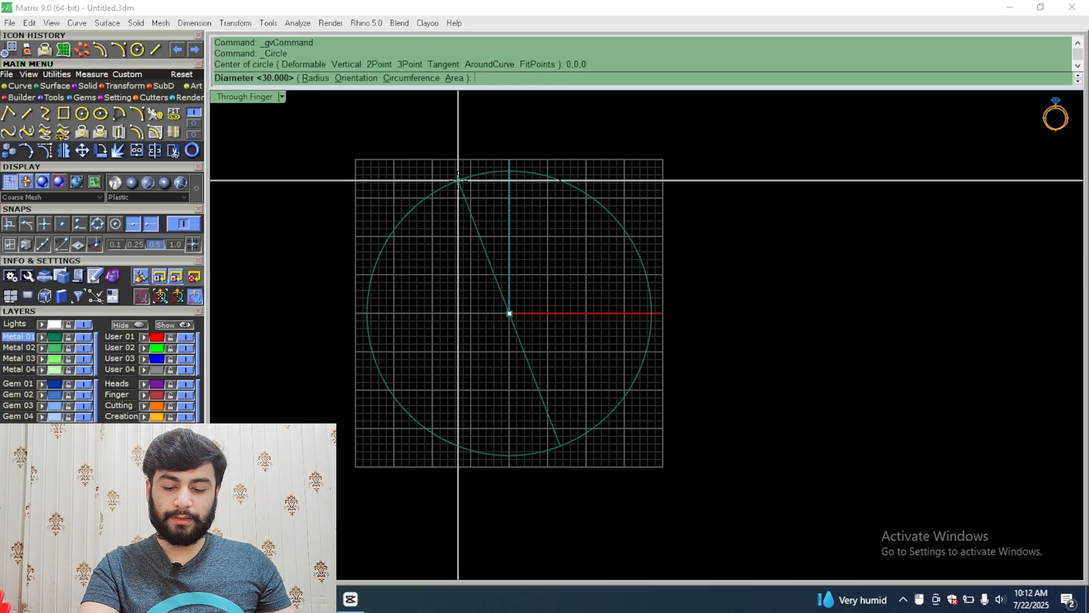
text(12)
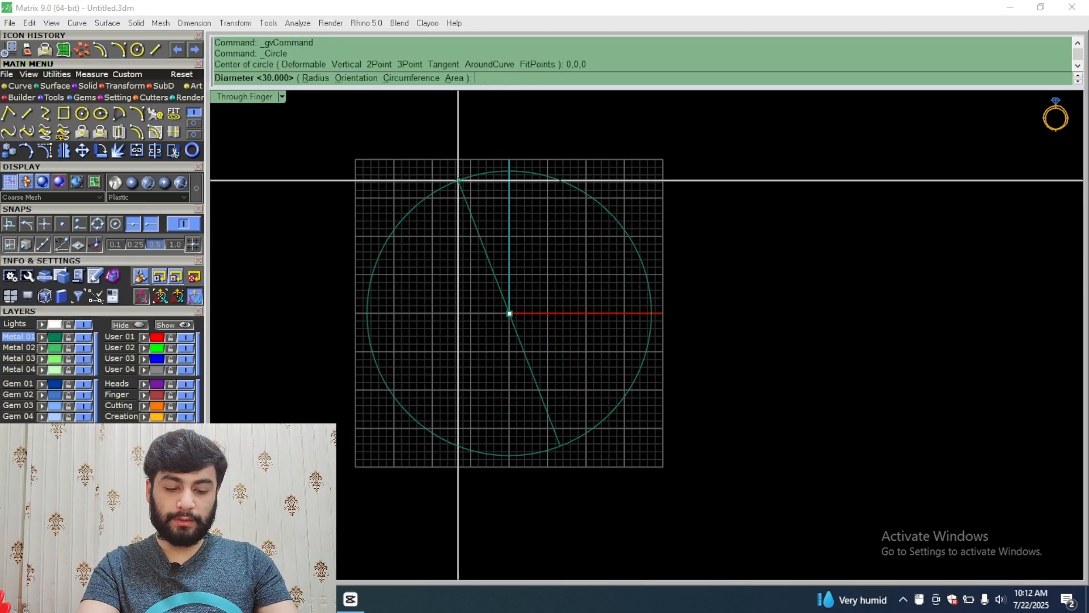
key(Return)
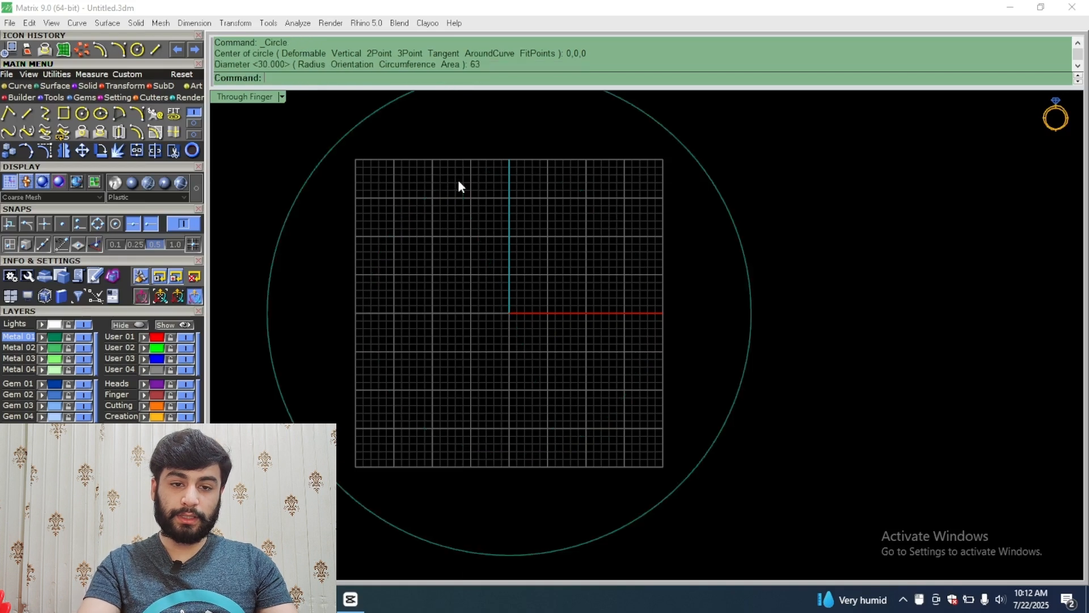
Step: Assign the circle to the User 01 layer and clear the selection
scroll(498, 234, down, 4)
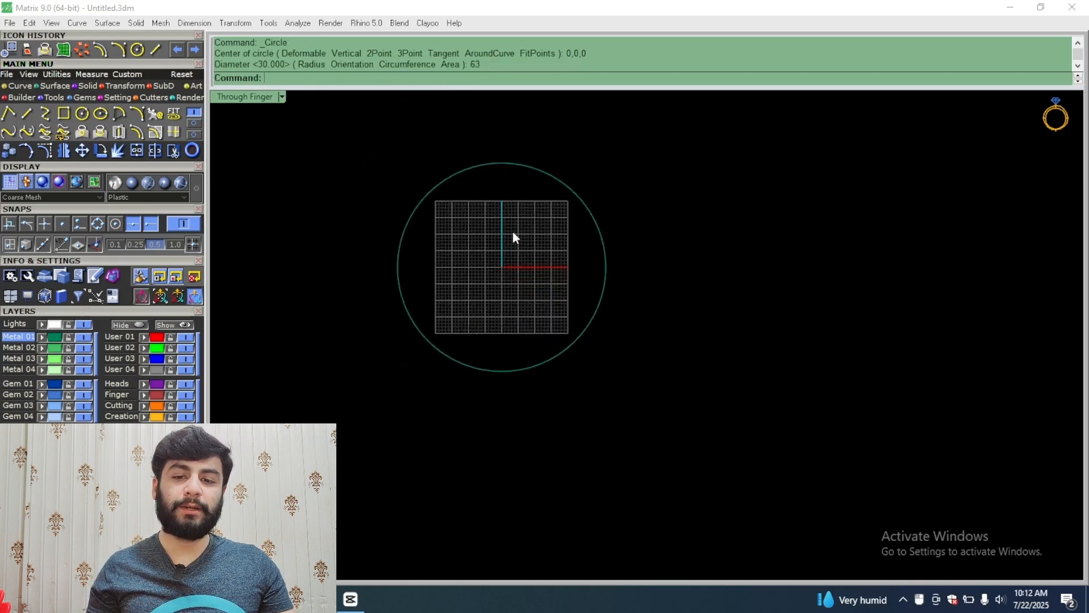
drag(608, 193, 534, 136)
scroll(493, 219, up, 4)
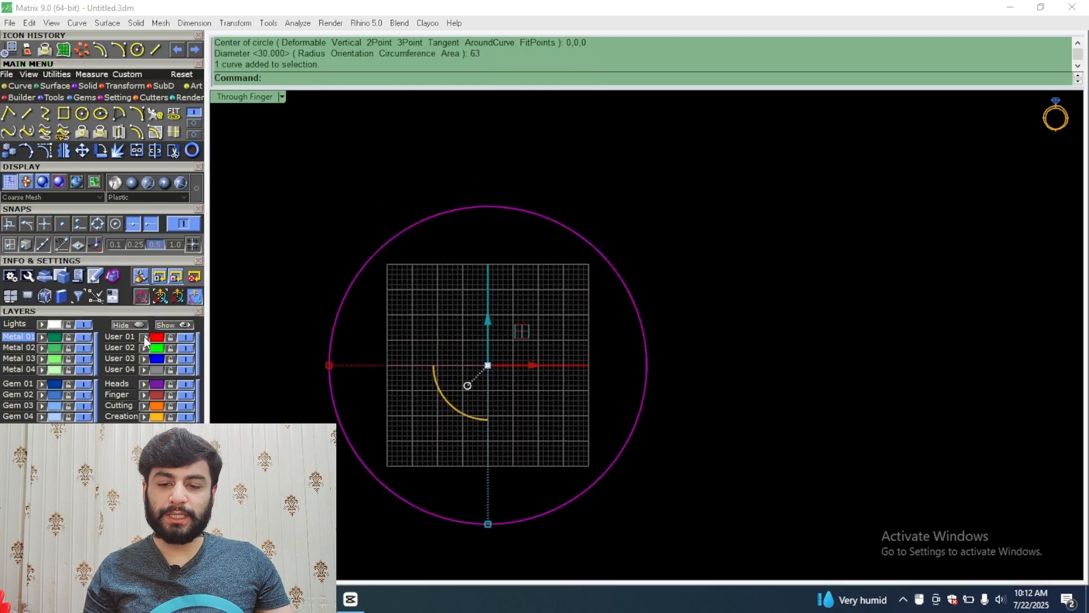
click(404, 209)
Step: Draw a horizontal both-sides line with its middle at 0,0,0, extending well beyond the circle on both ends
scroll(431, 205, down, 6)
scroll(461, 215, up, 6)
right_drag(452, 229, 544, 228)
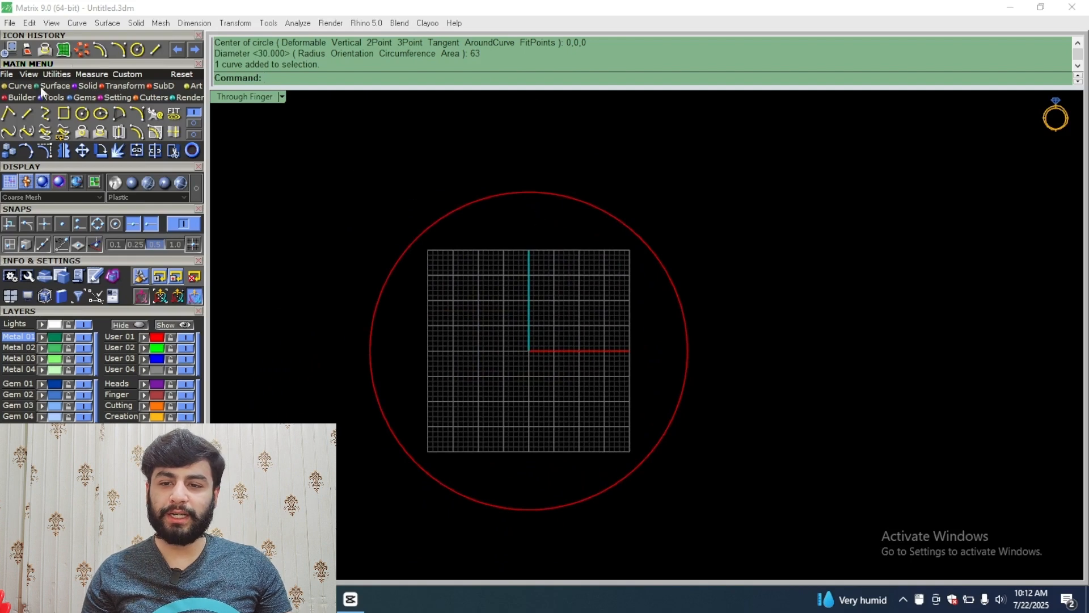
click(33, 112)
text(0,0,0)
key(Return)
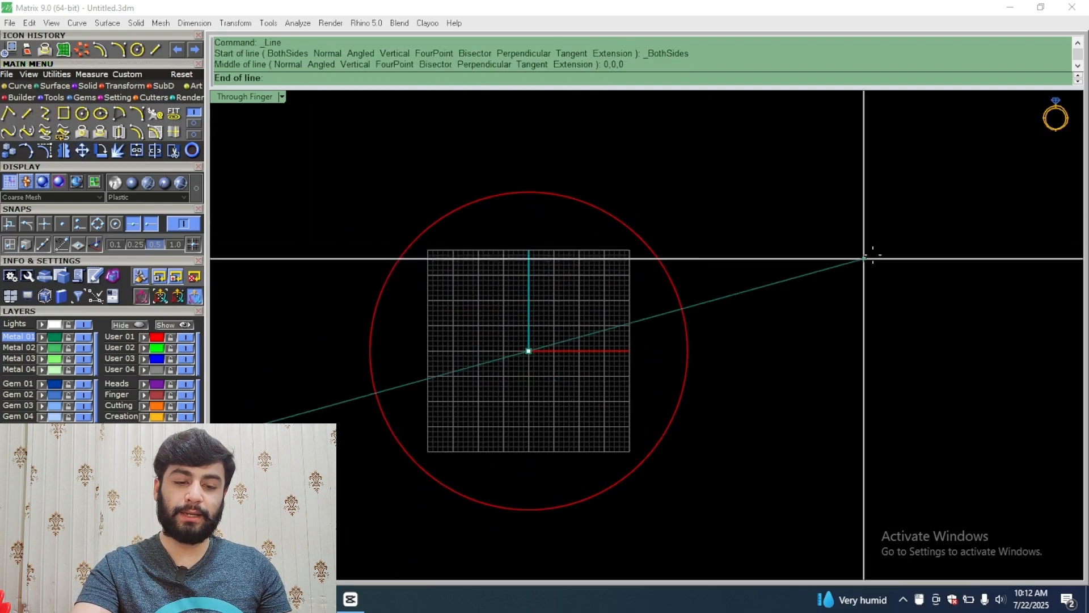
click(854, 317)
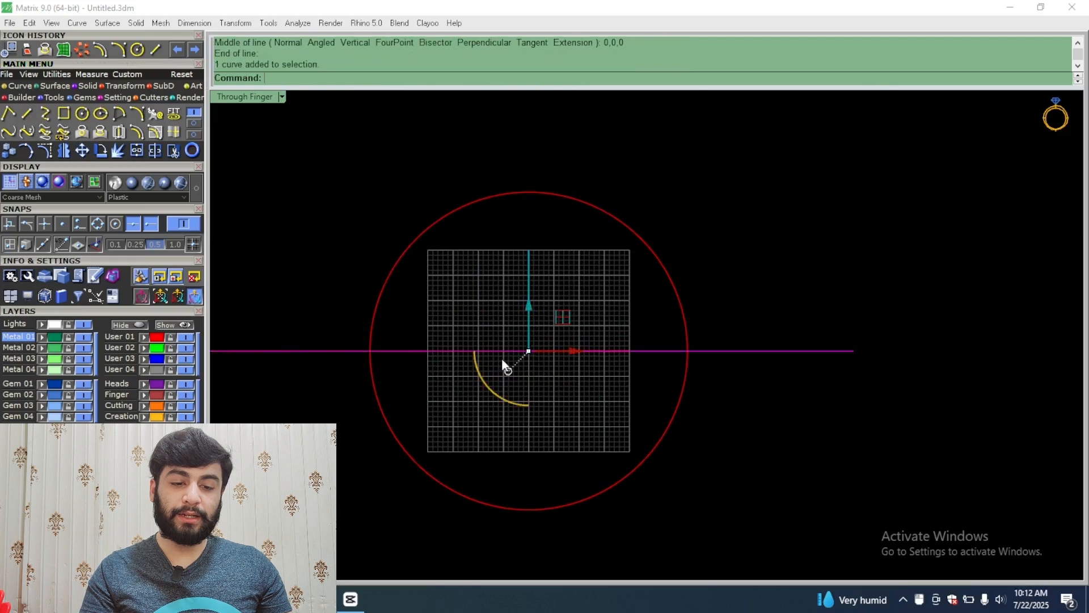
Step: Polar-array the horizontal line about the origin with 3 items over a 360-degree fill angle
click(81, 50)
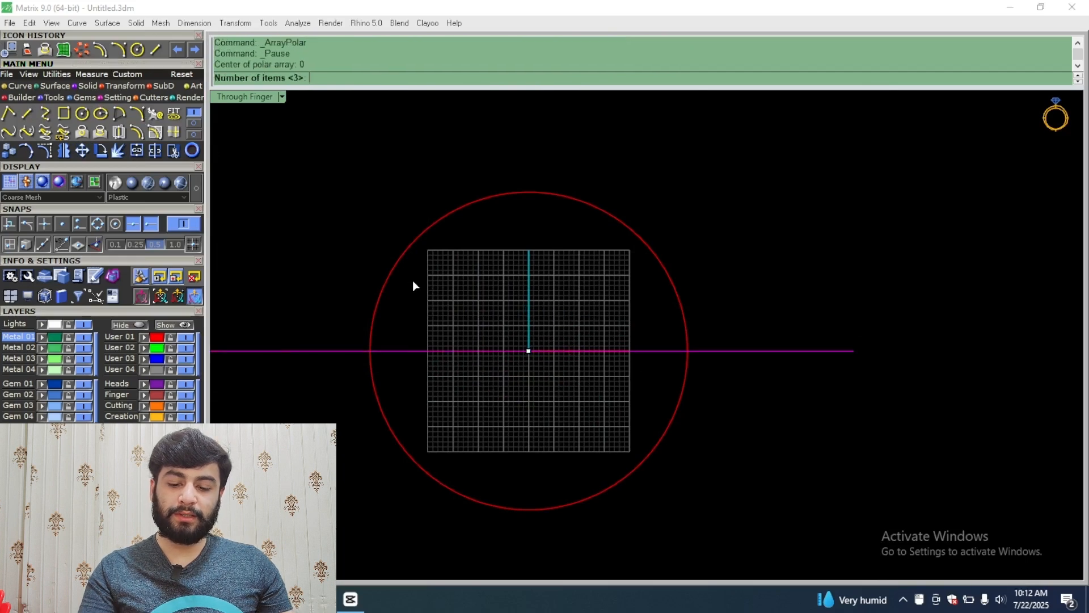
text(3)
key(Return)
key(Return)
key(Return)
click(511, 246)
Step: Trim the circle and the three lines against each other, leaving only the upper arc between the two inclined lines
scroll(587, 242, down, 6)
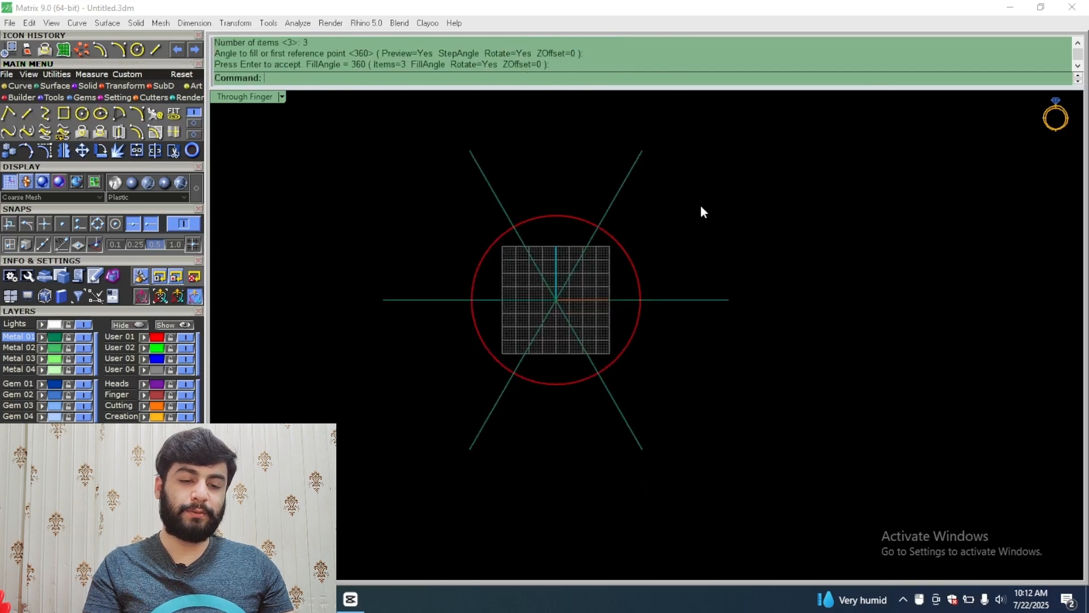
drag(709, 205, 379, 368)
scroll(517, 219, up, 8)
click(173, 151)
scroll(505, 271, down, 2)
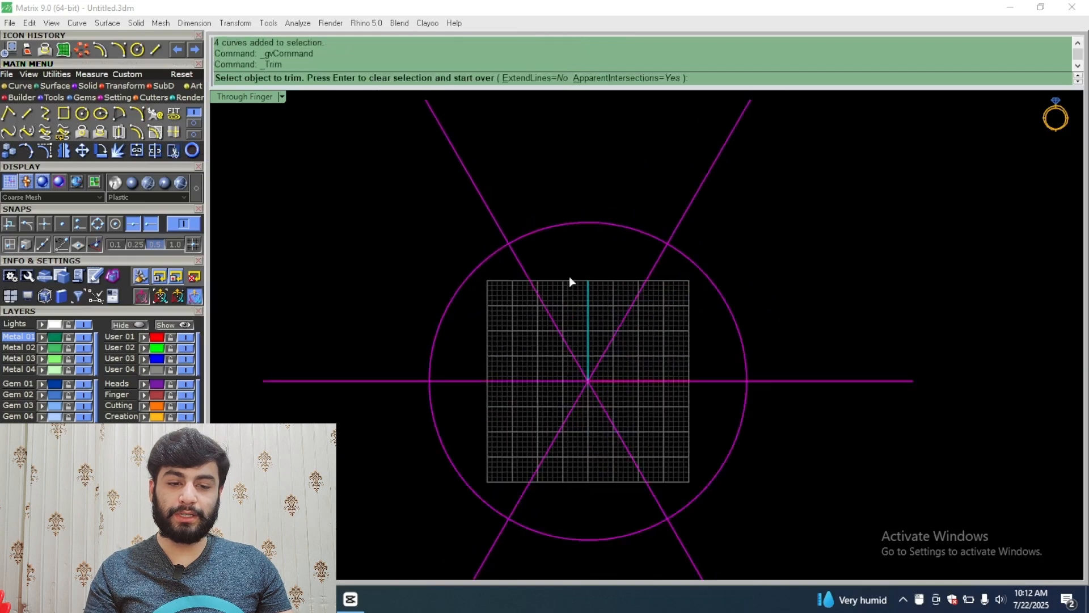
drag(779, 301, 386, 576)
drag(758, 149, 465, 169)
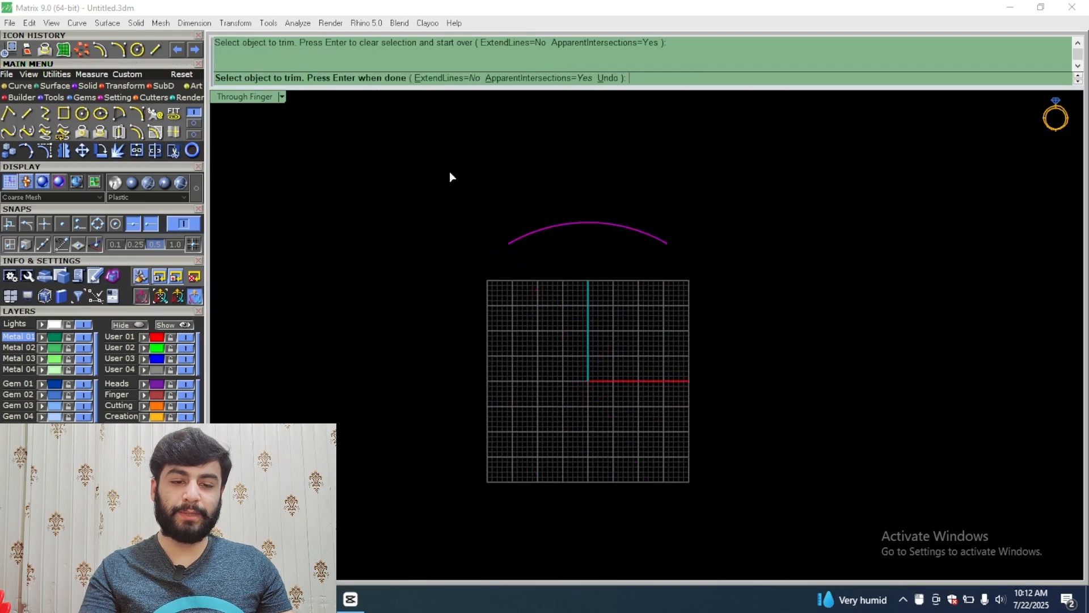
key(Return)
Step: Maximize the Perspective view and examine the remaining arc from different angles and distances
double_click(222, 94)
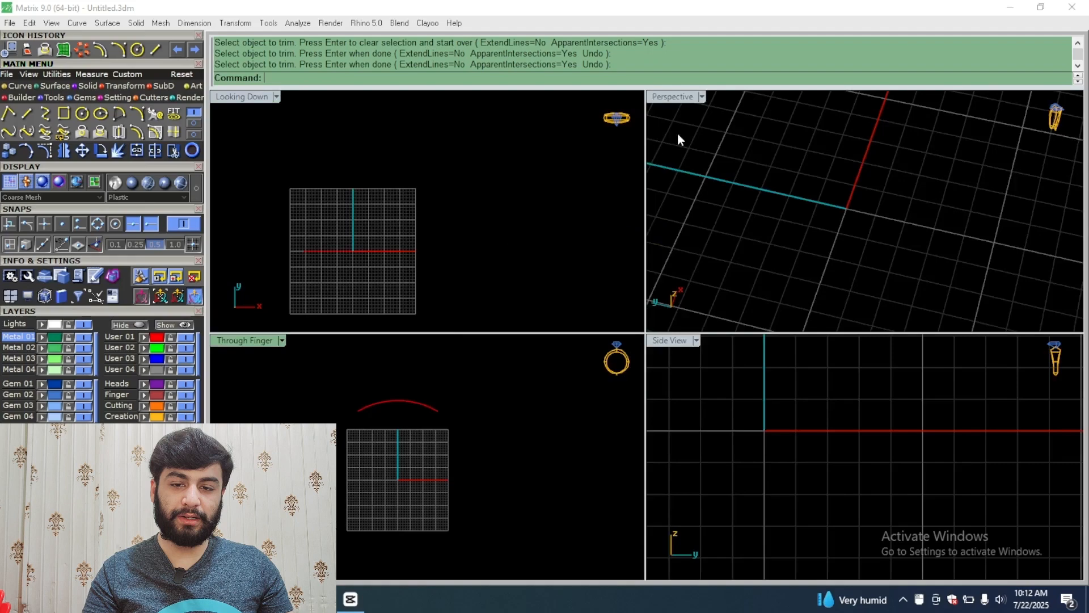
double_click(676, 101)
scroll(549, 358, down, 8)
right_drag(549, 359, 511, 227)
scroll(522, 195, up, 6)
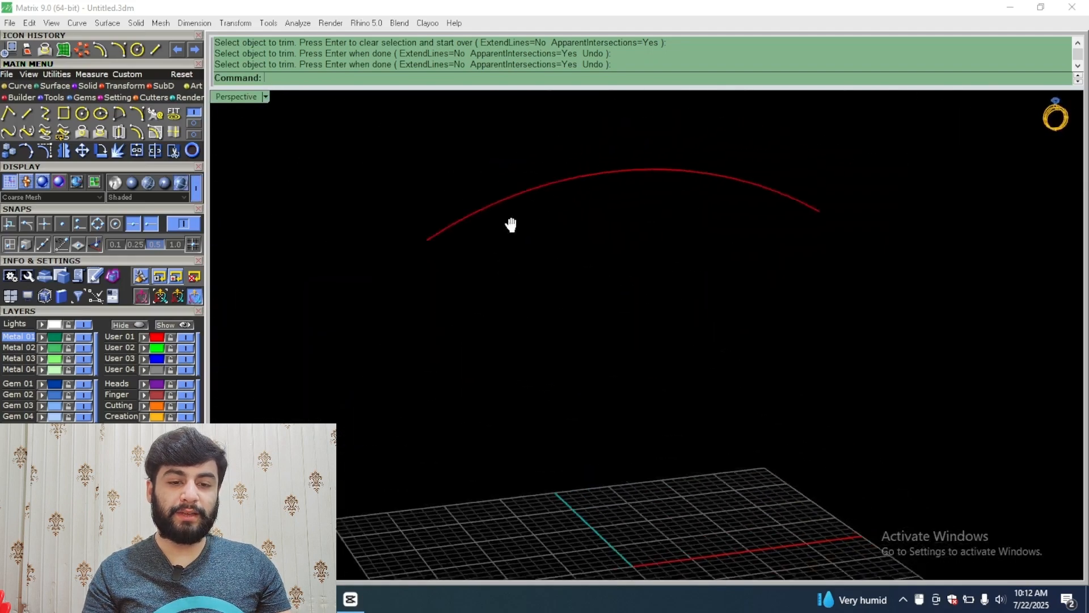
scroll(528, 188, down, 6)
right_drag(527, 170, 574, 120)
scroll(600, 184, up, 6)
right_drag(644, 192, 619, 201)
scroll(616, 199, down, 7)
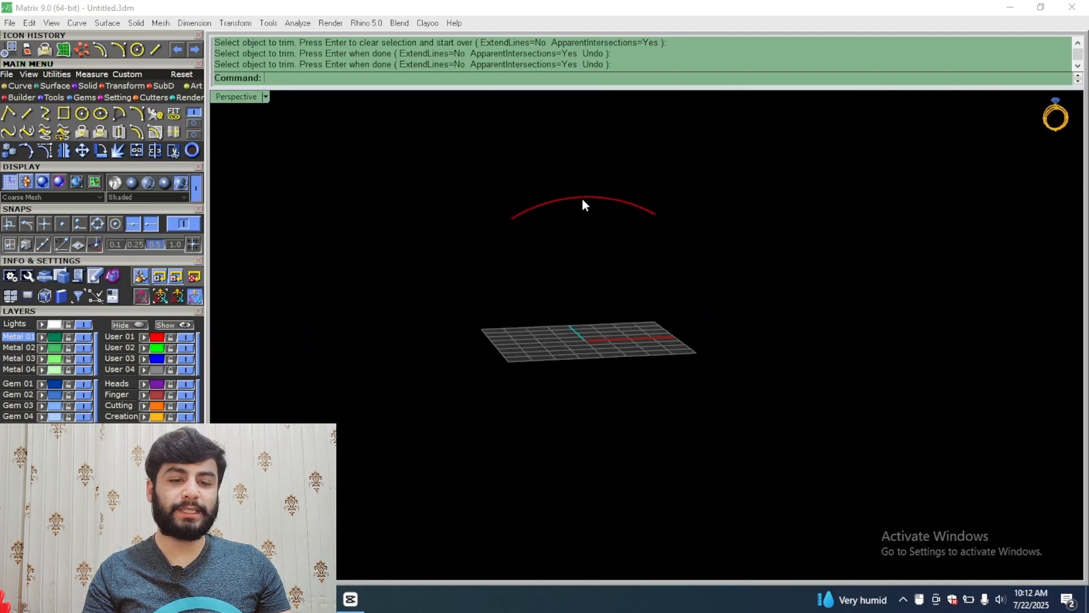
scroll(575, 198, up, 4)
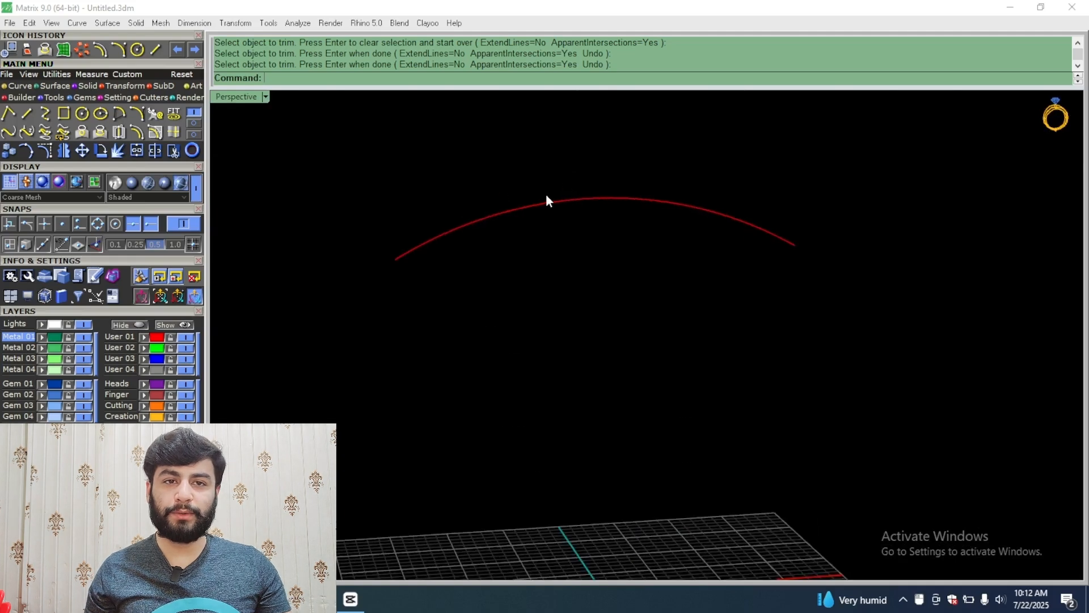
Step: Measure the length of the trimmed arc
click(538, 208)
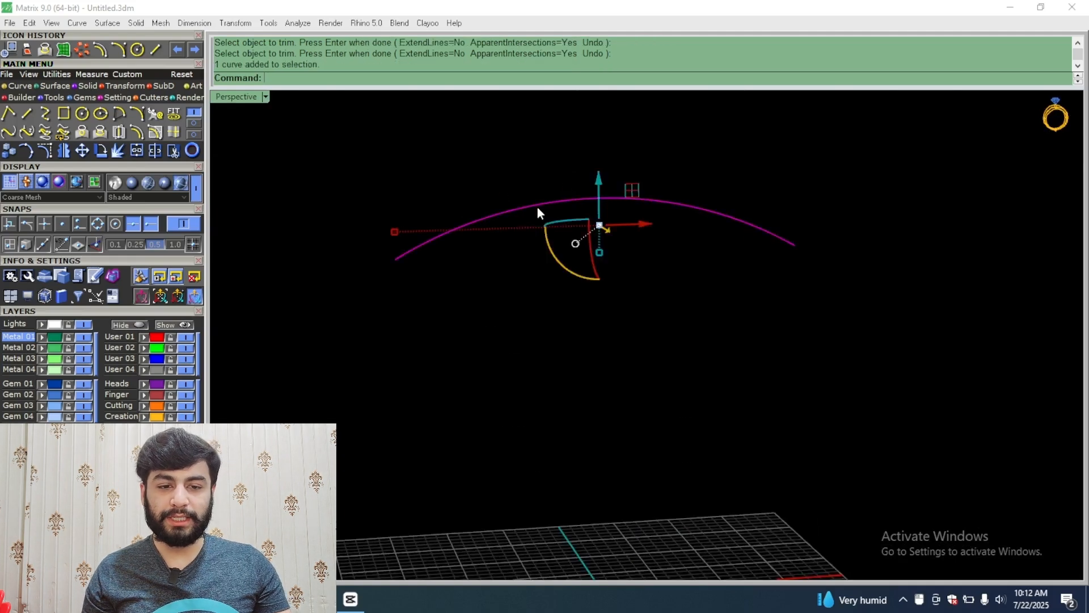
click(296, 22)
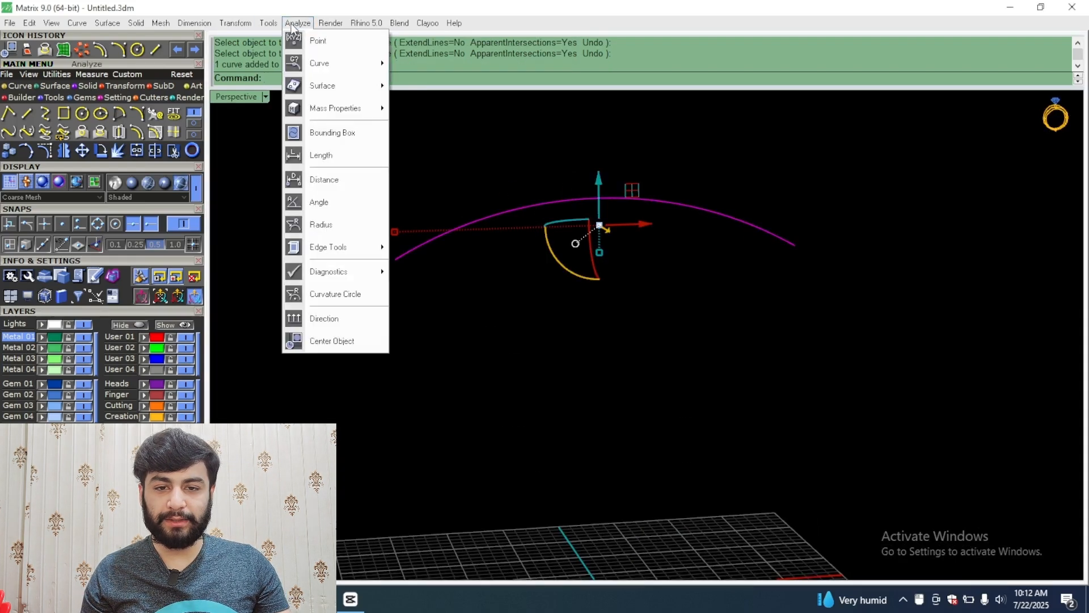
click(334, 154)
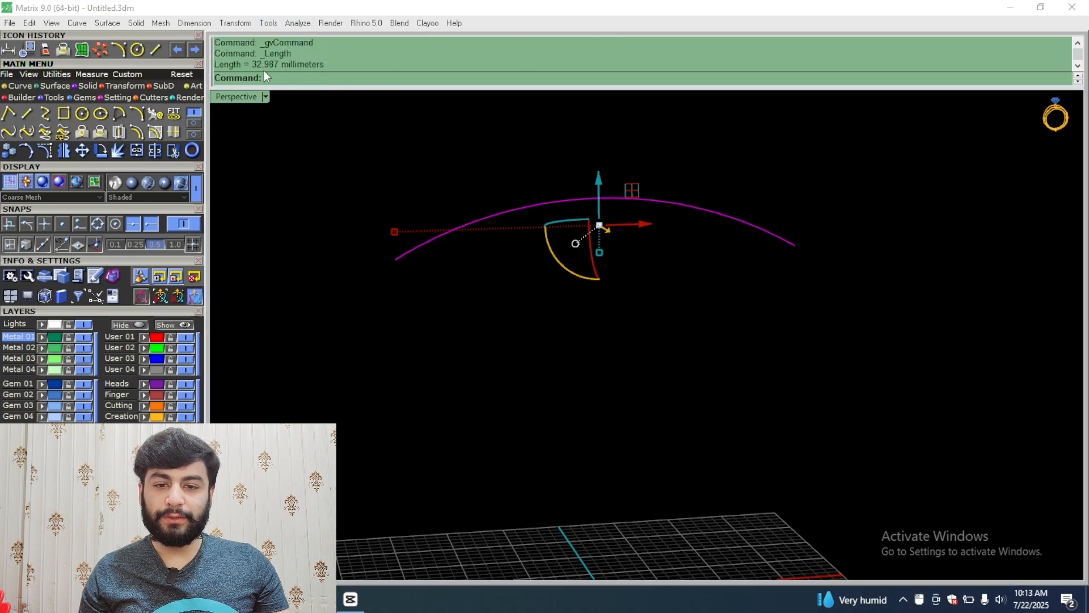
scroll(356, 127, down, 8)
right_drag(356, 127, 341, 160)
click(287, 159)
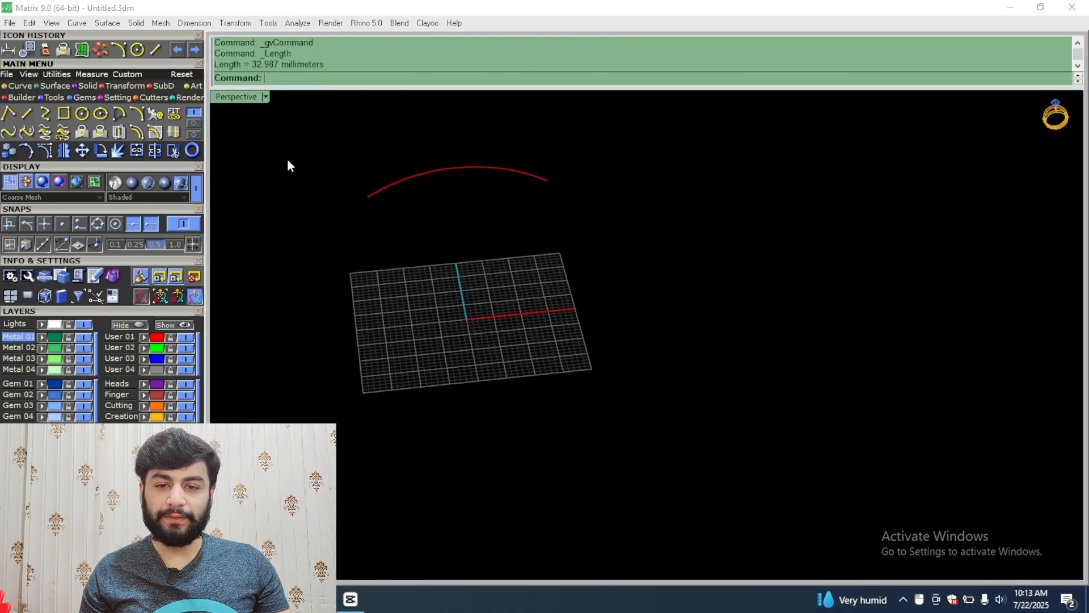
Step: Draw a both-sides line along the red axis with its middle at 0,0,0 and a half-length of 32.987/2 mm
click(24, 114)
click(466, 320)
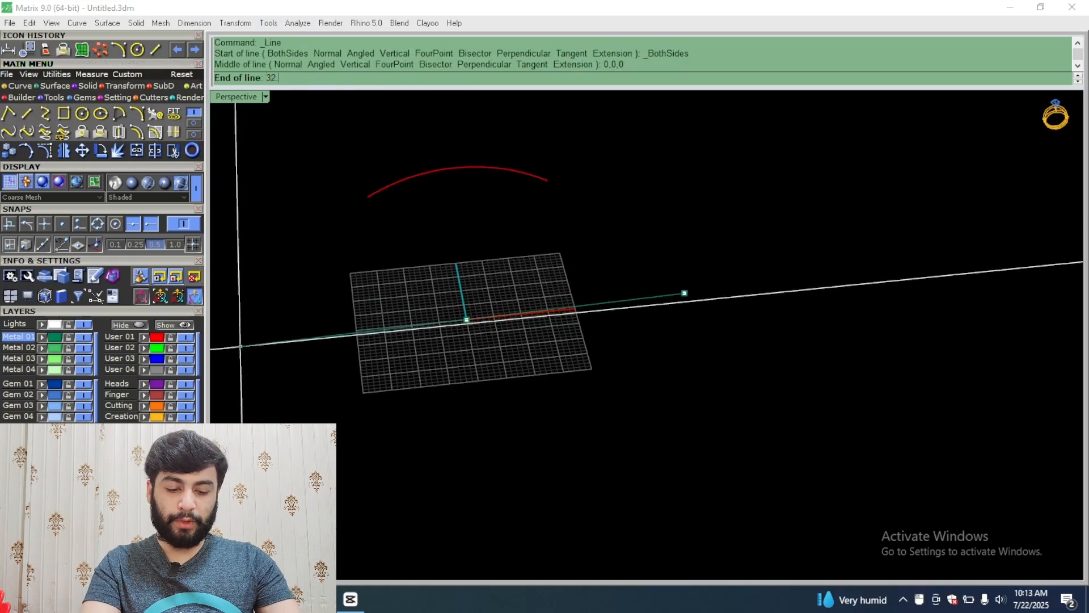
text(32.987)
key(Return)
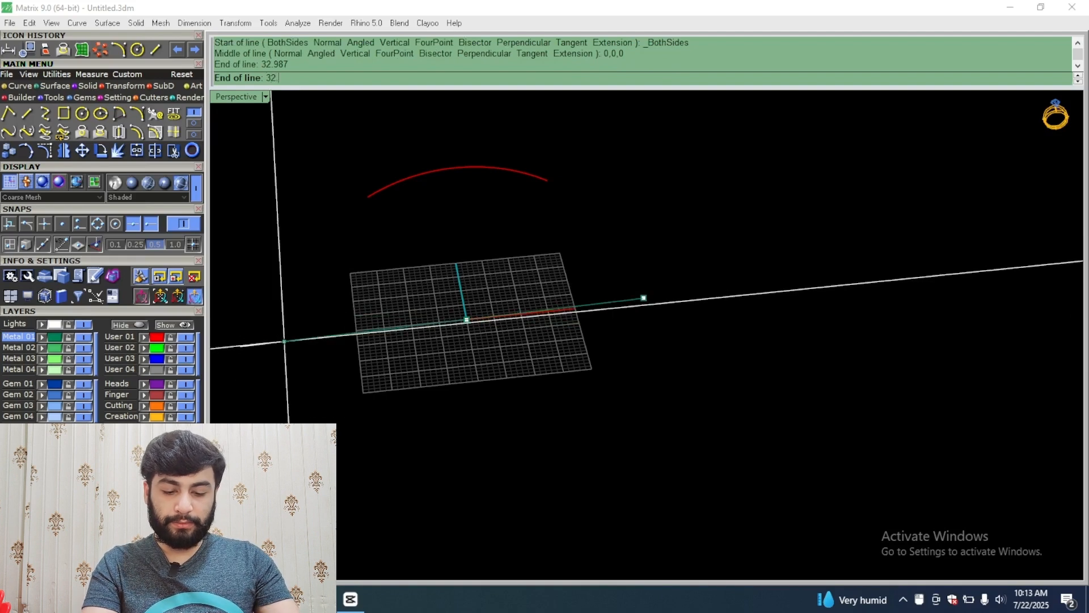
text(32.987/2)
key(Return)
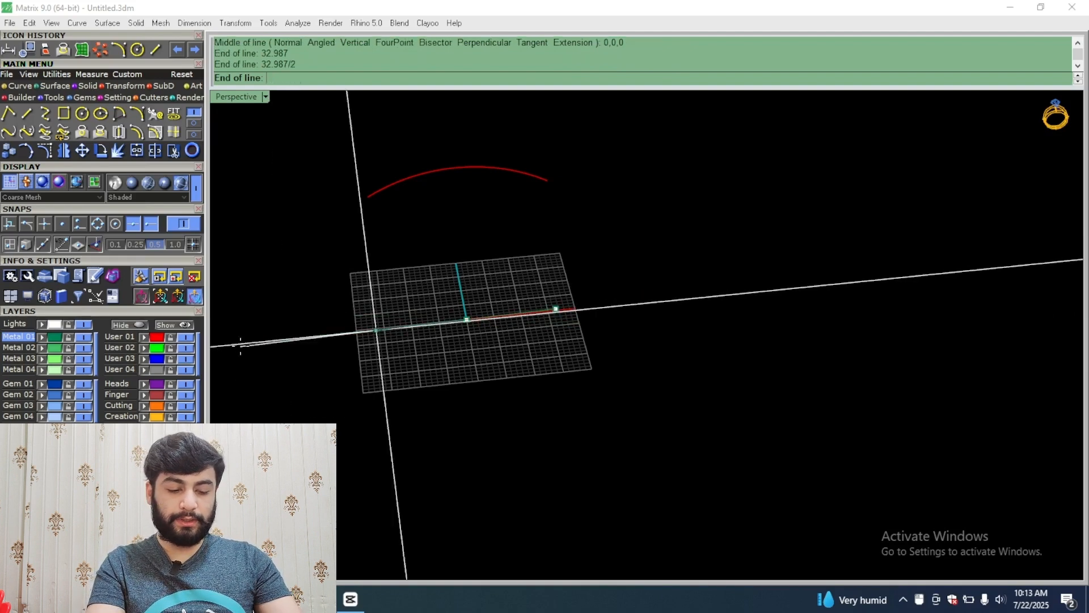
key(Escape)
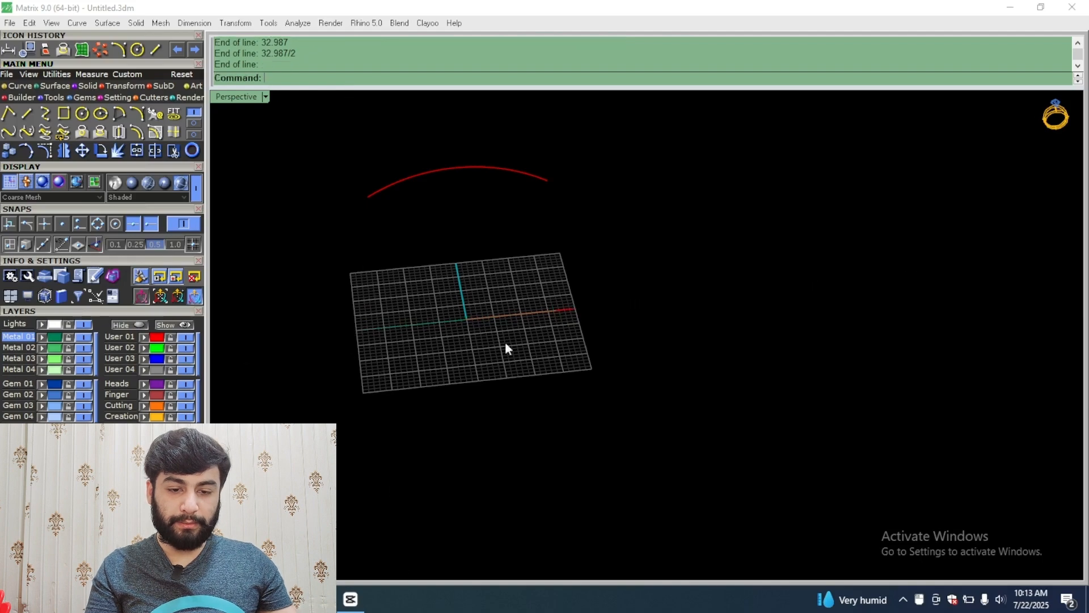
Step: Assign the new straight line, together with the arc, to the User 01 layer
scroll(507, 349, up, 5)
scroll(414, 340, down, 2)
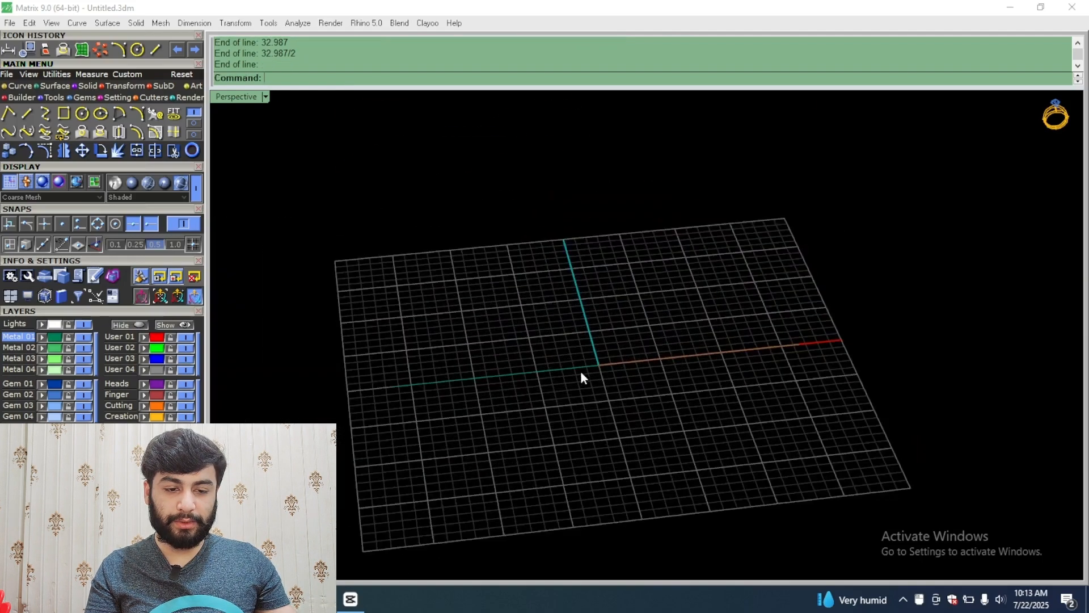
click(579, 370)
click(588, 432)
scroll(469, 462, down, 10)
drag(578, 225, 383, 543)
scroll(389, 419, up, 7)
click(144, 336)
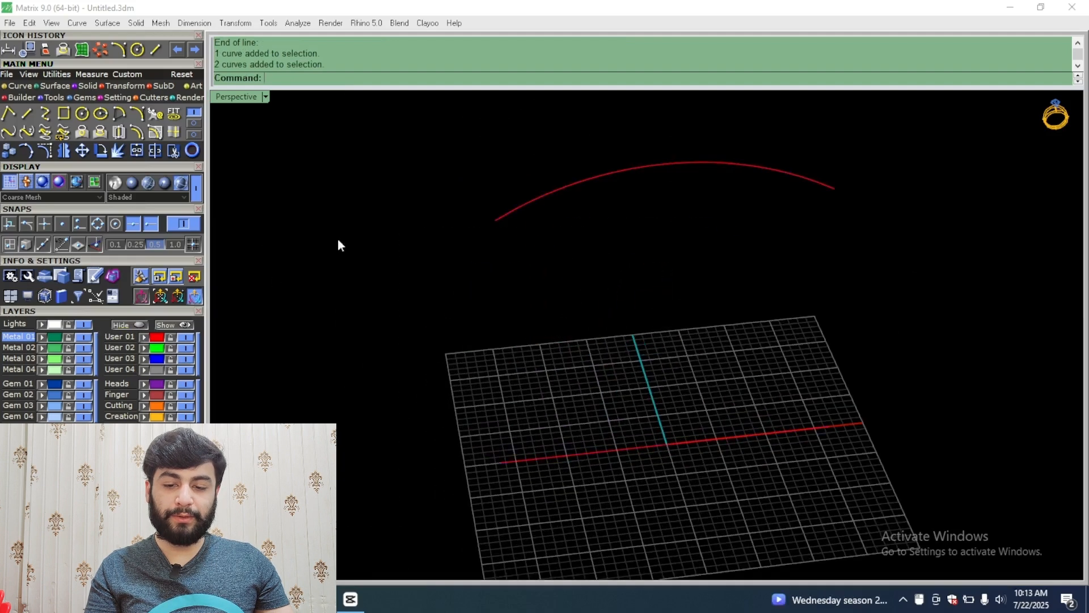
Step: Assign the arc to the Gem 04 layer and hide that layer
scroll(397, 267, down, 5)
click(590, 233)
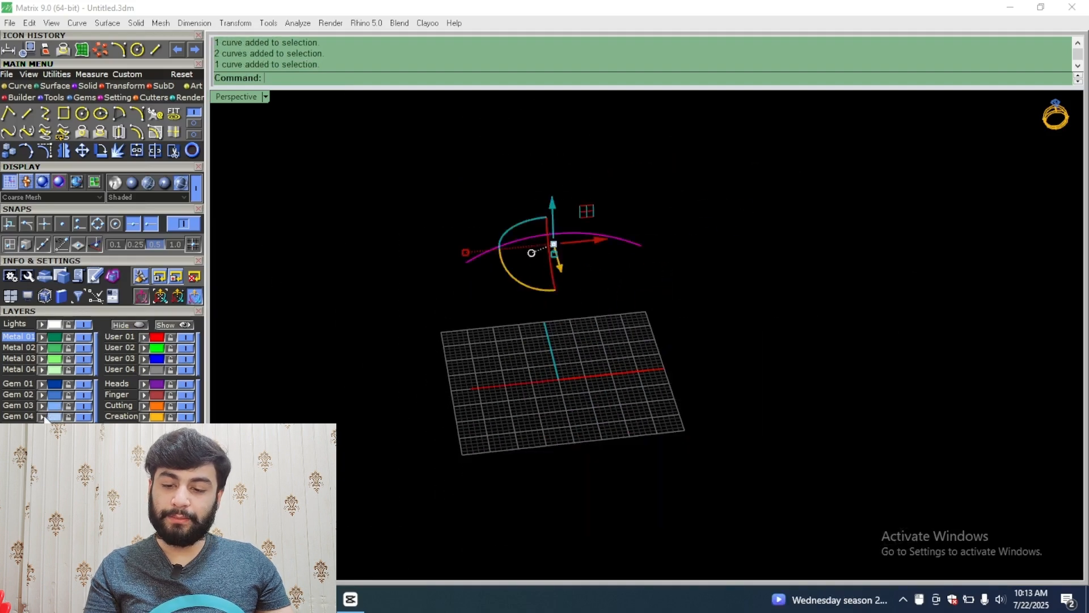
click(42, 416)
click(84, 416)
right_drag(465, 426, 511, 392)
scroll(514, 388, up, 4)
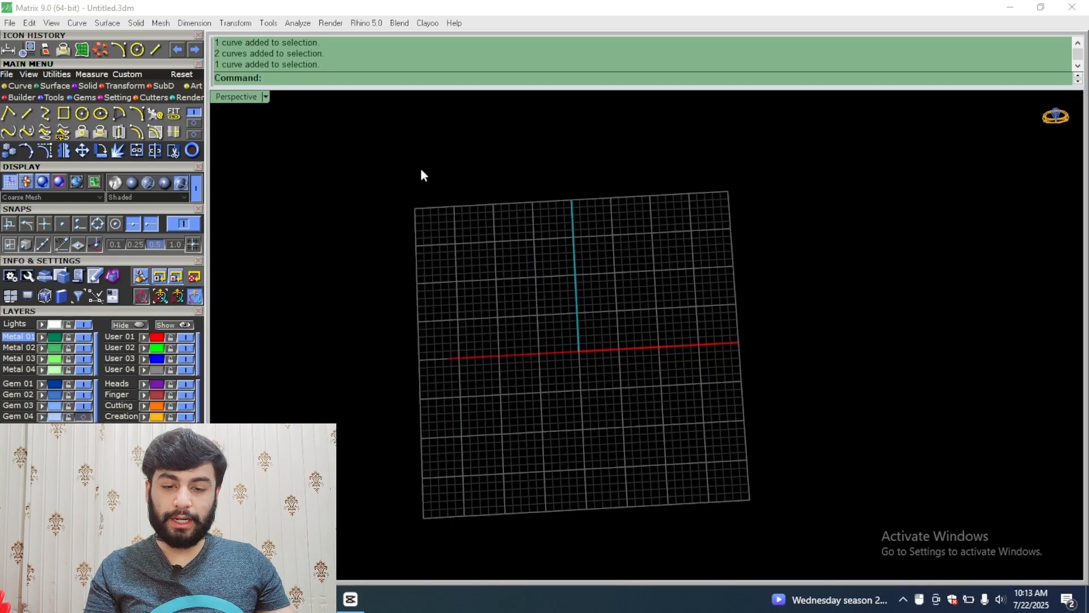
Step: In the Looking Down view, draw a vertical both-sides line centred on the red layout line's left end, and move the layout line to Gem 04
double_click(239, 100)
double_click(239, 99)
scroll(414, 436, up, 8)
right_drag(414, 436, 424, 354)
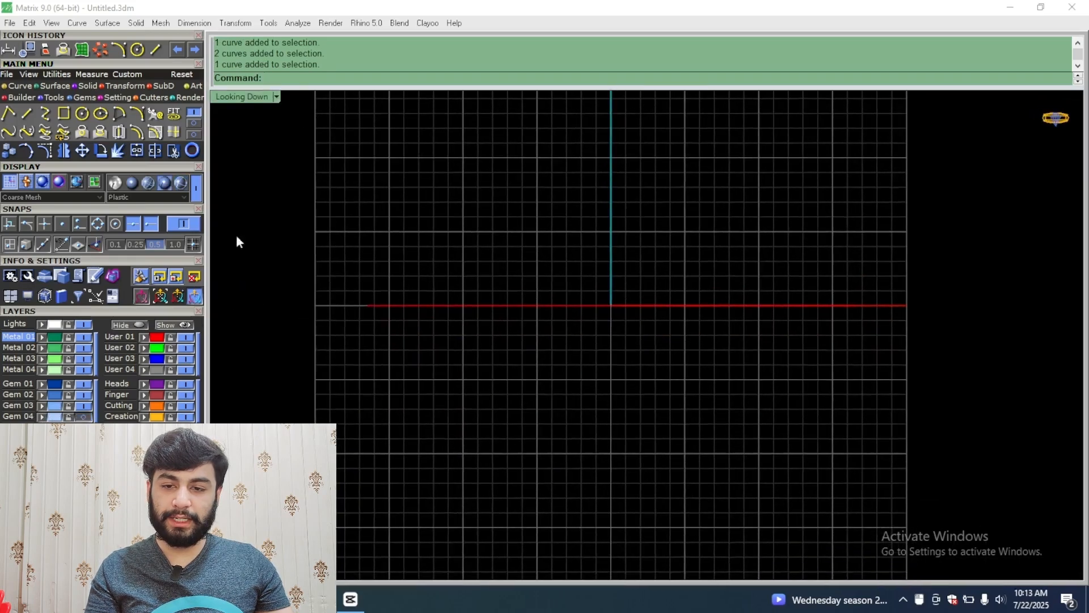
click(25, 114)
click(367, 306)
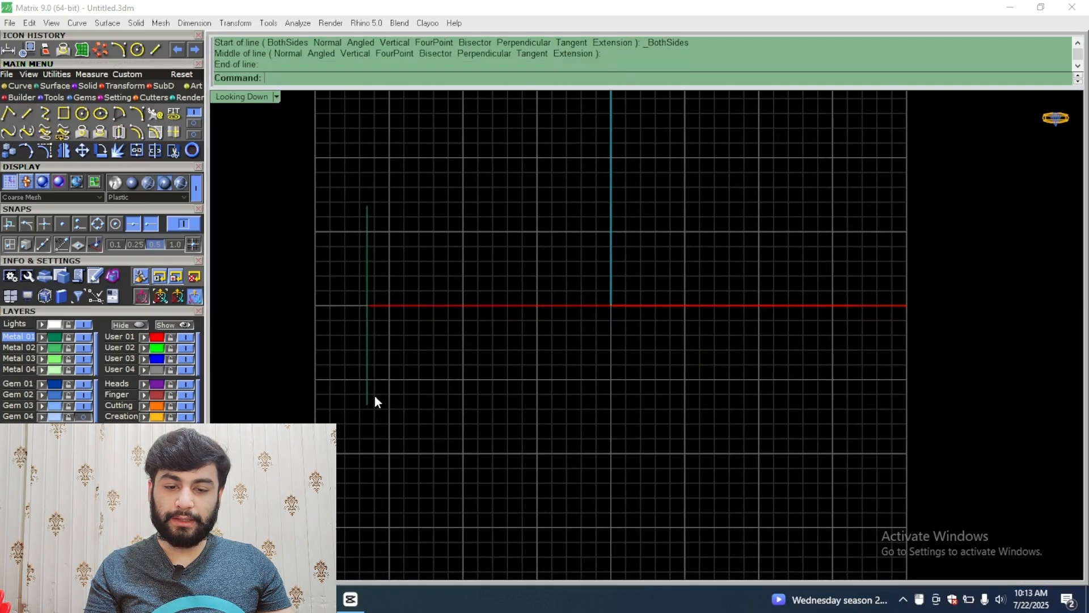
click(392, 306)
click(42, 416)
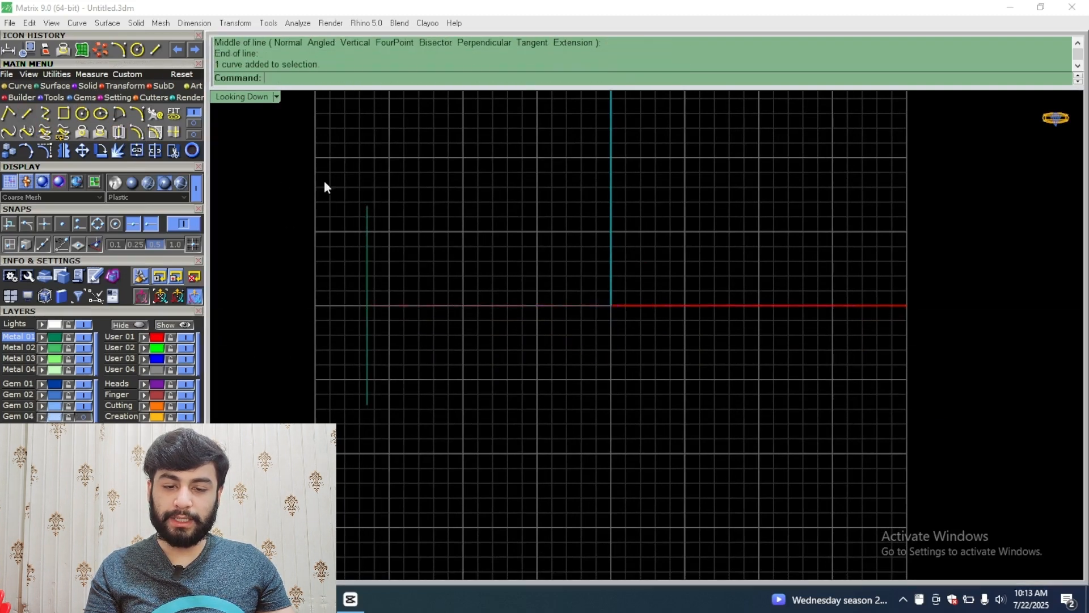
Step: Mirror the vertical end line across the vertical axis through 0 to create its copy at the opposite end
click(61, 150)
text(0)
key(Return)
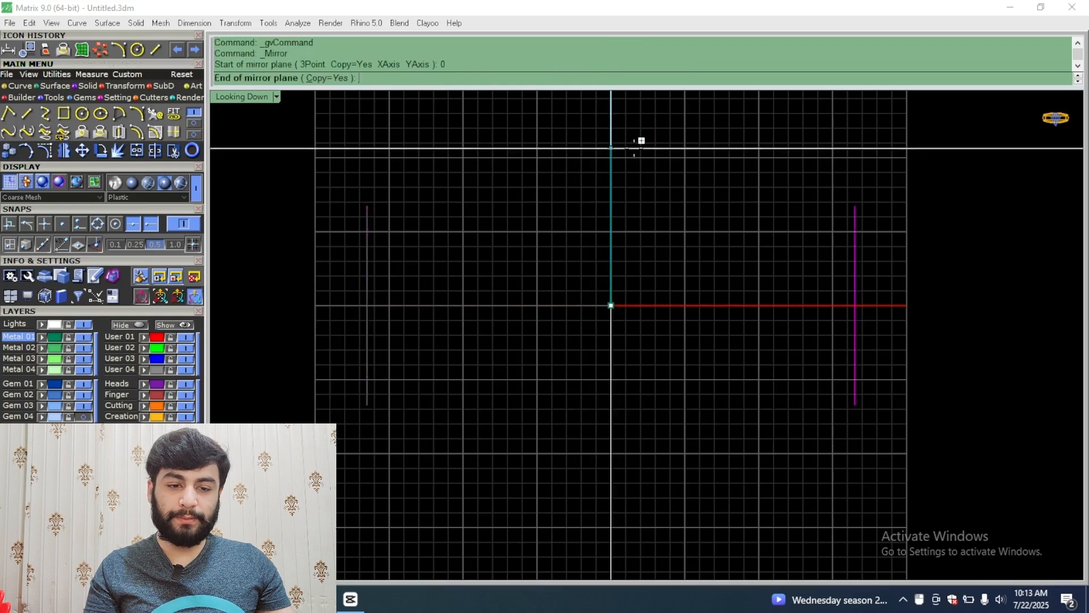
click(634, 146)
Step: Draw a circle centred at 0,0,0 with a diameter of 7 mm
scroll(578, 215, down, 3)
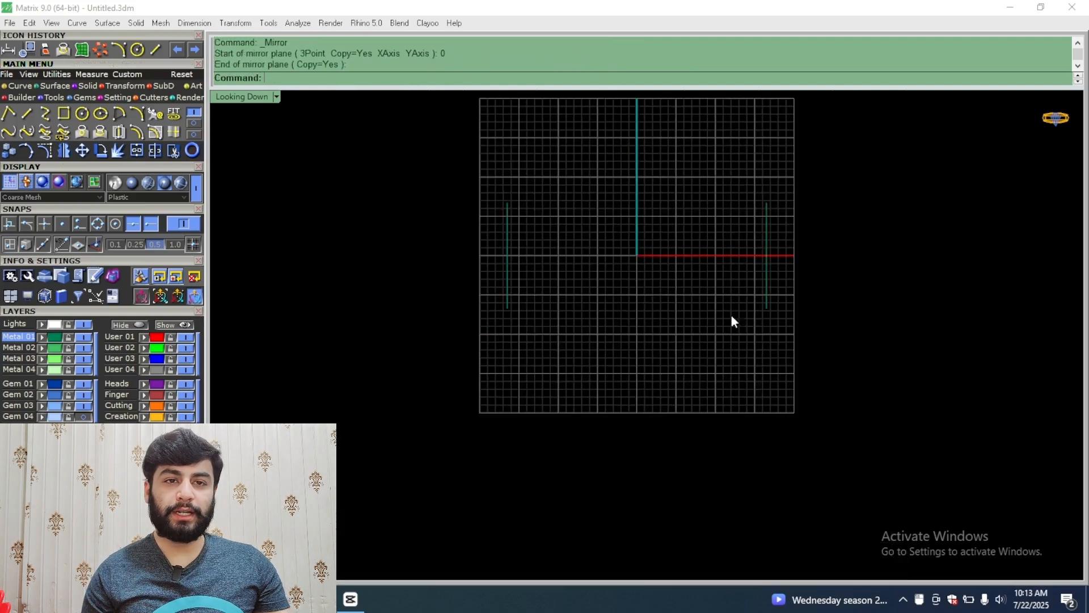
scroll(539, 283, up, 4)
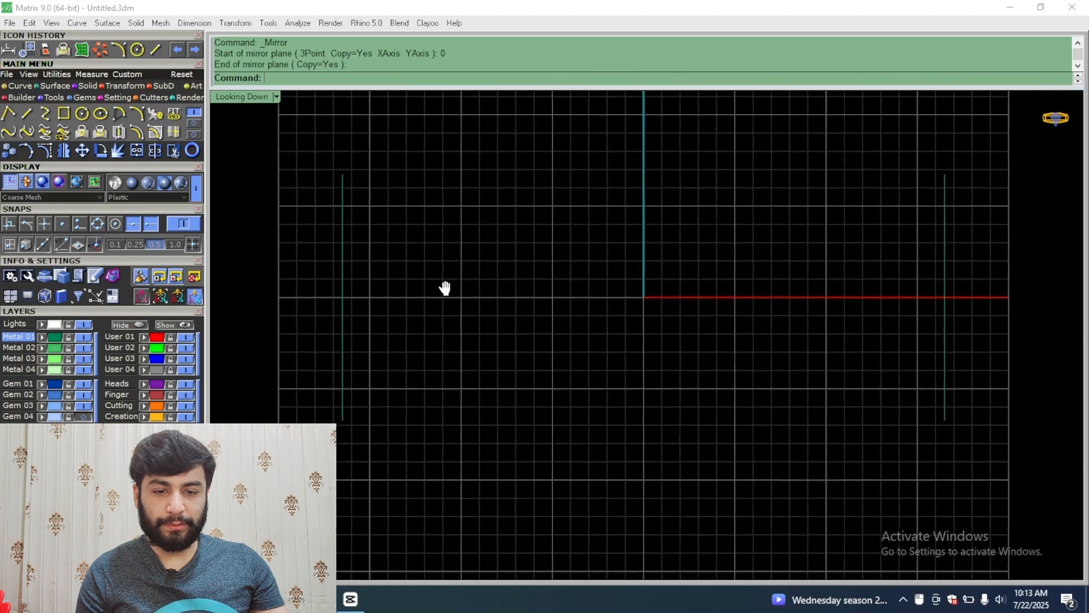
right_drag(445, 288, 443, 288)
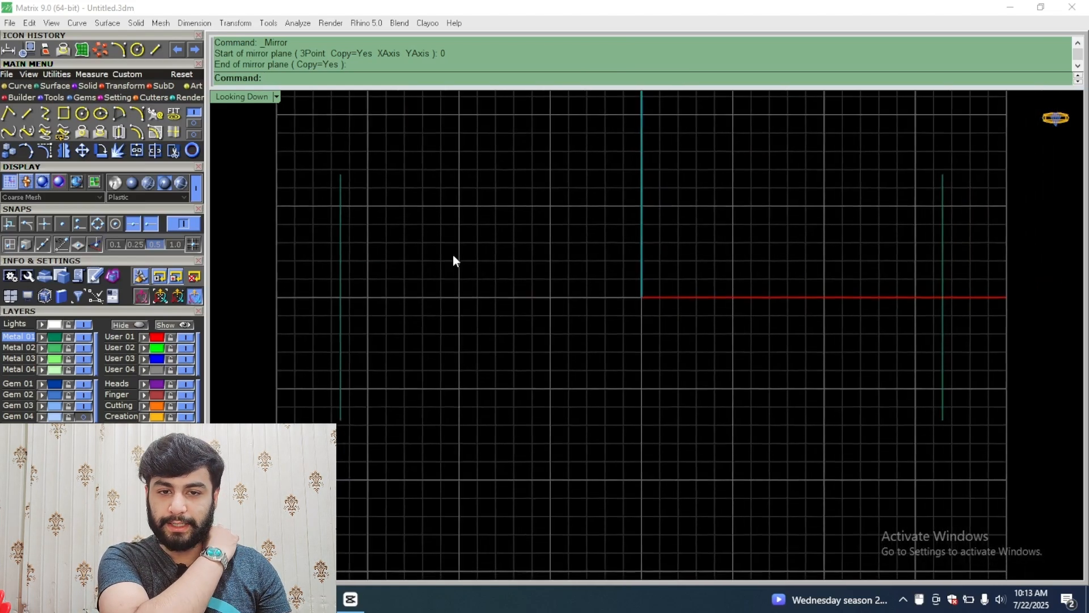
scroll(328, 238, down, 4)
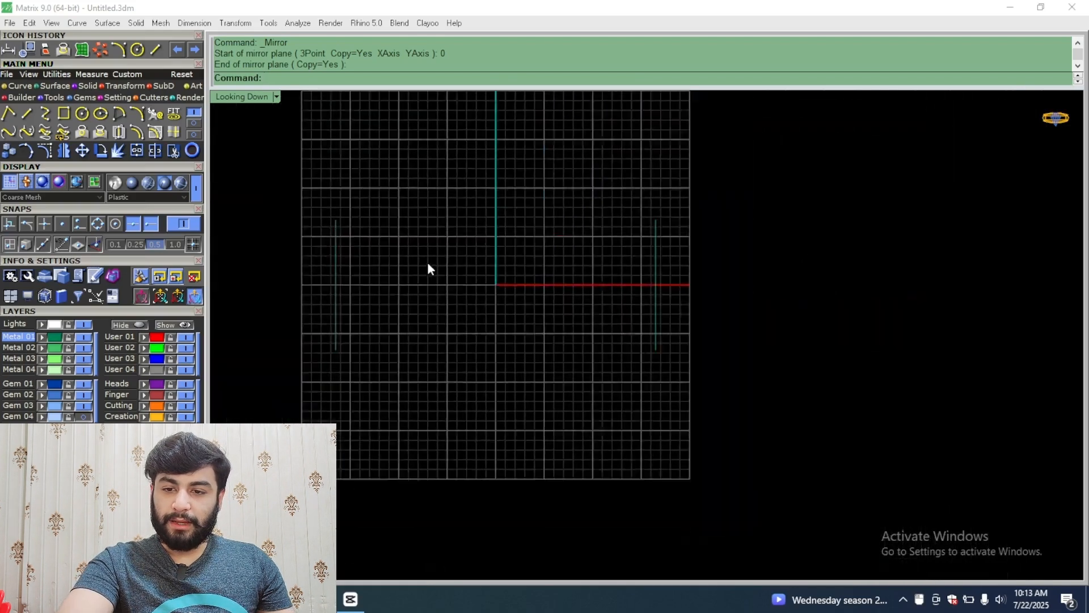
scroll(387, 305, up, 6)
click(82, 113)
text(0,0,0)
key(Return)
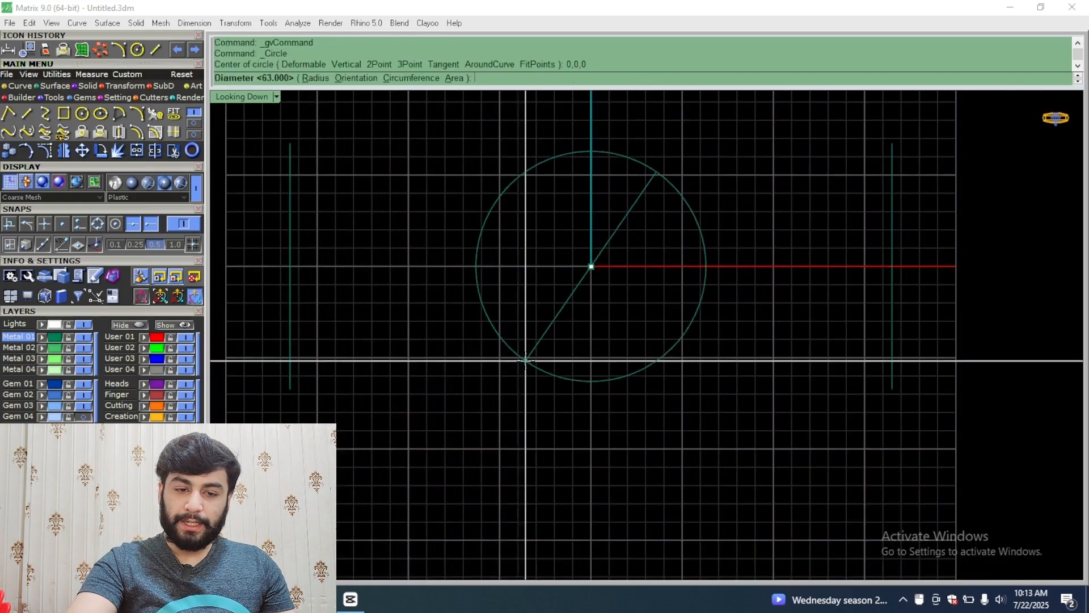
scroll(481, 282, up, 4)
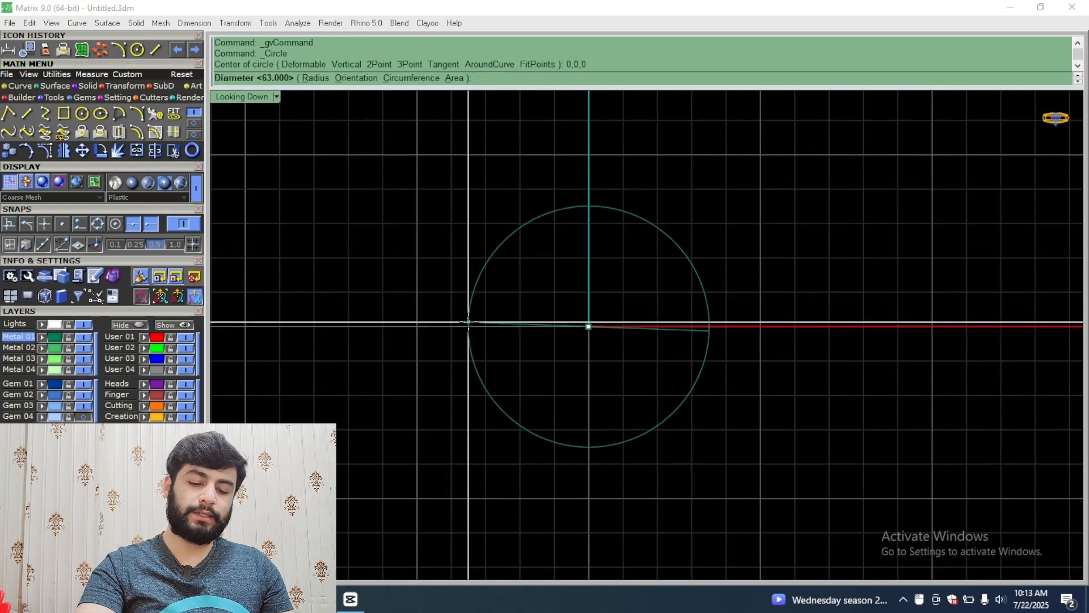
key(Return)
Step: Stretch the circle along the red axis into an oval about 10 mm wide
scroll(737, 179, down, 6)
right_drag(737, 179, 610, 265)
drag(627, 250, 547, 335)
right_drag(546, 340, 461, 328)
drag(532, 248, 436, 318)
scroll(384, 333, up, 6)
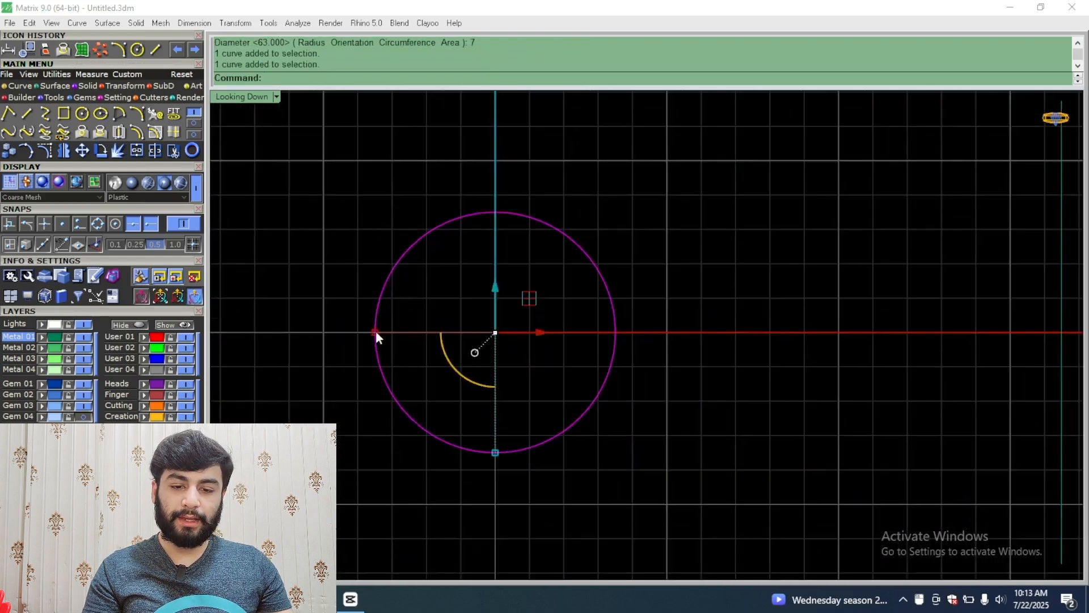
drag(374, 331, 323, 316)
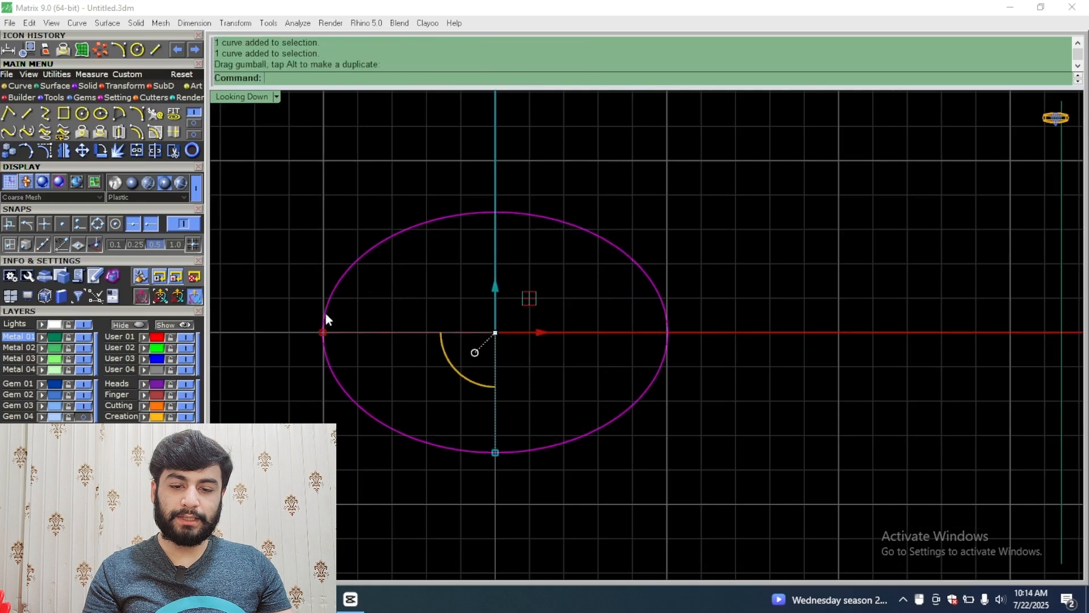
key(Escape)
scroll(419, 261, down, 3)
scroll(419, 261, down, 2)
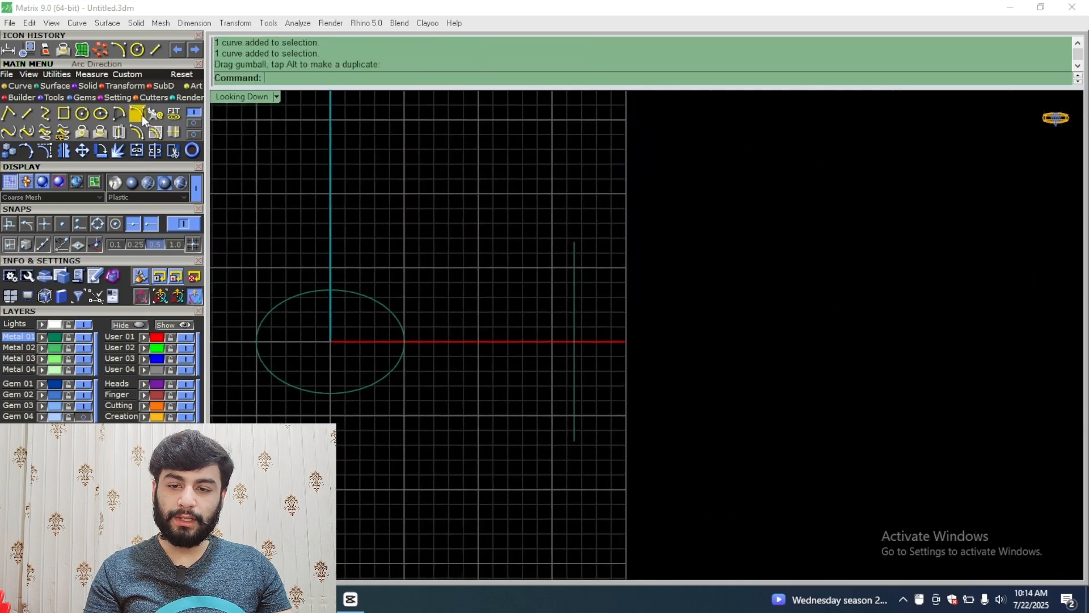
Step: Enable the Intersection object snap and the three snaps following it, abandoning the started direction arc
click(138, 114)
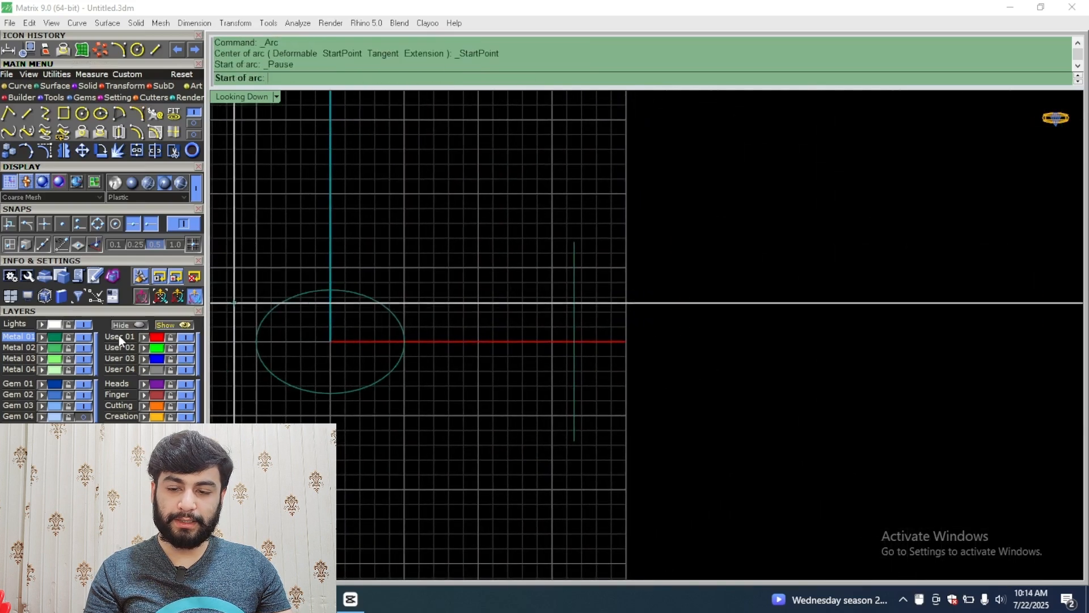
click(98, 224)
click(79, 224)
click(62, 224)
click(44, 224)
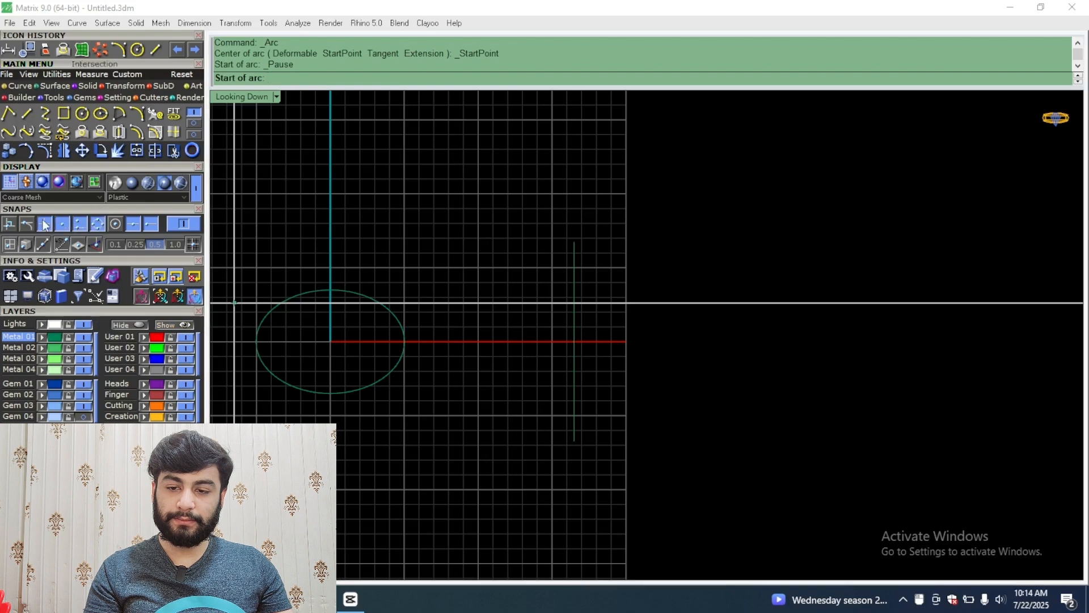
click(434, 256)
key(Escape)
Step: Shift the oval about 2.4 mm along the red axis and mirror it across the vertical axis through 0
drag(430, 256, 408, 343)
click(66, 149)
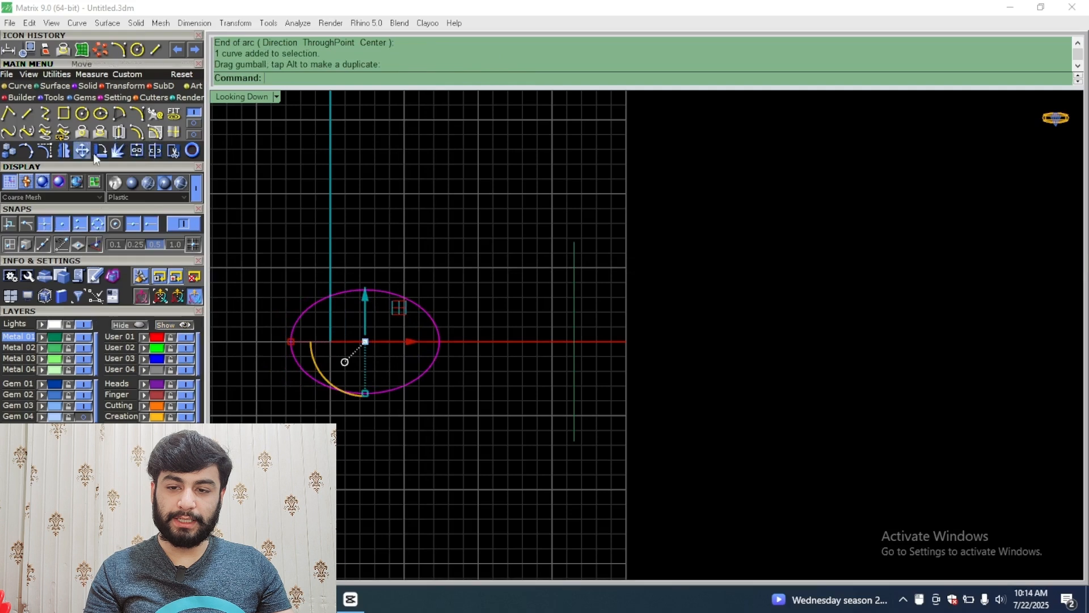
text(0)
key(Return)
click(305, 183)
Step: Trim away the overlapping inner portions of the two ovals, leaving one joined outer outline
right_drag(326, 194, 491, 214)
drag(565, 223, 402, 481)
click(173, 150)
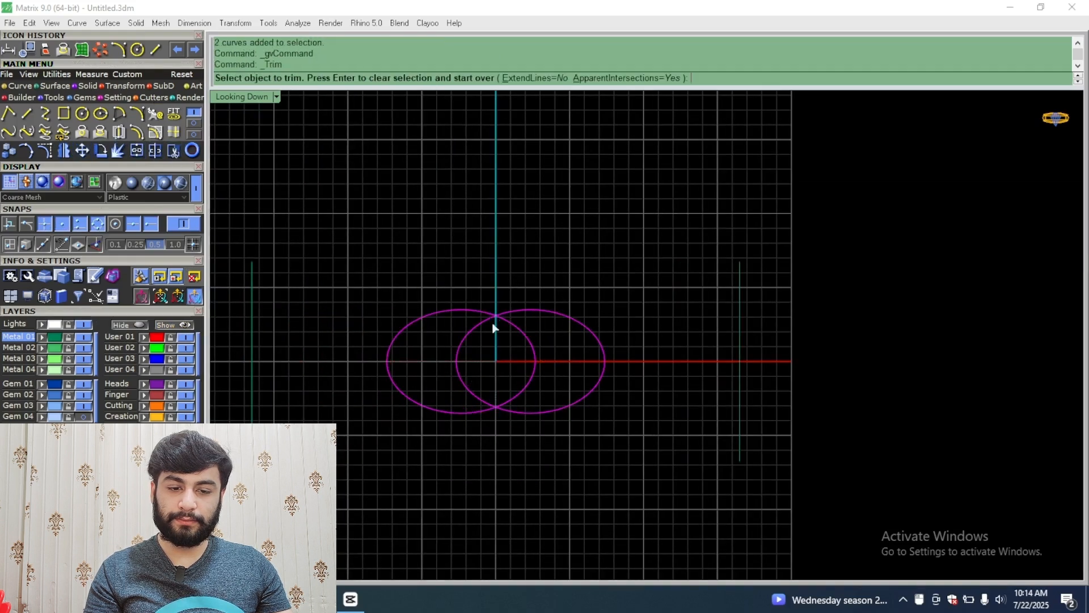
drag(550, 335, 466, 353)
scroll(487, 350, down, 6)
right_click(493, 349)
Step: Draw an upward-bulging direction arc from the central outline's upper right side to the right vertical end line
scroll(495, 348, up, 10)
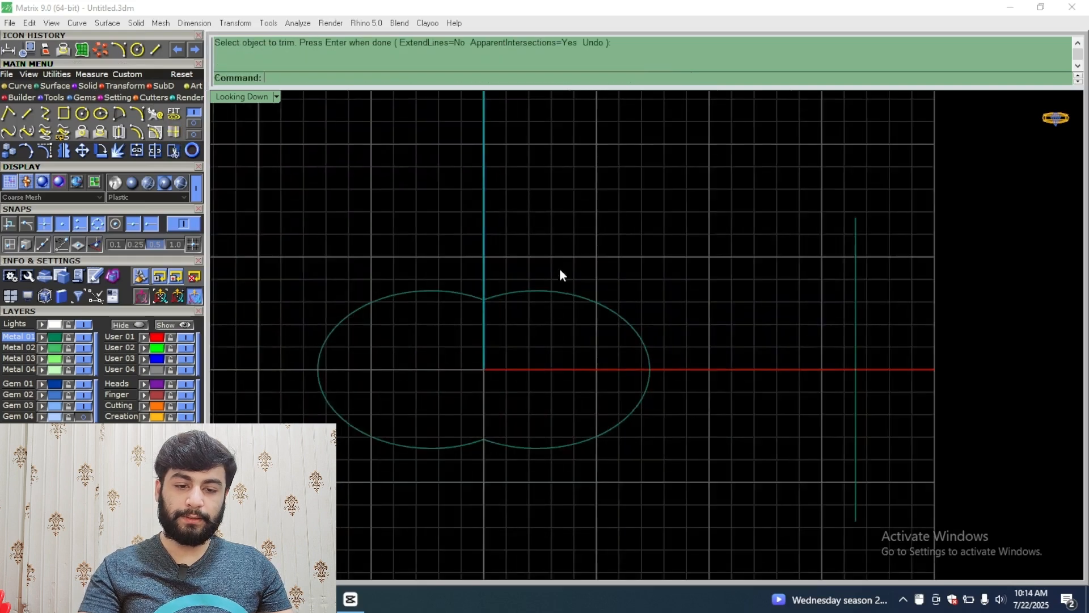
drag(553, 271, 442, 476)
right_drag(517, 377, 435, 358)
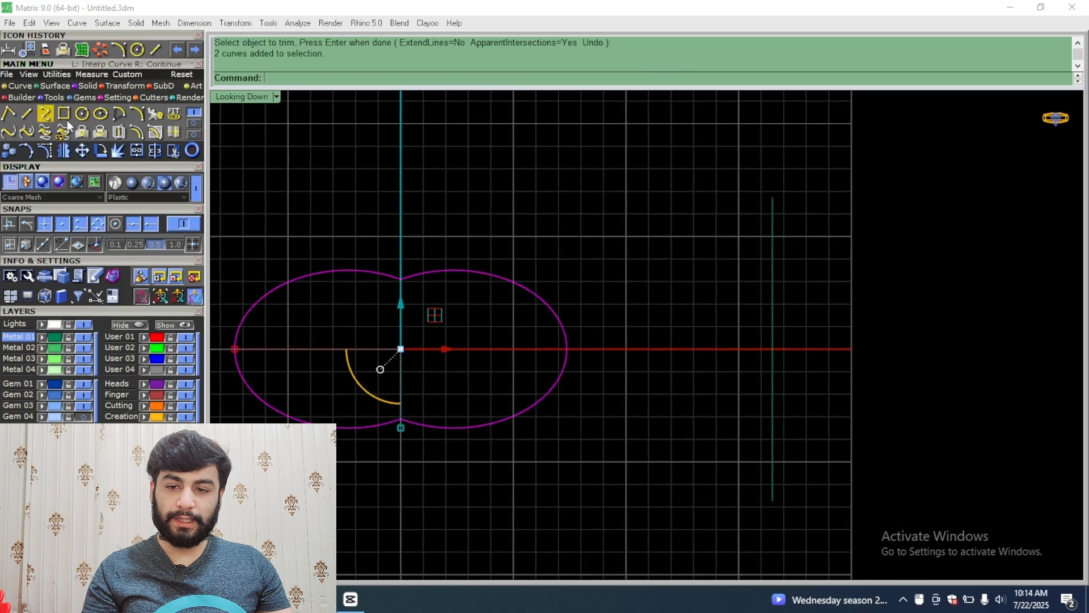
click(137, 113)
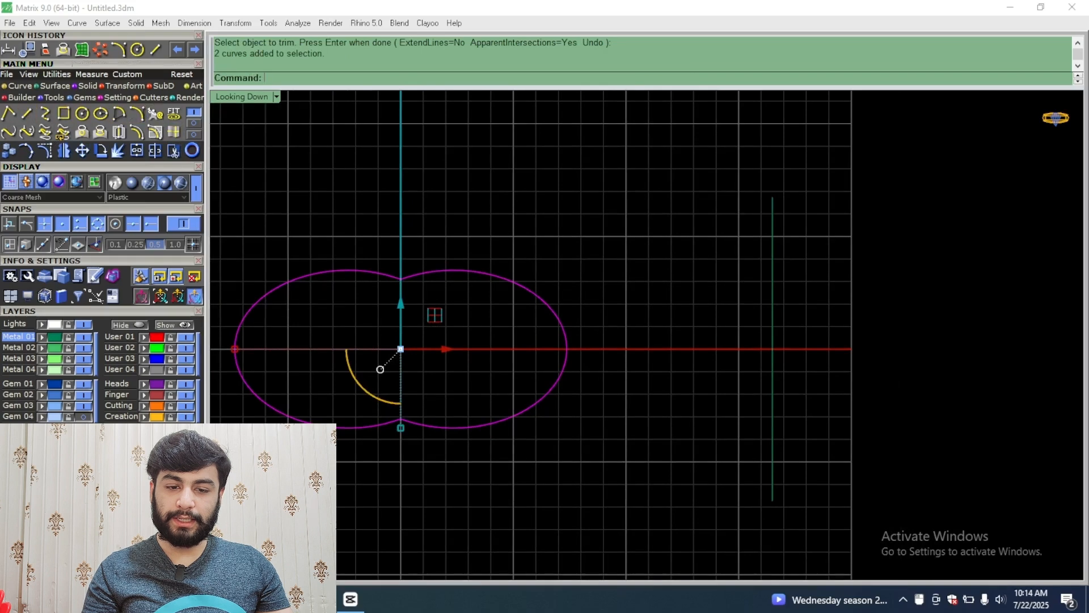
click(536, 293)
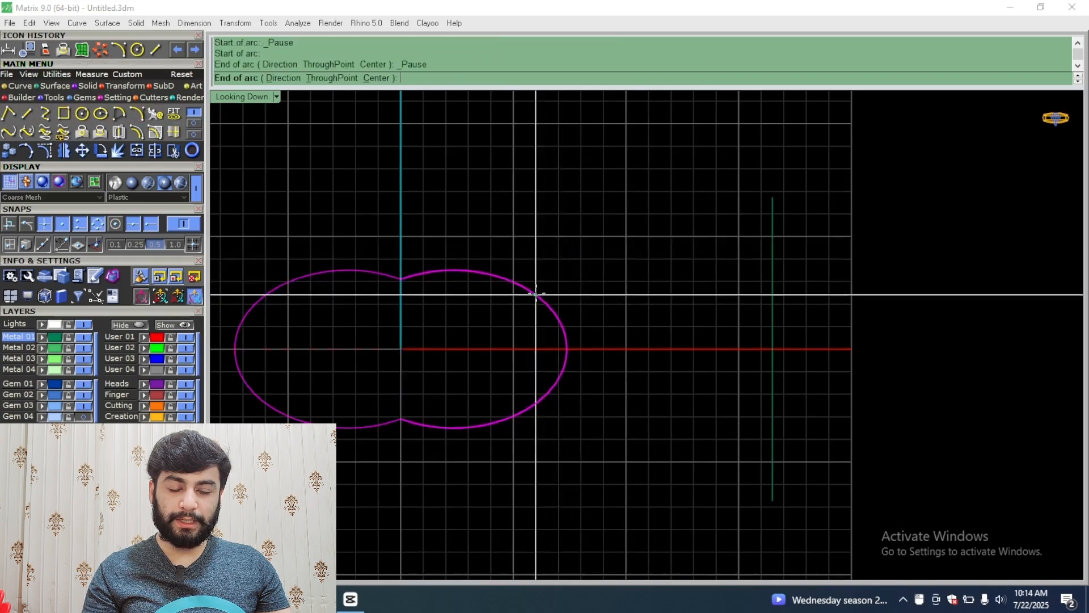
click(772, 295)
click(710, 216)
Step: Mirror the new arc across the red horizontal axis through 0
drag(705, 214, 645, 321)
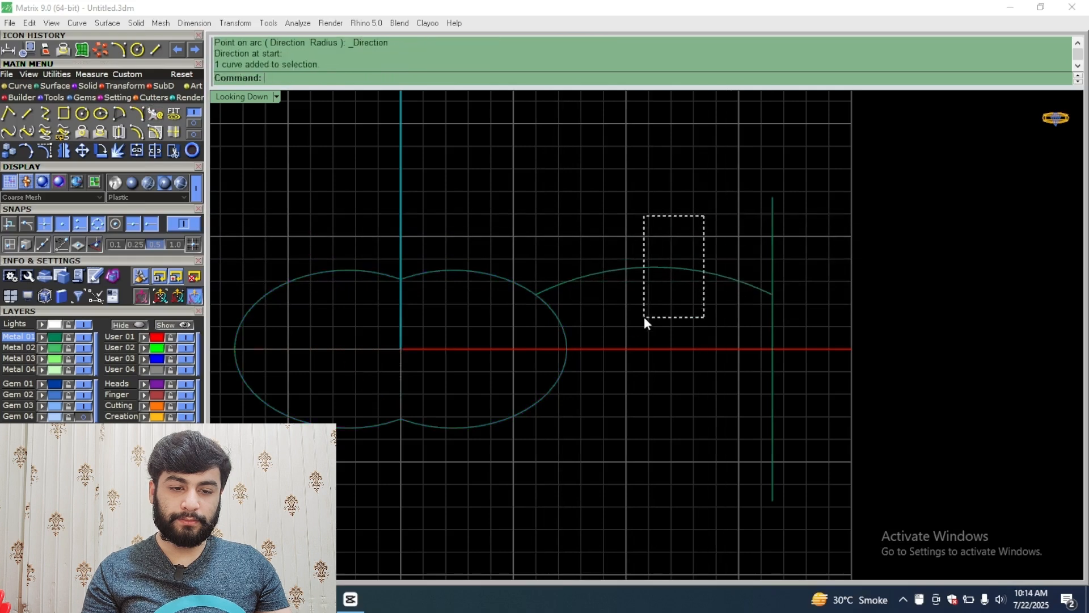
click(64, 150)
click(959, 366)
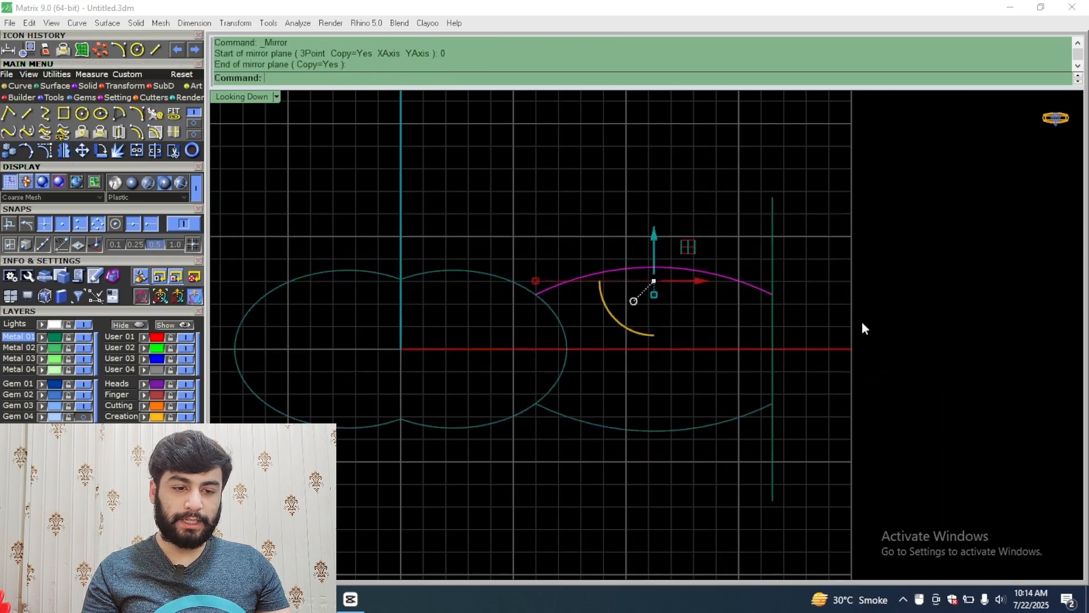
click(851, 321)
Step: Mirror the upper and lower right arcs across the vertical axis through 0 onto the left side
scroll(841, 321, down, 7)
right_drag(820, 323, 706, 354)
scroll(695, 342, up, 2)
drag(650, 455, 650, 455)
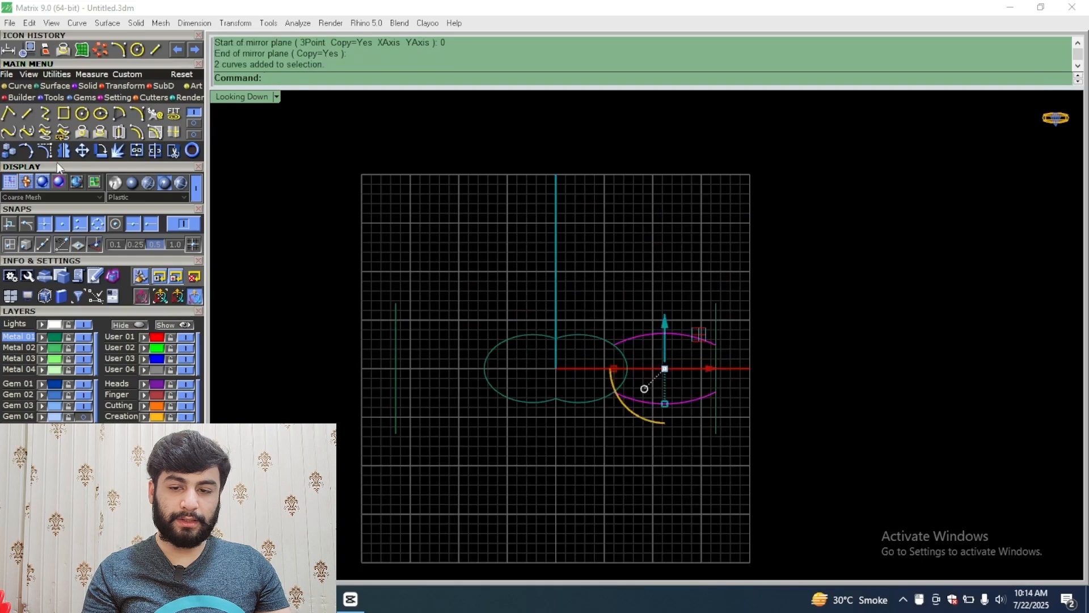
click(62, 151)
click(555, 203)
key(Escape)
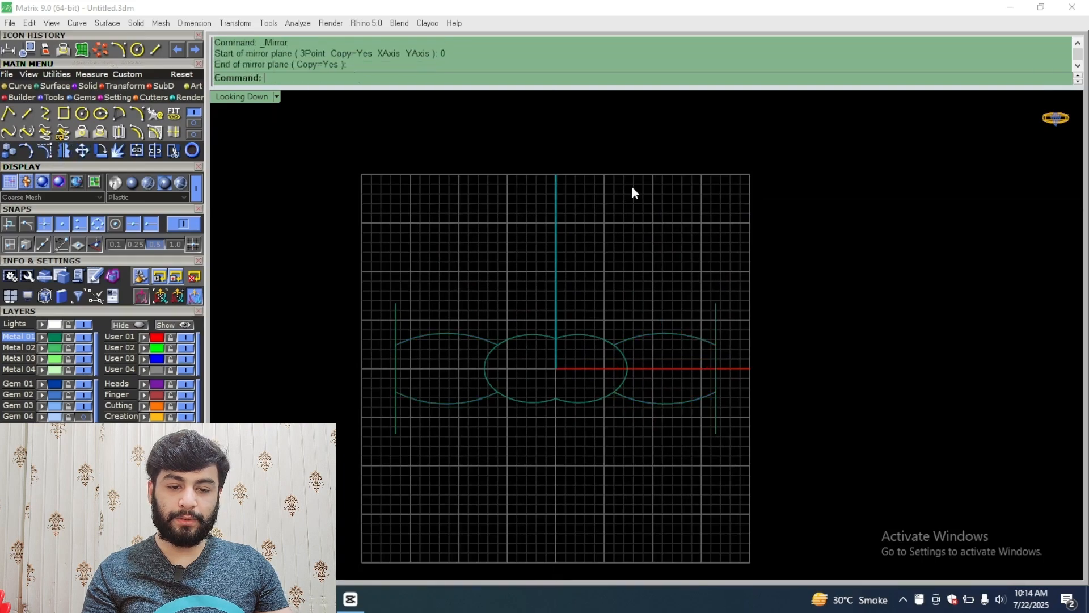
Step: Flatten the two central curves and four side arcs together to an overall height of about 6.3 mm
scroll(631, 187, down, 8)
scroll(624, 263, up, 6)
scroll(670, 218, up, 8)
scroll(658, 217, down, 8)
drag(662, 203, 467, 360)
scroll(588, 267, up, 5)
drag(559, 342, 559, 332)
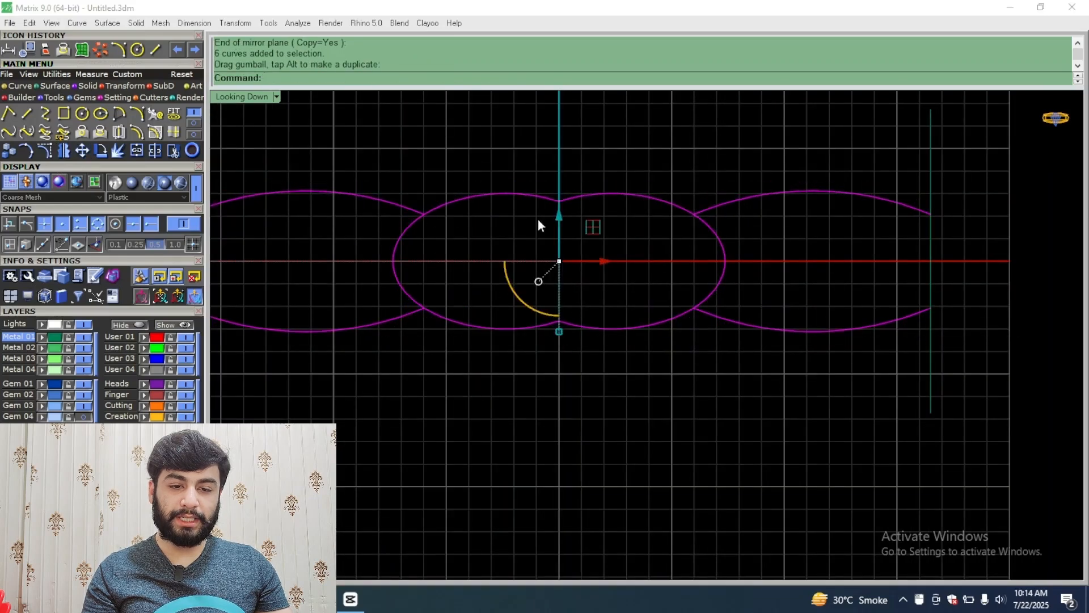
Step: Show the curves' control points and scale the four side arcs' middle points slightly inward toward the red axis
right_drag(622, 221, 493, 285)
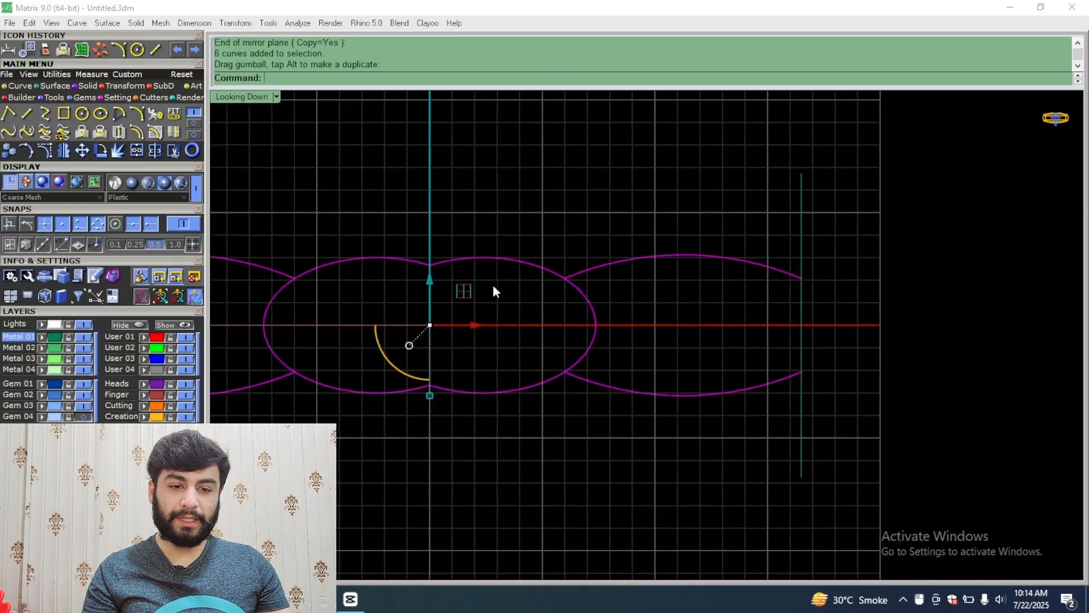
click(44, 150)
scroll(510, 225, down, 2)
drag(594, 188, 678, 448)
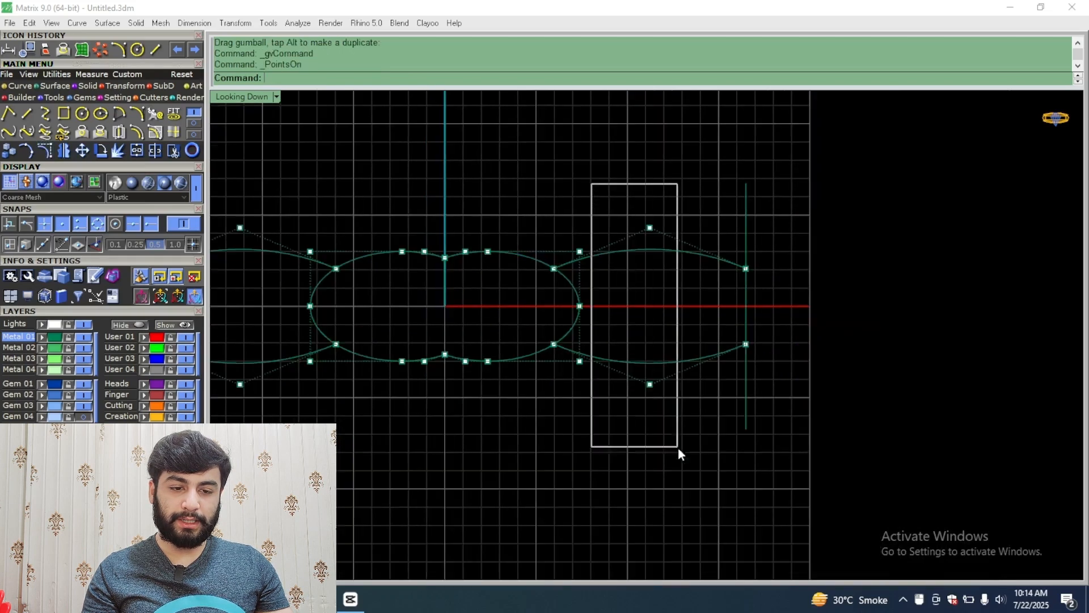
right_drag(418, 364, 684, 411)
drag(469, 244, 531, 505)
scroll(716, 417, up, 3)
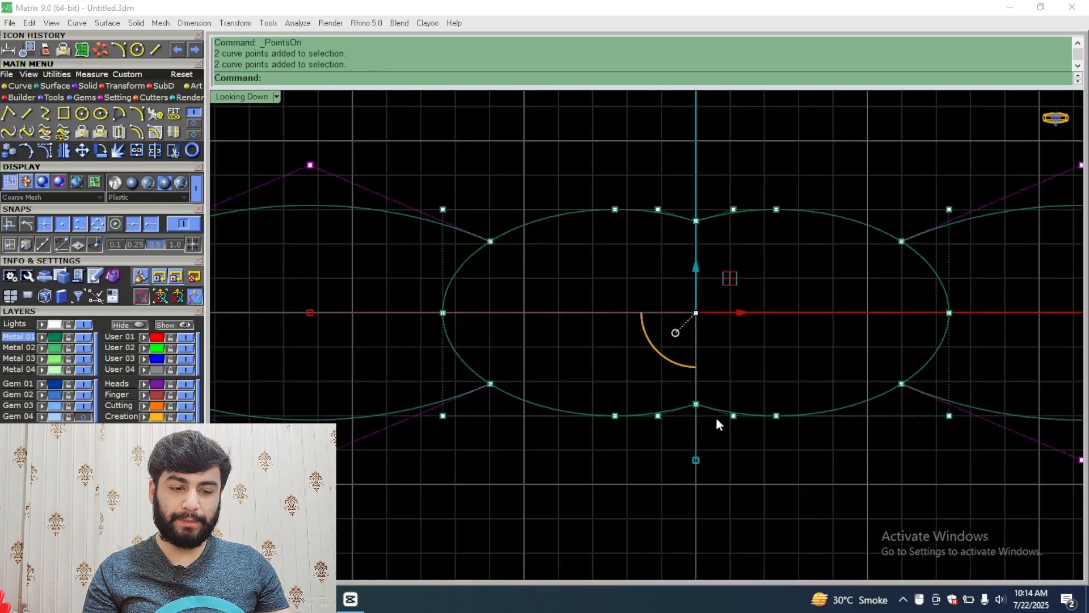
drag(697, 459, 698, 446)
scroll(545, 337, down, 6)
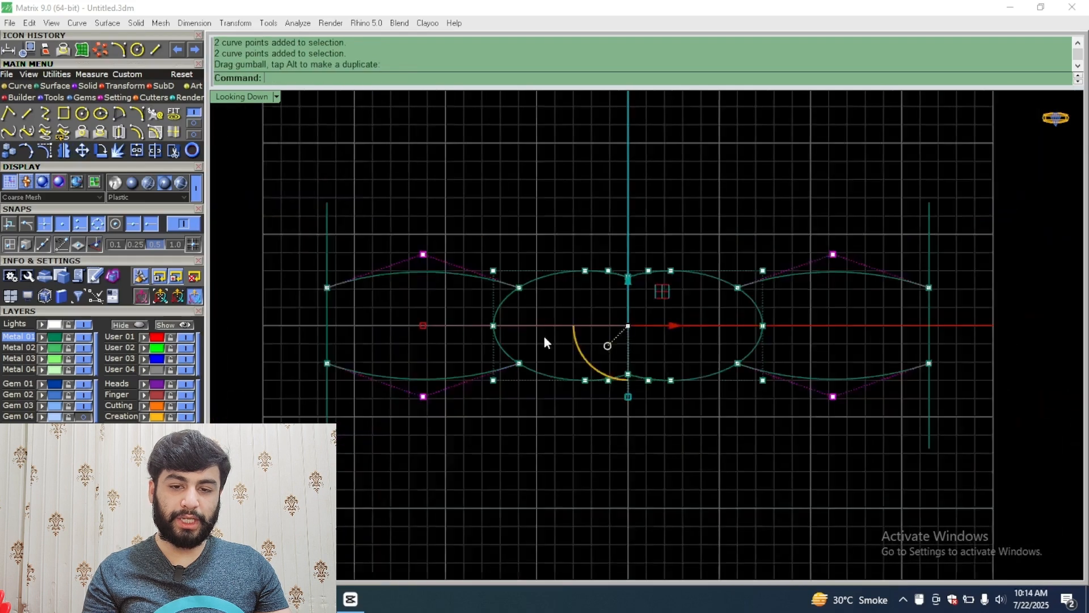
click(678, 318)
key(Escape)
Step: Scale the two central outline curves vertically to a height of about 7.4 mm
drag(683, 244, 533, 410)
scroll(485, 309, down, 10)
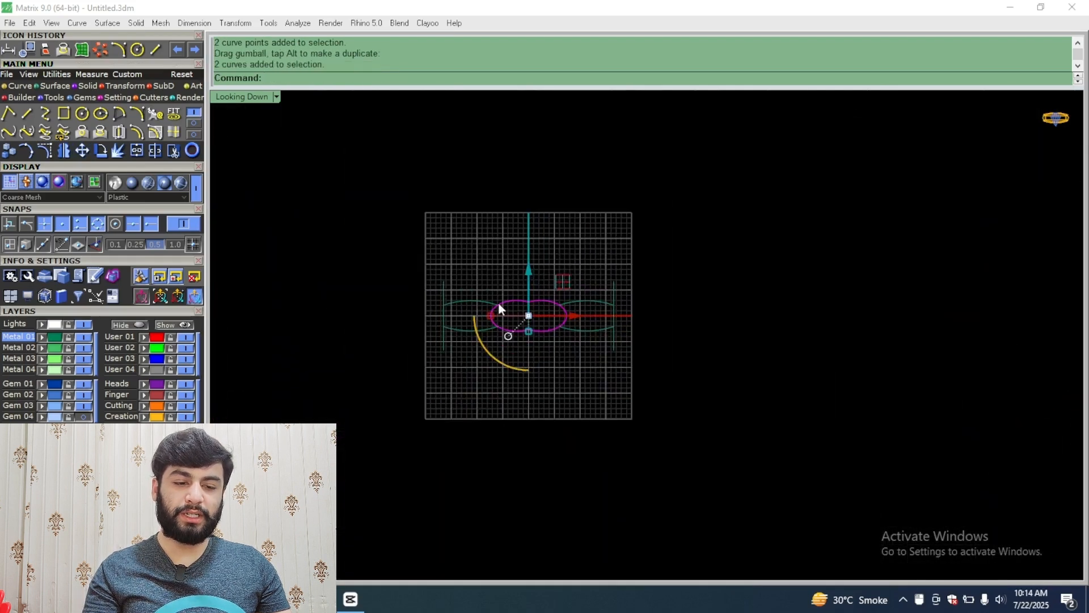
key(Escape)
scroll(527, 306, up, 10)
right_drag(586, 281, 539, 293)
drag(535, 267, 486, 396)
key(Escape)
Step: Trim the inner ends of the four side arcs where they overlap the central outline curves
drag(613, 248, 352, 448)
click(174, 151)
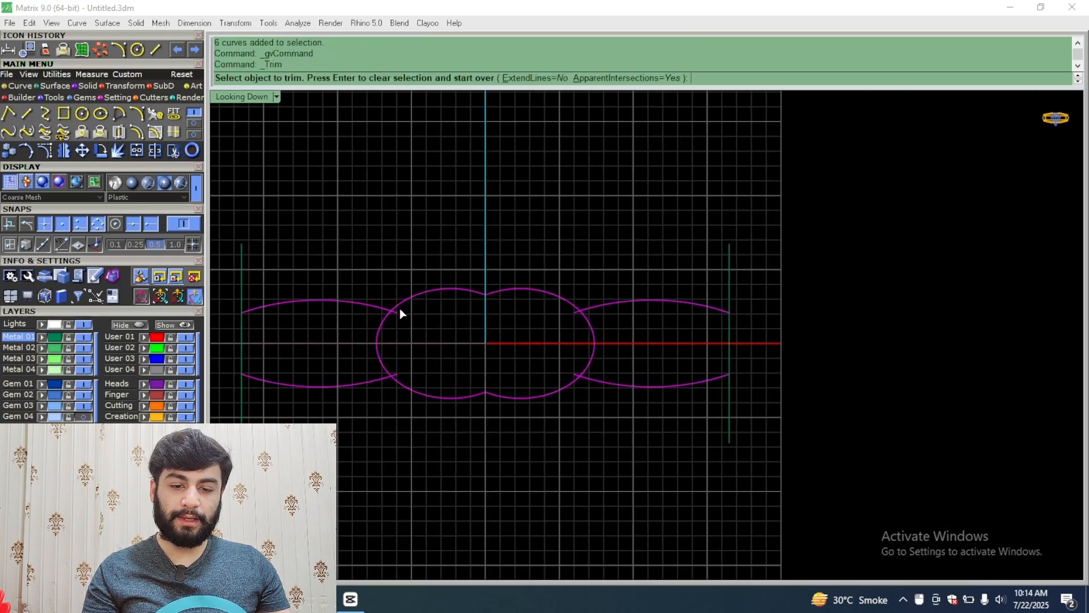
click(399, 308)
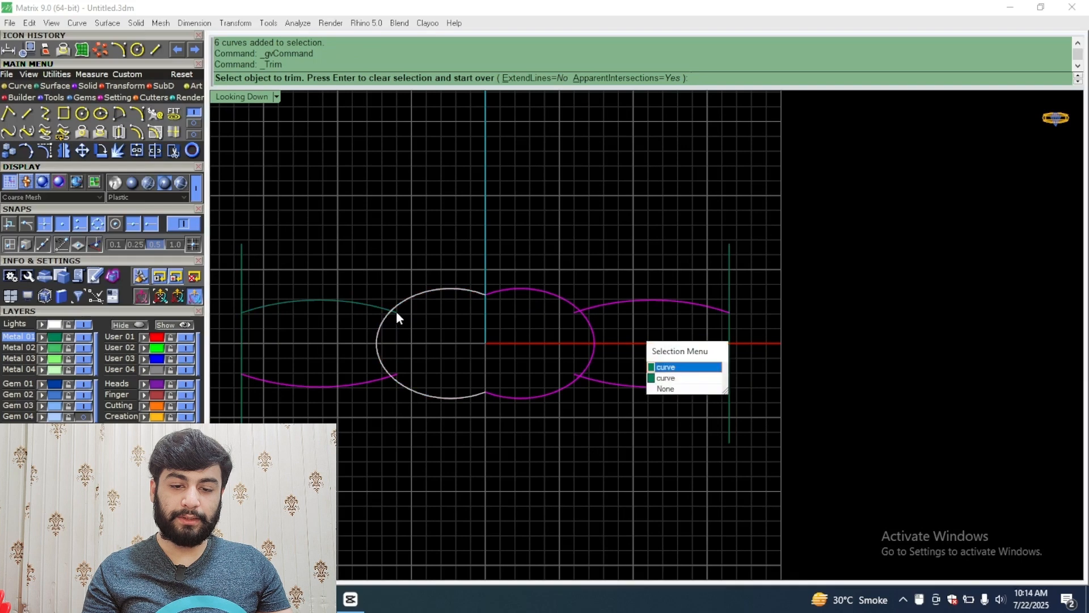
click(403, 370)
click(572, 316)
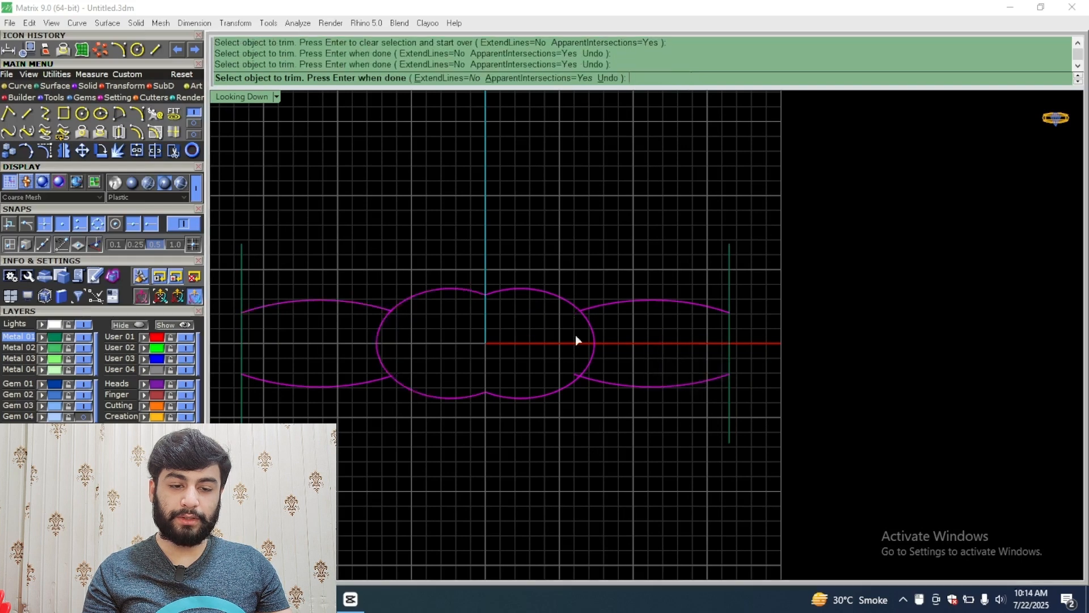
click(572, 372)
key(Return)
Step: Join the left and right central outline curves into one closed curve
drag(637, 343, 542, 352)
scroll(516, 294, down, 8)
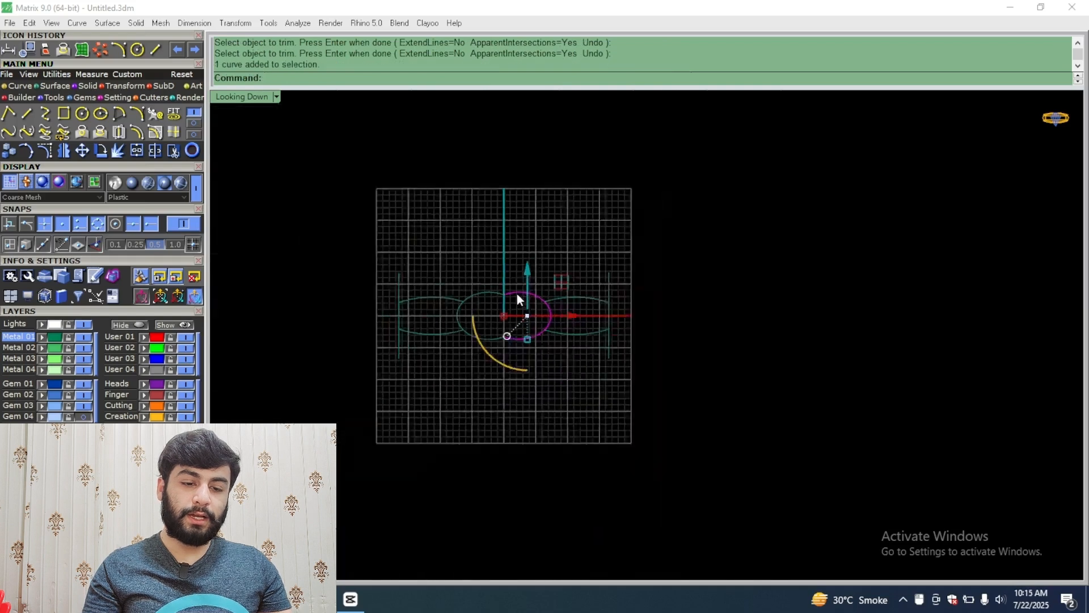
scroll(515, 294, up, 10)
shift+drag(500, 249, 427, 506)
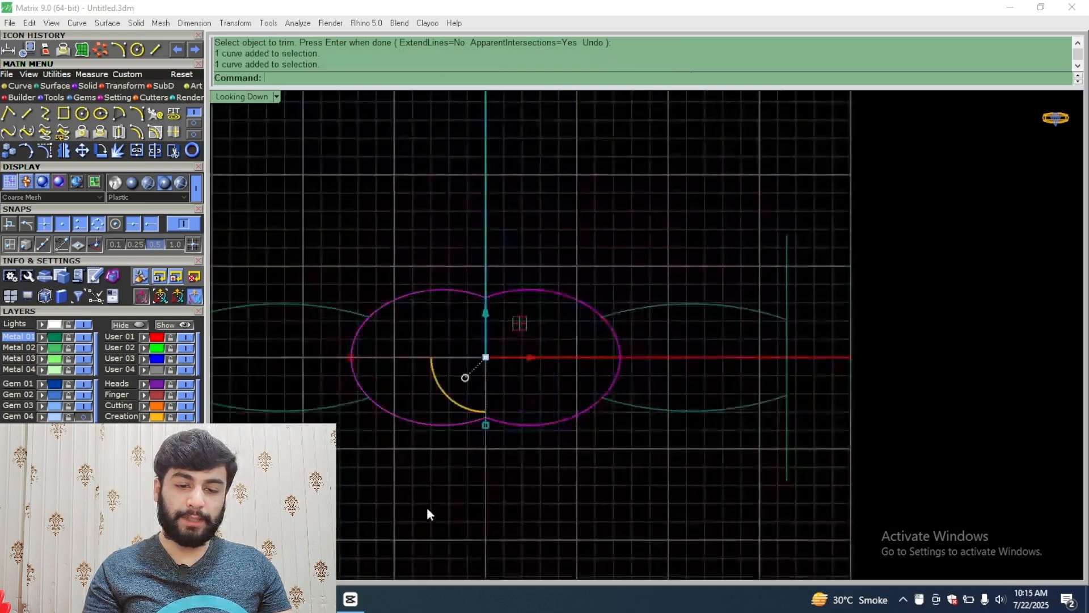
click(136, 149)
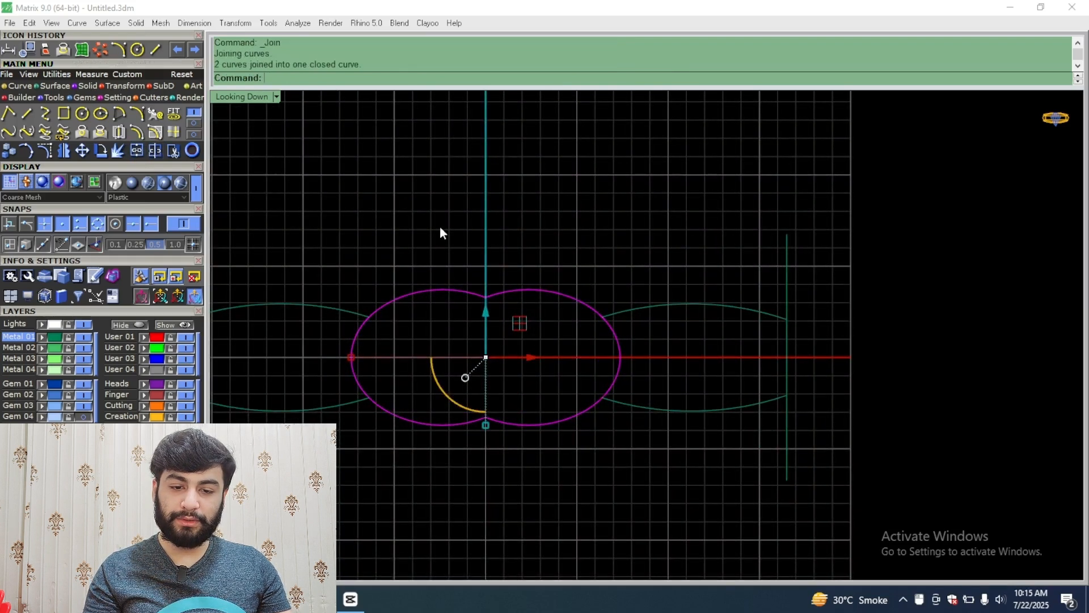
key(Escape)
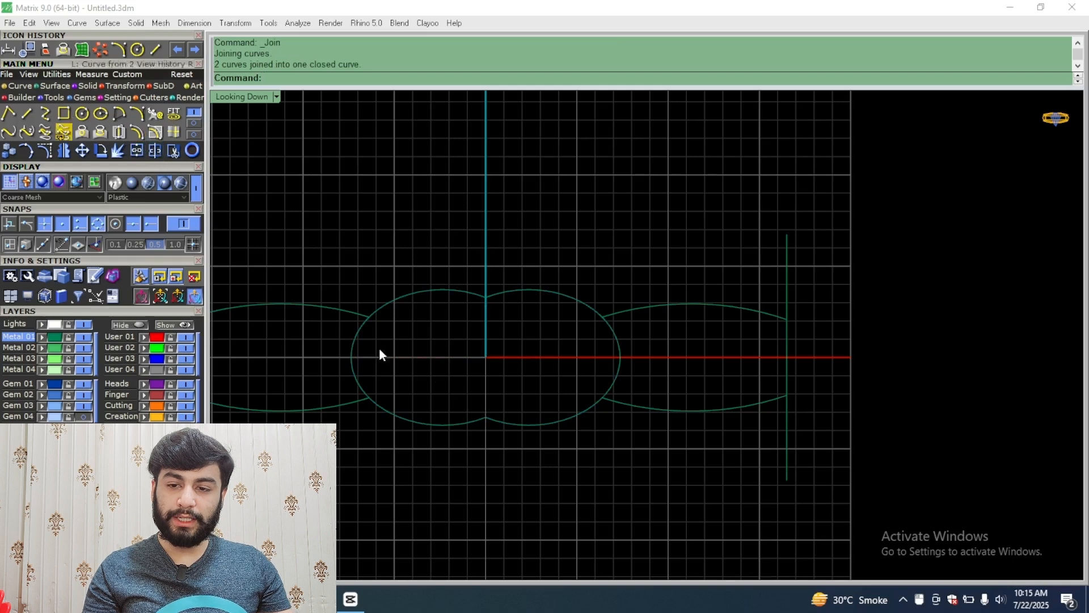
Step: In the perspective view, duplicate the closed central outline in place and scale the copy uniformly to about half size
drag(437, 261, 408, 354)
scroll(397, 357, up, 3)
scroll(375, 341, down, 3)
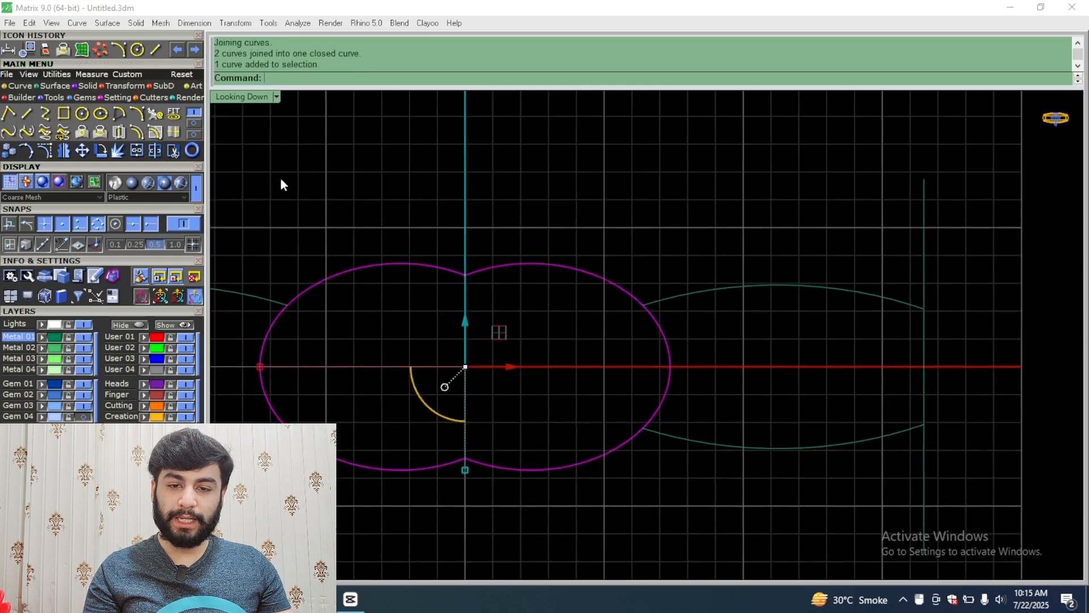
double_click(235, 98)
double_click(661, 101)
scroll(590, 352, up, 10)
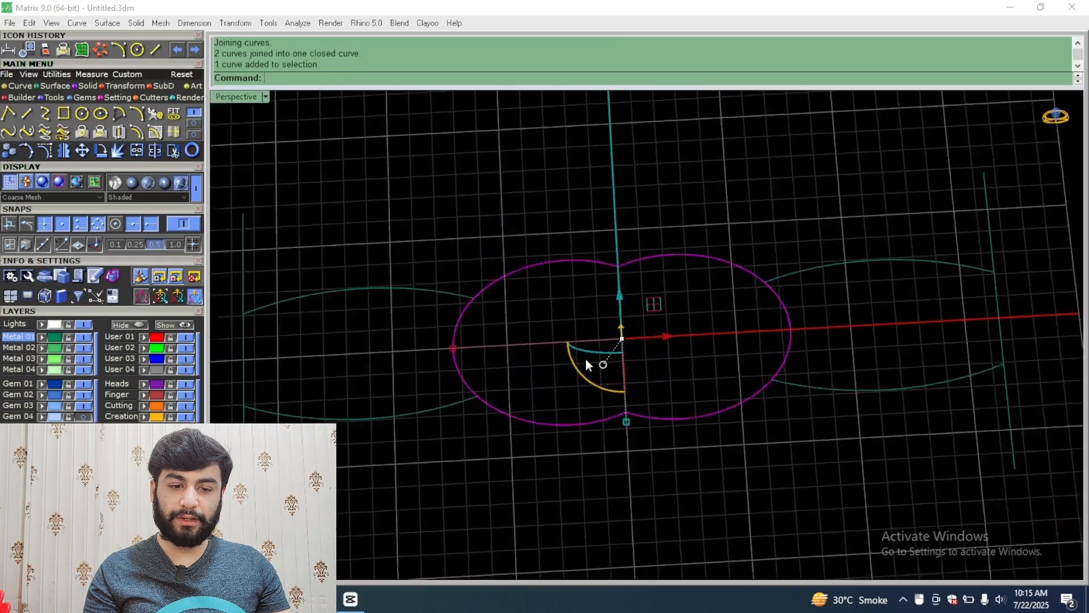
right_drag(630, 338, 583, 379)
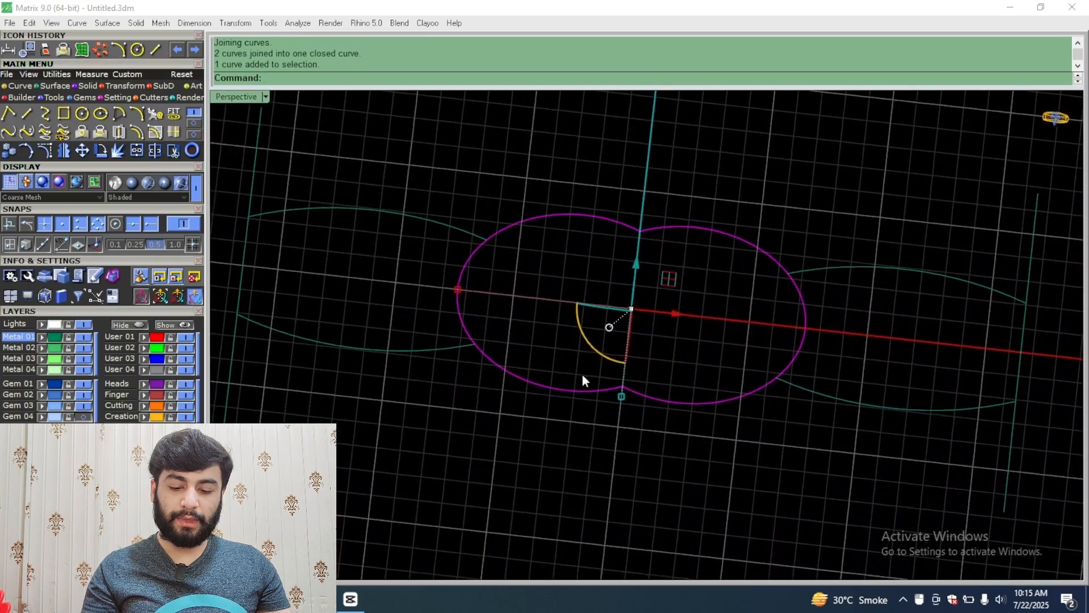
key(ctrl+c)
key(ctrl+v)
shift+drag(459, 290, 537, 323)
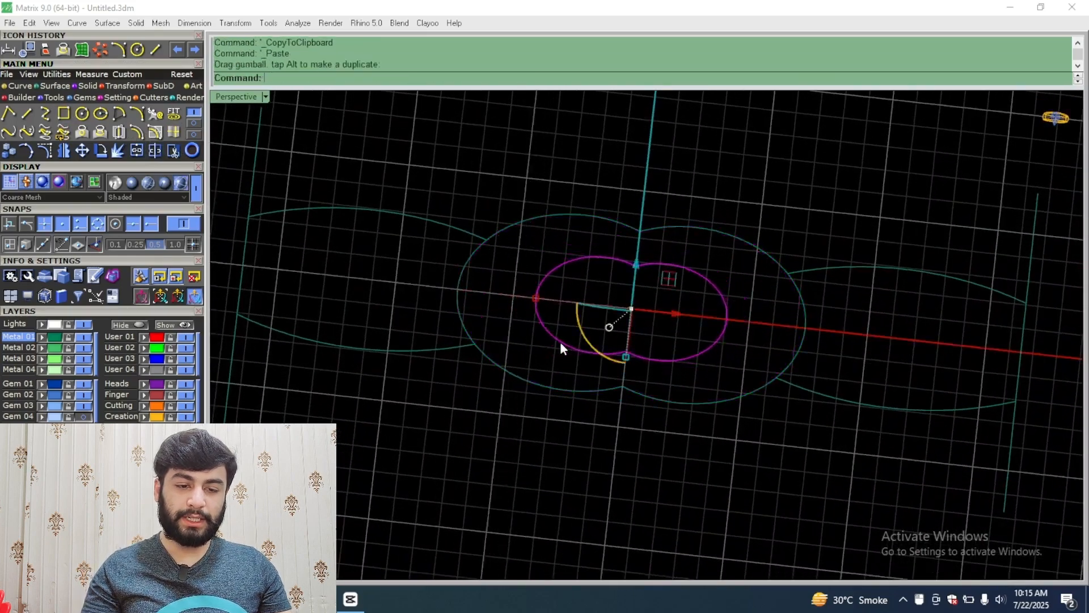
Step: Raise the smaller outline copy vertically above the original outline
right_drag(560, 341, 631, 206)
scroll(627, 244, up, 6)
drag(627, 249, 626, 211)
Step: Create a Patch surface from the large central outline and the raised smaller outline
drag(625, 143, 504, 532)
click(60, 88)
click(26, 131)
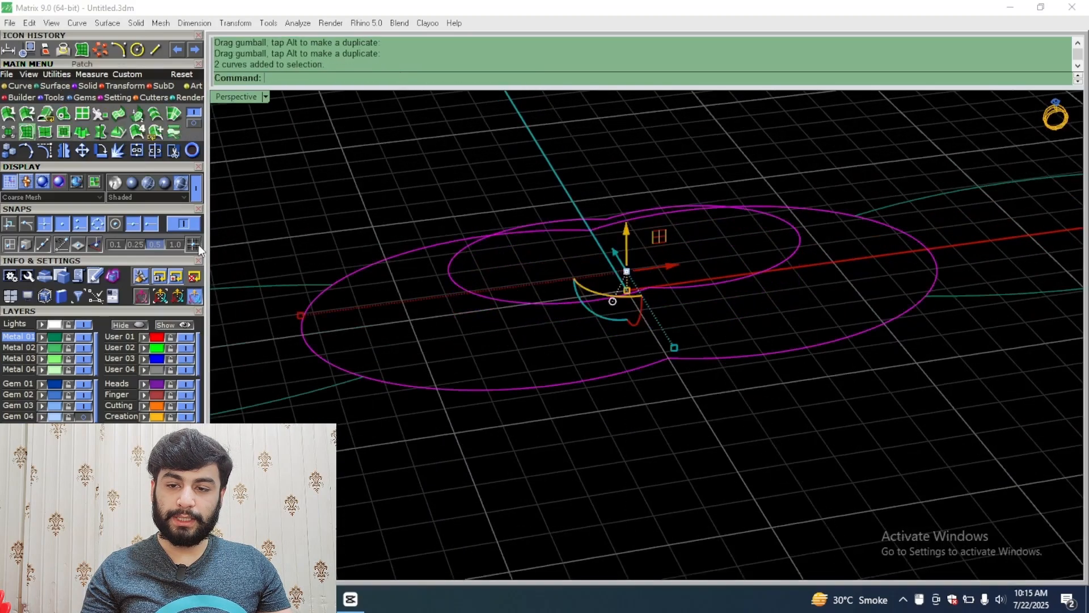
right_drag(543, 453, 539, 420)
scroll(628, 298, up, 7)
right_drag(644, 332, 596, 392)
scroll(614, 309, down, 7)
click(594, 440)
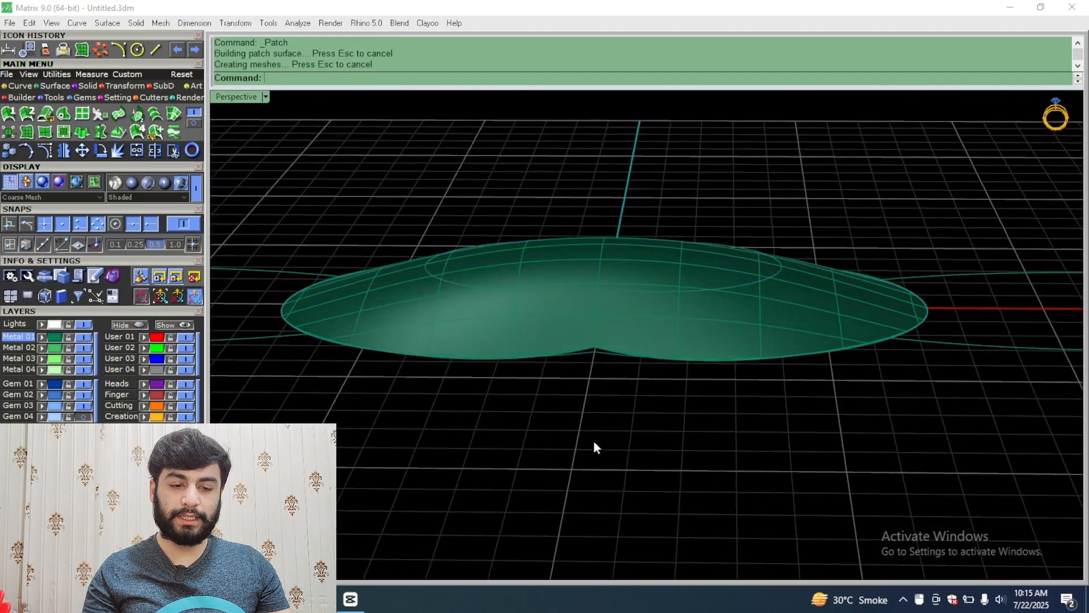
Step: Try a Cage Edit on the domed patch surface using a bounding-box cage and a global region
click(622, 336)
scroll(622, 336, up, 7)
mouse_move(622, 336)
right_down()
mouse_move(604, 329)
mouse_move(619, 323)
right_up()
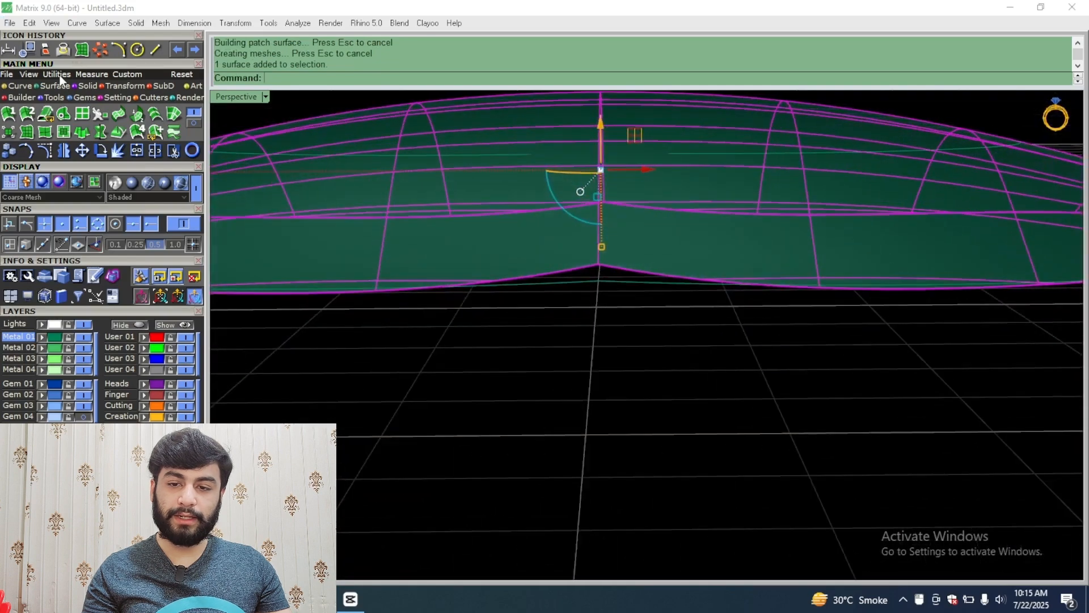
click(111, 85)
click(194, 125)
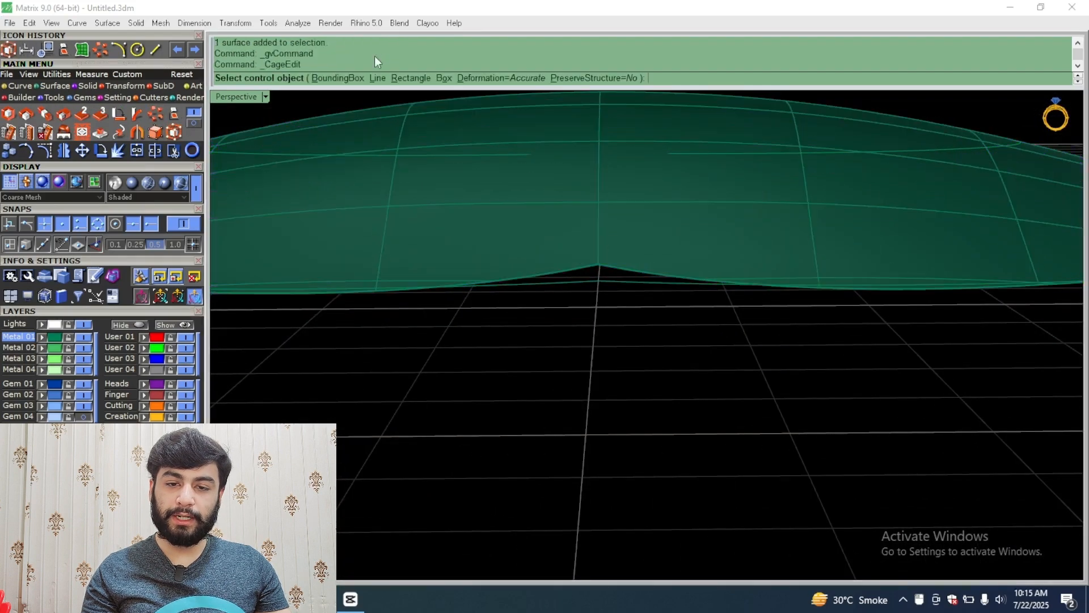
click(329, 77)
click(386, 77)
right_click(499, 243)
right_click(506, 251)
right_click(589, 270)
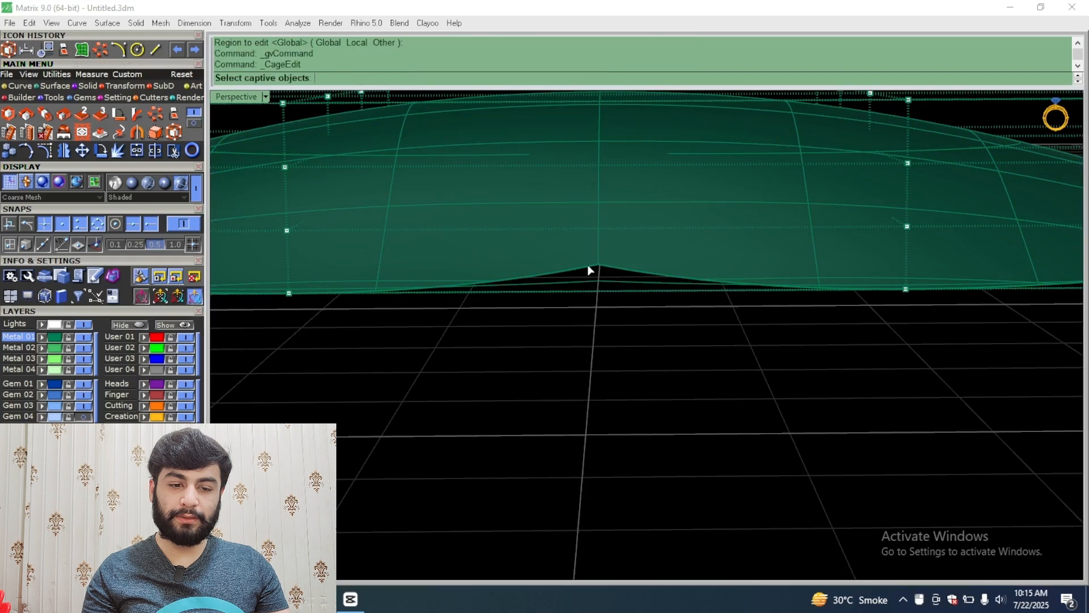
right_drag(588, 270, 616, 324)
key(Escape)
key(Escape)
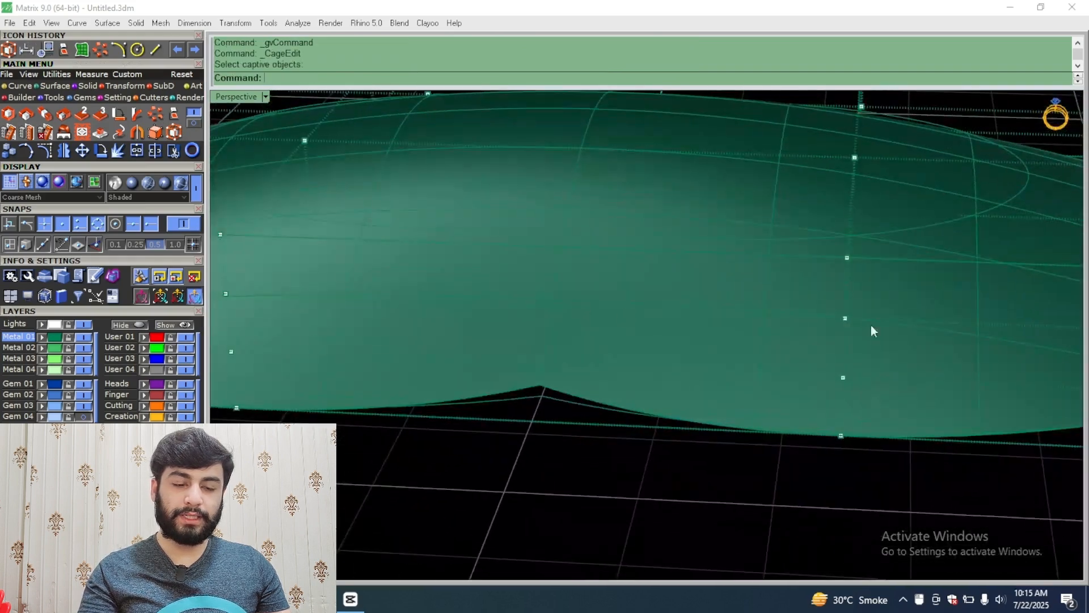
Step: Delete the bounding-box control cage around the domed surface
scroll(749, 241, down, 6)
right_drag(749, 240, 828, 175)
click(977, 164)
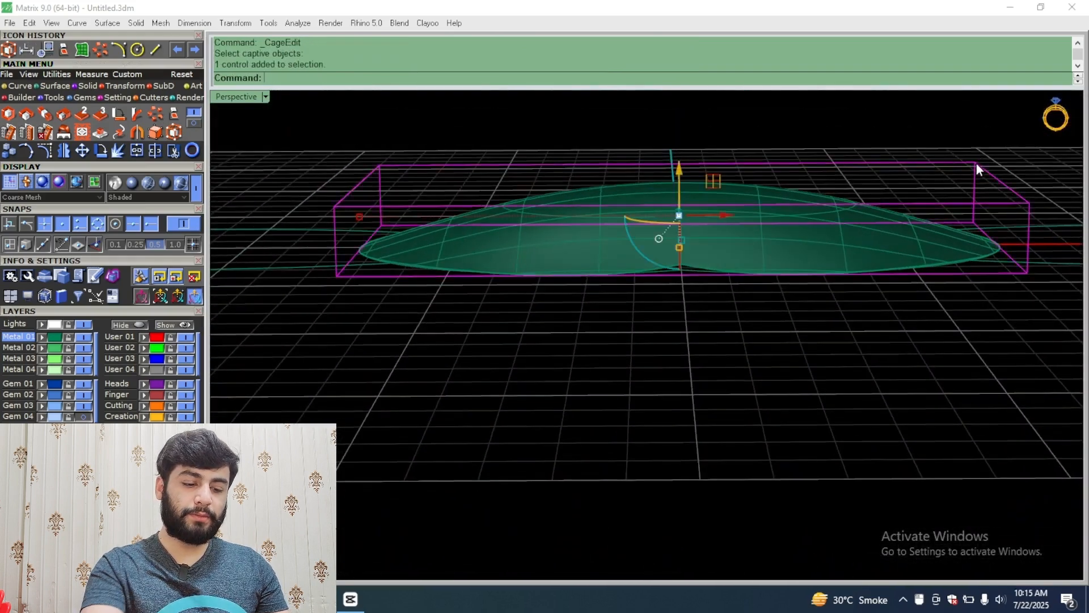
key(Delete)
Step: Show the domed surface's control points, shift the two points at the front centre notch, and hide the points
click(820, 269)
click(43, 151)
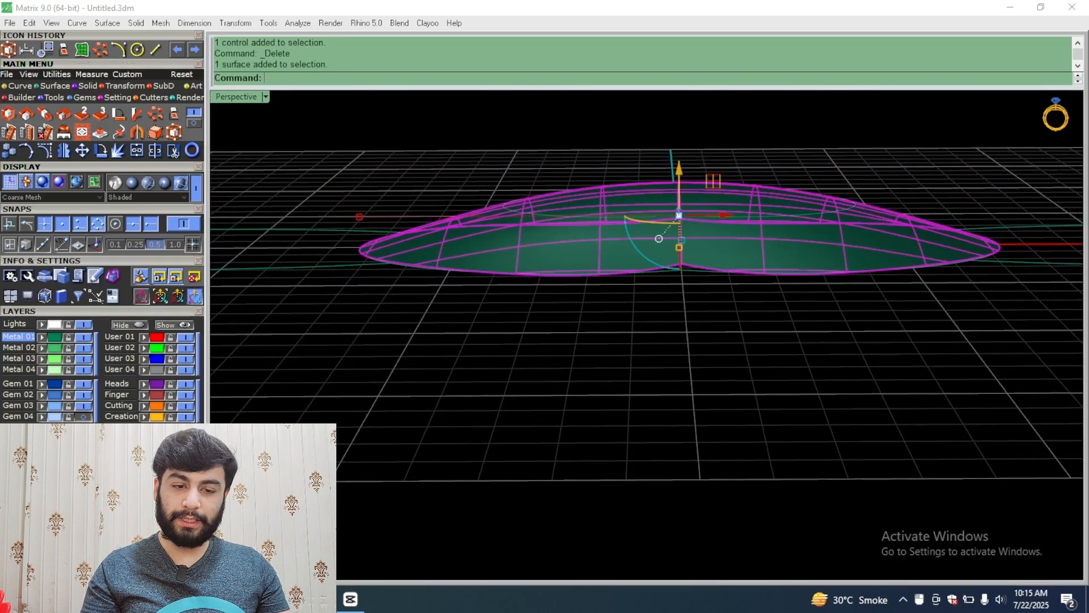
scroll(699, 267, up, 8)
right_drag(641, 257, 642, 251)
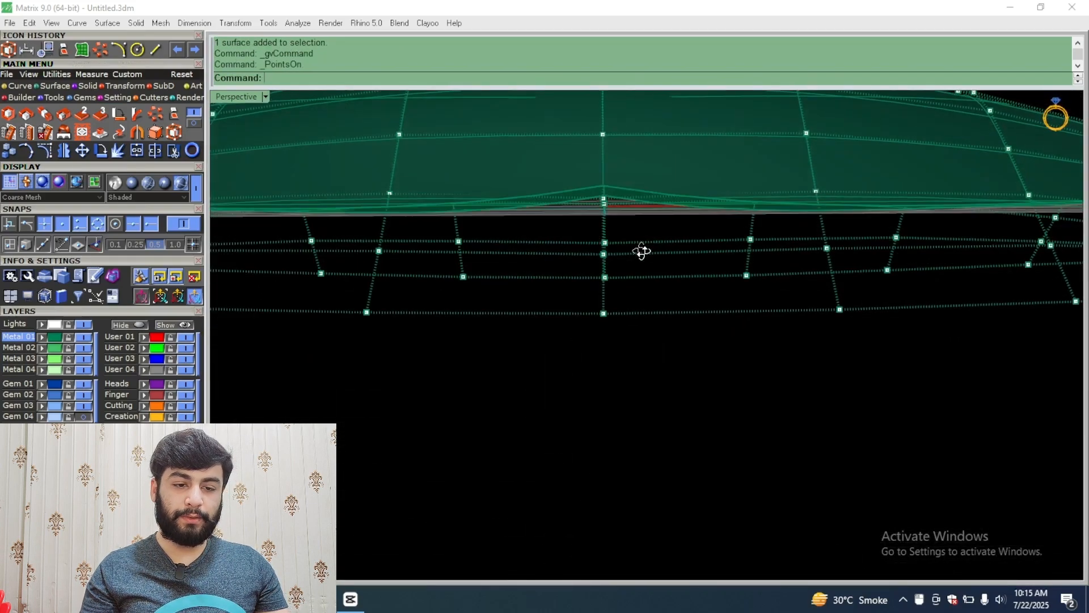
drag(581, 216, 612, 230)
scroll(612, 175, up, 3)
right_drag(610, 224, 511, 312)
scroll(576, 256, down, 6)
scroll(414, 375, up, 8)
key(Escape)
key(Escape)
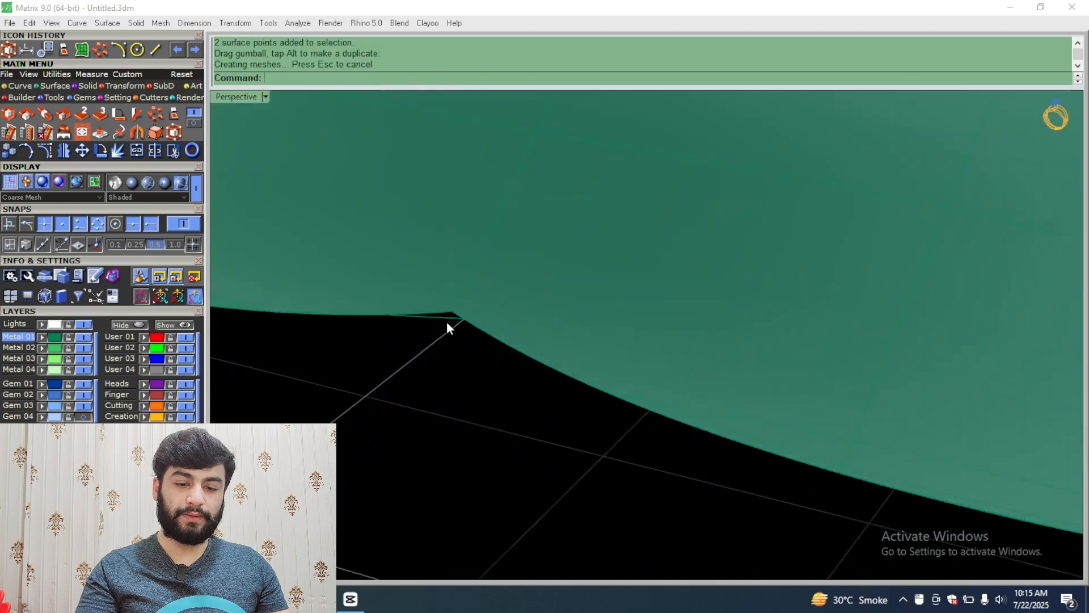
Step: Delete the raised inner outline curve, keeping the domed surface
right_drag(447, 321, 557, 277)
scroll(578, 194, up, 3)
right_drag(578, 193, 567, 236)
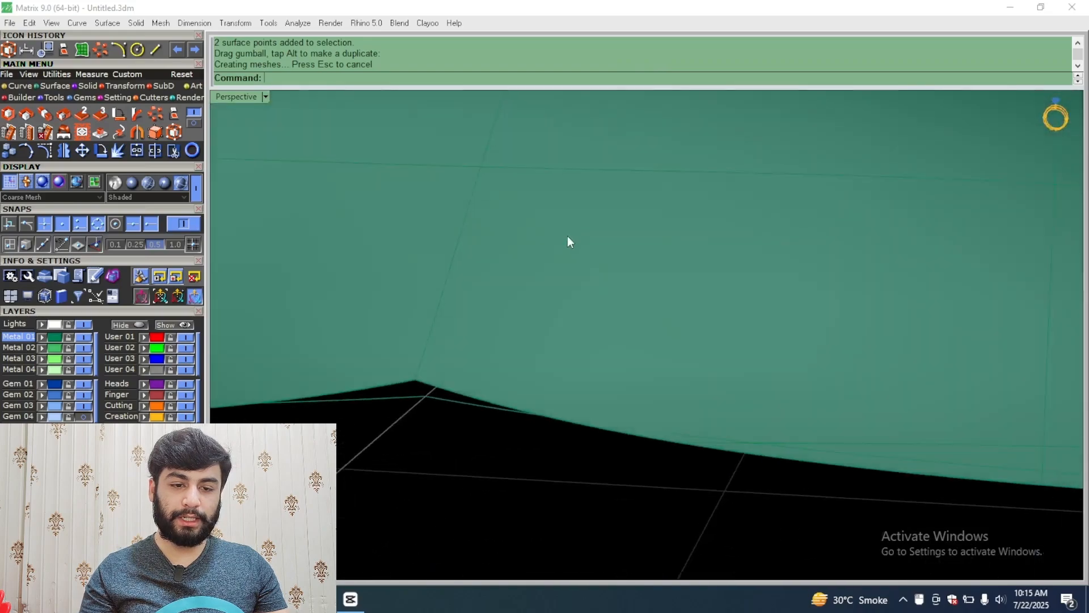
scroll(568, 236, down, 8)
right_drag(539, 300, 645, 278)
click(638, 264)
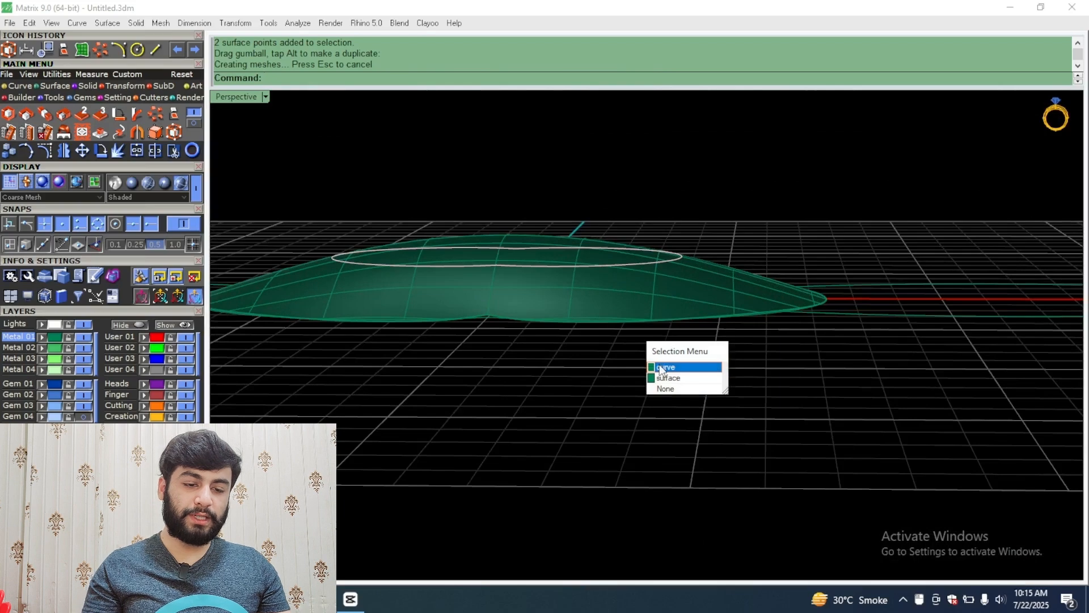
click(665, 367)
key(Delete)
Step: Show all hidden objects in the model
scroll(502, 333, down, 5)
right_drag(502, 332, 507, 387)
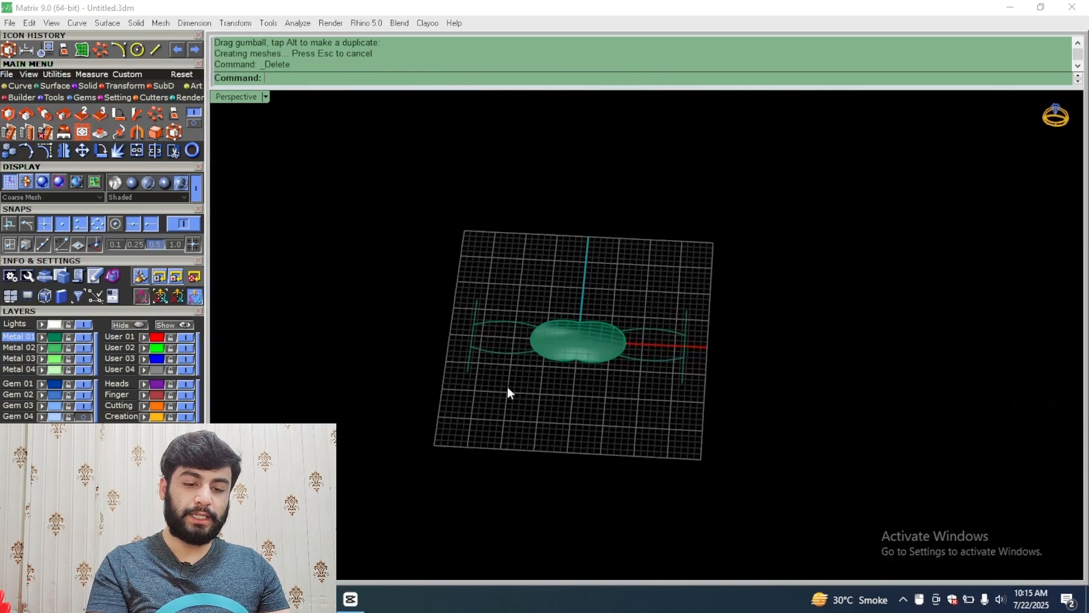
click(179, 325)
scroll(547, 319, down, 3)
scroll(624, 338, up, 4)
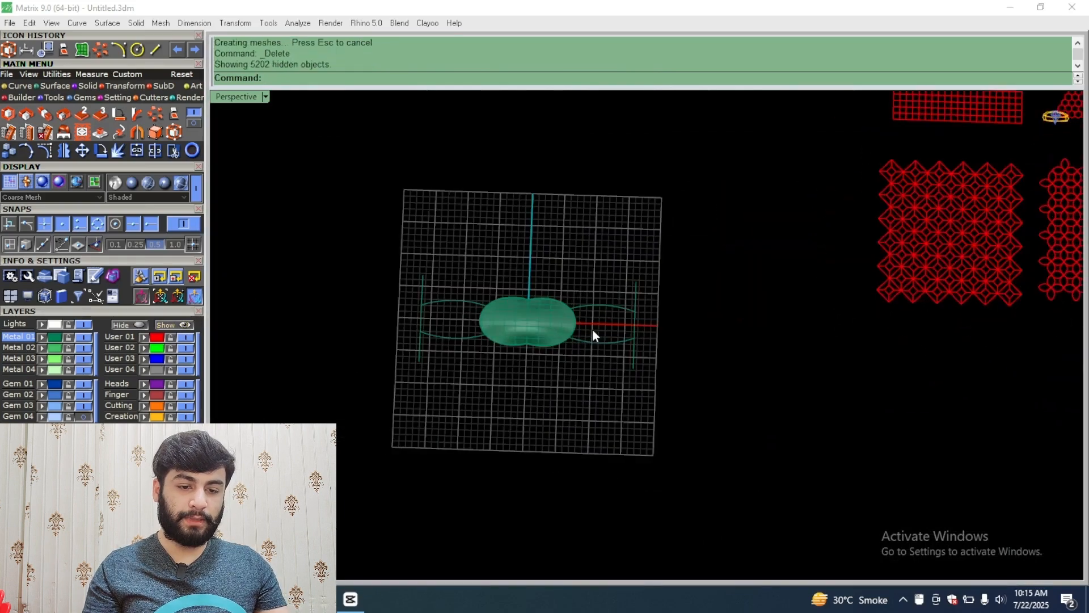
Step: Look over the red line patterns beside the grid for one that suits the domed surface
scroll(539, 300, down, 4)
scroll(910, 285, up, 5)
scroll(709, 317, down, 6)
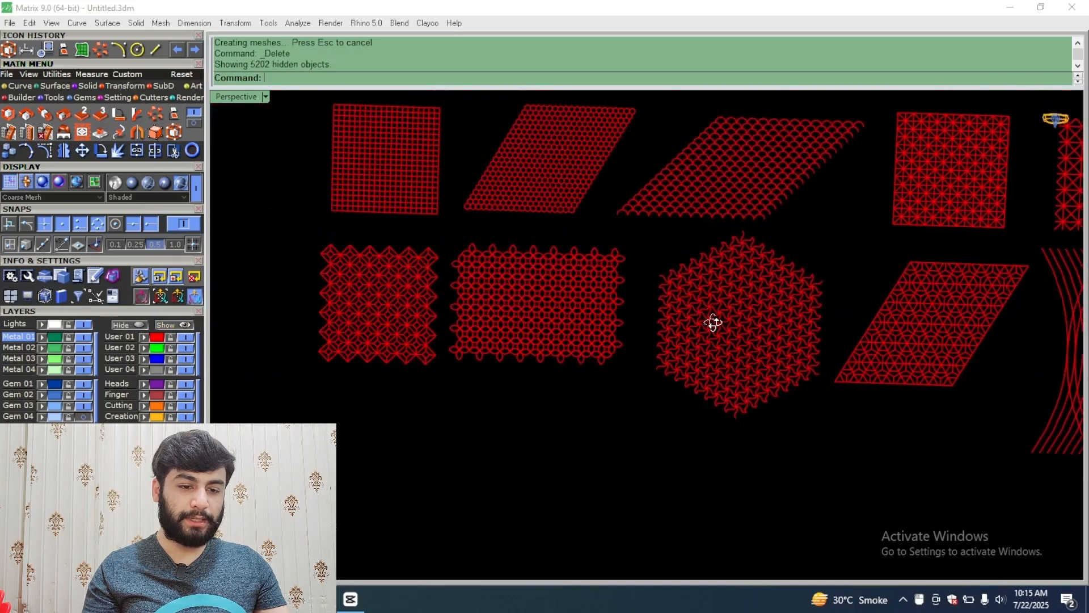
scroll(466, 362, up, 5)
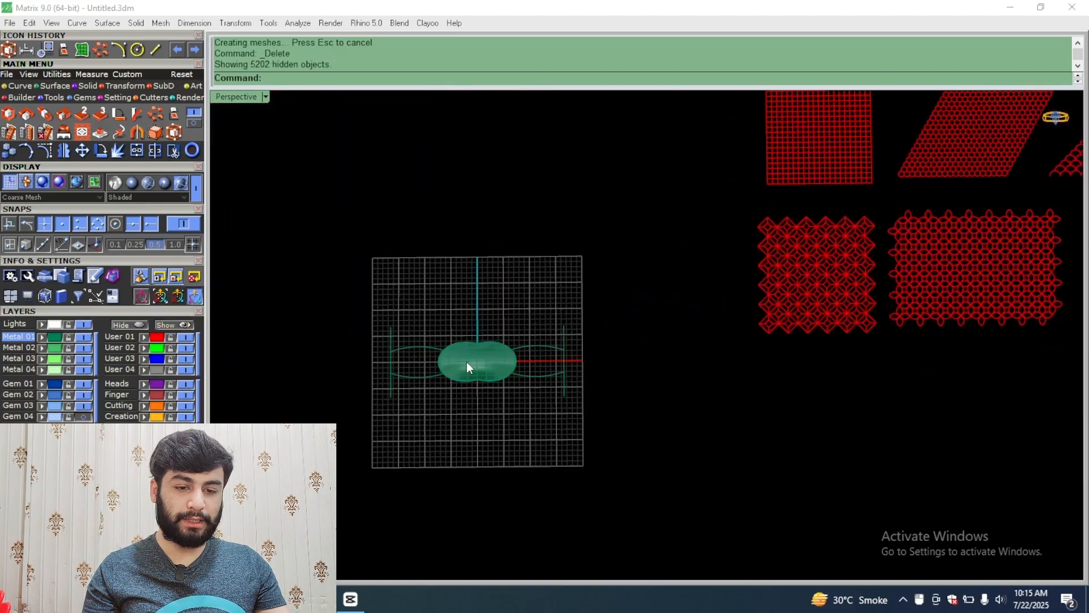
scroll(505, 382, down, 4)
scroll(966, 321, up, 4)
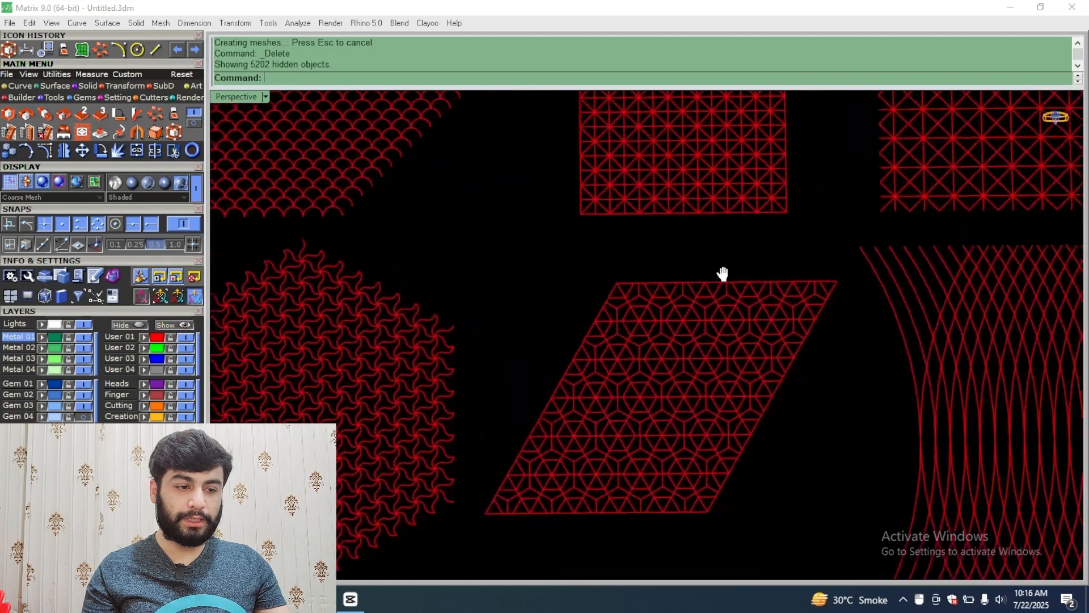
scroll(798, 277, down, 2)
scroll(864, 290, down, 3)
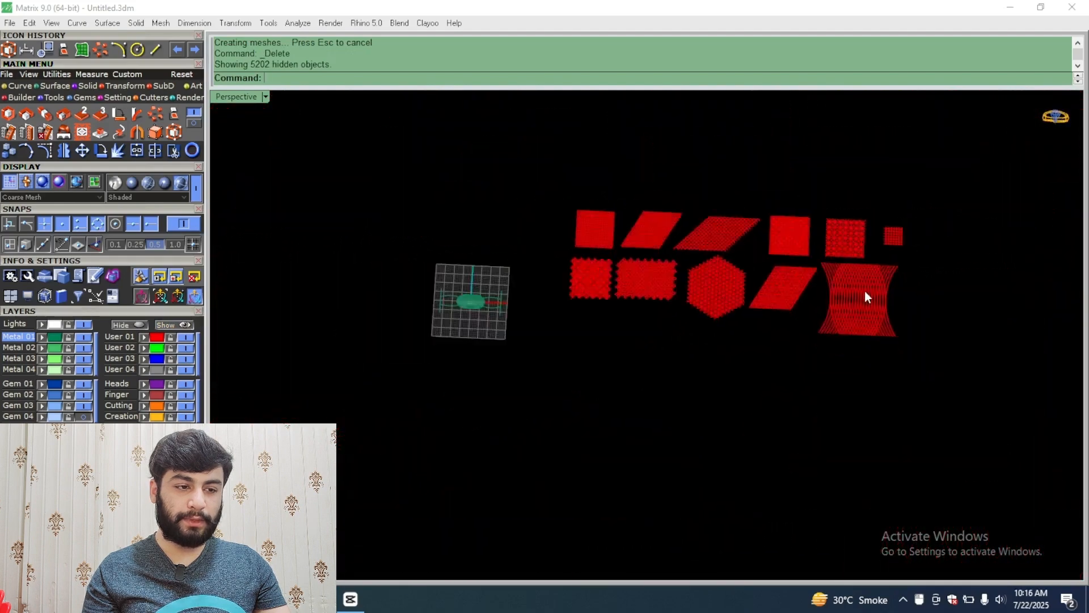
Step: Center the lattice pattern of long curved lines at 0 in X, Y and Z, using CPlane coordinate space
scroll(864, 290, up, 3)
click(864, 291)
scroll(858, 294, down, 3)
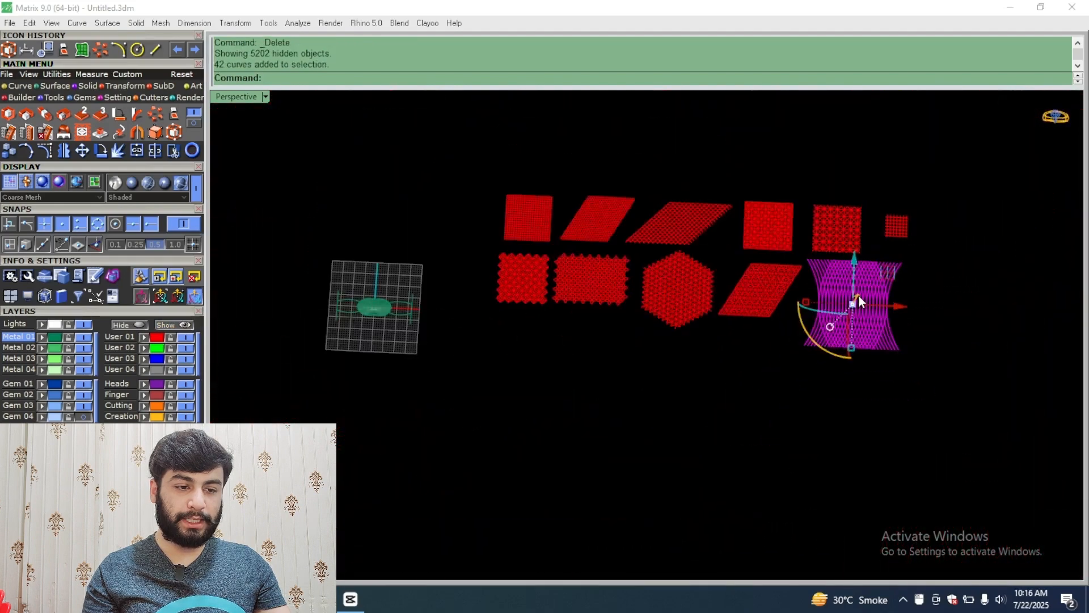
click(291, 22)
click(320, 343)
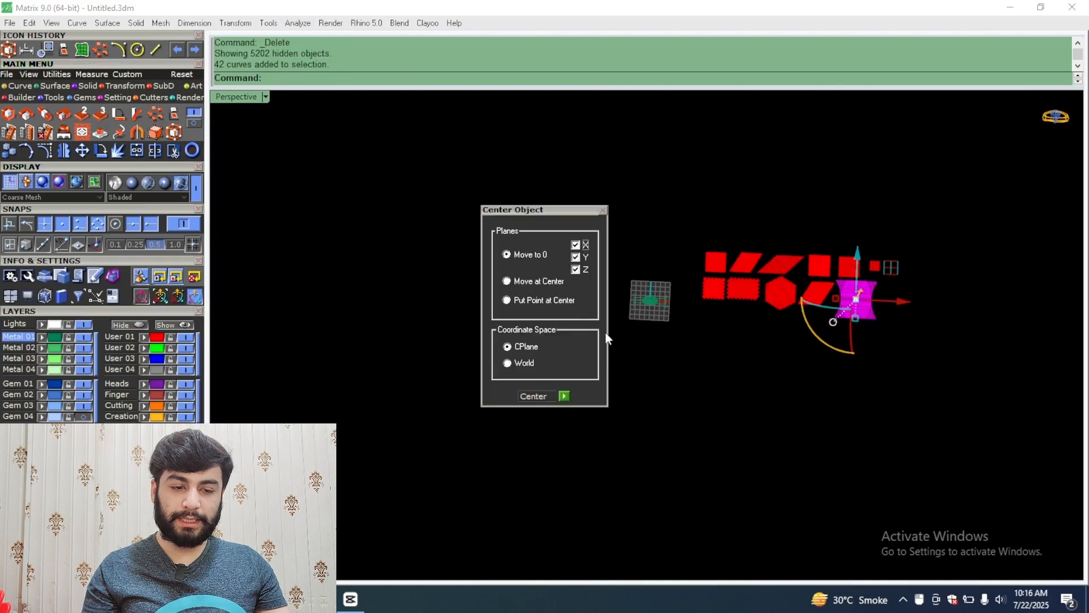
click(563, 396)
Step: Rotate the lattice pattern 90 degrees in plan and scale it narrower along the red axis
scroll(652, 295, up, 6)
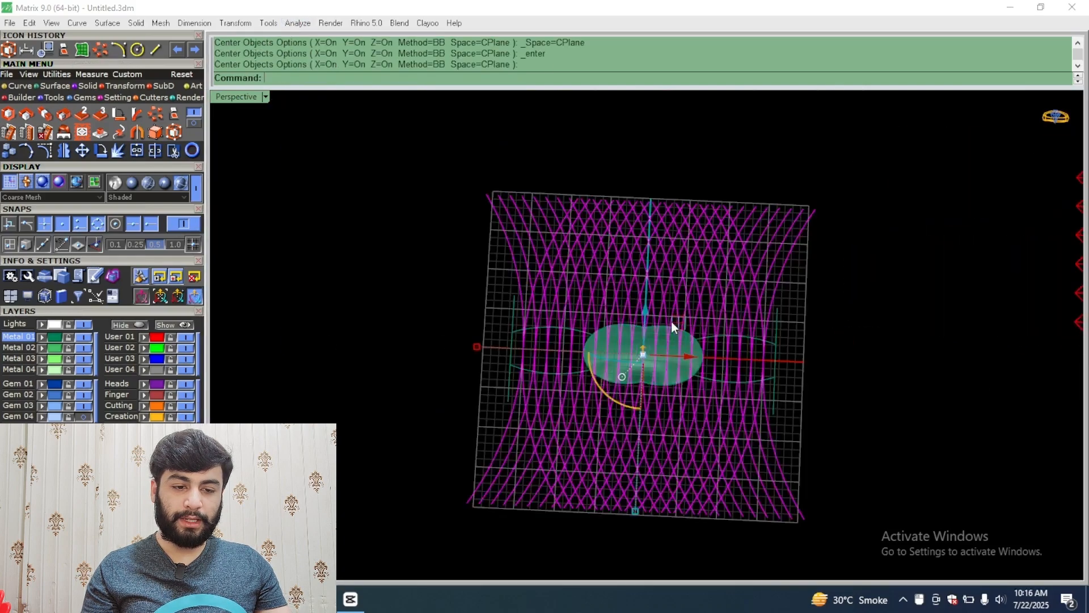
right_drag(667, 356, 681, 306)
scroll(681, 298, down, 7)
drag(629, 371, 695, 341)
scroll(635, 311, up, 5)
scroll(634, 312, down, 3)
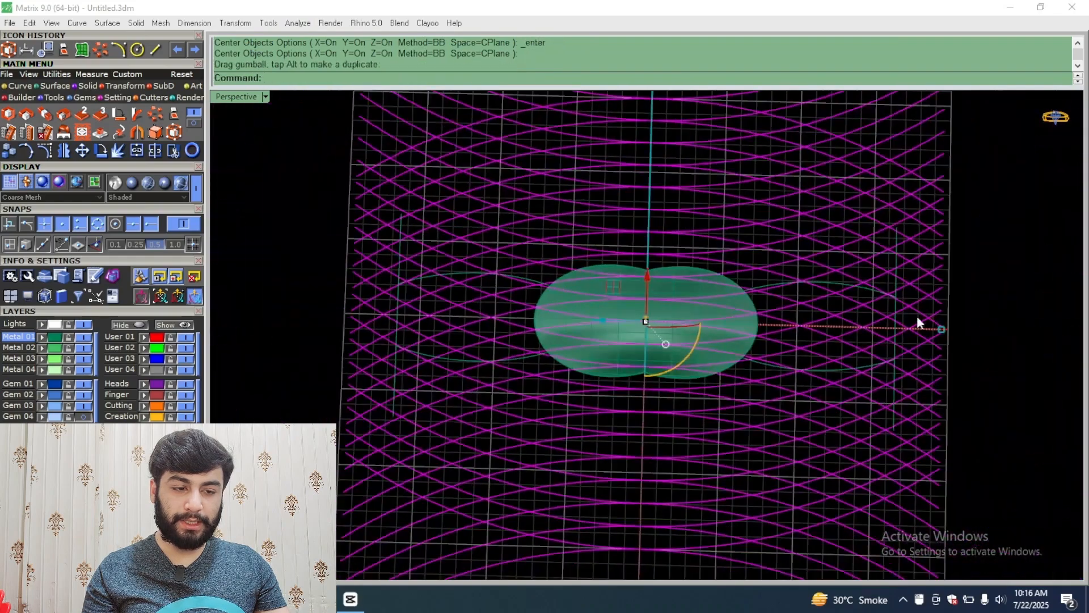
drag(937, 329, 832, 324)
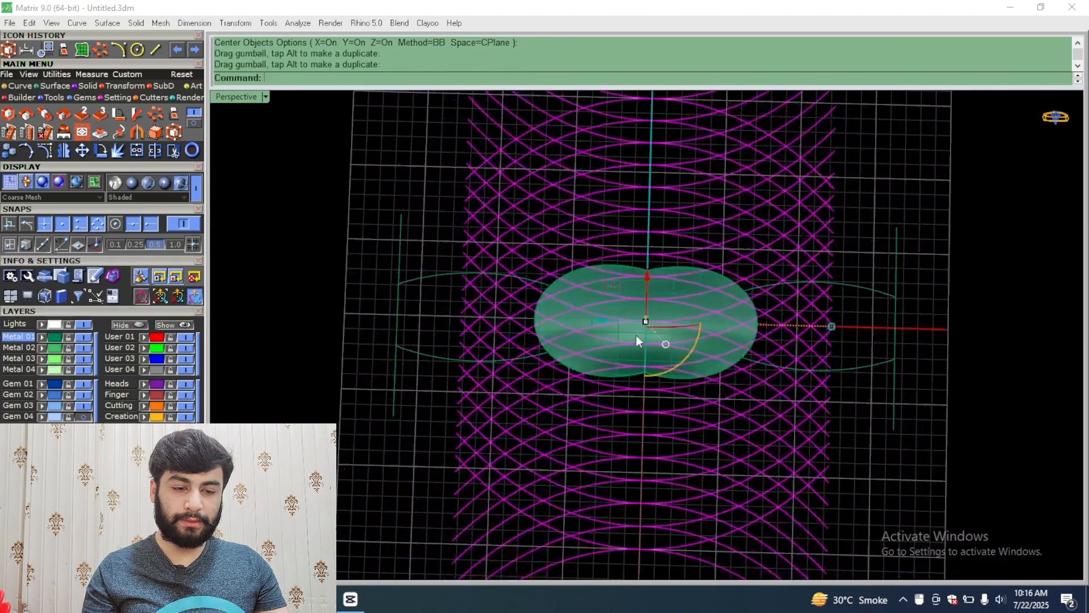
Step: Try a further rotation of the lattice pattern over the domed surface and undo the drags
scroll(638, 336, up, 5)
drag(692, 346, 774, 275)
key(ctrl+z)
scroll(694, 297, down, 6)
scroll(679, 306, up, 5)
scroll(685, 255, down, 5)
key(ctrl+z)
scroll(686, 249, up, 8)
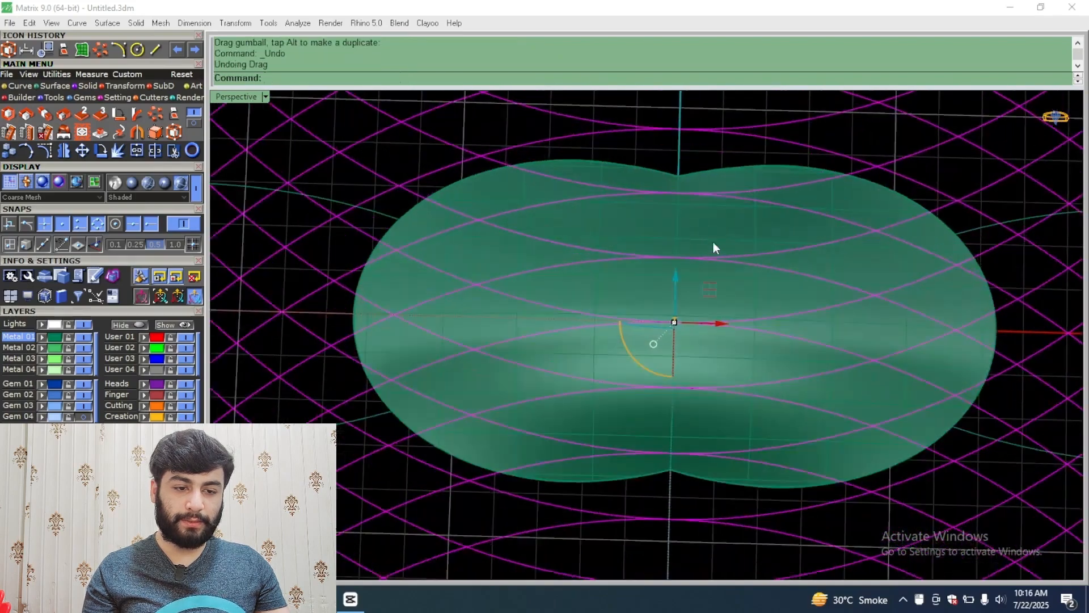
Step: Undo the centring of the long curved lattice pattern over the domed surface
right_drag(712, 242, 629, 255)
scroll(700, 203, down, 8)
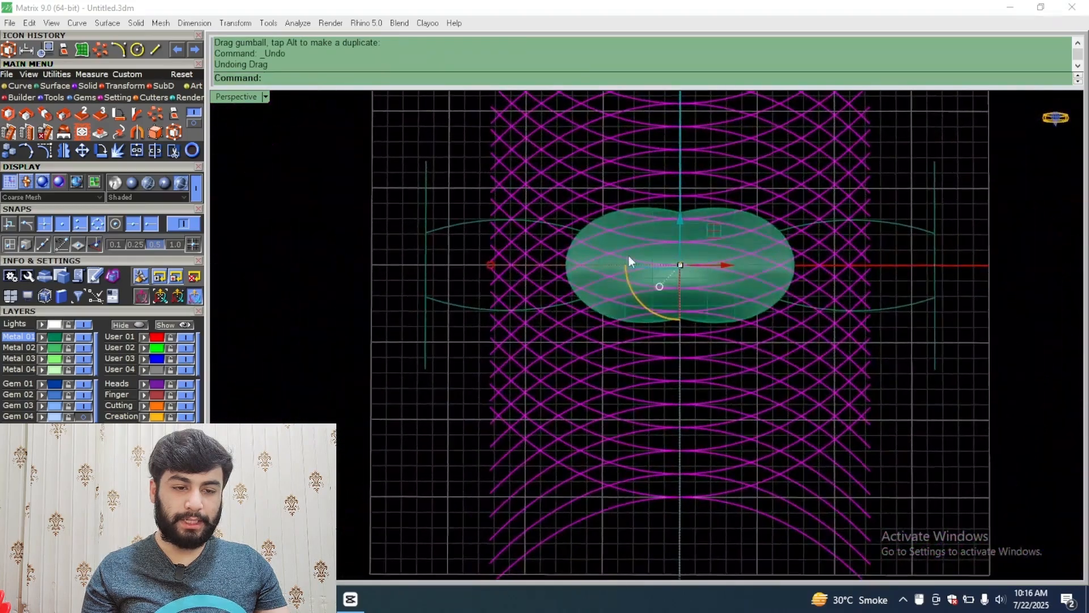
scroll(590, 256, down, 8)
scroll(582, 279, down, 5)
key(ctrl+z)
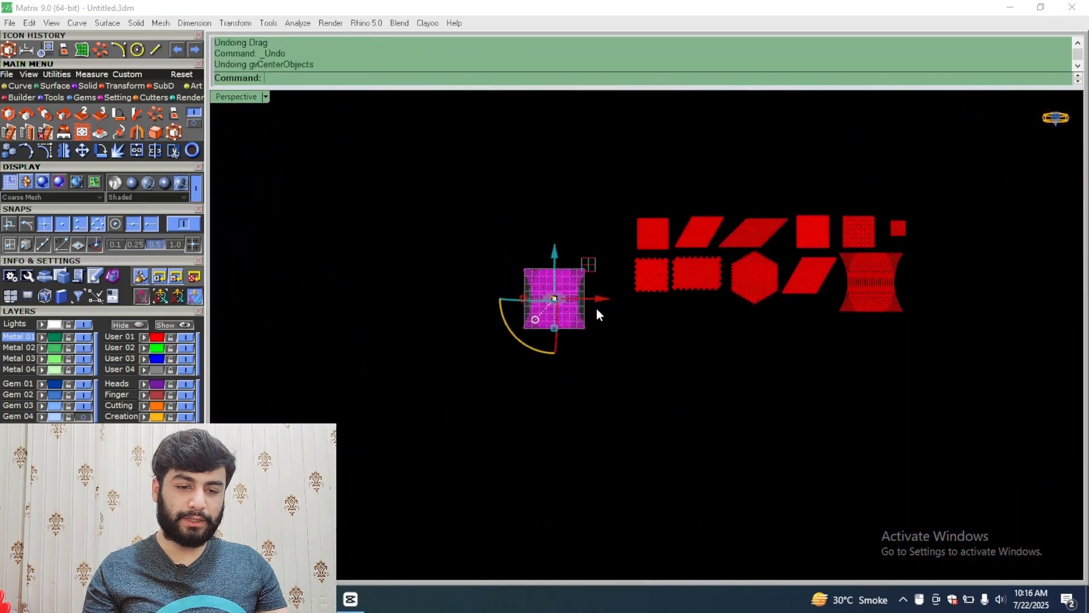
Step: Center the hexagonal swirl pattern at 0 in X, Y and Z, using CPlane coordinate space
scroll(737, 369, up, 6)
click(726, 277)
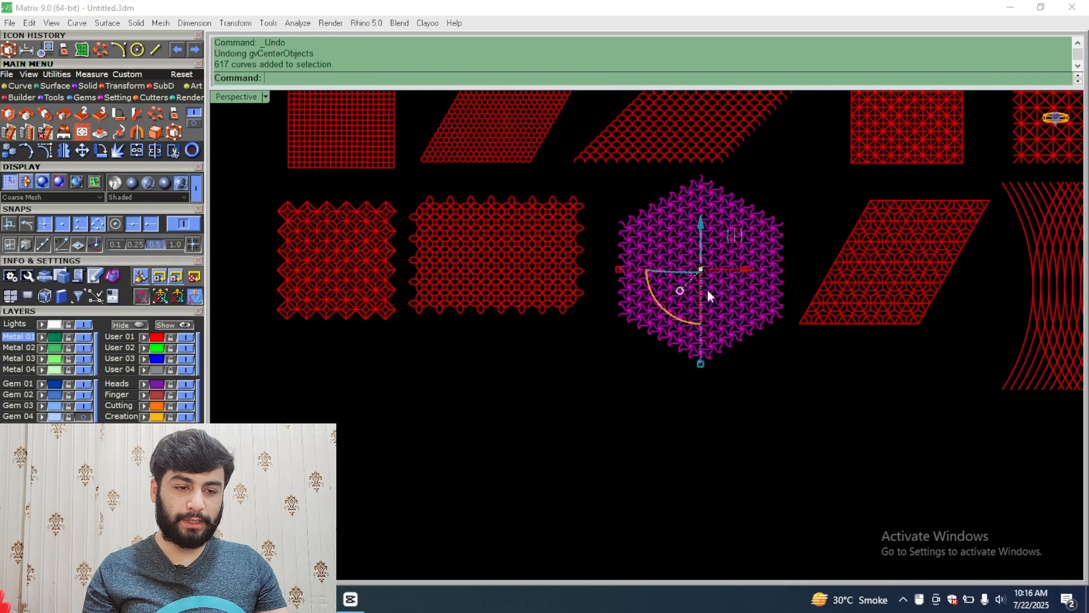
scroll(707, 290, down, 6)
click(304, 23)
click(342, 319)
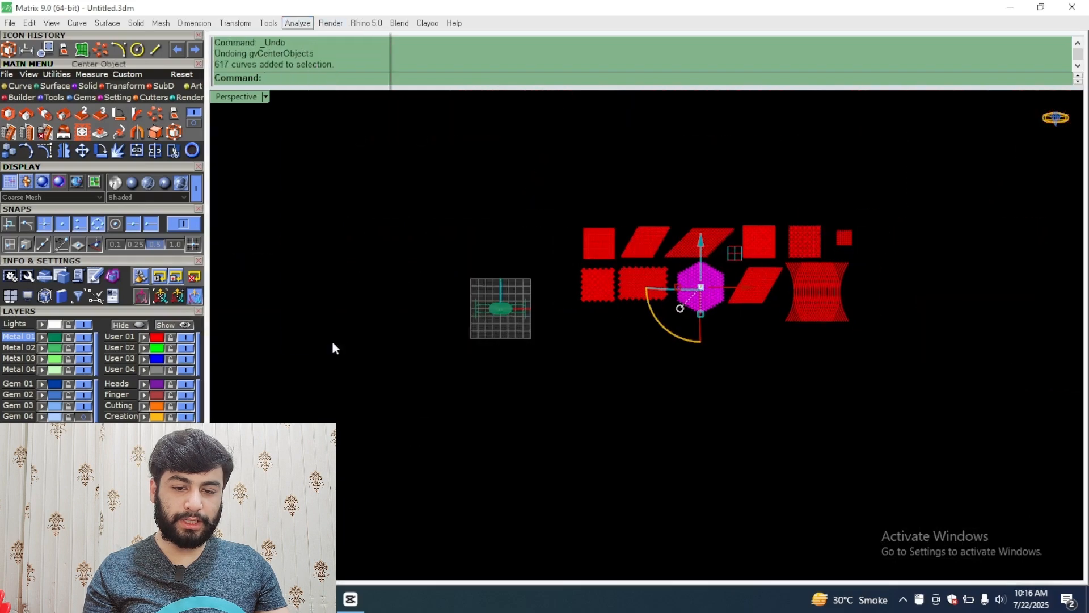
click(565, 395)
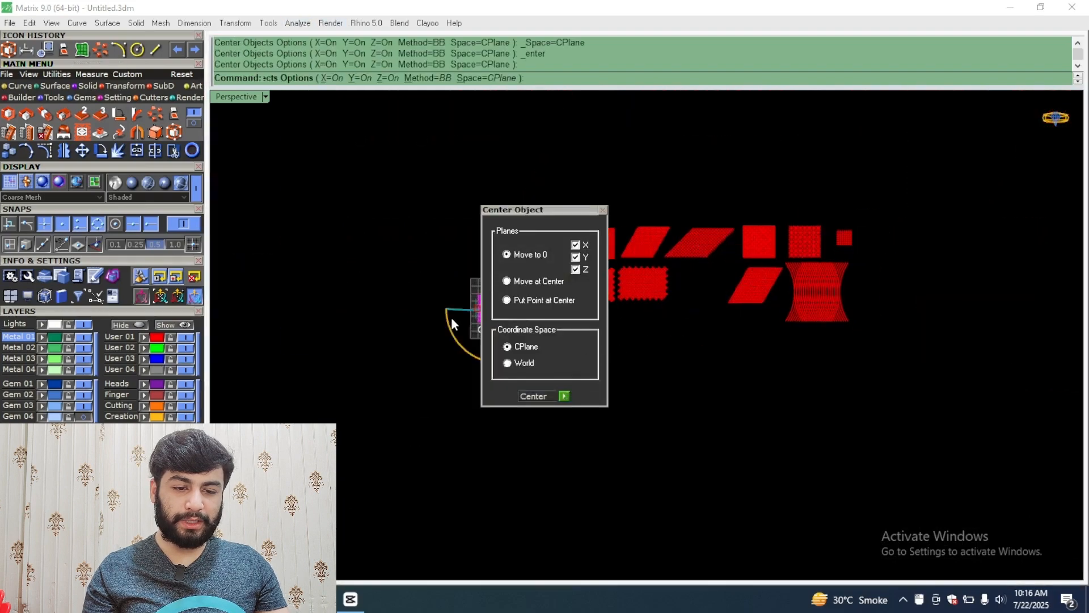
scroll(556, 317, up, 8)
scroll(546, 370, up, 4)
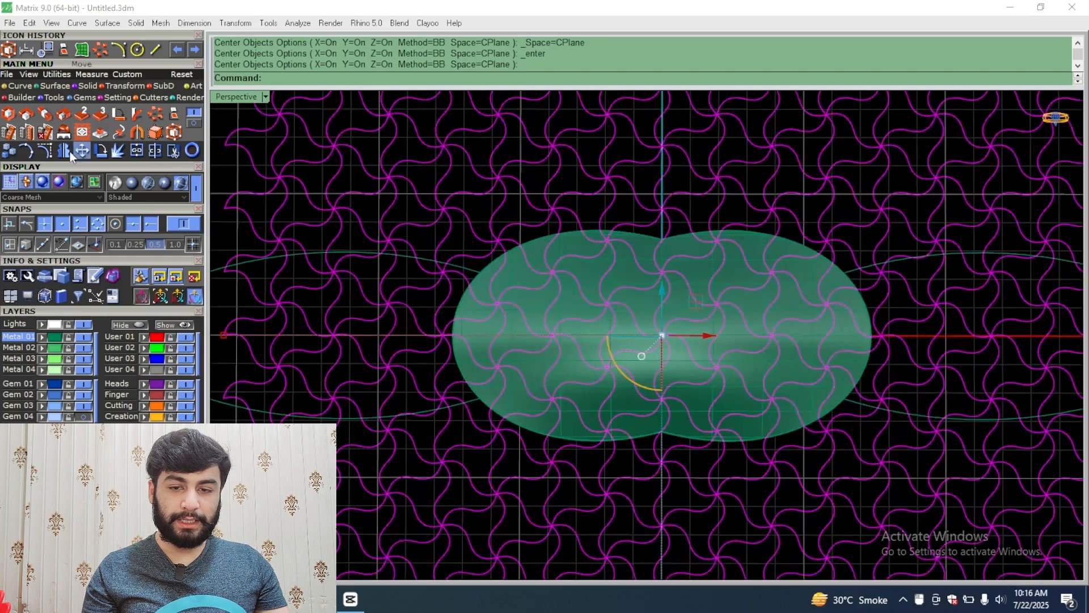
Step: Project the swirl pattern onto the domed surface with DeleteInput set to Yes
click(20, 86)
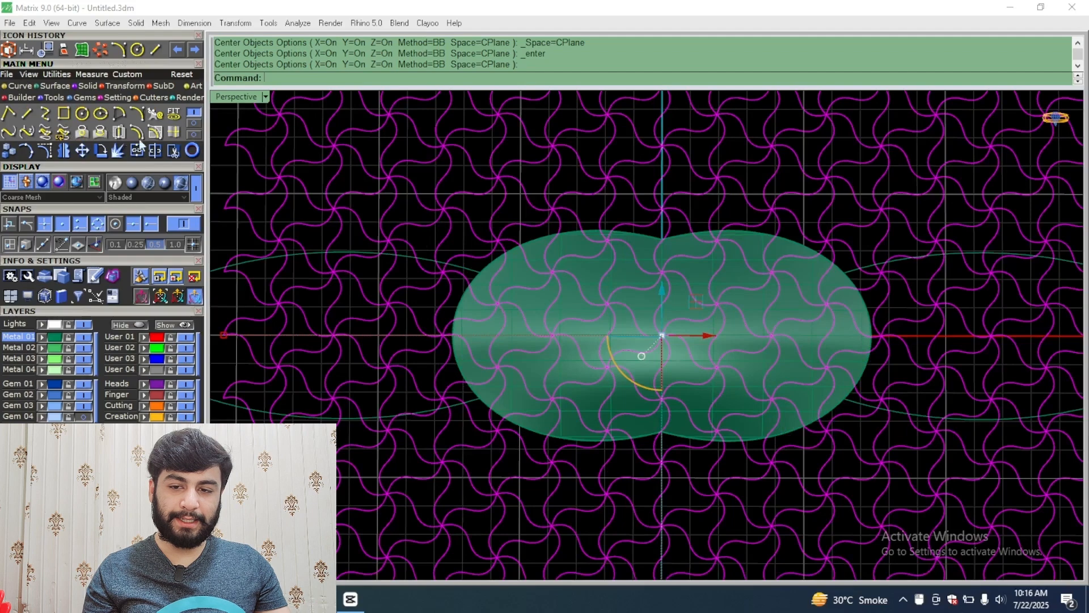
click(100, 130)
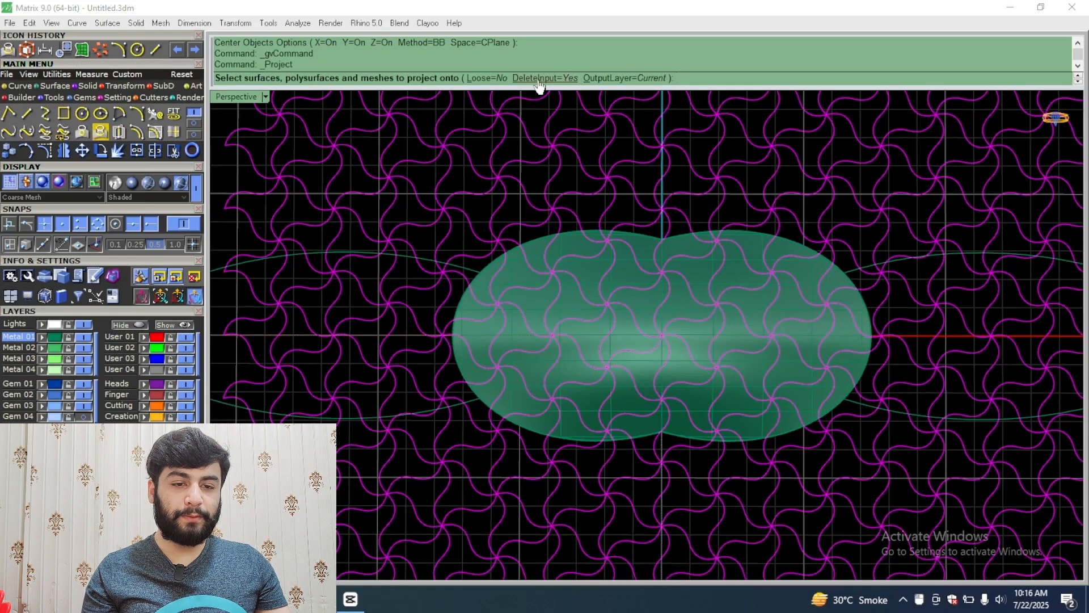
click(588, 271)
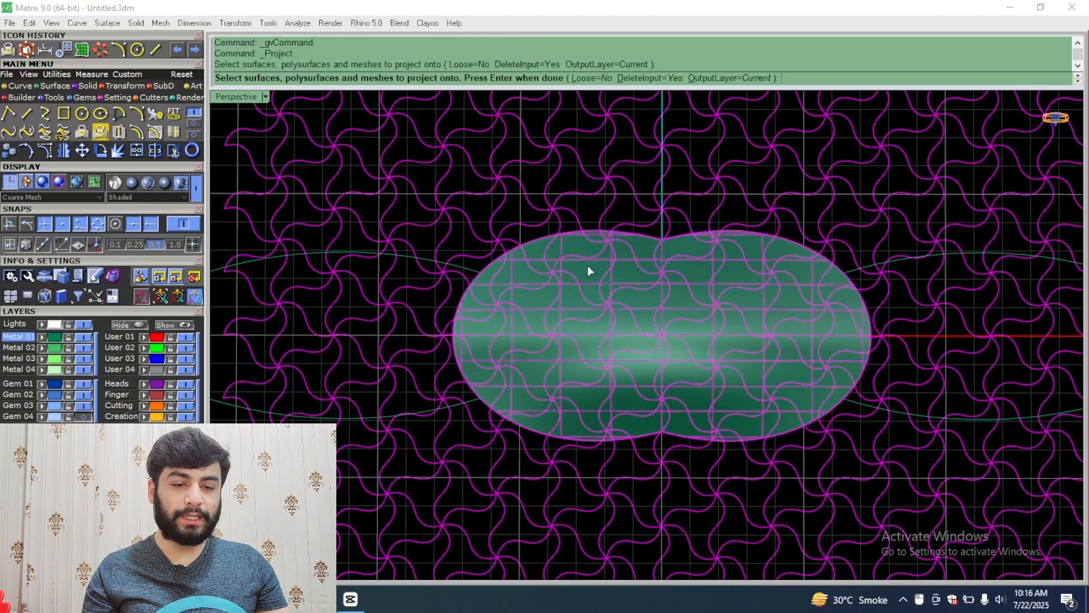
key(Return)
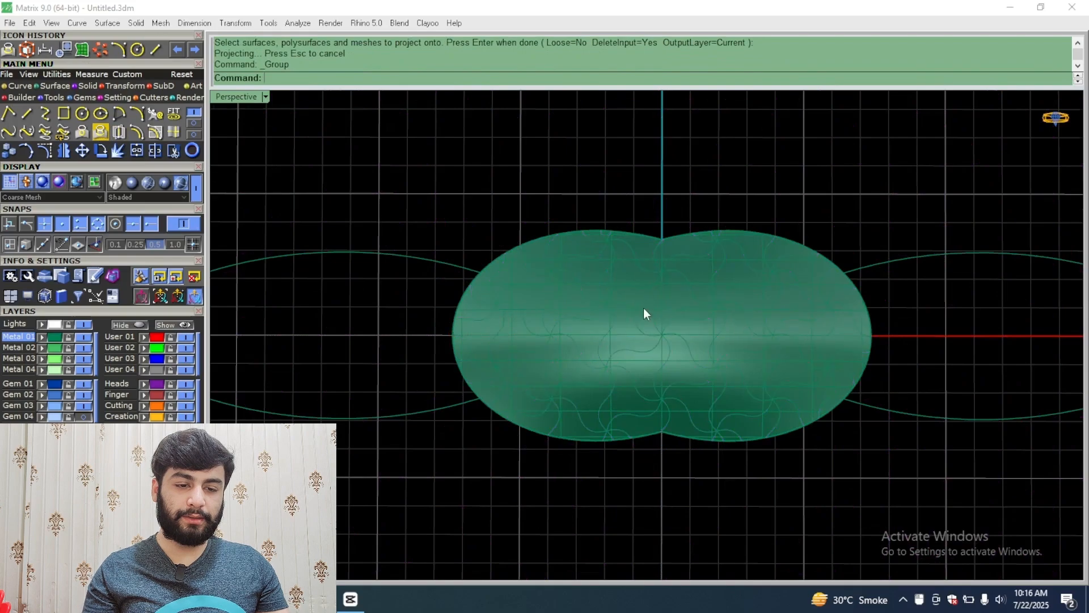
Step: Delete the domed surface, keeping the projected swirl curves and the outline
scroll(644, 300, up, 5)
click(646, 291)
scroll(647, 291, down, 3)
key(Delete)
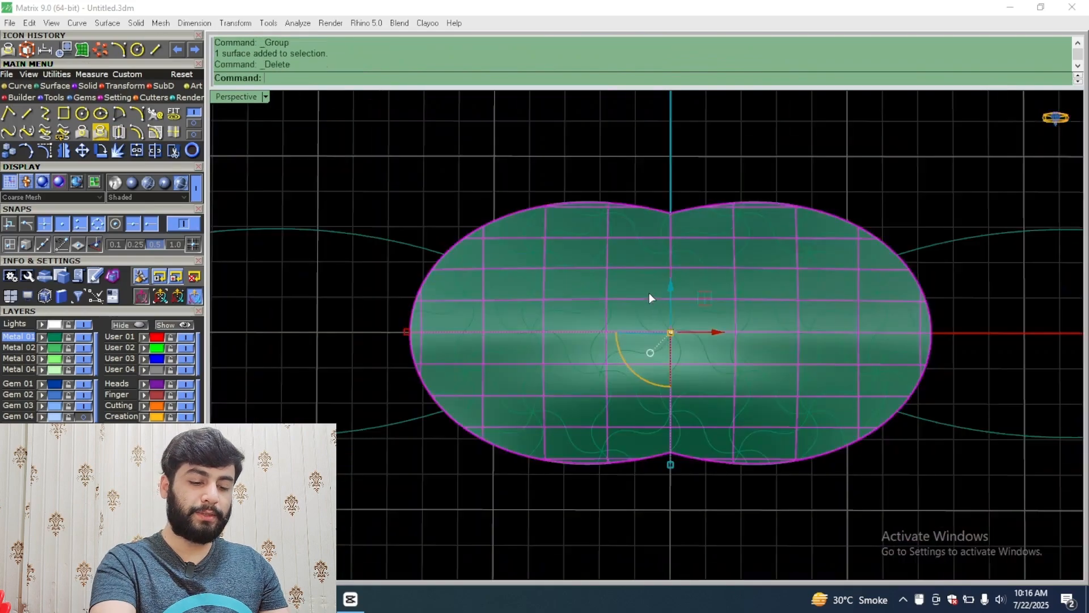
right_drag(705, 272, 677, 357)
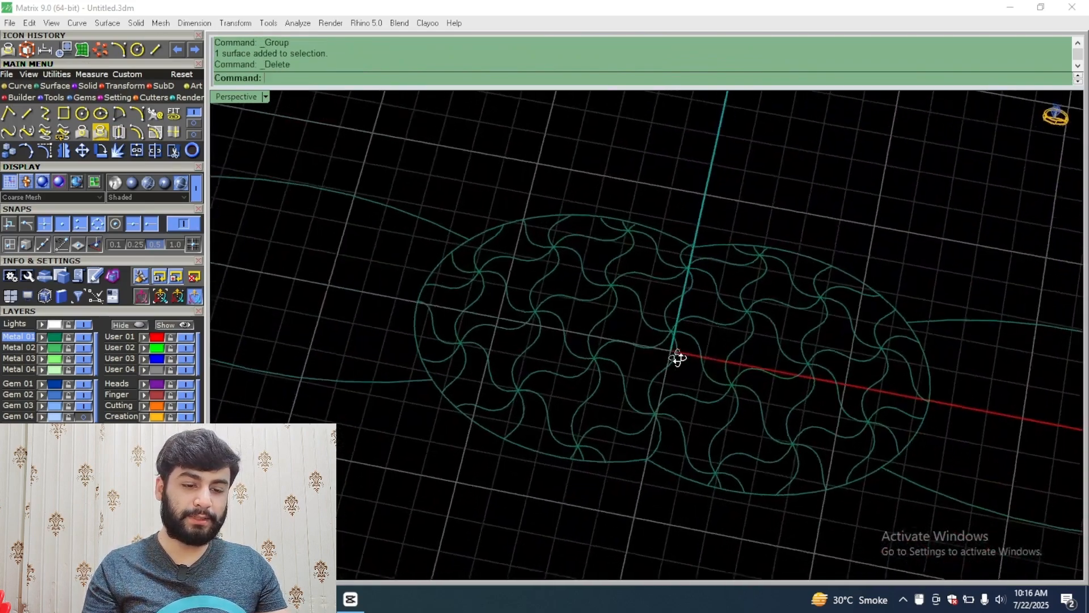
Step: Assign the projected swirl pattern to layer User 02 and the outline curves to layer User 03
click(669, 343)
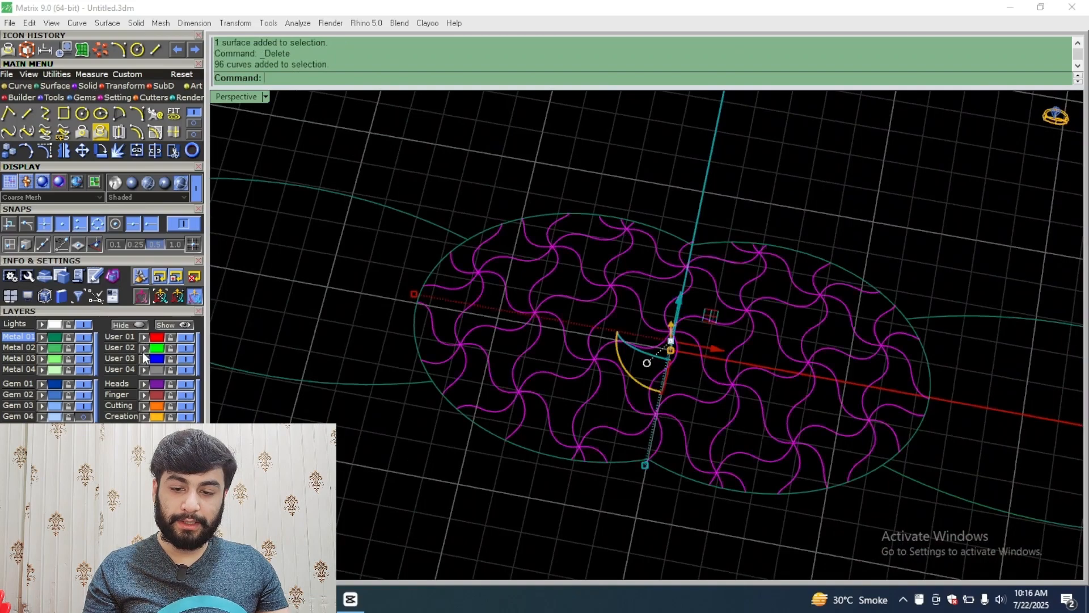
click(143, 350)
click(350, 479)
click(59, 337)
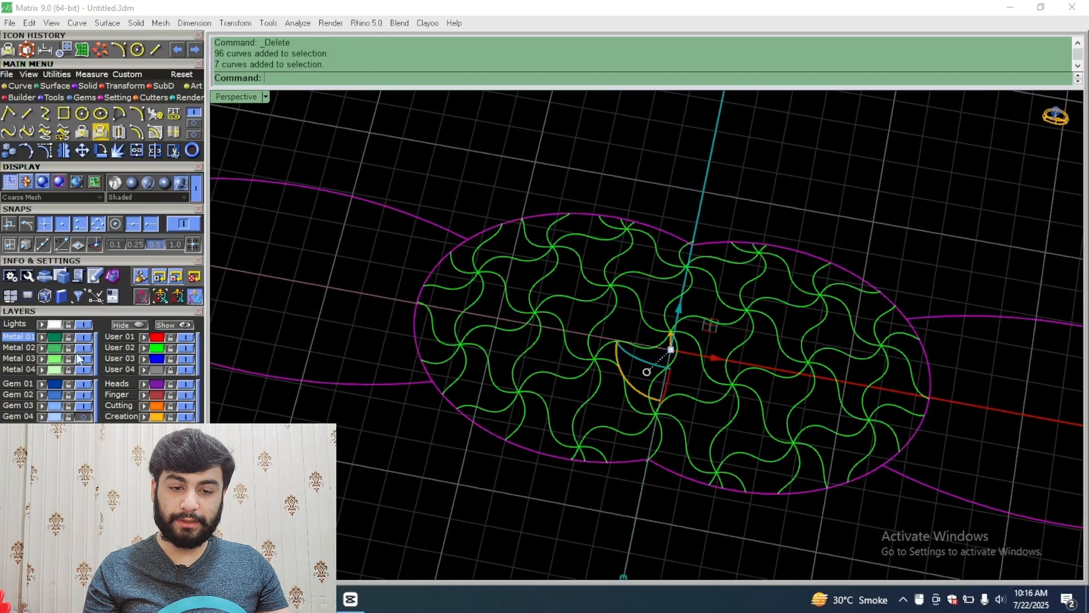
click(147, 361)
click(363, 443)
Step: Hide the remaining red line patterns beside the grid
right_drag(386, 448, 466, 386)
scroll(431, 397, down, 8)
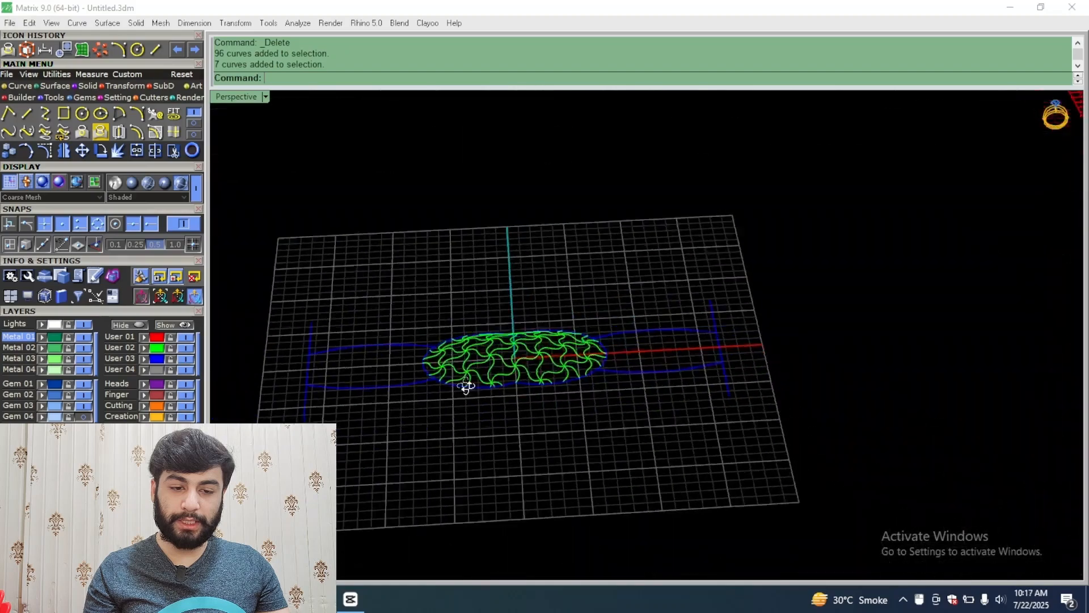
scroll(490, 384, down, 5)
drag(1044, 198, 658, 406)
click(142, 327)
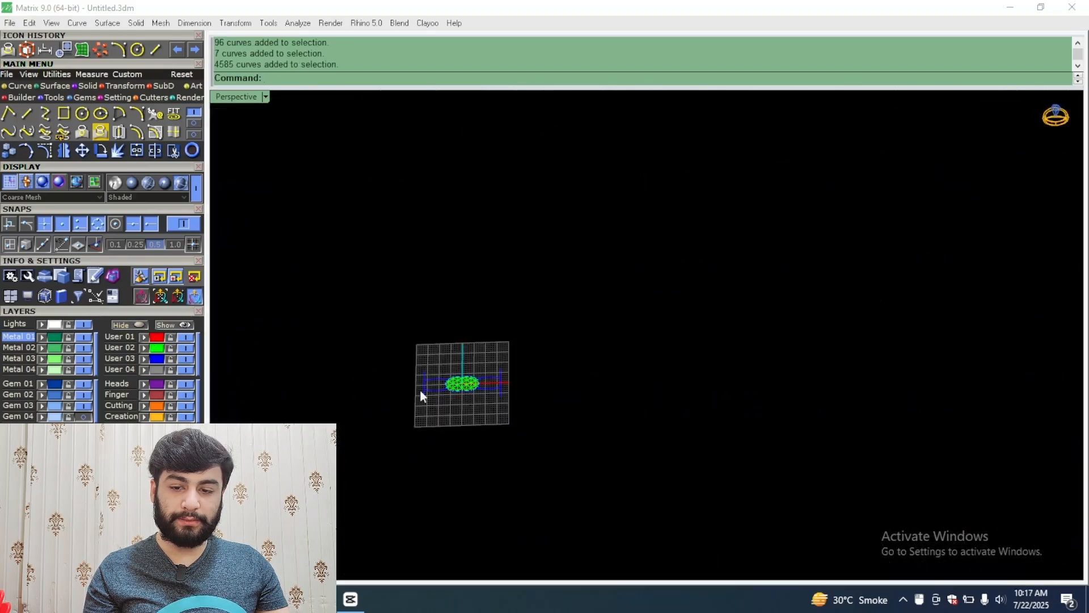
Step: Examine the projected swirl pattern inside the domed oval from several angles and distances
scroll(421, 374, up, 12)
click(398, 318)
shift+right_drag(398, 317, 586, 292)
scroll(585, 292, down, 5)
scroll(588, 305, up, 7)
mouse_move(593, 355)
right_down()
mouse_move(596, 206)
mouse_move(590, 348)
right_up()
scroll(591, 348, down, 5)
scroll(607, 274, up, 7)
scroll(594, 214, down, 7)
right_drag(612, 287, 592, 272)
scroll(622, 217, up, 5)
scroll(617, 262, down, 6)
scroll(595, 235, down, 7)
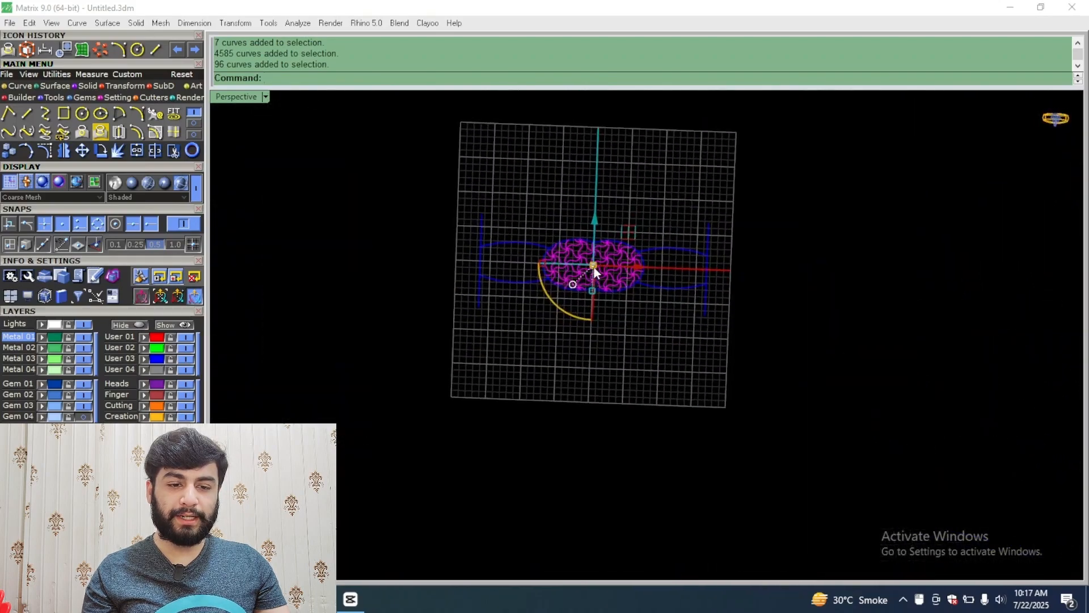
Step: Group the swirl pattern together with its surrounding oval outline
scroll(596, 263, up, 8)
shift+right_drag(652, 220, 597, 271)
click(640, 226)
drag(628, 223, 445, 451)
scroll(546, 287, down, 6)
right_drag(574, 260, 593, 274)
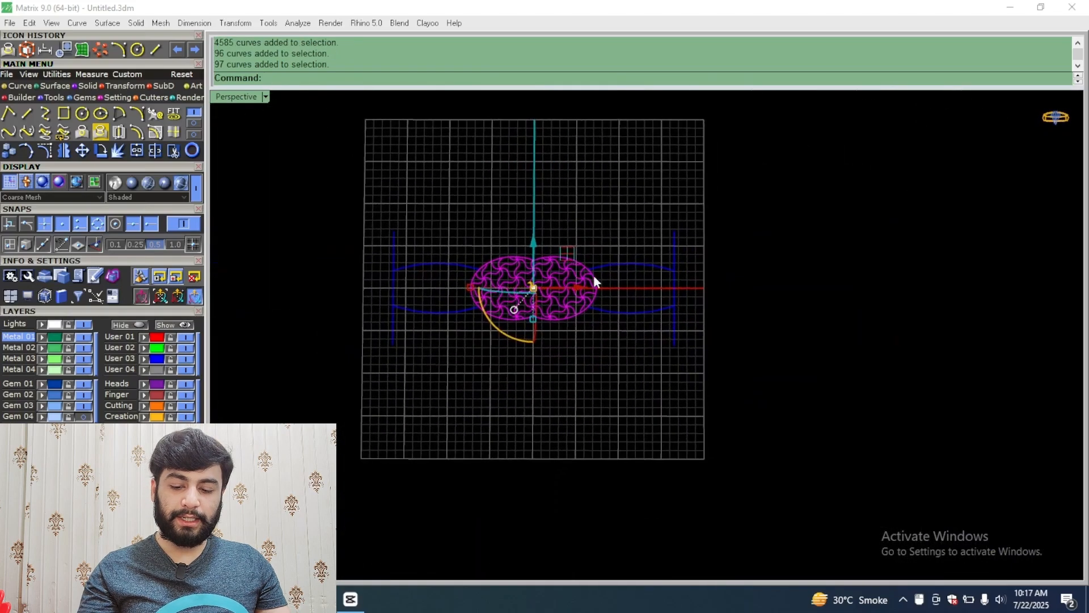
key(ctrl+g)
Step: Delete the arc curves on both sides of the central oval, viewing the model from above
double_click(240, 97)
double_click(240, 96)
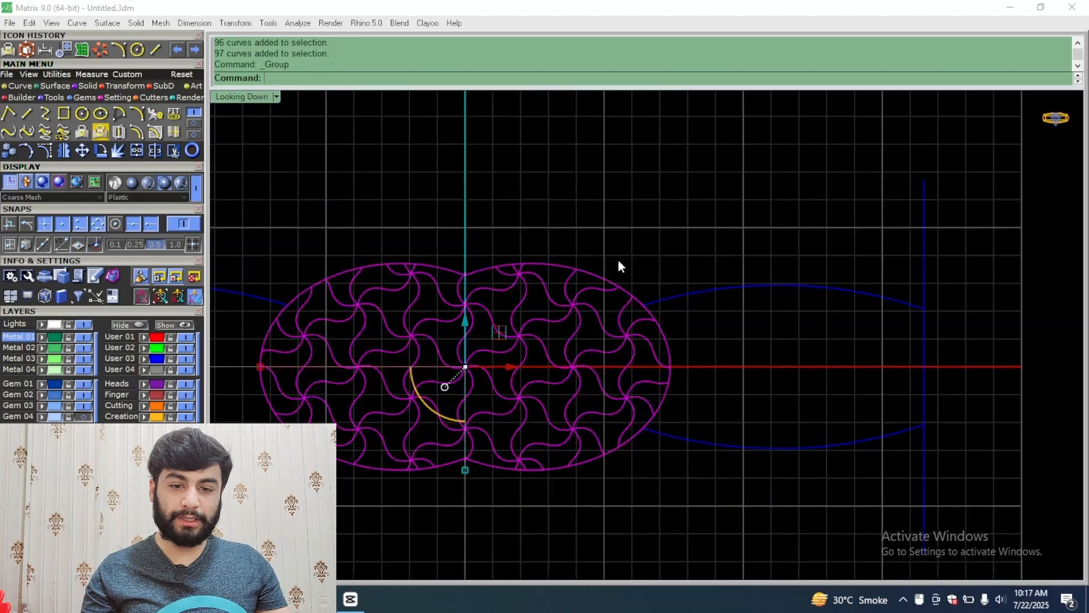
scroll(616, 267, down, 5)
scroll(603, 287, up, 4)
right_drag(466, 331, 542, 314)
drag(729, 236, 681, 397)
scroll(670, 400, down, 6)
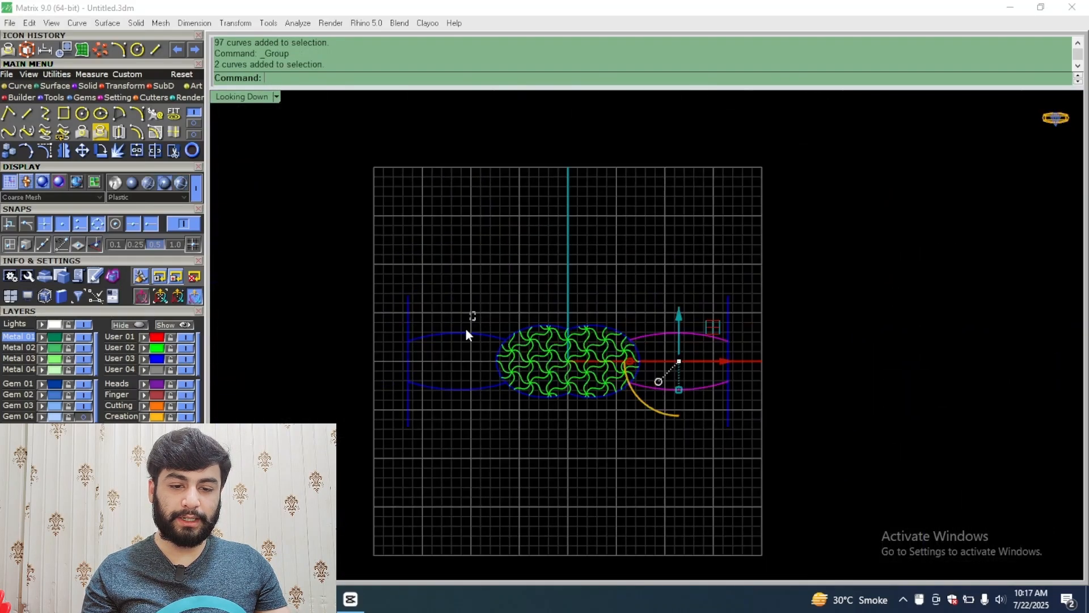
shift+drag(467, 330, 420, 447)
key(Delete)
Step: Move the patterned oval along the red axis across the far vertical line and mirror a copy about the green axis through 0
drag(645, 294, 425, 462)
drag(614, 359, 729, 357)
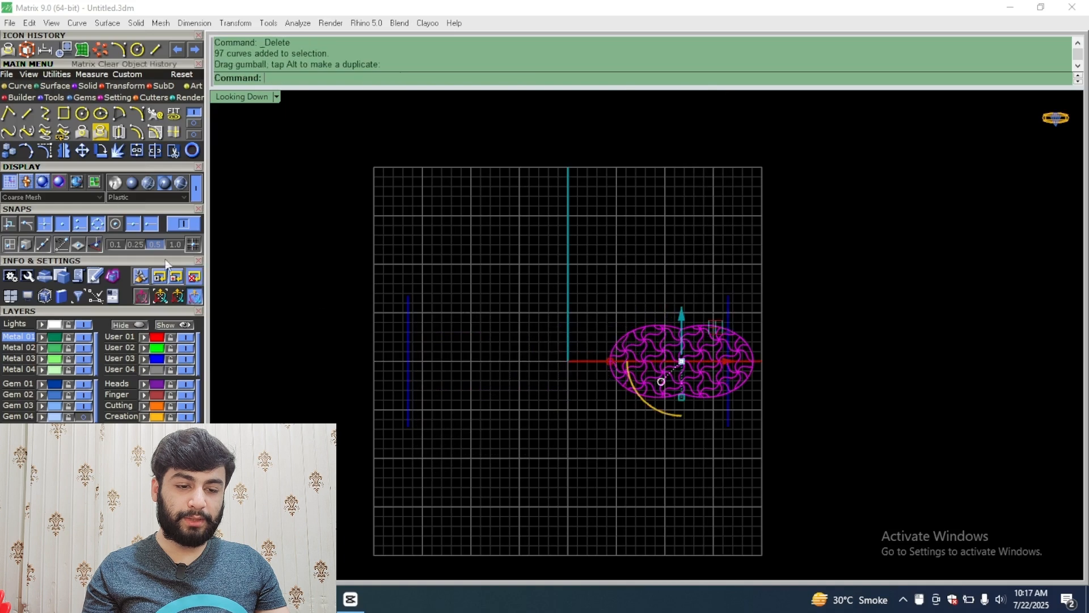
click(66, 151)
text(0)
key(Return)
click(568, 236)
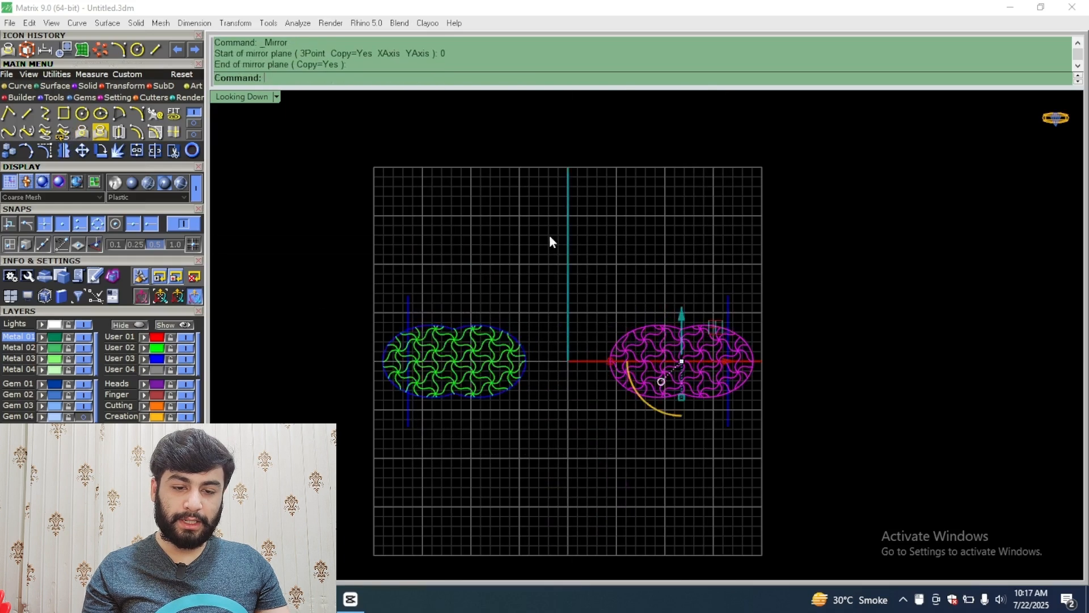
Step: Trim off the outline and swirl curves that extend past the vertical line on the positive red-axis oval
click(549, 237)
right_drag(729, 354, 586, 332)
scroll(586, 331, up, 6)
scroll(585, 337, up, 2)
drag(683, 231, 468, 494)
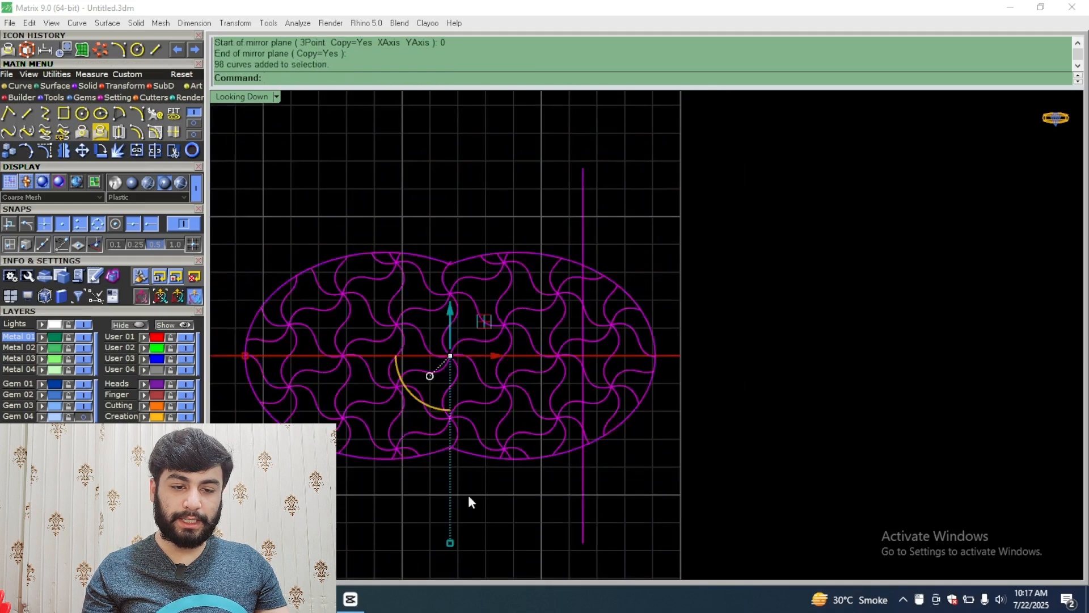
double_click(259, 98)
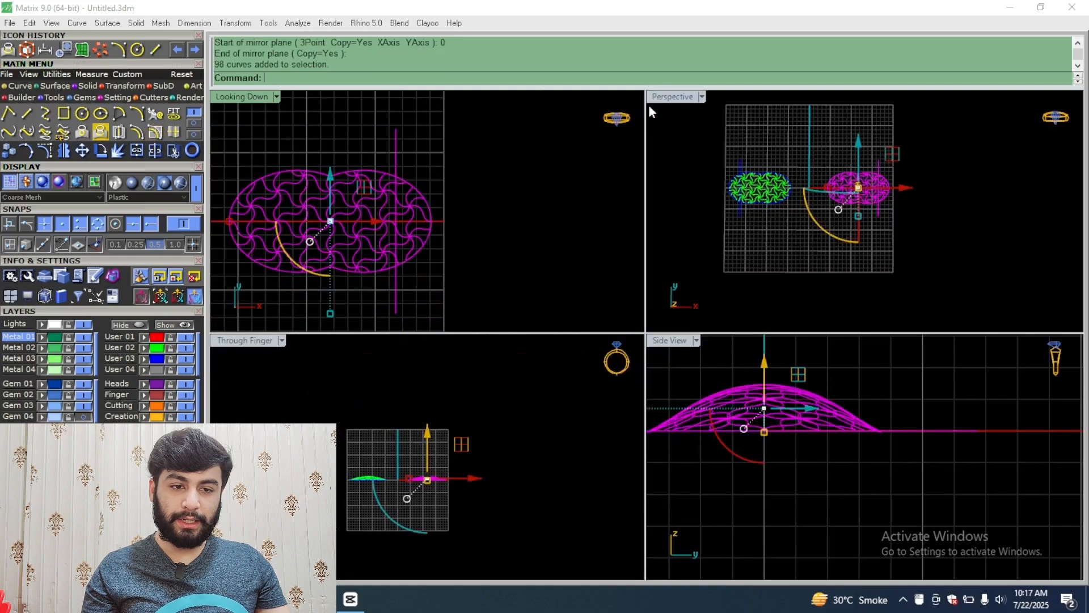
double_click(663, 98)
scroll(703, 312, up, 7)
right_drag(702, 311, 577, 288)
double_click(234, 96)
double_click(235, 96)
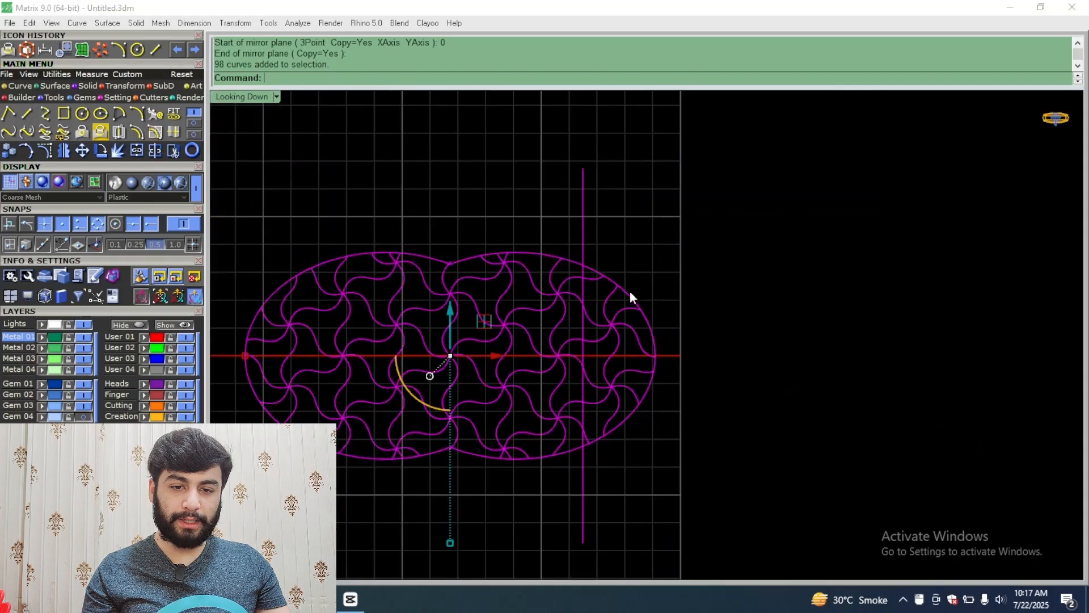
scroll(630, 291, up, 3)
click(174, 150)
scroll(586, 261, down, 2)
drag(693, 243, 556, 480)
scroll(588, 382, up, 5)
scroll(590, 304, down, 4)
key(Return)
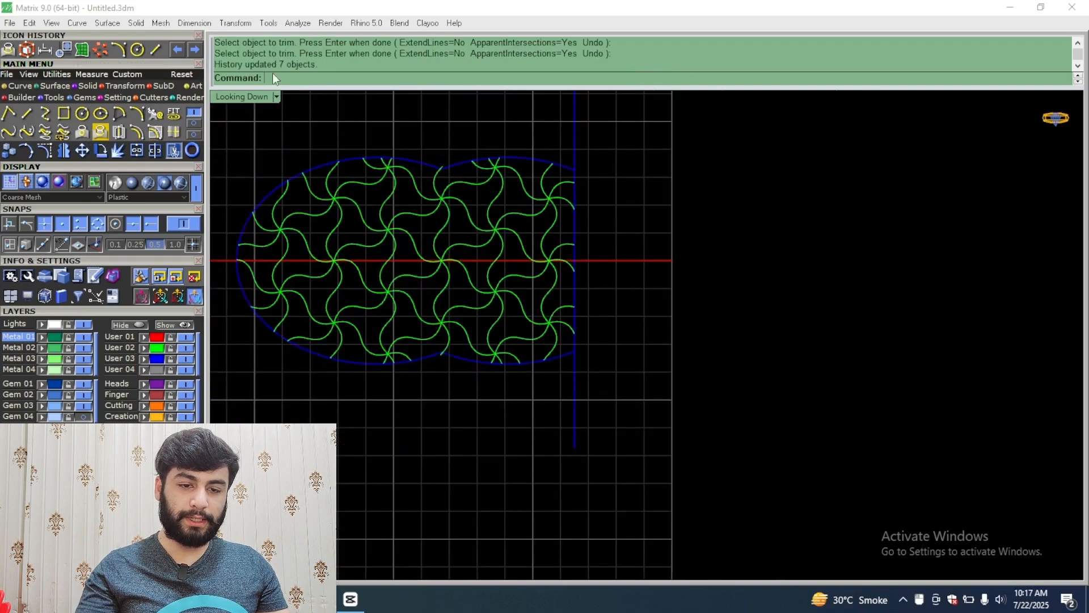
Step: Try an interpolated curve from the outline's end through four swirl line ends along the trimmed edge, and undo it
double_click(256, 97)
double_click(664, 97)
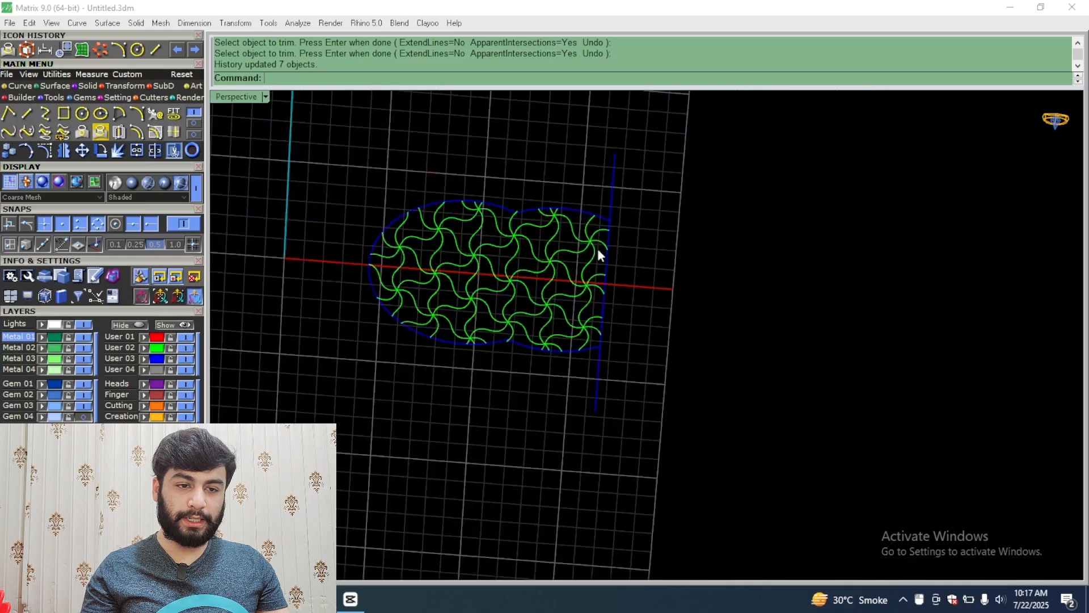
right_drag(598, 253, 560, 265)
scroll(561, 265, up, 3)
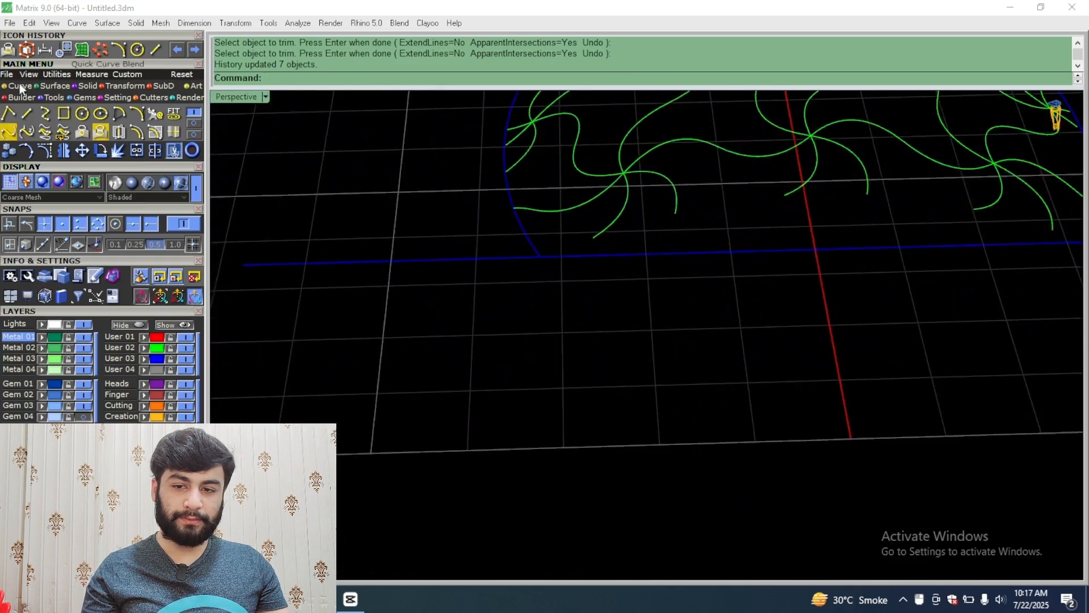
click(46, 113)
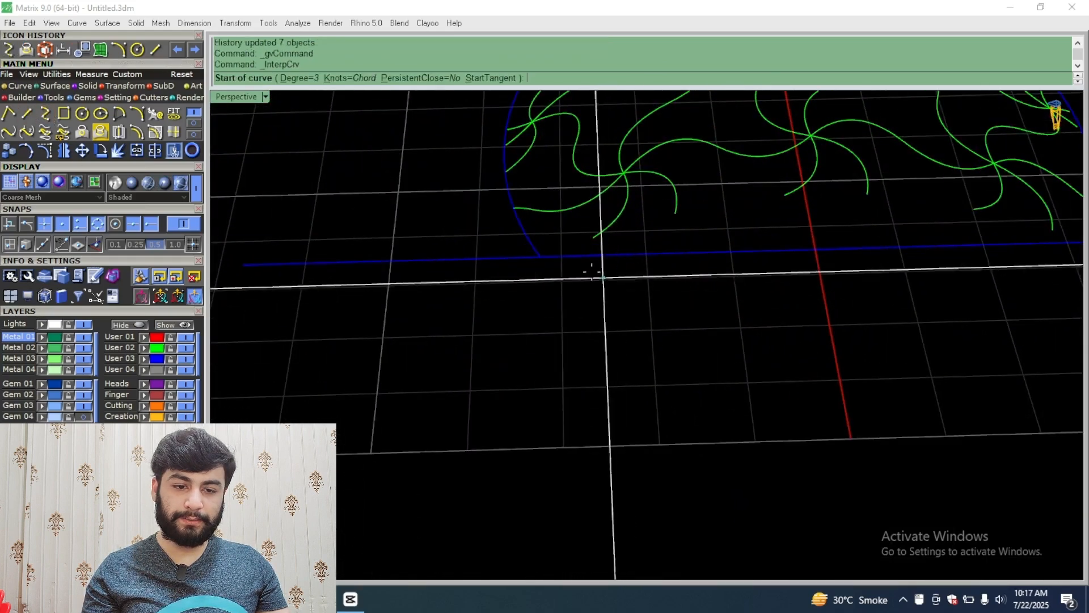
click(540, 257)
click(592, 237)
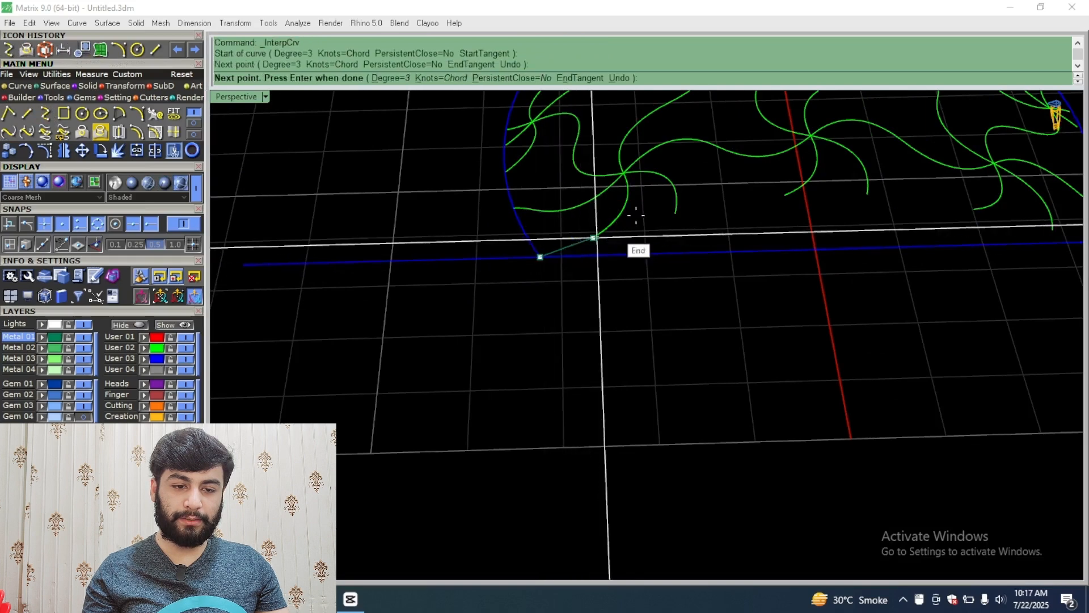
click(675, 213)
click(784, 195)
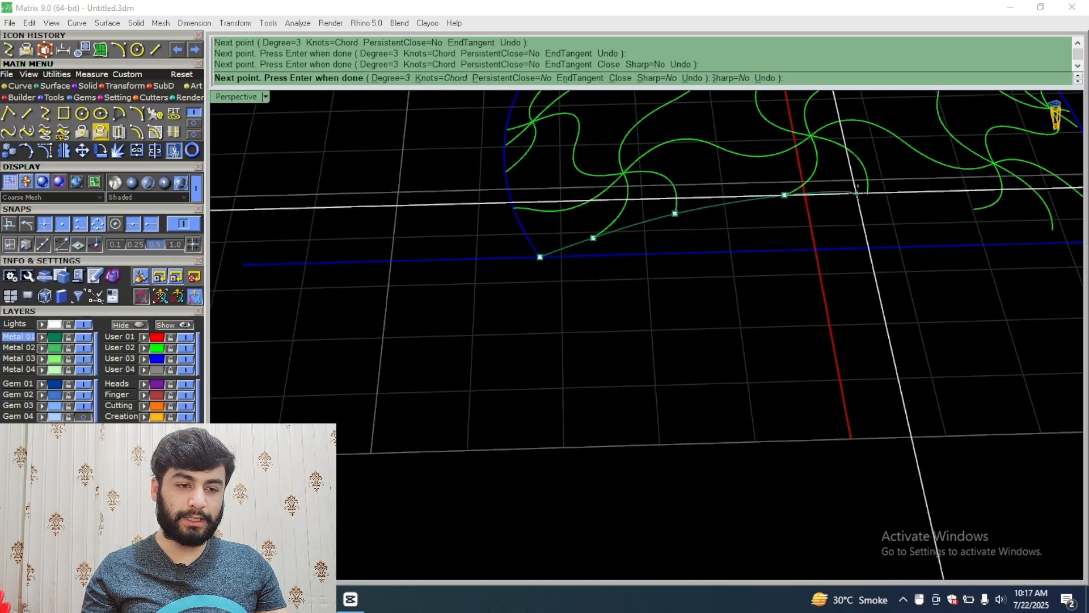
click(867, 194)
key(Return)
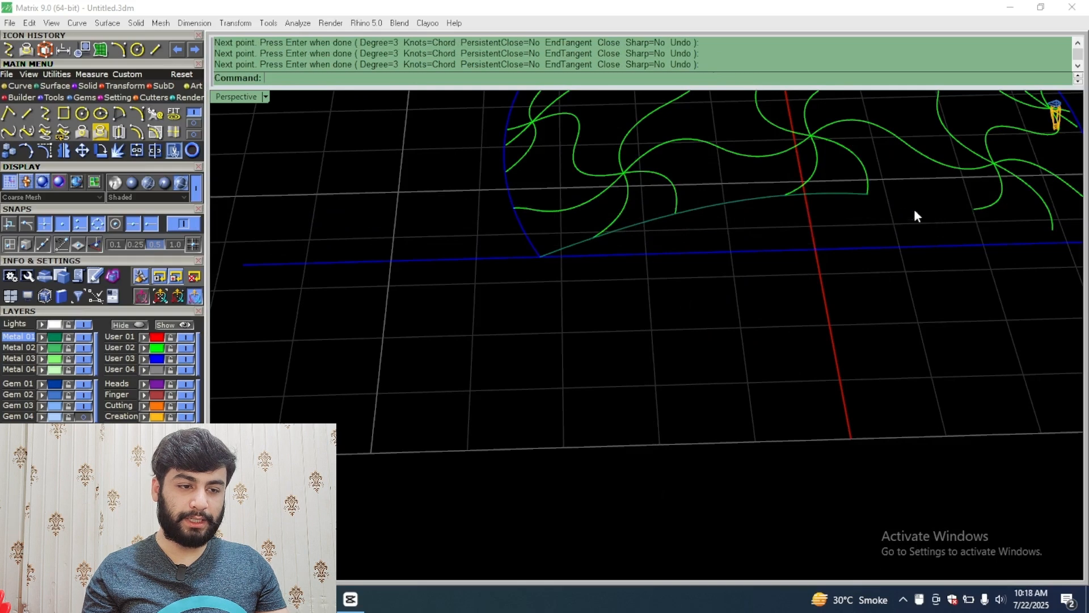
key(ctrl+z)
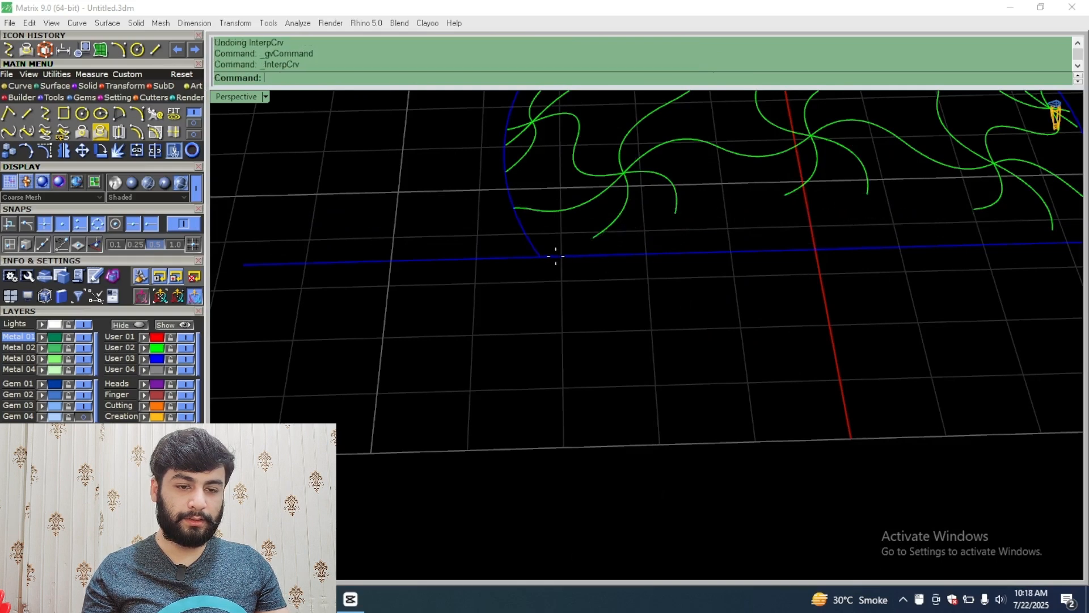
Step: Draw an interpolated curve along the trimmed edge, from one outline end through the swirl line ends to the opposite outline end
click(539, 258)
click(593, 237)
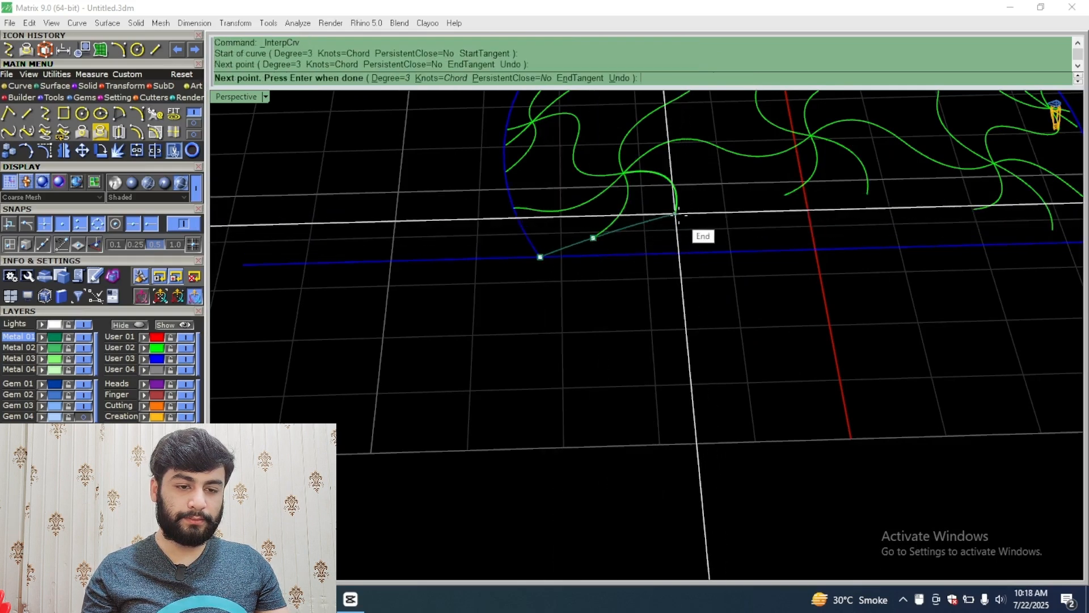
click(674, 214)
click(783, 196)
click(867, 195)
scroll(789, 249, down, 5)
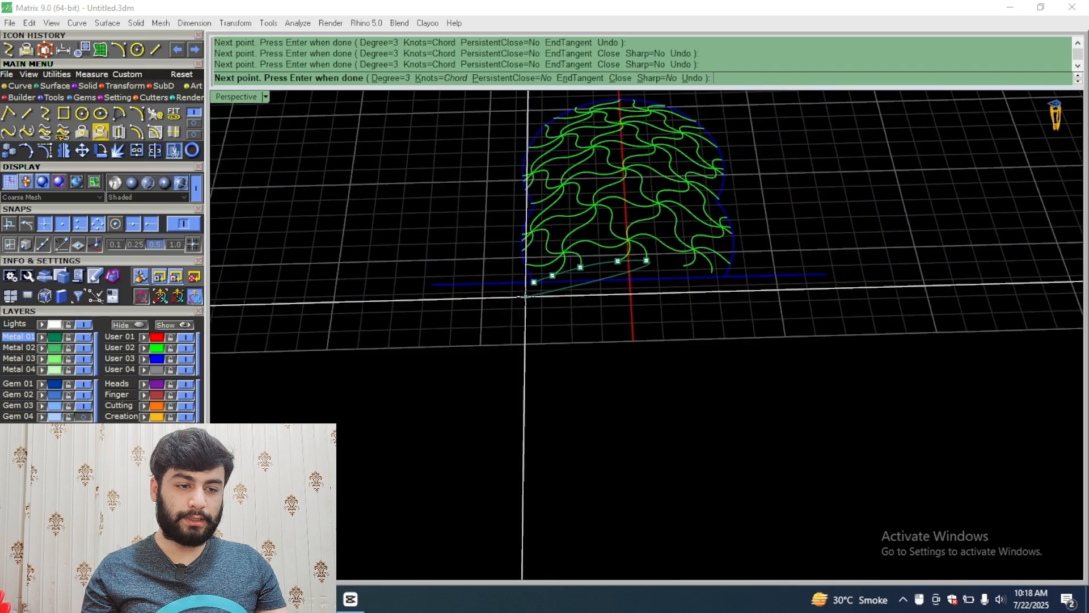
scroll(788, 250, up, 4)
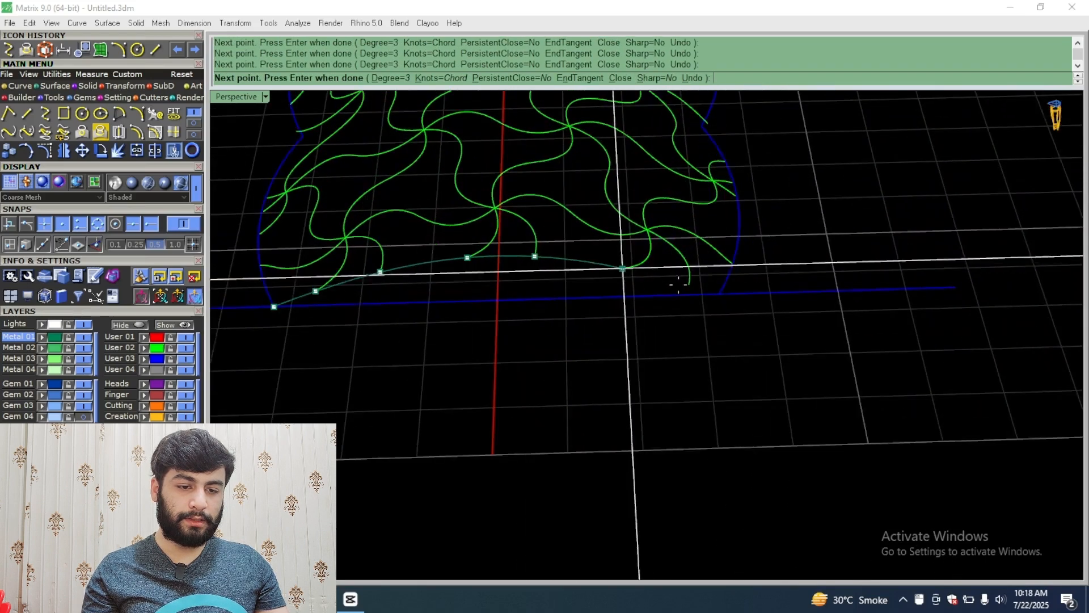
click(719, 294)
key(Return)
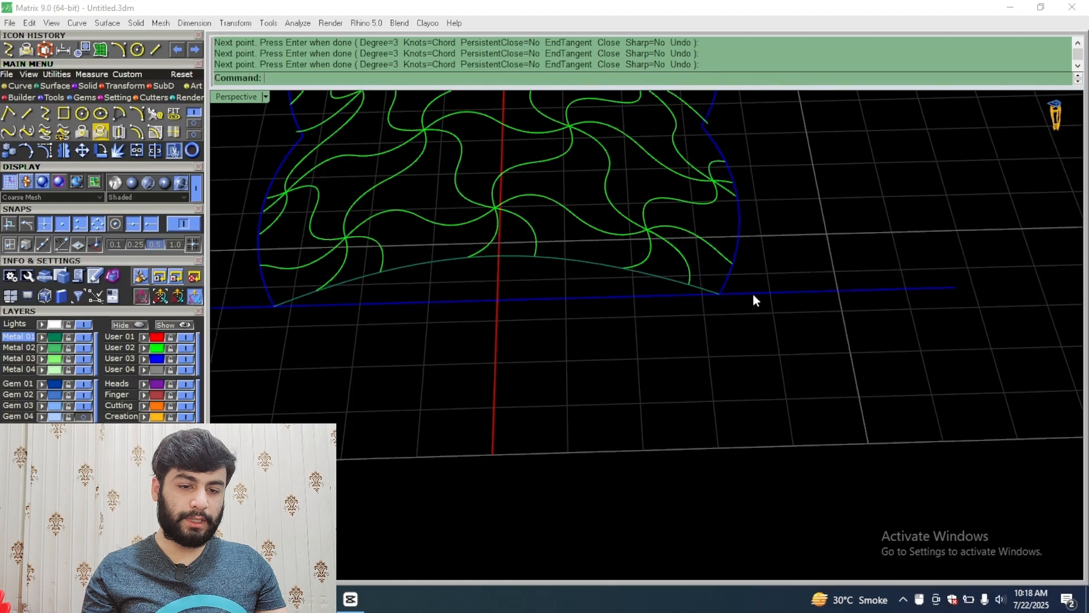
Step: Group the positive-side swirl pattern, outline and edge curve without the vertical line, and move the group -1 along the red axis
click(753, 295)
right_drag(617, 374, 688, 407)
scroll(685, 367, up, 6)
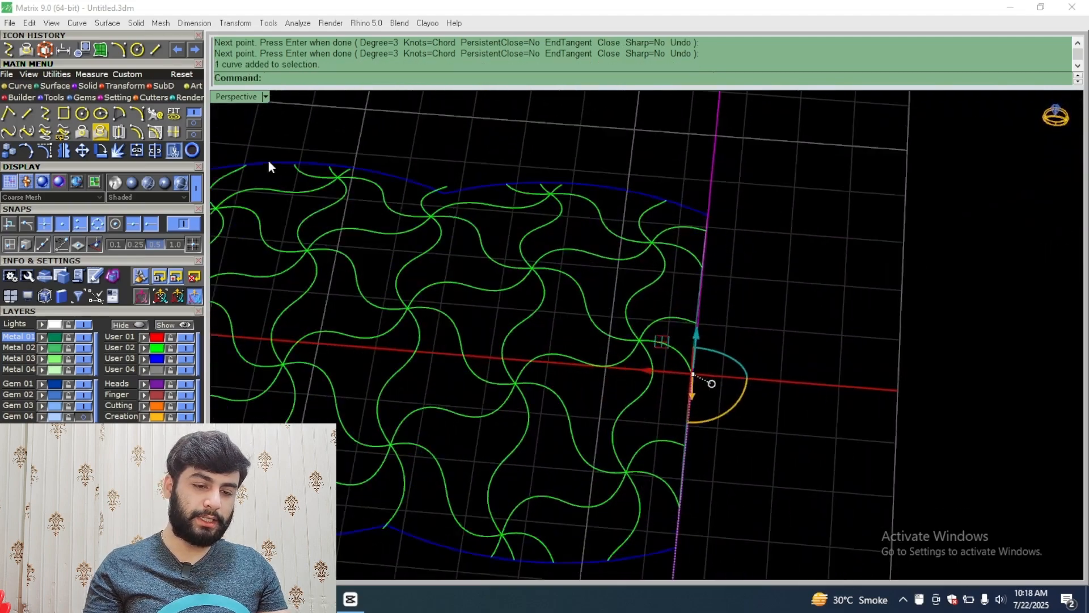
double_click(240, 98)
double_click(241, 96)
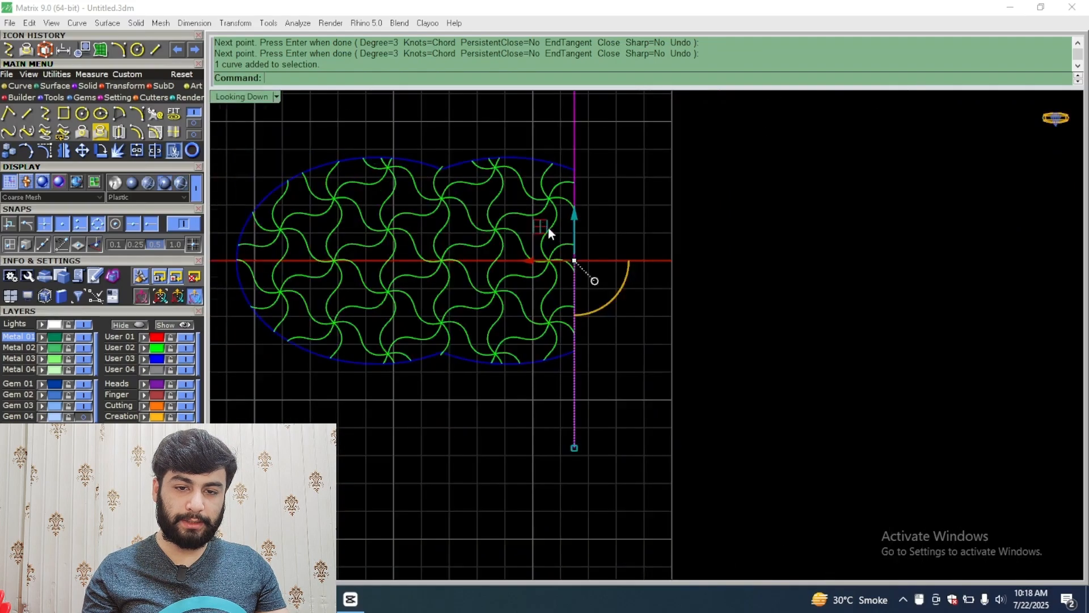
scroll(549, 229, down, 6)
drag(605, 169, 346, 362)
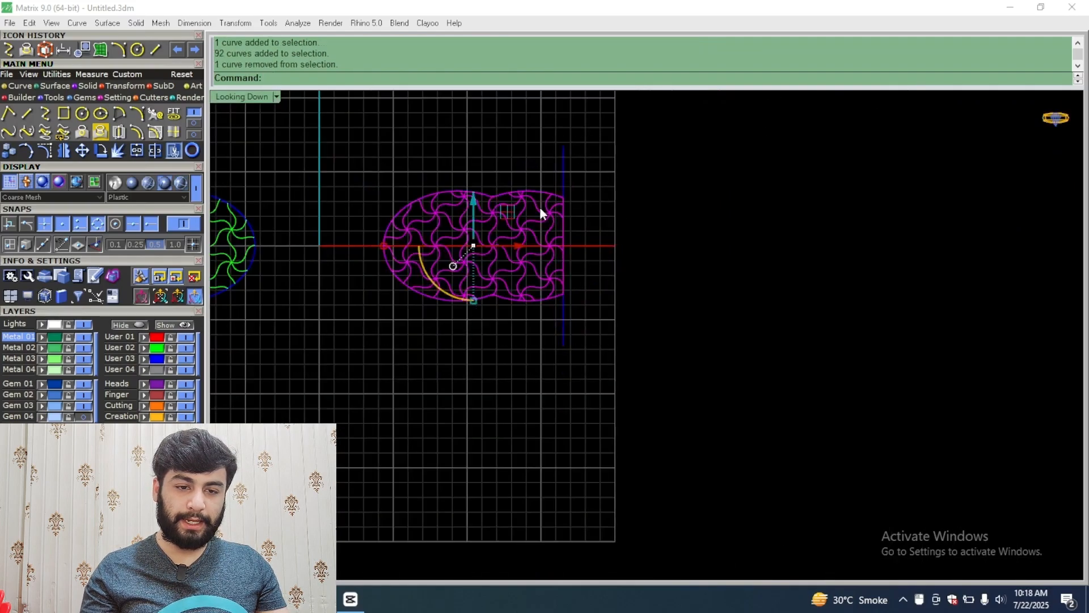
scroll(540, 208, up, 2)
key(ctrl+g)
click(482, 264)
text(-1)
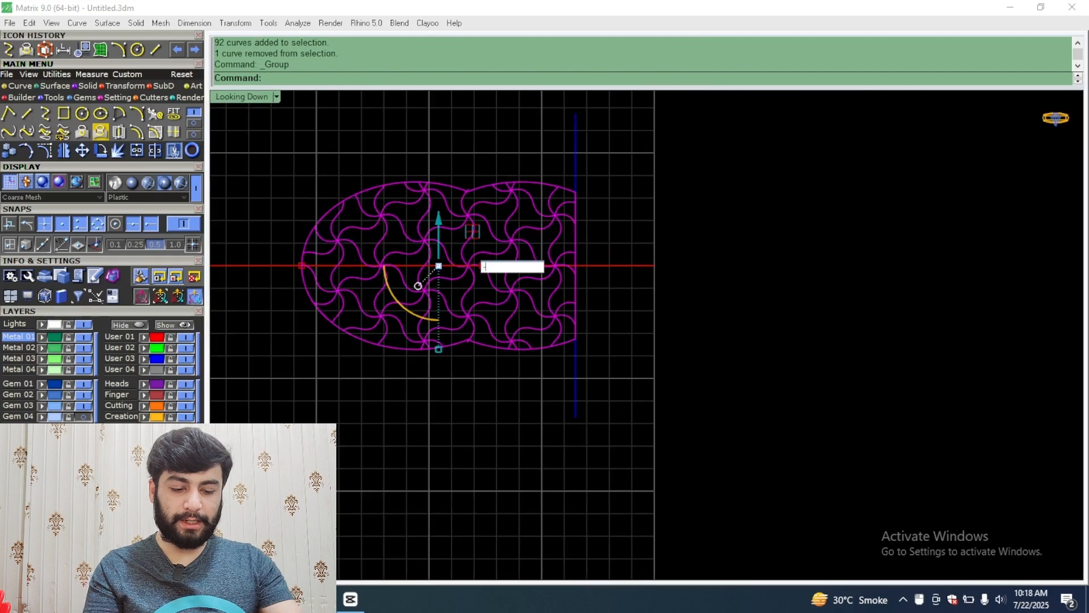
key(Return)
Step: Delete the mirrored patterned oval on the negative red-axis side, including its swirl pieces beyond the vertical line
scroll(689, 298, down, 5)
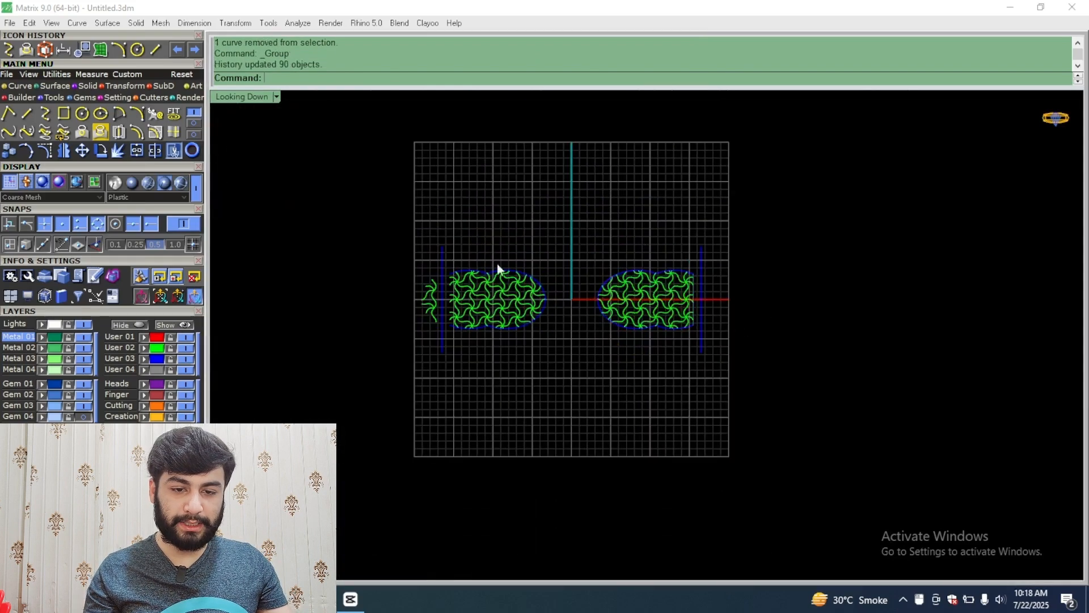
scroll(430, 261, up, 5)
drag(363, 373, 363, 370)
scroll(413, 340, down, 4)
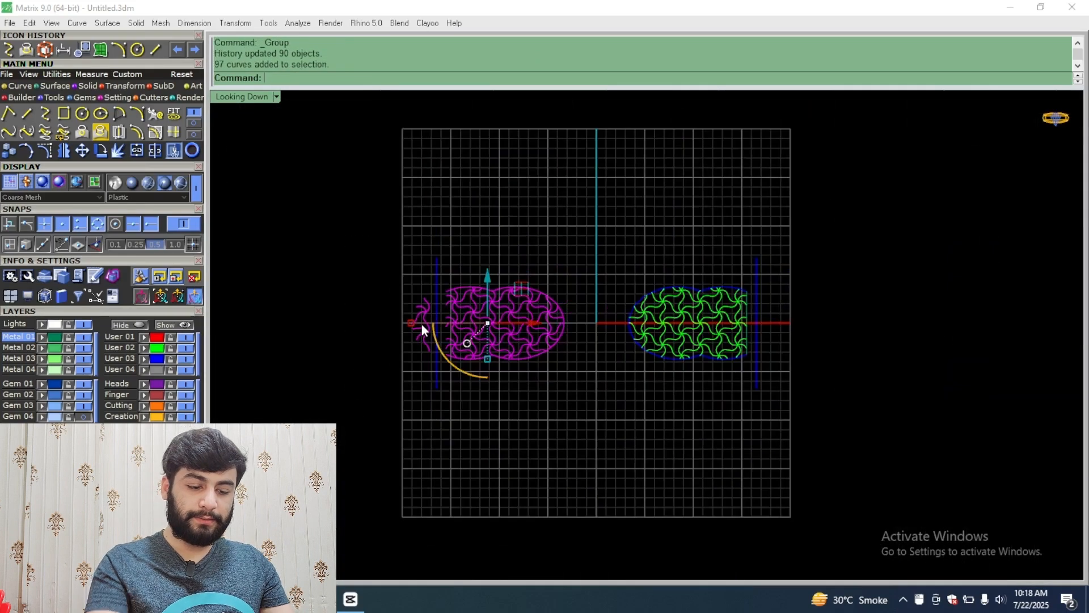
key(Delete)
Step: Ungroup the remaining patterned section until its edge curve, outline and swirl curves are separate
right_drag(798, 308, 621, 259)
scroll(524, 277, up, 6)
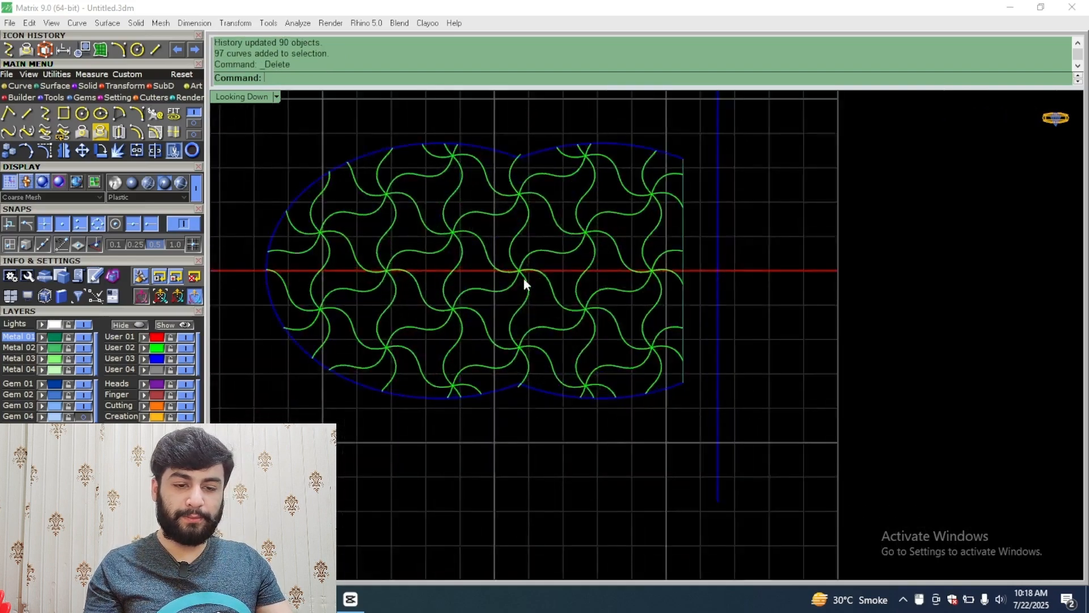
right_drag(523, 278, 550, 341)
click(544, 321)
scroll(544, 321, down, 4)
scroll(519, 315, up, 4)
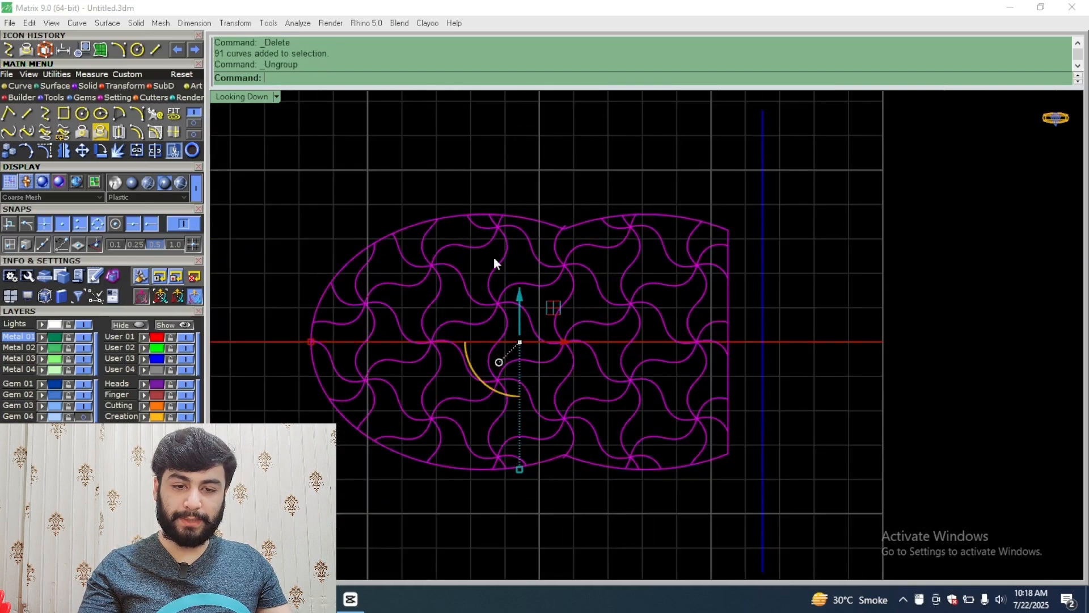
click(460, 157)
click(460, 367)
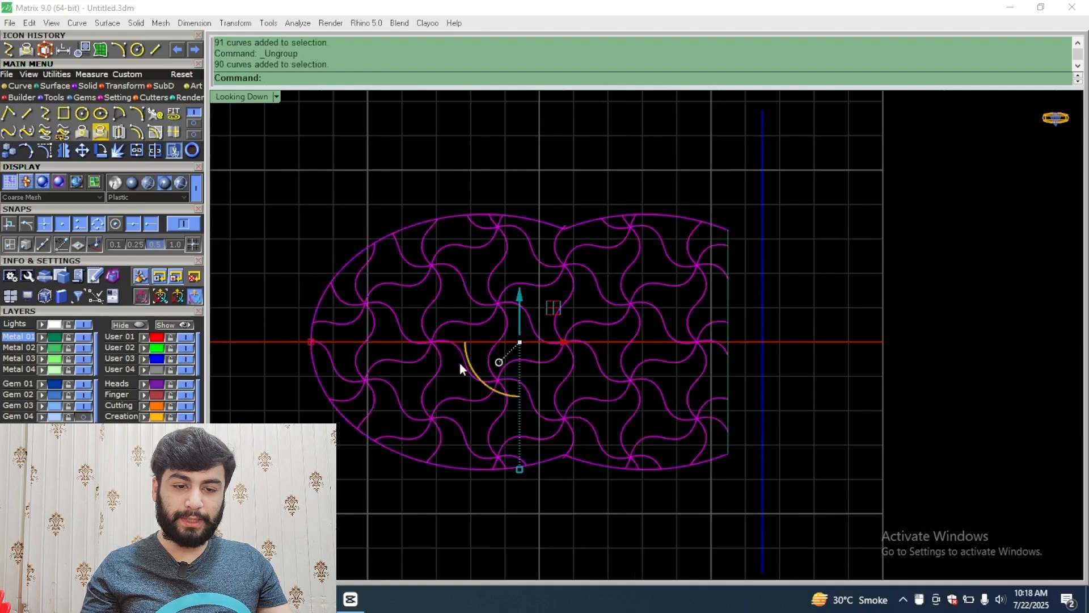
key(ctrl+shift+g)
click(598, 263)
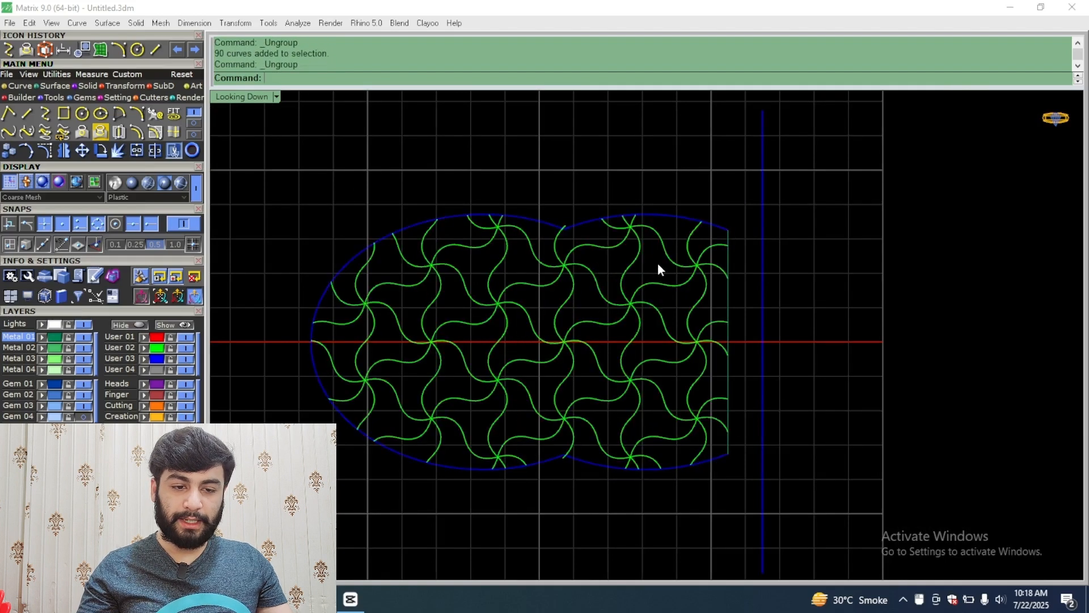
Step: Try piping all the swirl curves with a 0.300 diameter and round caps, inspect a pipe joint, and undo it
drag(448, 391, 448, 388)
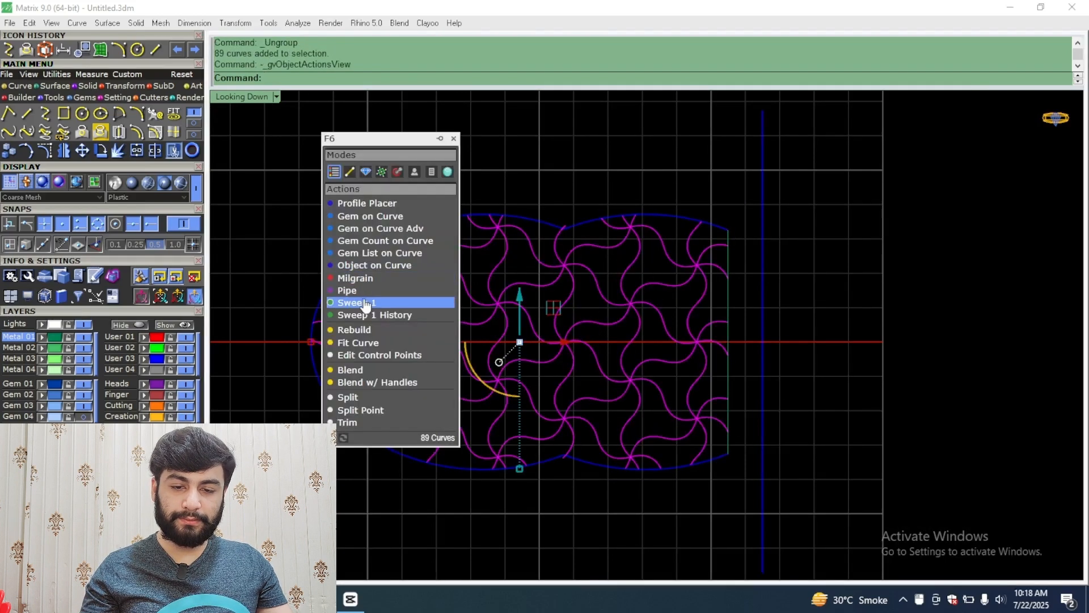
click(361, 291)
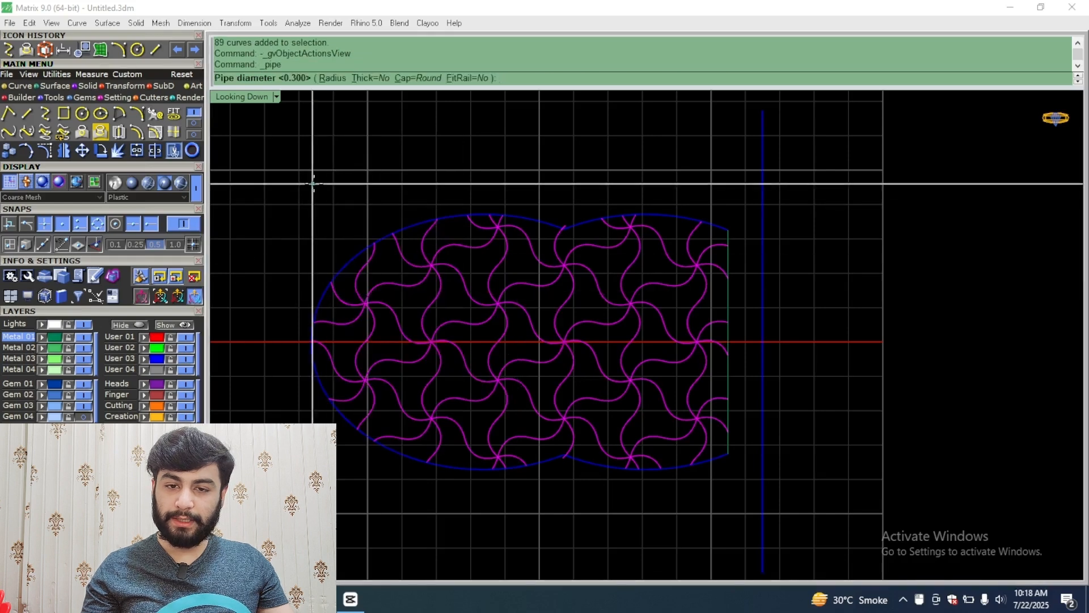
key(Return)
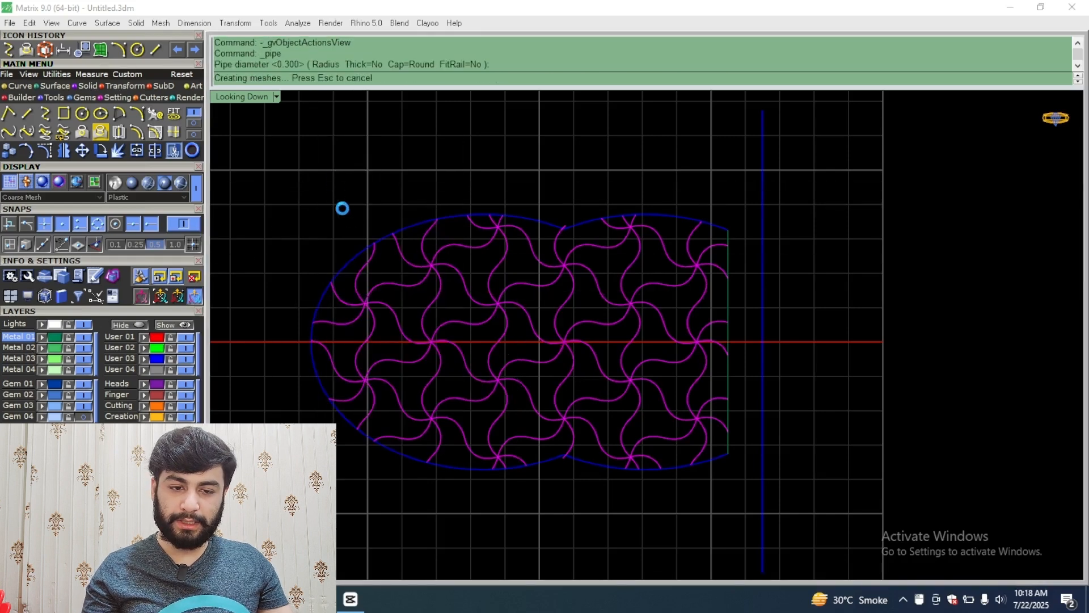
scroll(586, 395, down, 5)
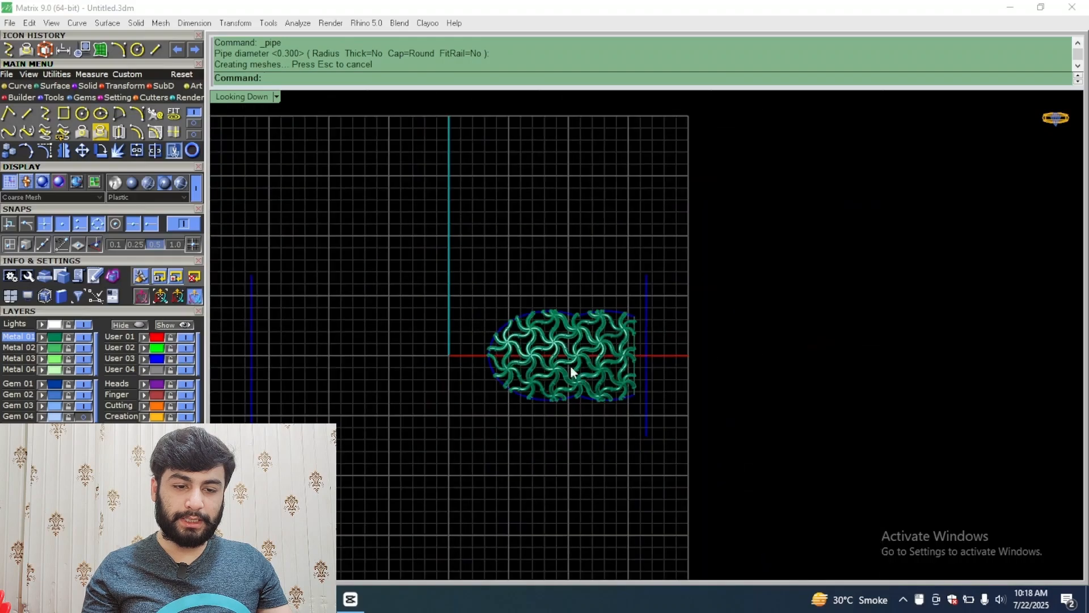
scroll(598, 329, up, 10)
scroll(563, 331, up, 3)
click(562, 329)
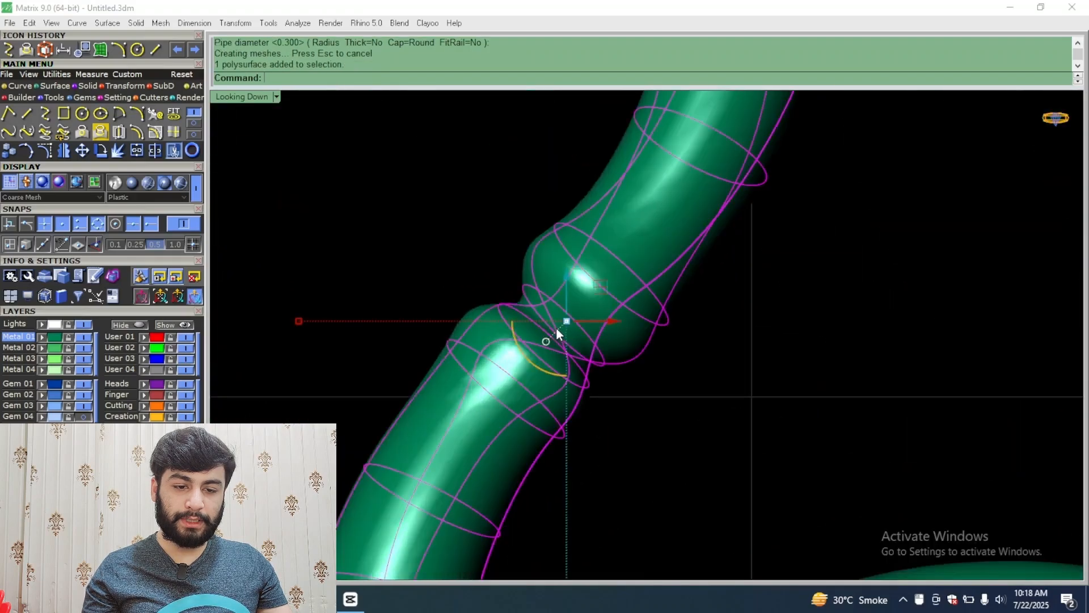
key(ctrl+z)
scroll(586, 332, down, 3)
scroll(573, 334, down, 5)
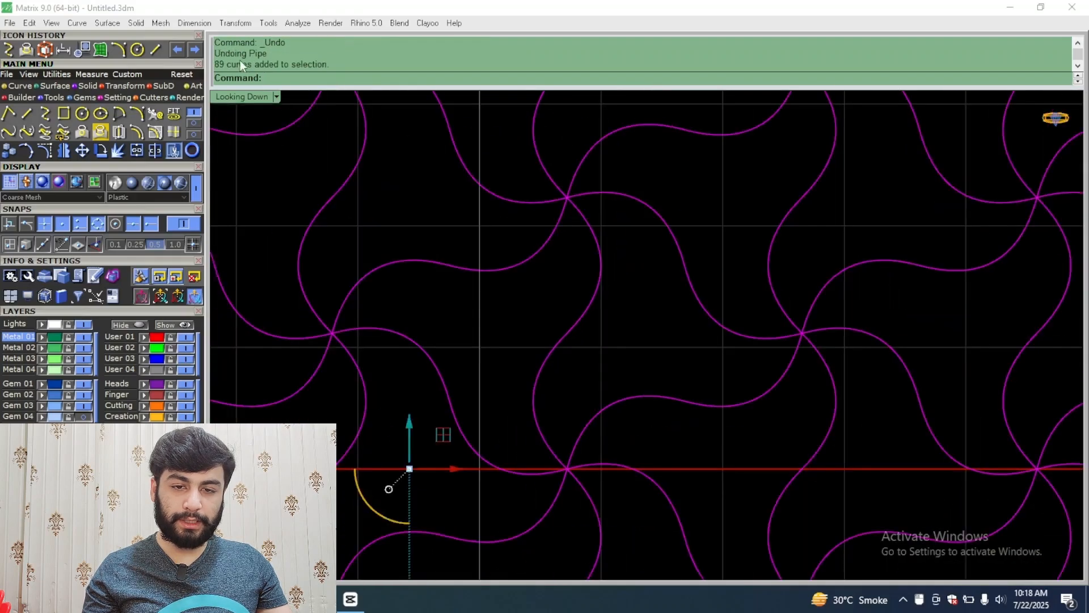
Step: Explode the swirl curves into segments, group them, and pipe them with a 0.300 diameter and round caps
double_click(244, 96)
double_click(687, 96)
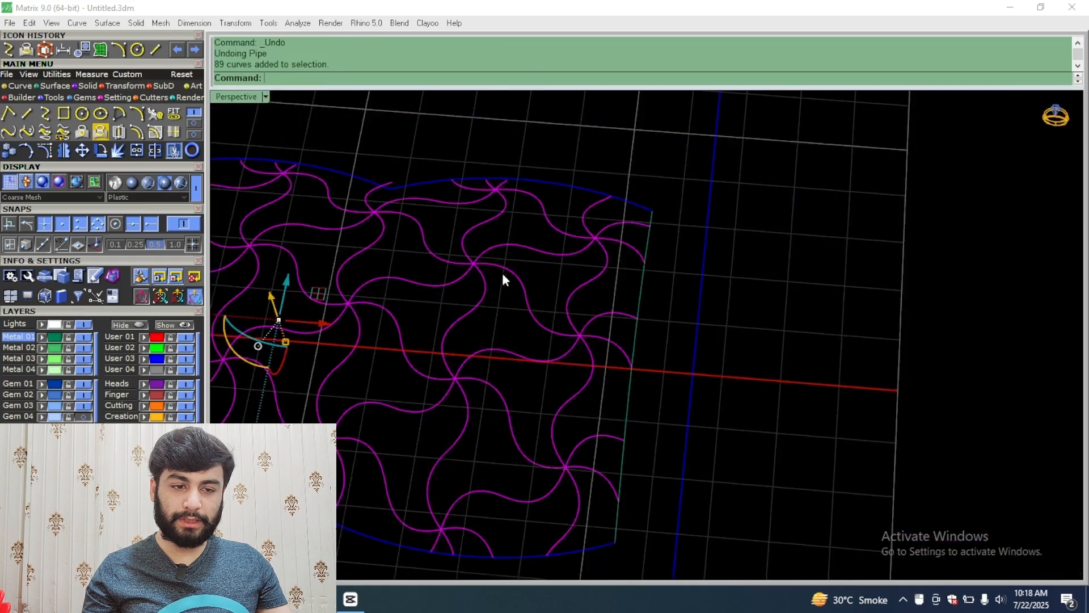
mouse_move(504, 275)
right_down()
mouse_move(717, 308)
mouse_move(709, 272)
right_up()
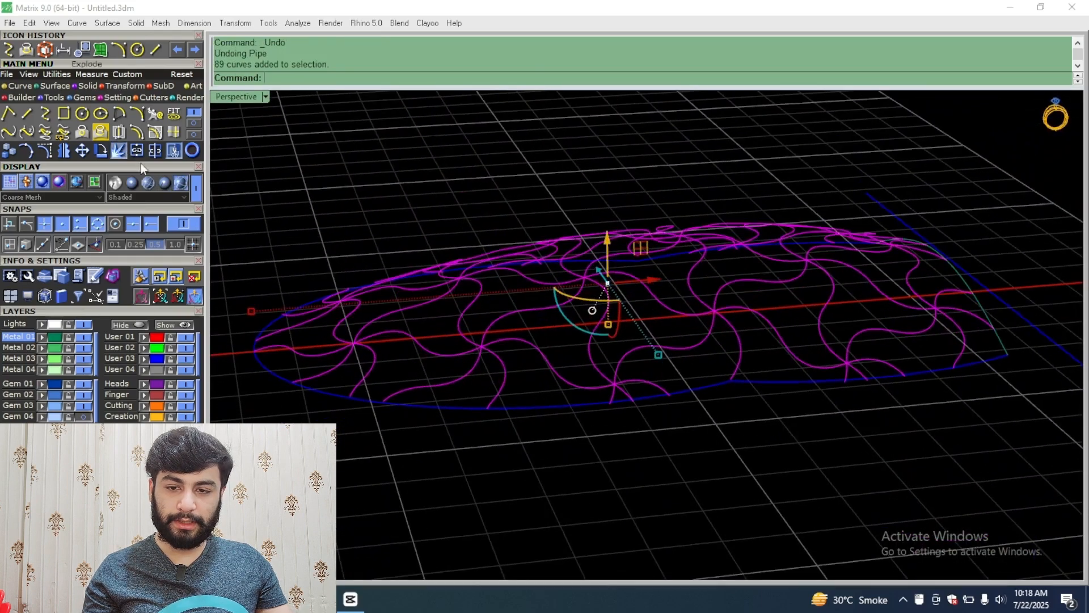
key(ctrl+g)
key(F6)
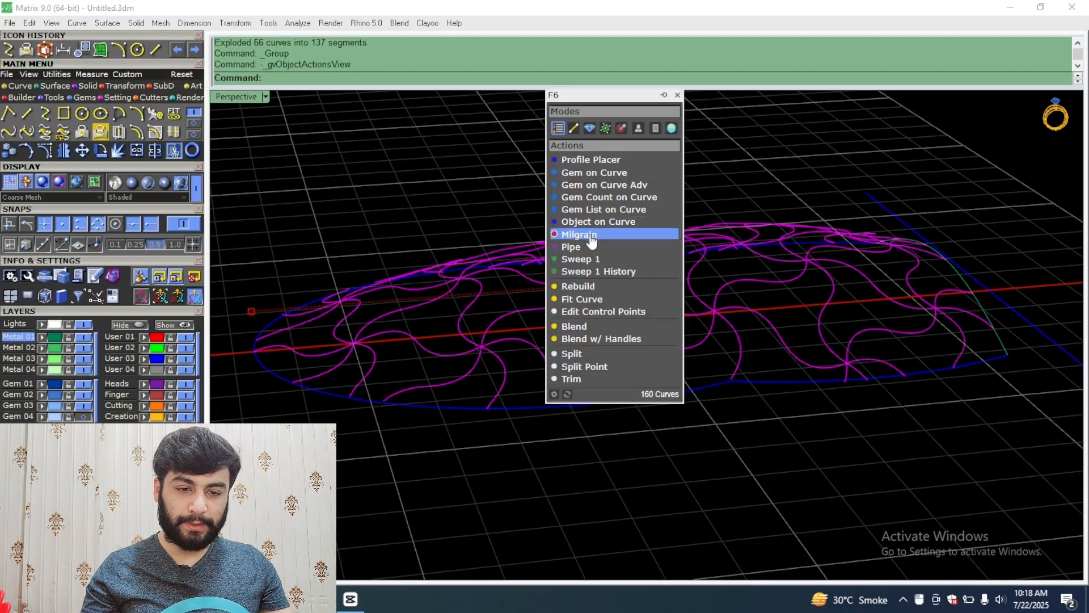
click(588, 245)
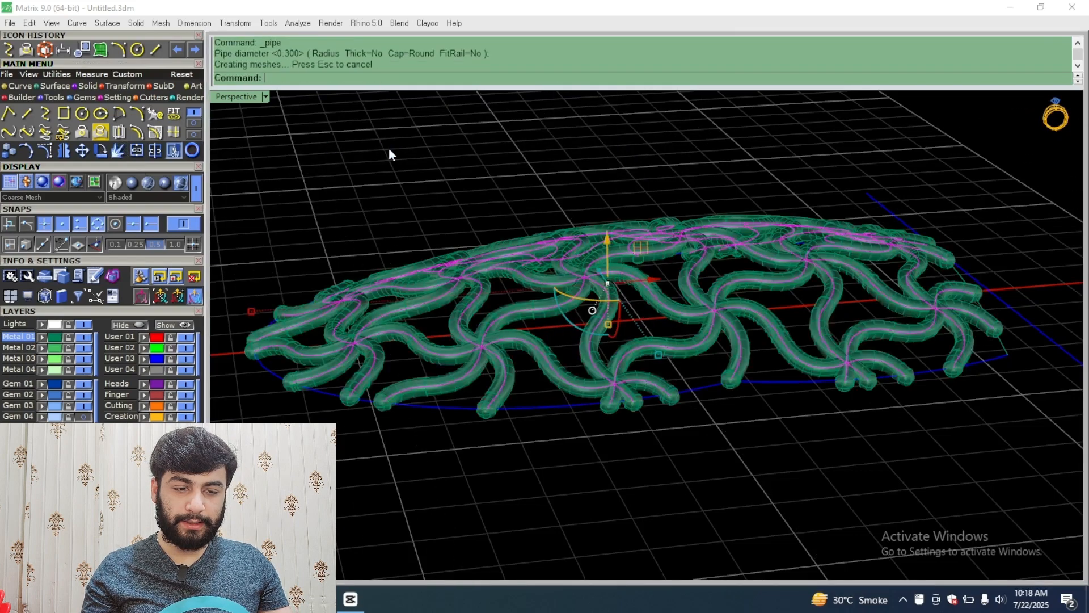
Step: Inspect the piped swirl pattern and delete the pipe that is pinched at its middle, near the section's centre
right_drag(501, 149, 469, 298)
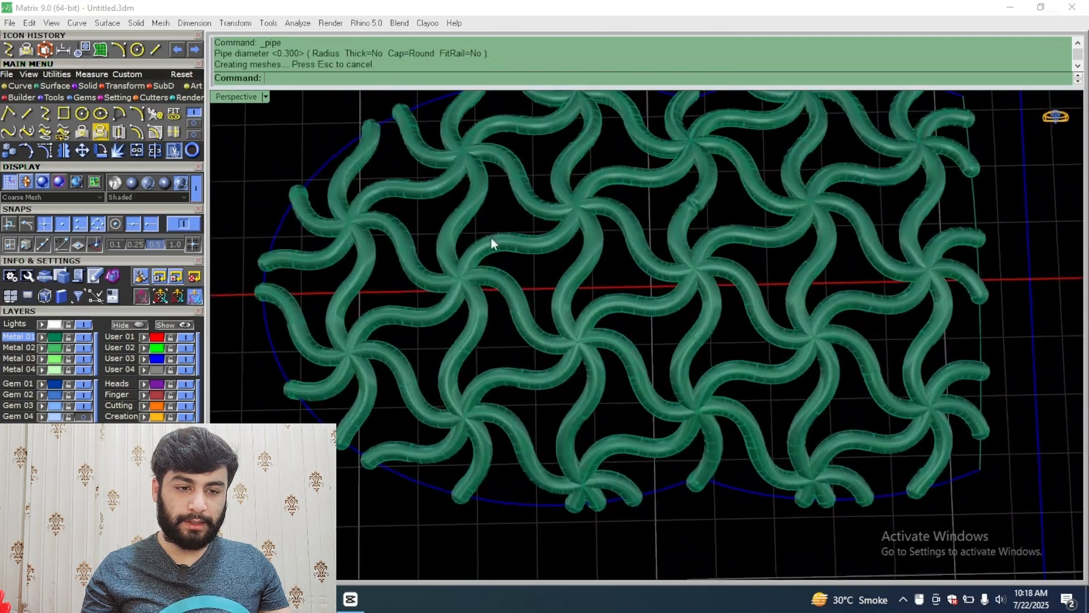
scroll(491, 237, down, 4)
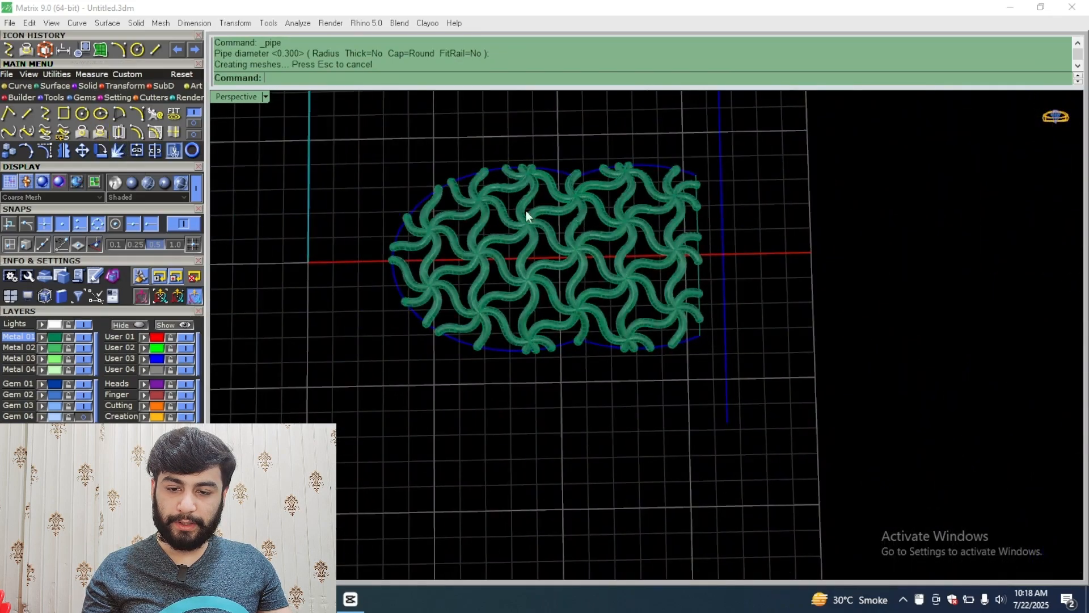
scroll(525, 215, up, 10)
click(706, 393)
scroll(573, 332, down, 3)
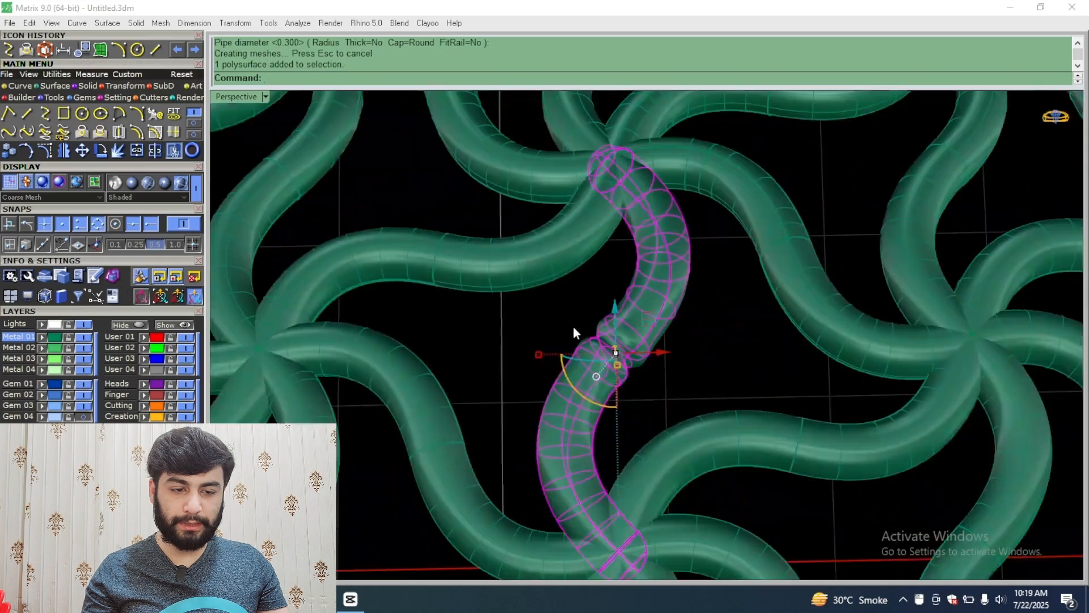
scroll(573, 328, down, 5)
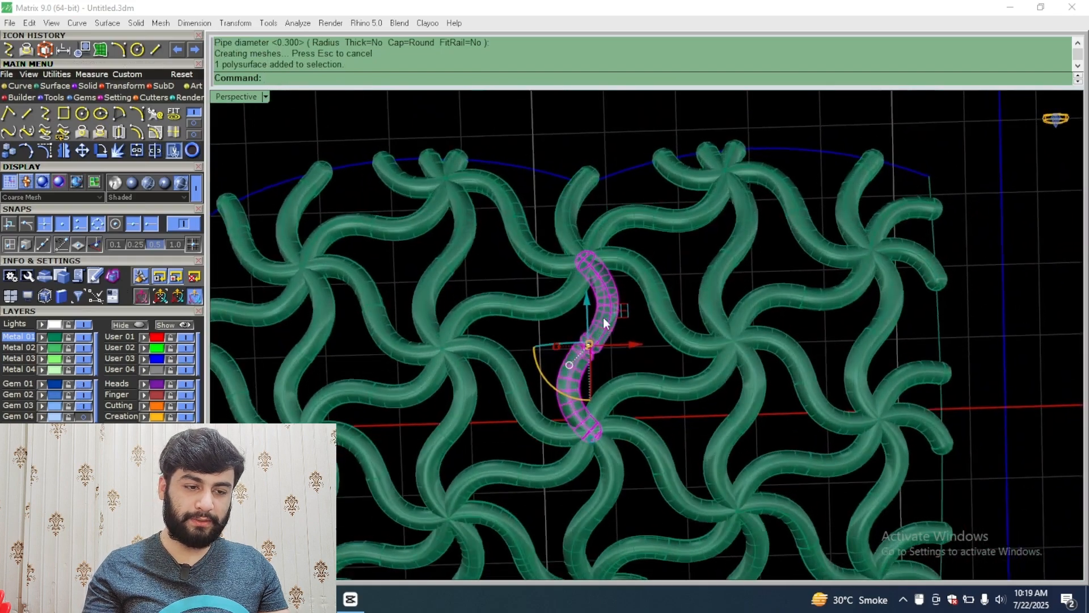
key(Delete)
Step: Ungroup the swirl curves and regroup all of them except the curve left without a pipe
click(590, 343)
scroll(590, 338, up, 8)
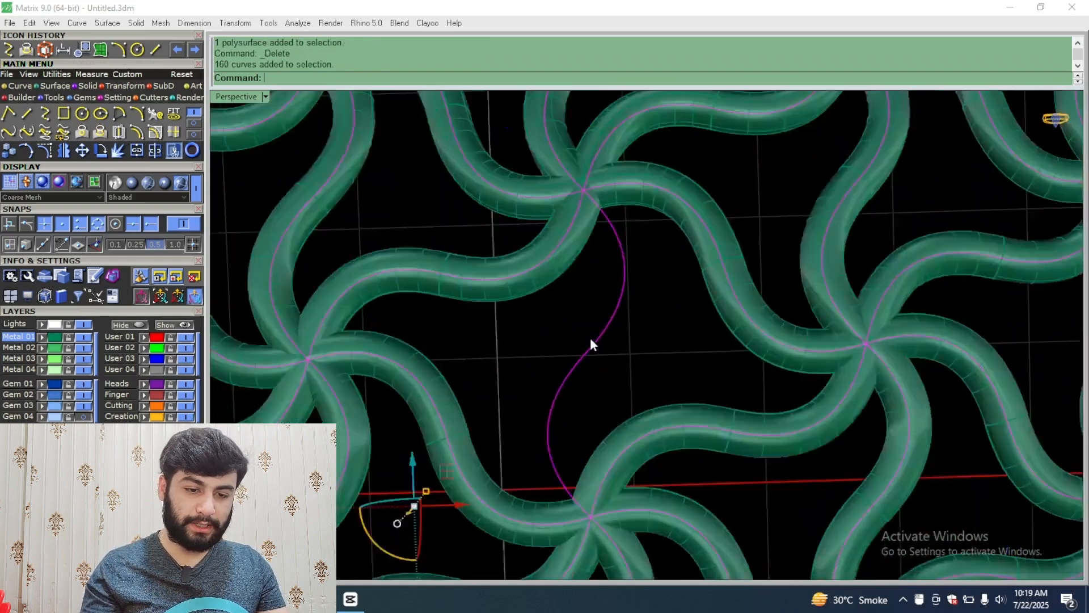
key(ctrl+shift+g)
key(ctrl+shift+g)
key(ctrl+shift+g)
ctrl+click(606, 333)
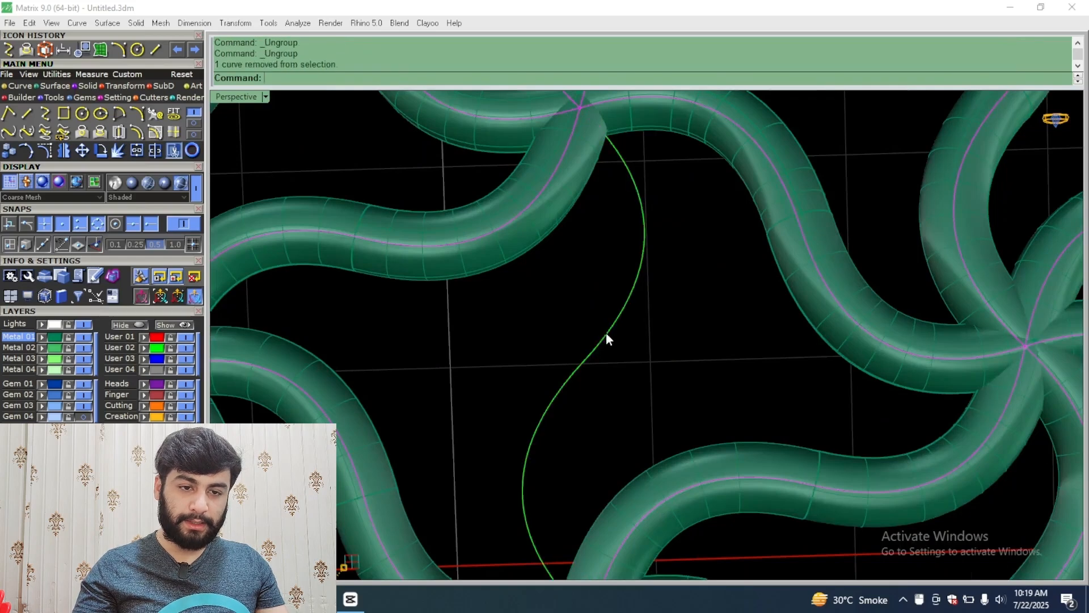
key(ctrl+g)
Step: Try piping the single bare swirl curve with a 0.350 end diameter, and undo it
click(606, 333)
scroll(561, 304, down, 2)
key(F6)
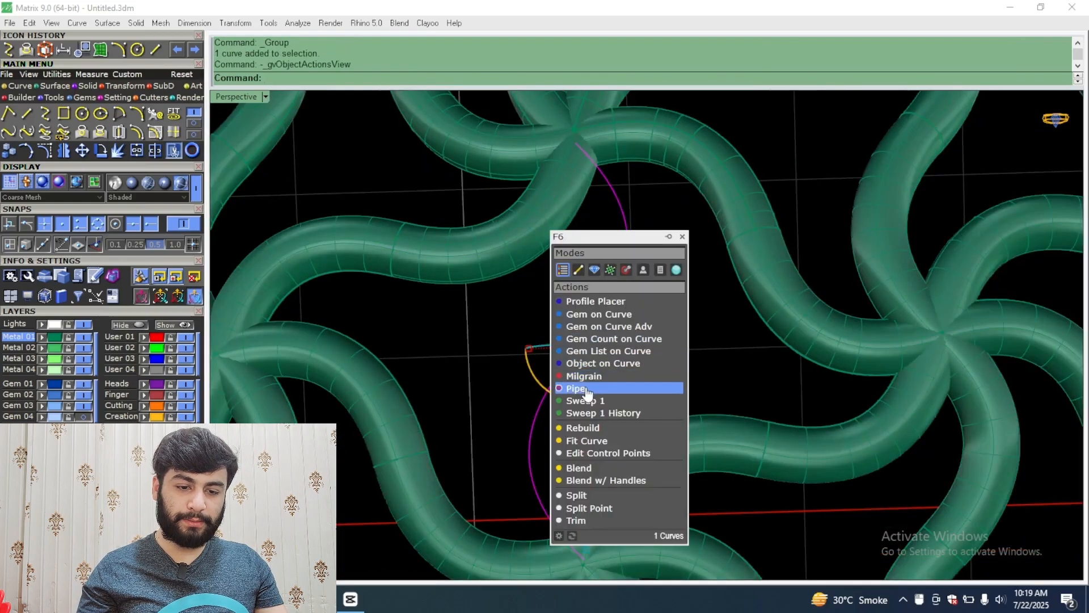
click(585, 389)
key(Return)
key(Return)
key(Return)
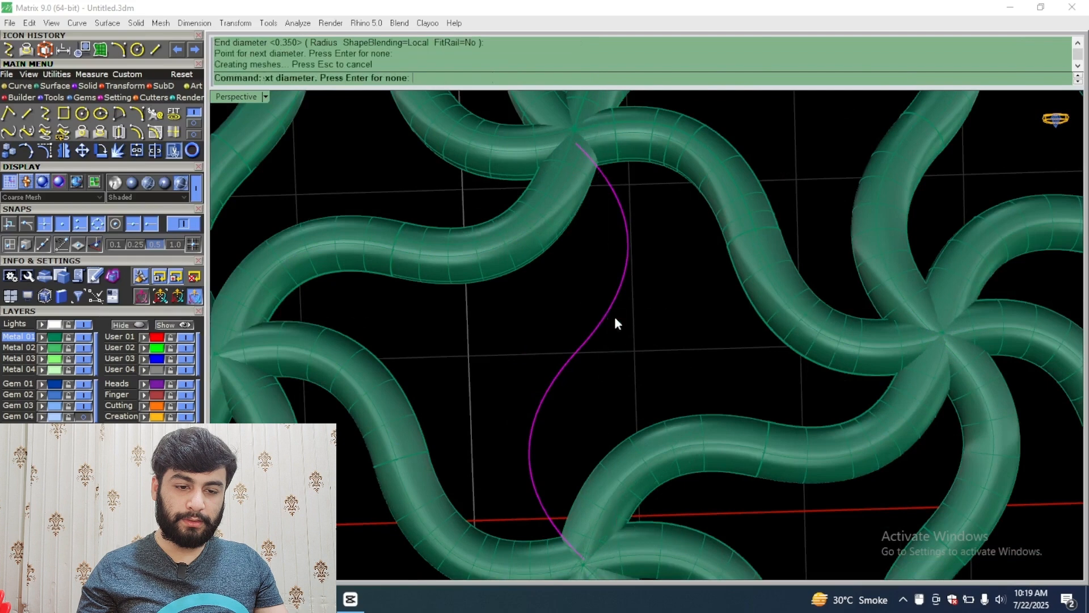
key(ctrl+z)
Step: Split the bare swirl curve at two points either side of its middle and delete the piece between them
scroll(570, 356, up, 5)
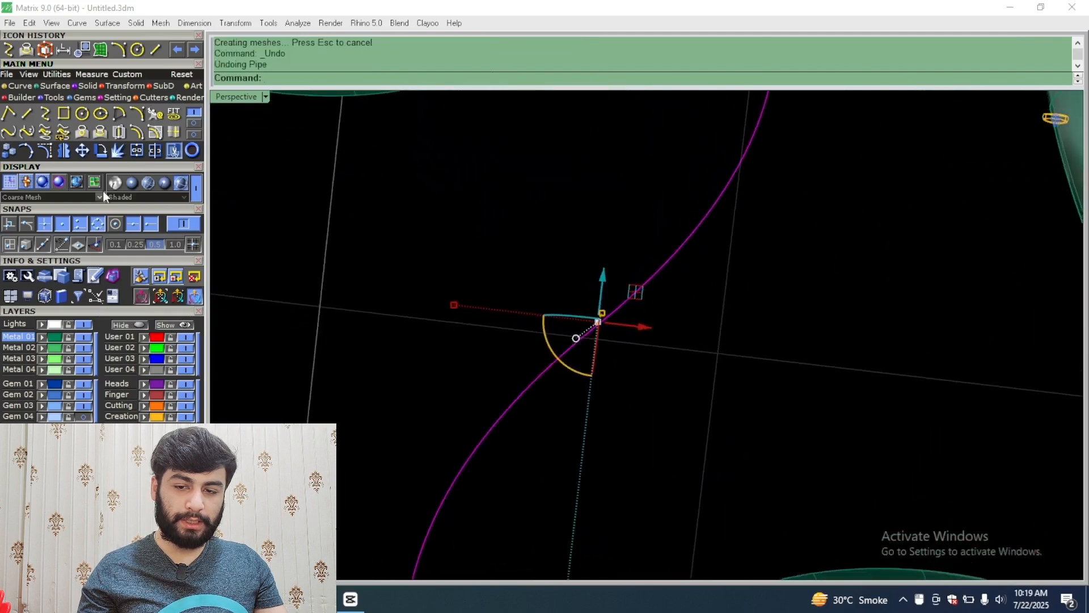
right_click(152, 155)
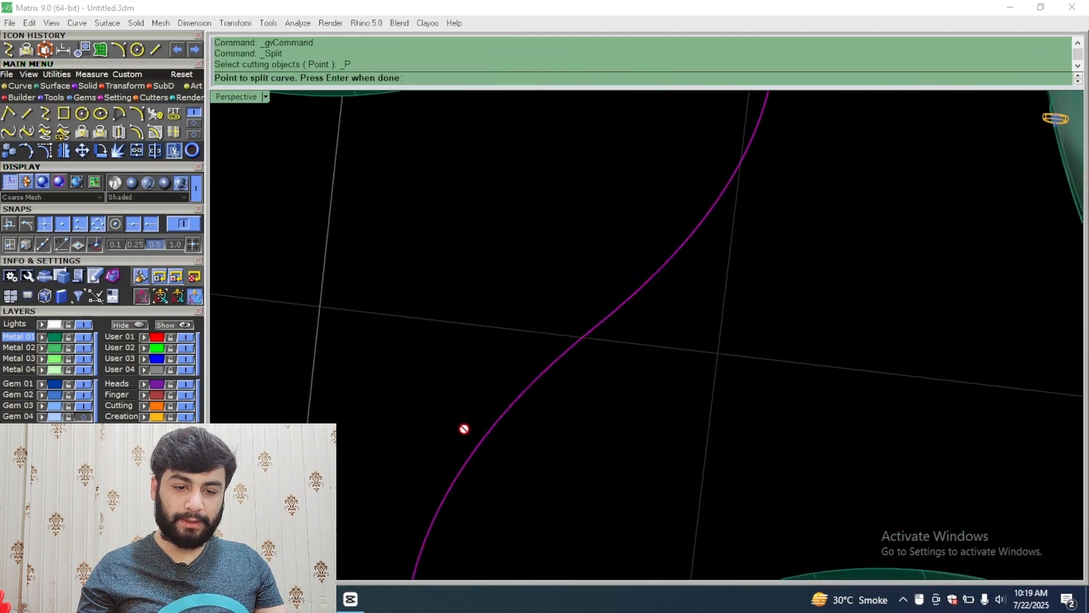
click(660, 268)
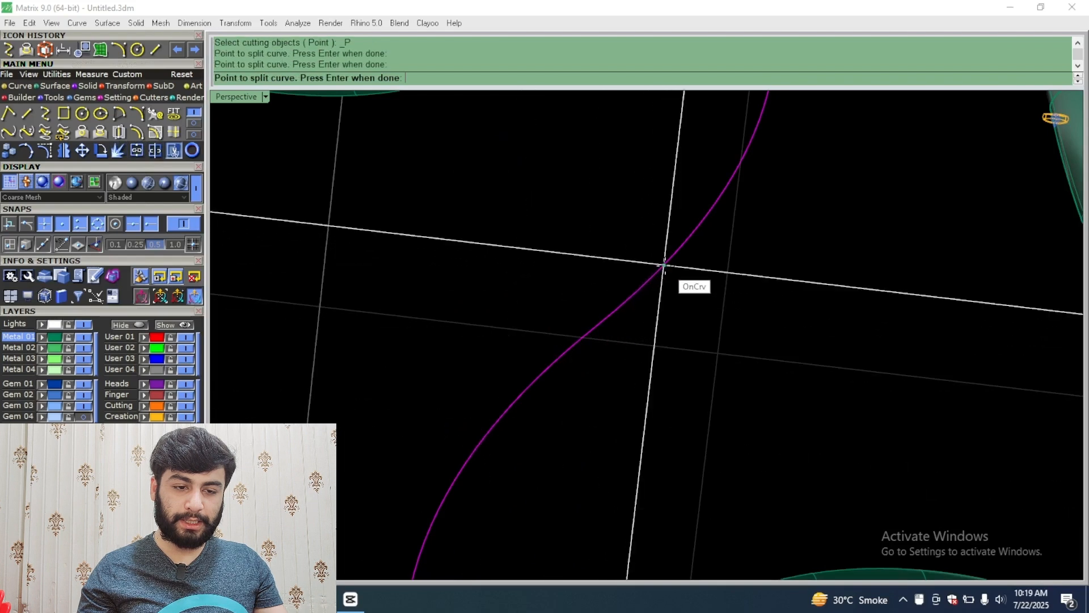
key(Return)
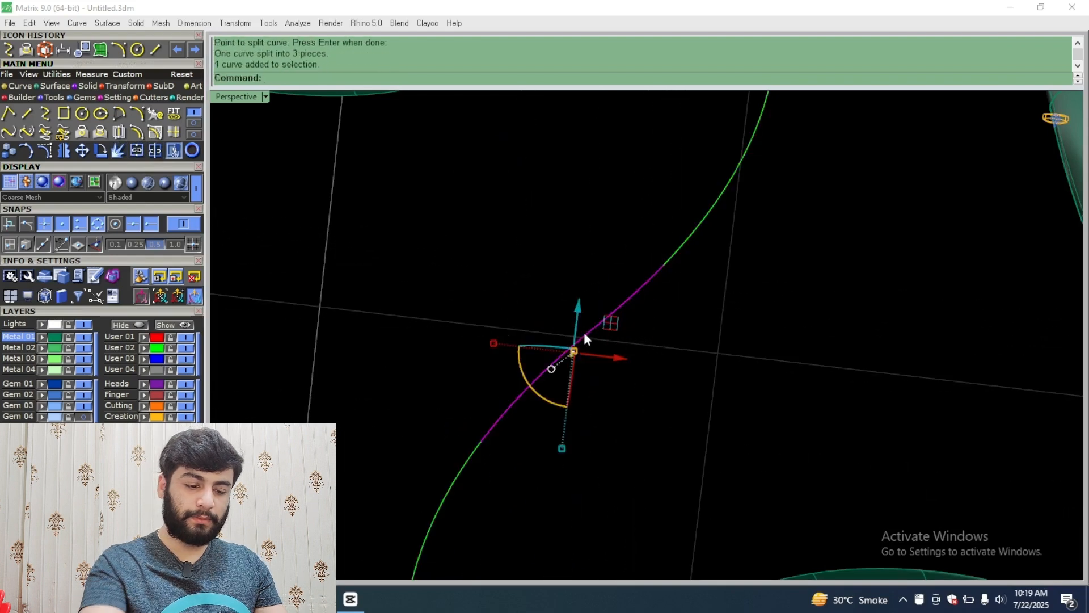
key(Delete)
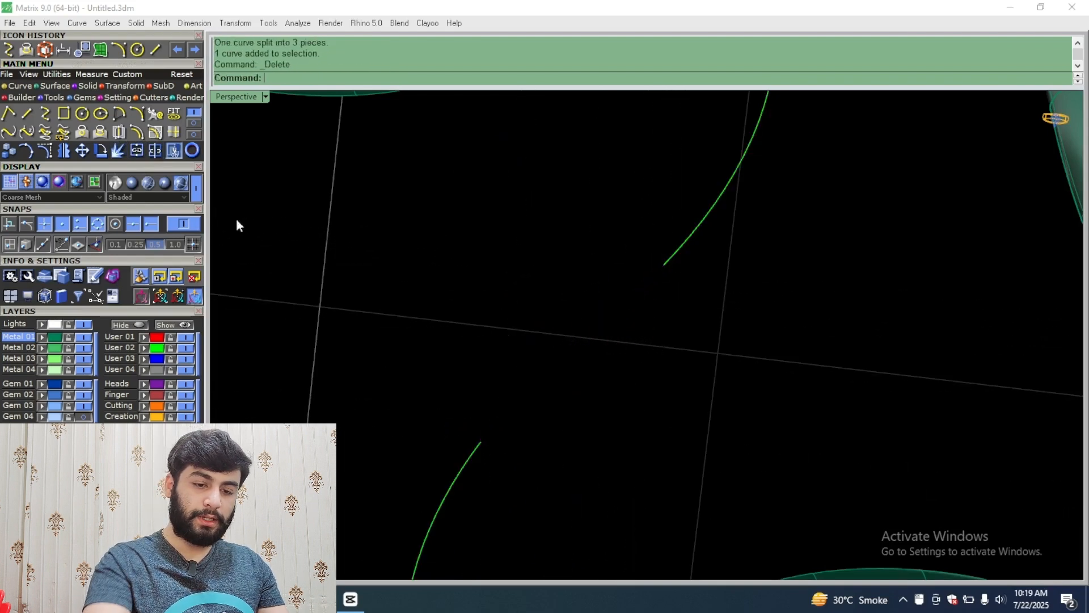
Step: Draw a straight line across the gap, connecting the inner ends of the two remaining swirl curve pieces
click(35, 113)
click(482, 441)
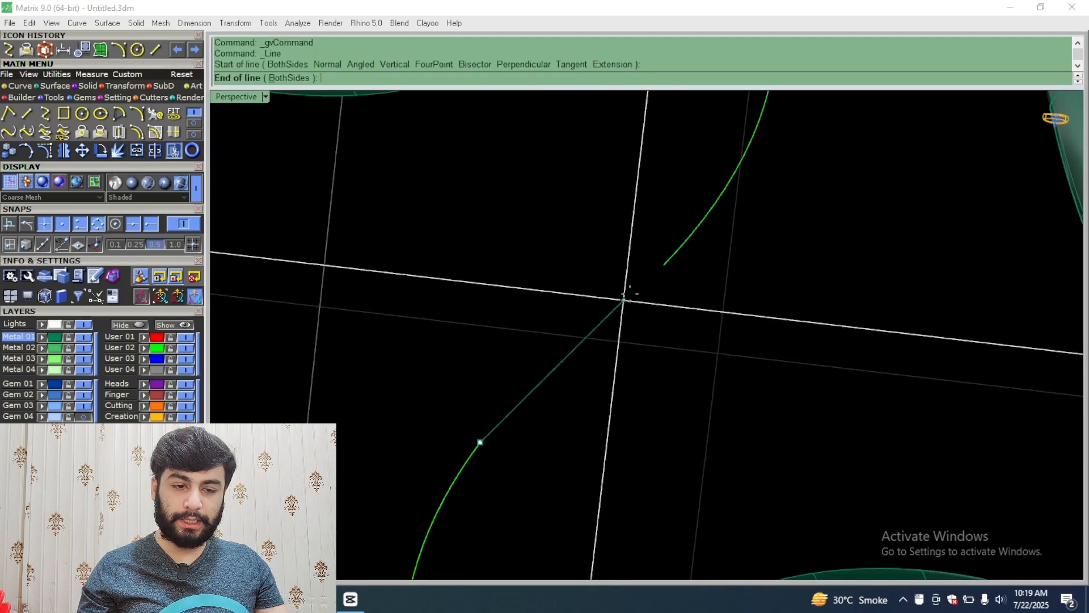
click(663, 264)
Step: Pipe the line and its two adjoining curve pieces with a 0.300 diameter and round caps, and group the three curves
drag(443, 434, 370, 469)
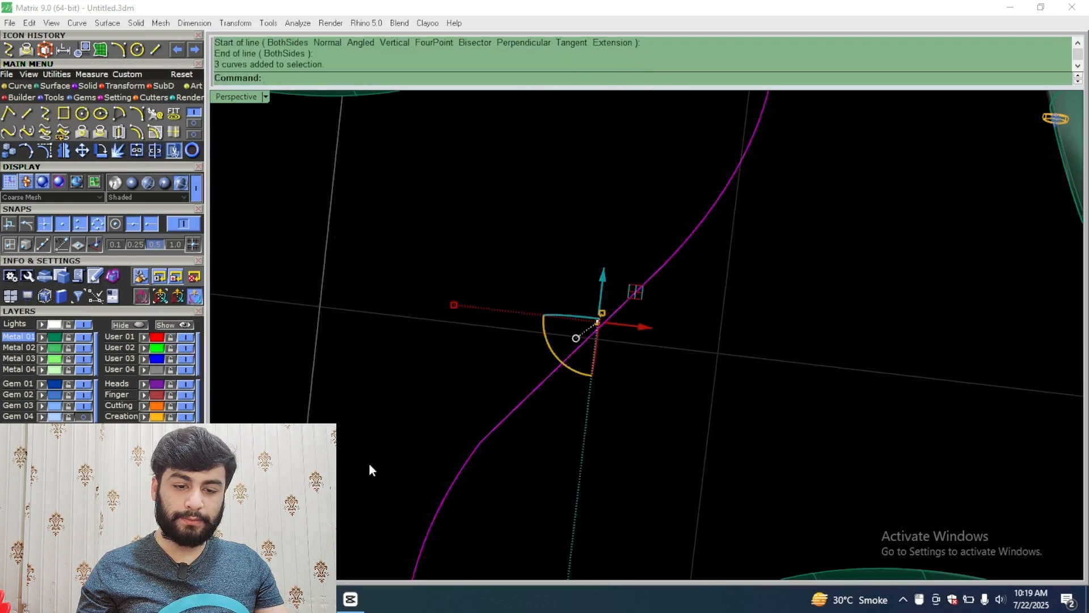
right_click(427, 255)
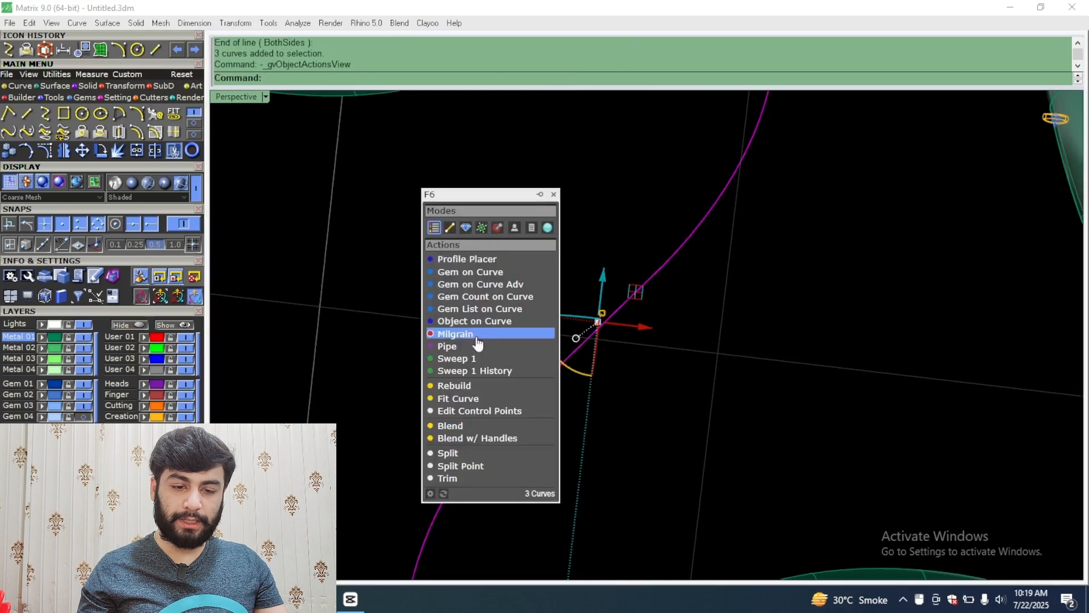
click(479, 346)
key(Return)
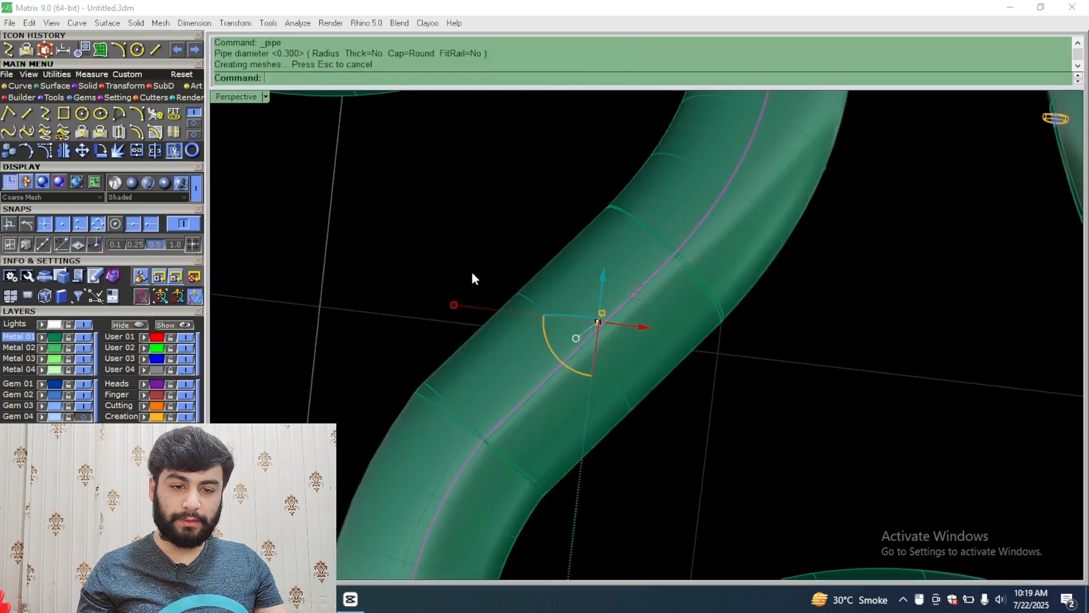
scroll(471, 272, down, 5)
scroll(481, 397, up, 2)
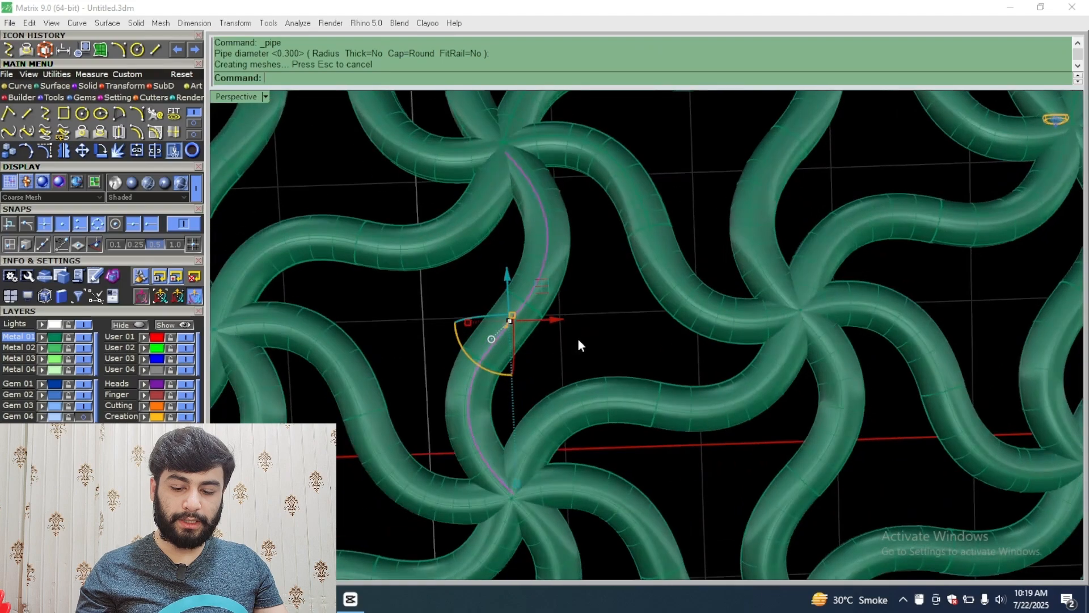
key(ctrl+g)
Step: Examine the new pipe and the whole piped swirl pattern up close and from several angles
scroll(590, 318, down, 5)
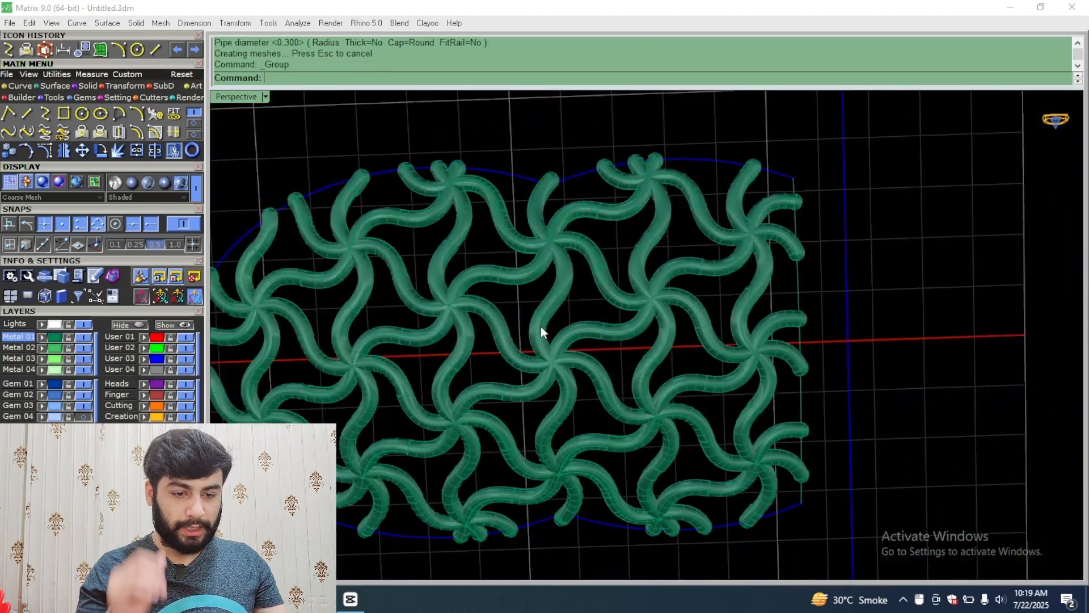
scroll(539, 316, up, 6)
right_drag(539, 315, 655, 166)
scroll(548, 355, up, 6)
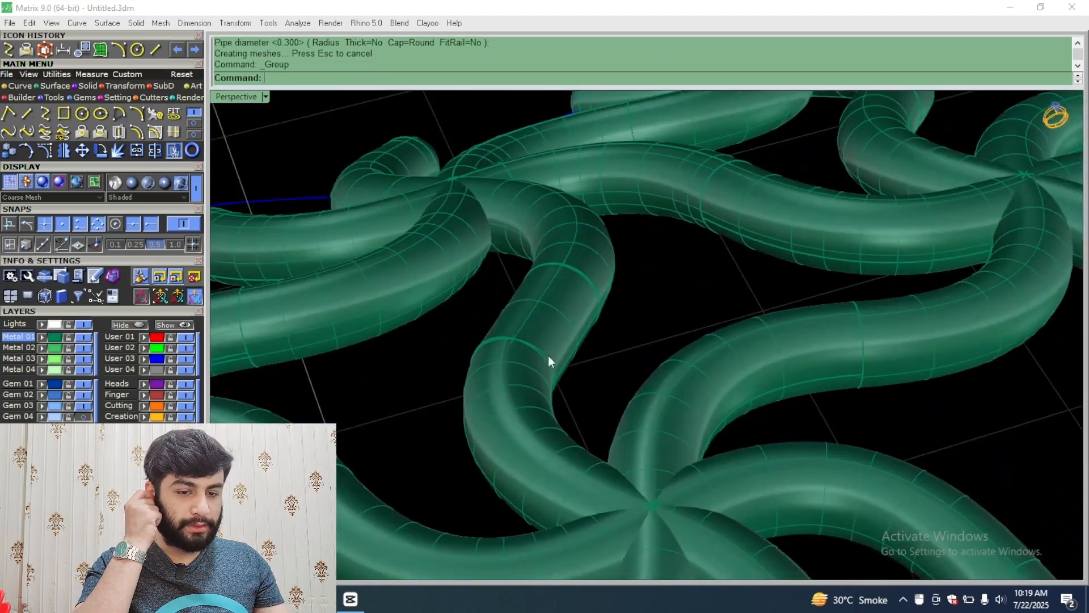
scroll(579, 310, down, 8)
right_drag(580, 309, 524, 324)
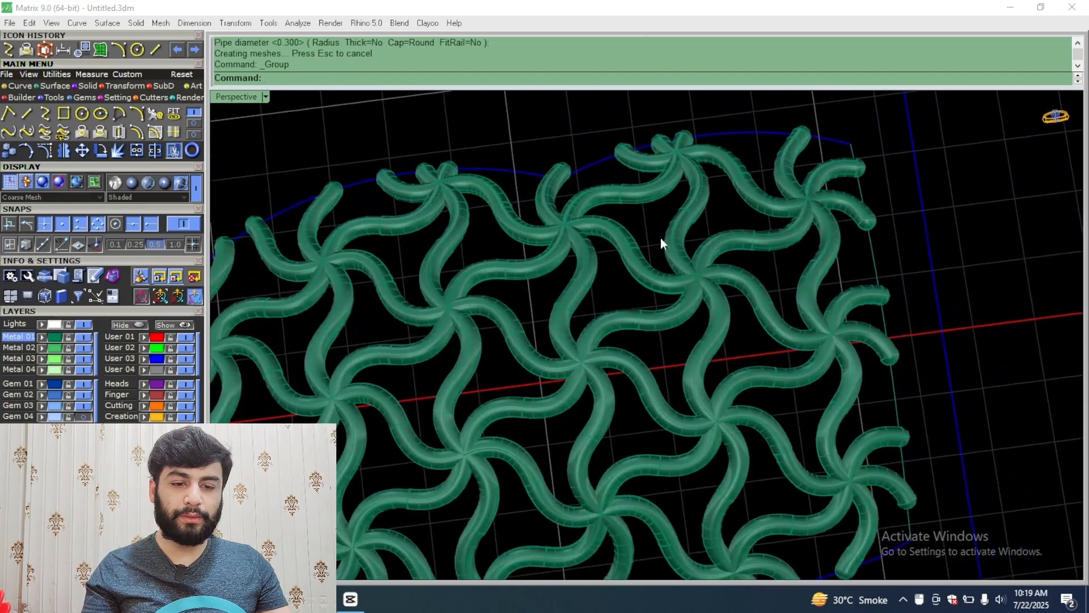
scroll(649, 268, down, 8)
right_drag(649, 268, 625, 246)
scroll(481, 321, up, 8)
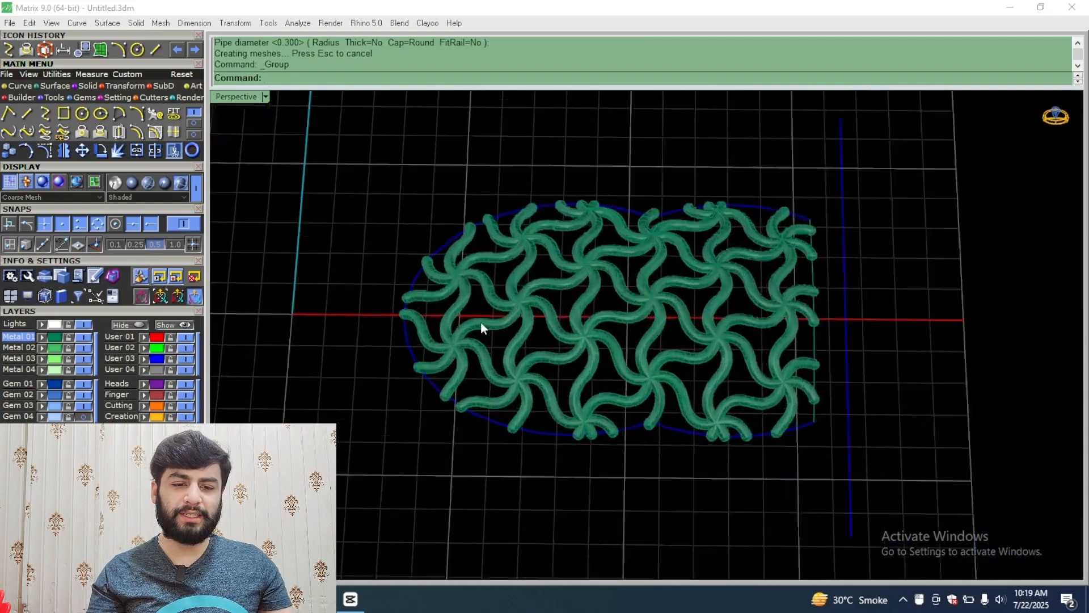
right_drag(481, 321, 438, 238)
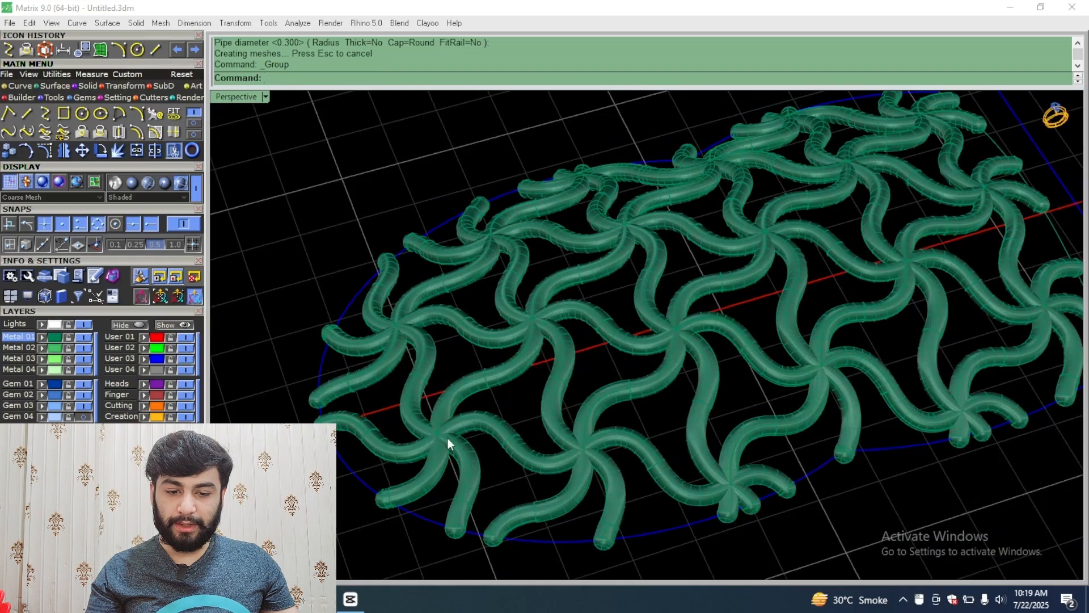
Step: Make Metal 04 the current layer and hide the Metal 01 layer holding the pipes, leaving the swirl curves visible
click(14, 368)
click(85, 337)
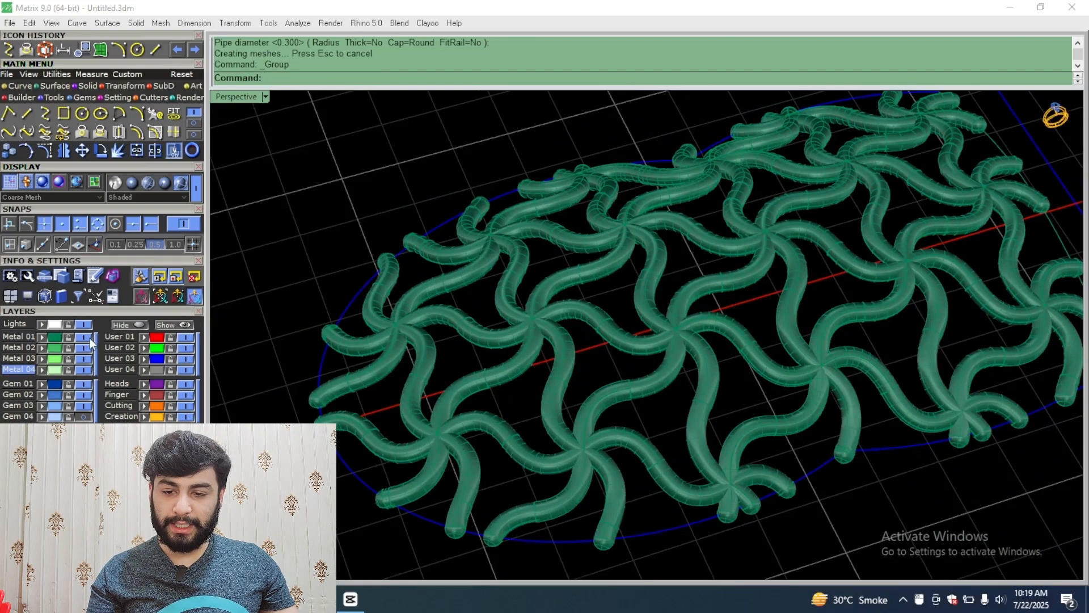
scroll(438, 443, up, 12)
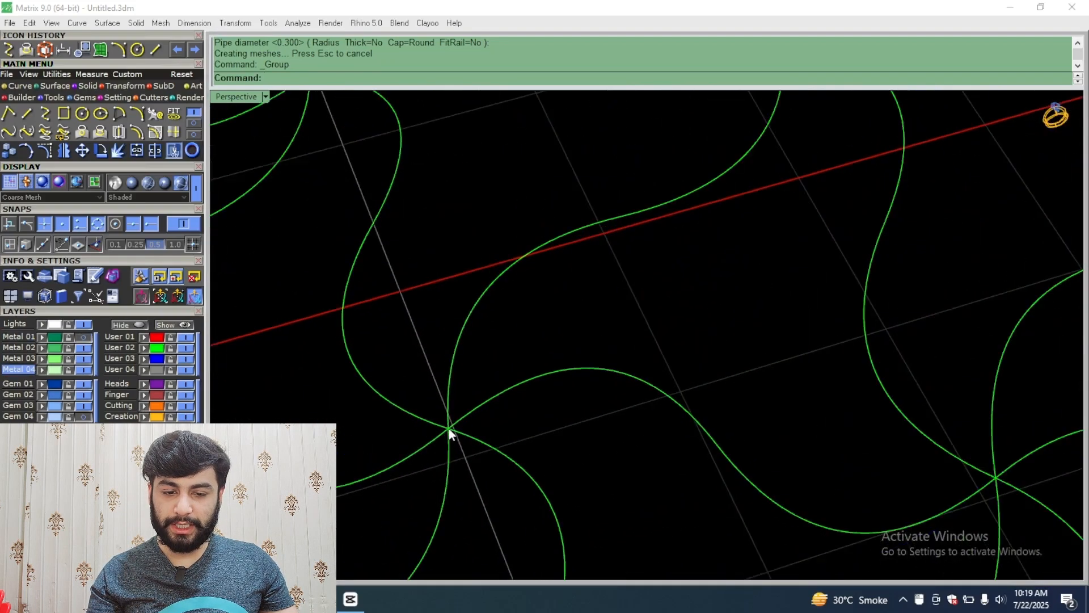
scroll(449, 430, down, 18)
right_drag(450, 433, 434, 440)
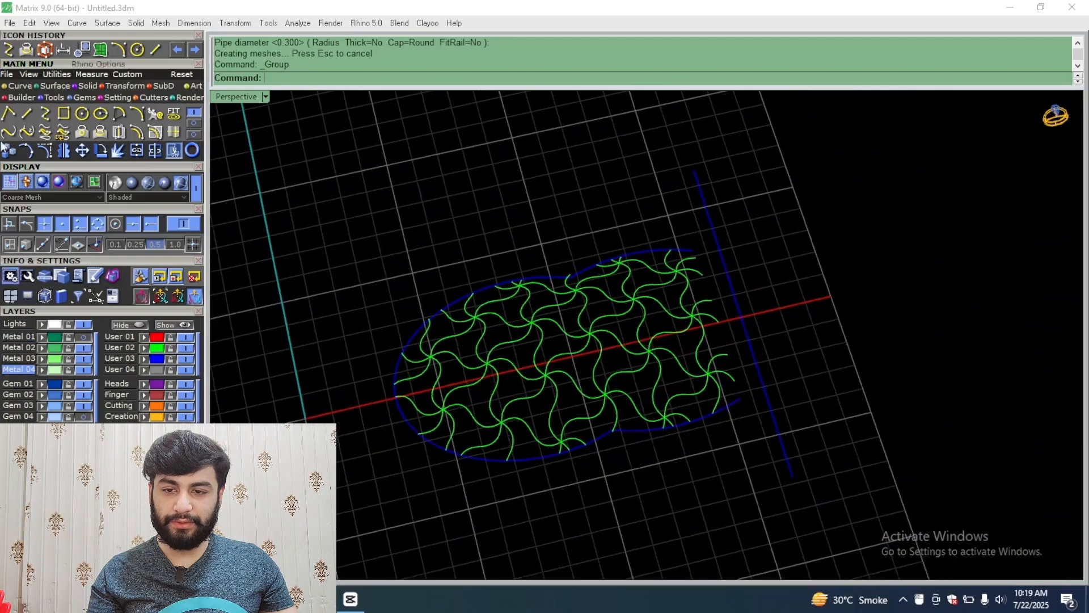
Step: Place spheres of 0.5 diameter at the two swirl centres nearest the section's rounded tip
click(84, 86)
click(44, 132)
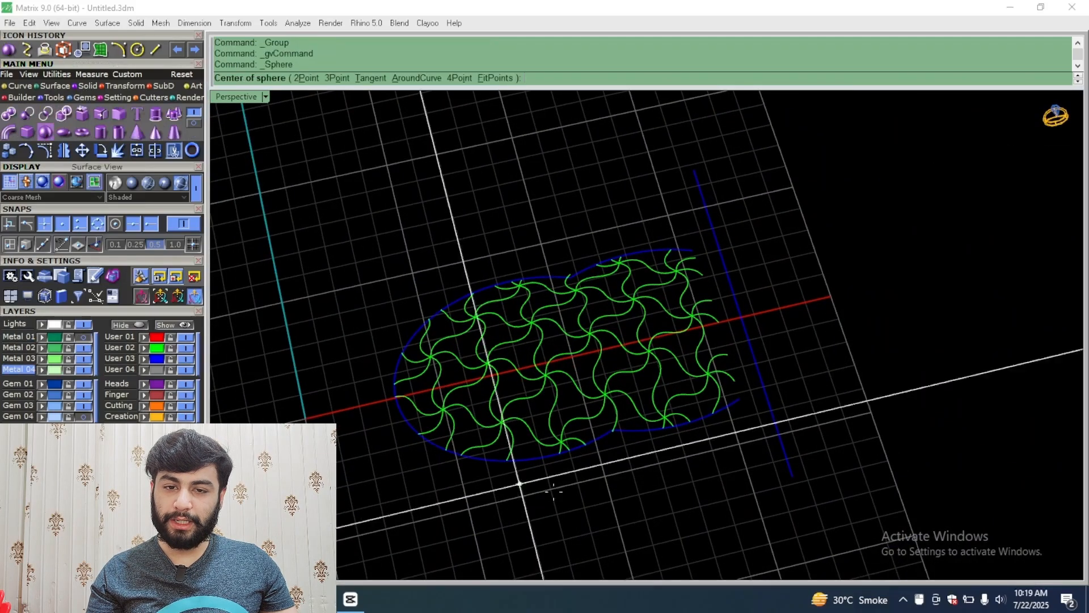
scroll(554, 492, up, 6)
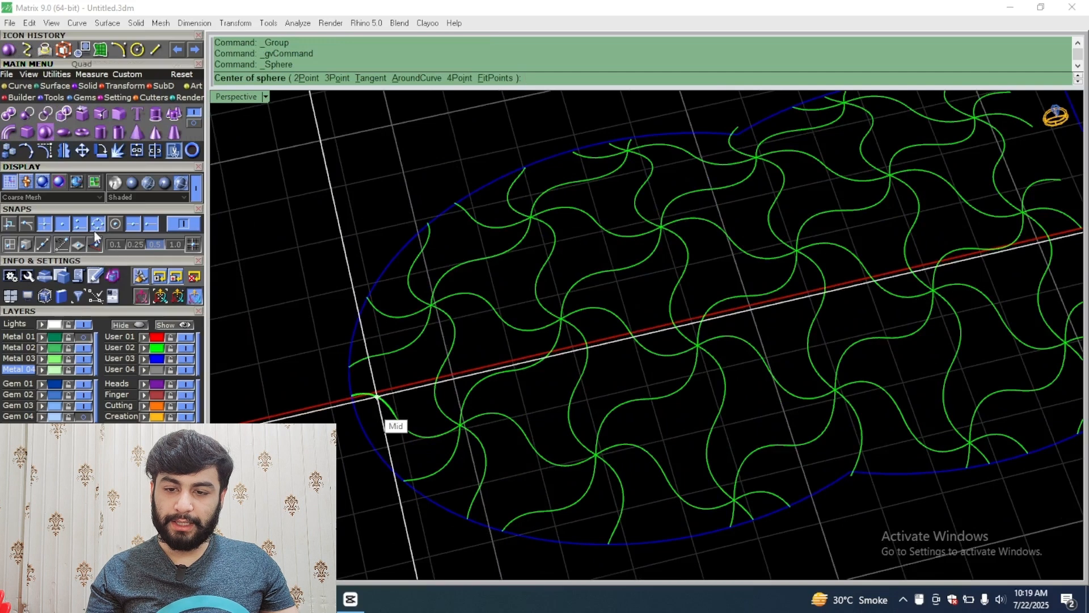
click(459, 425)
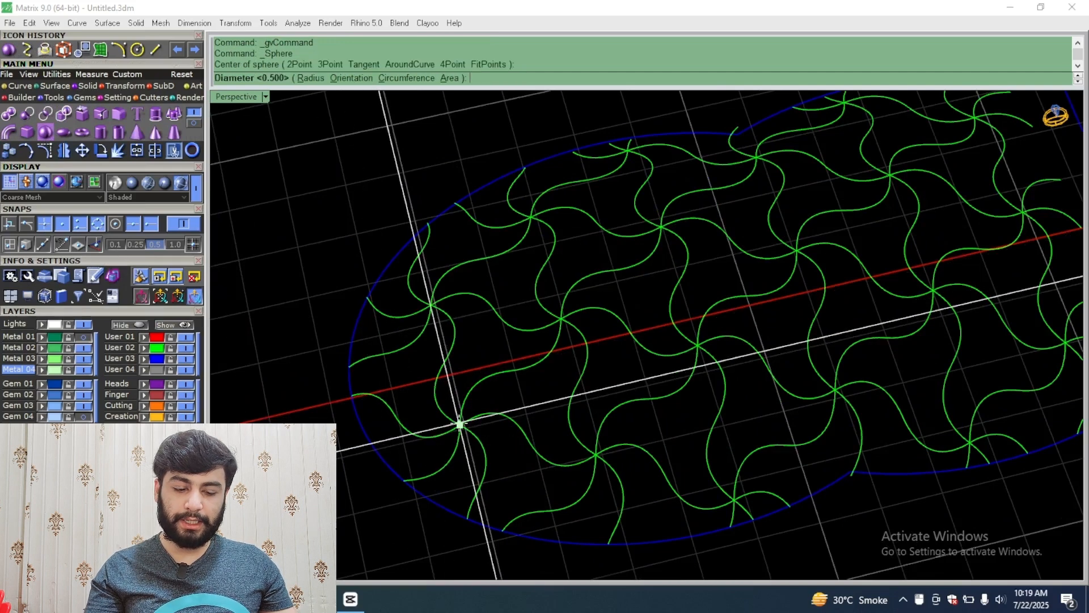
key(Return)
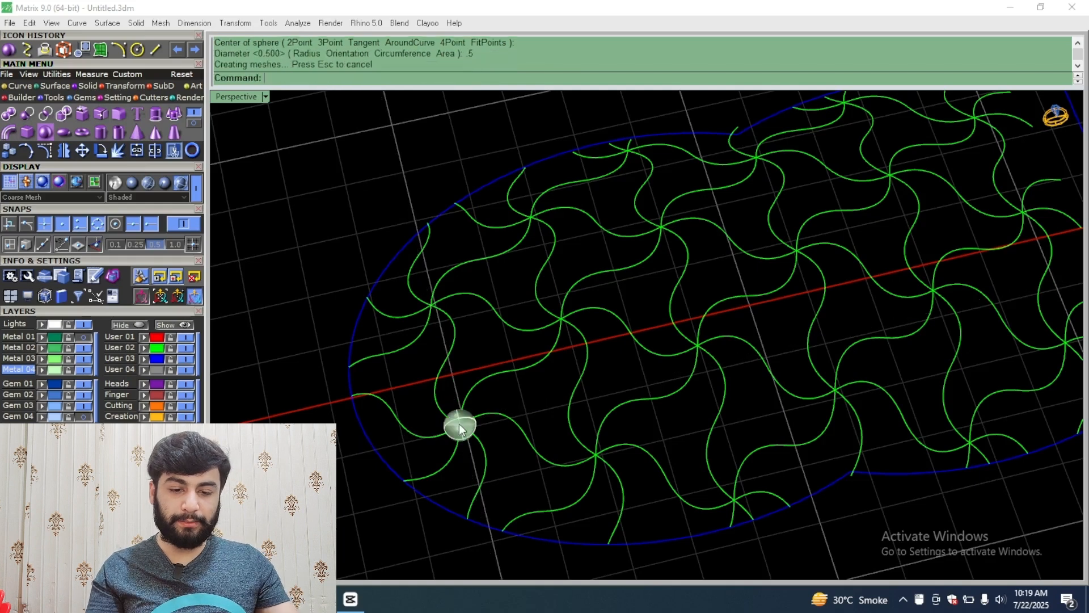
key(Return)
click(432, 305)
key(Return)
Step: Place 0.500 diameter spheres at the three swirl centres in the second column from the rounded tip
key(Return)
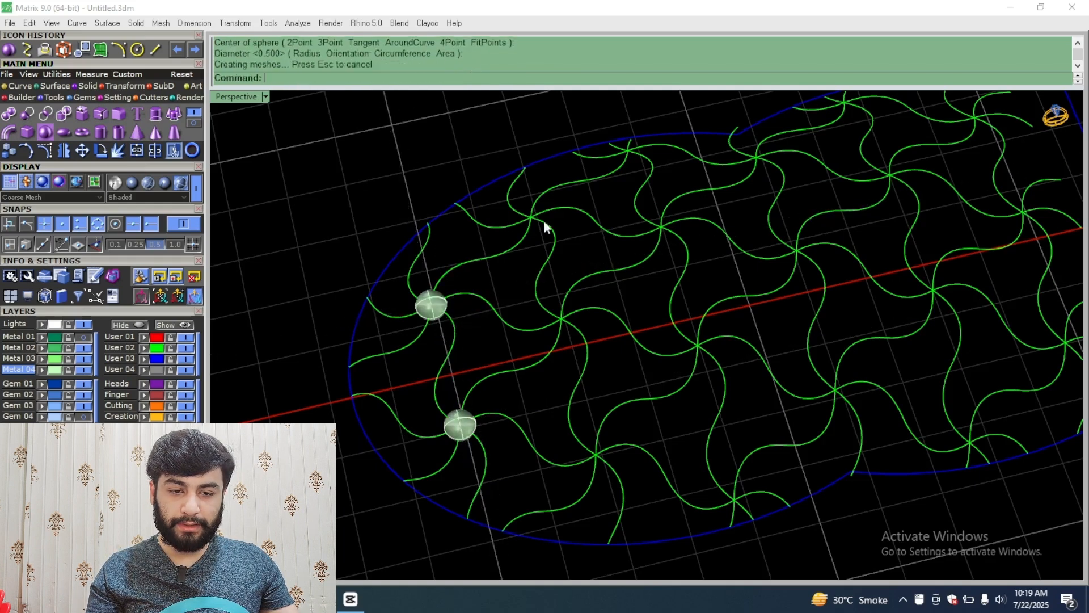
click(530, 216)
key(Return)
key(Return)
click(560, 318)
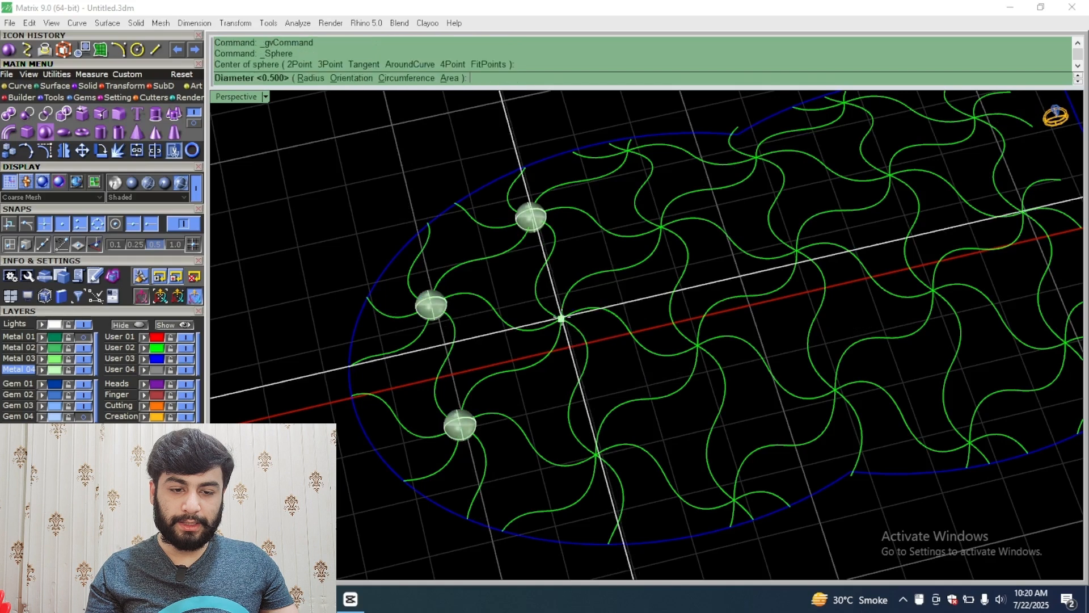
key(Return)
key(Return)
click(595, 453)
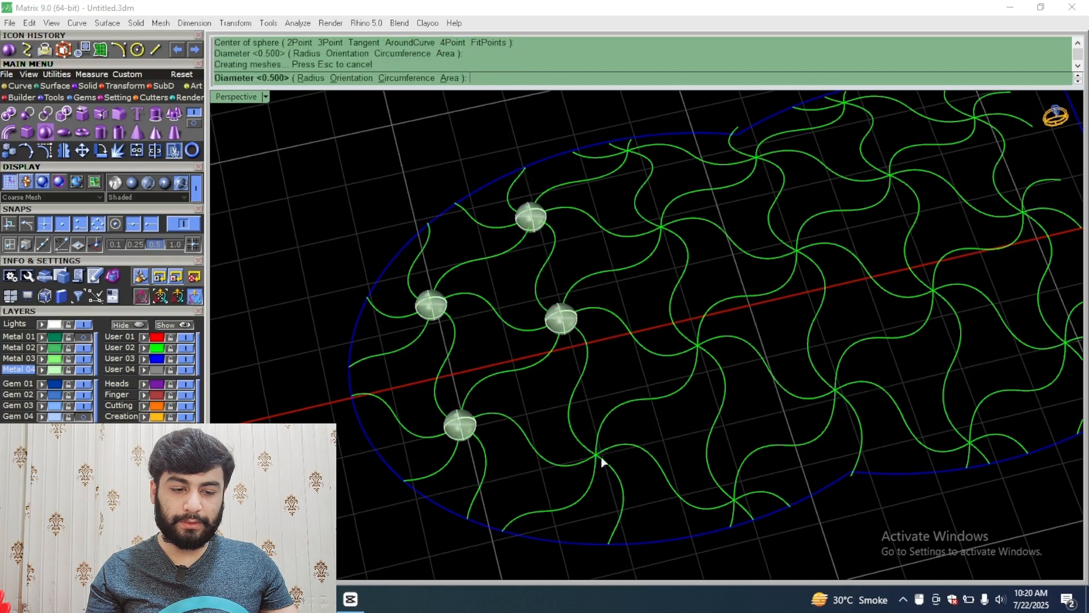
Step: Place 0.500 diameter spheres at the four swirl centres in the third column from the rounded tip
click(734, 499)
click(698, 346)
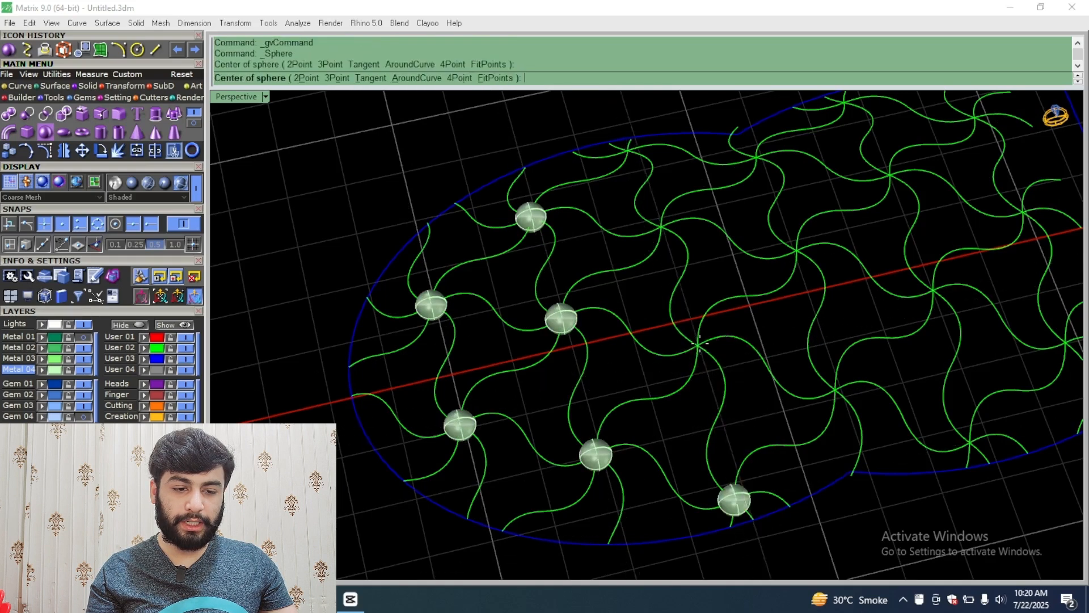
key(Return)
key(Return)
click(661, 227)
key(Return)
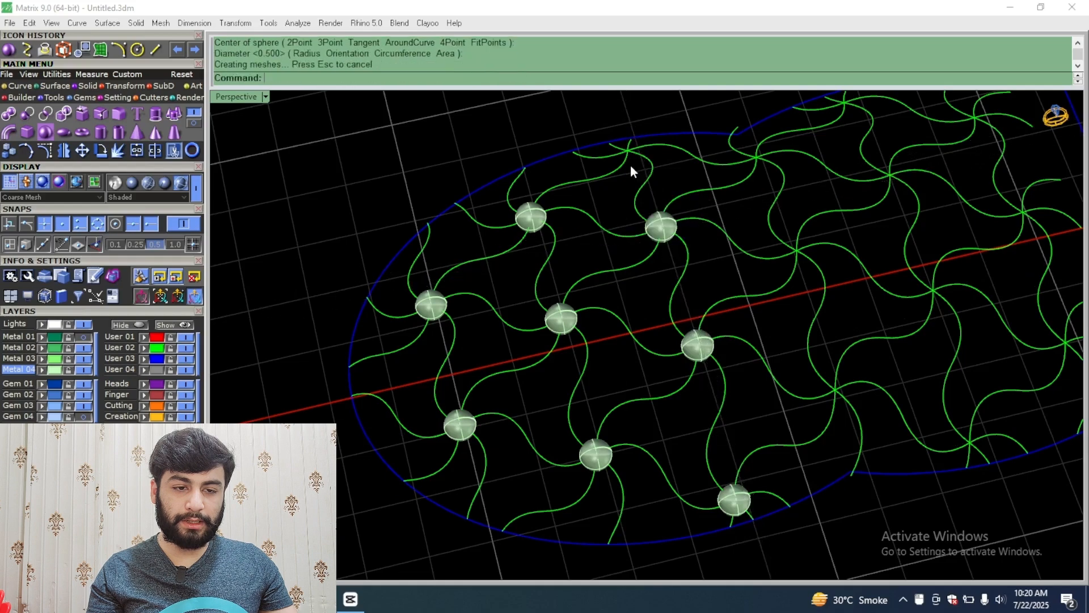
key(Return)
click(628, 151)
key(Return)
right_drag(627, 151, 649, 239)
Step: Place 0.500 diameter spheres at the three swirl centres in the fourth column, where the two oval outlines meet
key(Return)
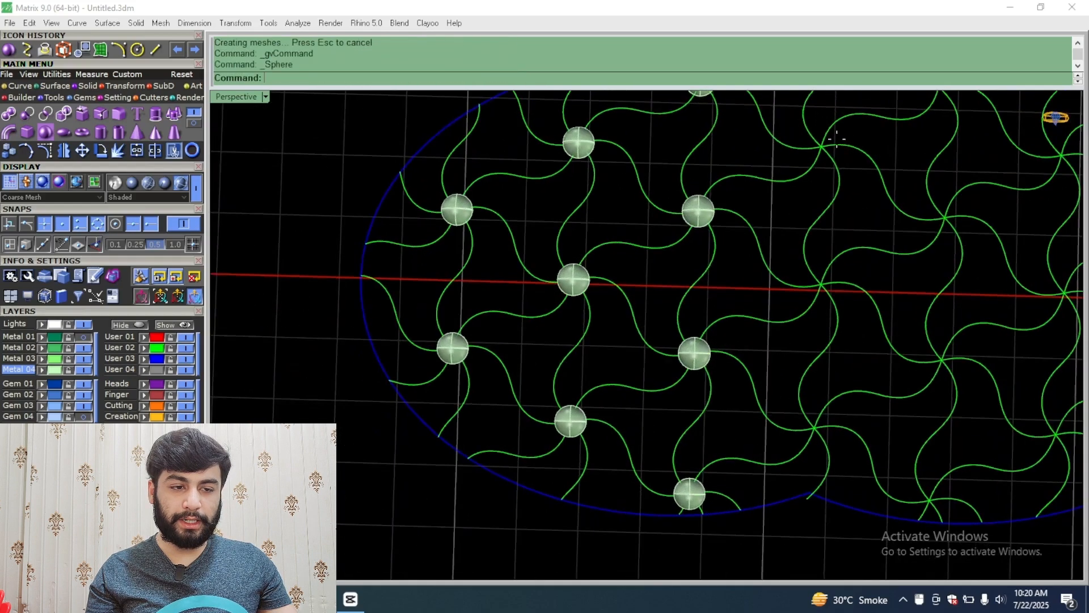
click(817, 149)
key(Return)
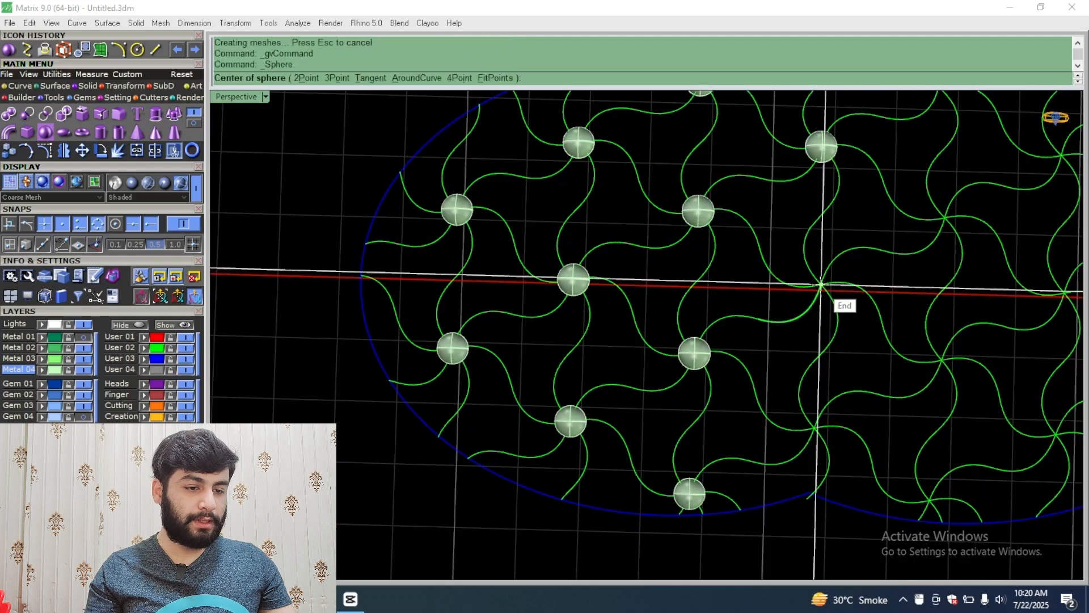
click(821, 283)
click(814, 427)
key(Return)
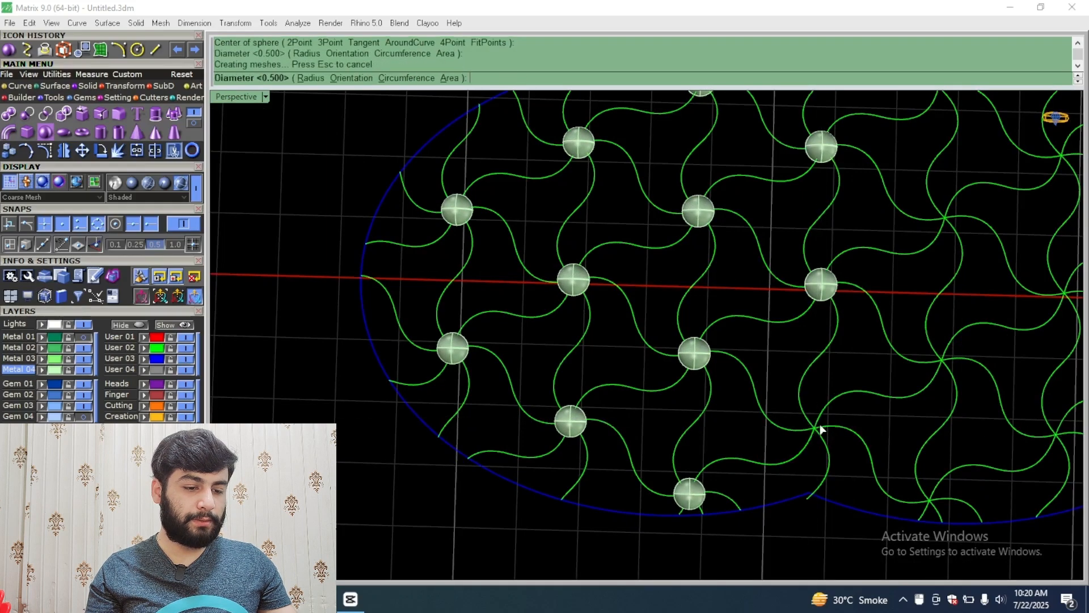
Step: Place 0.500 diameter spheres at the four swirl centres in the fifth column from the rounded tip
shift+right_drag(882, 267, 521, 322)
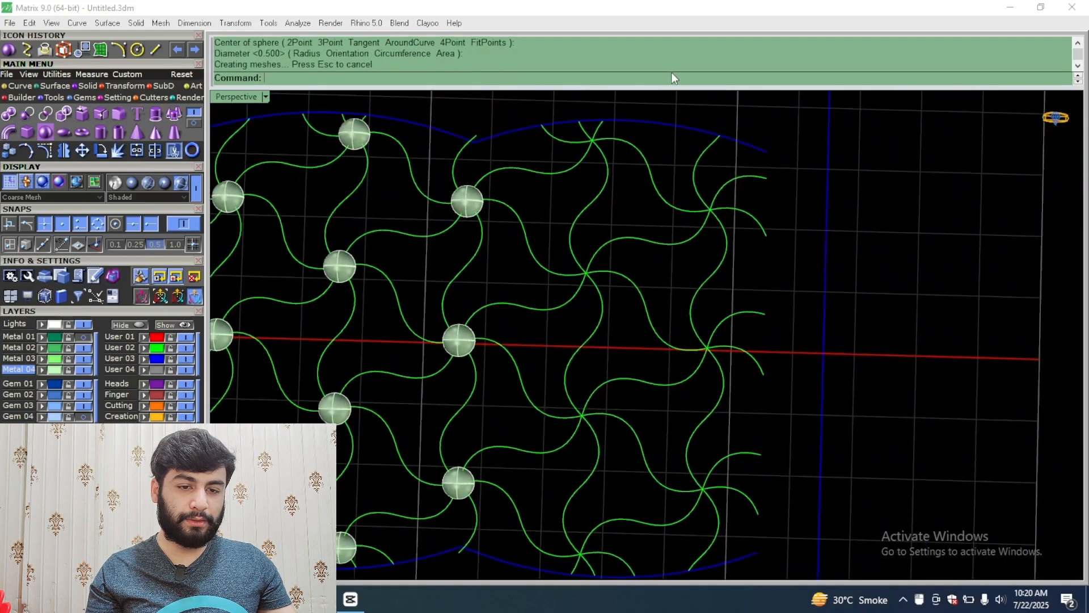
click(592, 140)
key(Return)
key(Return)
click(586, 272)
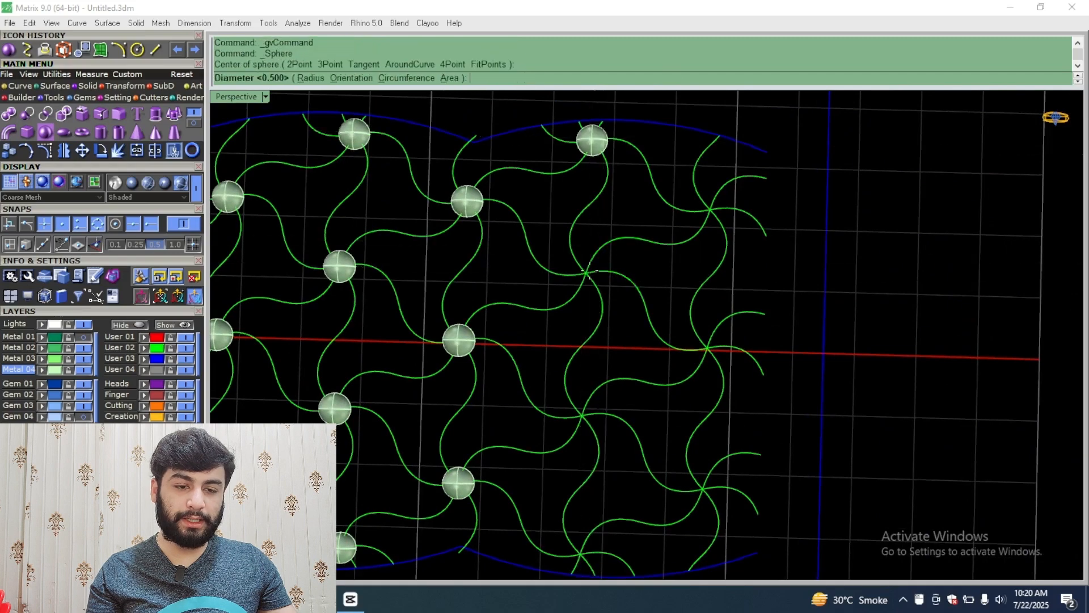
key(Return)
key(Return)
click(582, 417)
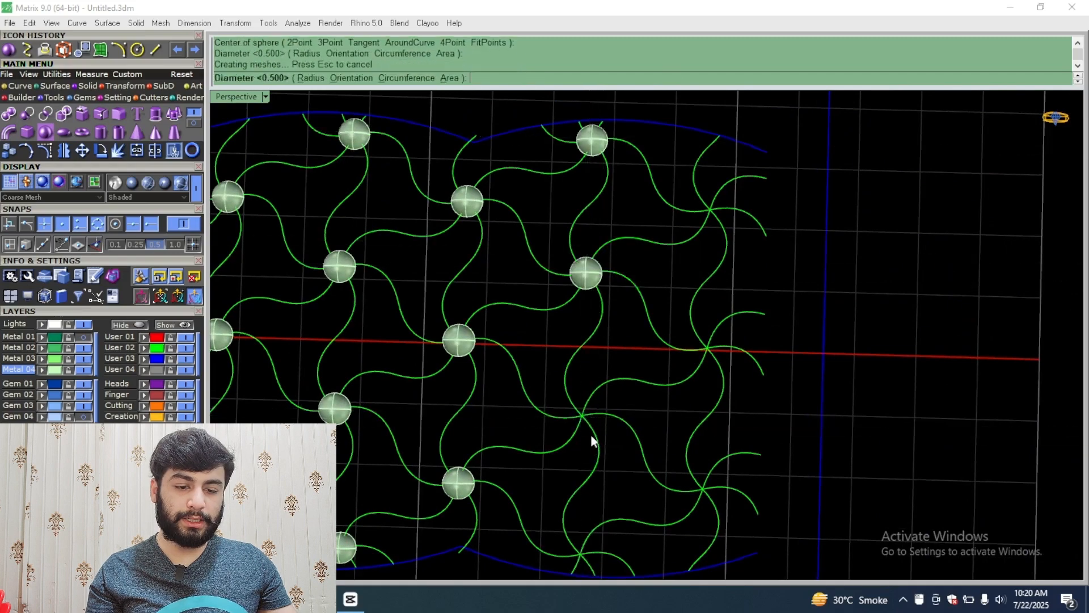
key(Return)
key(Return)
shift+right_drag(591, 434, 557, 322)
click(542, 417)
key(Return)
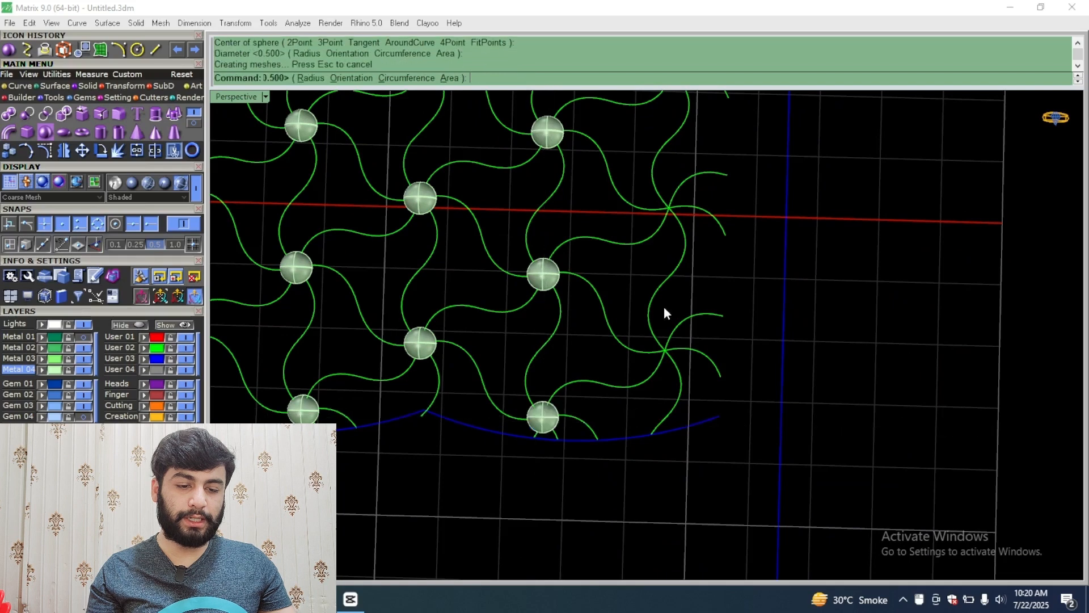
Step: Place 0.500 diameter spheres at the three swirl centres in the sixth column, along the open end
key(Return)
click(665, 350)
key(Return)
key(Return)
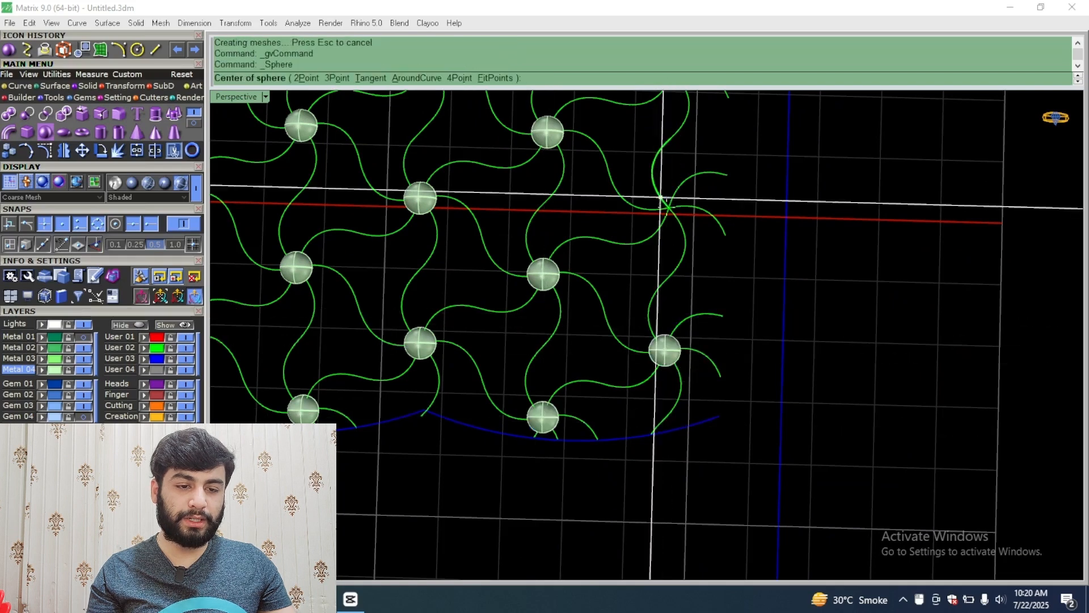
click(668, 205)
key(Return)
shift+right_drag(603, 132, 601, 290)
key(Return)
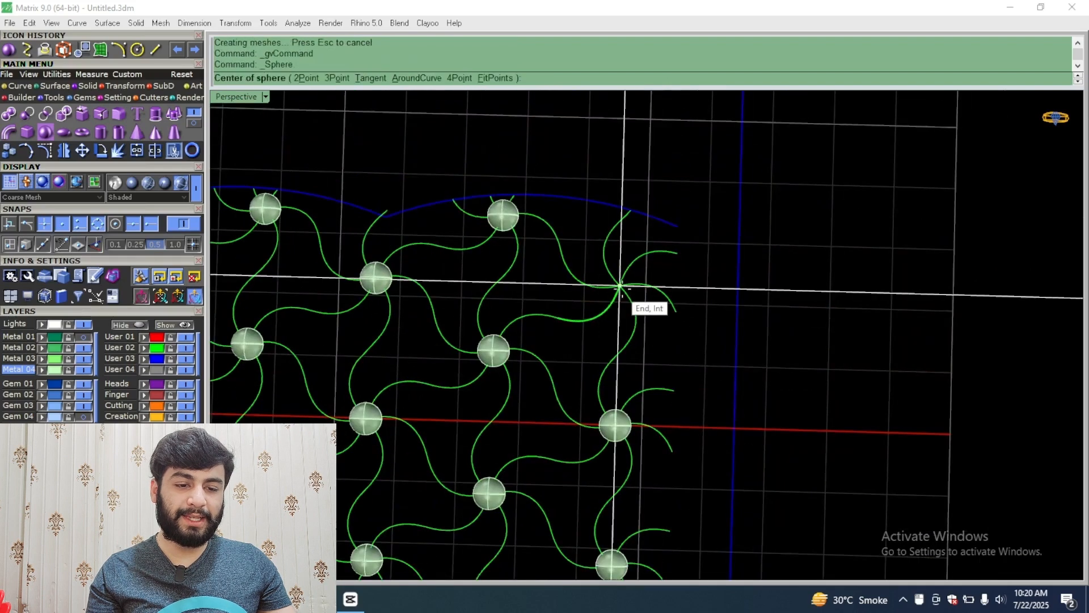
click(620, 286)
key(Return)
scroll(698, 240, down, 7)
Step: Show the Metal 01 pipes, select all the spheres on Metal 04 and raise them vertically onto the pipes
right_drag(698, 240, 647, 176)
scroll(567, 369, up, 4)
scroll(568, 372, up, 2)
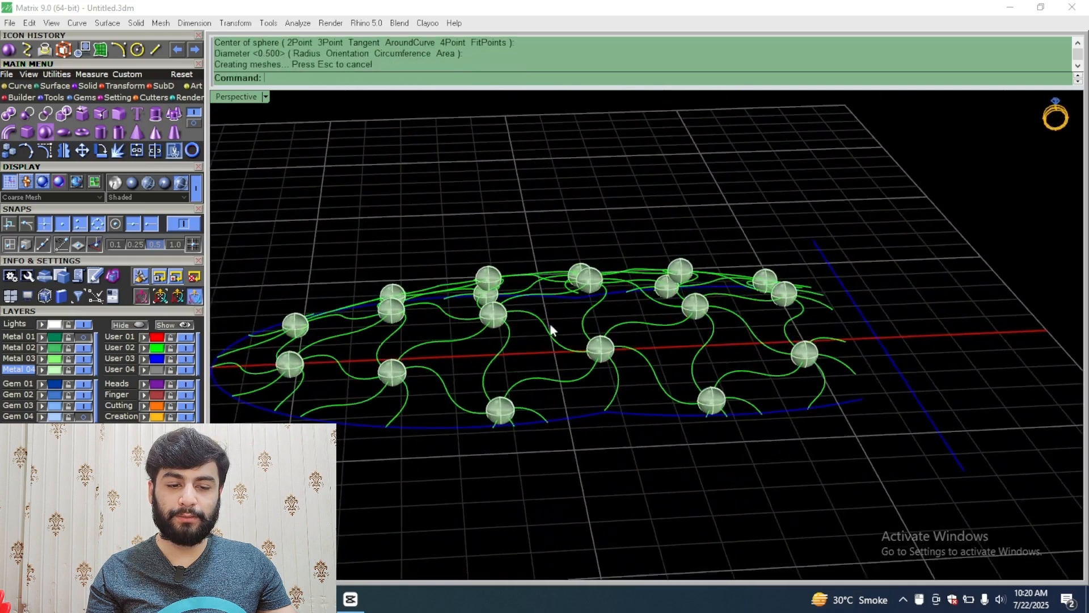
click(86, 337)
click(55, 369)
right_drag(500, 386, 578, 328)
scroll(582, 312, up, 3)
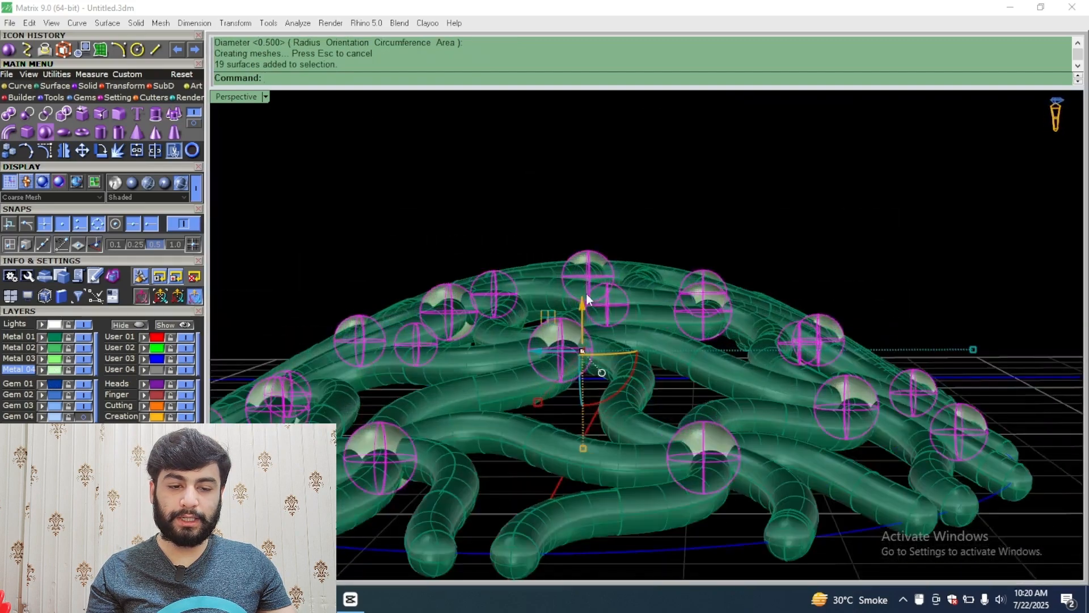
drag(582, 300, 589, 276)
Step: Stretch the set of spheres slightly across the section's width and along its length, and group the spheres
scroll(589, 284, down, 5)
right_drag(590, 284, 592, 294)
scroll(794, 309, up, 5)
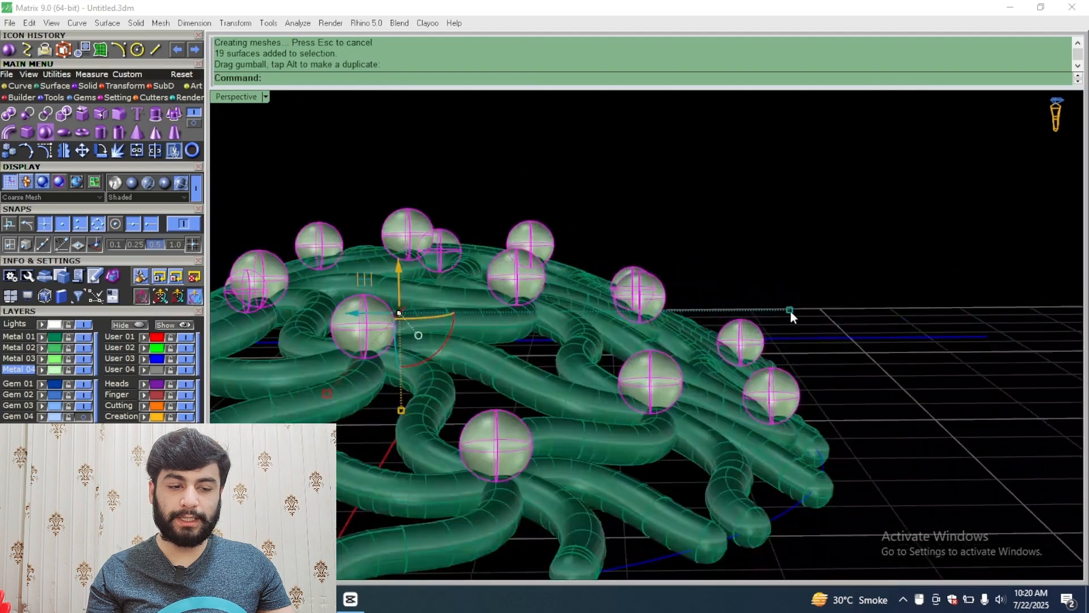
drag(791, 310, 802, 312)
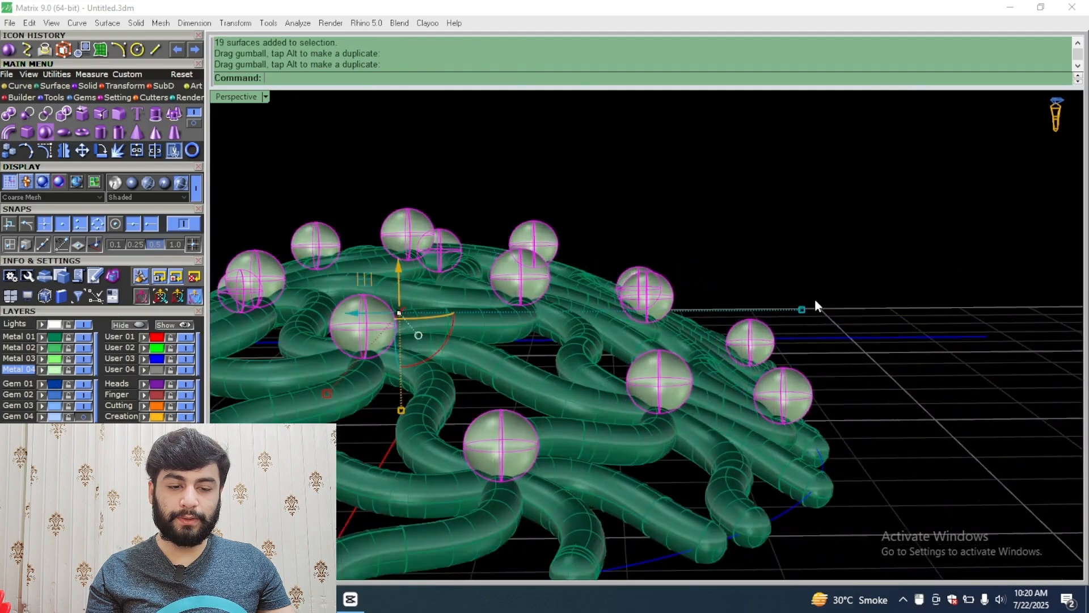
right_drag(815, 300, 617, 298)
scroll(750, 305, down, 5)
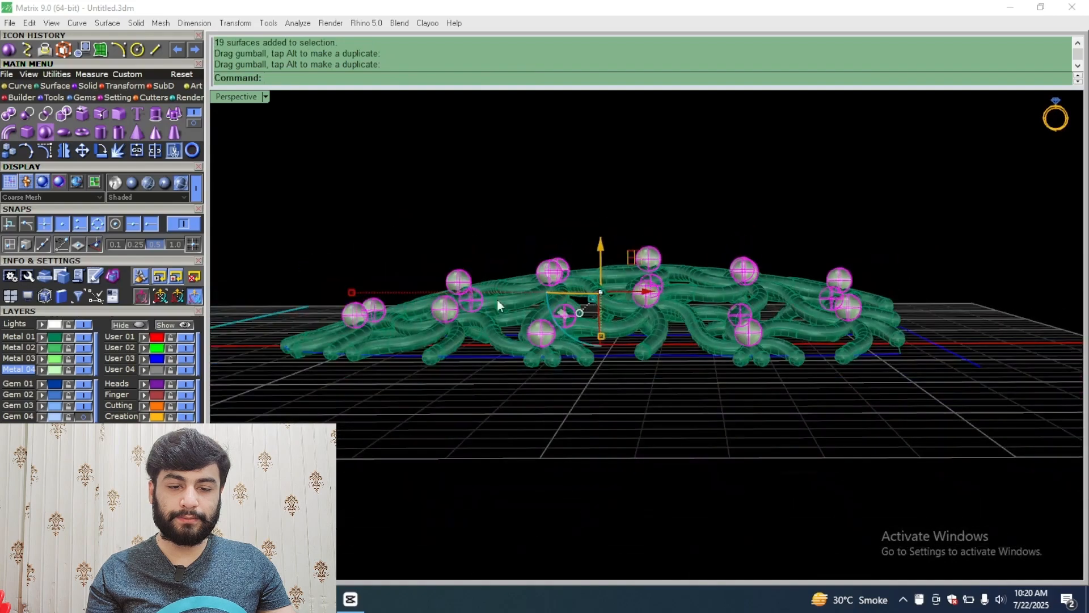
scroll(330, 296, up, 6)
drag(363, 281, 355, 283)
scroll(355, 283, down, 4)
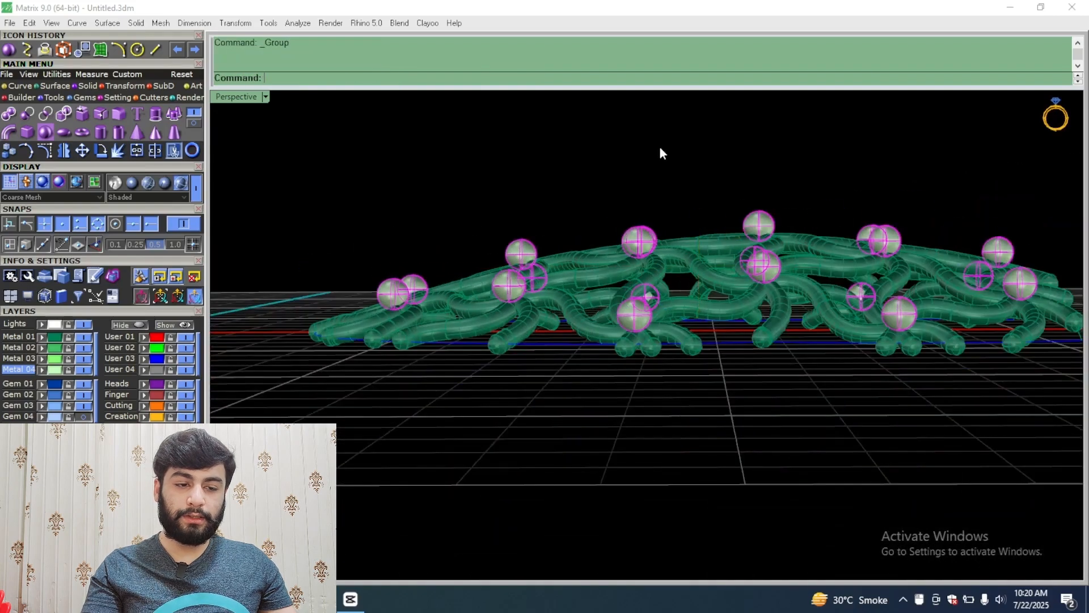
click(661, 153)
Step: Explode the blue outer outline curve and group the outline segments, leaving out the domed end curve
right_drag(661, 153, 554, 212)
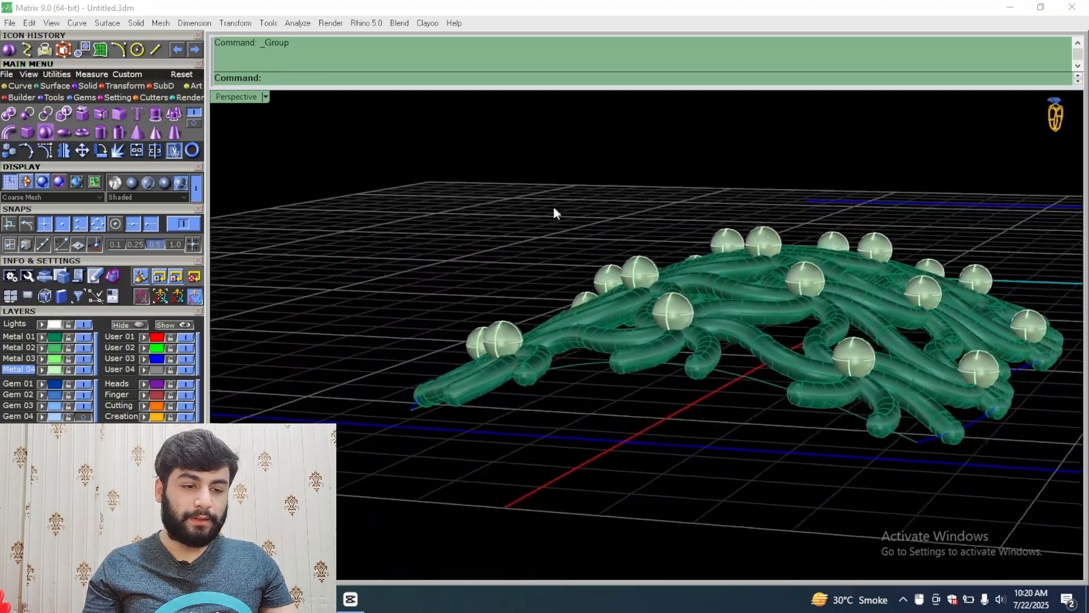
scroll(792, 223, up, 7)
right_drag(856, 223, 709, 213)
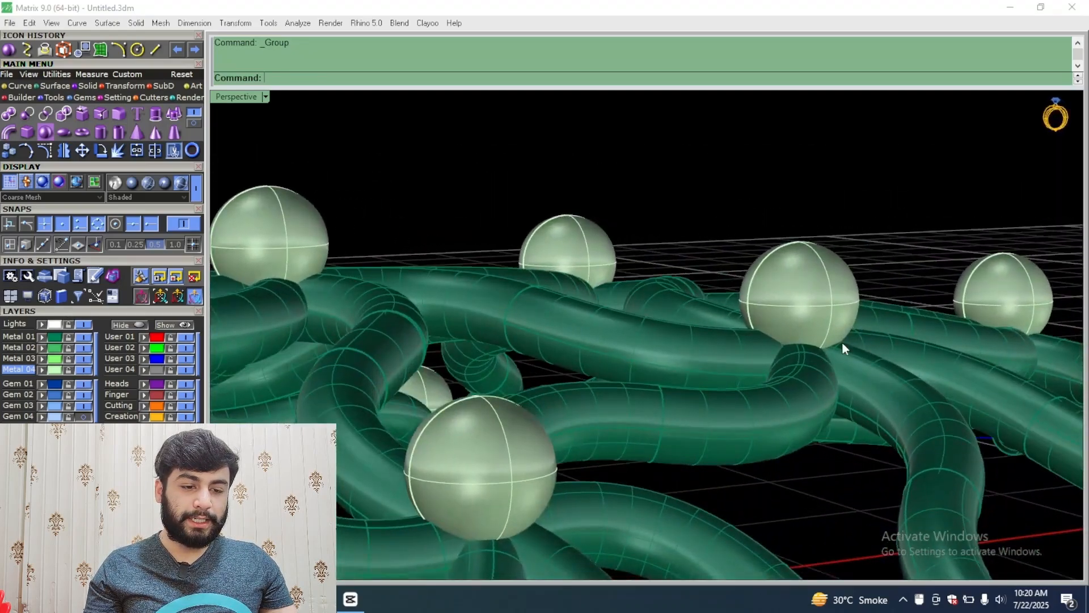
scroll(798, 225, down, 6)
right_drag(709, 301, 316, 355)
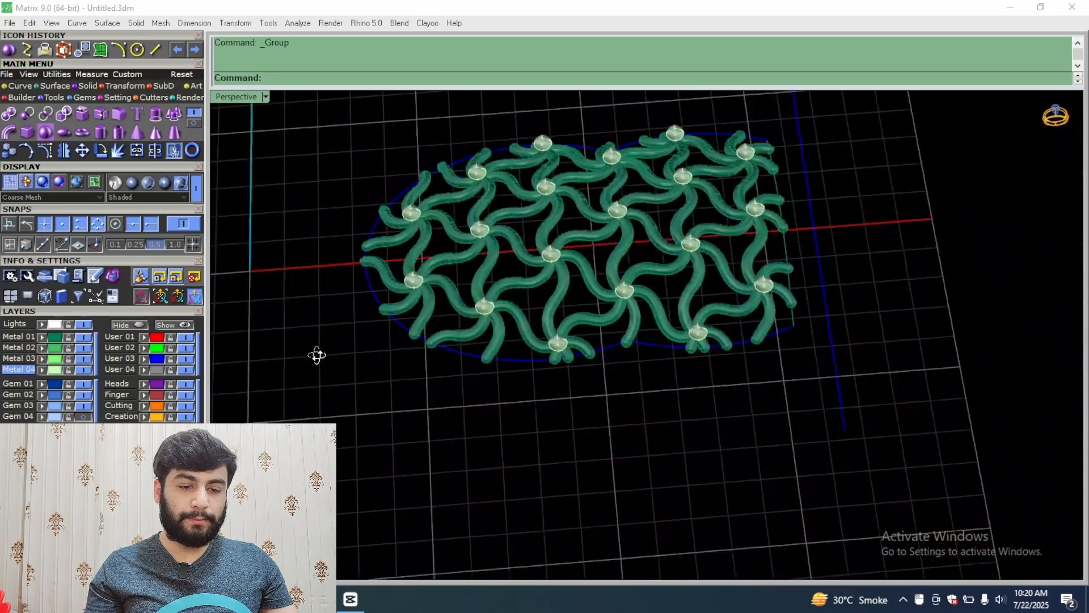
scroll(620, 366, up, 5)
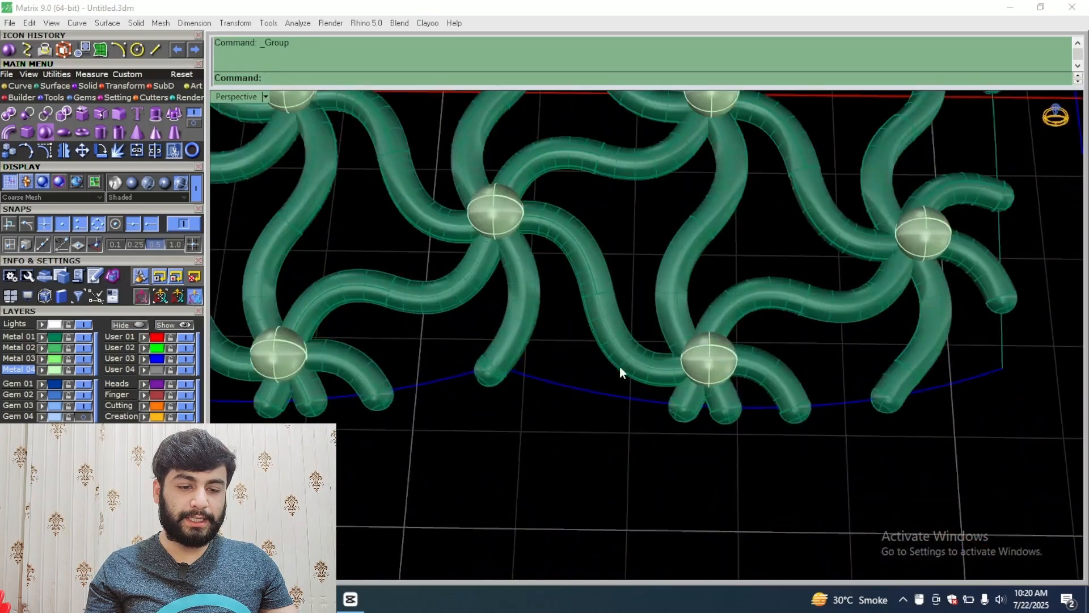
click(602, 399)
scroll(624, 392, down, 6)
right_drag(576, 252, 565, 287)
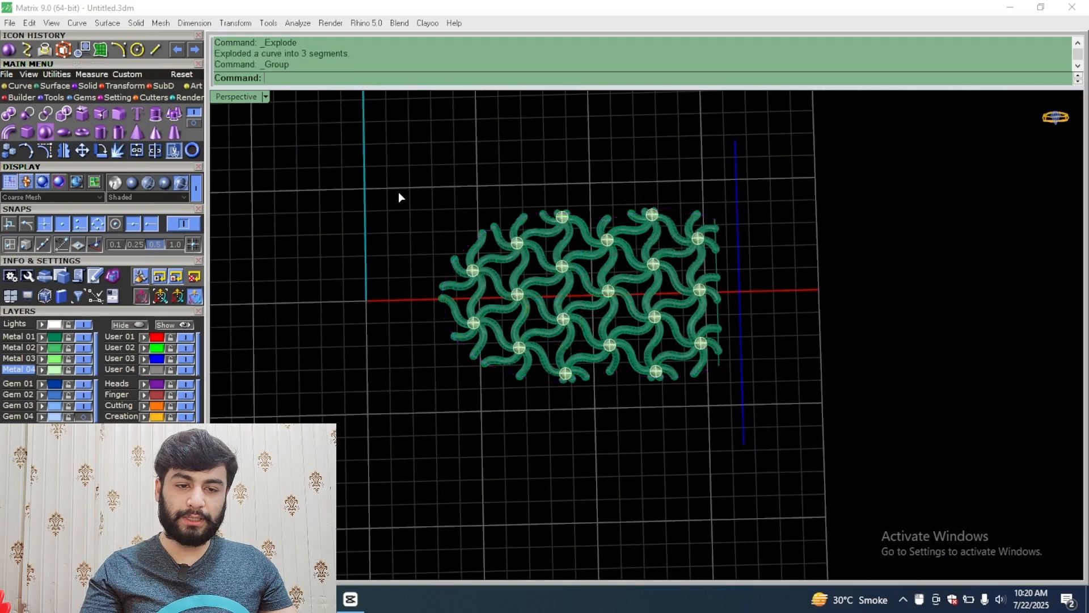
Step: Pipe the outer outline with a 0.5 diameter and round caps on the Metal 02 layer
middle_click(404, 206)
click(431, 276)
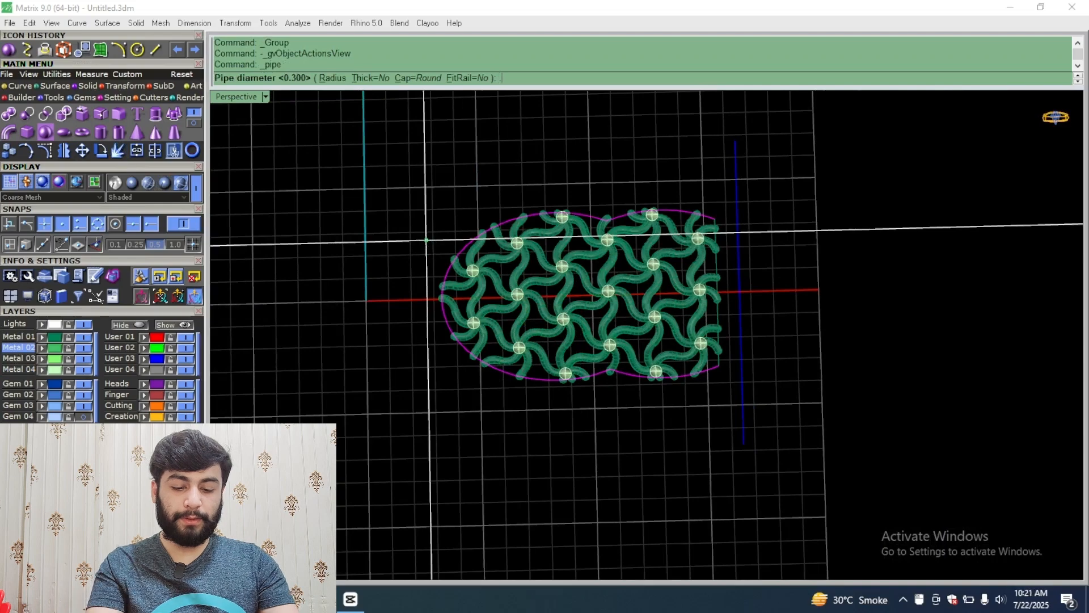
text(.5)
key(Return)
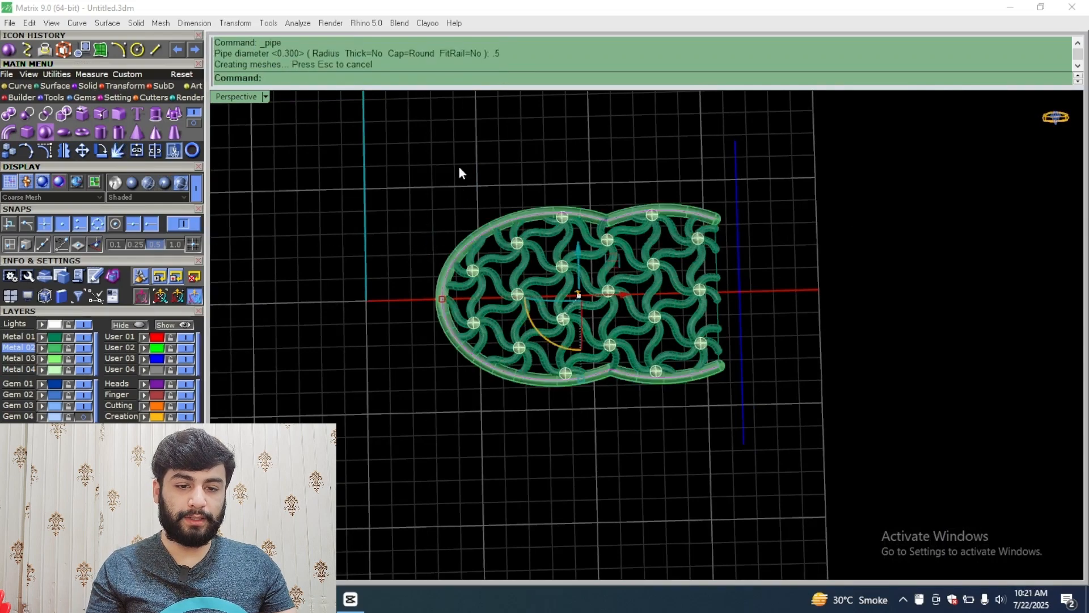
Step: Pipe the domed curve across the open end with a 0.3 start and end diameter and round caps
right_drag(458, 166, 794, 300)
scroll(738, 303, up, 5)
click(648, 338)
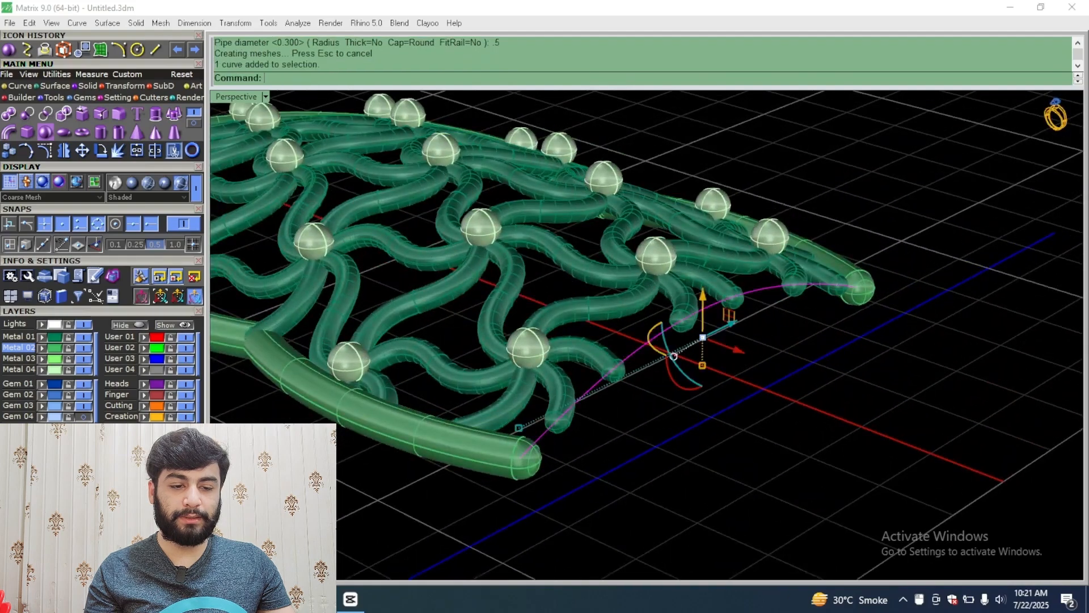
scroll(579, 351, down, 6)
right_drag(574, 352, 673, 326)
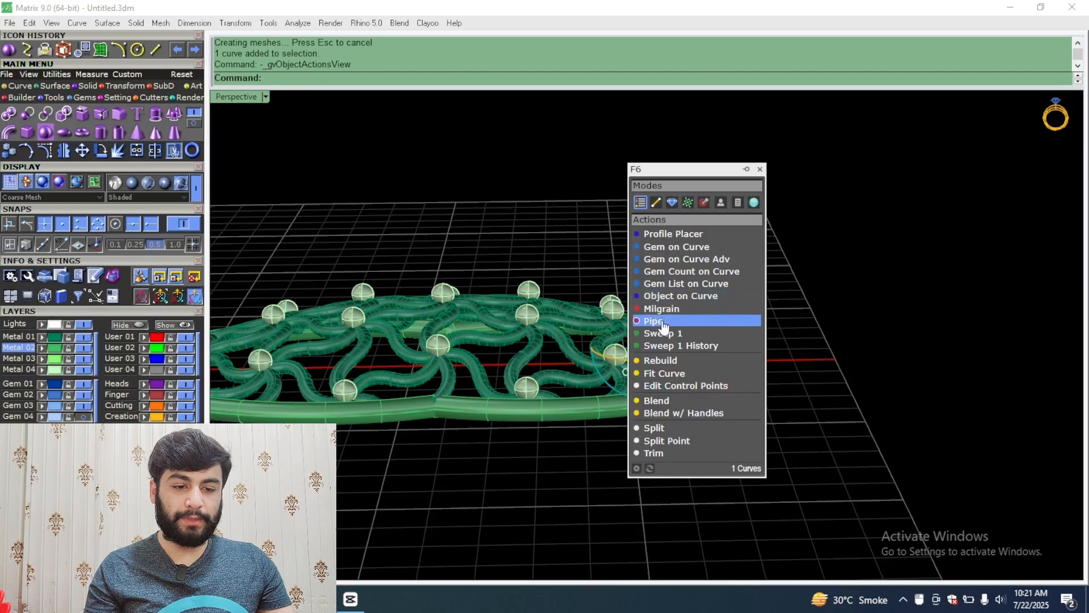
click(658, 321)
key(Return)
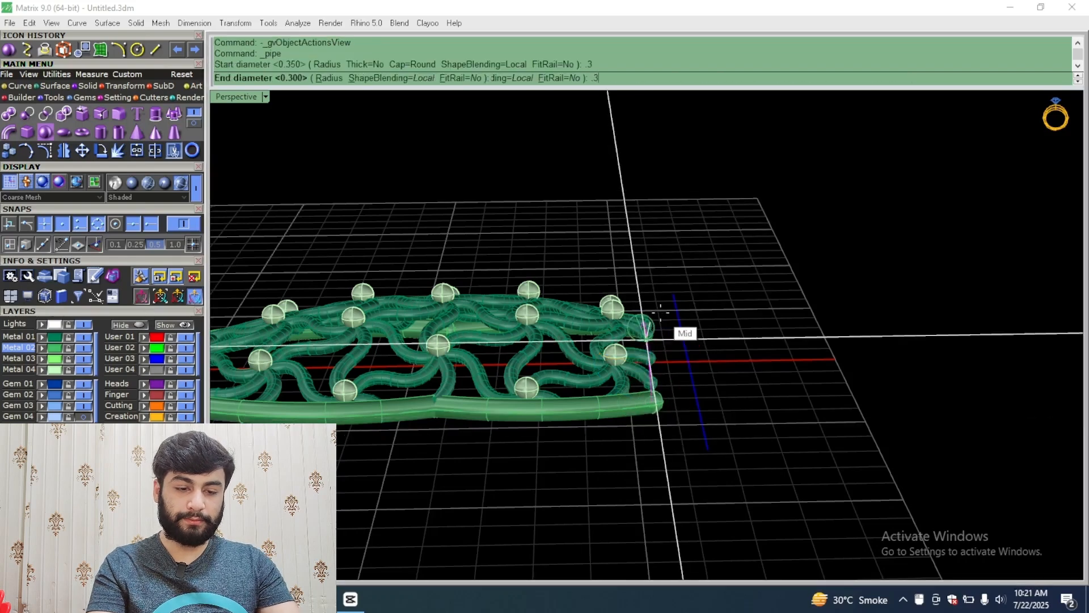
key(Return)
key(Return)
Step: Duplicate the domed end curve and move the copy 1 unit outward, away from the swirl pattern
scroll(361, 385, up, 8)
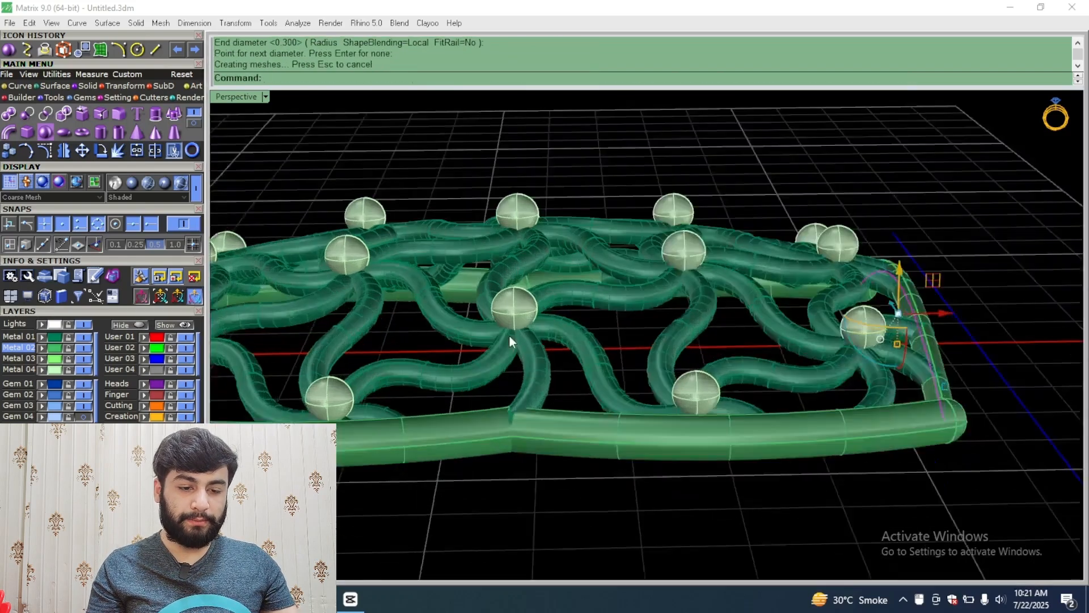
shift+right_drag(624, 306, 398, 272)
shift+right_drag(862, 221, 622, 221)
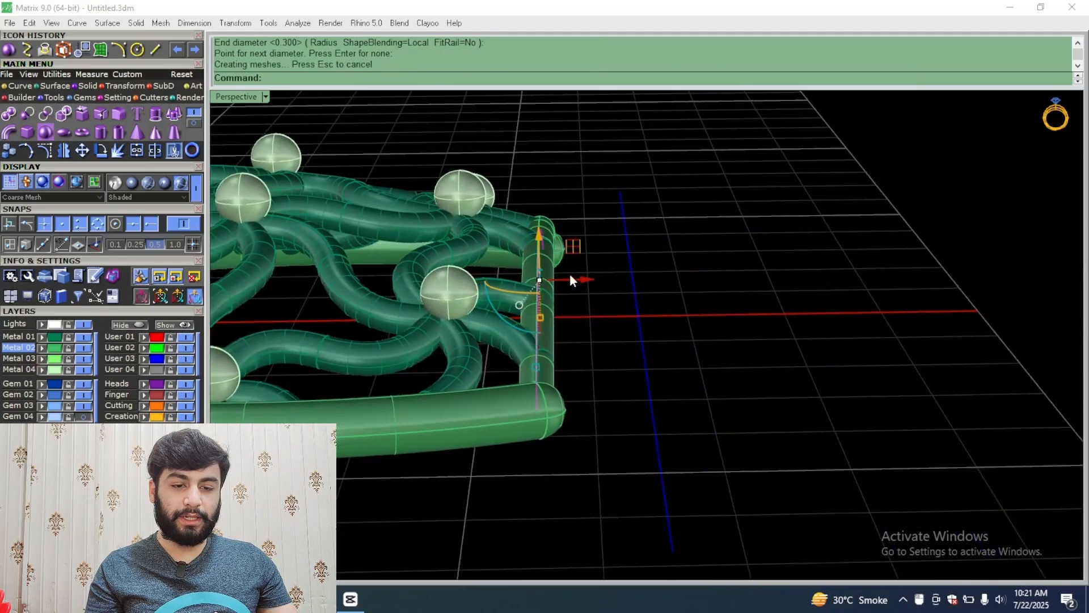
key(ctrl+c)
key(ctrl+v)
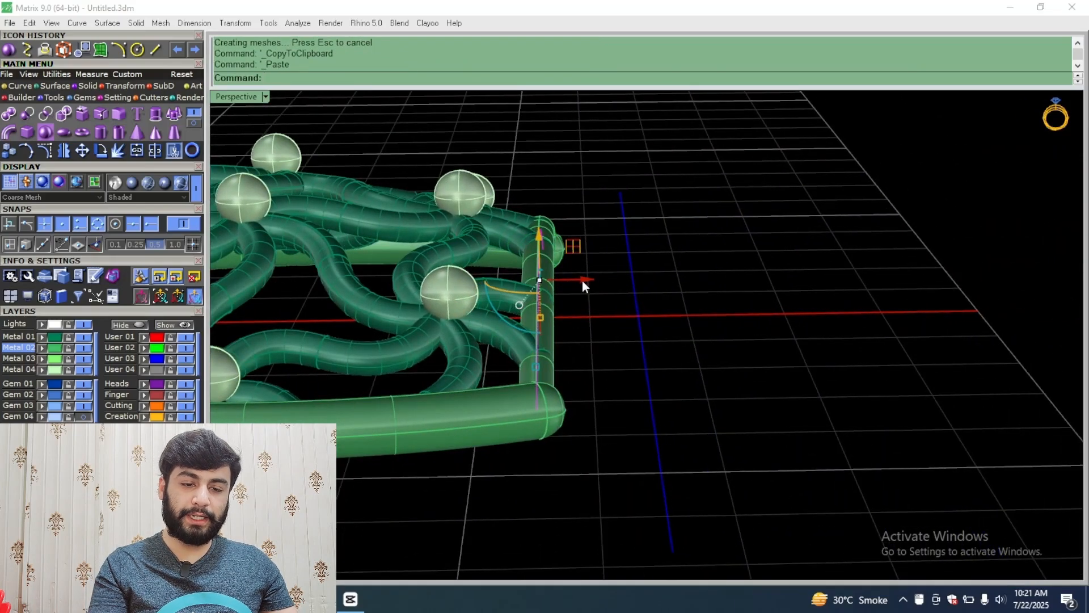
click(581, 282)
text(1)
key(Return)
Step: Loft a surface between the domed end curve and its offset copy, leaving the end pipe out of the selection
right_drag(570, 198, 560, 286)
drag(495, 311, 493, 312)
ctrl+click(549, 346)
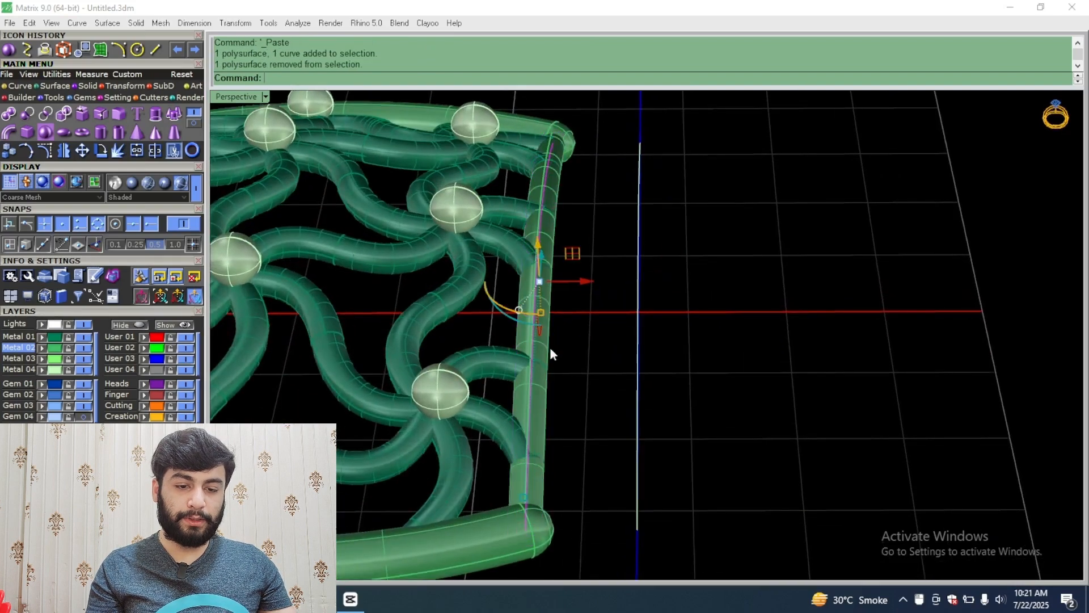
right_drag(550, 346, 621, 297)
click(621, 299)
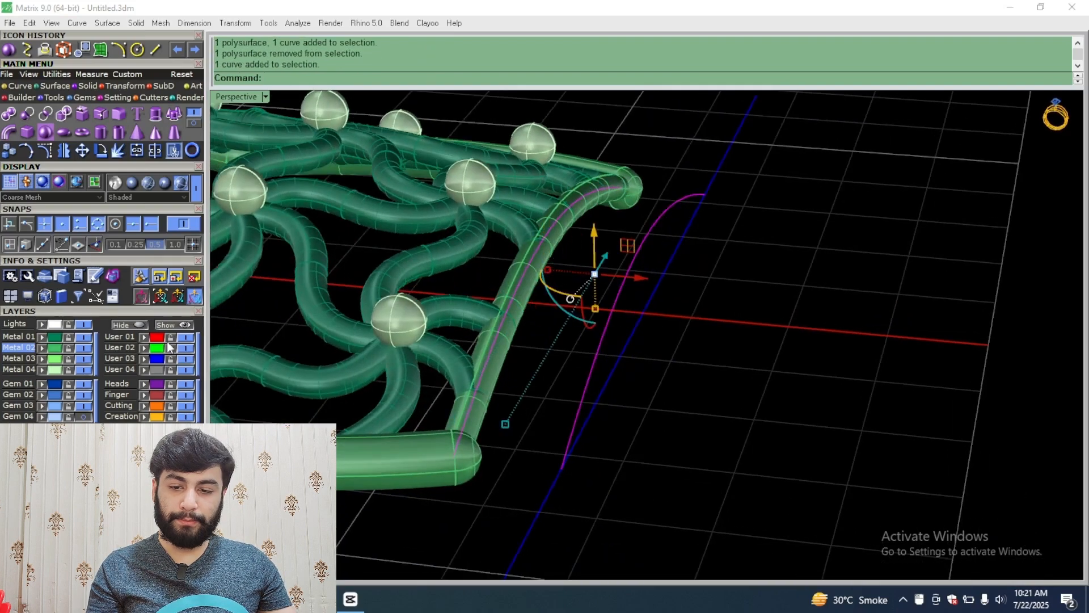
right_drag(539, 370, 624, 309)
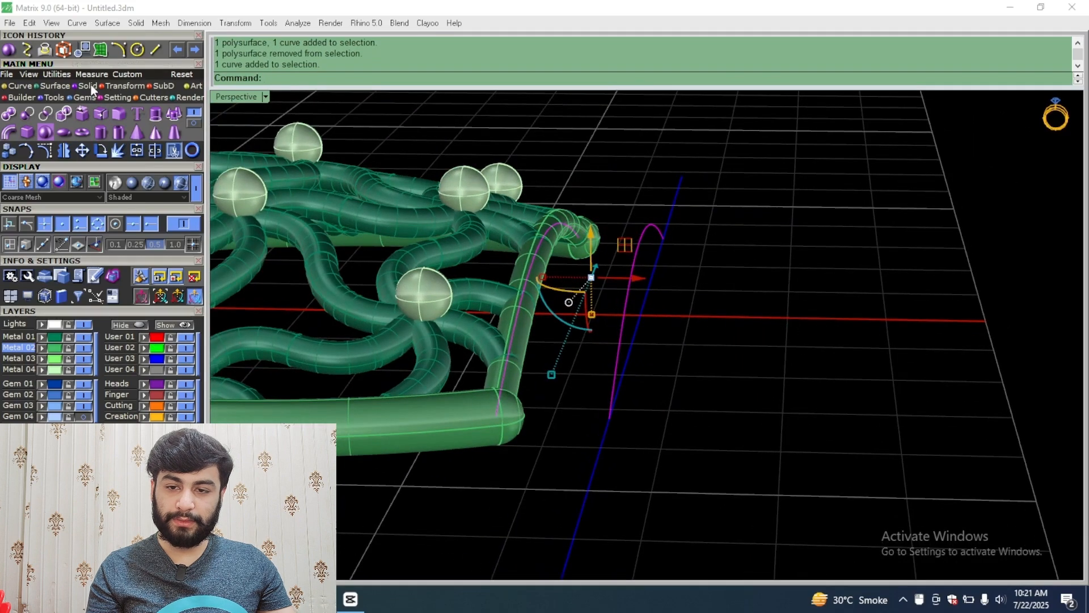
click(55, 85)
click(157, 115)
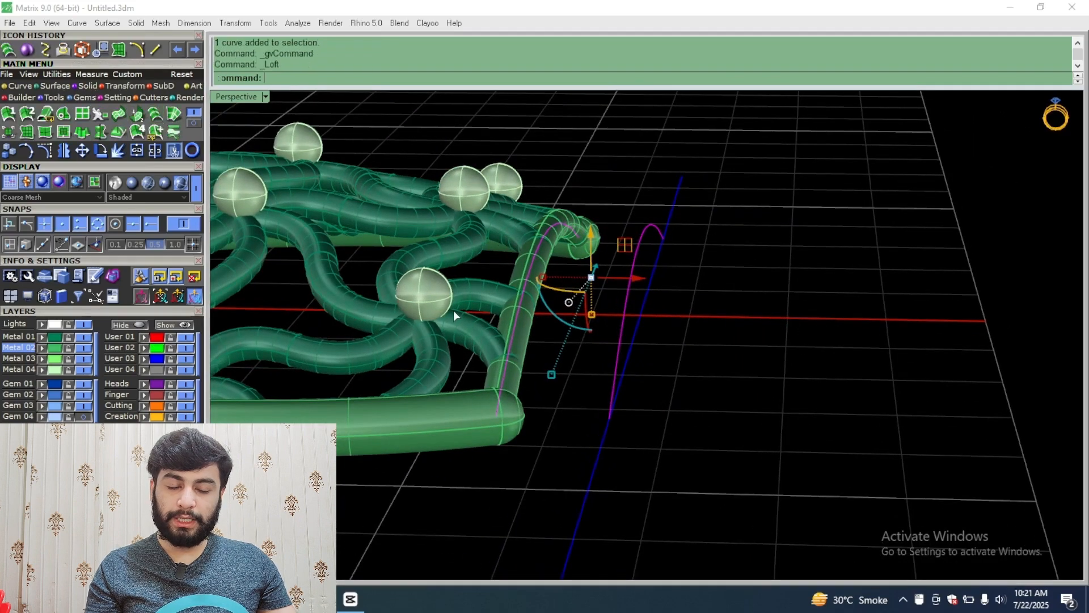
click(591, 291)
Step: Hide the metal layers and draw a User 04 line joining the near endpoints of the two red domed curves
right_drag(590, 291, 414, 418)
scroll(308, 350, up, 8)
right_drag(307, 349, 454, 293)
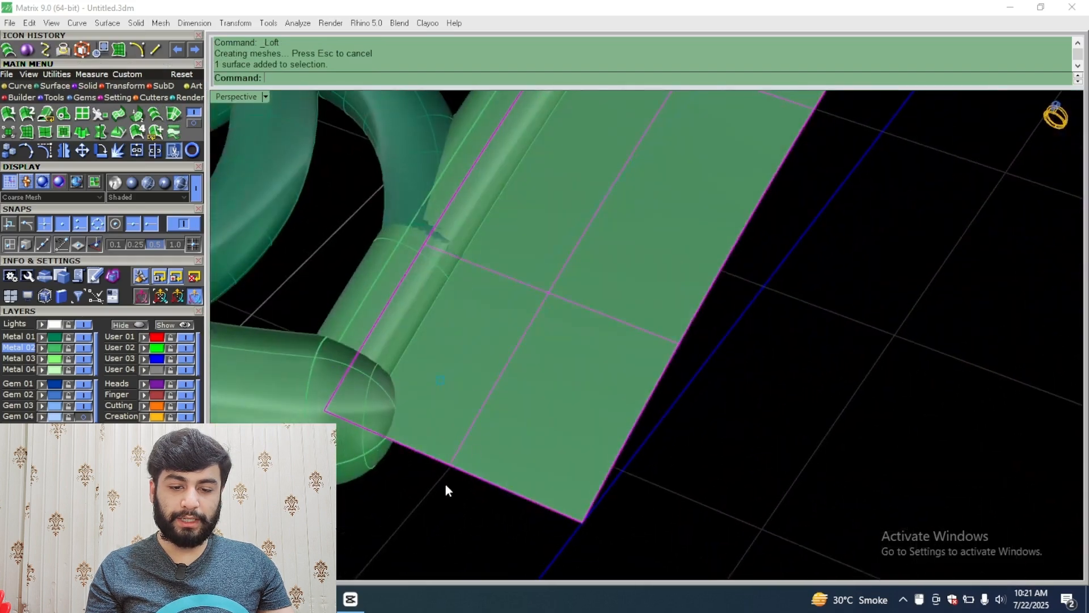
click(454, 430)
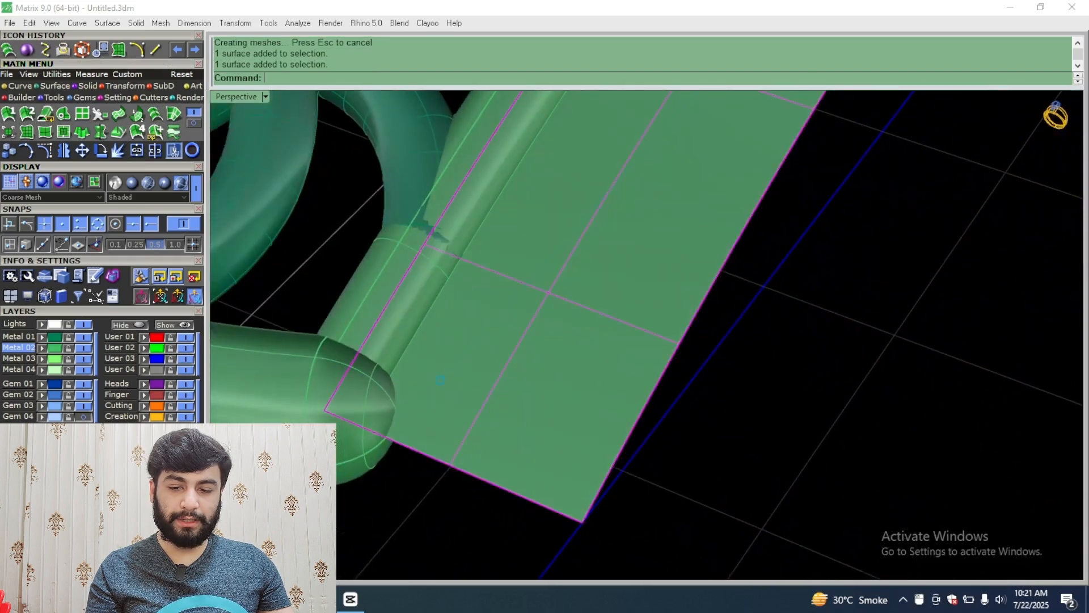
click(124, 370)
click(94, 363)
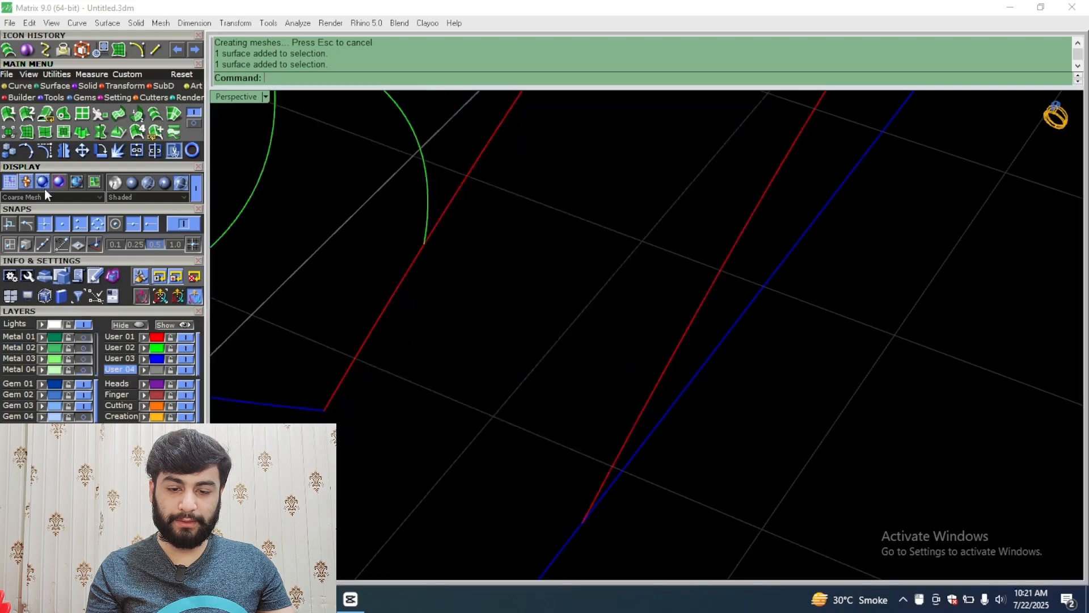
click(21, 86)
click(26, 113)
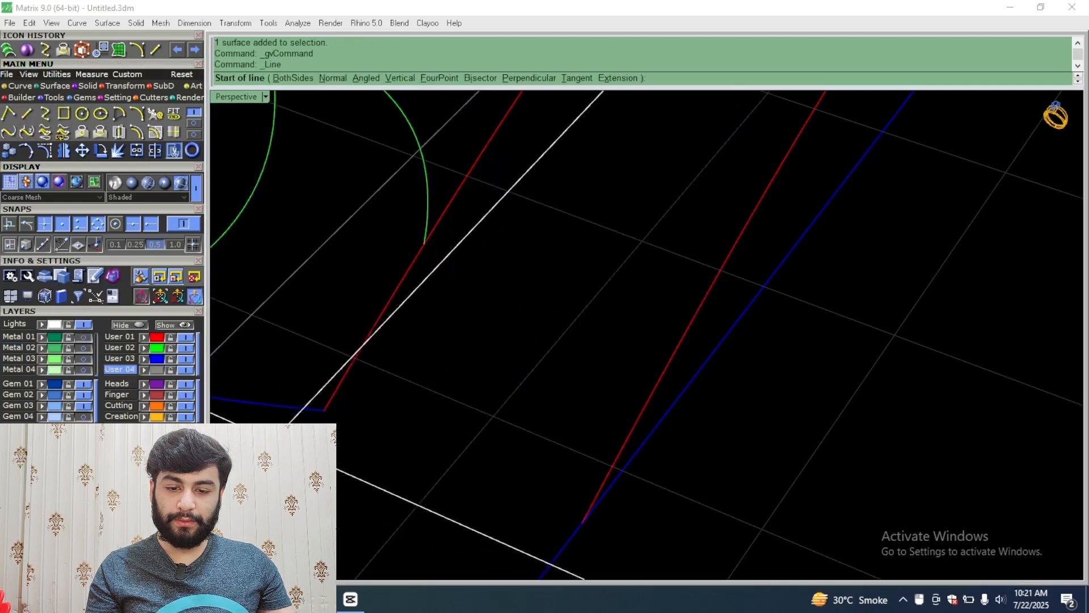
click(324, 408)
click(584, 521)
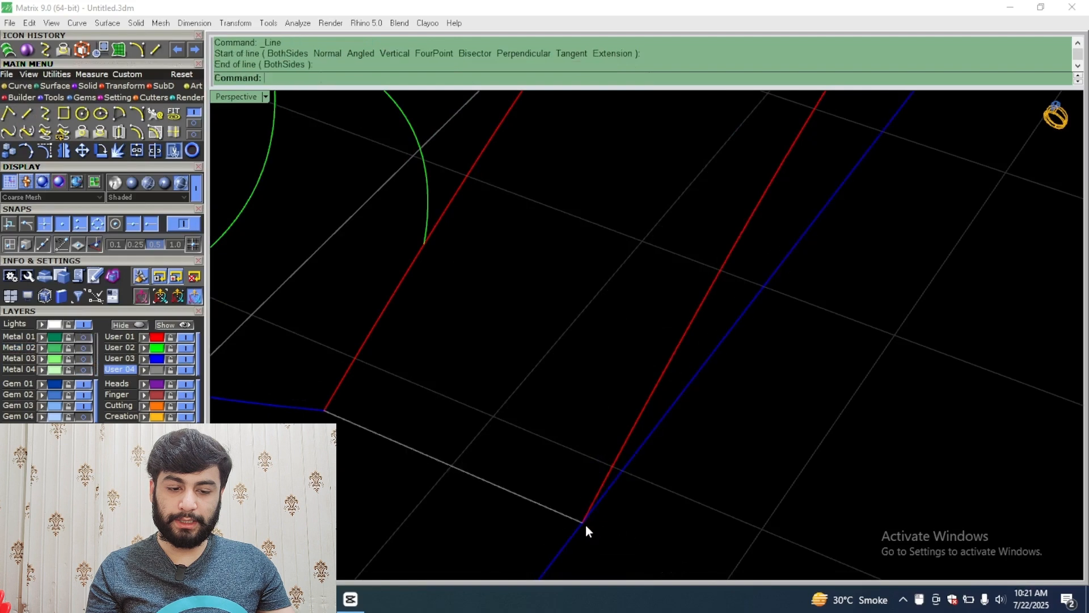
Step: Show the metal layers and pipe the short connecting line on Metal 02 with flat caps and a 0.5 diameter
drag(437, 529, 437, 529)
click(96, 349)
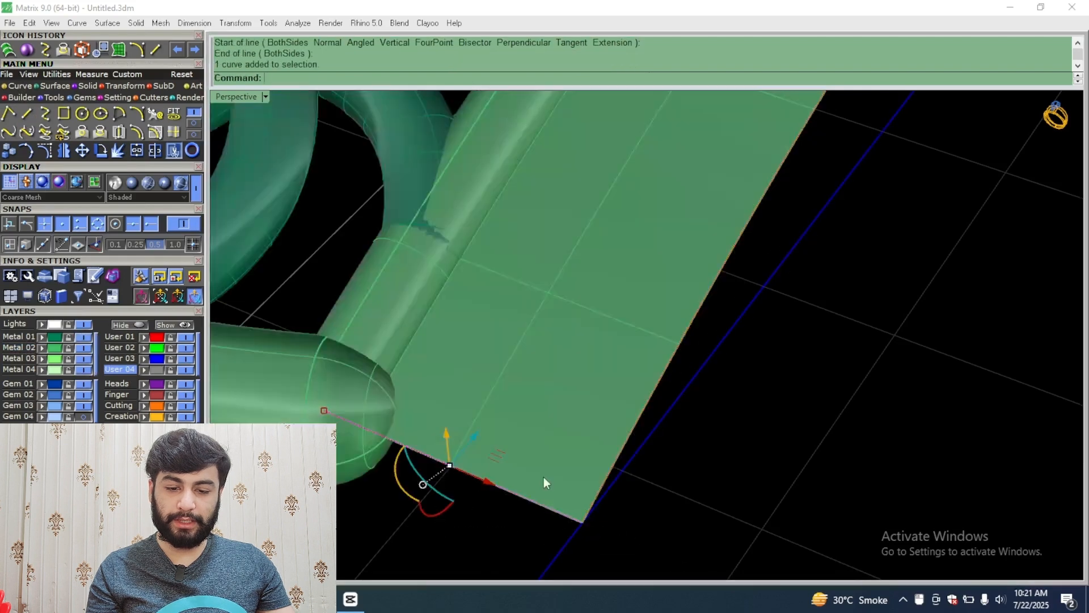
middle_click(397, 314)
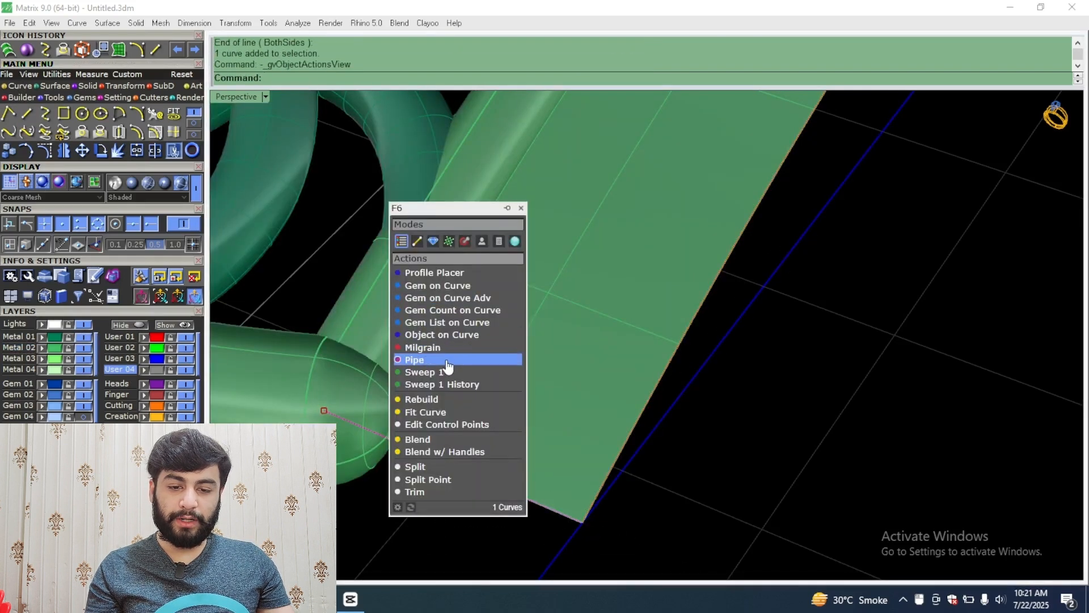
click(448, 361)
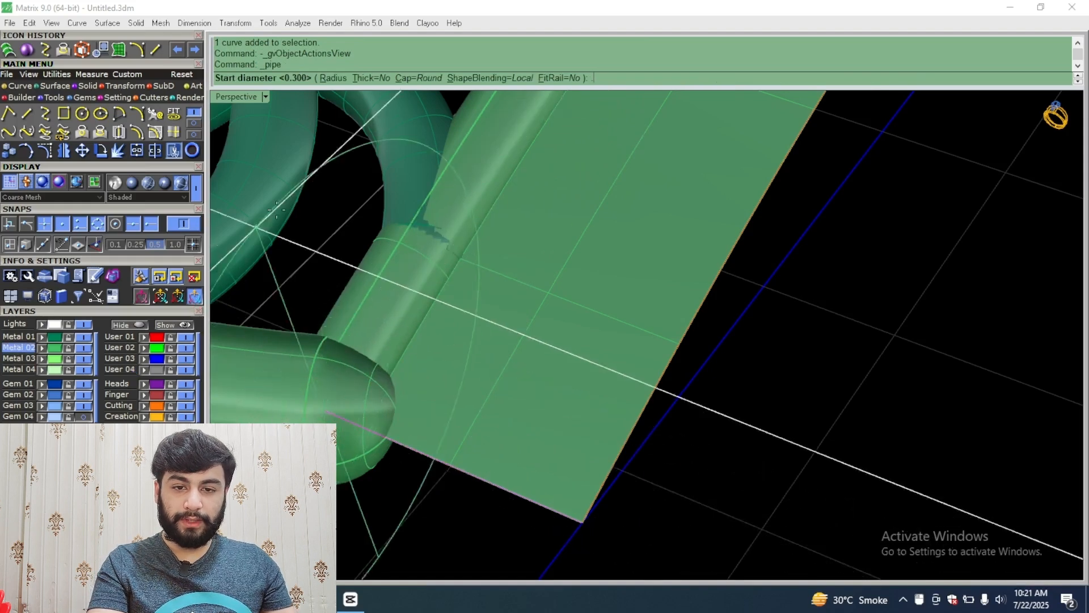
click(429, 78)
click(316, 78)
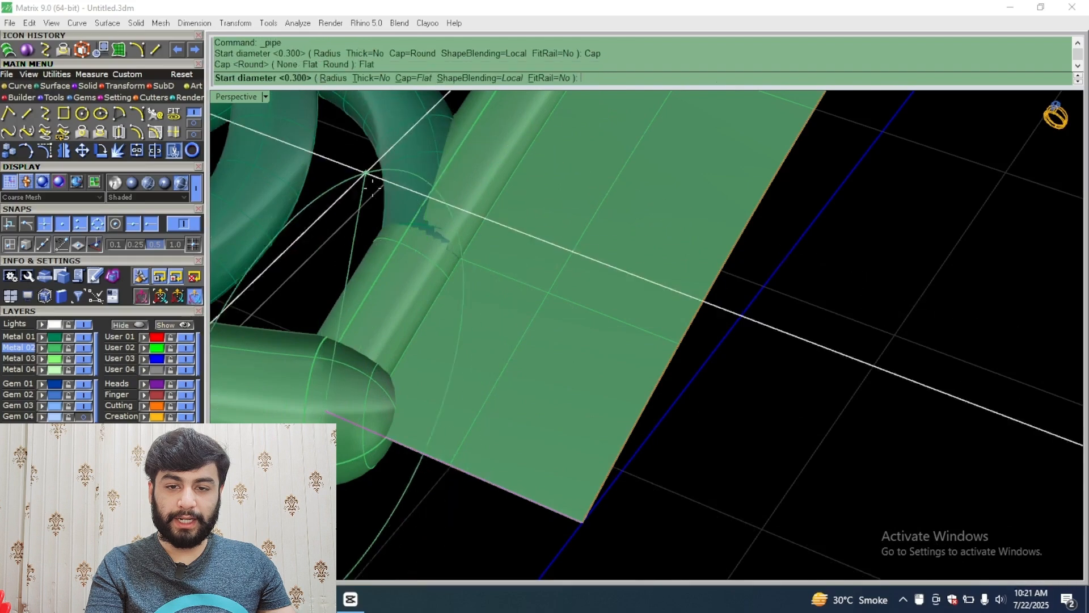
key(Return)
key(Return)
key(Return)
scroll(397, 176, down, 5)
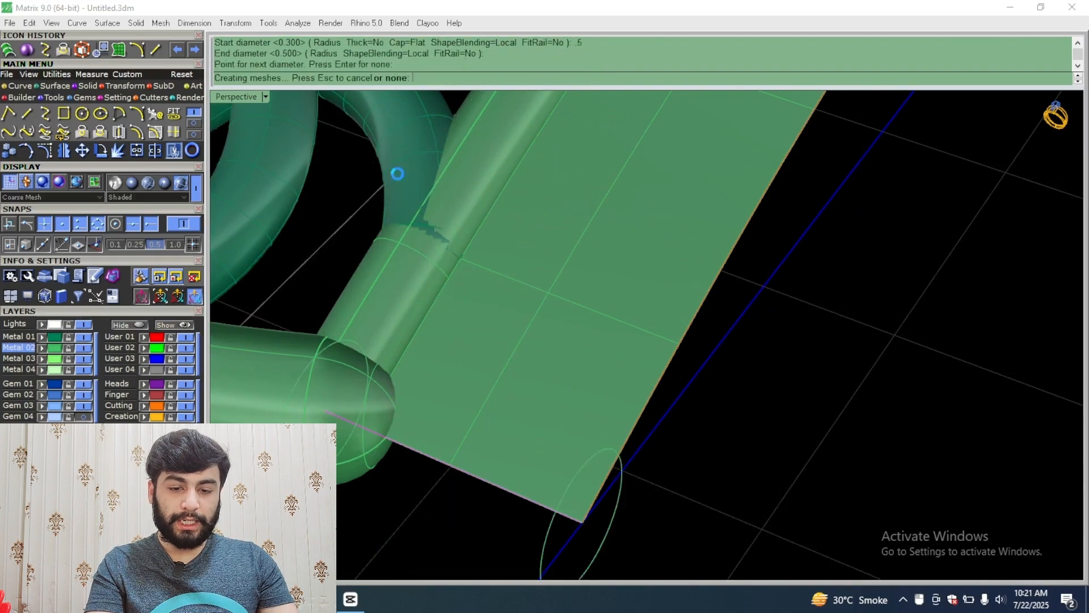
Step: Try to mirror the short end pipe across the X axis from the origin
right_drag(606, 309, 692, 258)
scroll(622, 323, up, 3)
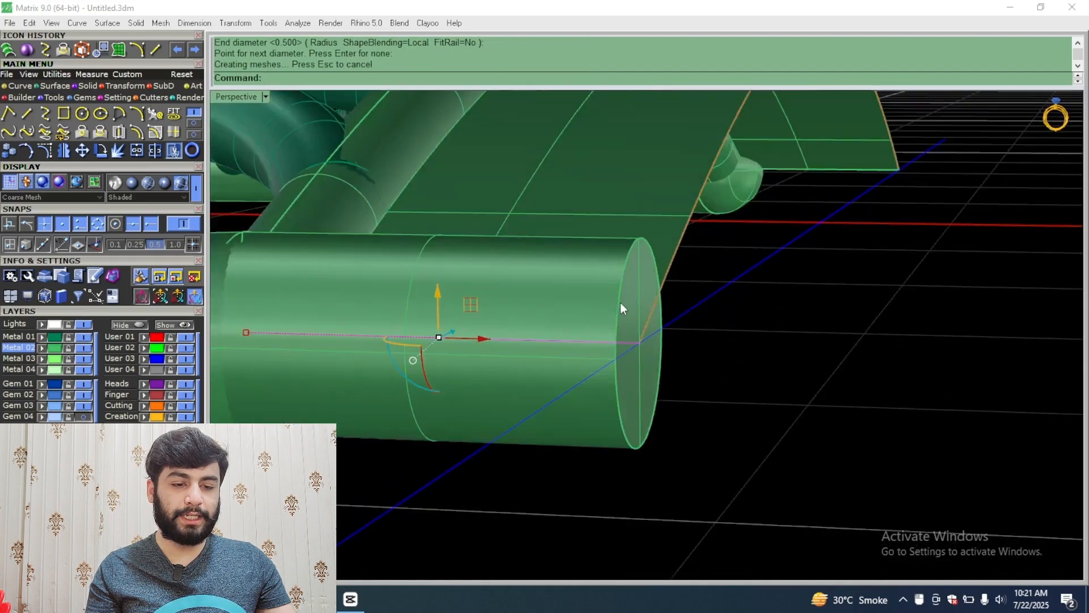
scroll(624, 321, down, 6)
right_drag(629, 322, 660, 424)
click(661, 424)
click(602, 425)
scroll(579, 427, down, 4)
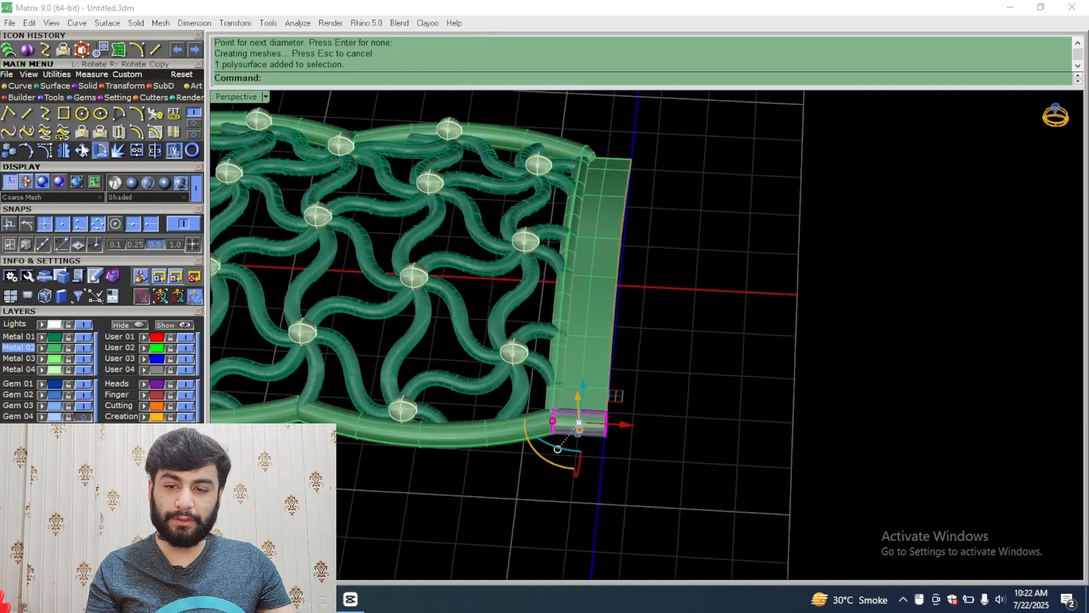
right_click(72, 148)
click(815, 296)
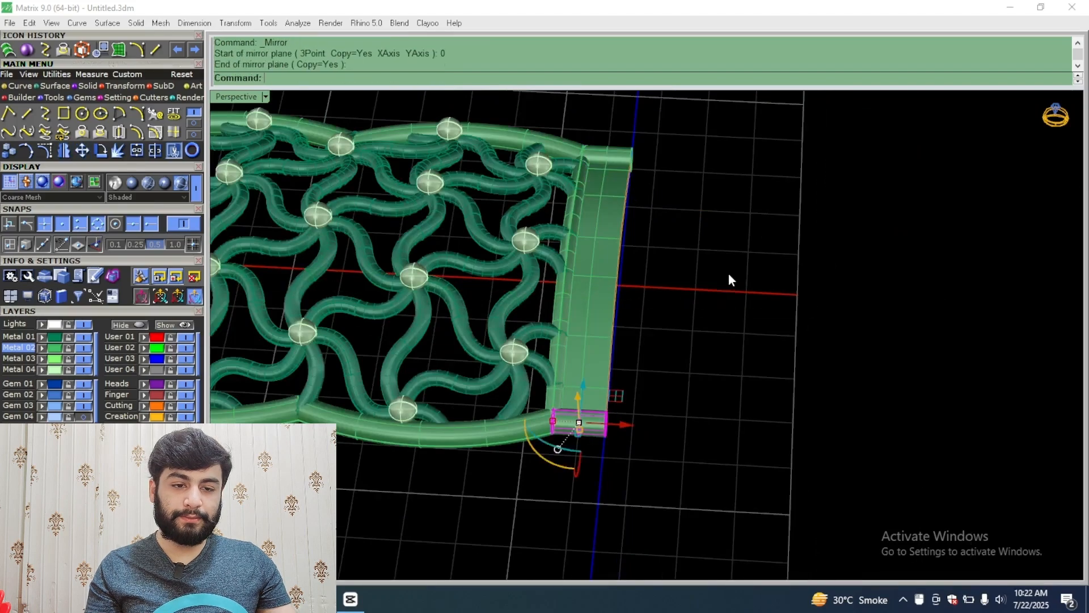
key(ctrl+z)
Step: Mirror the short end pipe and its centre line across the X axis, leaving the band surface out of the selection
scroll(585, 435, up, 3)
ctrl+click(570, 339)
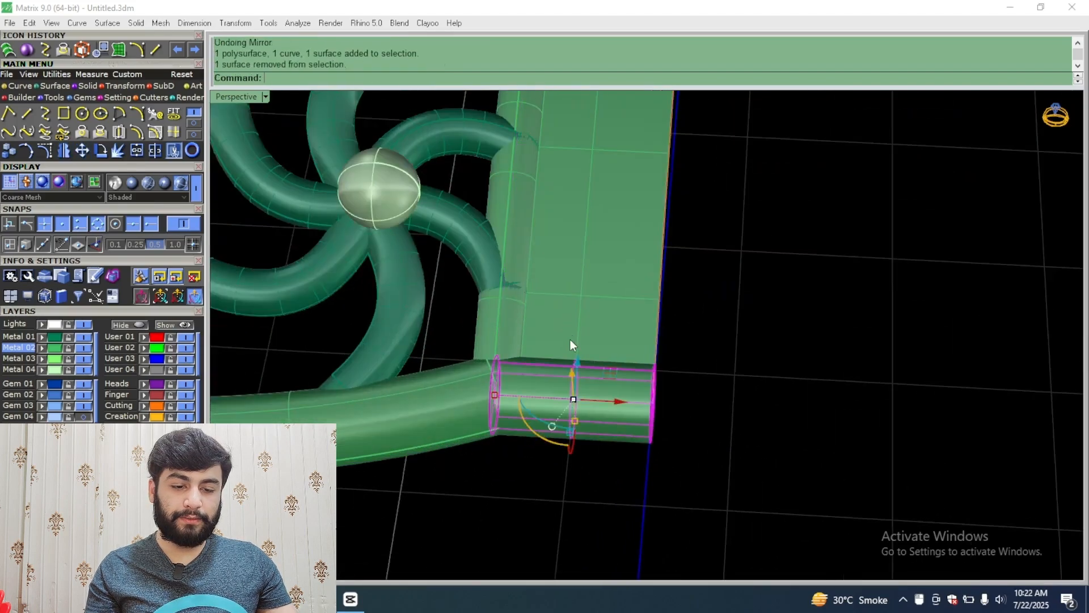
scroll(570, 342, down, 4)
right_click(63, 152)
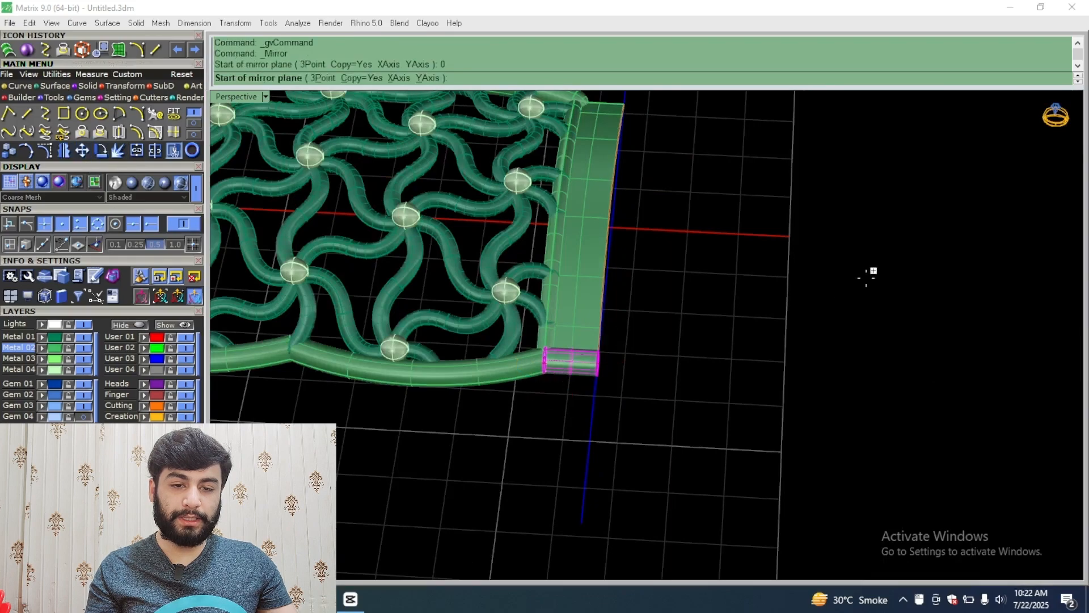
click(834, 243)
key(Escape)
Step: Offset the lofted band surface upward by 0.5 as a solid
scroll(579, 172, up, 4)
right_drag(578, 173, 527, 292)
click(497, 382)
right_drag(497, 383, 377, 317)
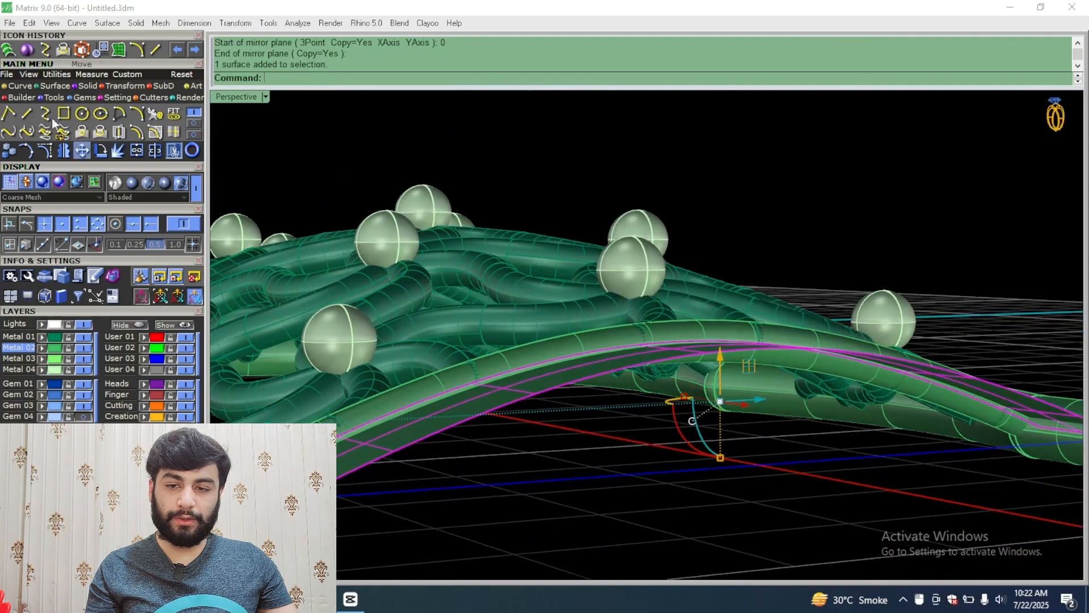
click(57, 86)
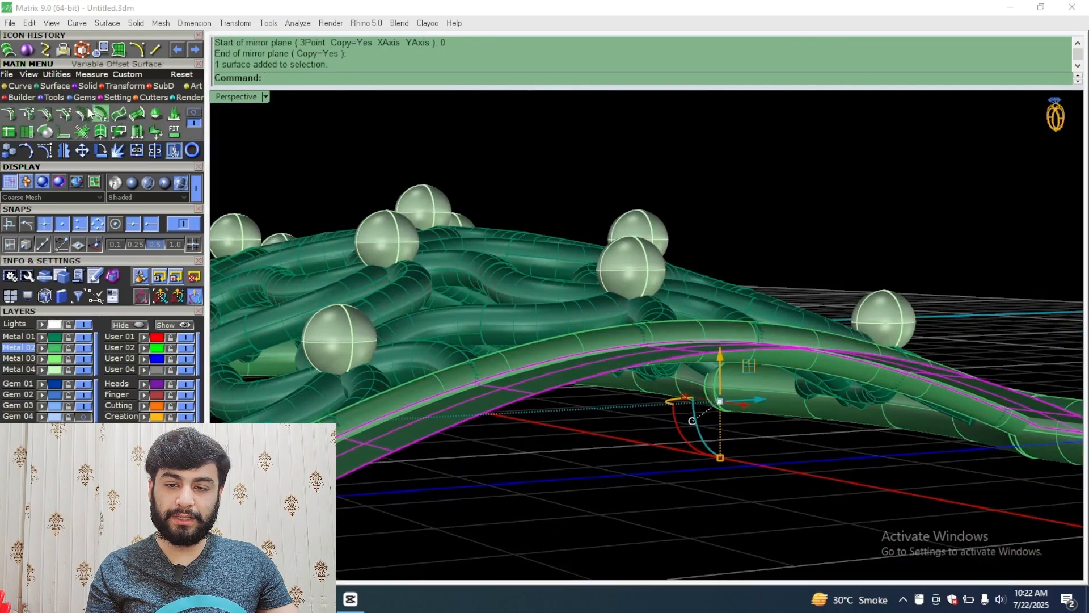
click(82, 114)
right_drag(662, 303, 683, 430)
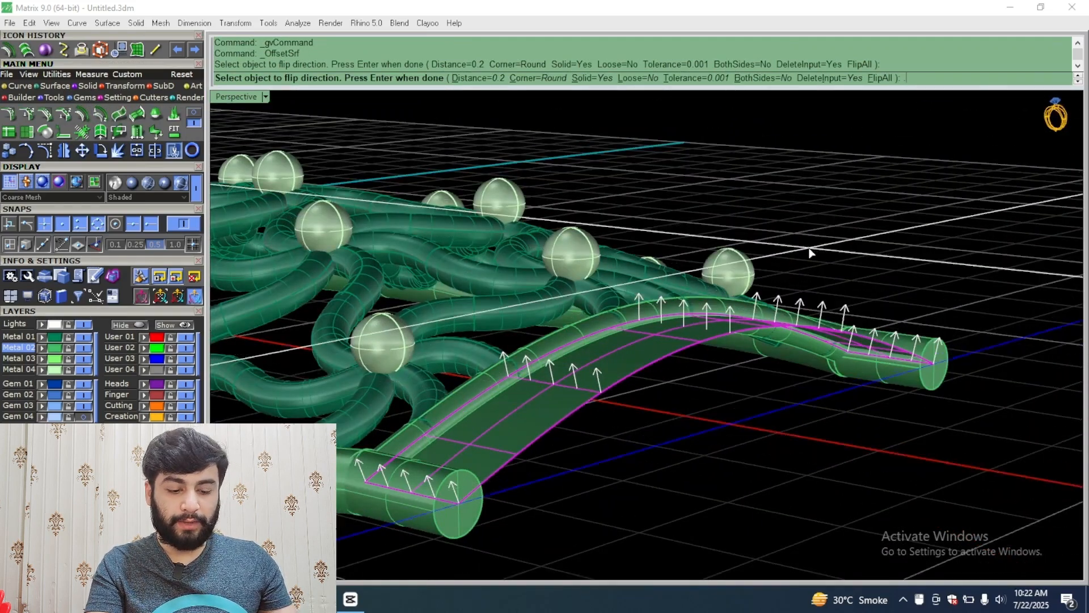
text(.5)
key(Return)
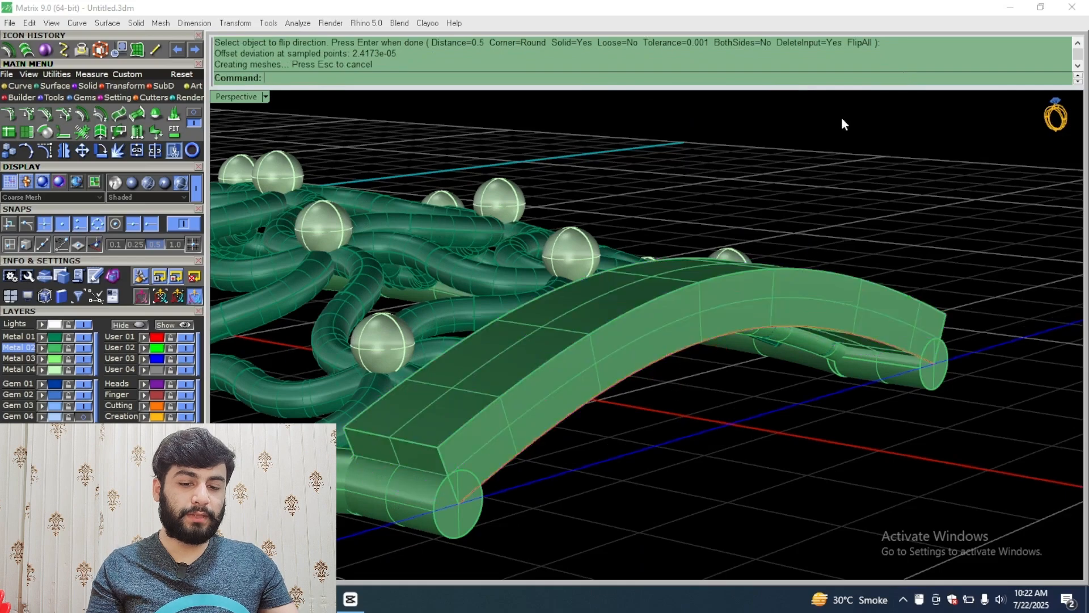
Step: In the Looking Down view, group all parts of the section, leaving out the blue guide line at the band's outer edge
right_drag(842, 119, 820, 363)
scroll(584, 225, down, 7)
scroll(655, 324, down, 4)
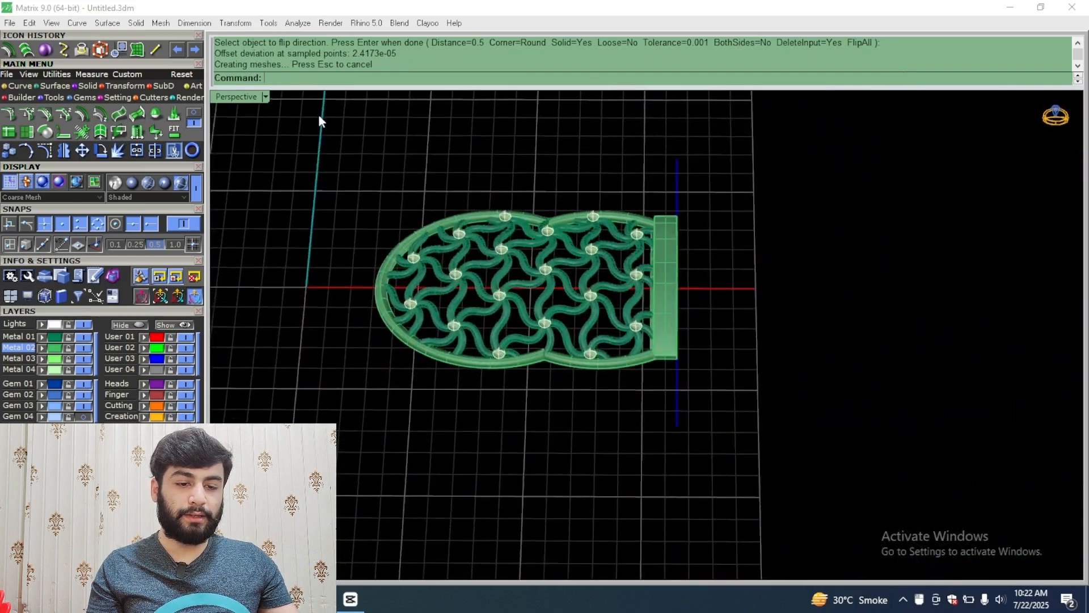
double_click(251, 96)
double_click(250, 97)
scroll(485, 226, down, 15)
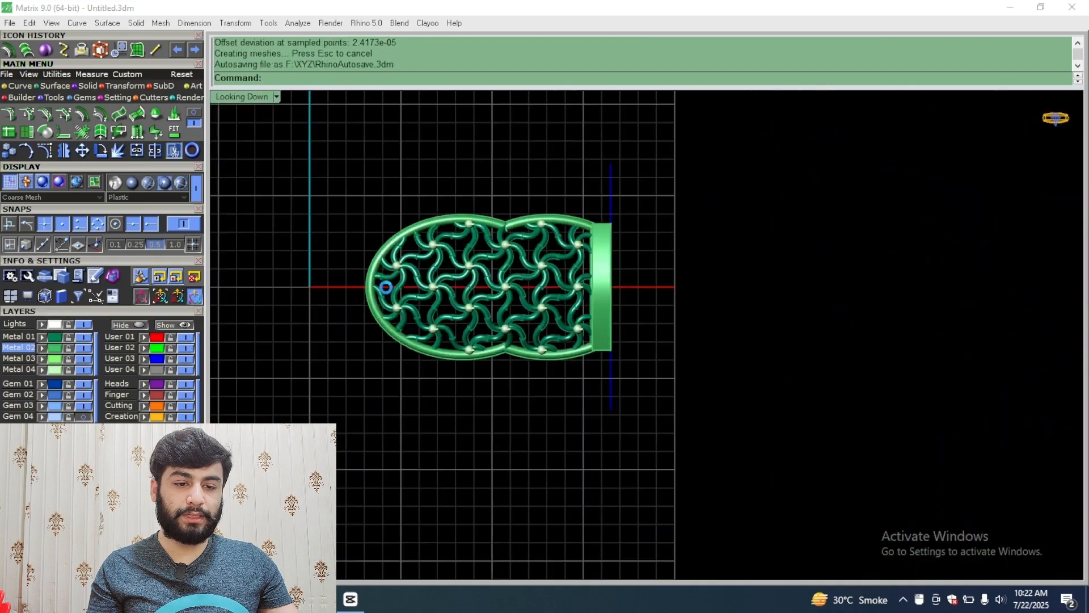
key(ctrl+a)
drag(664, 171, 215, 487)
ctrl+click(607, 182)
scroll(675, 246, down, 3)
key(ctrl+g)
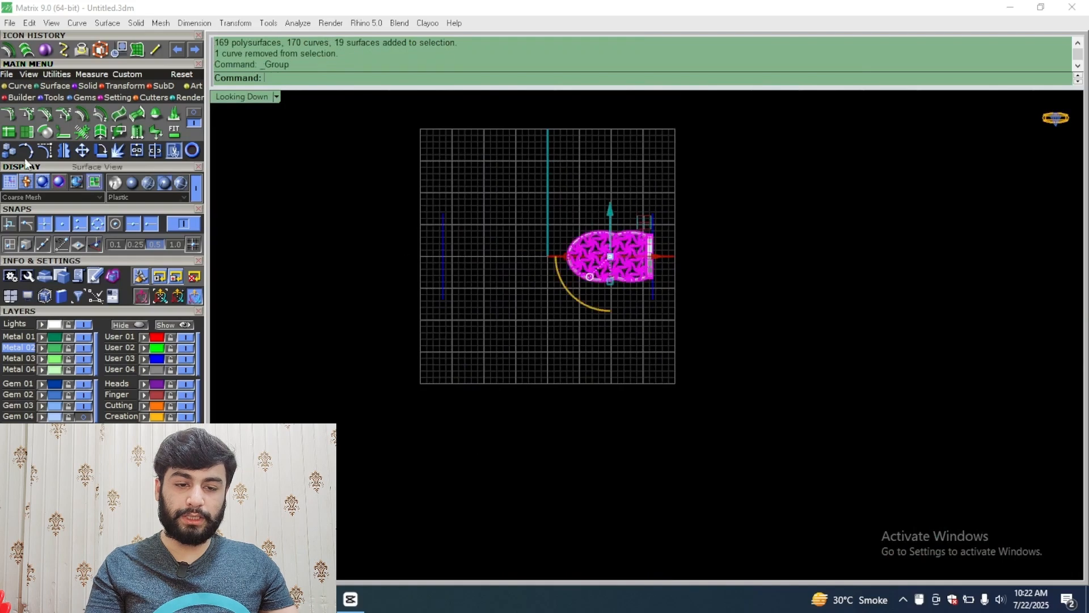
Step: Mirror the grouped section across the Y axis through the origin
click(67, 151)
text(0)
key(Return)
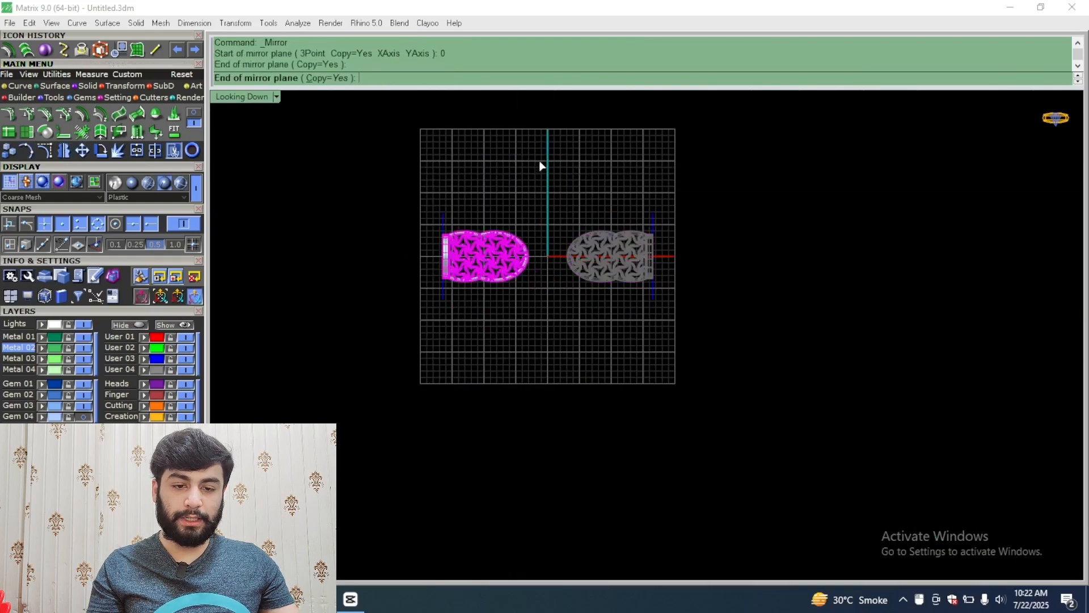
click(542, 166)
Step: Try deleting the two blue guide curves at the outer ends of the mirrored sections
drag(433, 223, 422, 223)
key(Delete)
scroll(550, 264, up, 4)
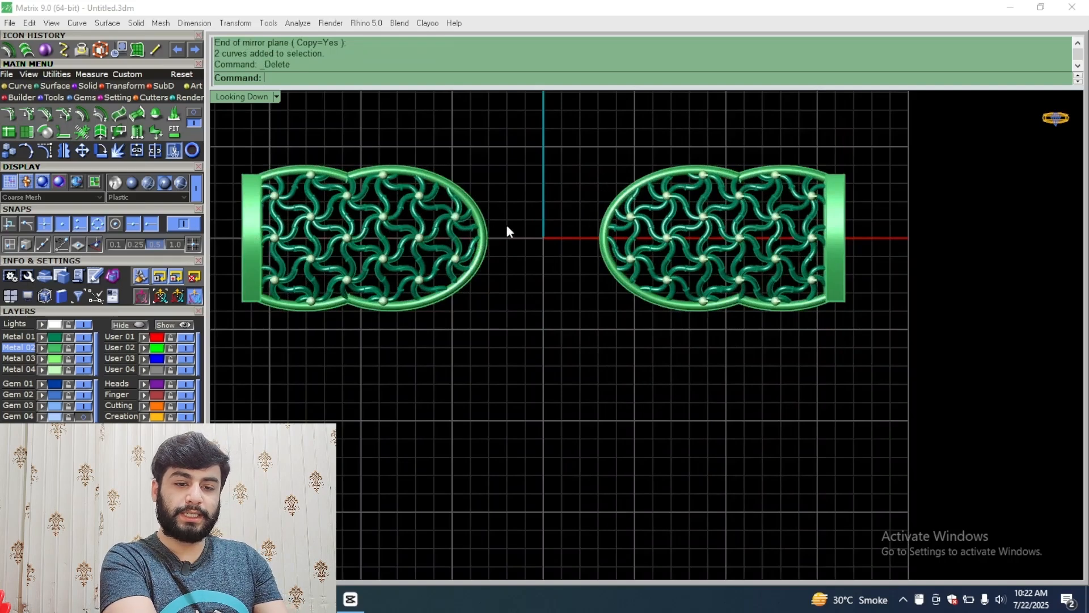
right_drag(507, 227, 503, 267)
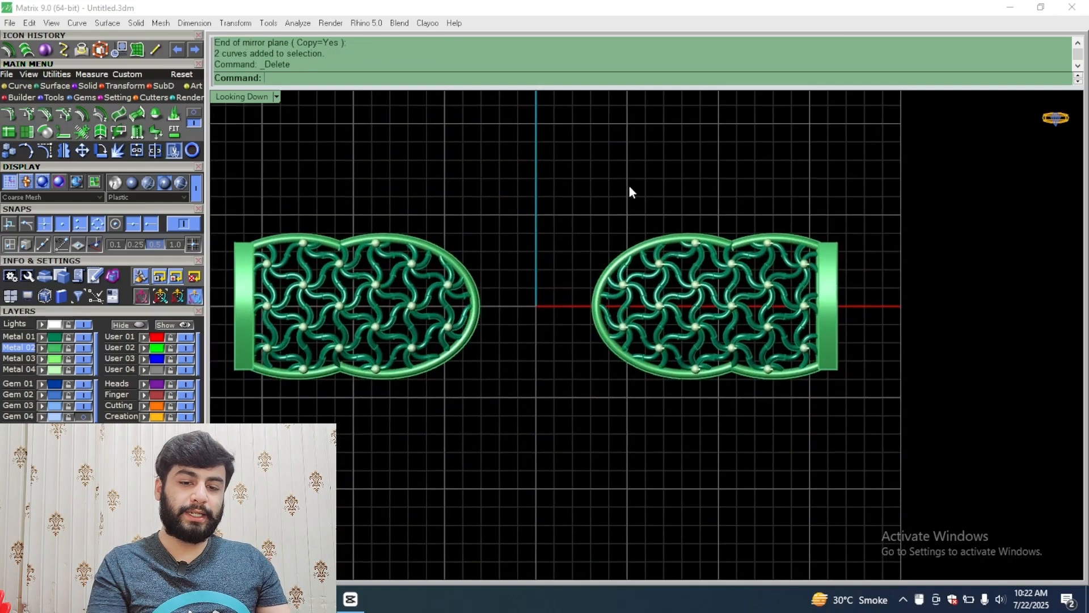
scroll(533, 265, down, 3)
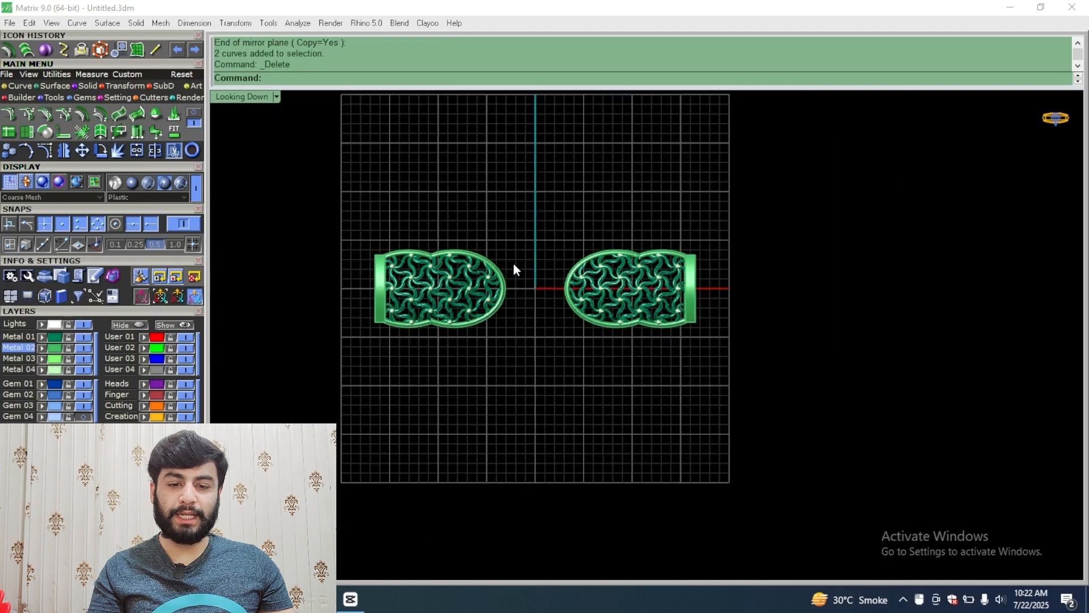
key(ctrl+z)
Step: Examine the outer end of the mirrored section, undoing and redoing the mirror to compare
scroll(720, 242, up, 3)
scroll(720, 242, down, 3)
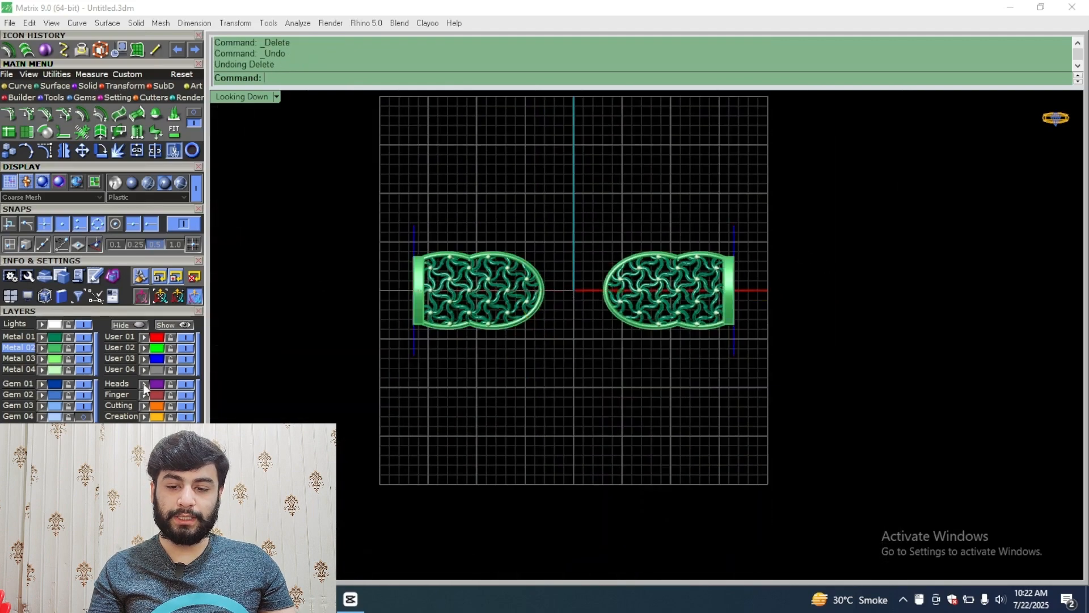
scroll(416, 296, up, 4)
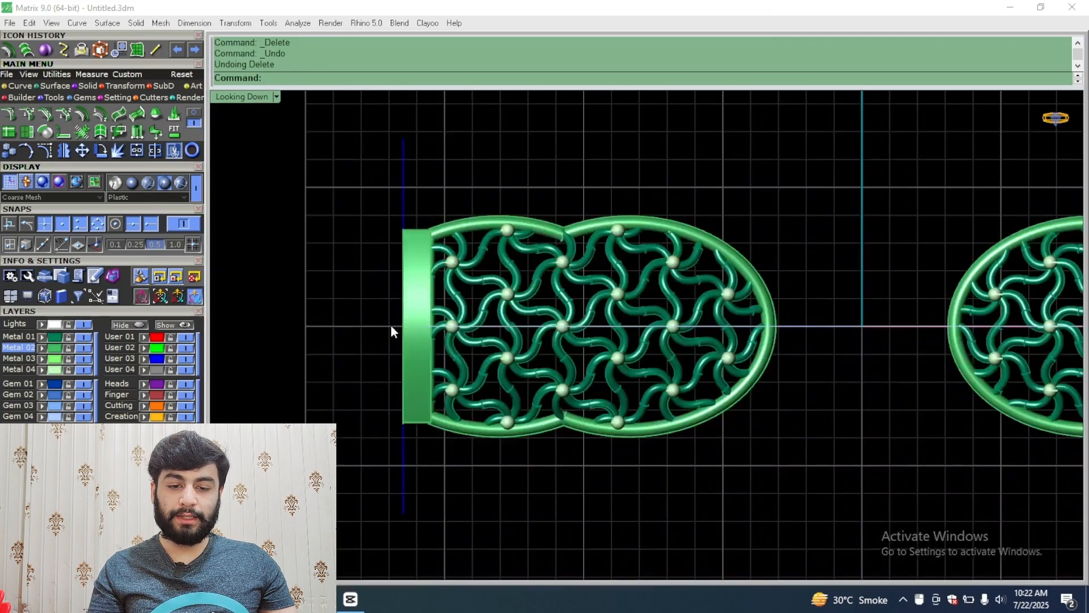
scroll(406, 333, up, 5)
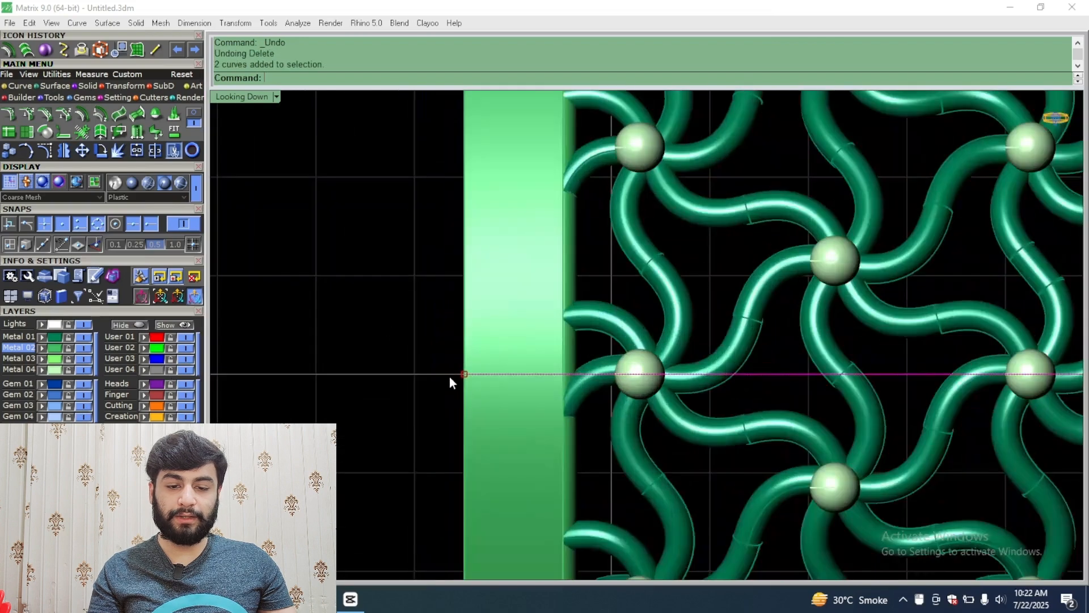
scroll(396, 333, down, 8)
scroll(381, 327, down, 3)
key(ctrl+z)
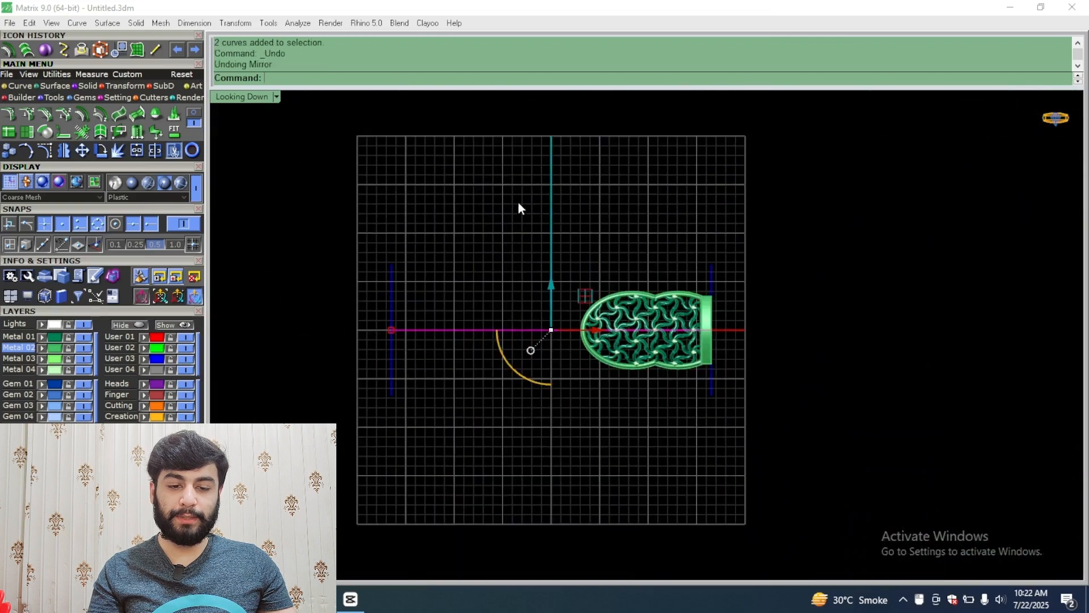
key(ctrl+y)
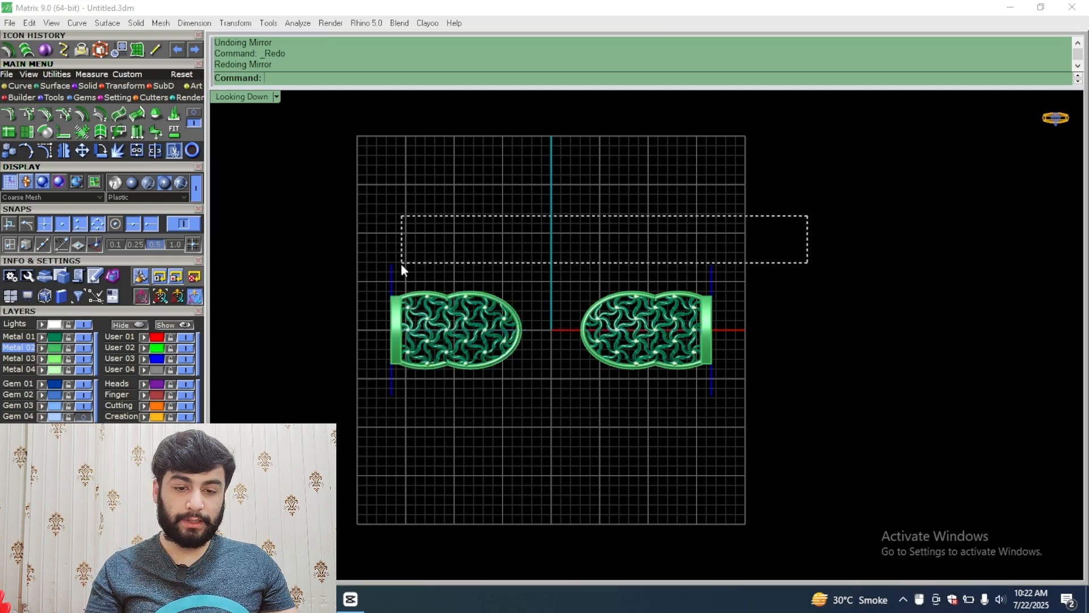
Step: Restore the blue guide curves after a trial deletion and hide the Gem 03 layer instead
drag(380, 271, 381, 272)
scroll(596, 308, up, 3)
key(Delete)
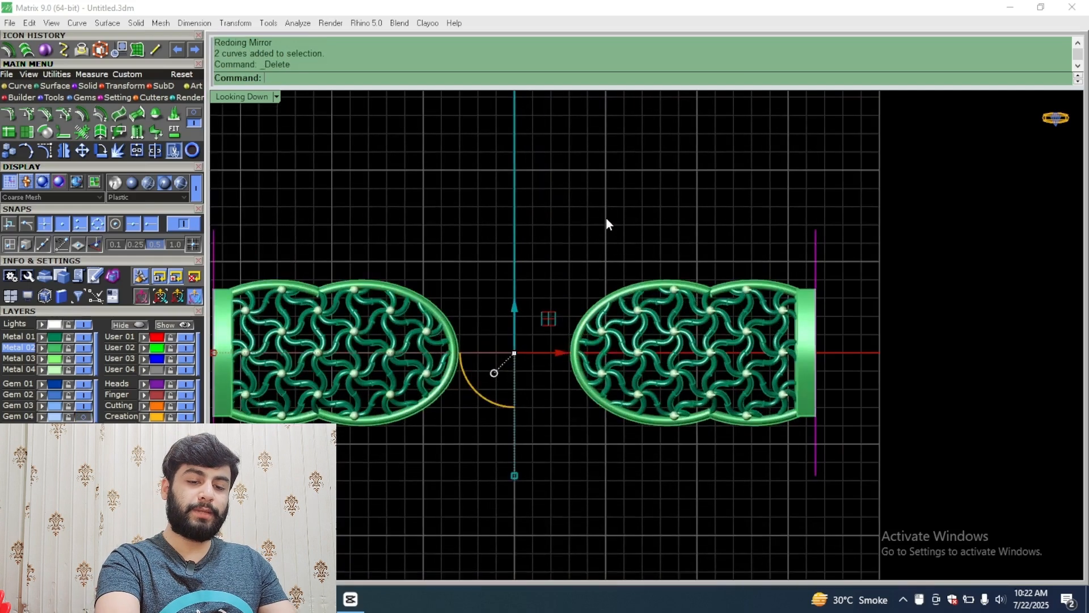
key(ctrl+z)
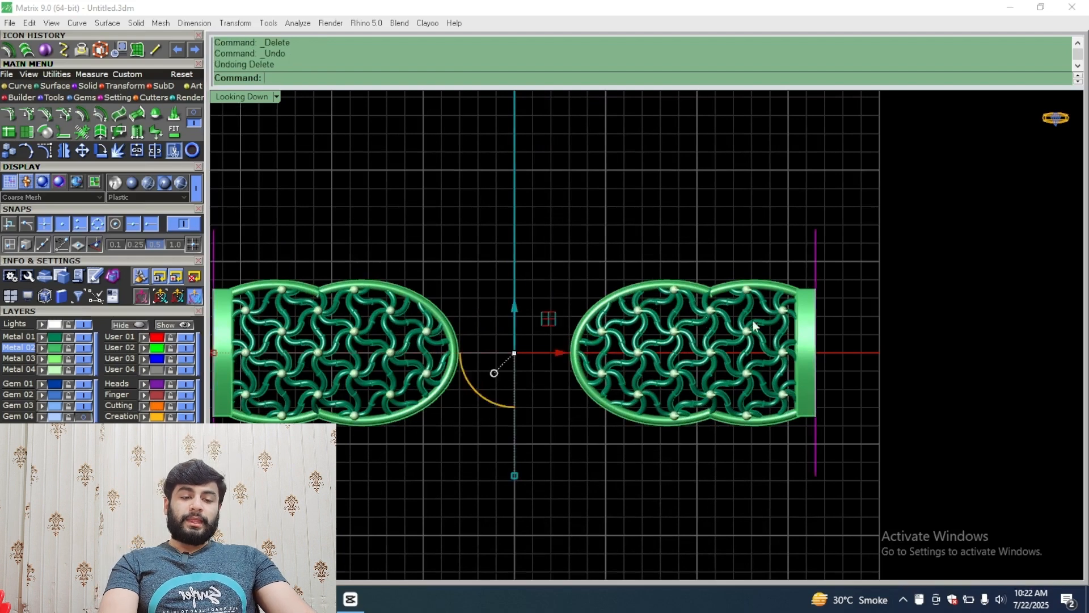
click(83, 405)
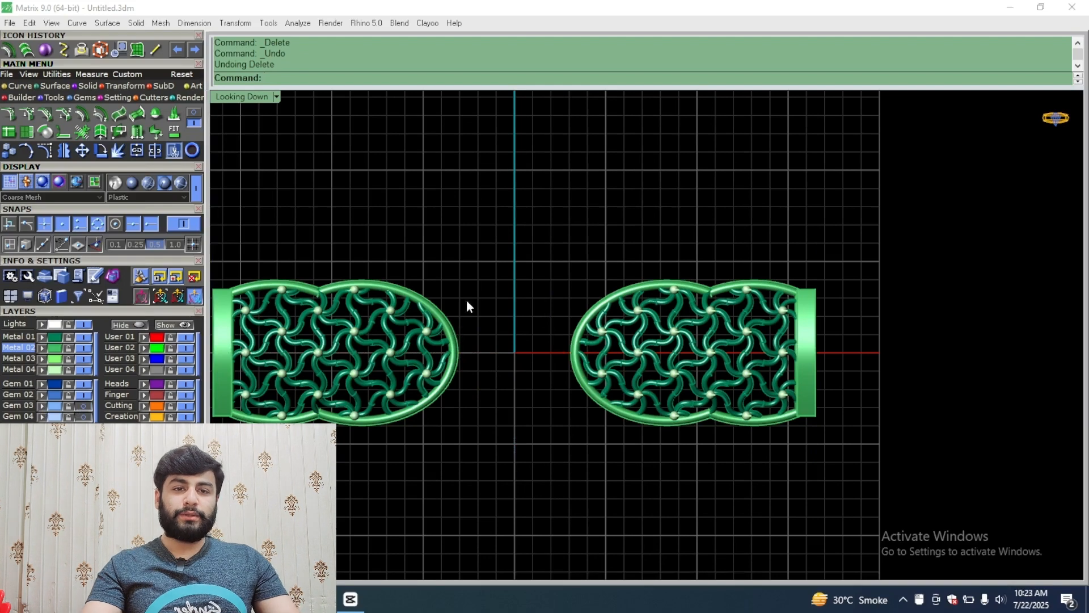
Step: Draw a circle of diameter 2 centred on the origin on the User 01 layer
scroll(440, 321, up, 3)
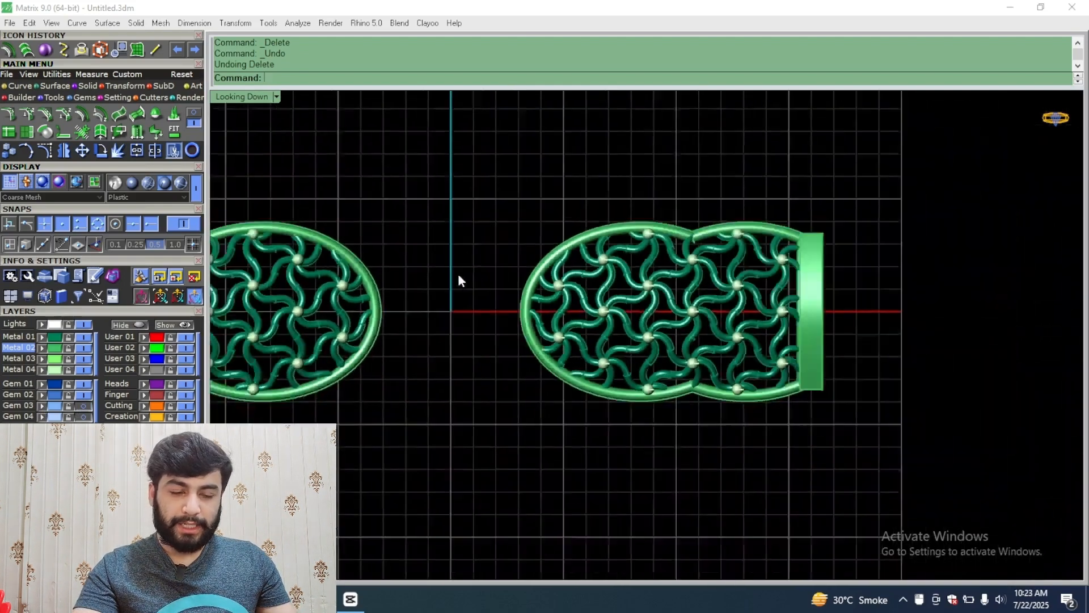
right_drag(433, 314, 416, 391)
click(18, 87)
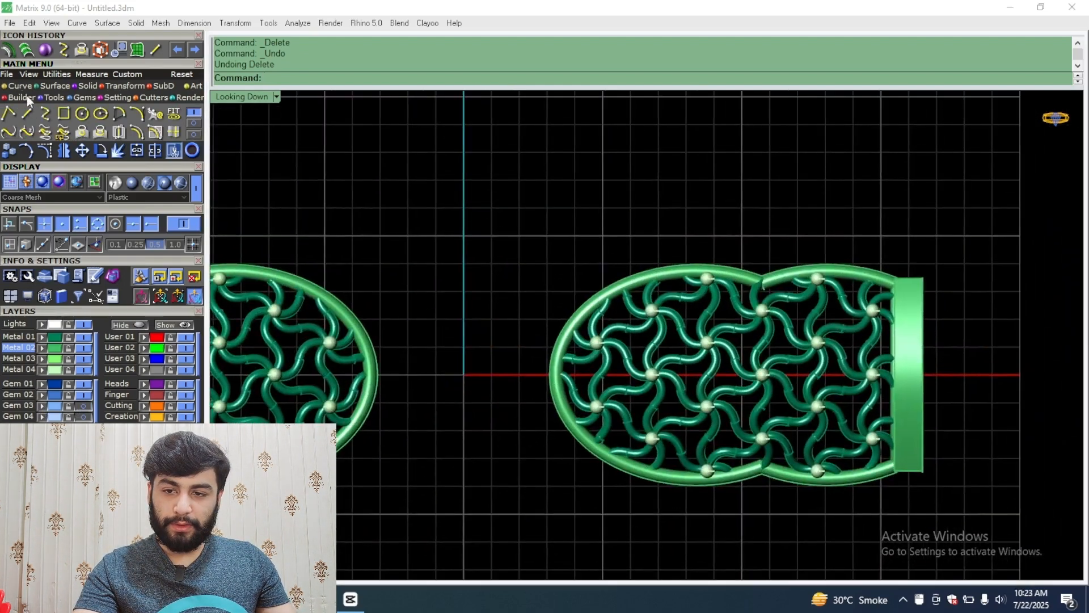
right_drag(452, 290, 477, 282)
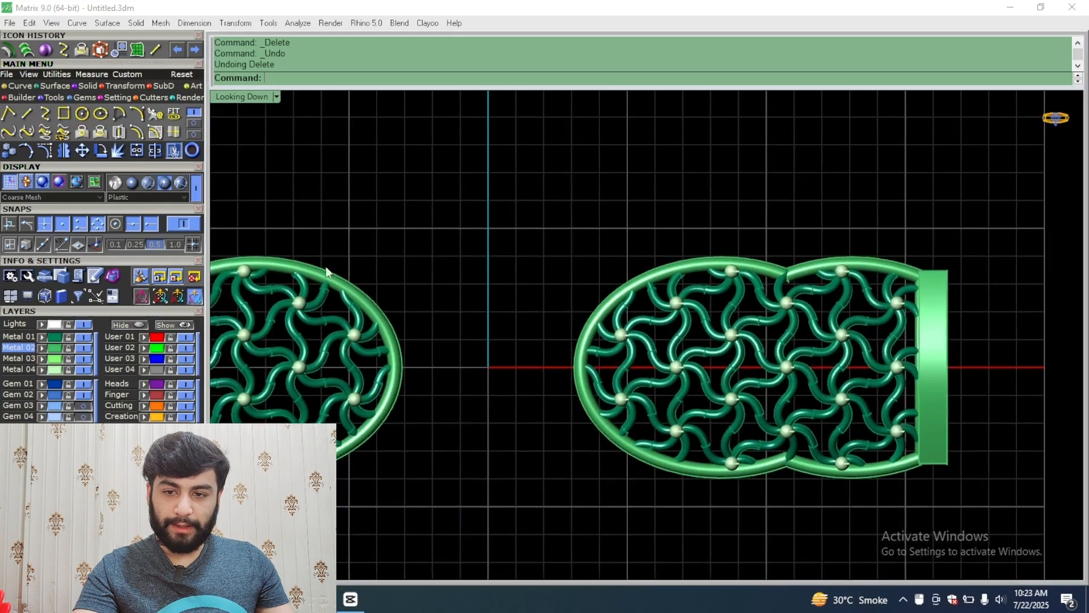
click(84, 115)
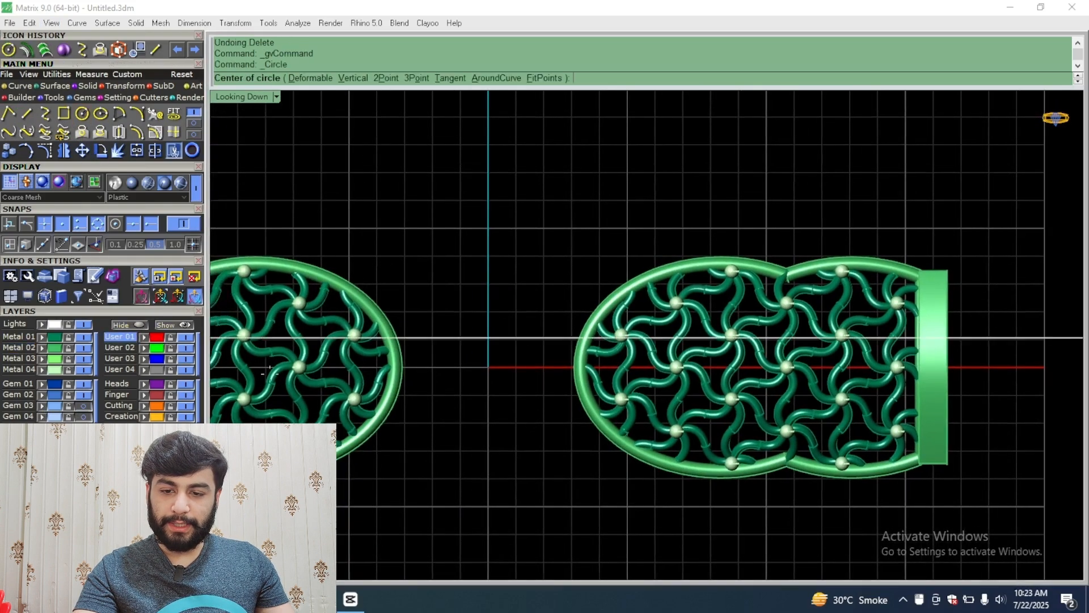
click(488, 367)
scroll(504, 343, up, 3)
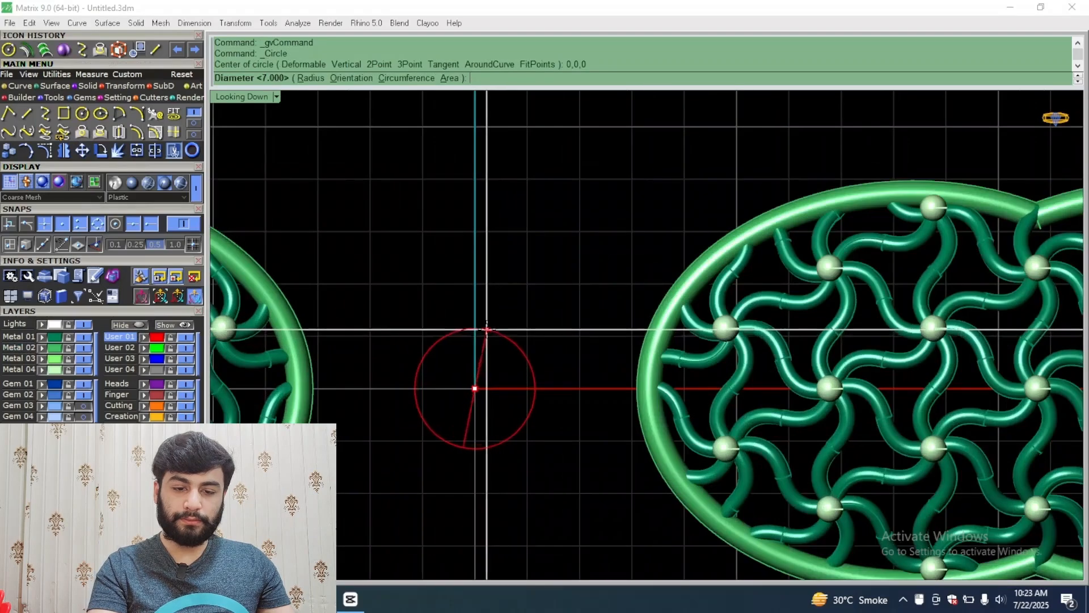
text(2)
key(Return)
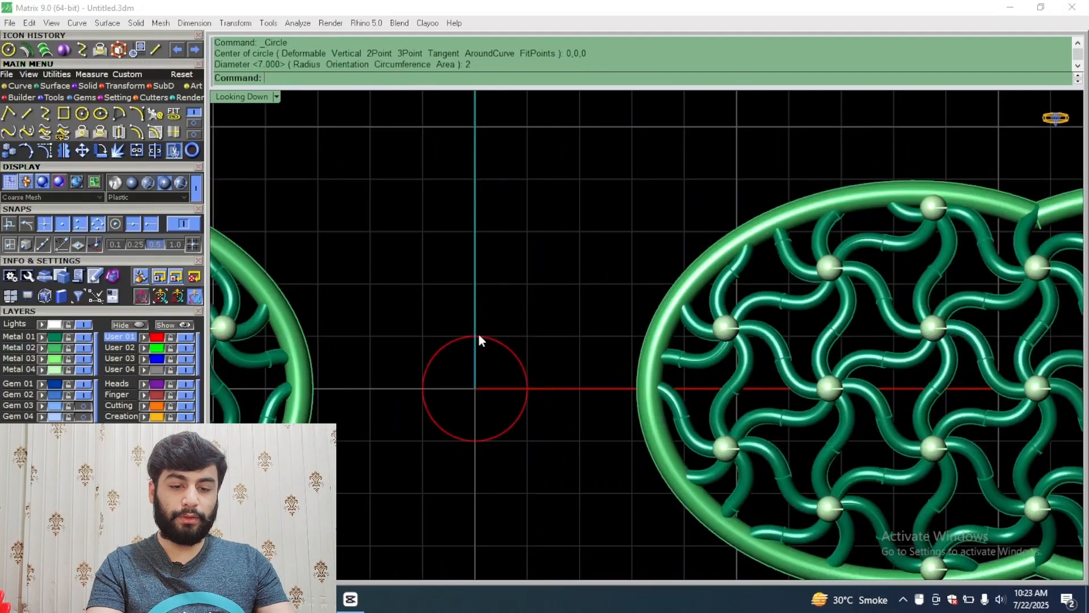
Step: Offset the central circle outward by 0.35
click(479, 333)
scroll(475, 445, up, 2)
right_drag(476, 445, 510, 376)
scroll(506, 352, down, 2)
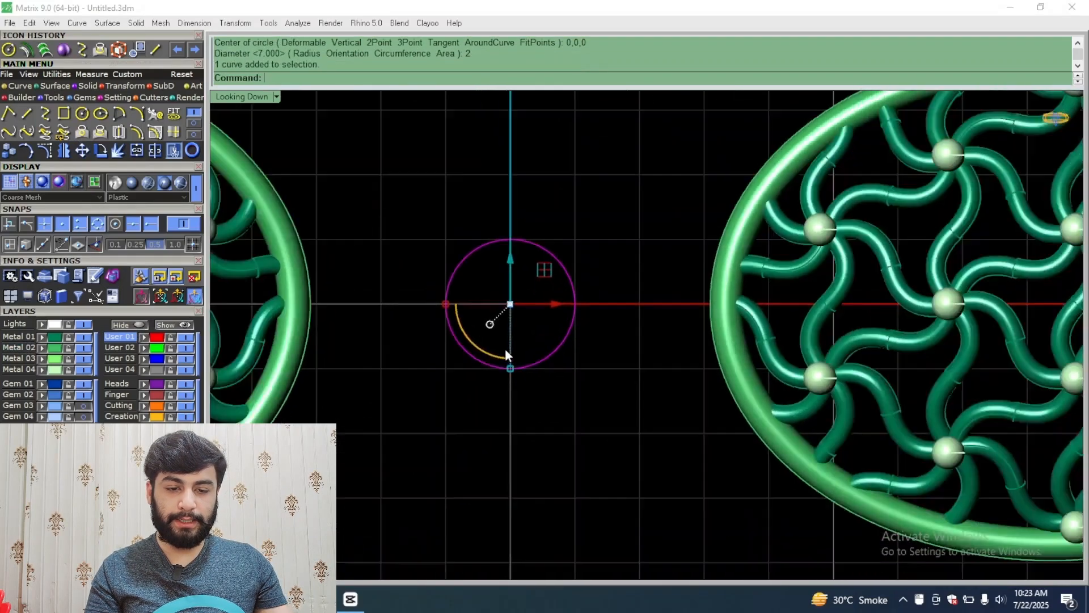
scroll(491, 311, up, 4)
right_drag(491, 311, 456, 388)
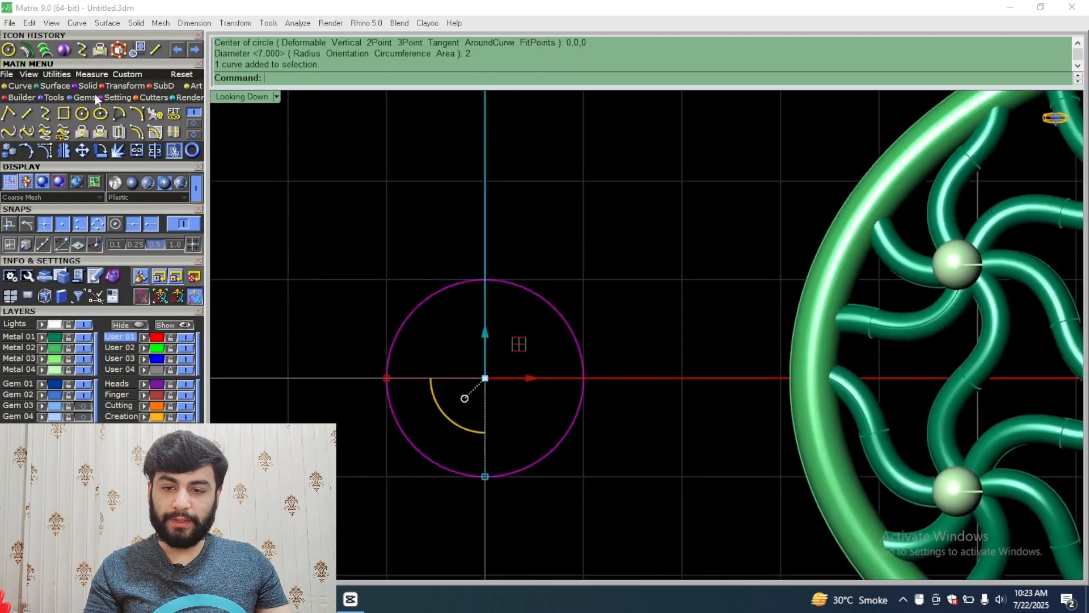
click(26, 132)
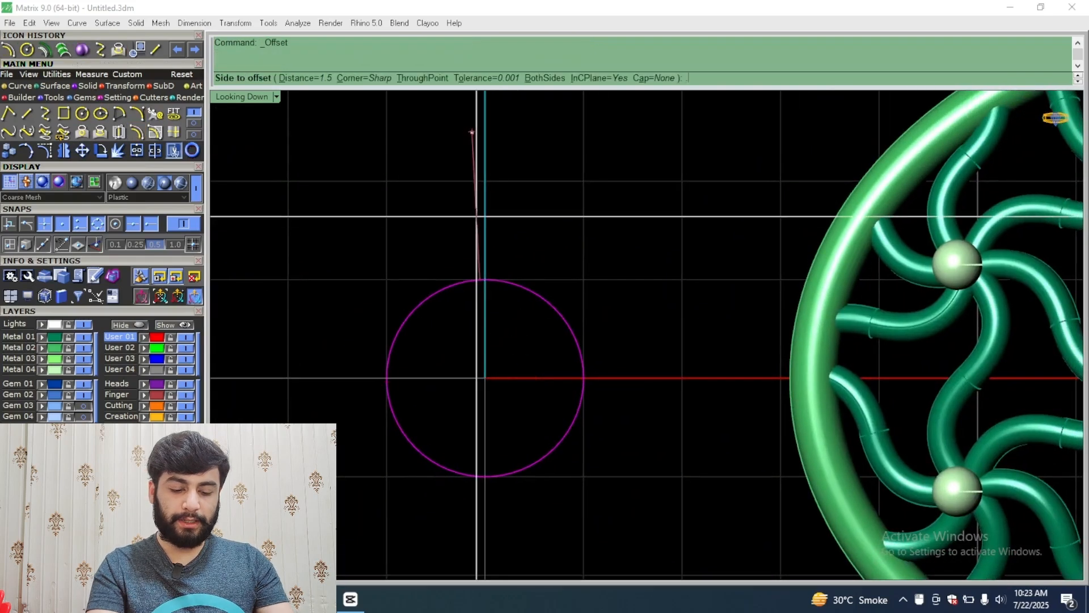
text(.35)
key(Return)
click(476, 216)
Step: Start a Milgrain bead row on the outer offset circle and set the bead direction to Down
scroll(478, 254, down, 3)
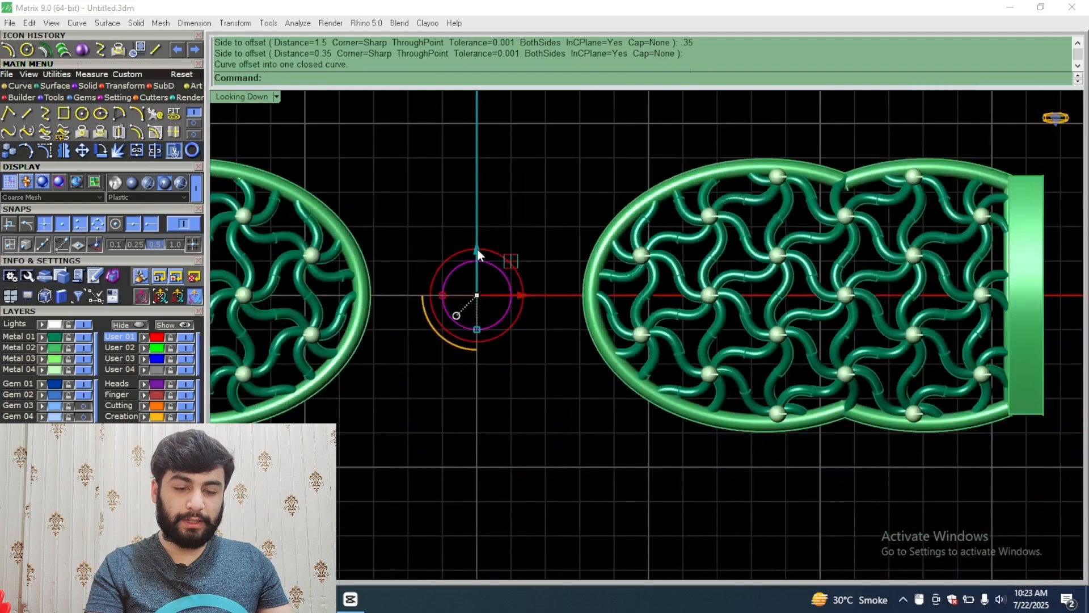
click(453, 250)
key(F6)
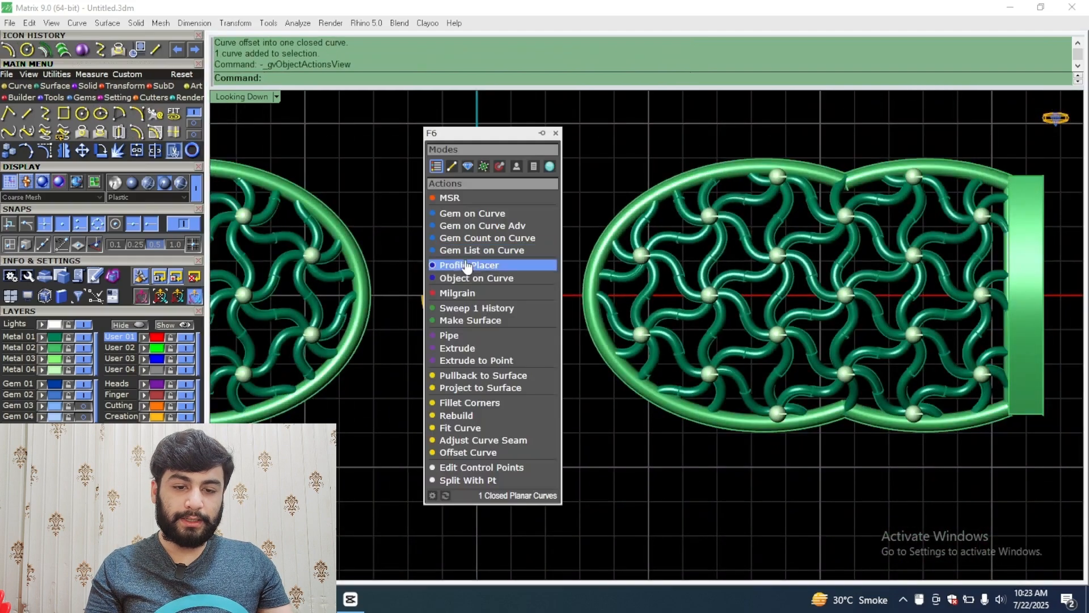
click(470, 292)
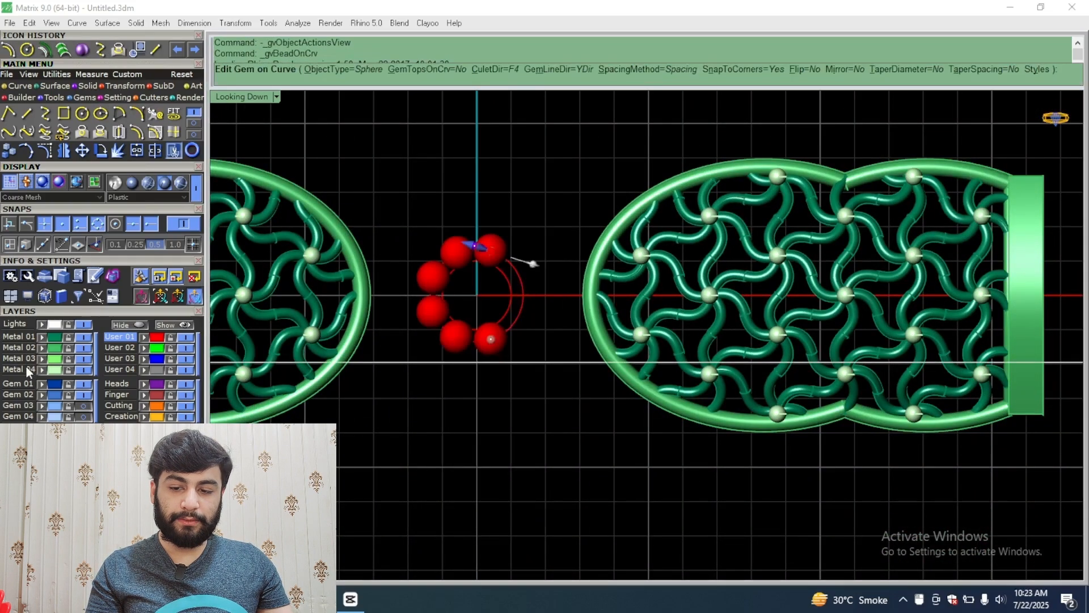
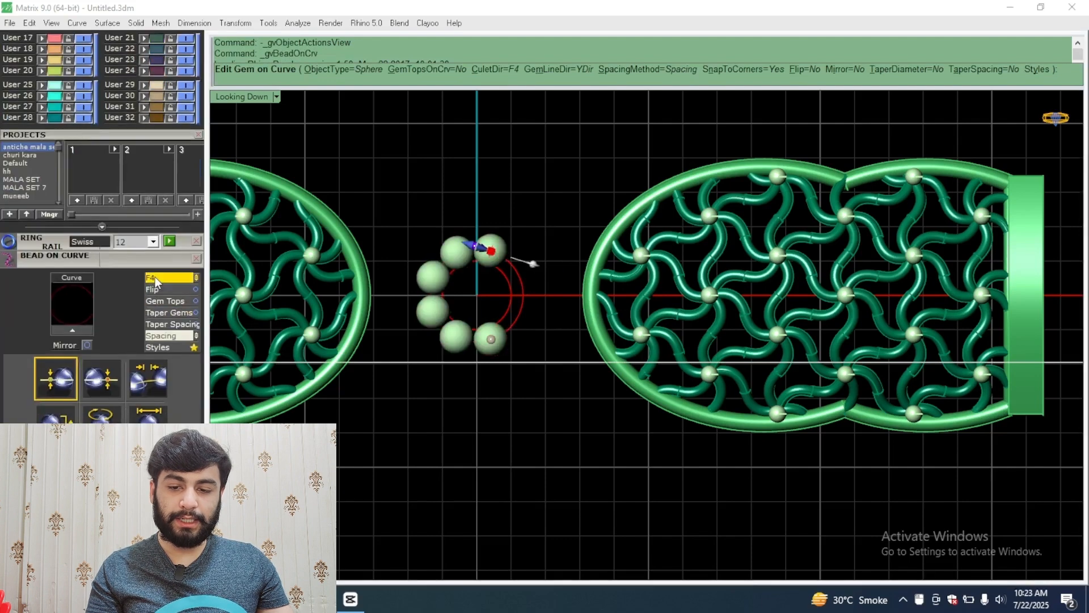
drag(155, 270, 162, 145)
click(162, 147)
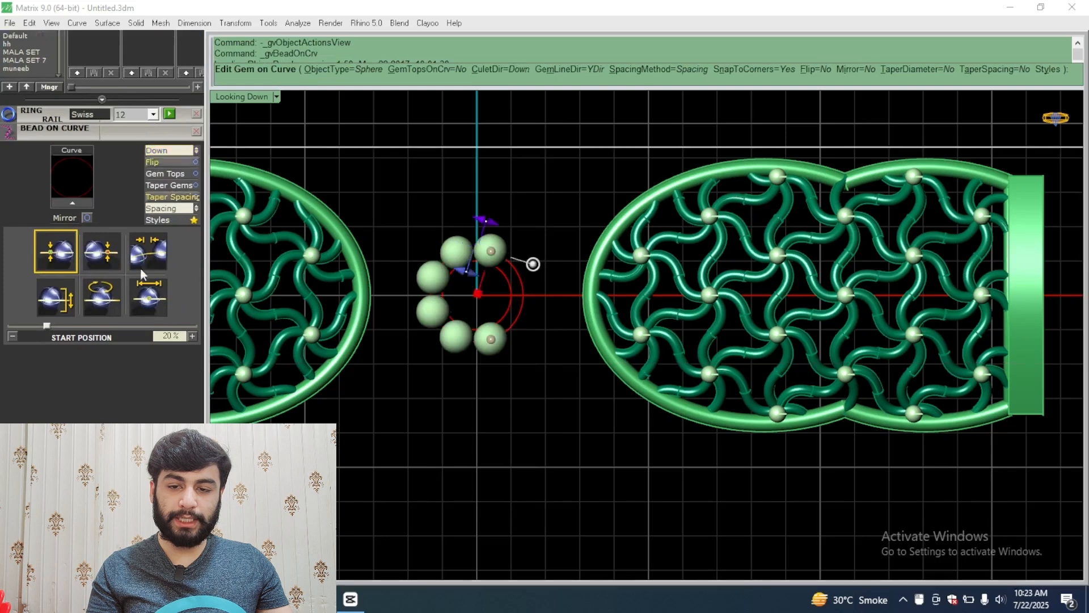
Step: Set the bead start size to 0.5 mm and the spacing to 0 mm
click(135, 299)
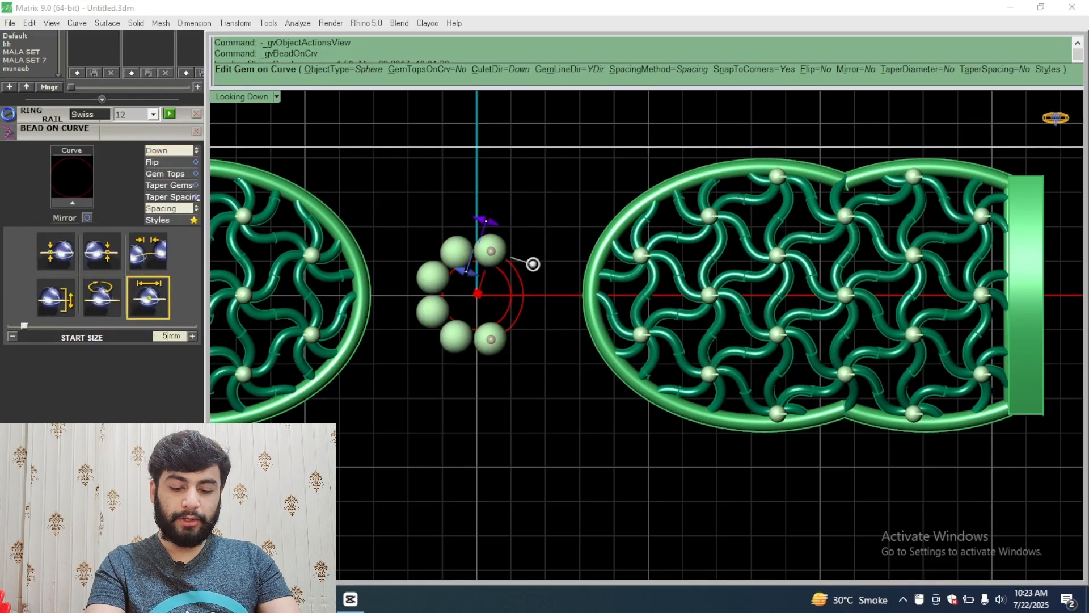
key(Return)
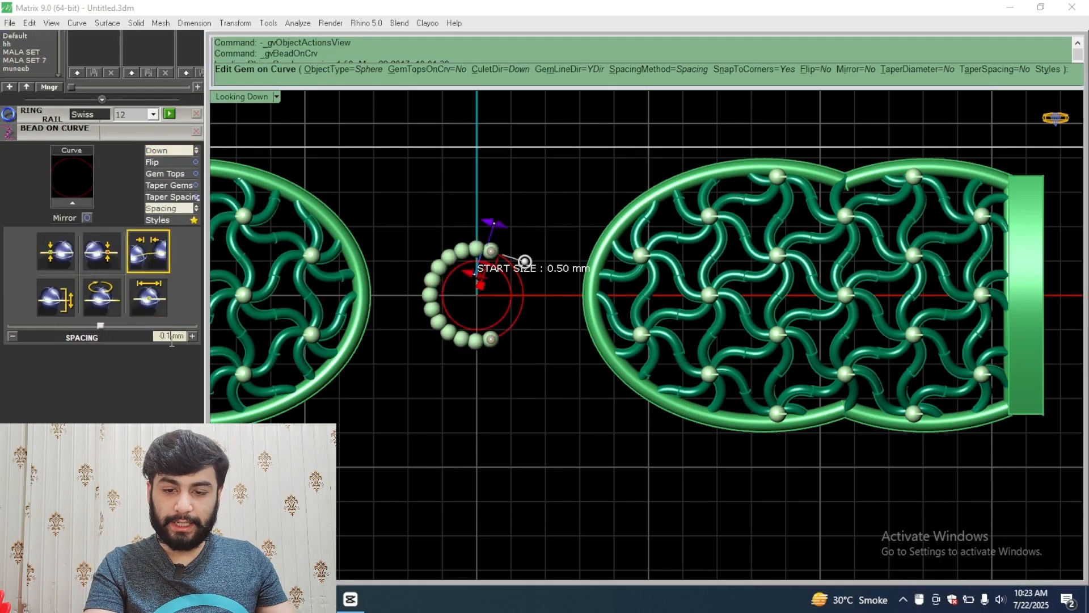
text(0)
key(Return)
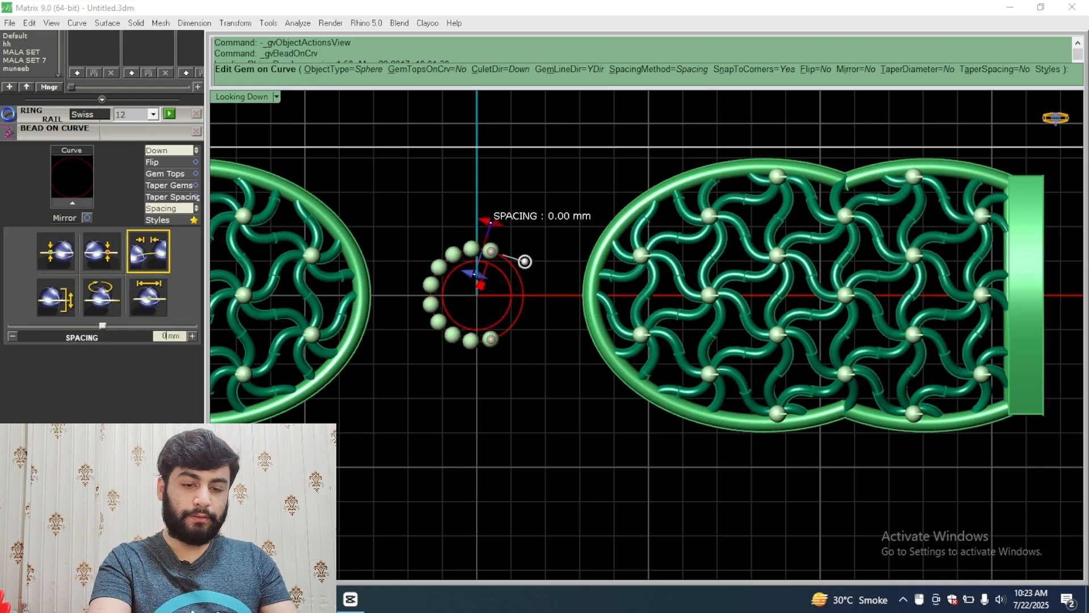
Step: Extend the start and end of the bead row to fill the whole circle and finish the beads
scroll(462, 274, up, 5)
drag(463, 274, 427, 295)
drag(463, 542, 440, 315)
right_click(439, 316)
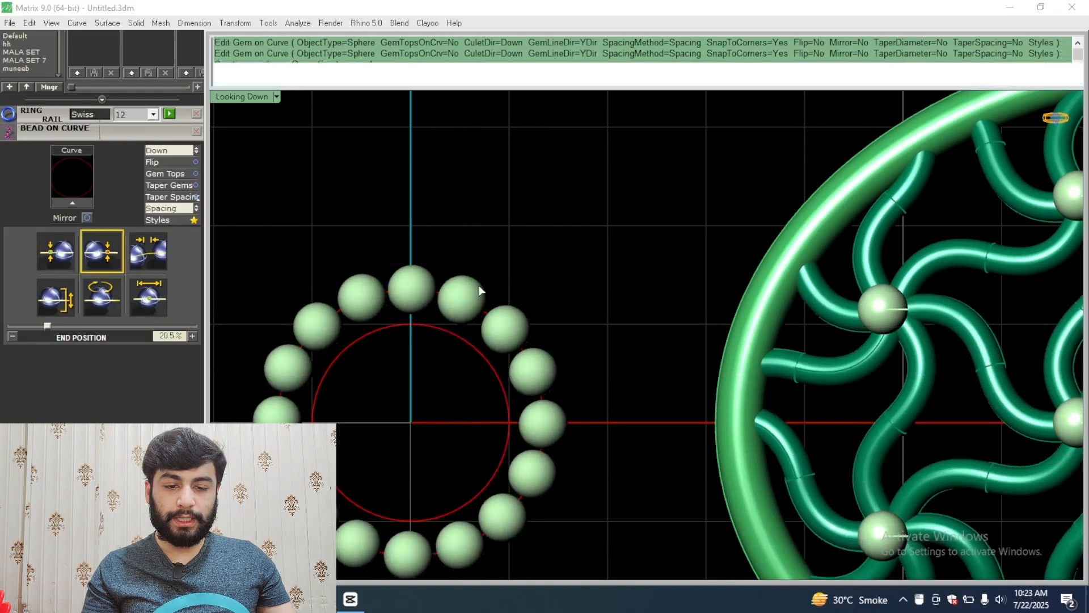
Step: Pipe the circle running through the beads with a diameter of 0.35 on the Metal 01 layer
drag(491, 268, 442, 318)
ctrl+click(471, 286)
scroll(559, 315, down, 5)
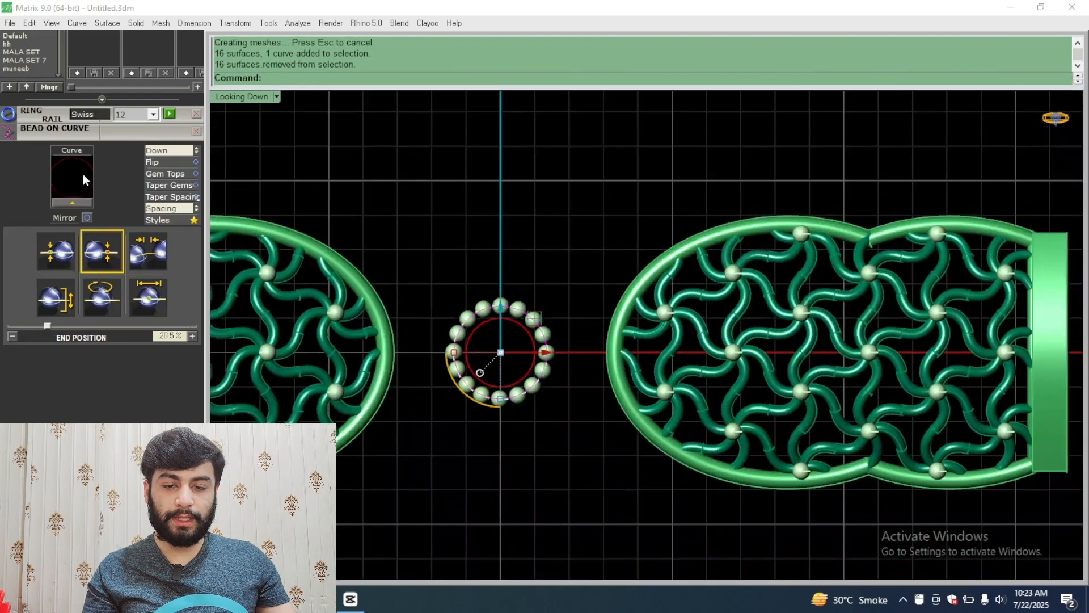
drag(126, 129, 126, 575)
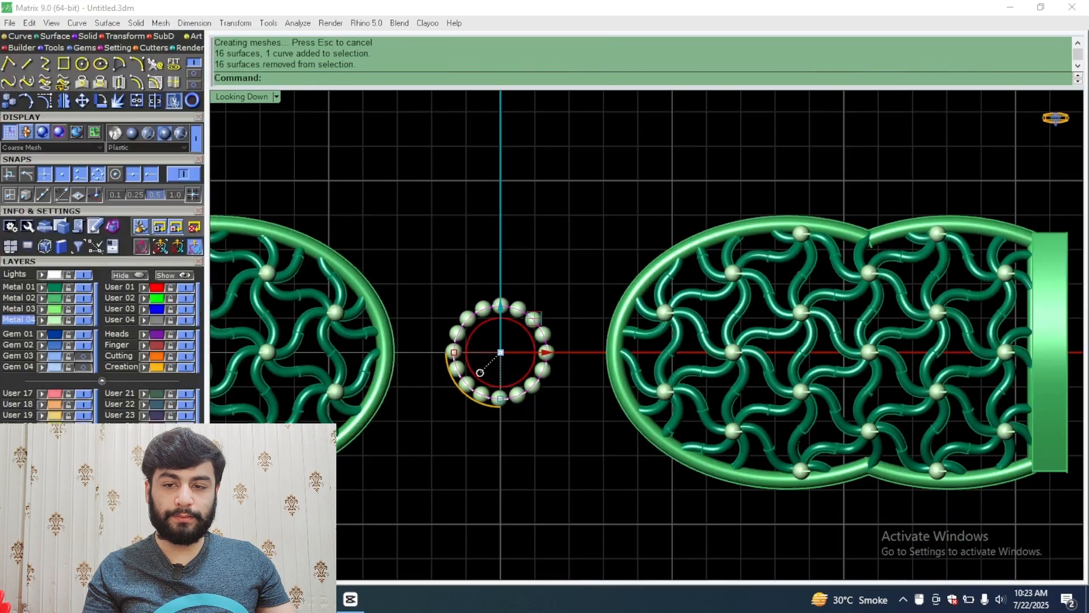
drag(111, 266, 101, 344)
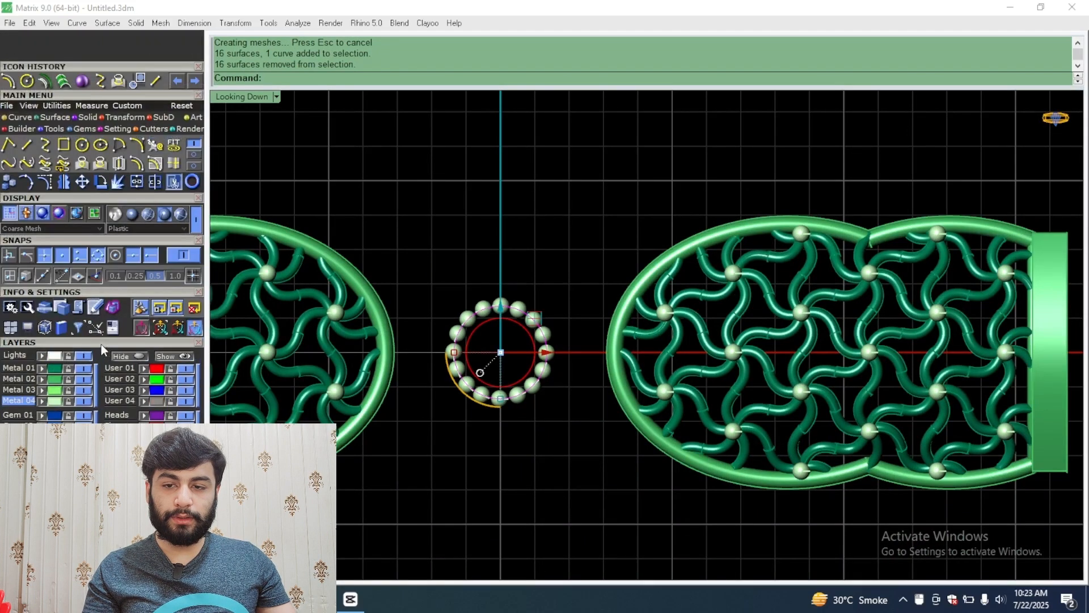
click(75, 116)
click(9, 163)
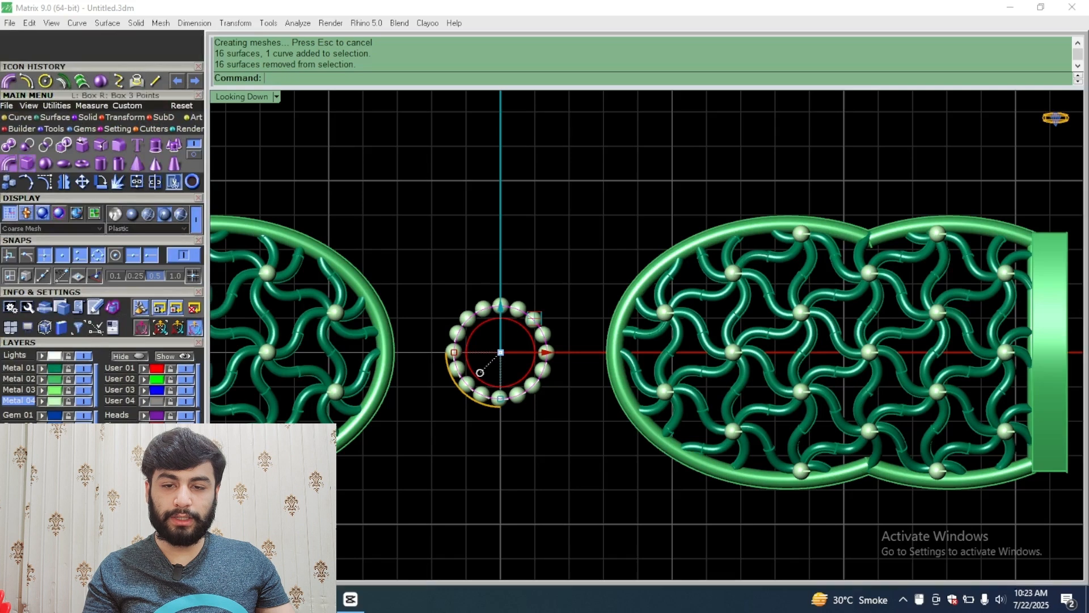
click(24, 368)
text(.35)
key(Return)
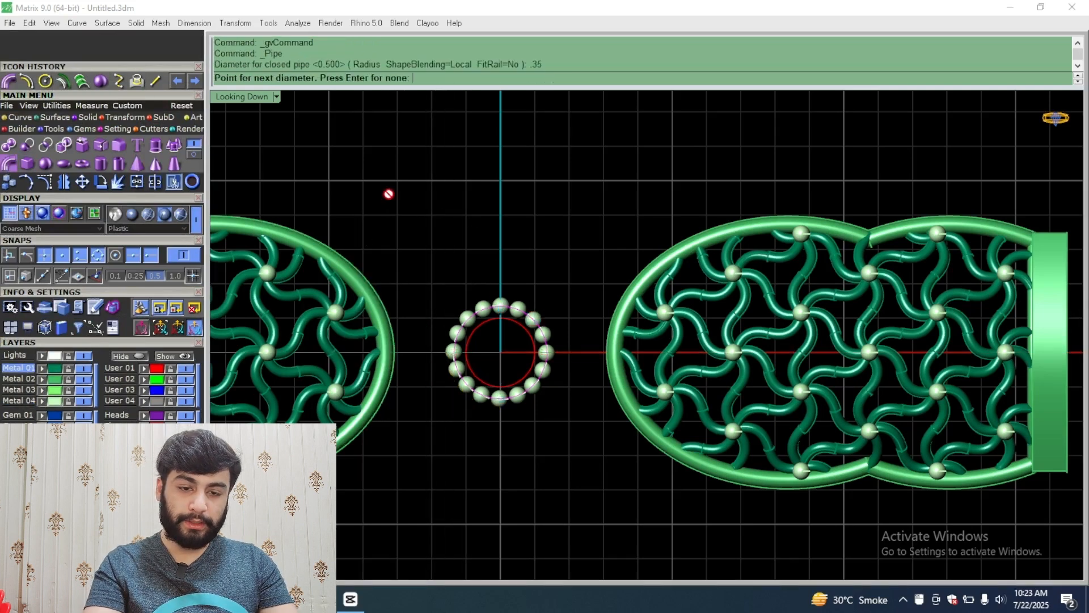
key(Return)
Step: Raise the ring of beads vertically so that it rests on top of the piped ring
scroll(468, 299, up, 8)
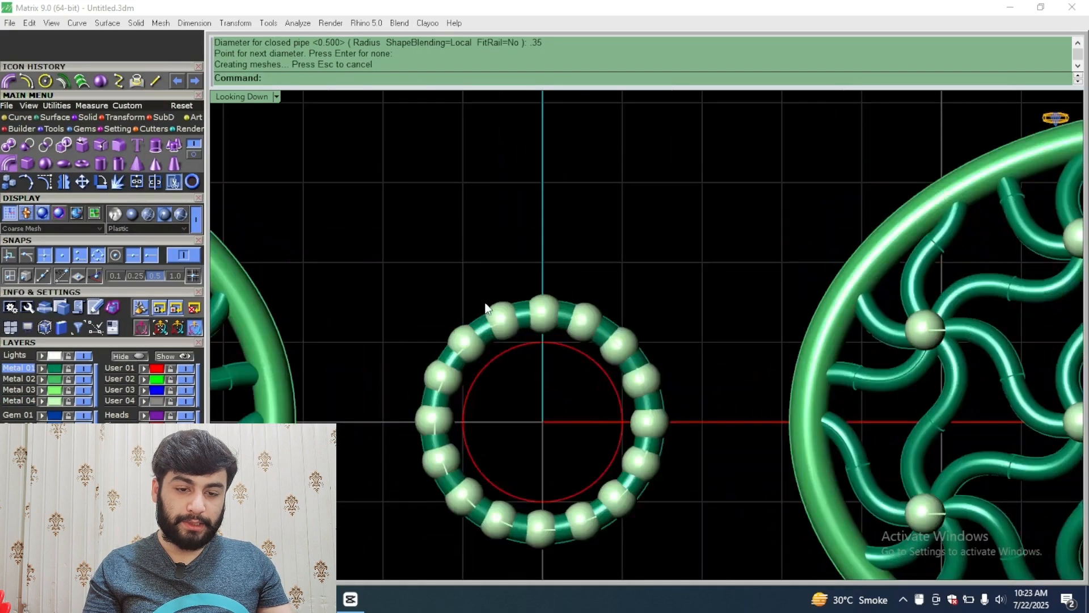
click(498, 318)
right_drag(519, 404, 526, 216)
double_click(231, 96)
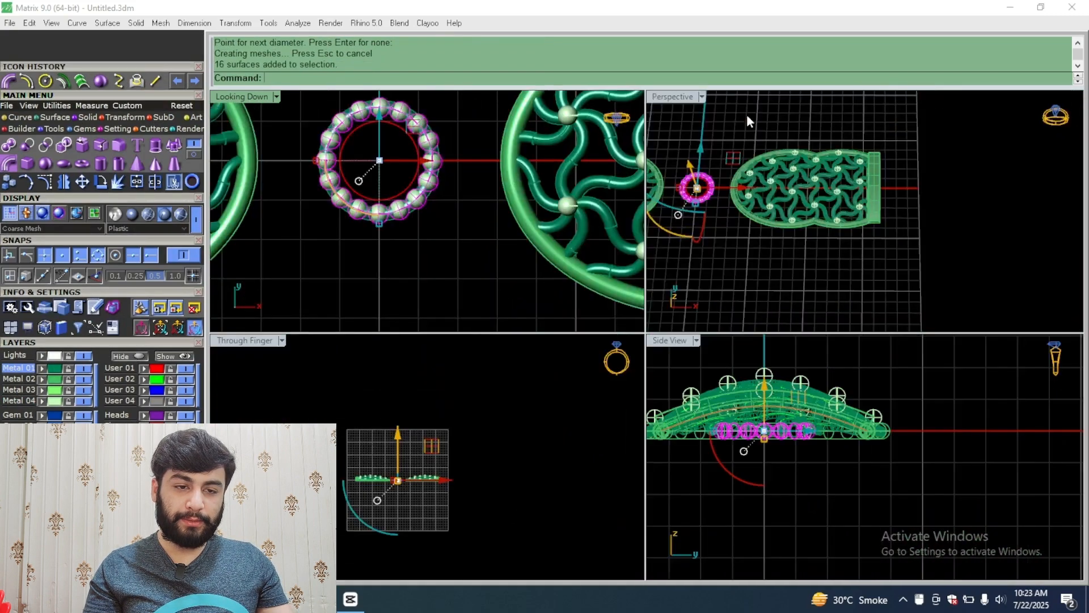
double_click(683, 97)
scroll(345, 300, up, 5)
shift+right_drag(345, 301, 642, 359)
right_drag(549, 390, 550, 333)
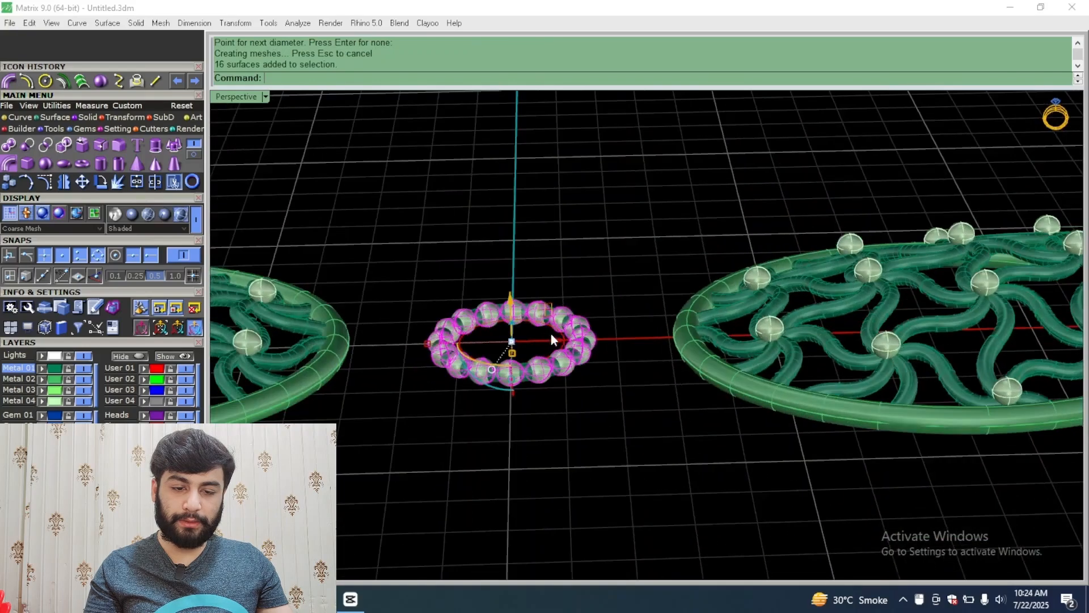
scroll(550, 332, up, 8)
right_drag(395, 315, 409, 263)
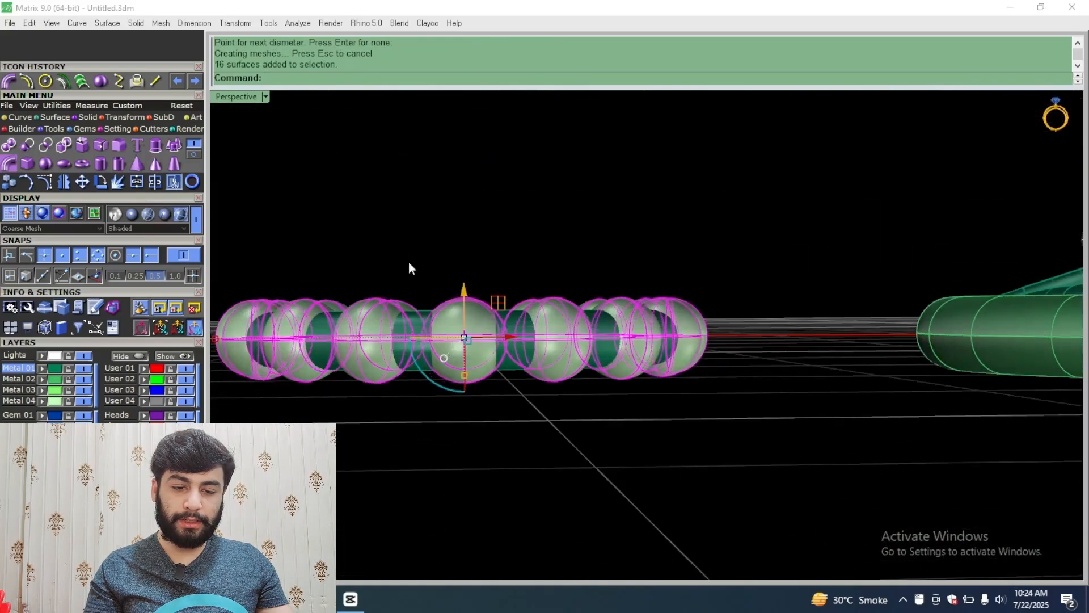
drag(463, 289, 465, 242)
key(Escape)
Step: Try to raise the inner circle vertically above the level of the beads
right_drag(438, 263, 464, 359)
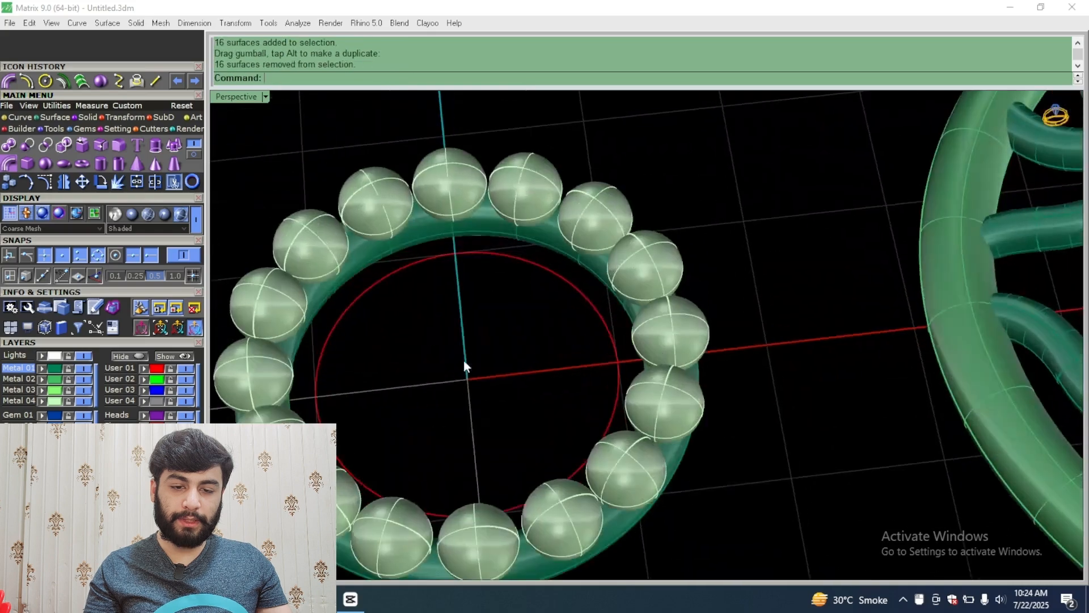
click(594, 295)
right_drag(591, 302, 494, 337)
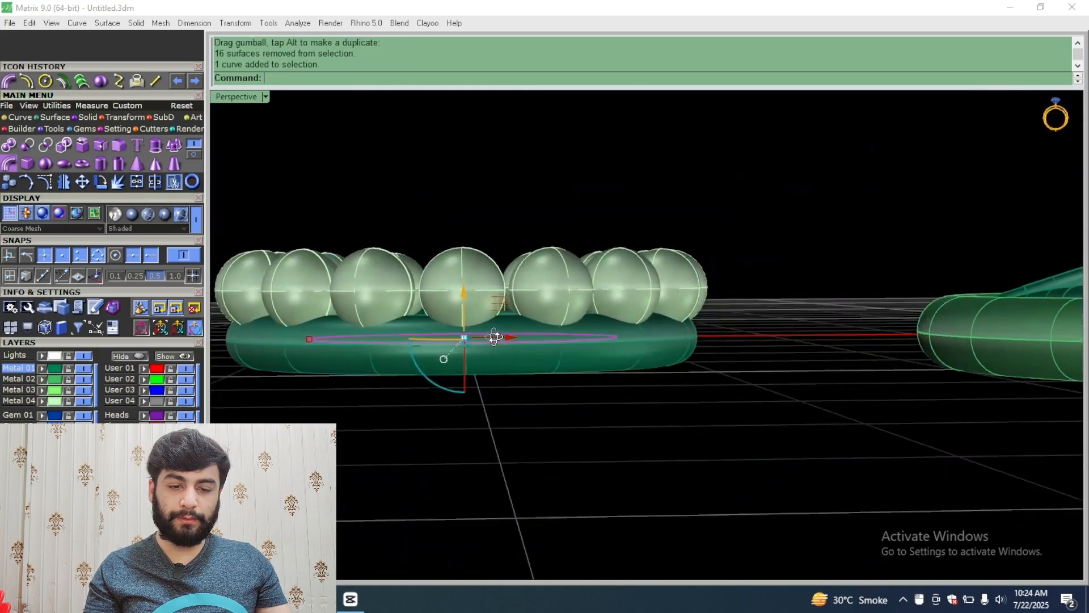
drag(460, 293, 451, 210)
right_drag(452, 210, 445, 393)
key(Escape)
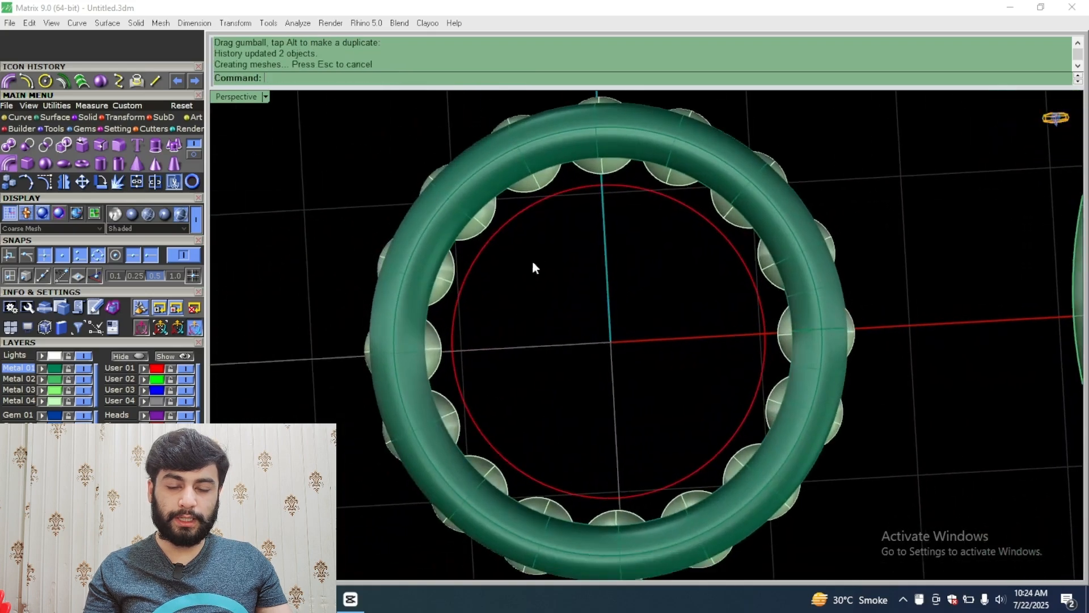
Step: Try to raise the inner circle together with all the beads higher above the grid
right_drag(533, 262, 498, 50)
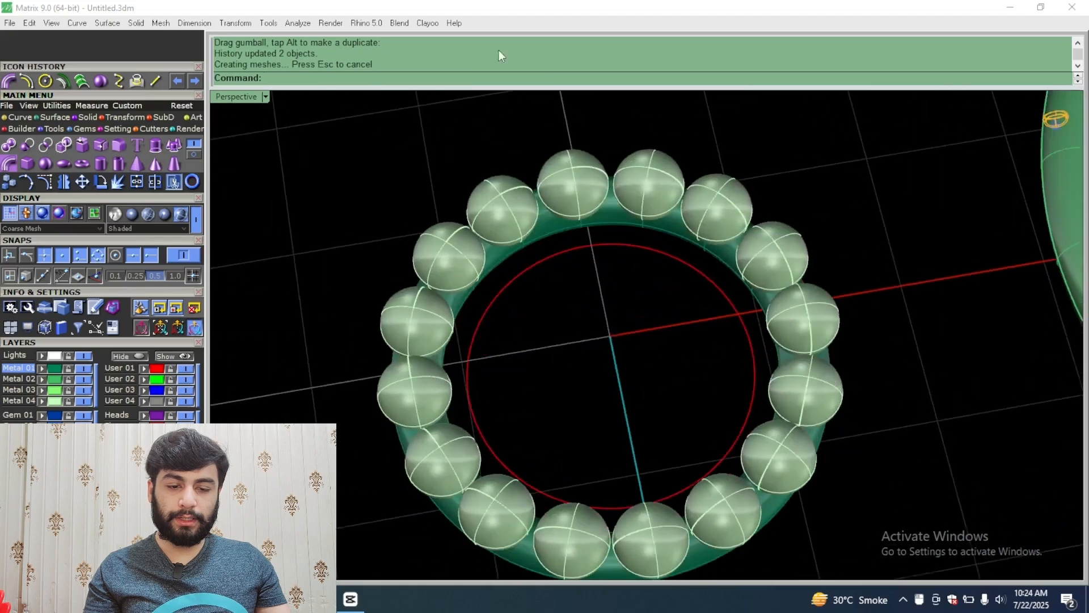
click(493, 296)
right_drag(498, 301, 535, 266)
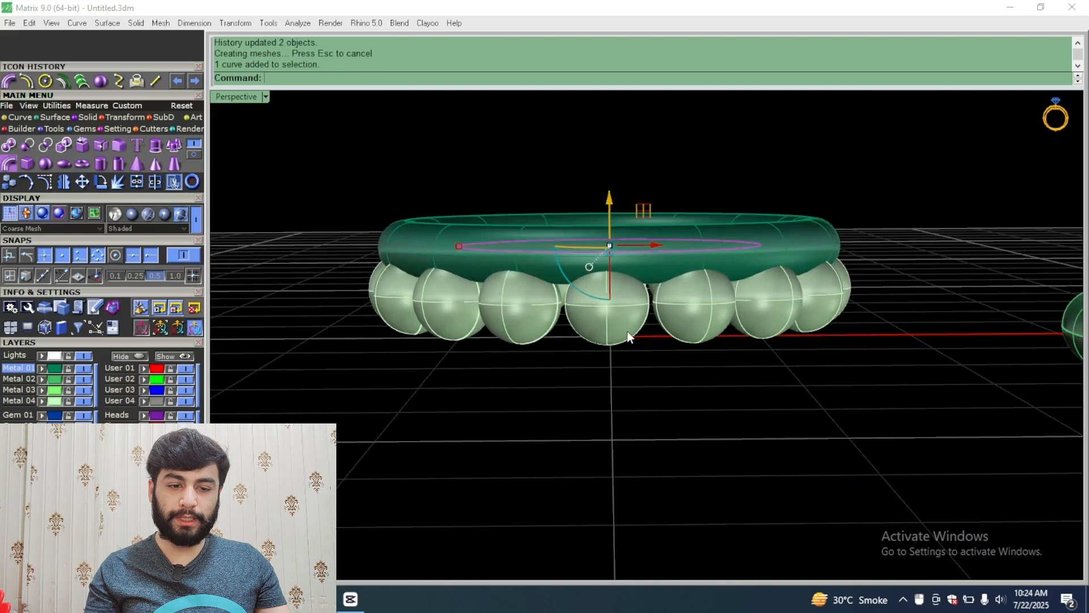
mouse_move(629, 337)
right_down()
mouse_move(602, 311)
mouse_move(610, 328)
right_up()
shift+click(603, 310)
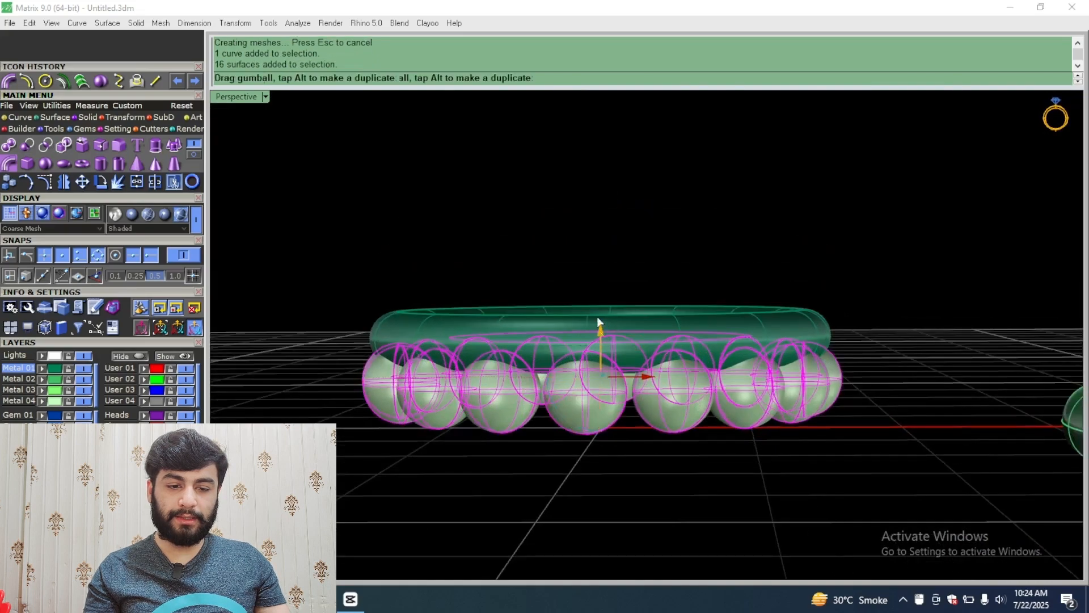
drag(598, 323, 588, 243)
key(Escape)
scroll(504, 255, down, 8)
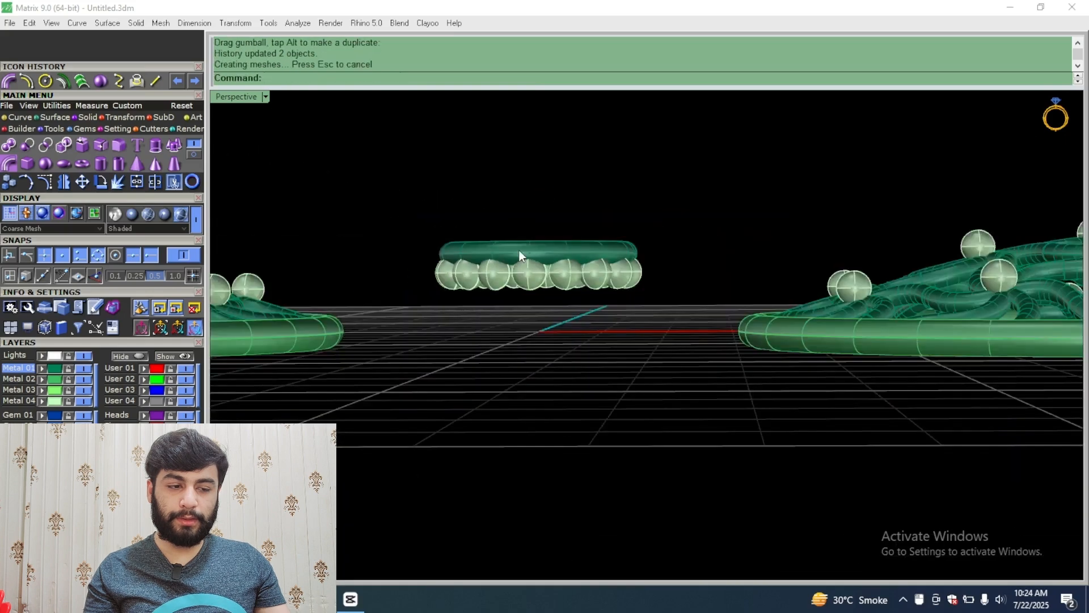
Step: Undo the last two upward moves of the inner circle and beads
right_drag(519, 250, 524, 268)
scroll(537, 267, up, 5)
key(ctrl+z)
key(Escape)
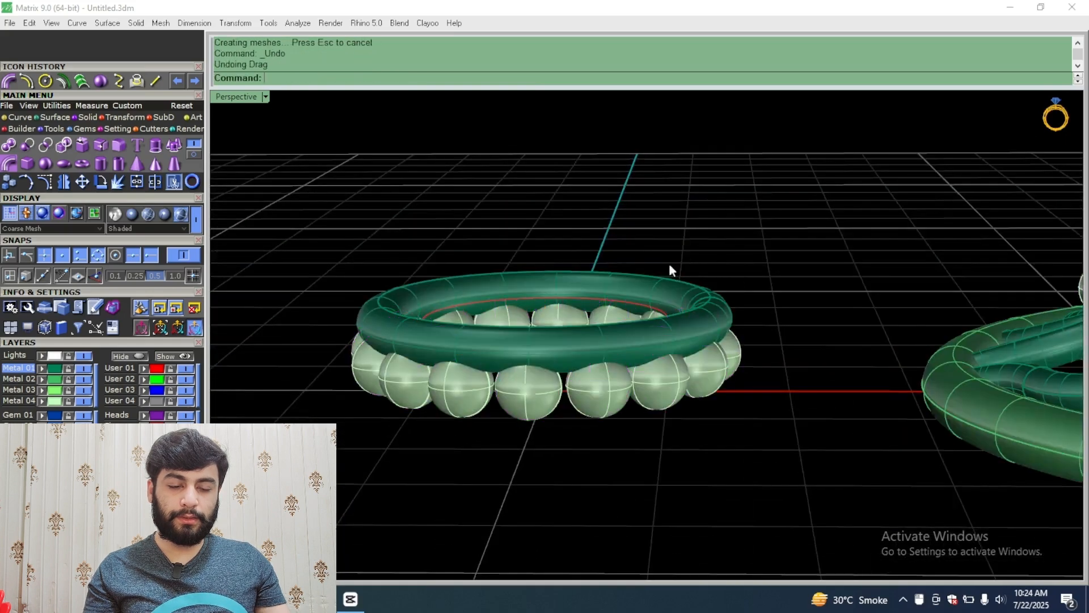
click(630, 391)
key(ctrl+z)
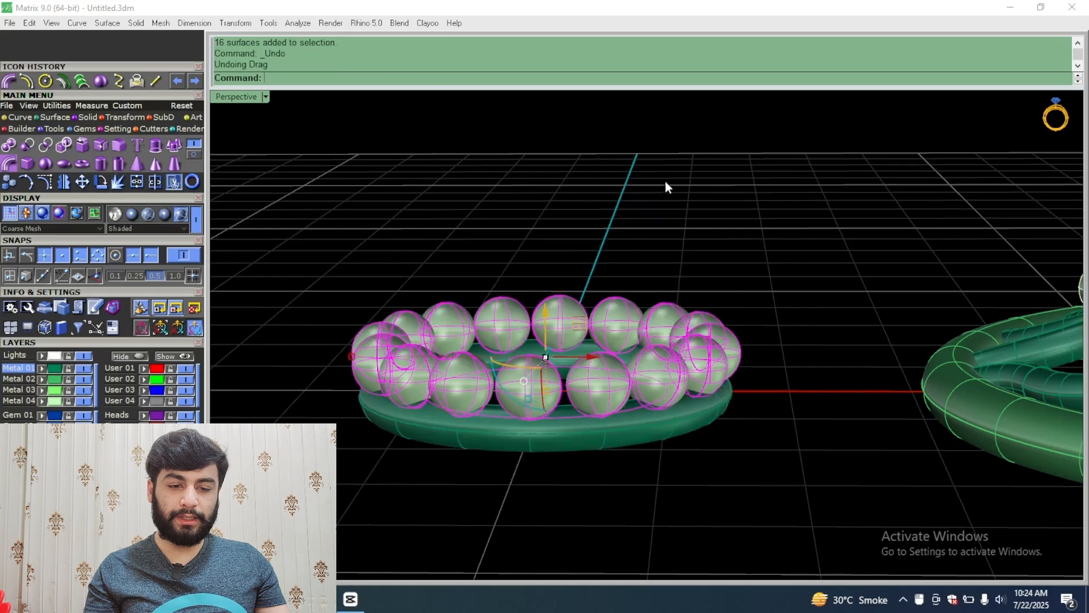
Step: Copy the inner circle curve straight up to the height of the bead tops
click(665, 179)
right_drag(665, 179, 555, 310)
click(634, 307)
drag(543, 352, 529, 282)
key(alt)
right_drag(599, 342, 590, 307)
scroll(569, 300, up, 3)
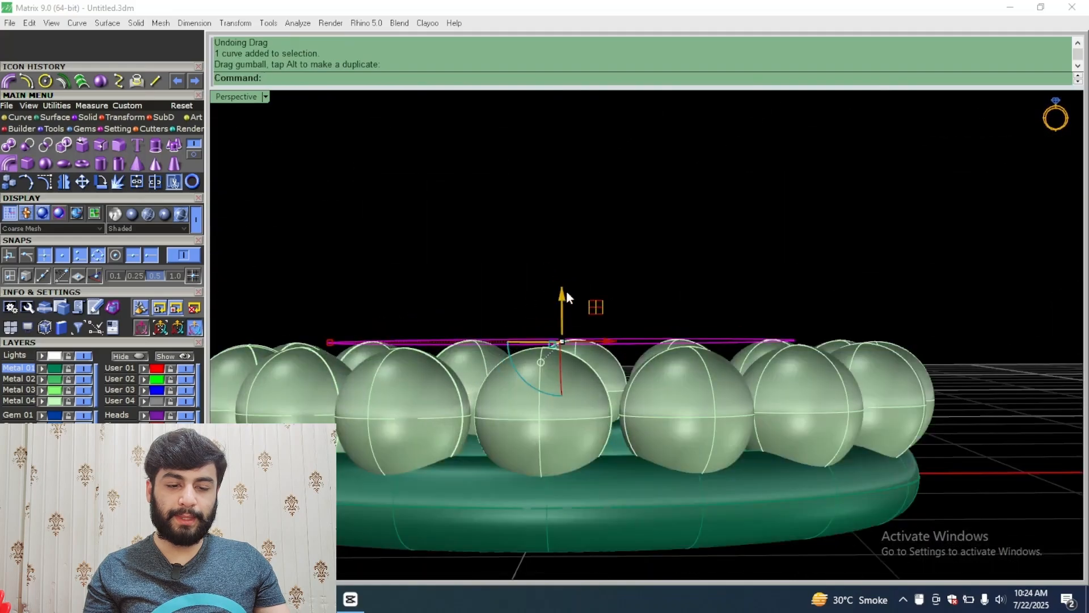
drag(560, 301, 561, 294)
right_drag(561, 295, 666, 312)
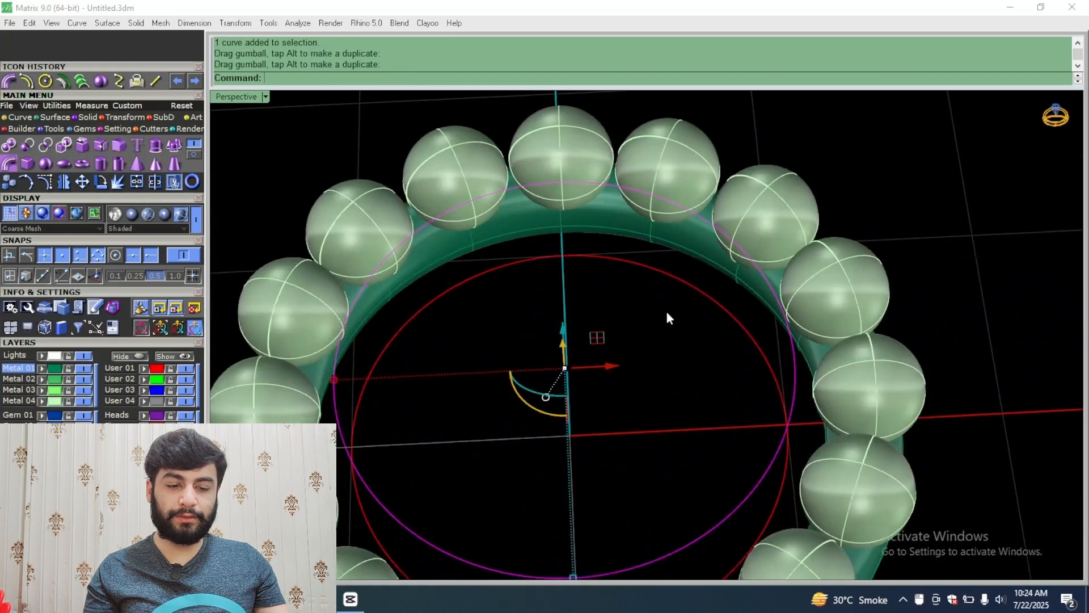
Step: Delete the original inner circle at the base level, keeping the raised copy
click(697, 288)
key(Delete)
scroll(698, 289, down, 5)
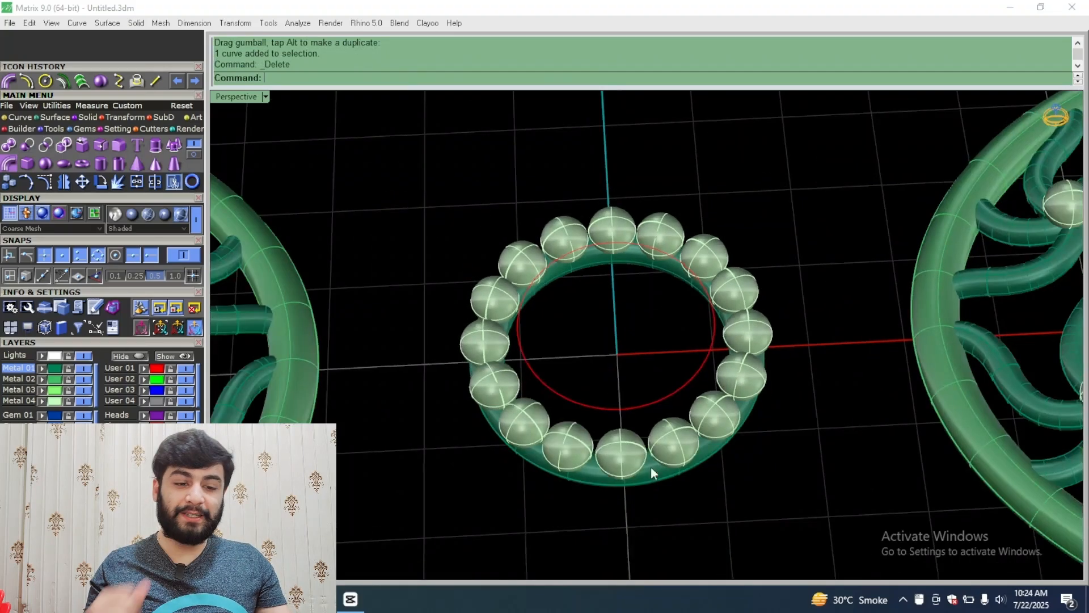
Step: Create a two-point sphere spanning the diameter of the raised circle inside the bead ring
scroll(651, 467, up, 3)
scroll(624, 421, down, 8)
right_drag(624, 421, 648, 354)
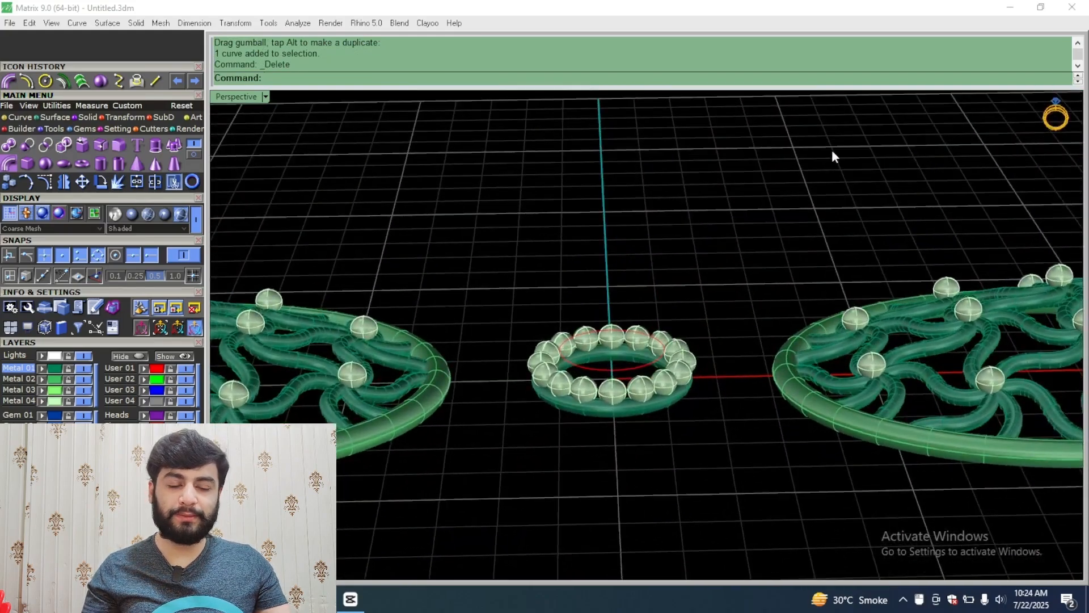
right_drag(834, 156, 673, 430)
scroll(631, 402, up, 3)
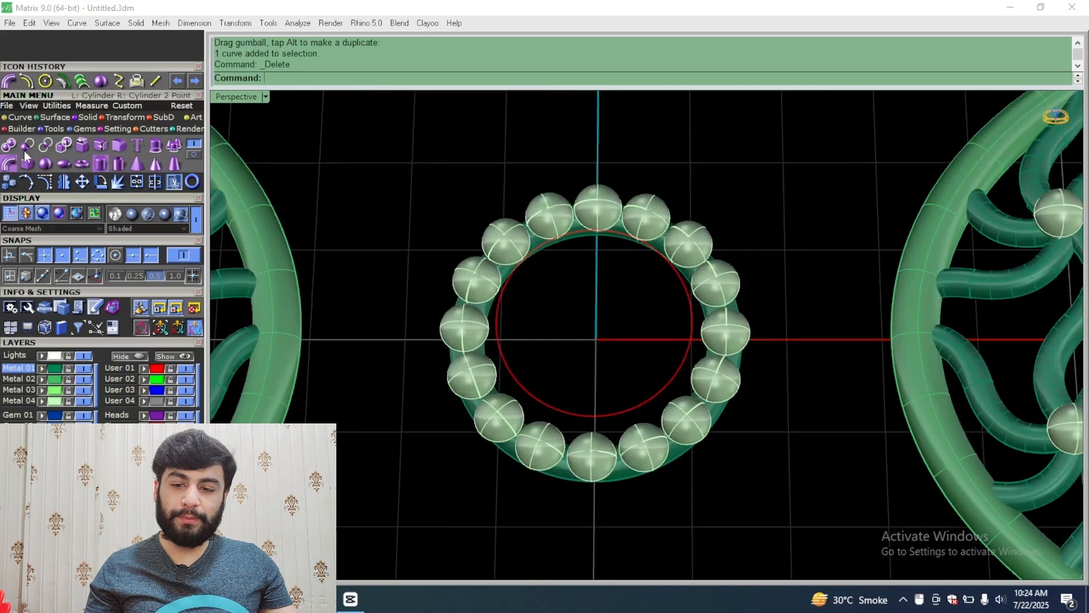
right_click(43, 165)
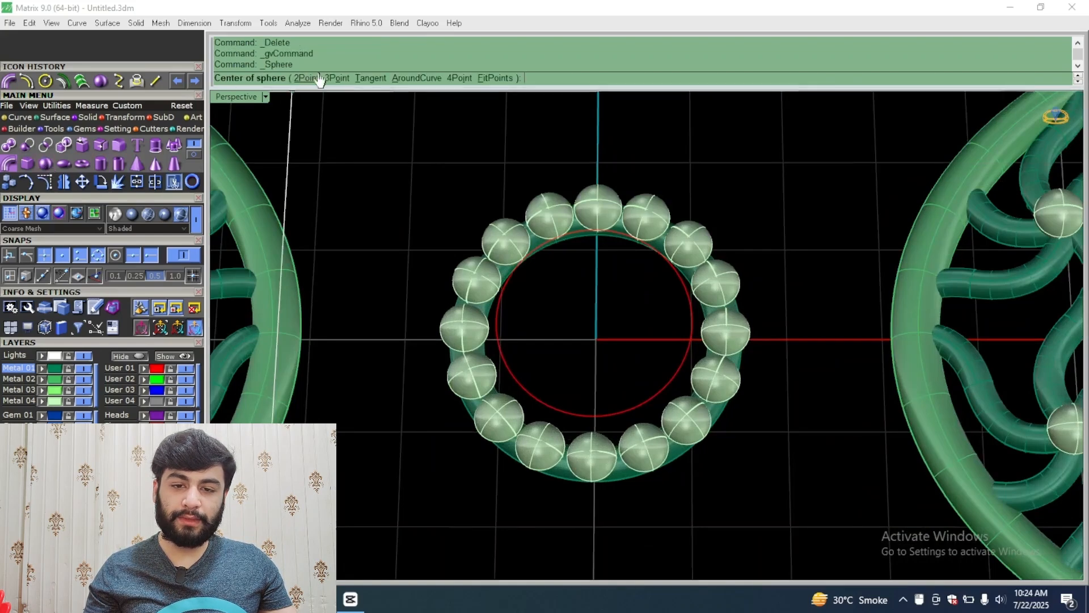
click(496, 322)
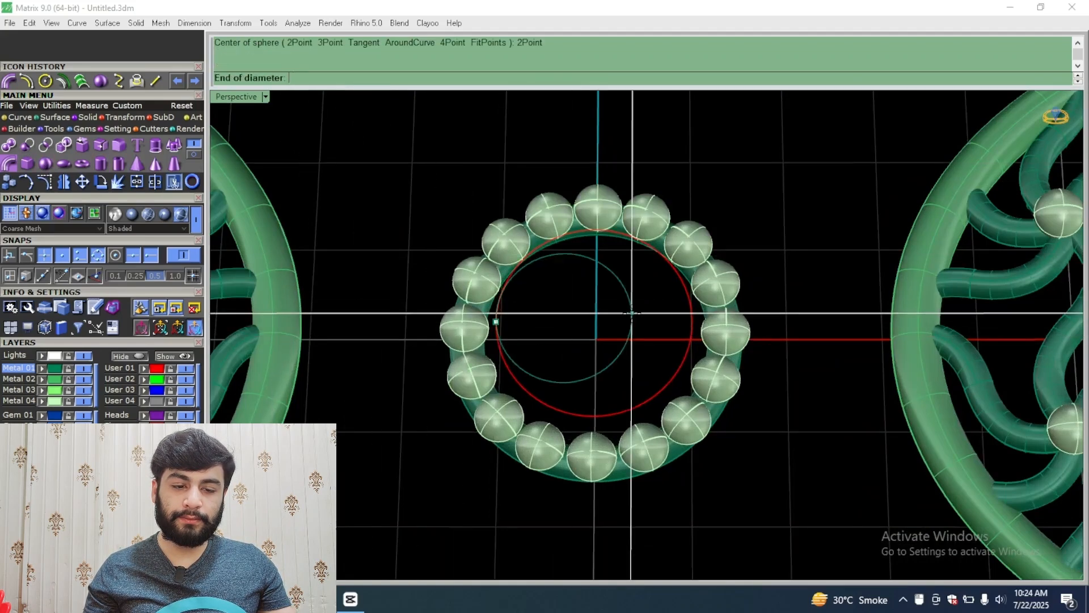
click(688, 316)
Step: Trim away the part of the sphere below the raised circle, using the circle as the cutting curve
right_drag(640, 397, 656, 297)
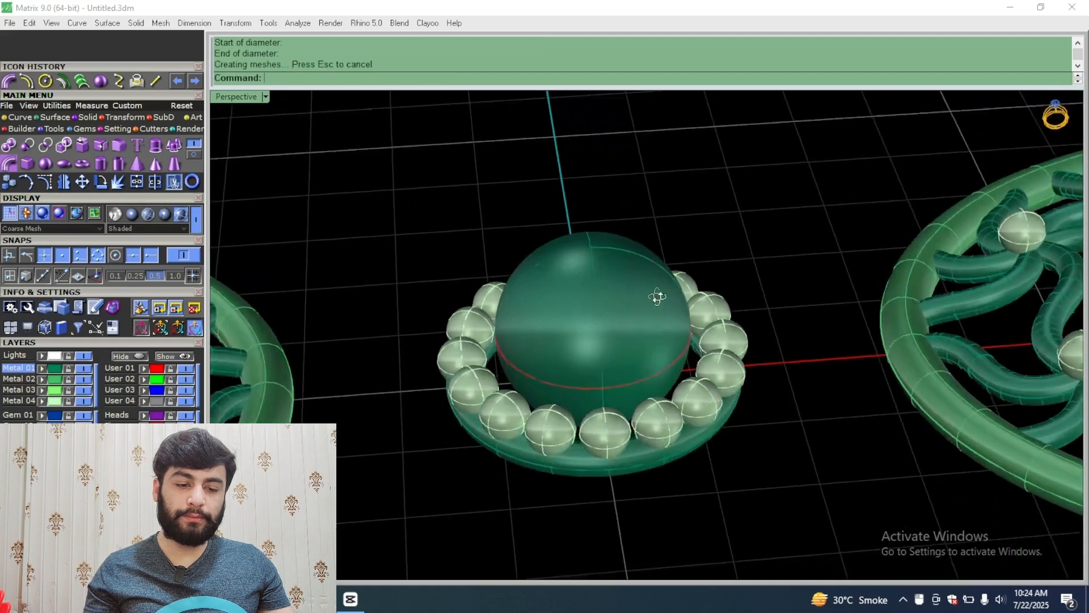
scroll(620, 396, up, 2)
scroll(620, 401, up, 3)
click(627, 354)
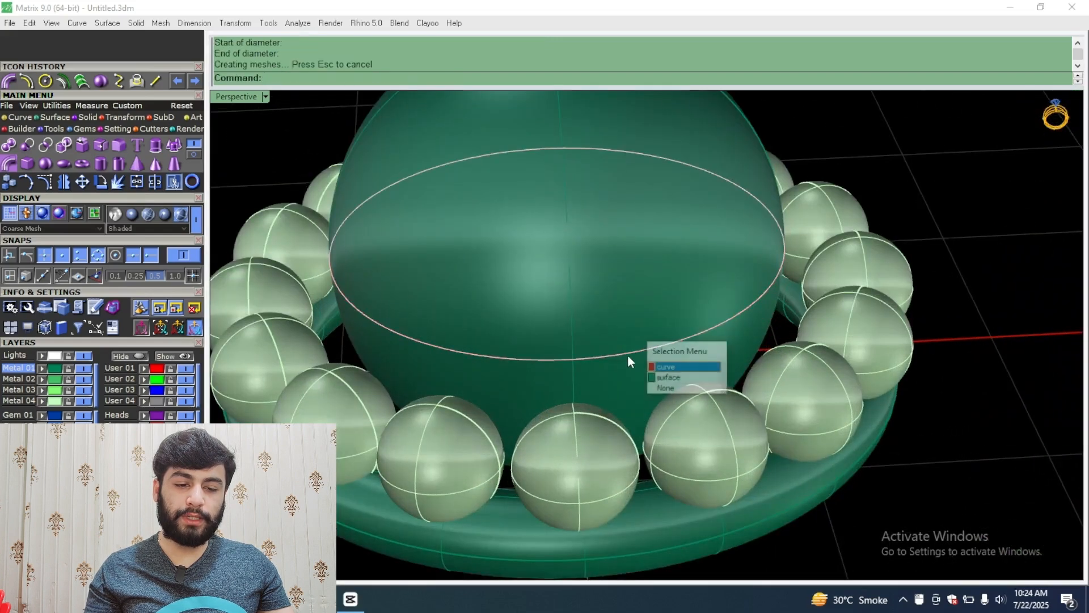
click(660, 366)
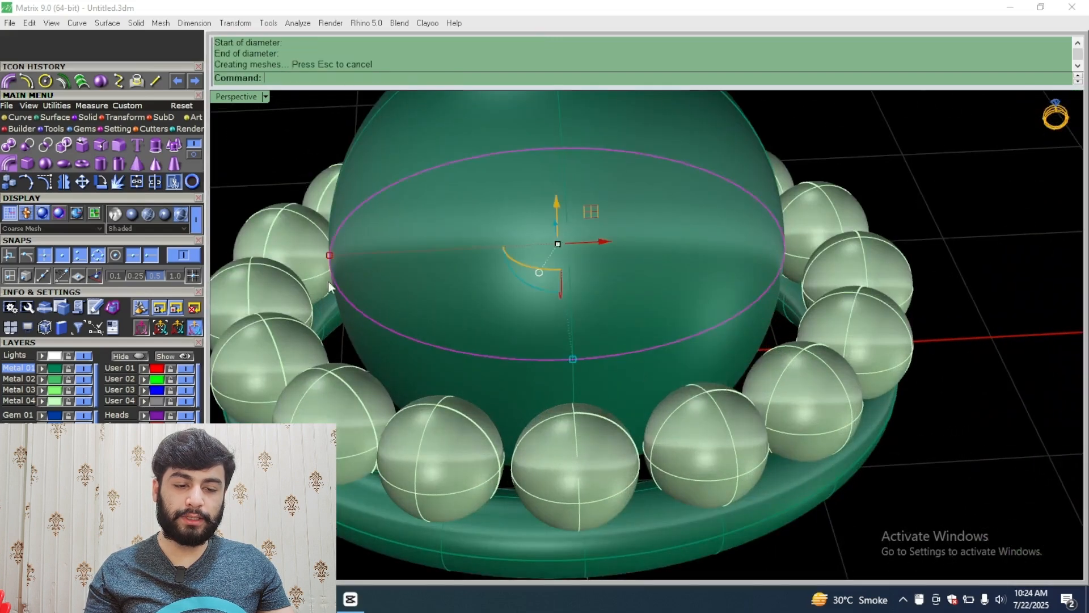
click(625, 377)
right_click(630, 340)
Step: Offset the dome surface inward by 0.35 as a solid with round corners
scroll(610, 316, down, 10)
right_drag(610, 316, 587, 462)
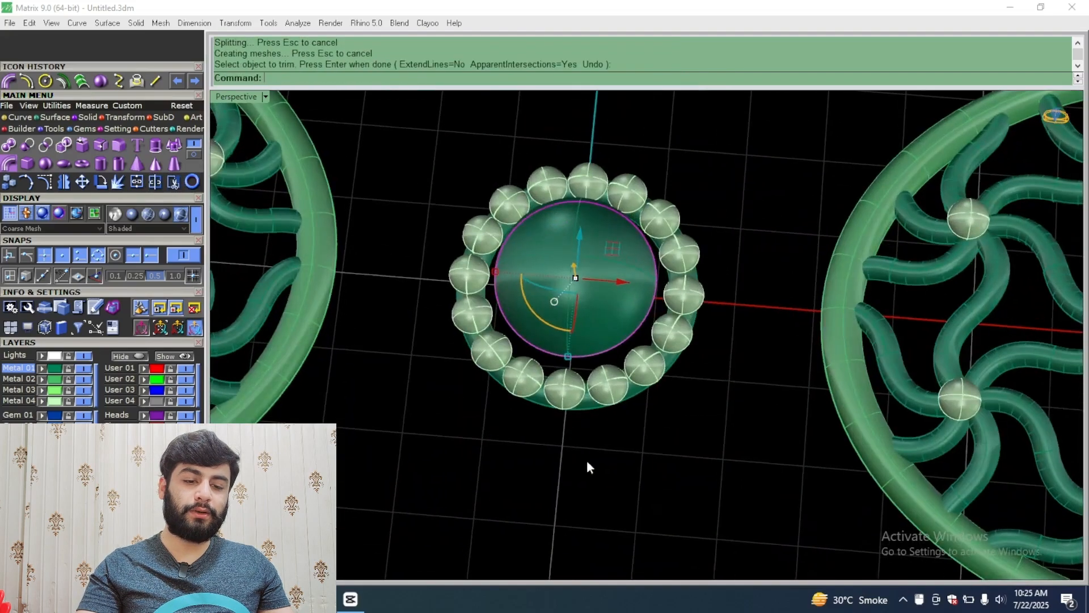
click(538, 301)
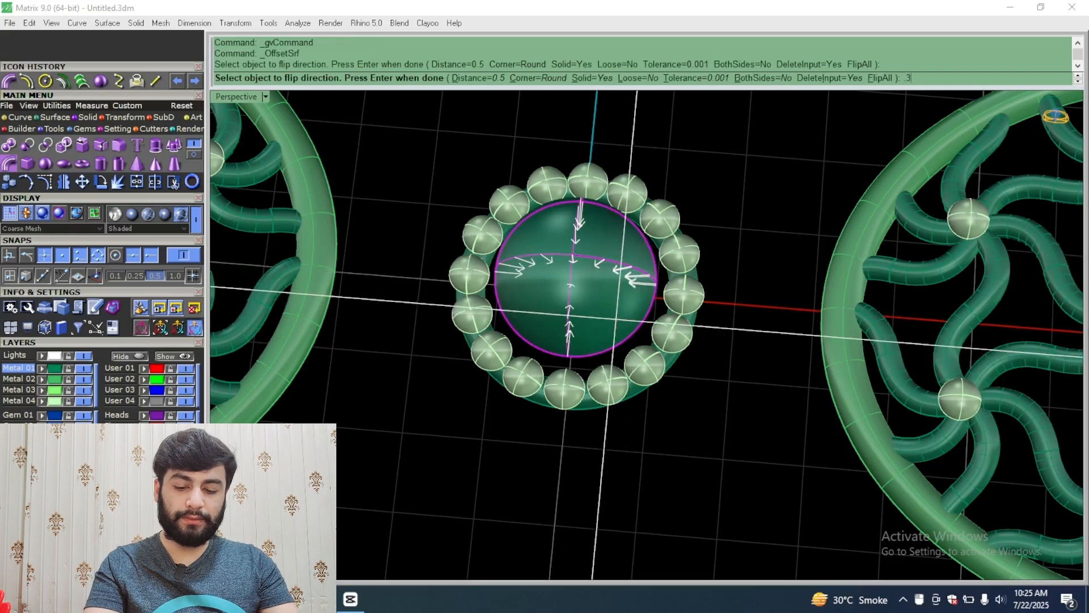
text(5)
key(Return)
key(Return)
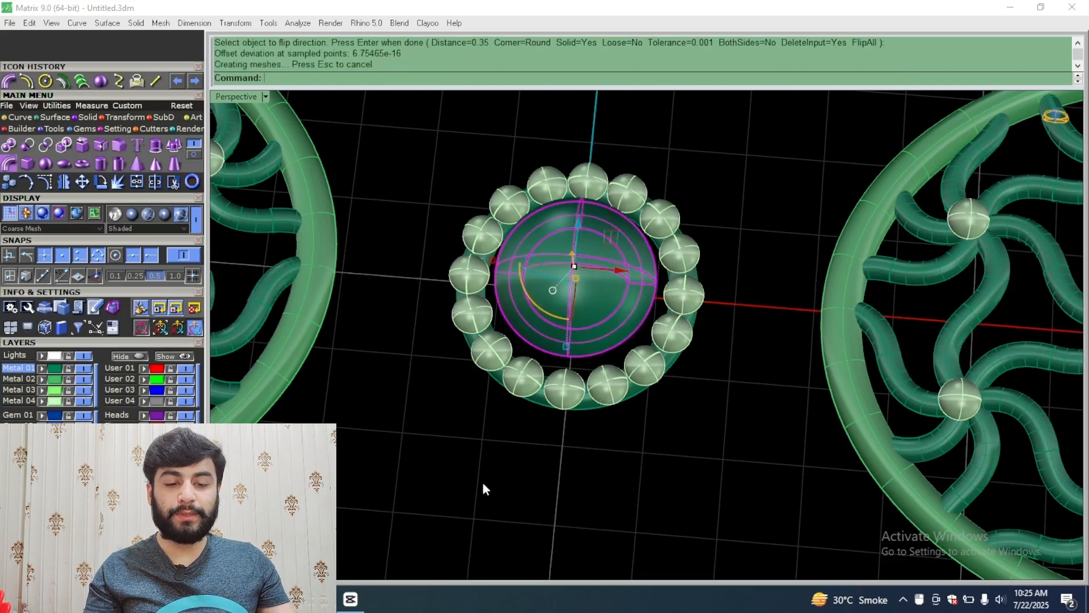
Step: Turn off the metal layers and make User 02 the current layer
scroll(604, 308, up, 3)
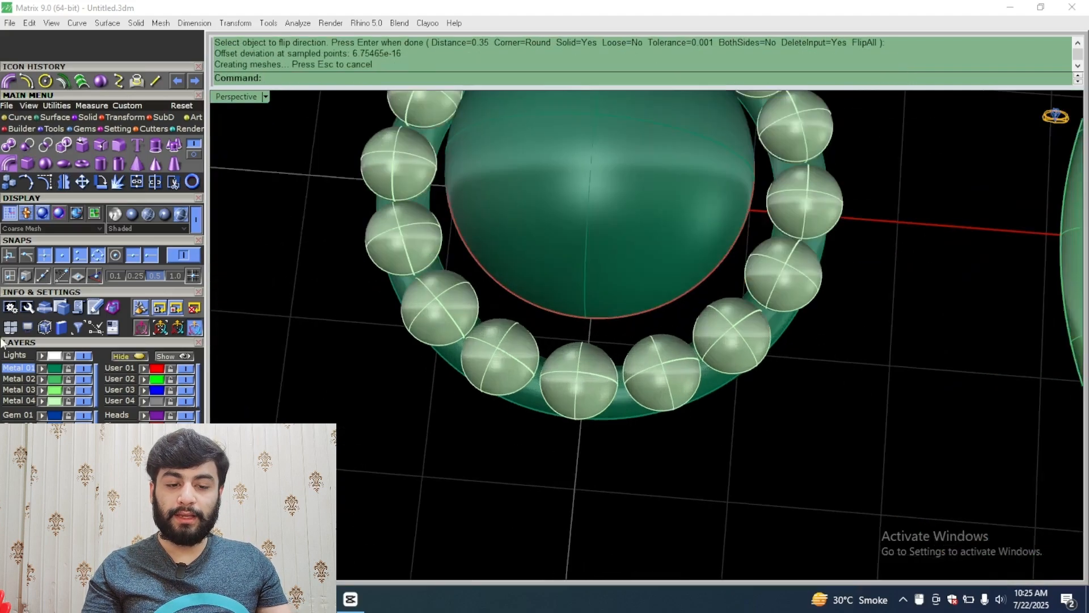
click(114, 379)
click(96, 377)
Step: Draw a line from the raised inner circle down to the outer base circle near the front axis
click(18, 116)
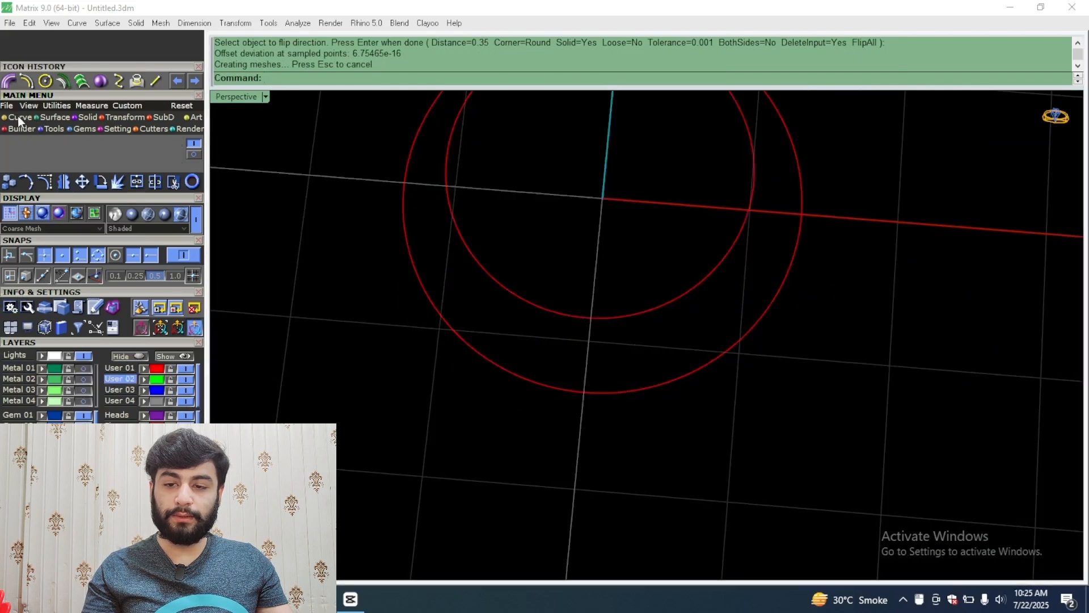
click(29, 145)
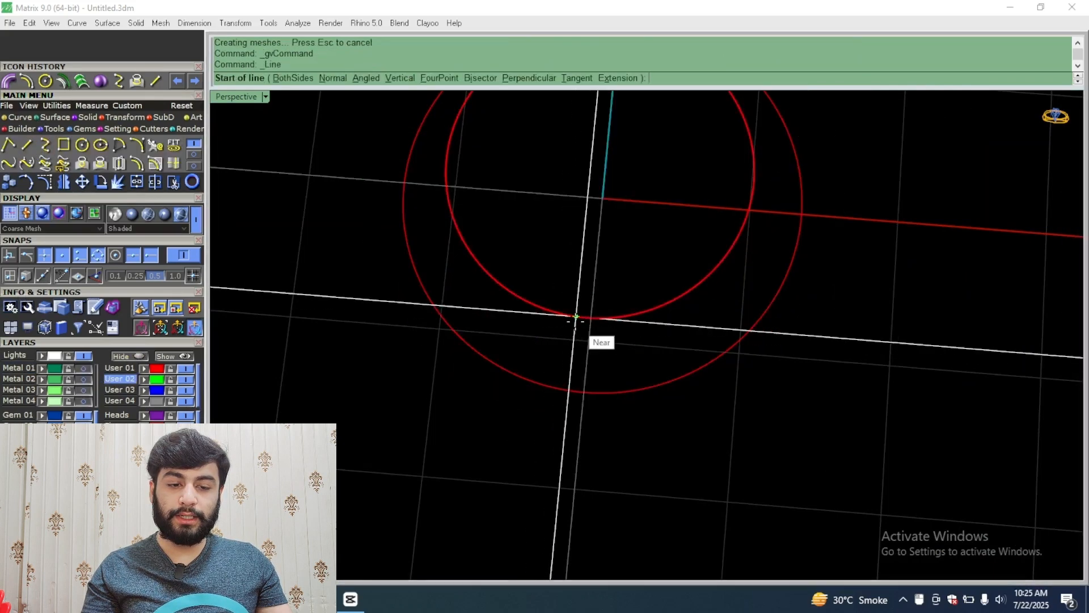
click(577, 316)
key(Escape)
right_click(589, 327)
click(586, 317)
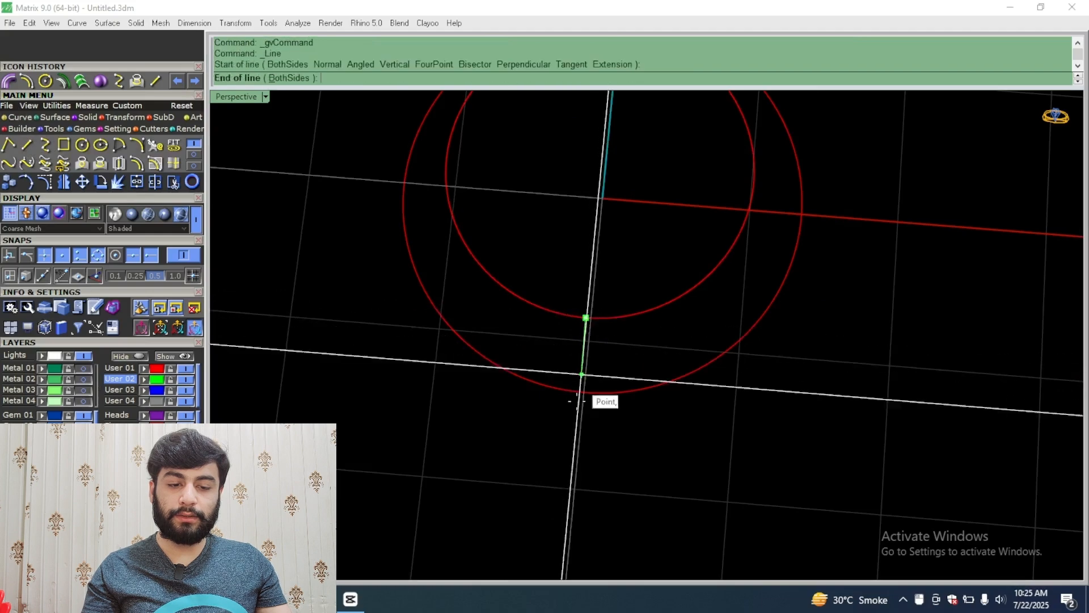
click(579, 399)
Step: Rebuild the connecting line with three control points and degree 2
right_drag(596, 374, 511, 187)
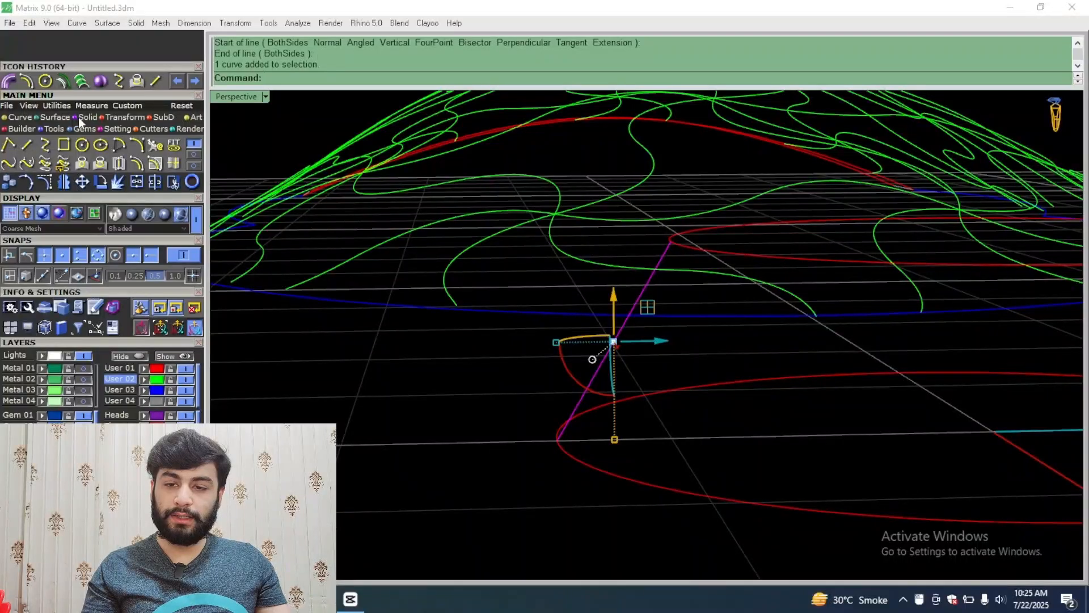
click(155, 145)
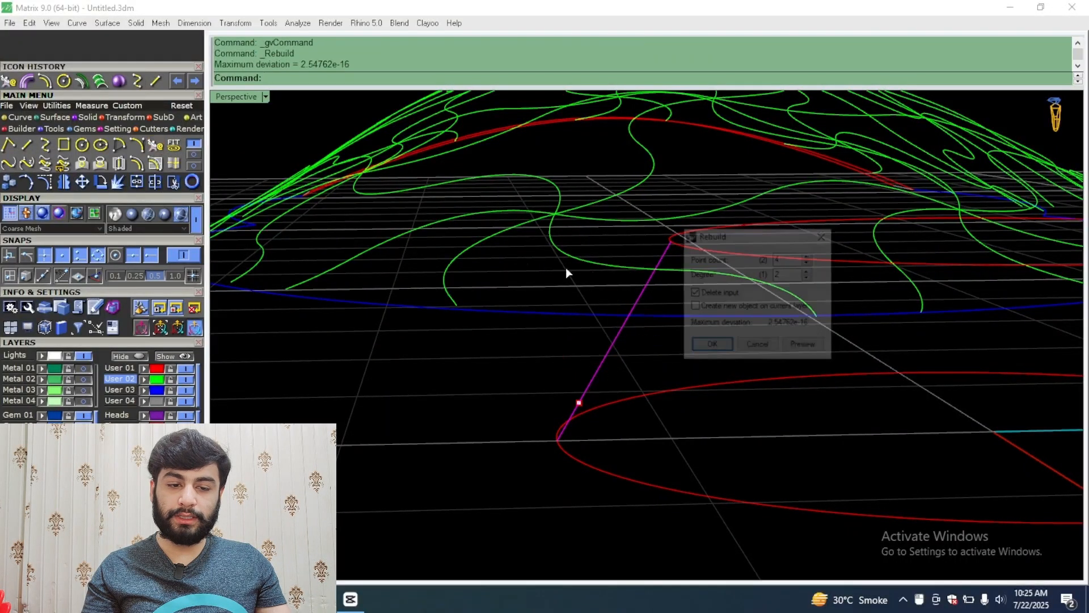
key(Return)
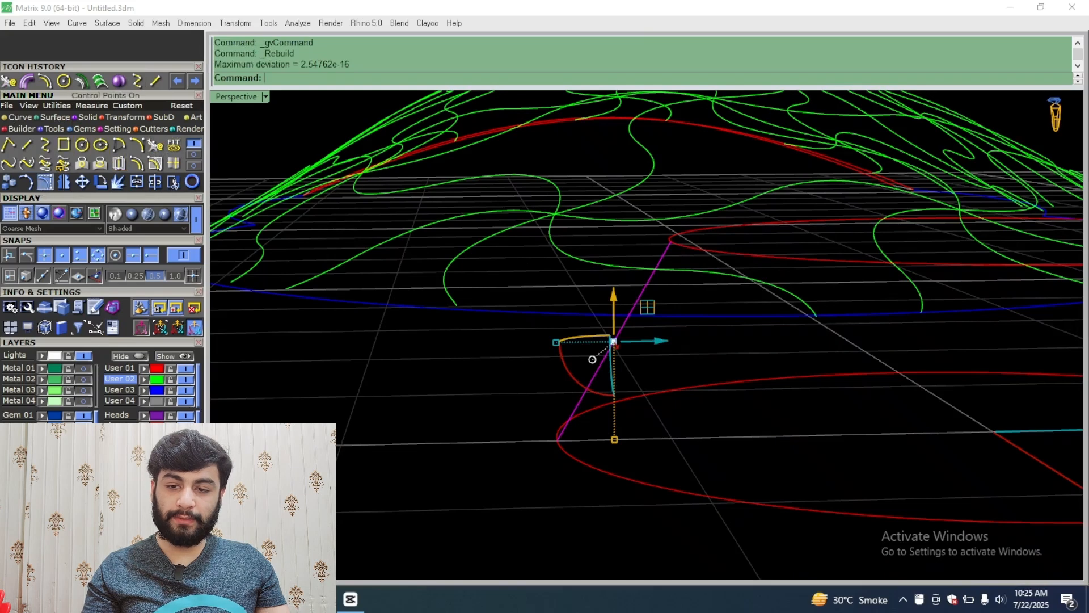
Step: Show the line's control points and move the upper two 0.17 inward toward the ring's centre
drag(735, 241, 735, 241)
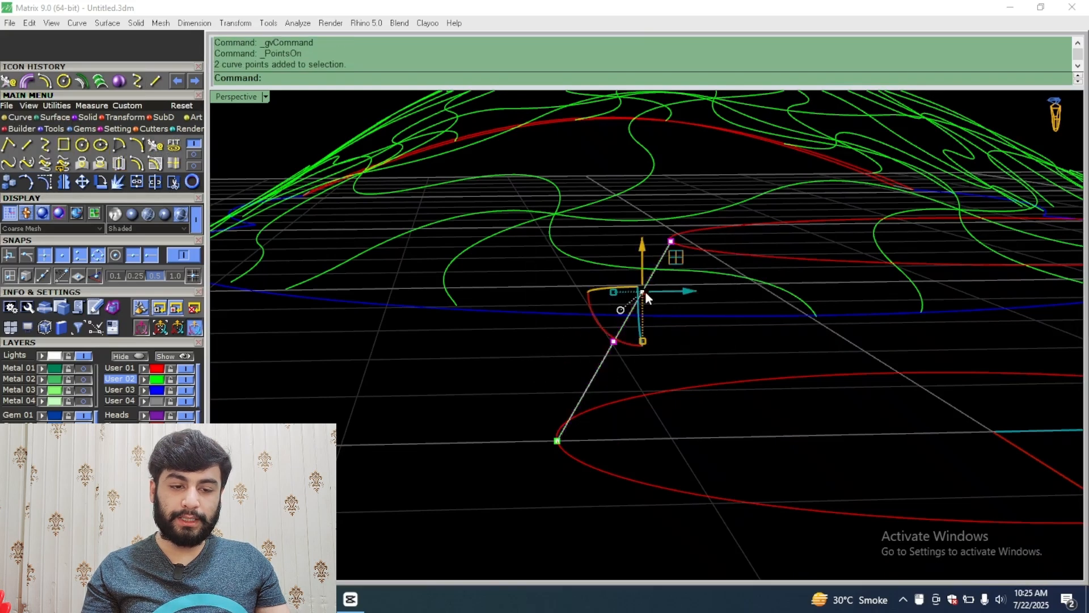
click(675, 295)
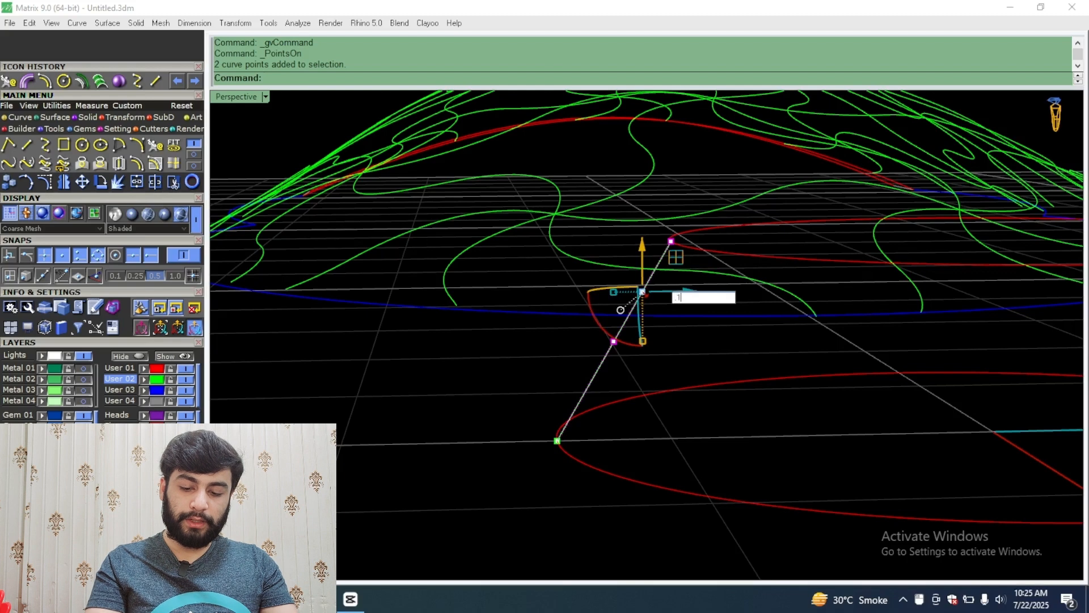
text(17)
key(Return)
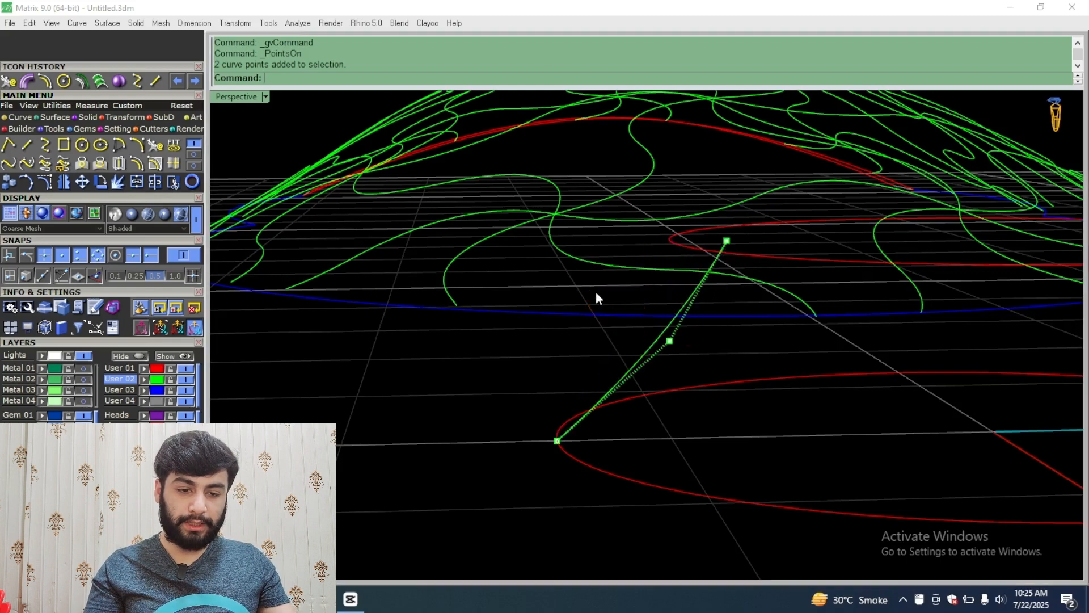
Step: Bend the line by moving its middle control point further inward and slightly down
drag(711, 340, 763, 340)
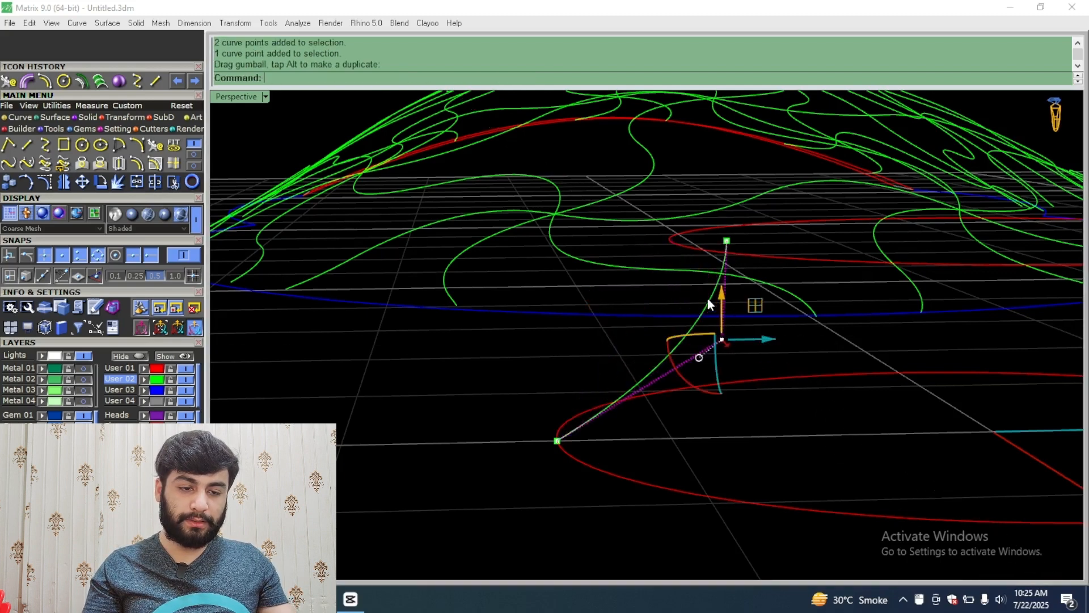
drag(719, 304, 720, 332)
right_drag(664, 333, 821, 397)
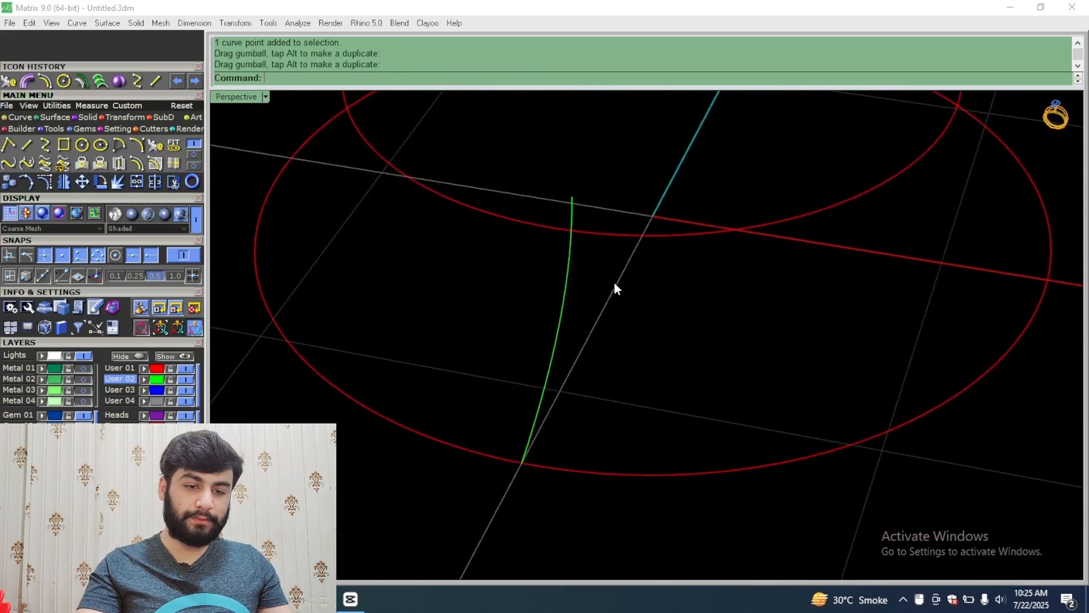
Step: Turn the metal layers back on and, with a pipe started on the curved line, make Metal 01 current
click(97, 371)
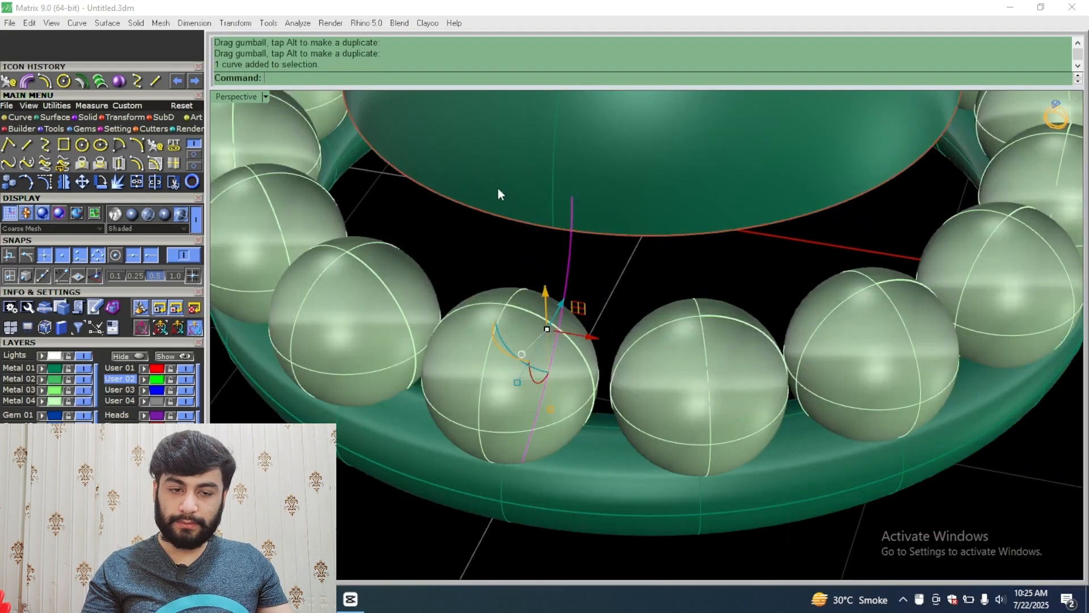
key(F6)
click(526, 278)
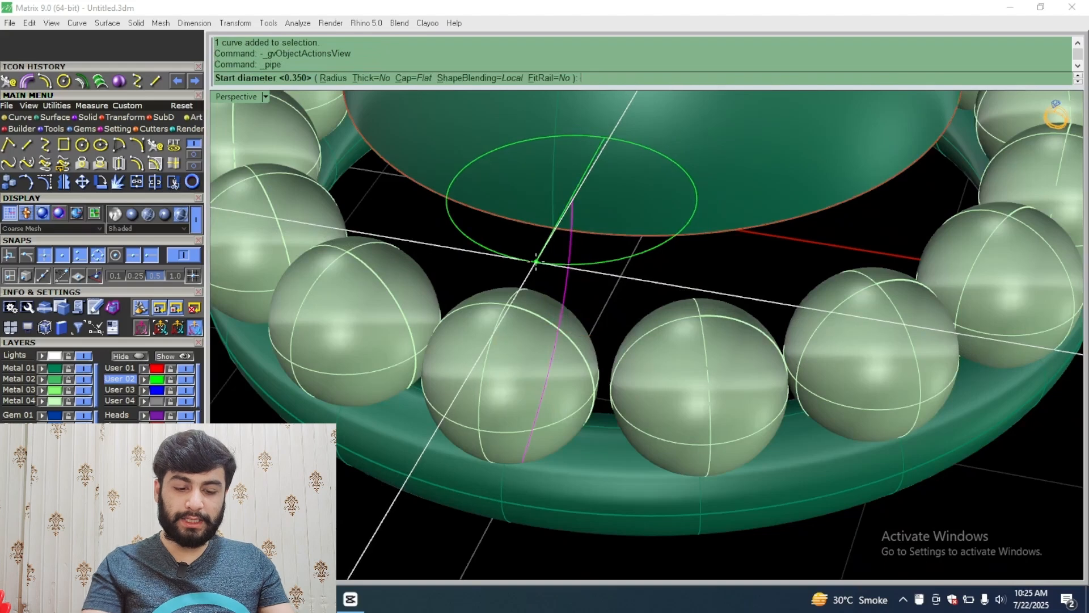
click(27, 367)
Step: Pipe the curved line with 0.33 start and end diameters and flat caps
key(Return)
key(Return)
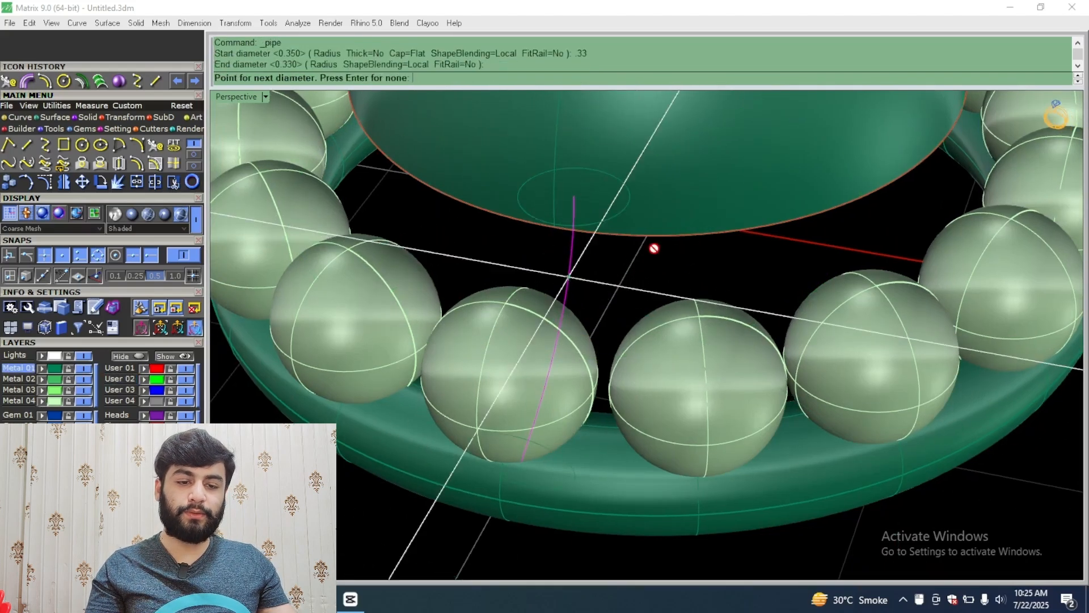
scroll(654, 248, down, 2)
scroll(605, 246, up, 1)
key(Return)
Step: Group the pipe with its guide curve, and undo the grouping and the pipe
scroll(598, 259, up, 4)
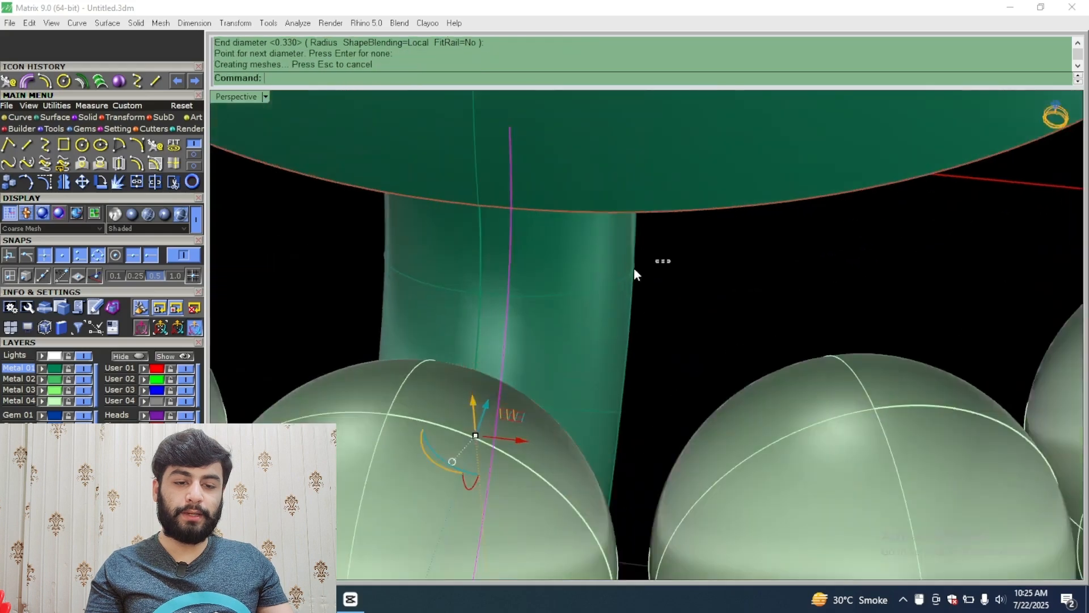
click(634, 270)
scroll(532, 287, down, 4)
key(ctrl+g)
key(ctrl+z)
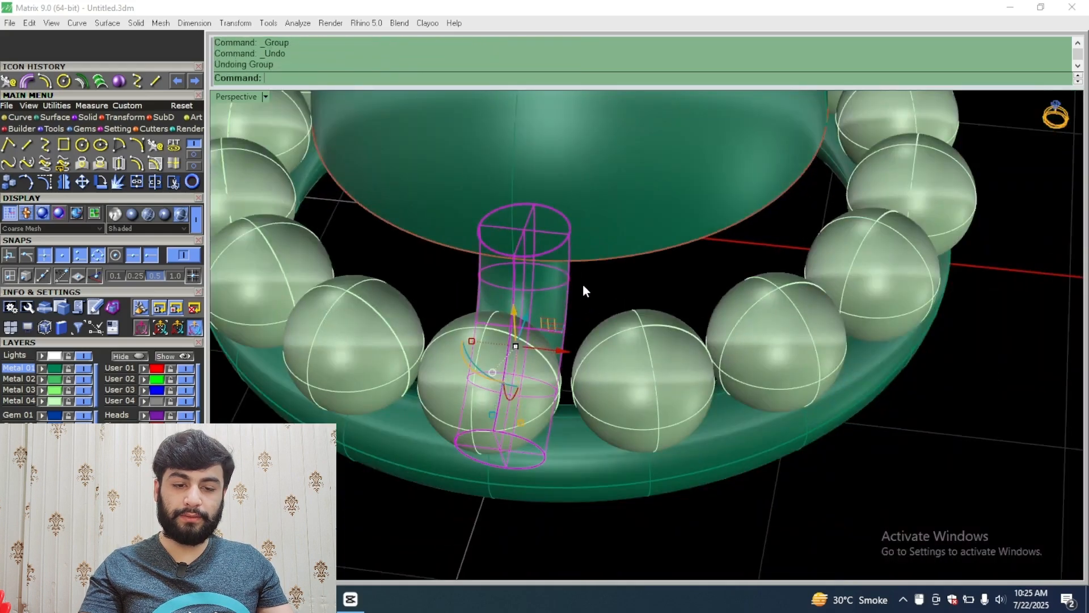
Step: Group the curved guide line by itself and pipe it with 0.33 start and end diameters and round caps
scroll(536, 288, up, 5)
drag(637, 273, 467, 297)
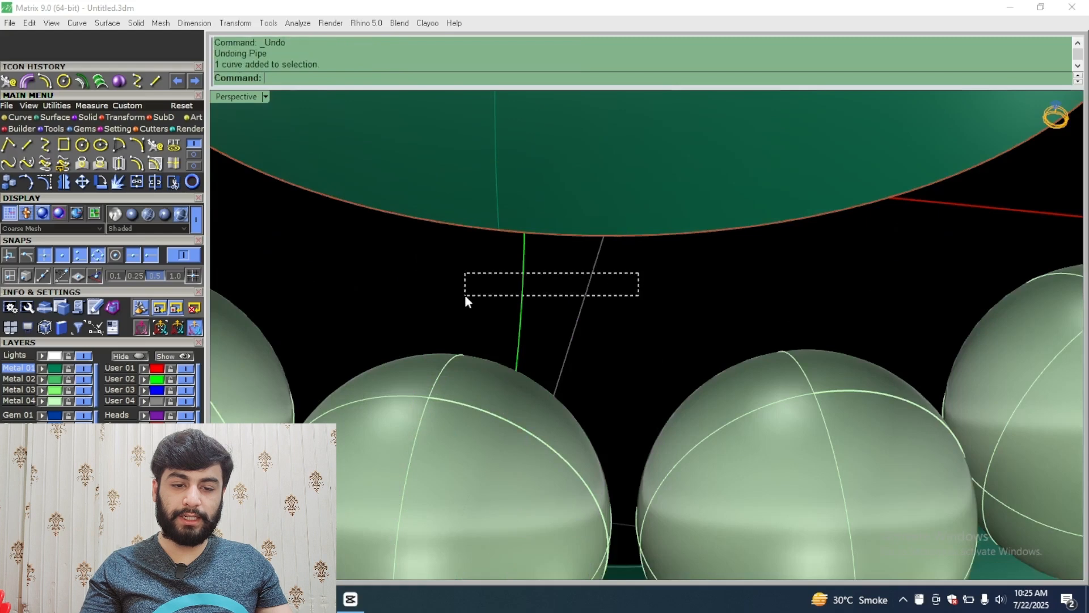
scroll(541, 261, down, 5)
key(ctrl+g)
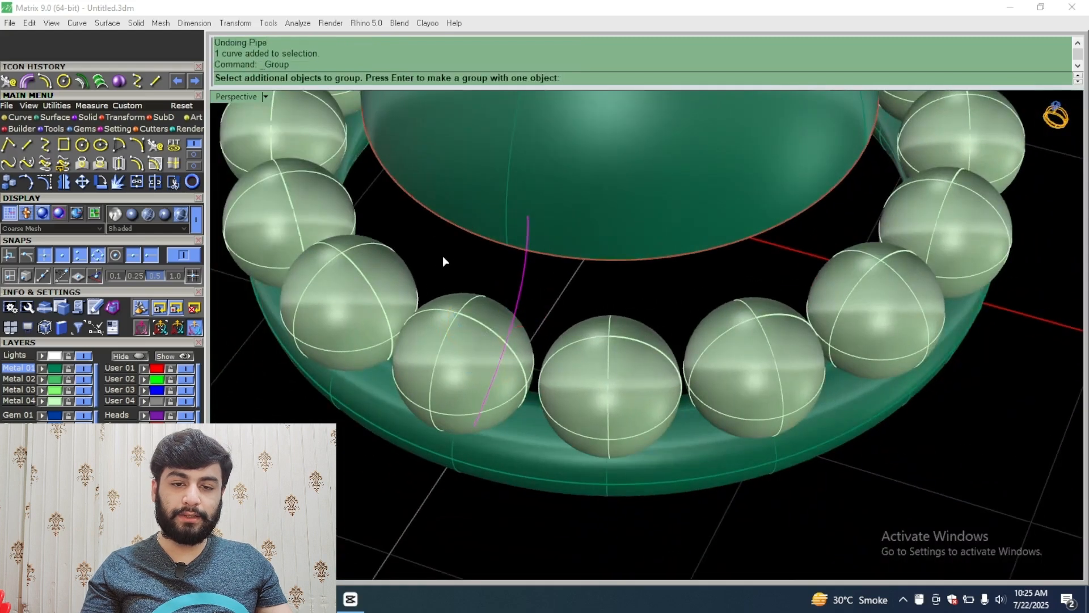
click(87, 118)
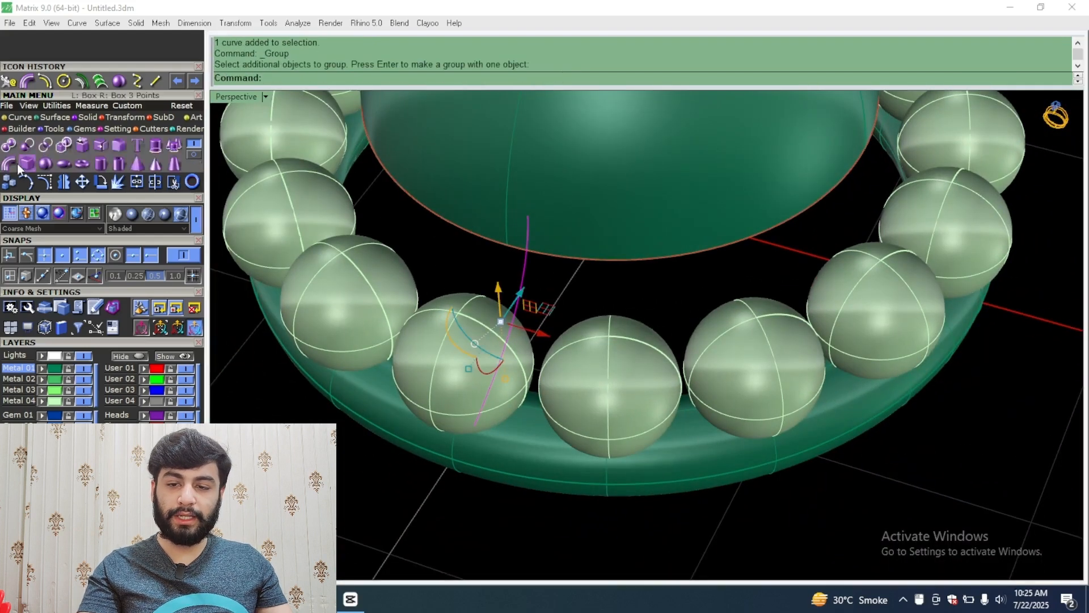
click(11, 164)
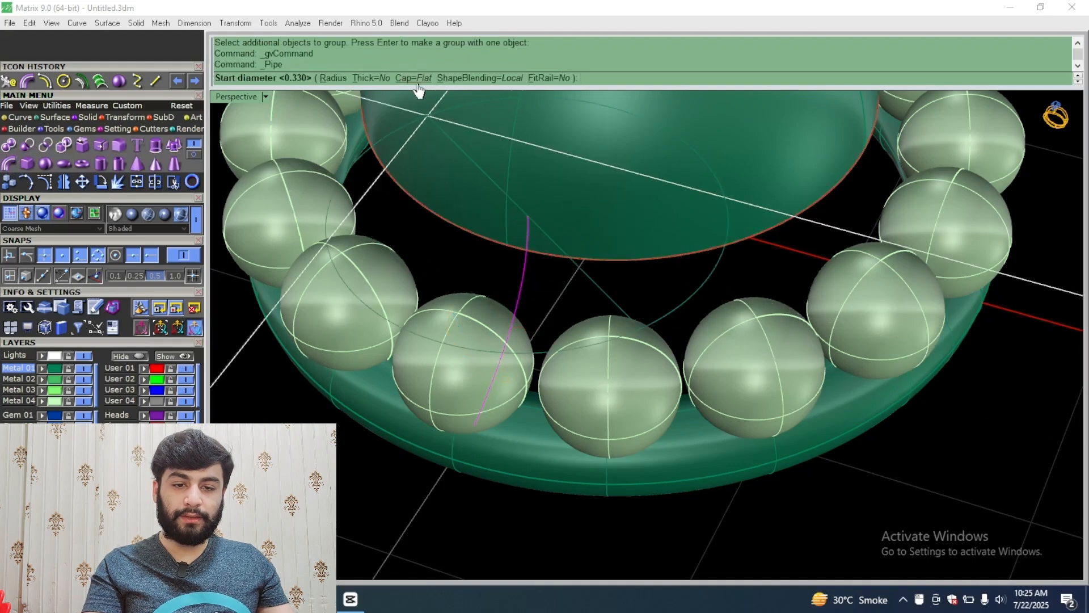
click(328, 78)
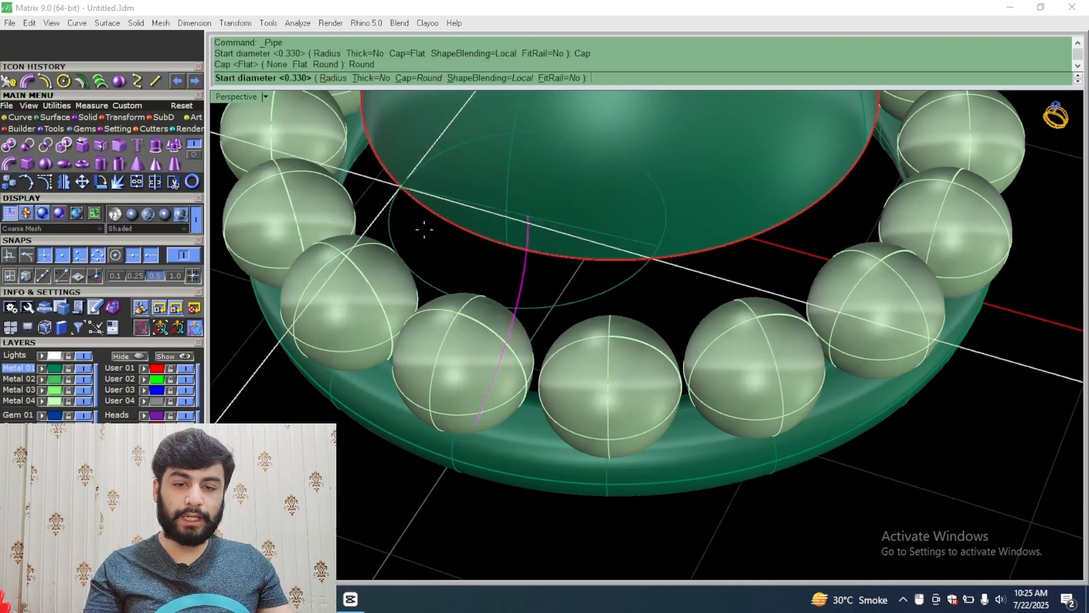
key(Return)
key(Return)
key(Return)
scroll(453, 255, up, 4)
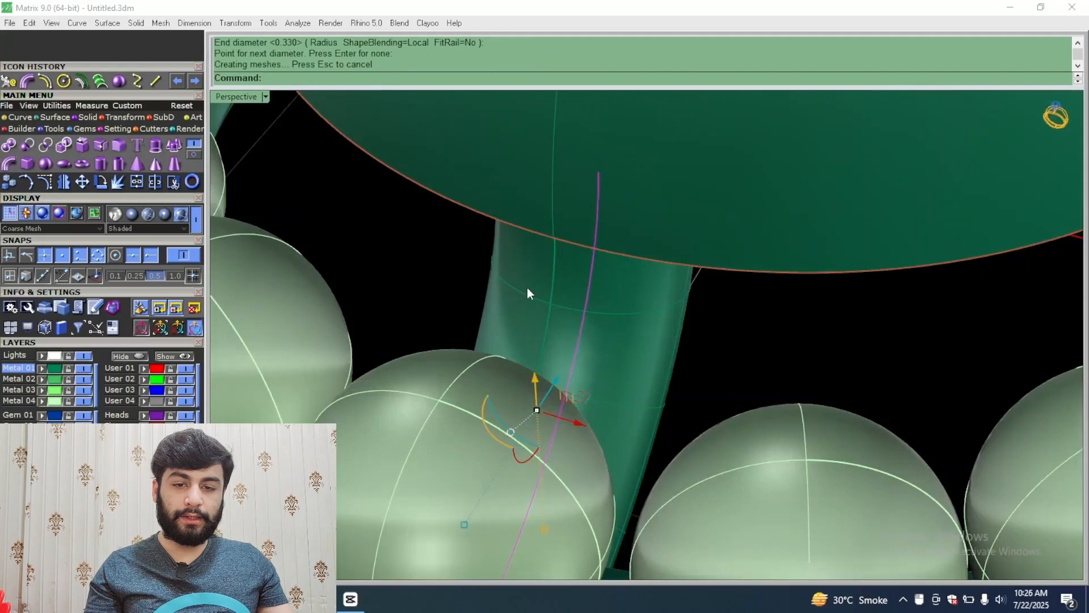
Step: Group the round-capped pipe with its guide curve
shift+click(528, 288)
scroll(527, 290, down, 5)
key(ctrl+g)
Step: Polar-array the piped support around the origin with 4 items over 360 degrees
right_drag(523, 311, 555, 371)
scroll(555, 372, down, 6)
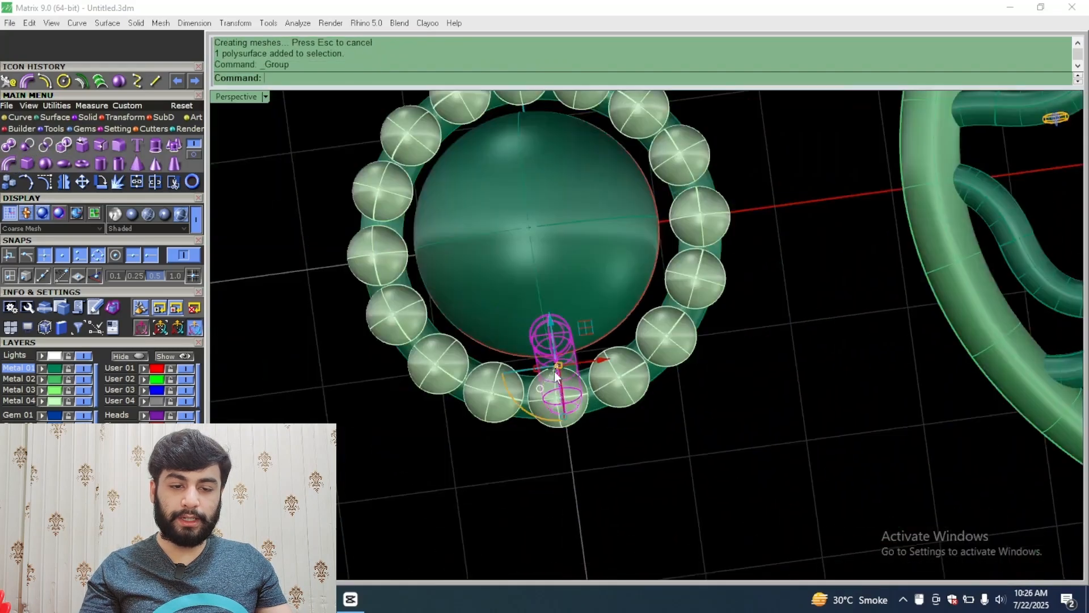
scroll(556, 376, down, 5)
click(116, 117)
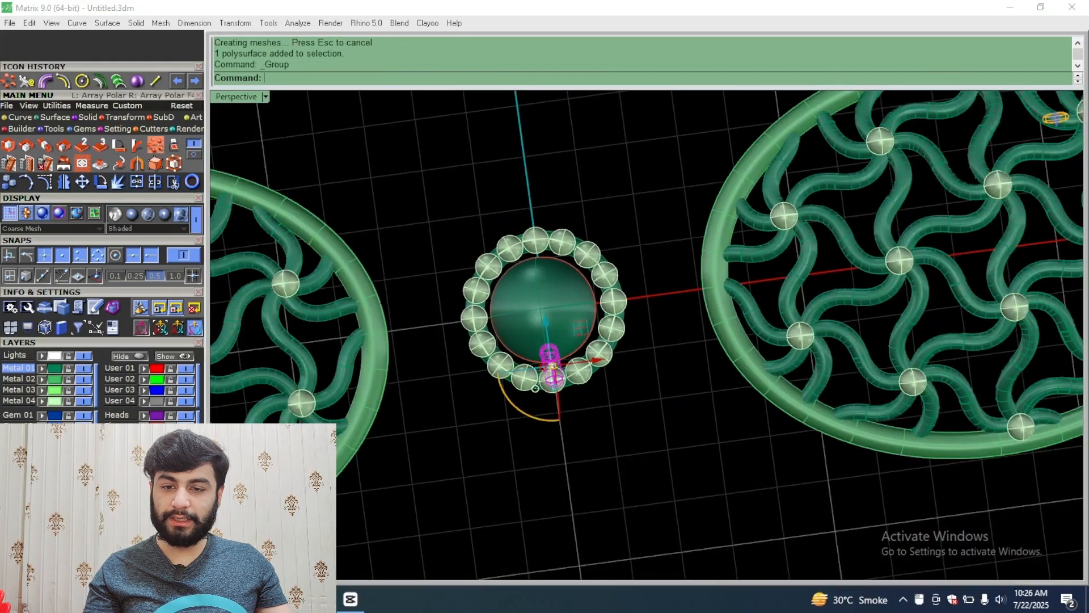
text(4)
key(Return)
key(Return)
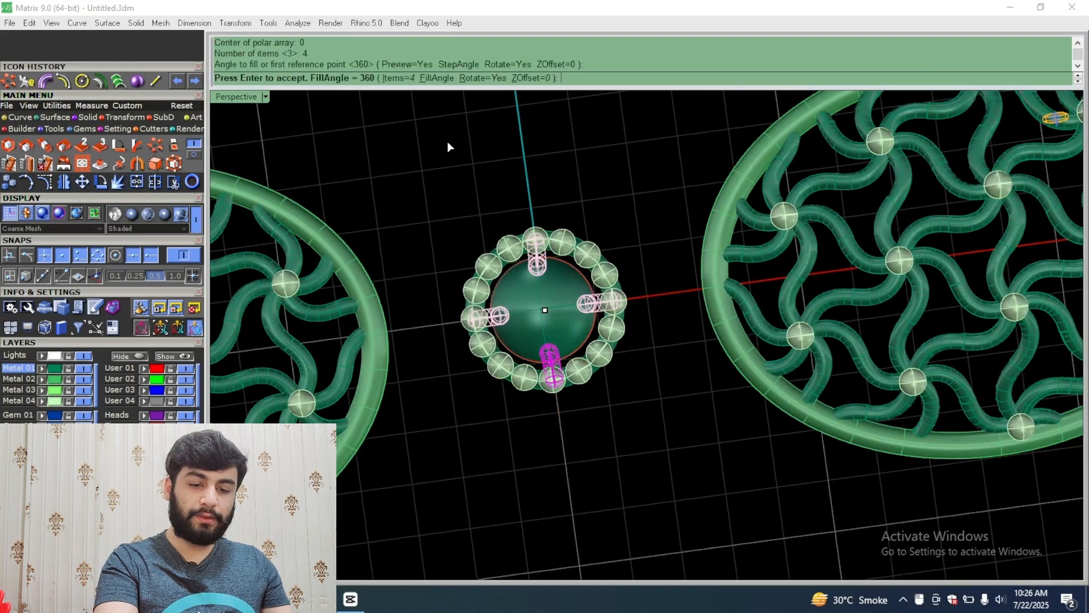
key(Return)
Step: Group the dome, bead ring, base and four supports into one centrepiece unit
right_drag(581, 271, 616, 302)
scroll(584, 217, down, 5)
drag(498, 332, 498, 333)
key(ctrl+g)
Step: Raise the grouped centrepiece unit and duplicate it along the Y axis so the two bead rings meet
scroll(577, 241, up, 5)
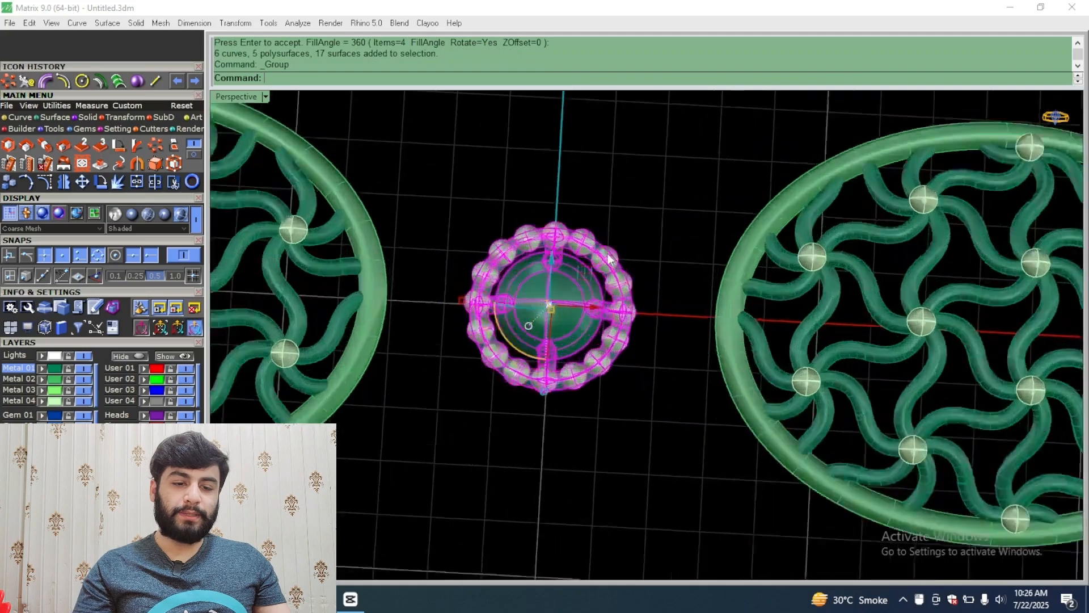
right_drag(577, 295, 574, 190)
drag(547, 192, 544, 137)
shift+right_drag(594, 170, 628, 277)
drag(609, 304, 665, 111)
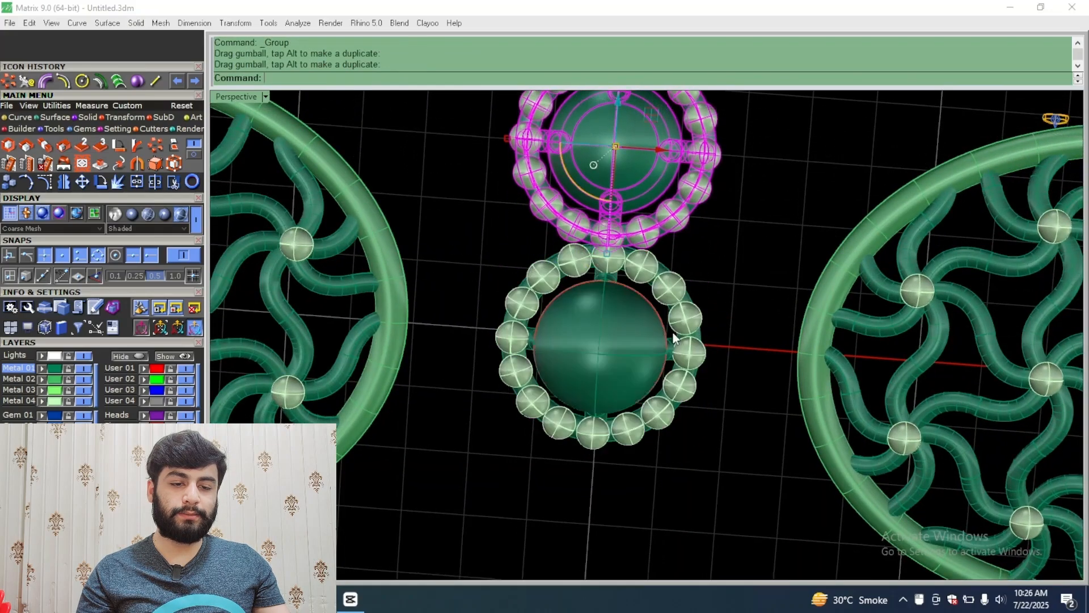
Step: Tilt the duplicated unit so it slopes outward and lower it beside the central unit
right_drag(673, 332, 527, 122)
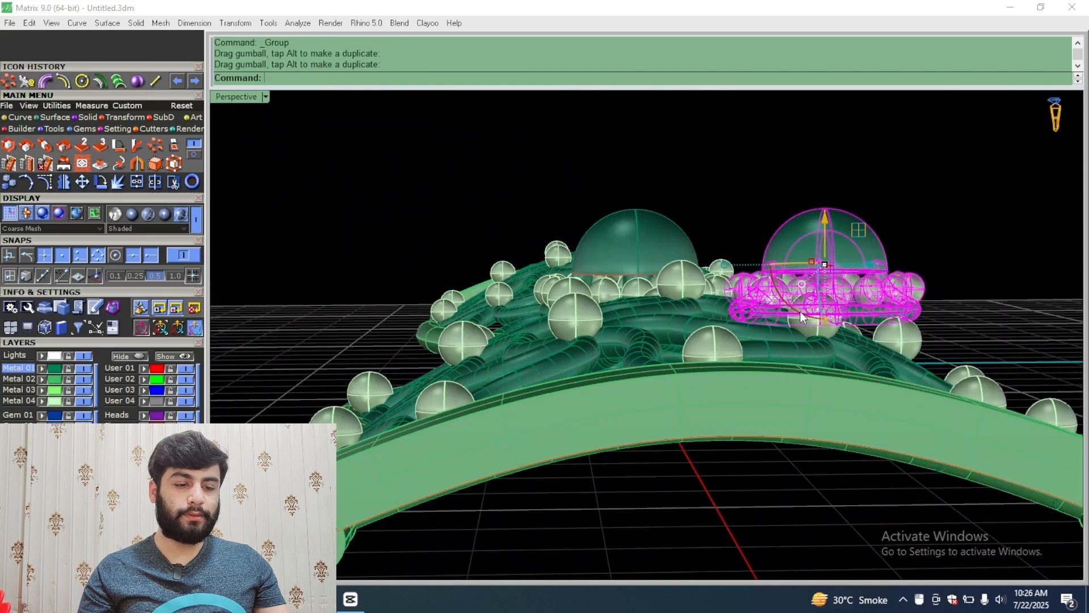
drag(801, 317, 783, 302)
click(719, 159)
right_drag(720, 159, 743, 192)
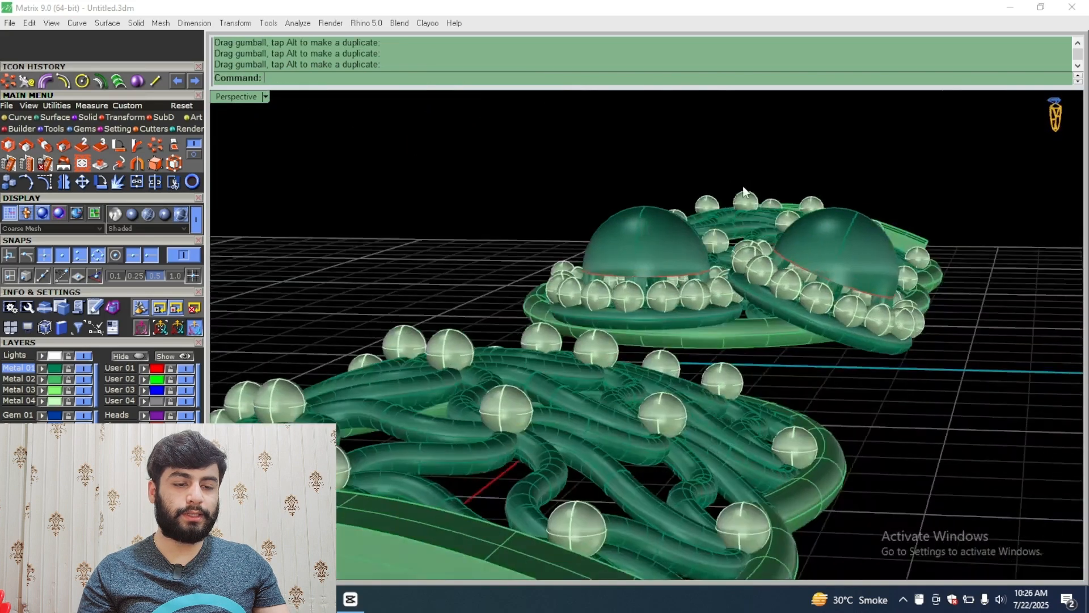
drag(830, 242, 826, 276)
click(695, 165)
Step: Fine-tune the tilted unit's position along the Y axis relative to the central unit
right_drag(696, 165, 852, 406)
scroll(706, 340, down, 4)
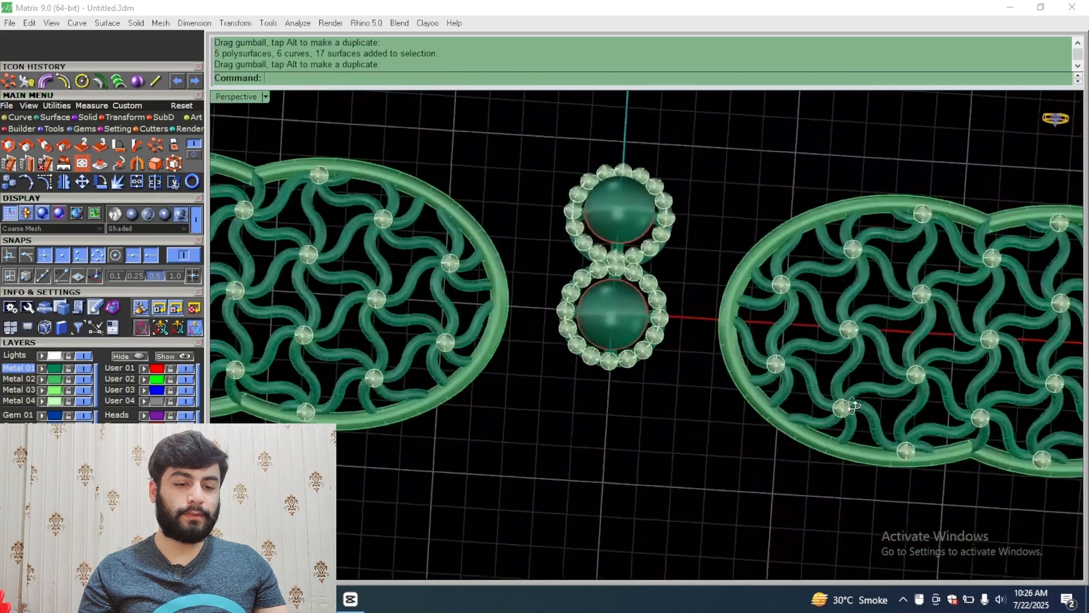
scroll(635, 224, up, 3)
click(626, 212)
drag(598, 173, 598, 167)
Step: Polar-array the tilted unit around the origin with 6 items over 360 degrees
scroll(692, 283, down, 5)
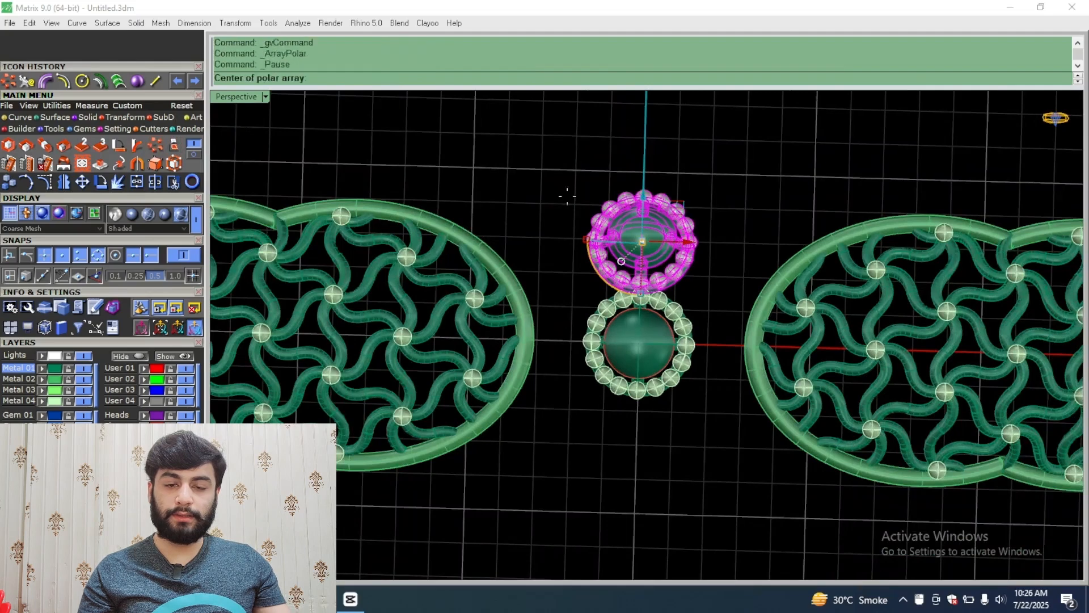
text(6)
key(Return)
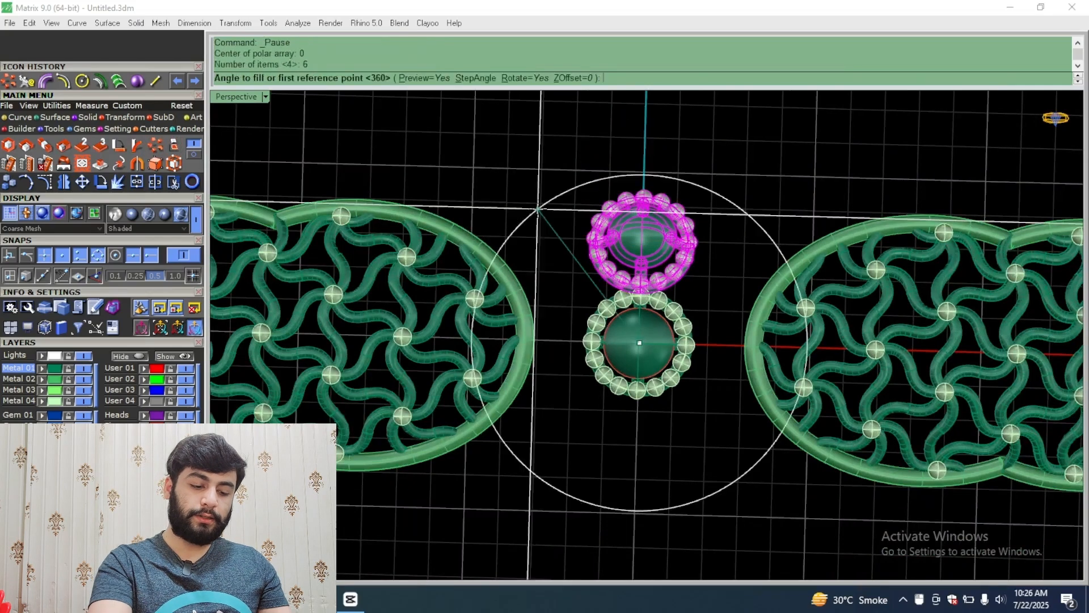
key(Return)
key(Return)
Step: Group all seven domed units into one flower cluster and raise it relative to the side panels
scroll(656, 294, down, 5)
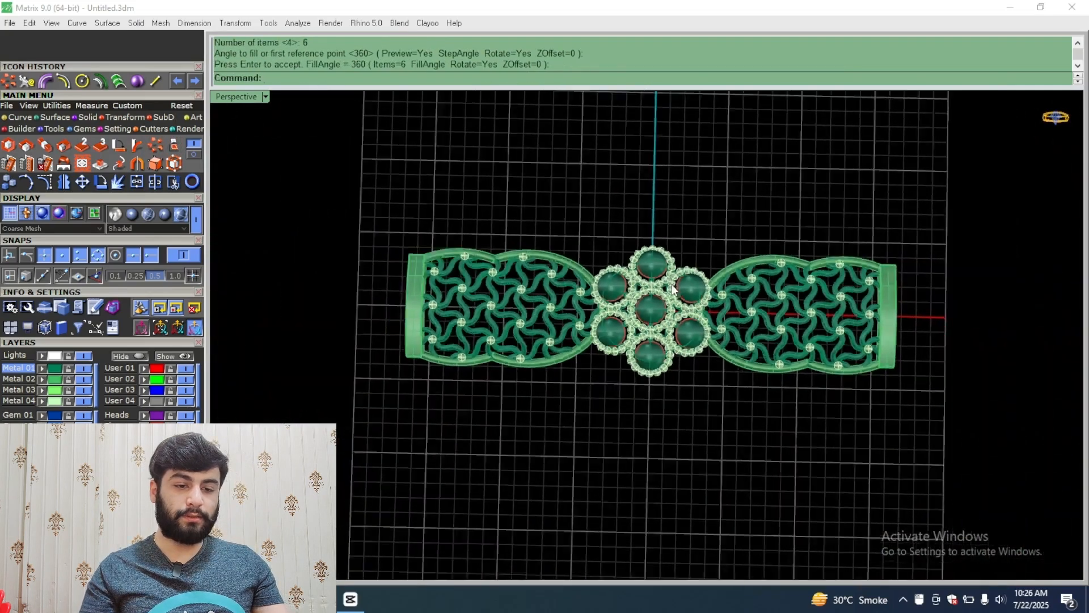
scroll(691, 296, up, 3)
scroll(690, 295, down, 4)
scroll(686, 286, up, 7)
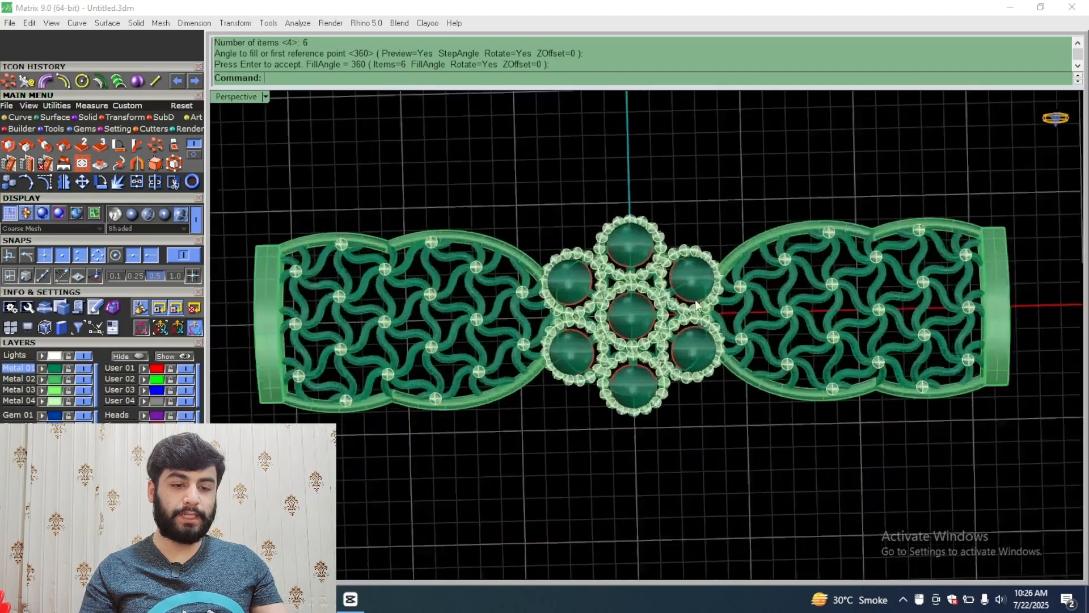
right_drag(699, 243, 702, 156)
scroll(680, 287, up, 5)
right_drag(681, 287, 679, 209)
drag(460, 471, 460, 471)
key(ctrl+g)
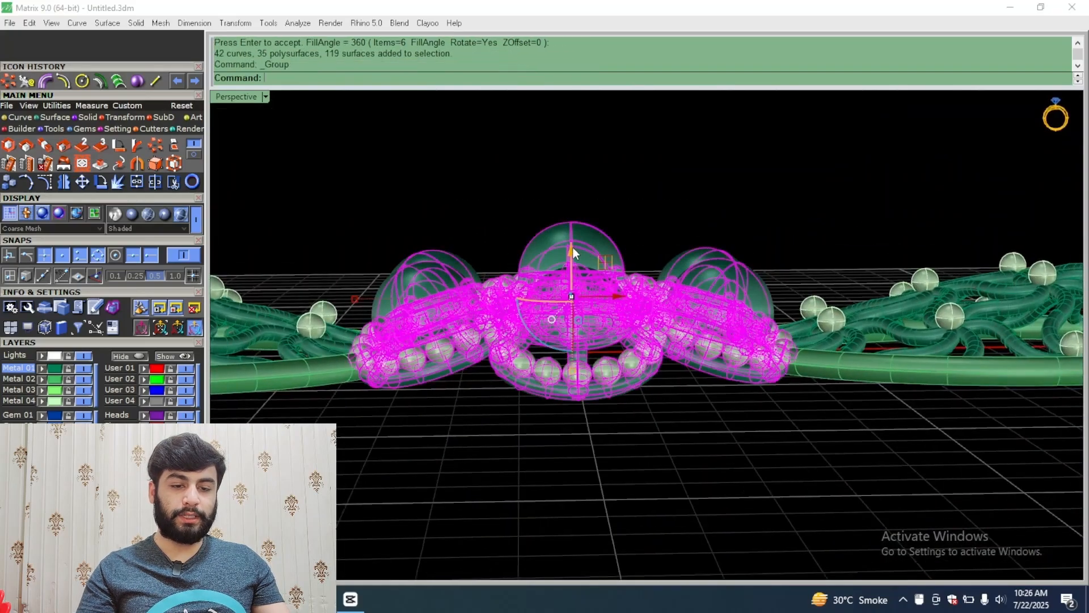
drag(573, 248, 503, 210)
key(Escape)
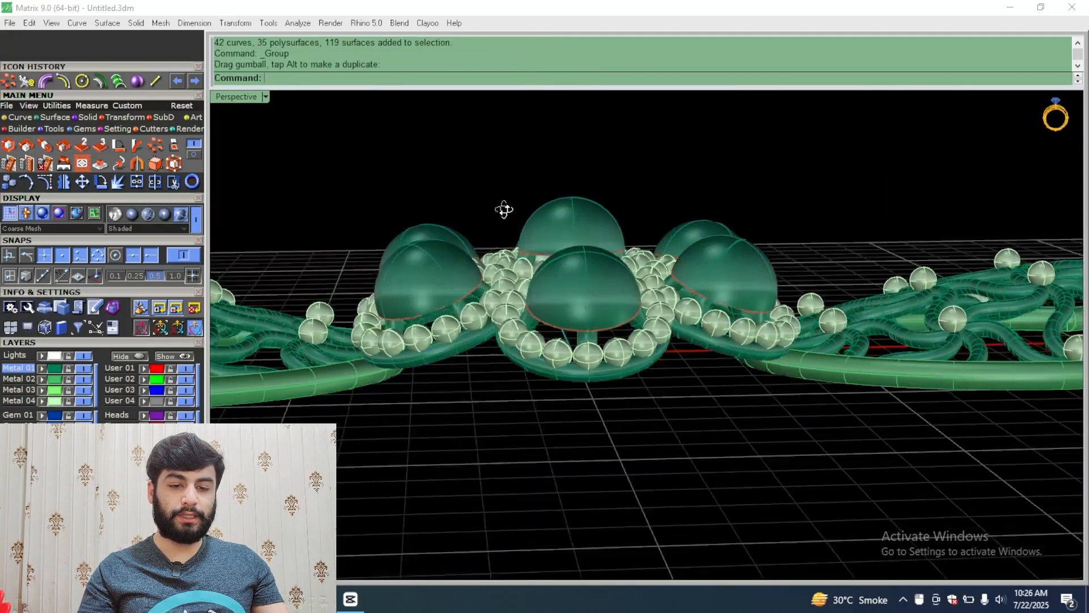
Step: Lower the grouped flower cluster slightly towards the side panel frames
right_drag(503, 210, 539, 185)
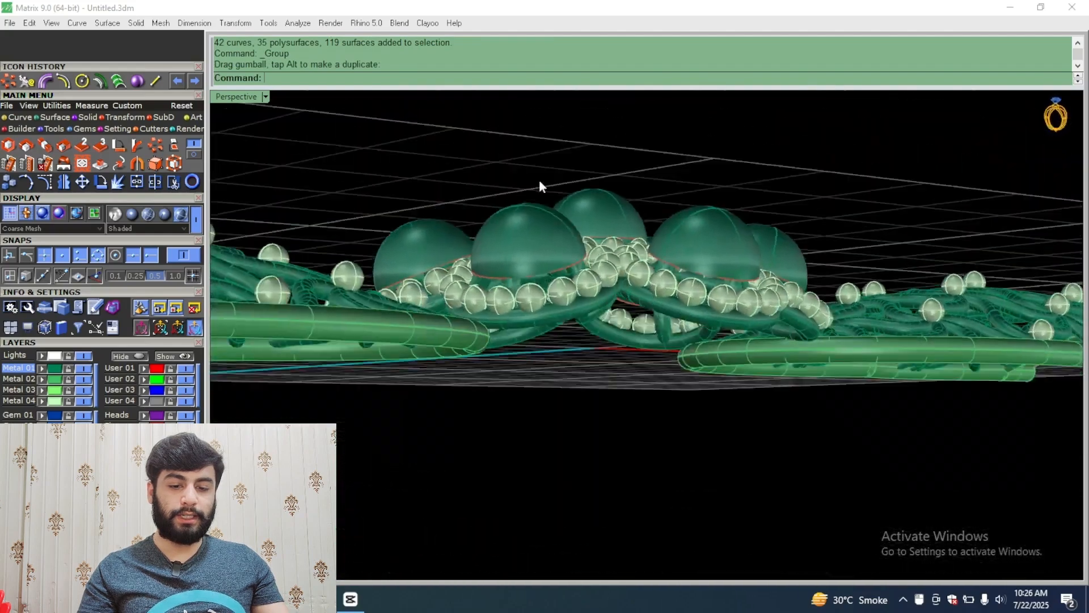
scroll(554, 314, up, 6)
scroll(477, 338, down, 5)
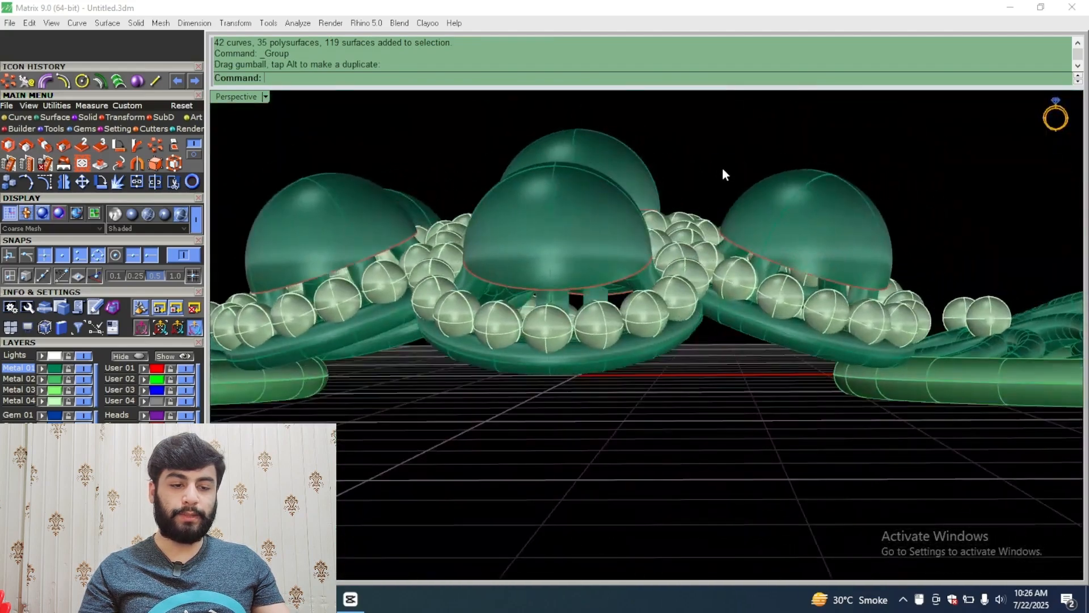
drag(427, 358, 420, 375)
scroll(396, 382, up, 6)
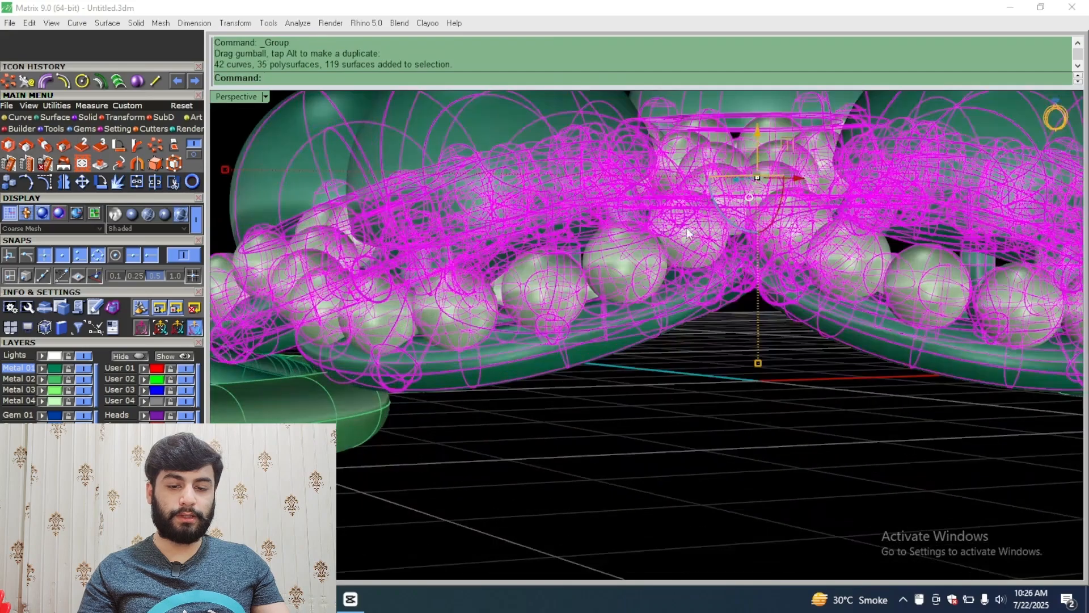
drag(760, 126, 758, 135)
click(389, 434)
Step: Examine the flower cluster from below and above, checking the bead overlaps and the fit between the side panels
scroll(389, 436, down, 7)
right_drag(806, 364, 698, 579)
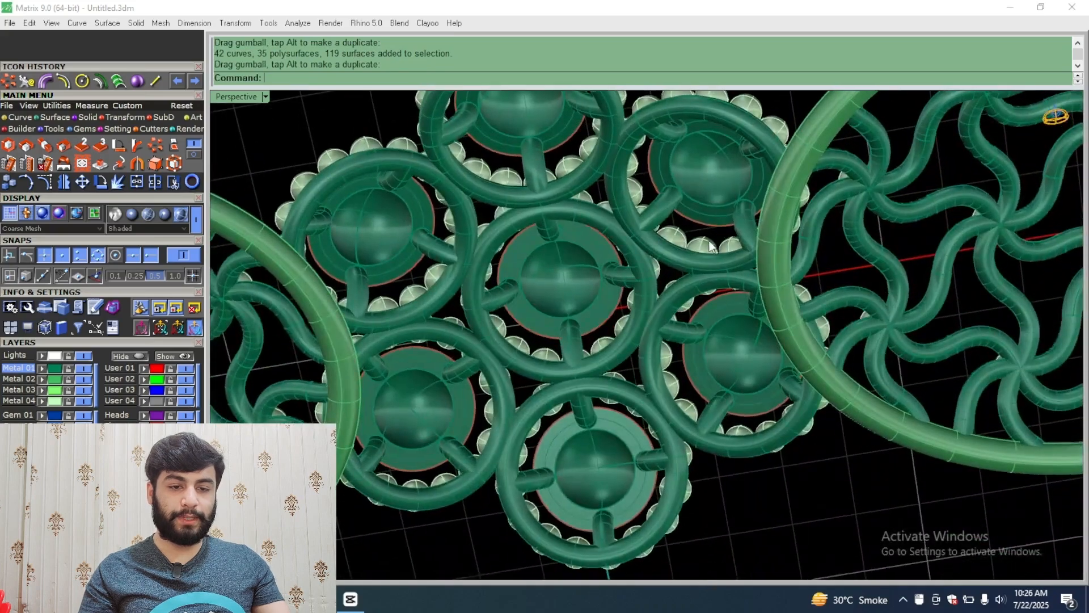
scroll(711, 245, up, 4)
scroll(669, 244, down, 5)
right_drag(668, 243, 672, 278)
scroll(672, 278, up, 6)
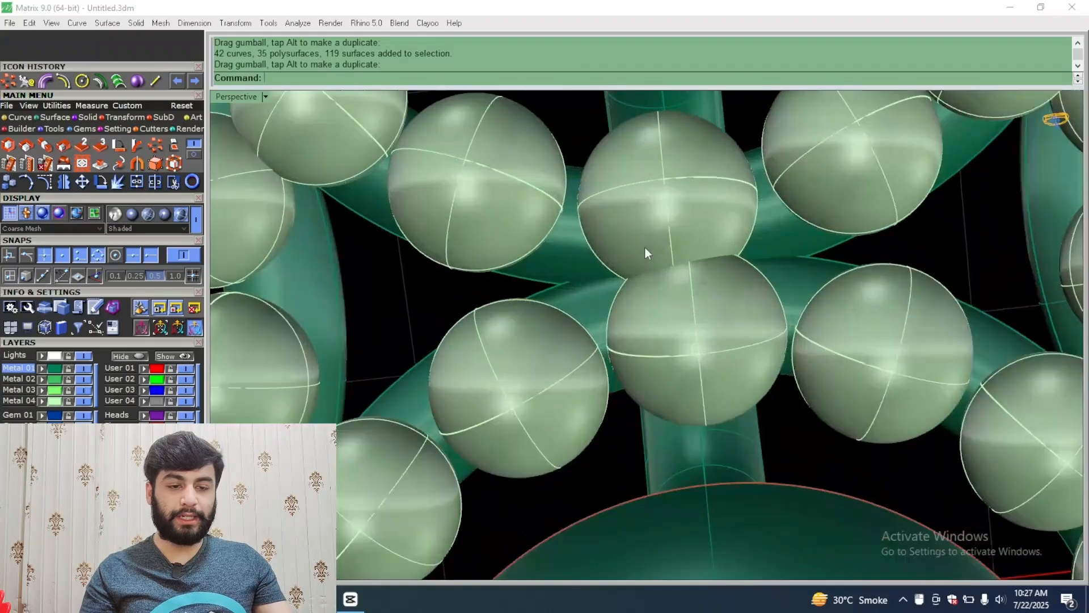
scroll(703, 261, down, 8)
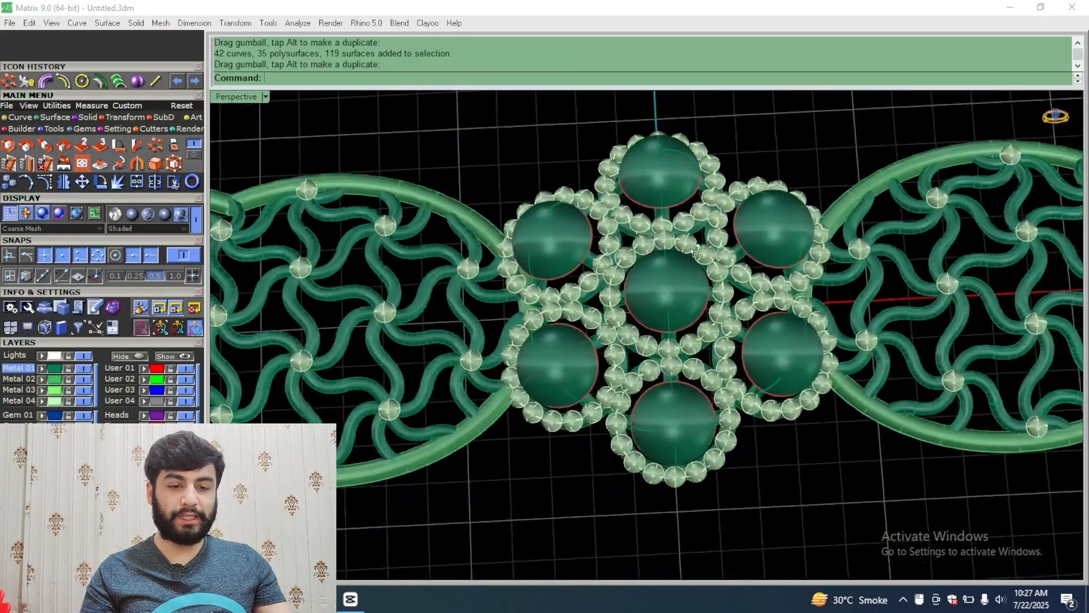
right_drag(702, 261, 731, 295)
scroll(702, 267, up, 2)
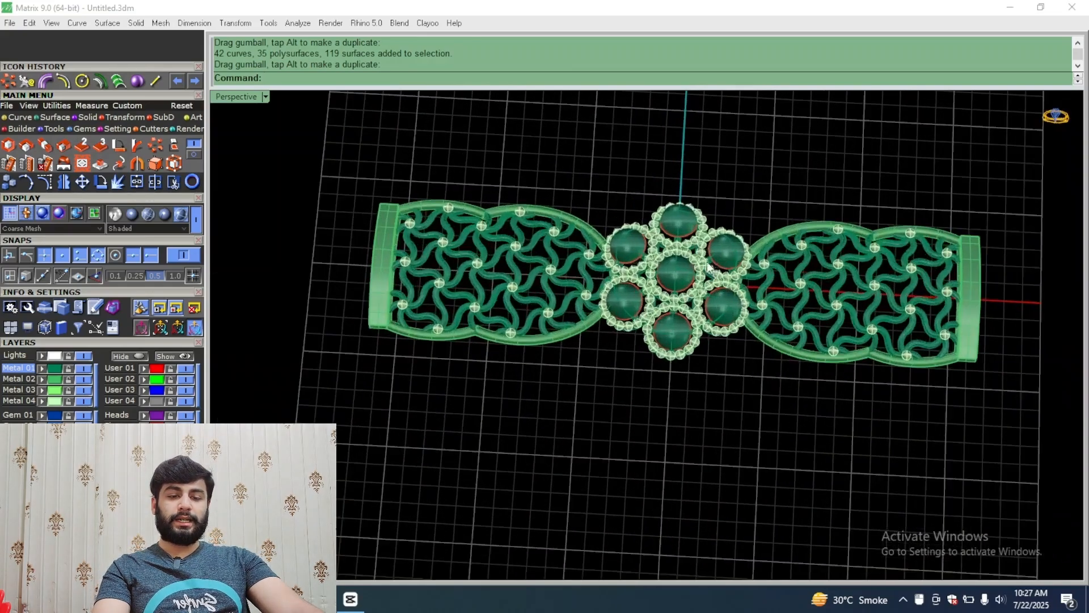
shift+right_drag(662, 177, 598, 298)
scroll(632, 302, up, 6)
scroll(668, 274, down, 6)
scroll(670, 283, up, 6)
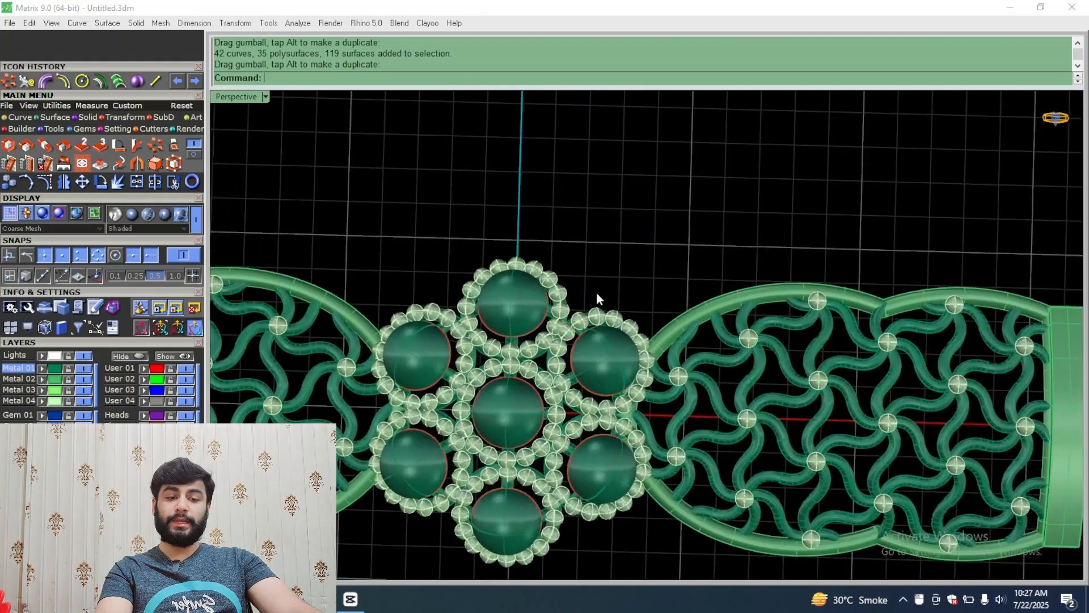
Step: Make User 02 the current layer and hide the metal layers
click(117, 378)
click(96, 373)
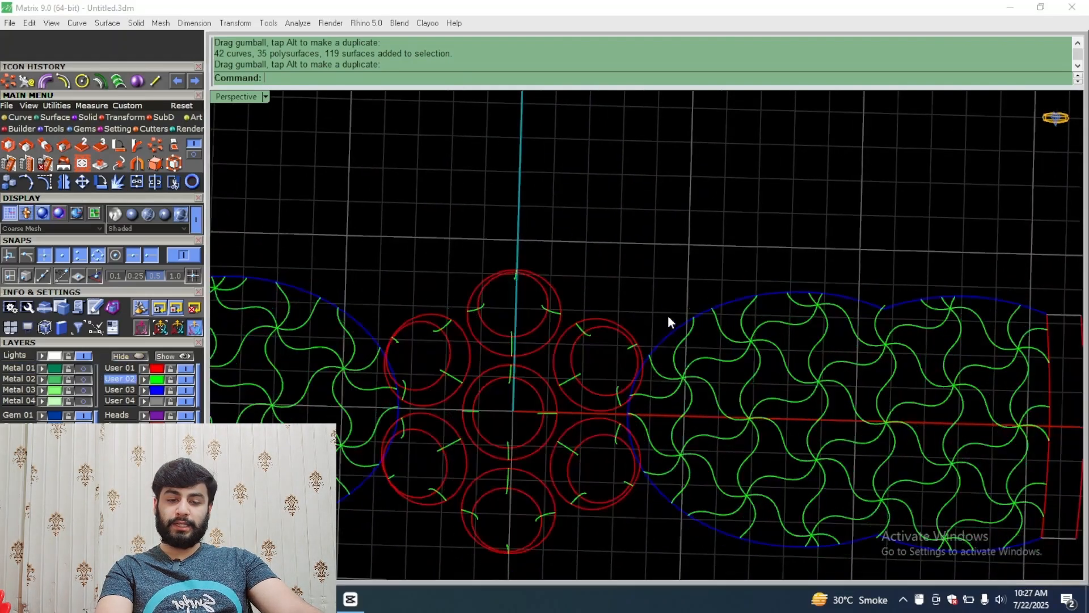
scroll(659, 312, up, 8)
Step: Draw an upward-bowed start-end-direction arc from the upper unit's outer circle to the right-hand panel's blue outline
click(21, 124)
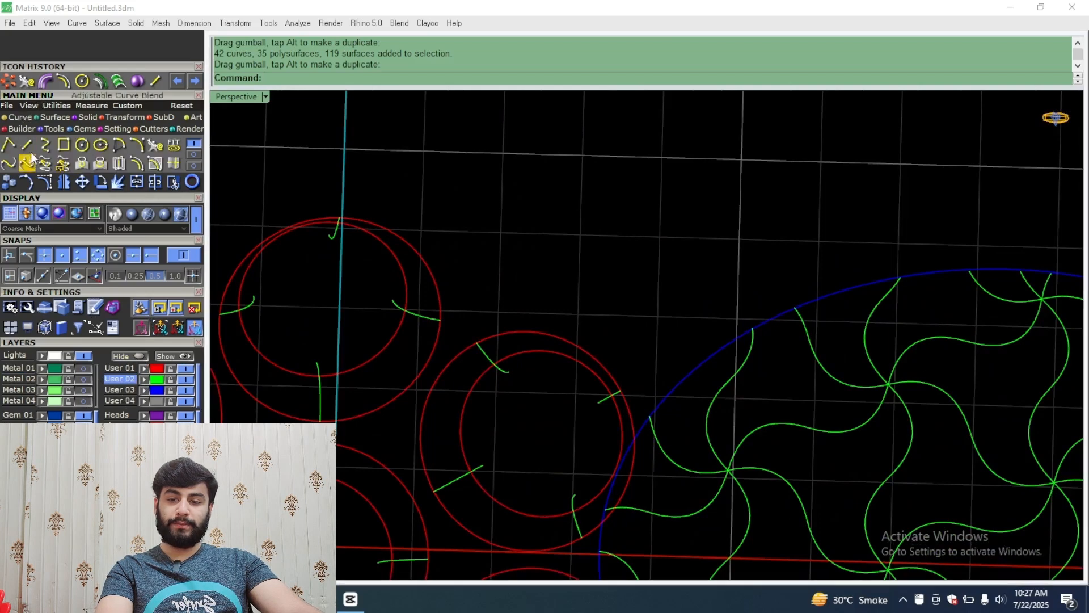
click(27, 145)
click(137, 146)
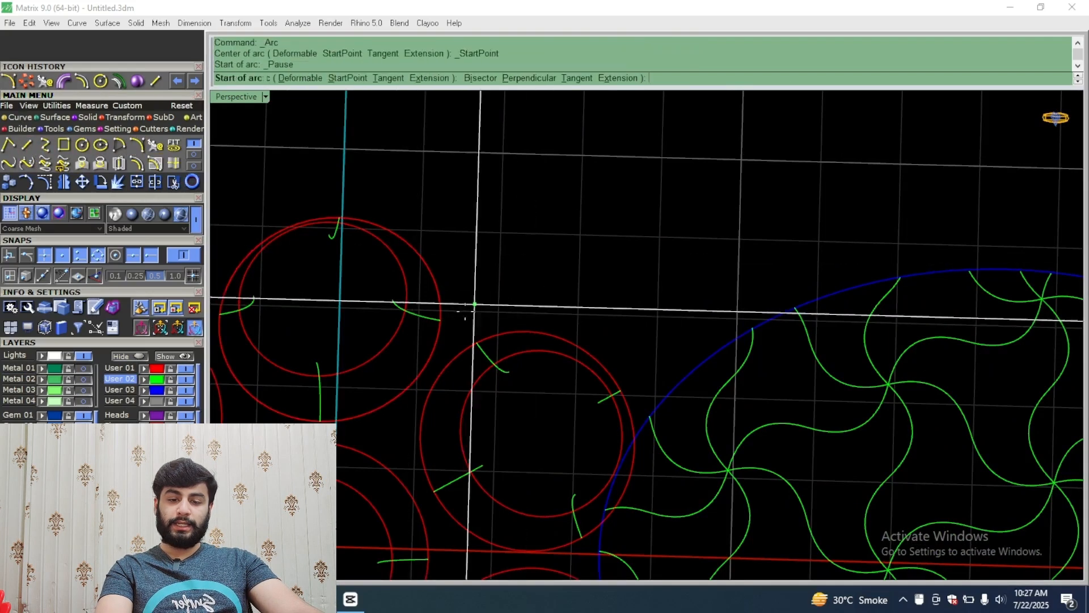
click(440, 320)
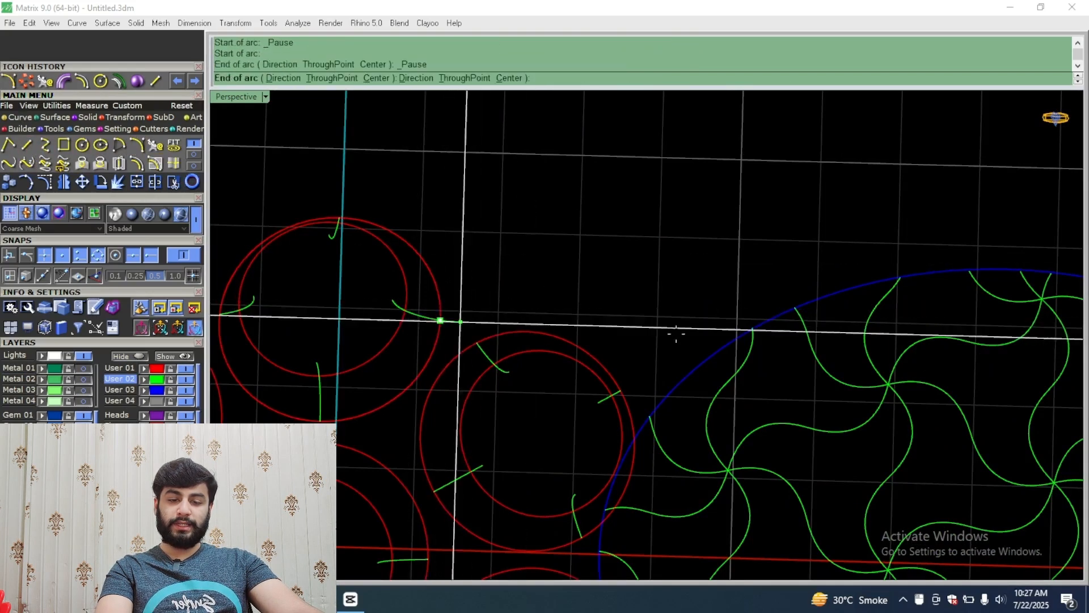
click(768, 321)
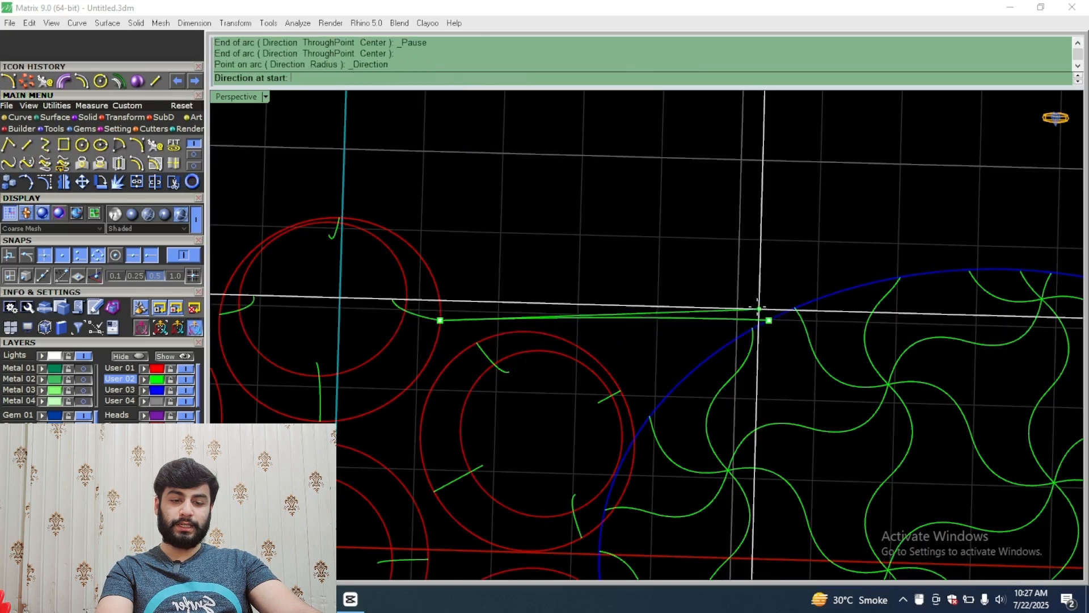
click(721, 247)
Step: Show the metal layers, pipe the connector arc with a 0.33 start and 0.5 end diameter, and put the pipe on Metal 01
click(97, 370)
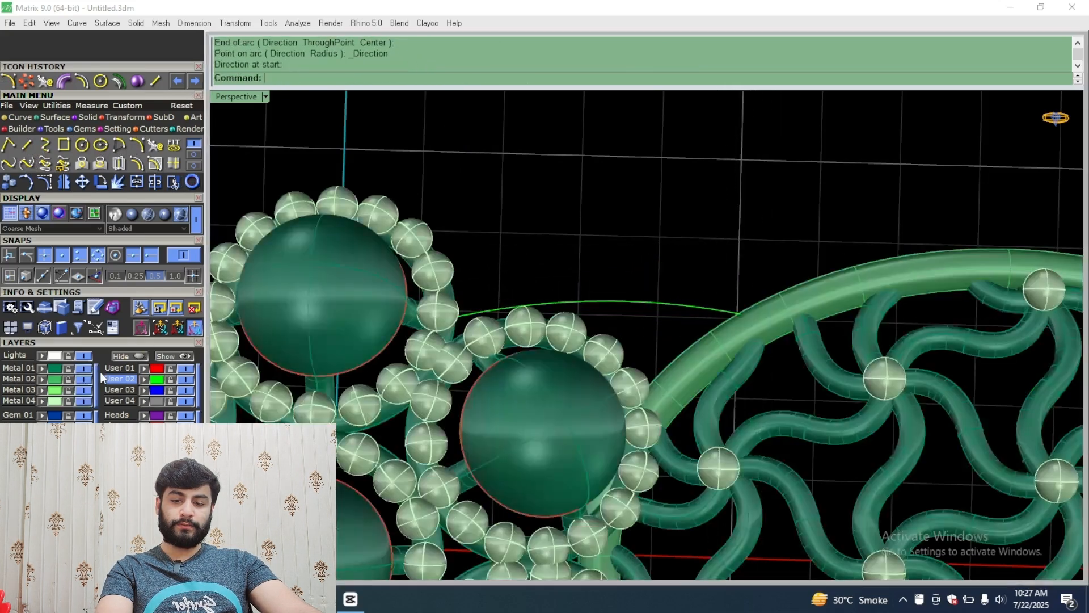
right_drag(590, 306, 606, 297)
key(F6)
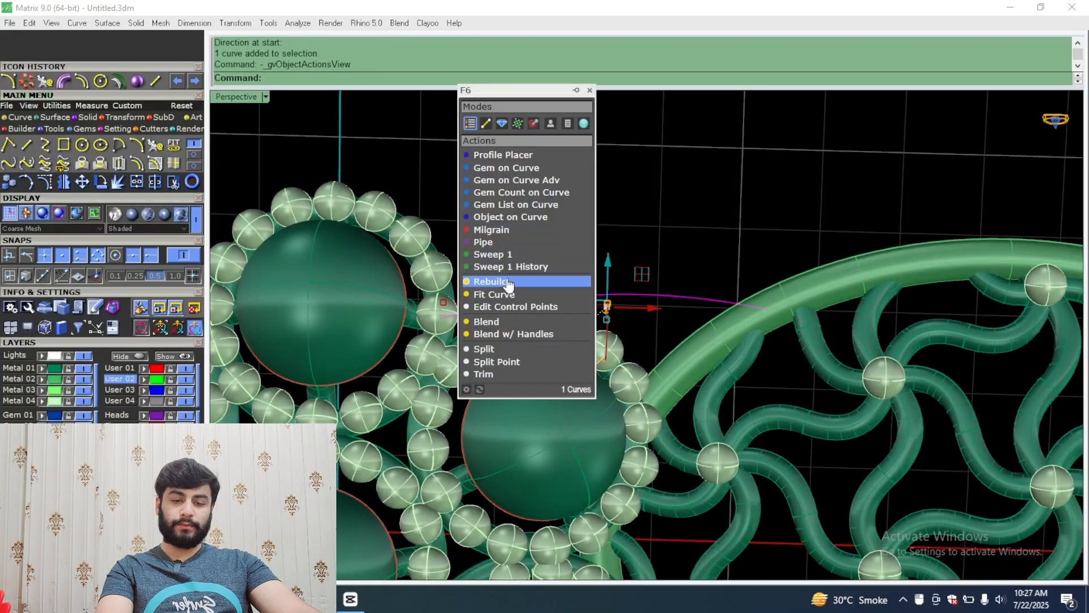
click(485, 241)
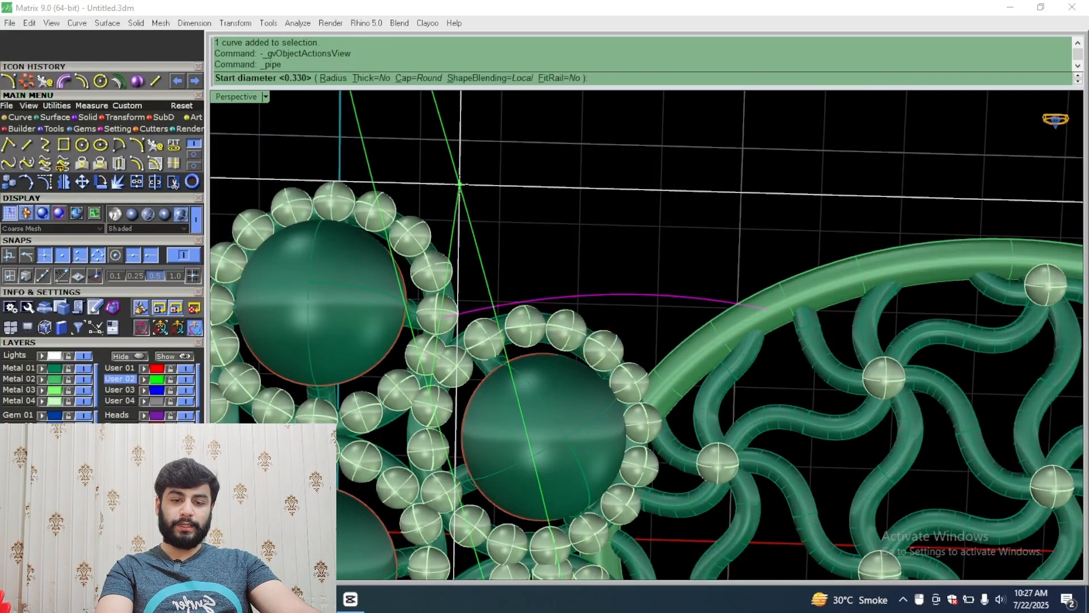
key(Return)
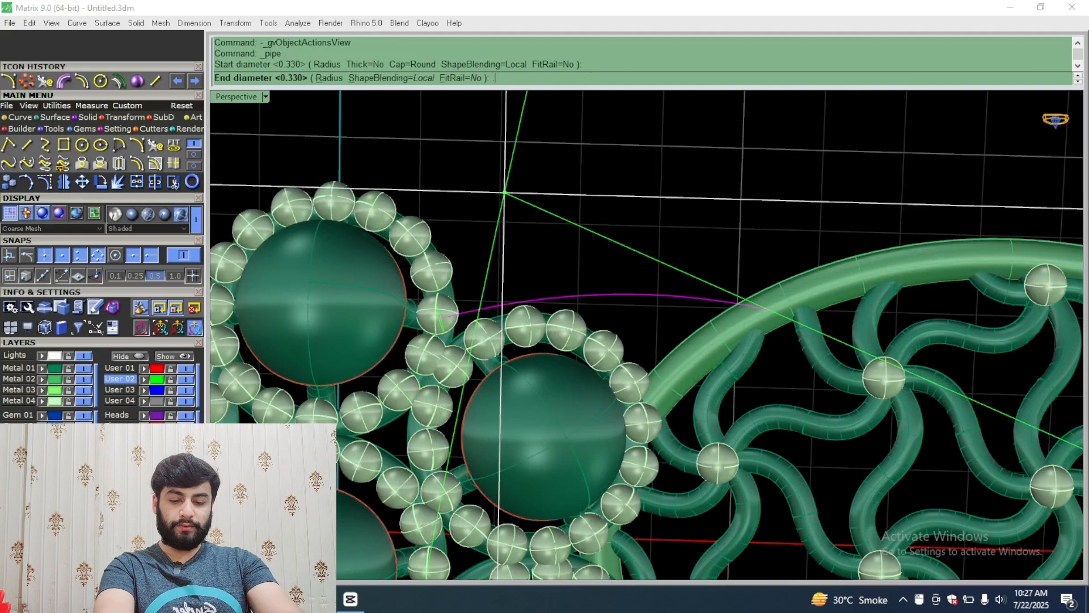
text(5)
key(Return)
key(Return)
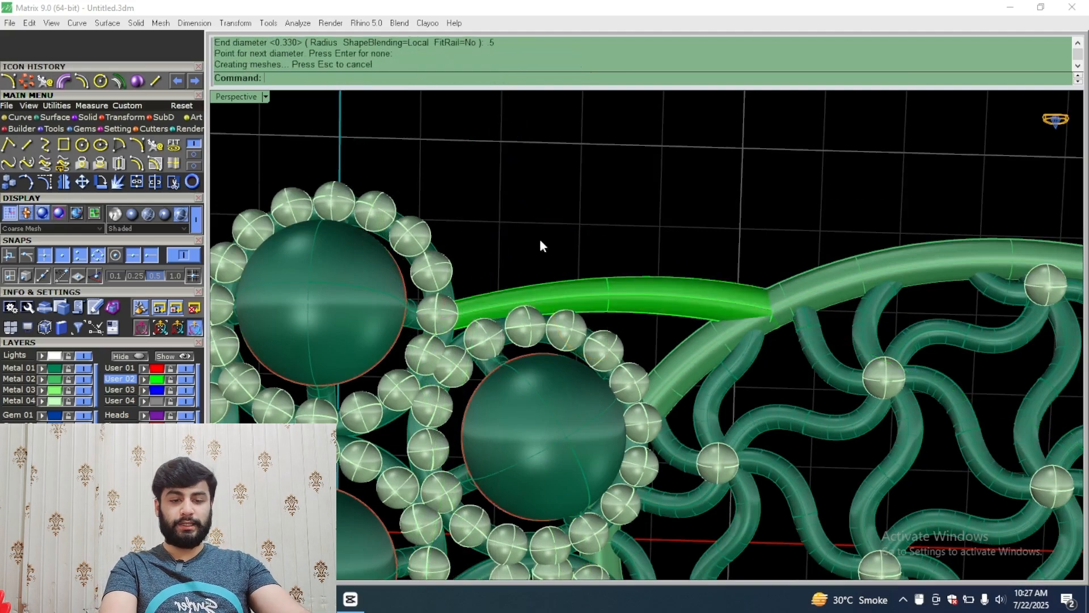
click(519, 293)
click(42, 368)
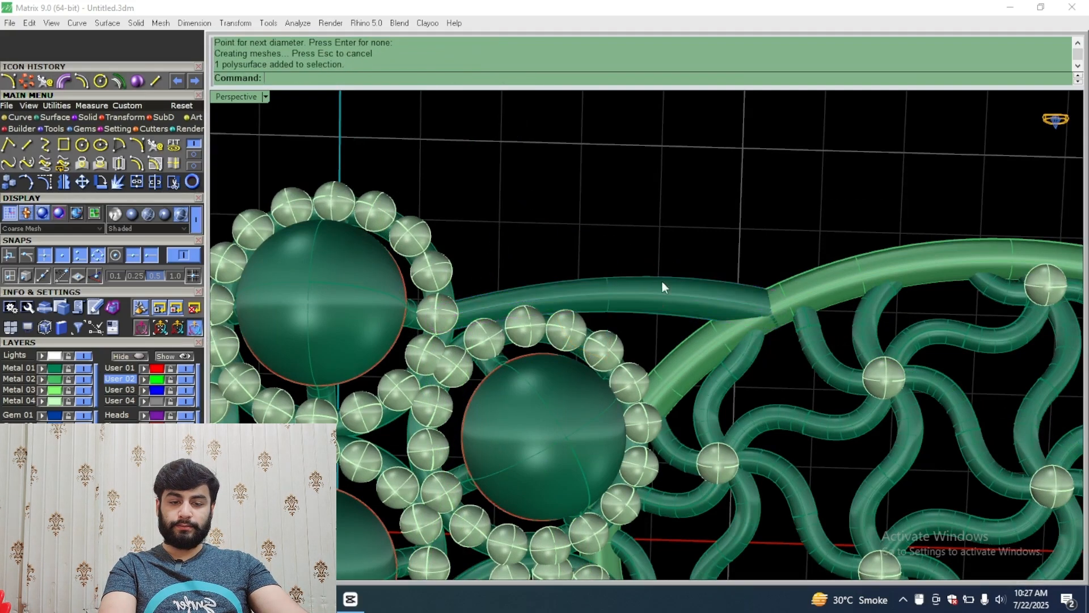
Step: Select the arc inside the new connector pipe and turn on its control points
right_drag(661, 287, 695, 491)
scroll(638, 448, up, 5)
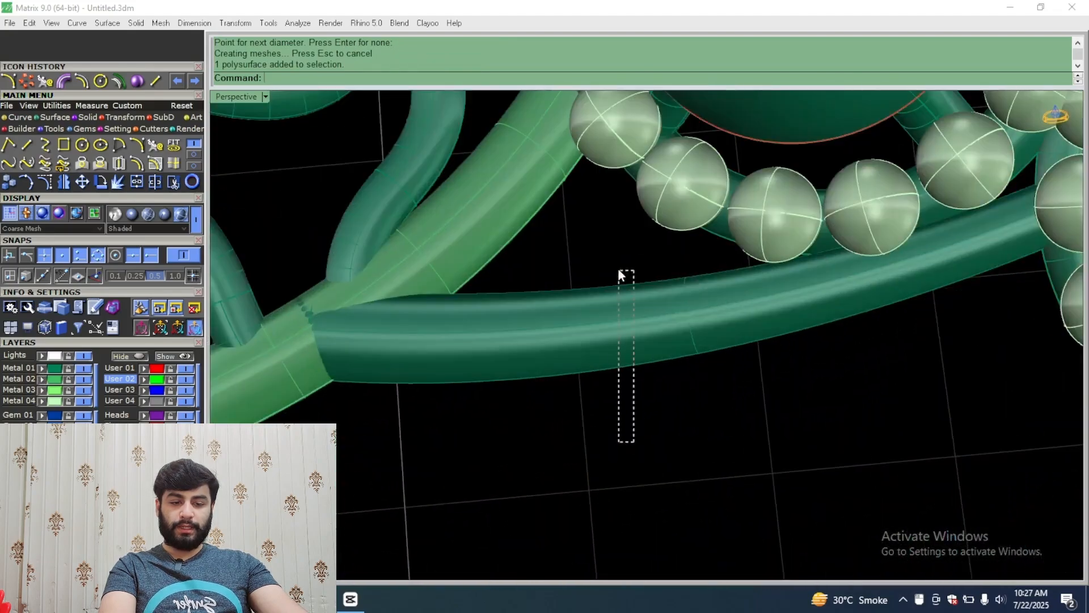
drag(618, 267, 624, 297)
scroll(624, 298, down, 5)
ctrl+click(536, 340)
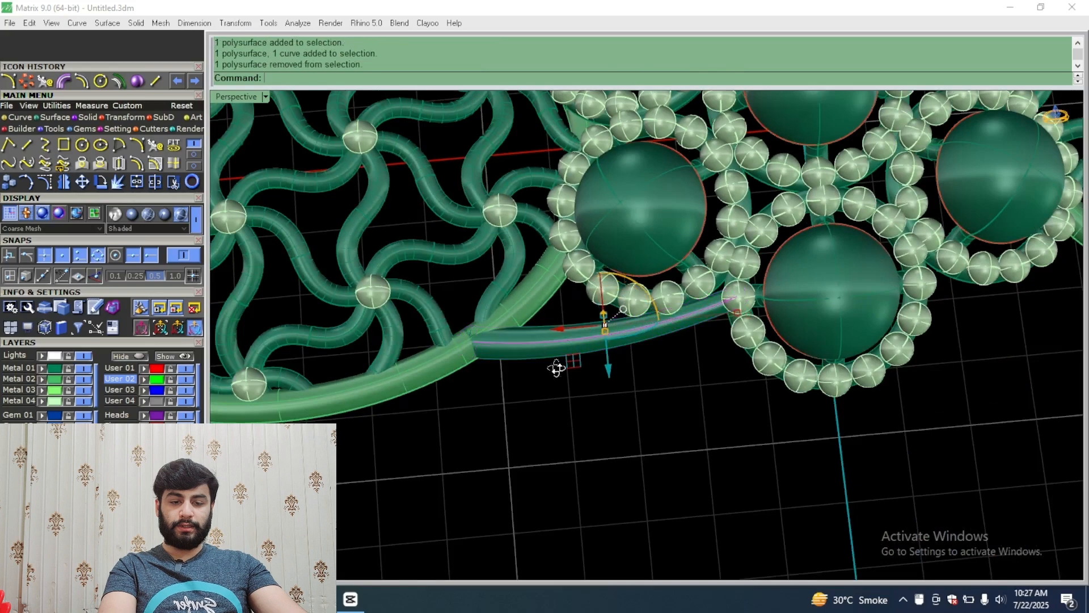
right_drag(556, 369, 564, 419)
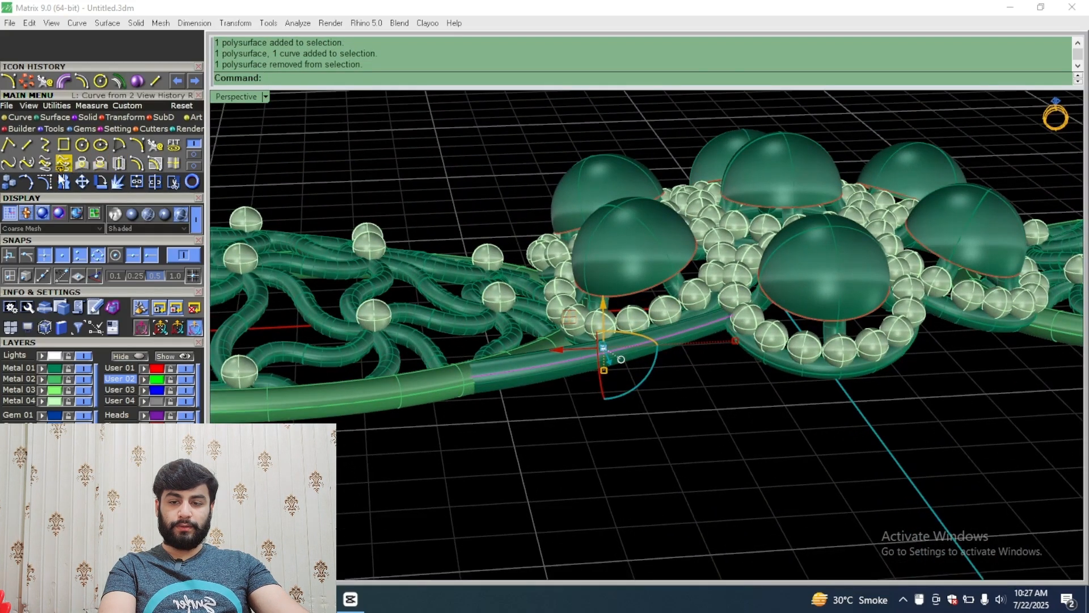
click(46, 182)
Step: Move the arc's middle control point inward so the connector pipe curves closer to the neighbouring unit's bead ring
scroll(659, 330, up, 5)
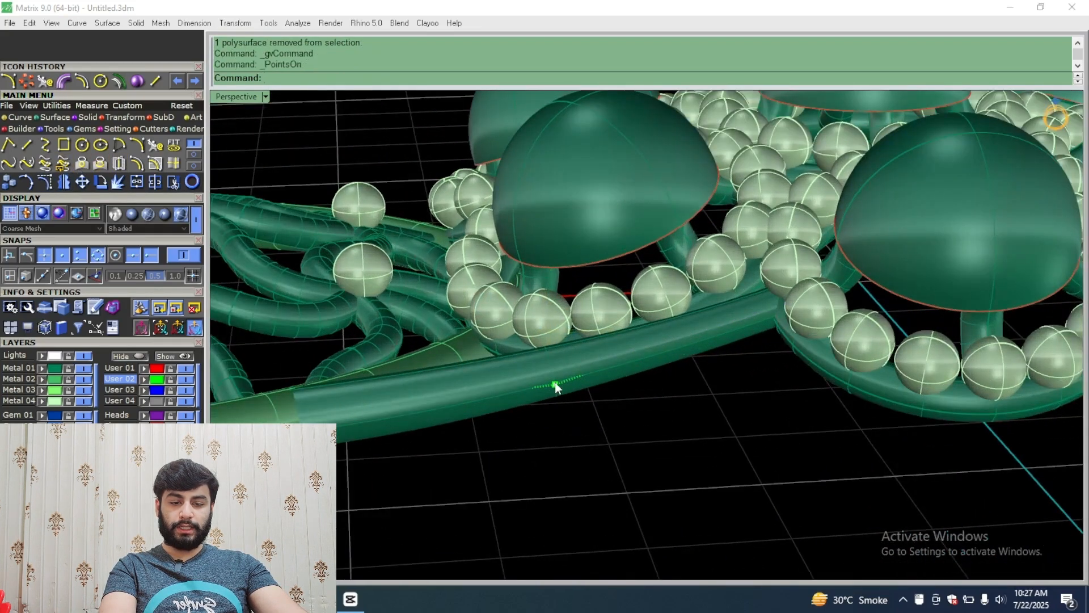
drag(557, 339, 554, 393)
right_drag(569, 359, 697, 442)
key(Escape)
drag(701, 443, 611, 476)
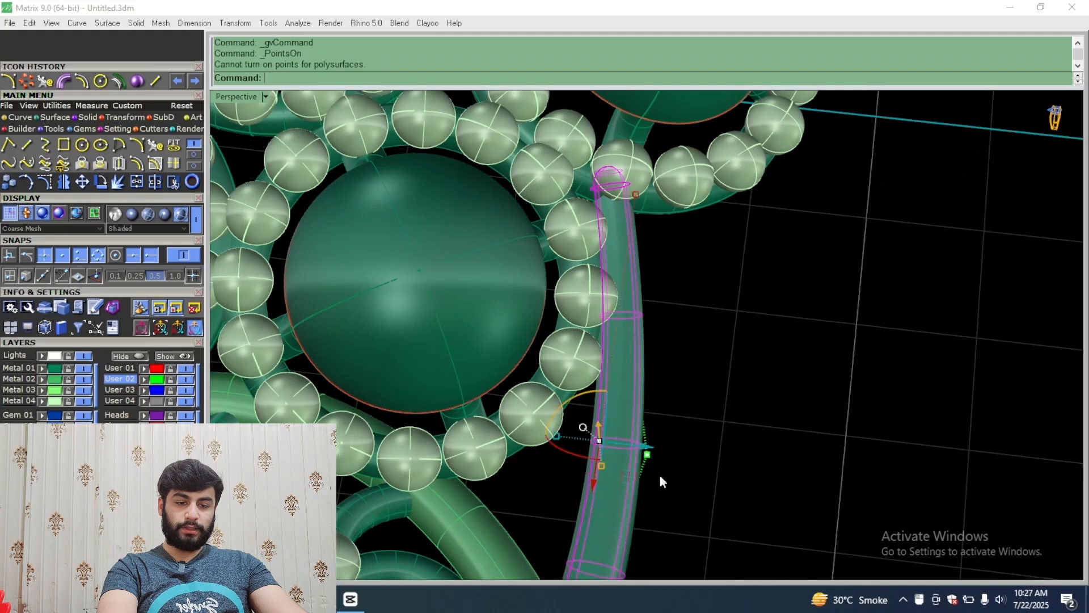
click(559, 489)
drag(559, 489, 749, 431)
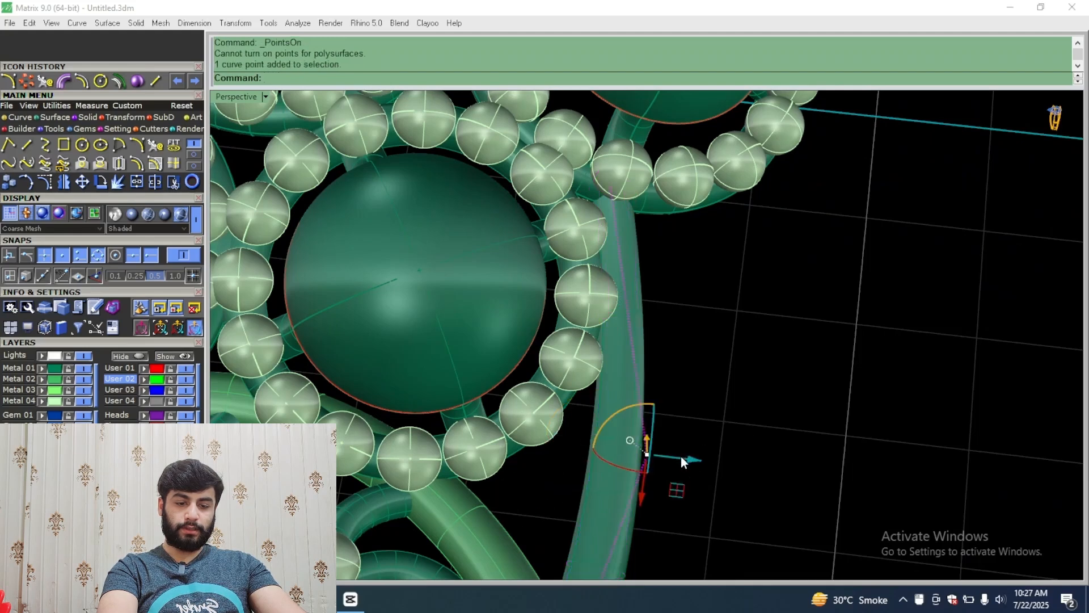
drag(681, 456, 600, 454)
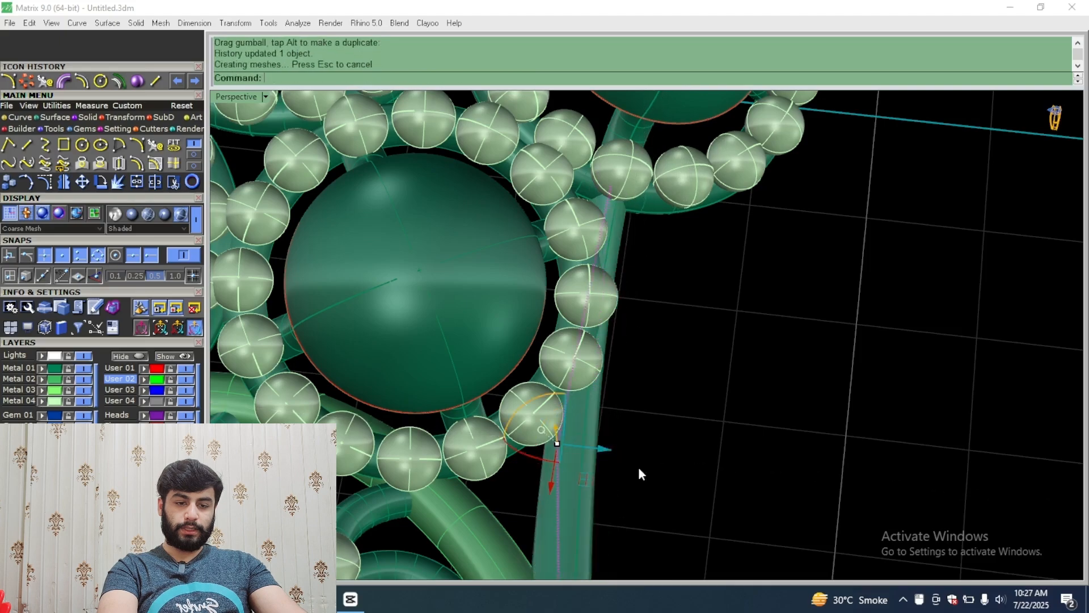
Step: Group the connector pipe with its arc and mirror a copy through the origin to the opposite side panel
right_drag(638, 467, 669, 437)
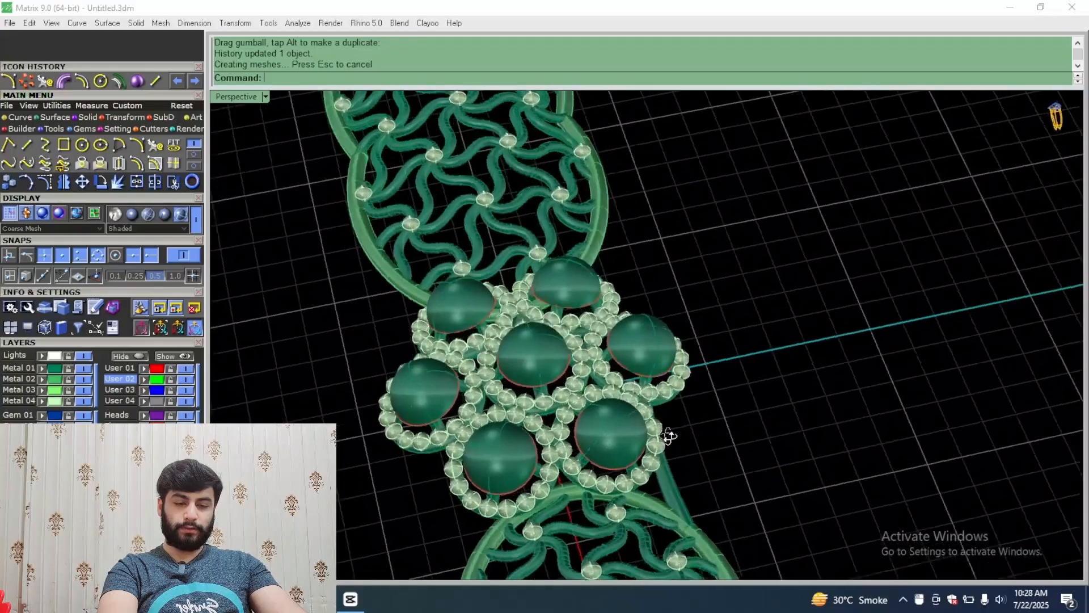
scroll(656, 493, up, 5)
click(615, 491)
scroll(612, 476, down, 6)
key(ctrl+g)
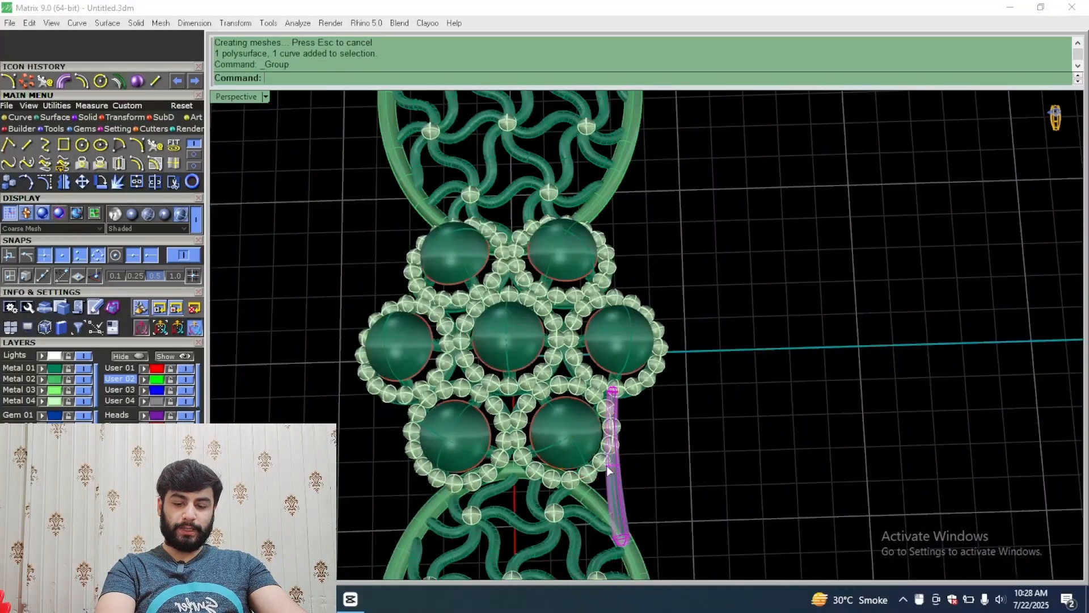
click(63, 182)
text(0)
key(Return)
click(932, 339)
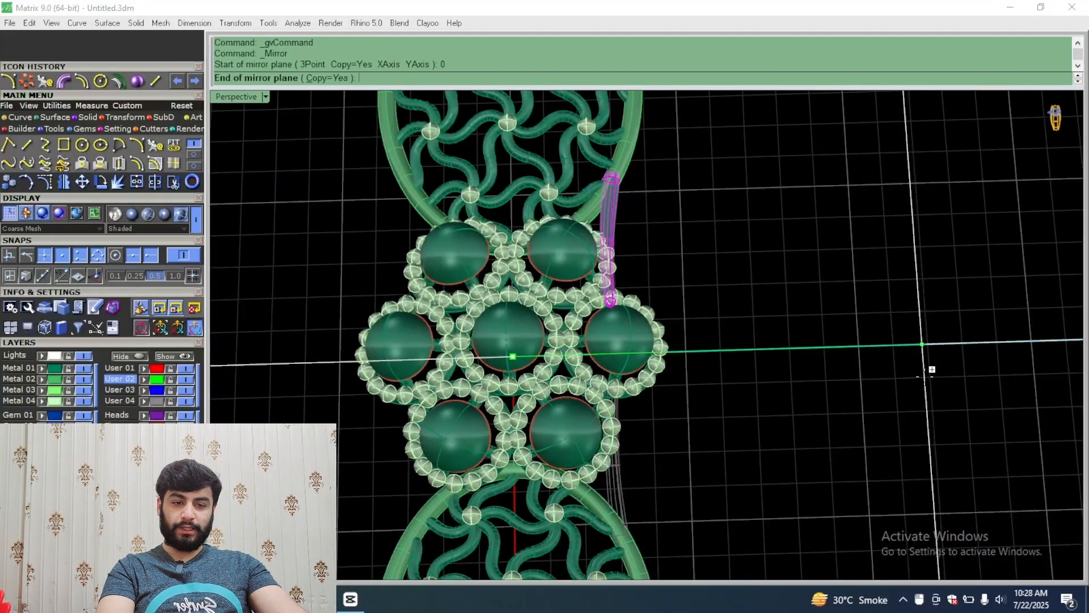
Step: Mirror both connectors together through the origin to the bracelet's other long edge
shift+click(607, 214)
scroll(739, 397, down, 8)
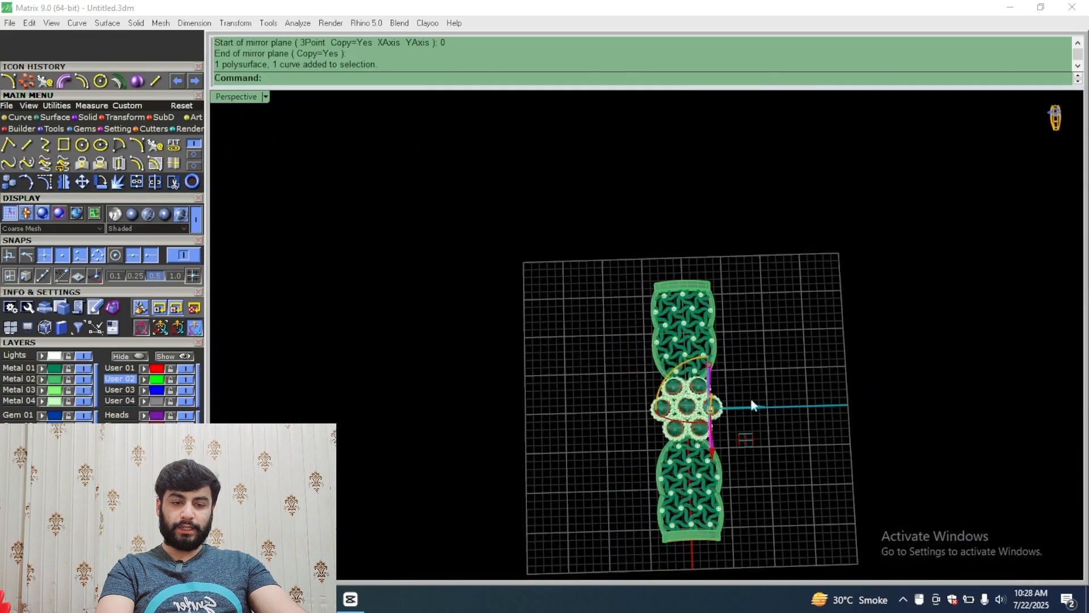
right_click(713, 208)
click(683, 209)
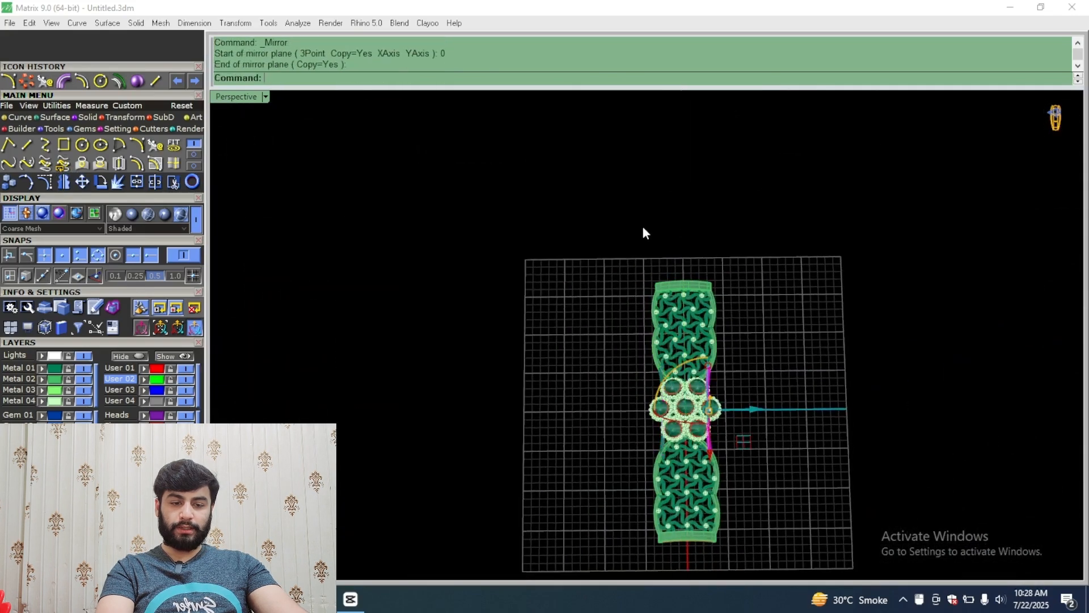
Step: Examine the four connectors from several angles, checking how they join the flower cluster to the side panel frames
scroll(714, 424, up, 3)
right_drag(713, 425, 766, 397)
scroll(776, 402, up, 5)
scroll(762, 194, down, 5)
scroll(740, 283, down, 3)
scroll(764, 400, up, 5)
scroll(737, 392, down, 3)
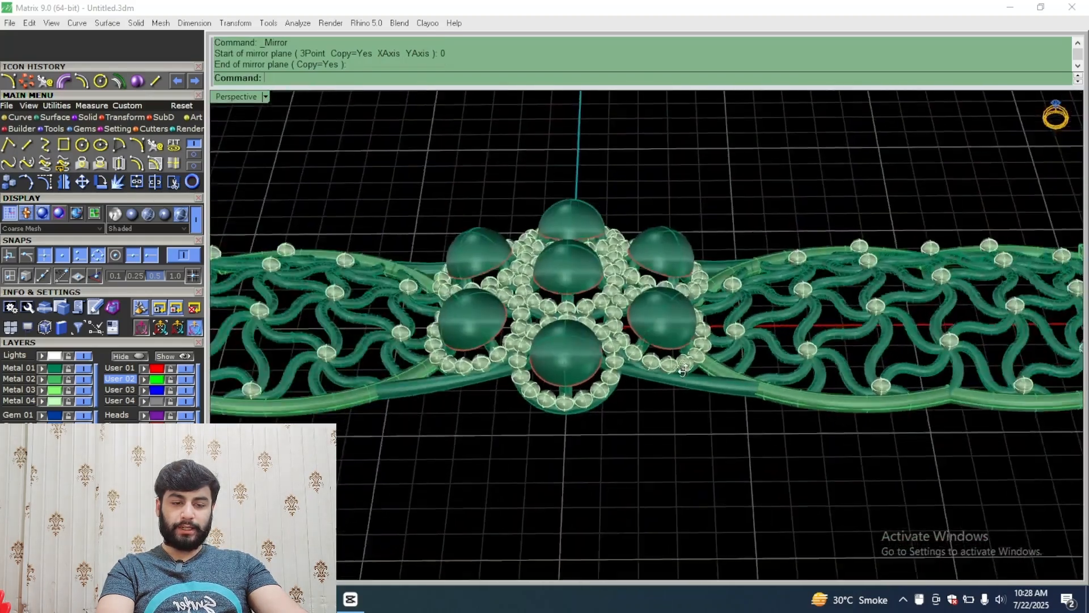
right_drag(738, 340, 643, 397)
scroll(643, 391, down, 2)
right_drag(618, 335, 671, 304)
scroll(622, 312, down, 5)
scroll(644, 317, up, 5)
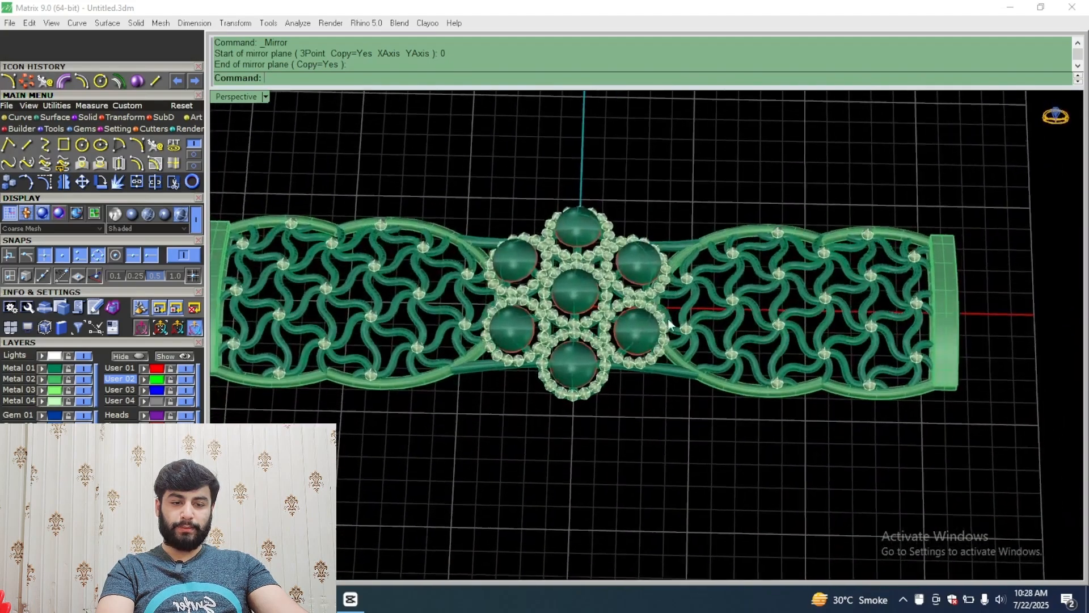
scroll(627, 360, up, 4)
right_drag(627, 359, 588, 343)
scroll(634, 307, down, 3)
Step: Duplicate all the bracelet's curves in place with the metal layers hidden, and lock the copies on the Lights layer
click(95, 379)
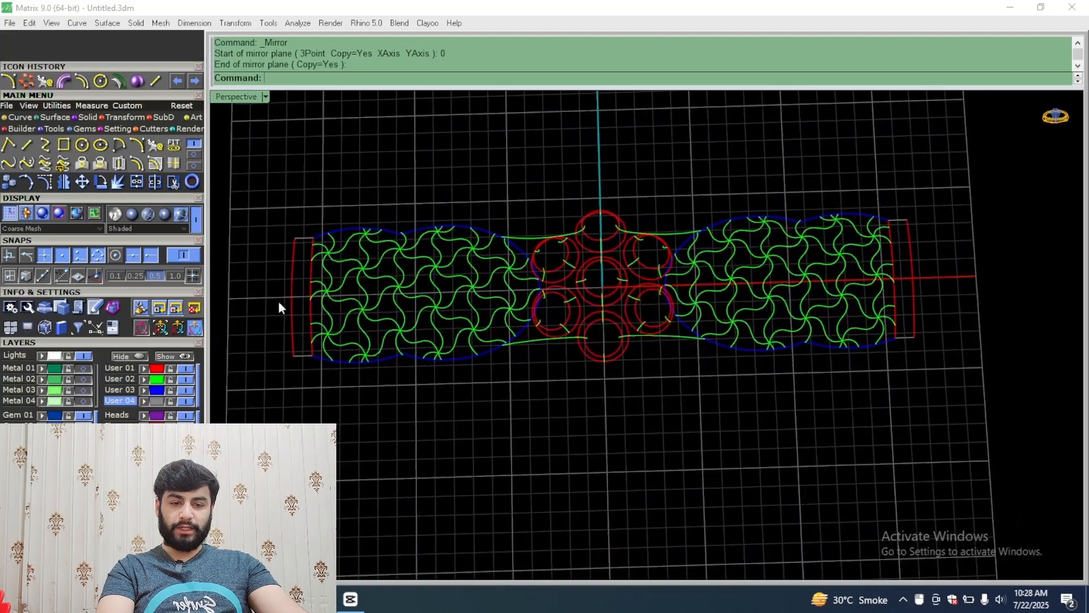
click(117, 304)
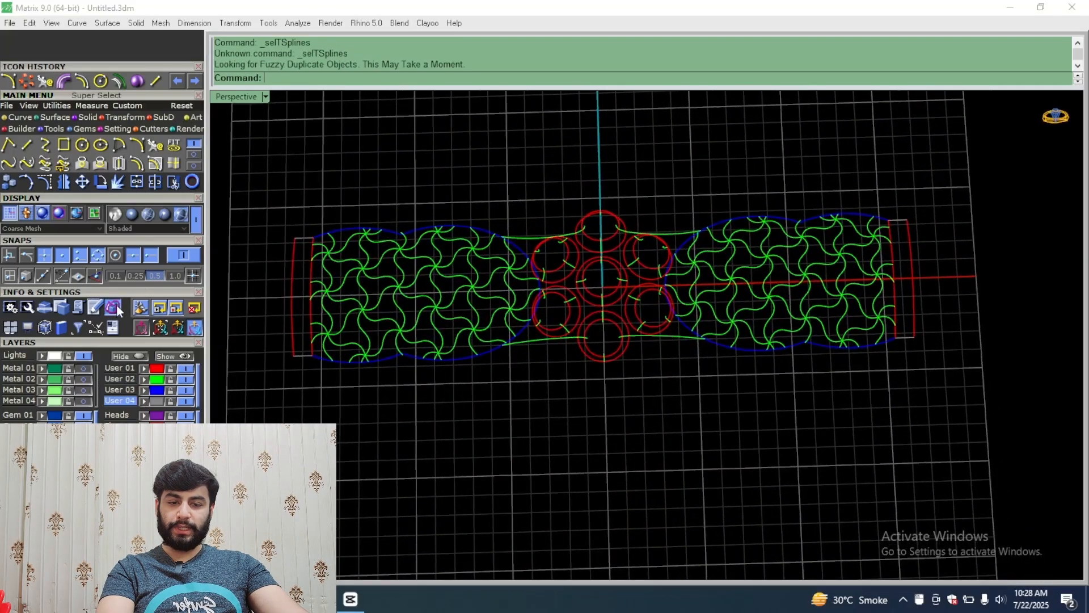
right_click(118, 308)
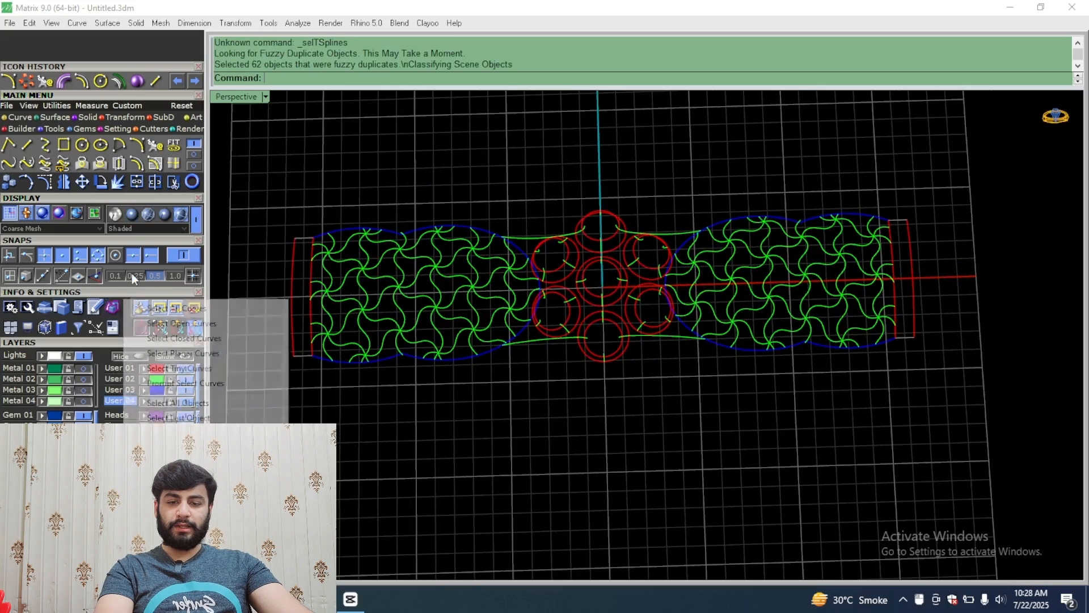
click(184, 308)
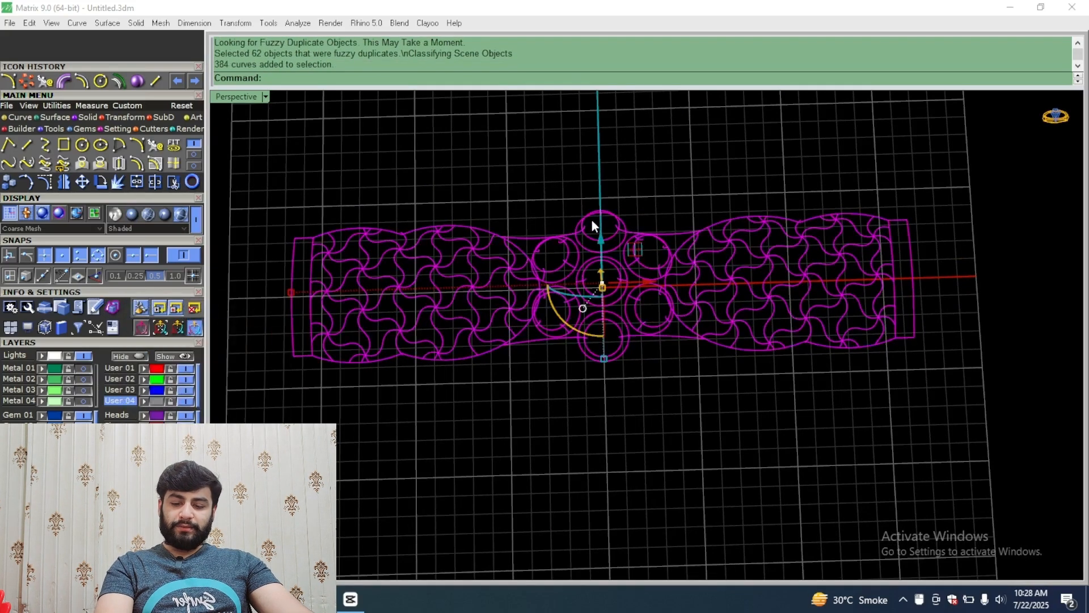
key(ctrl+c)
key(ctrl+v)
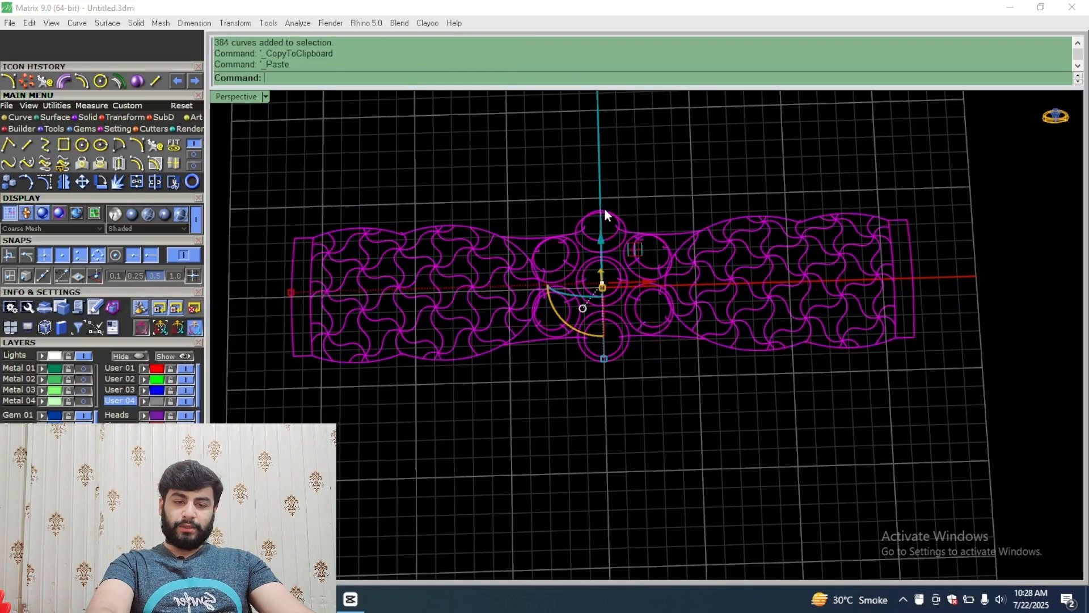
click(69, 356)
Step: Show the metal layers again, then group the whole original bracelet, curves and metal, and hide it
click(97, 369)
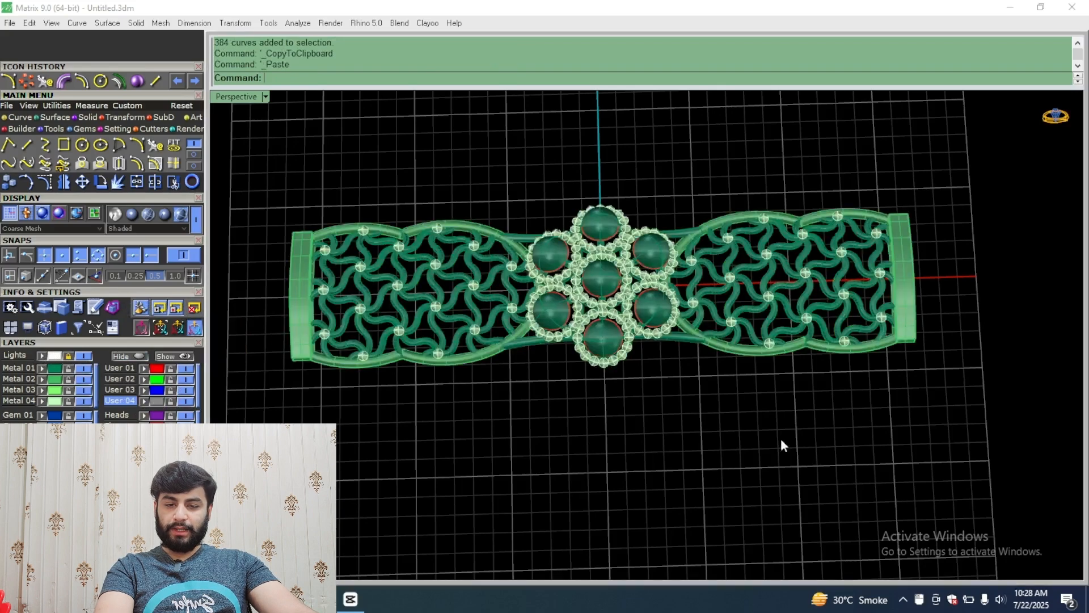
scroll(780, 438, down, 3)
drag(936, 224, 348, 468)
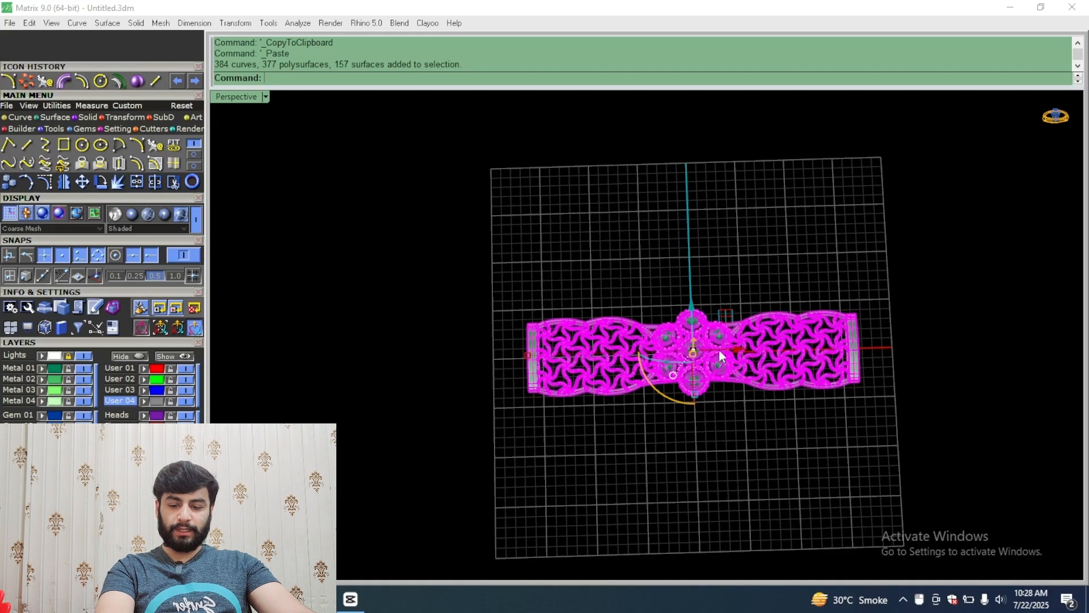
key(ctrl+g)
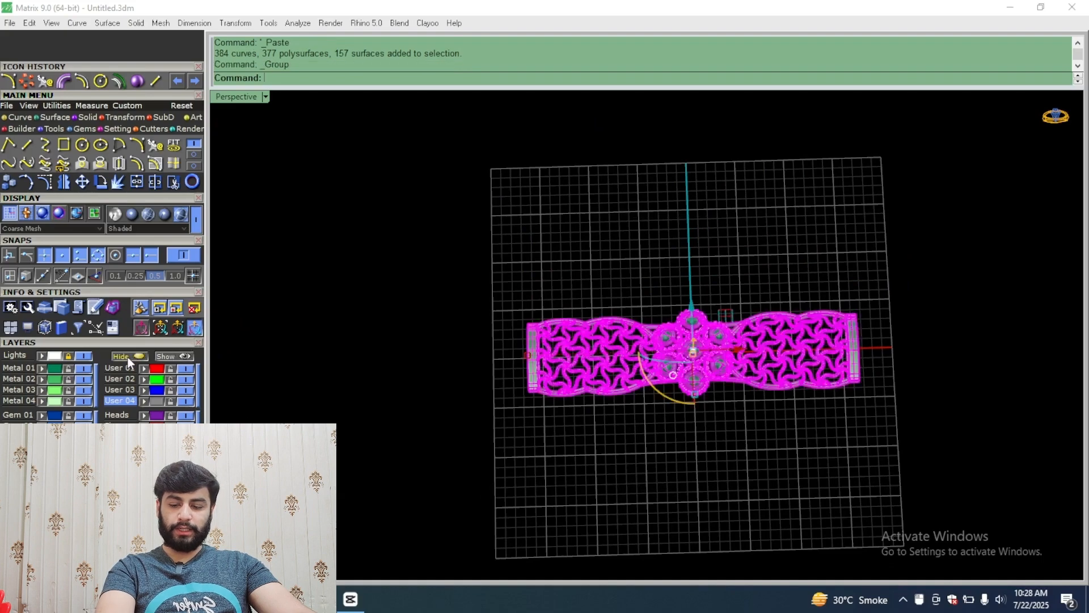
click(128, 356)
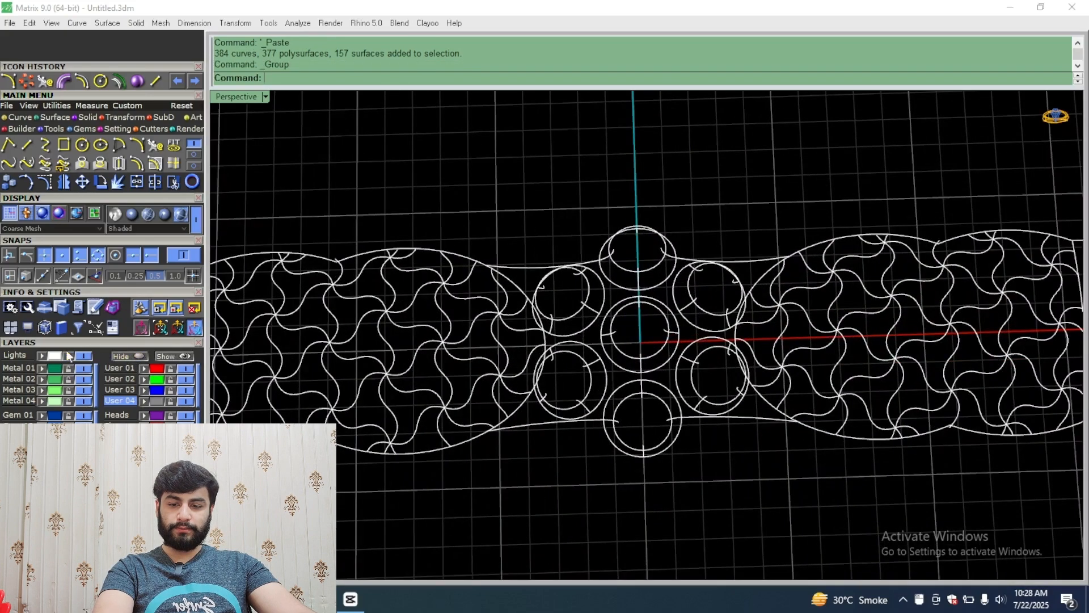
Step: Unlock the Lights layer, select all the copied bracelet curves and ungroup them completely
key(ctrl+a)
scroll(513, 355, down, 5)
right_drag(515, 356, 532, 369)
scroll(536, 271, up, 5)
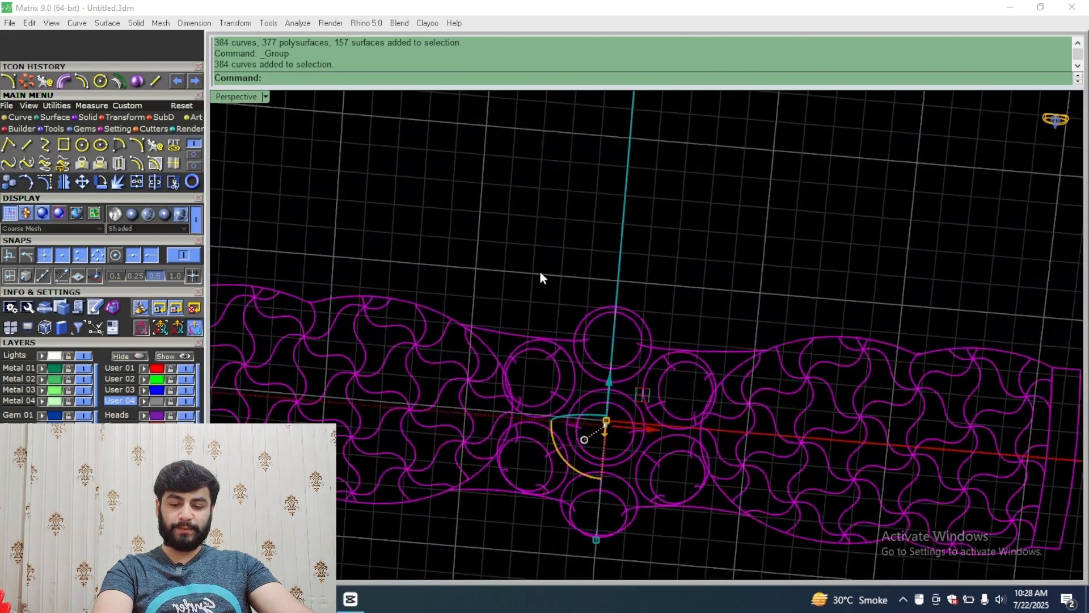
key(ctrl+shift+g)
key(ctrl+shift+g)
Step: Deselect the upper outline curves of both side panels, their connectors and three flower circles, and delete all other copied curves
ctrl+click(442, 310)
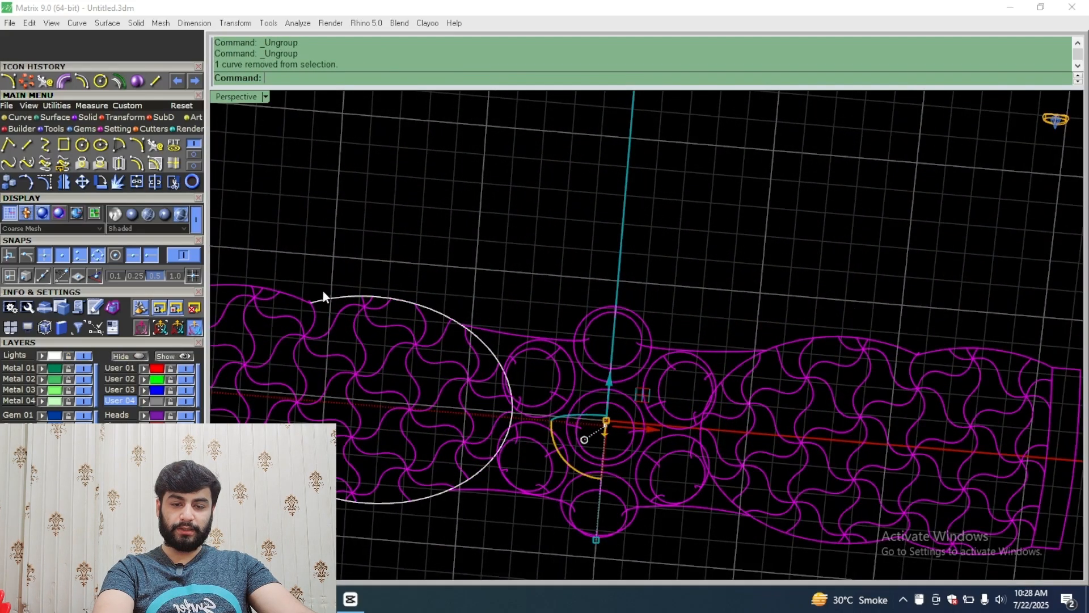
ctrl+click(294, 298)
ctrl+click(501, 334)
scroll(571, 323, up, 2)
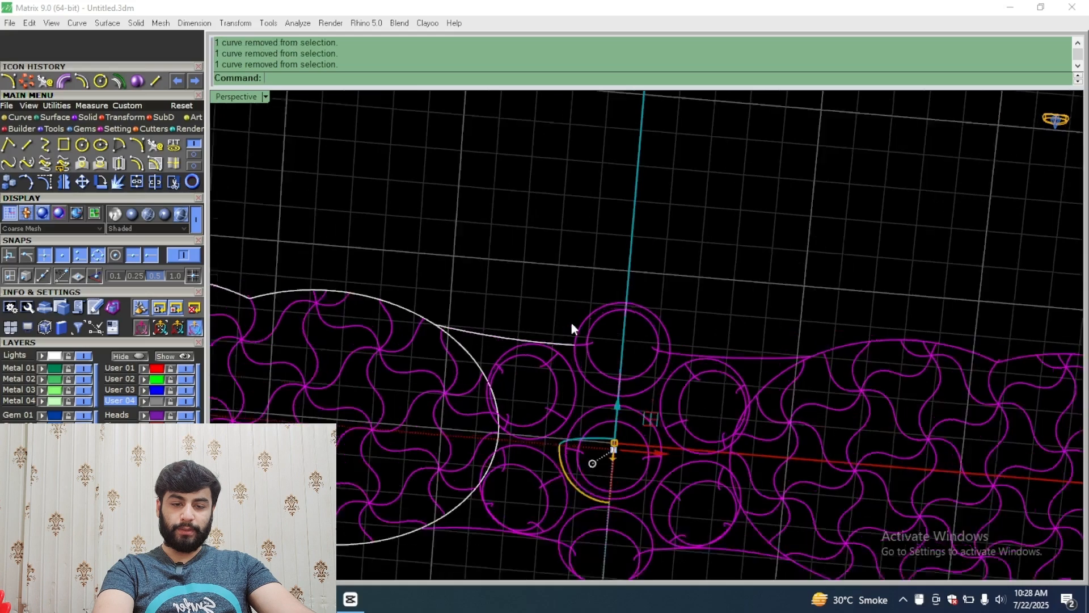
scroll(570, 322, up, 1)
ctrl+click(587, 324)
ctrl+click(557, 364)
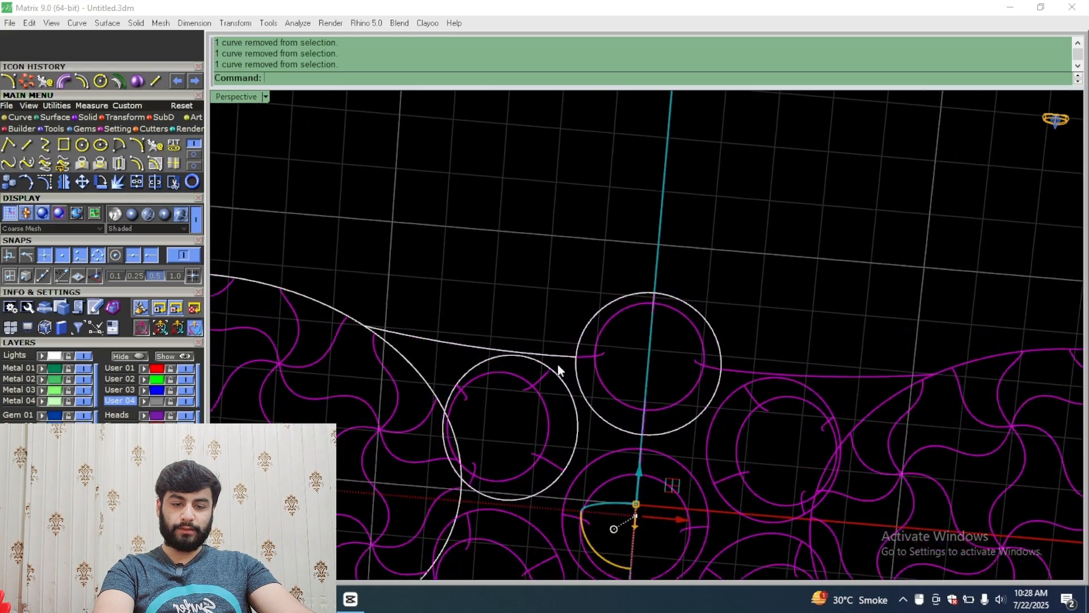
ctrl+click(752, 381)
ctrl+click(748, 371)
scroll(748, 371, down, 3)
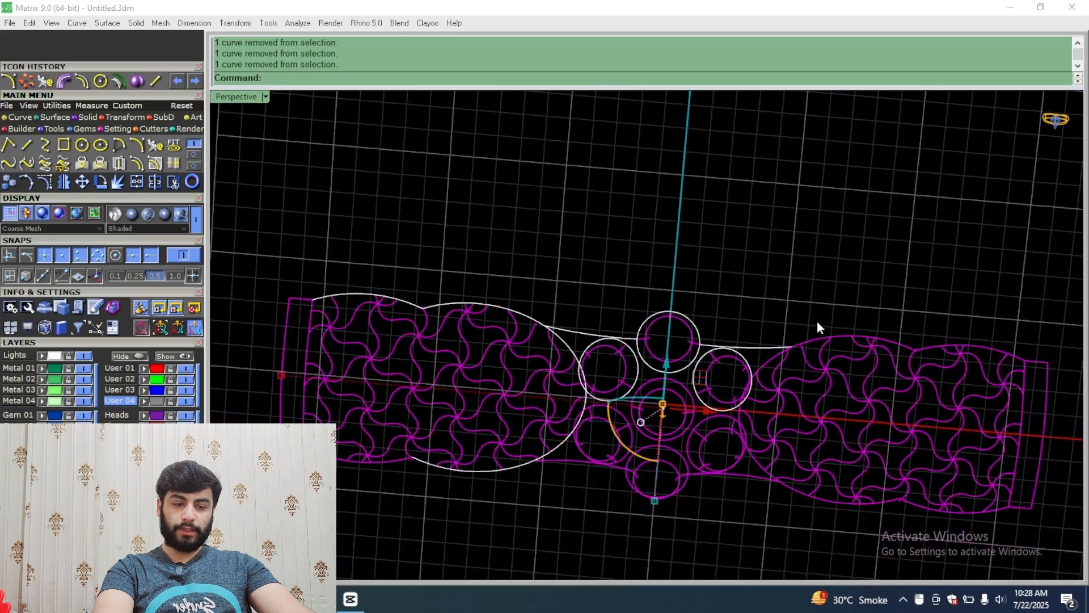
scroll(818, 341, up, 3)
scroll(941, 389, down, 3)
scroll(882, 355, up, 3)
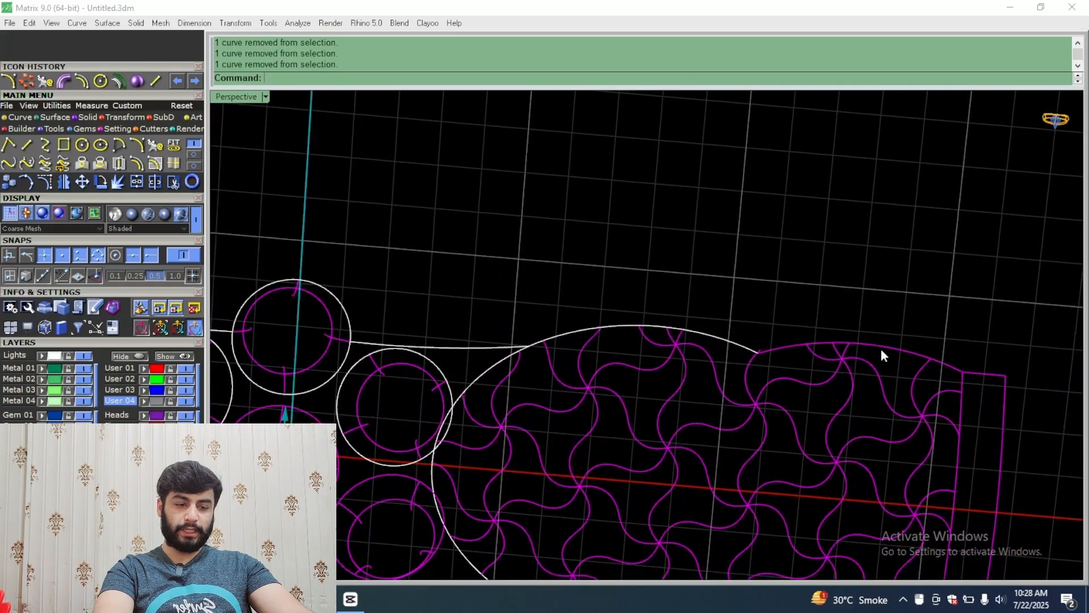
ctrl+click(882, 348)
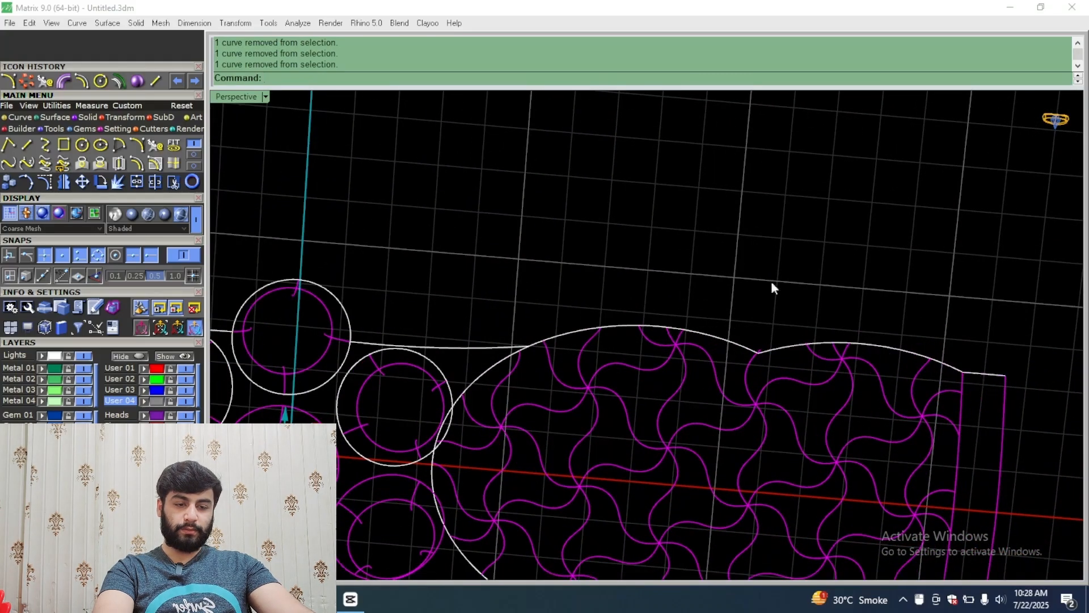
scroll(771, 281, down, 3)
scroll(335, 277, up, 3)
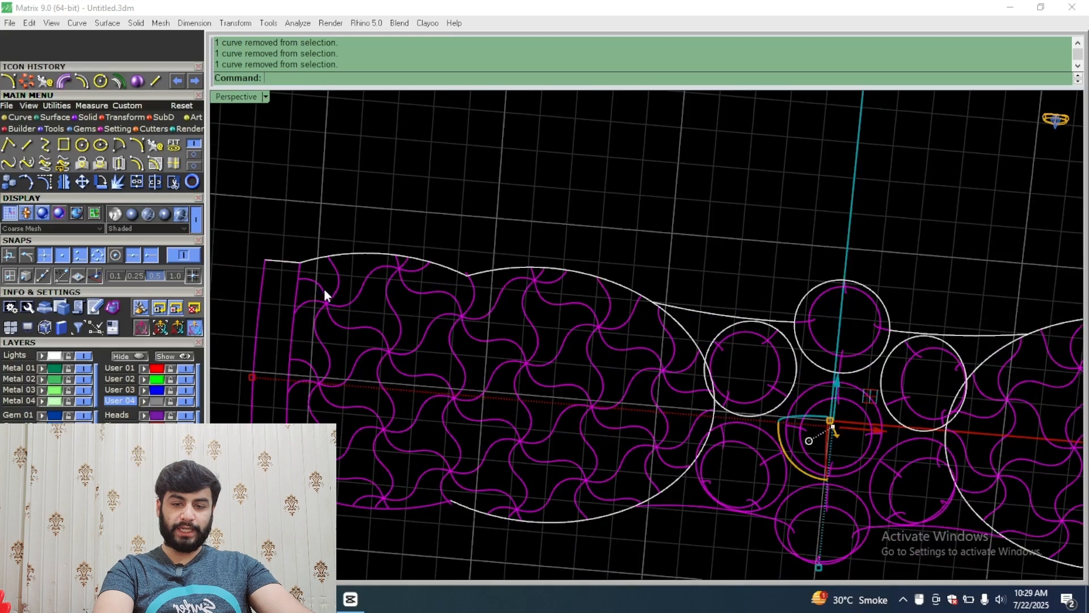
scroll(340, 292, down, 3)
key(Delete)
scroll(579, 350, down, 5)
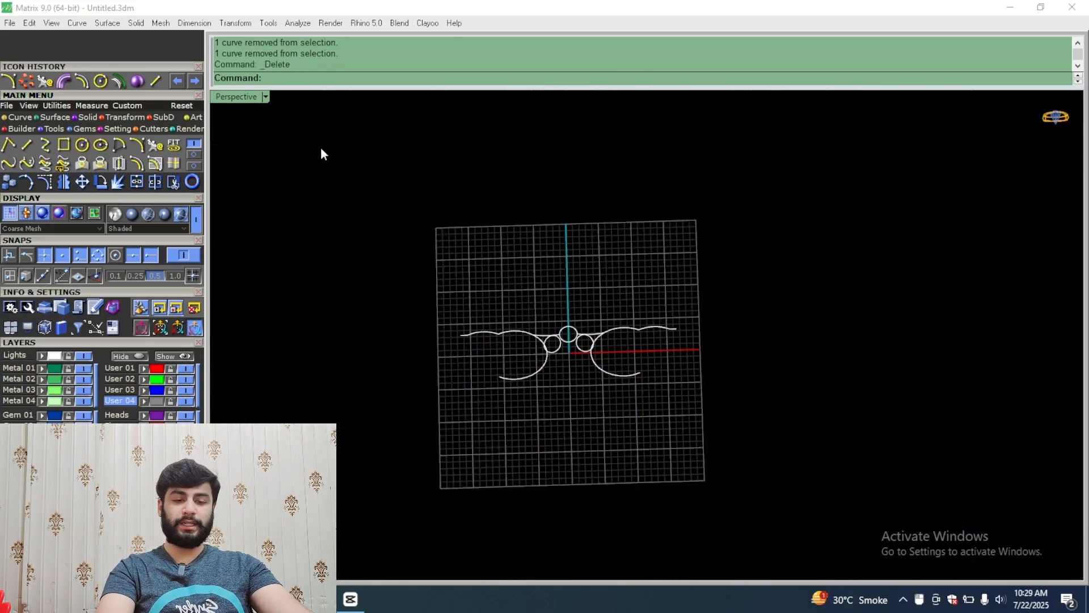
Step: In the Looking Down view, select all the remaining outline curves as cutting objects for a Trim
double_click(250, 98)
double_click(250, 97)
scroll(542, 338, down, 6)
scroll(566, 386, down, 3)
drag(832, 255, 365, 399)
scroll(595, 363, up, 5)
click(175, 183)
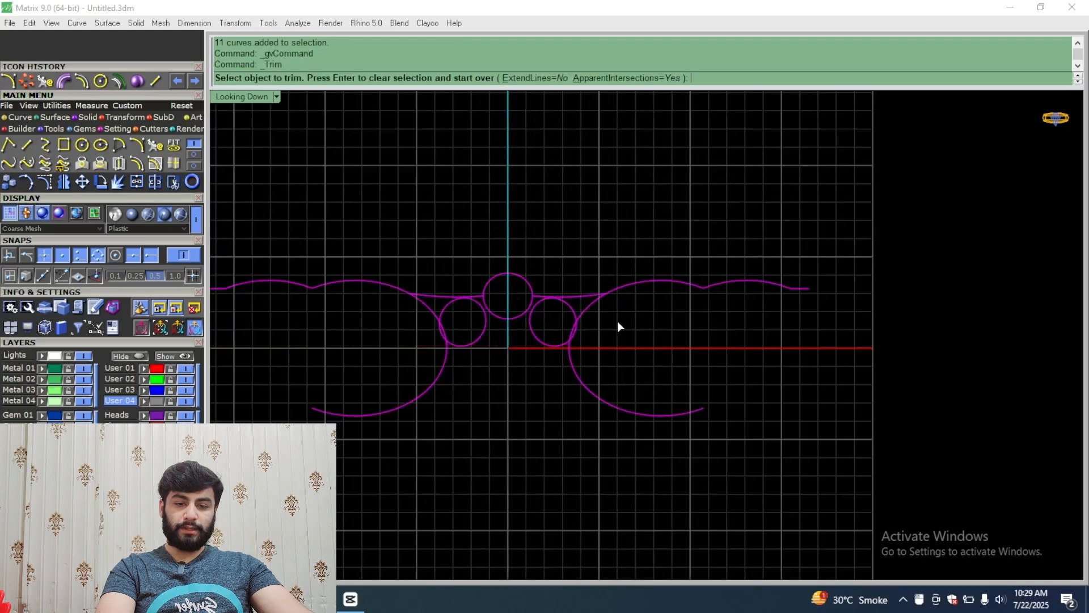
Step: Try to trim the two lower flower circles and the side frames' arcs together, and undo that trim
drag(617, 321, 392, 421)
scroll(541, 288, up, 2)
scroll(541, 286, up, 2)
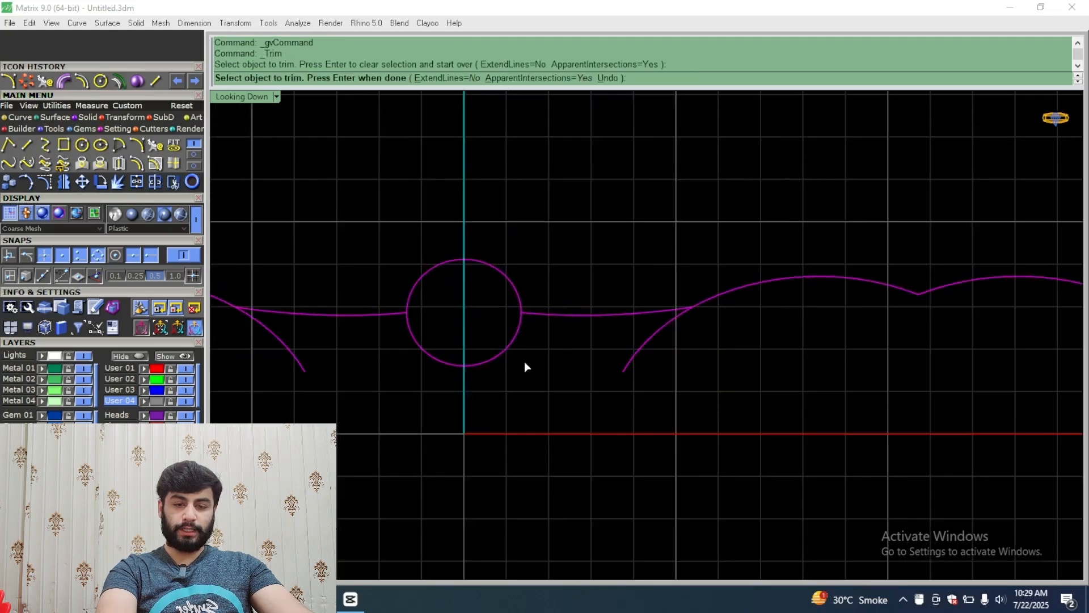
right_drag(523, 365, 623, 397)
click(608, 77)
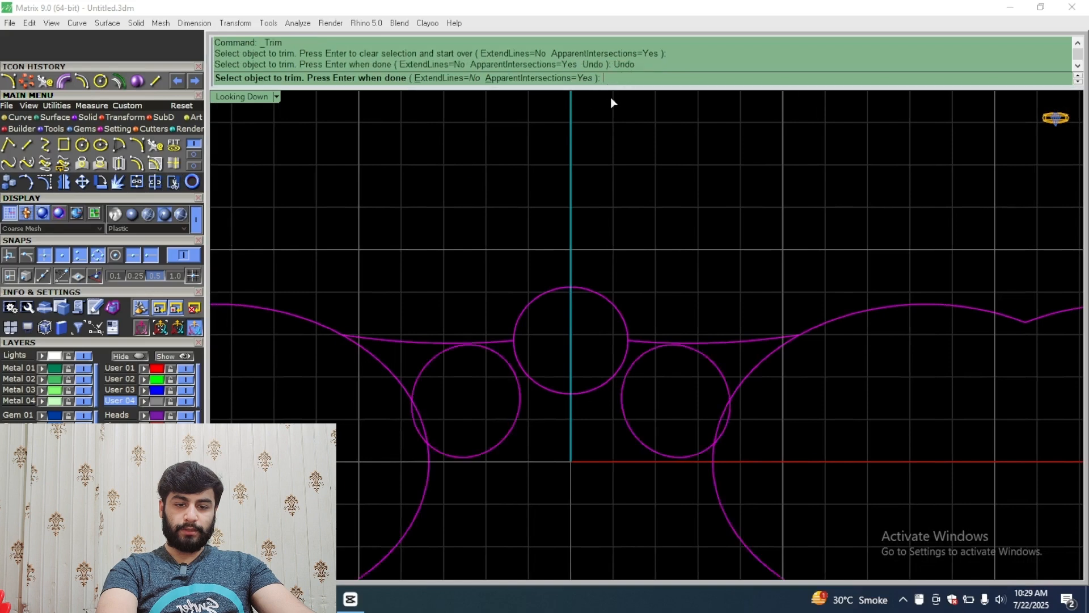
Step: Trim away the side frames' lower arcs, the two lower circles and the centre circle's underside, keeping only the outer upper outline
drag(473, 509, 354, 543)
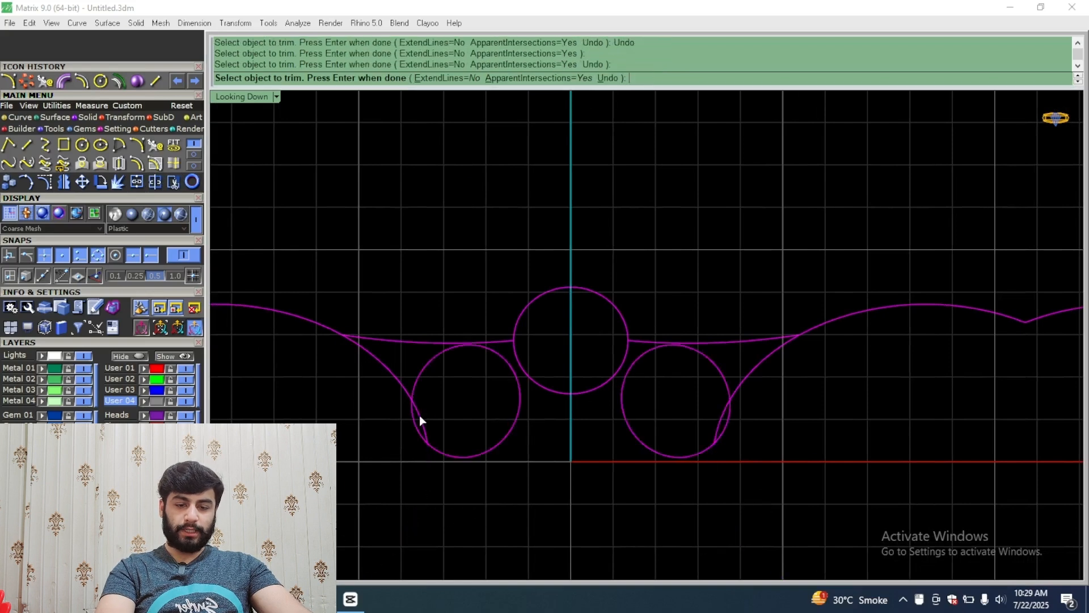
click(423, 419)
click(720, 423)
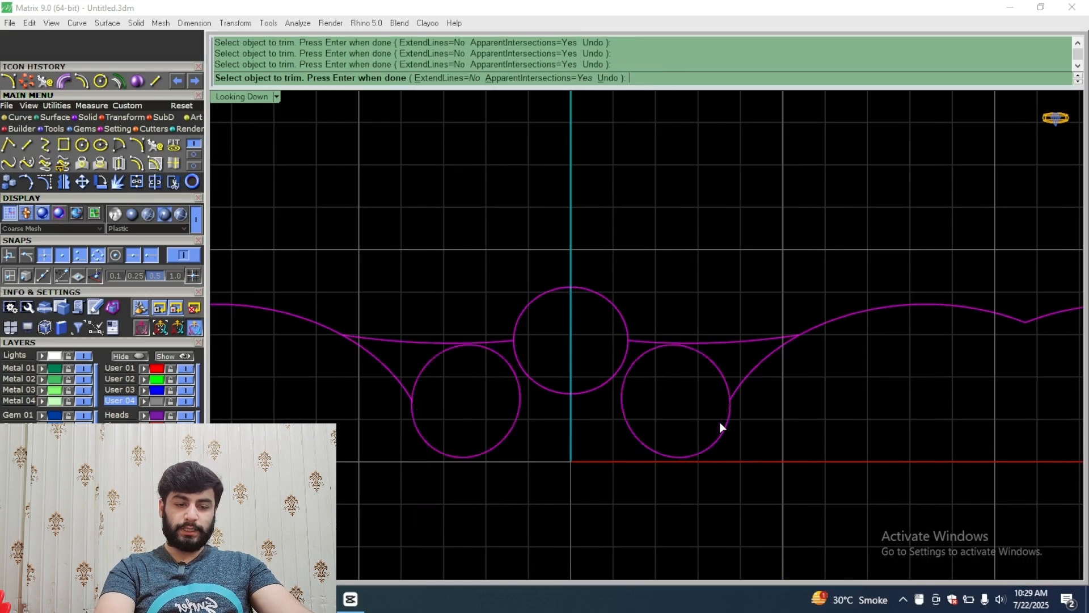
scroll(718, 420, down, 3)
scroll(715, 409, up, 3)
scroll(737, 394, down, 3)
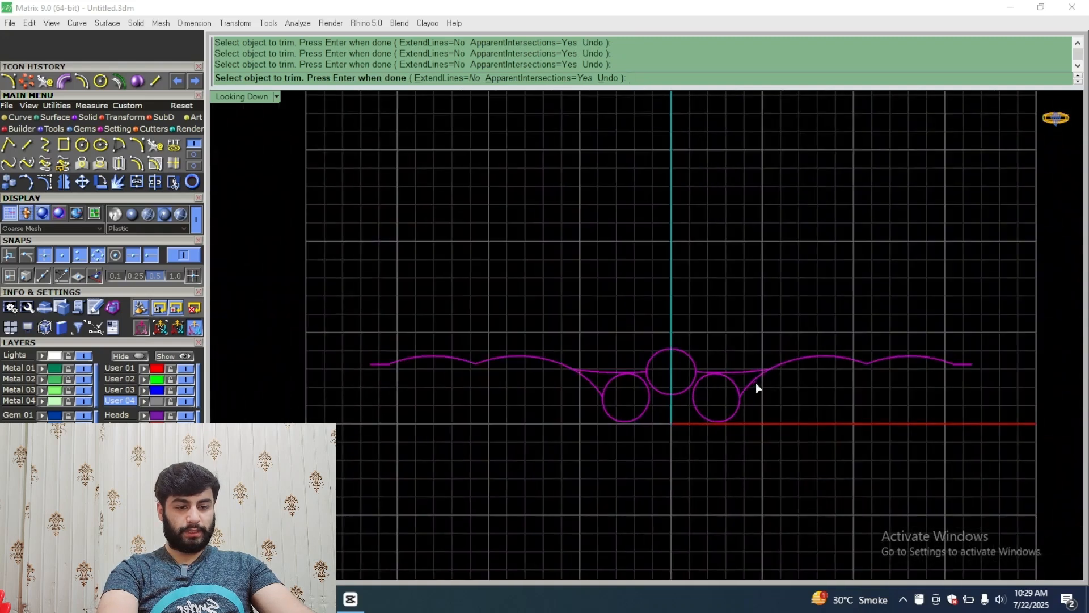
scroll(754, 391, up, 2)
drag(760, 387, 454, 486)
scroll(736, 343, down, 4)
key(Return)
Step: Project the trimmed outline curves flat onto the construction plane in the Perspective view, deleting the input curves
drag(904, 280, 458, 401)
double_click(266, 97)
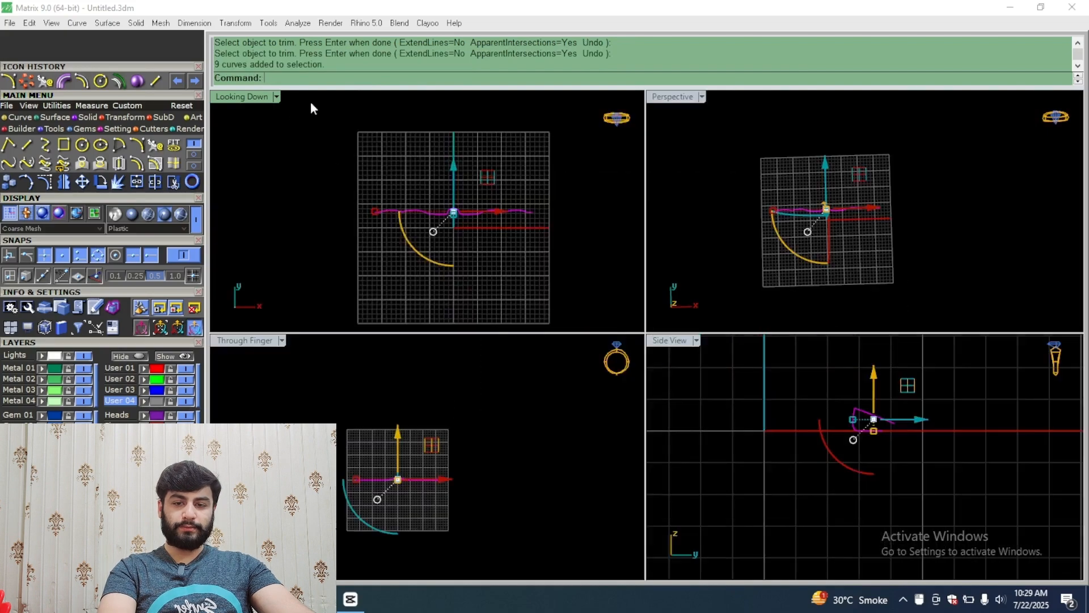
double_click(684, 97)
scroll(592, 334, up, 5)
right_drag(612, 363, 823, 267)
scroll(688, 282, down, 6)
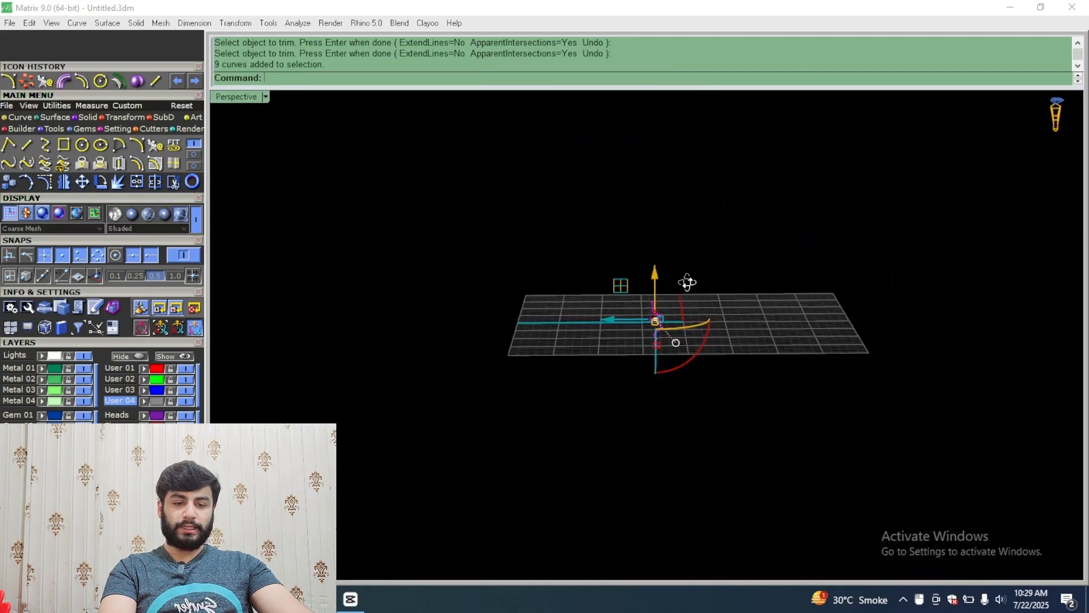
right_drag(688, 282, 683, 289)
click(125, 119)
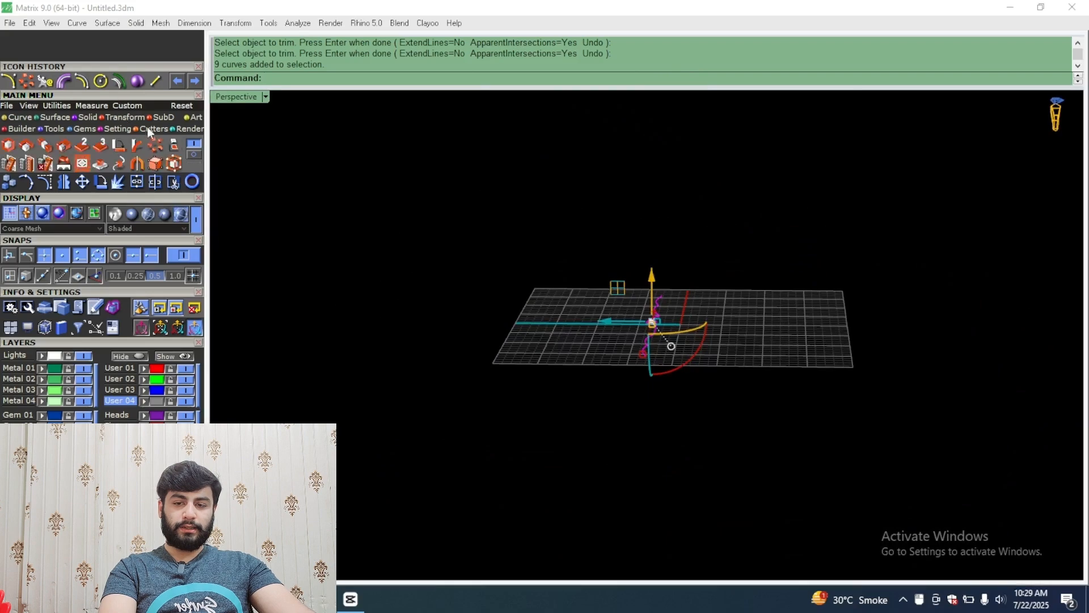
click(174, 145)
right_drag(490, 178, 369, 122)
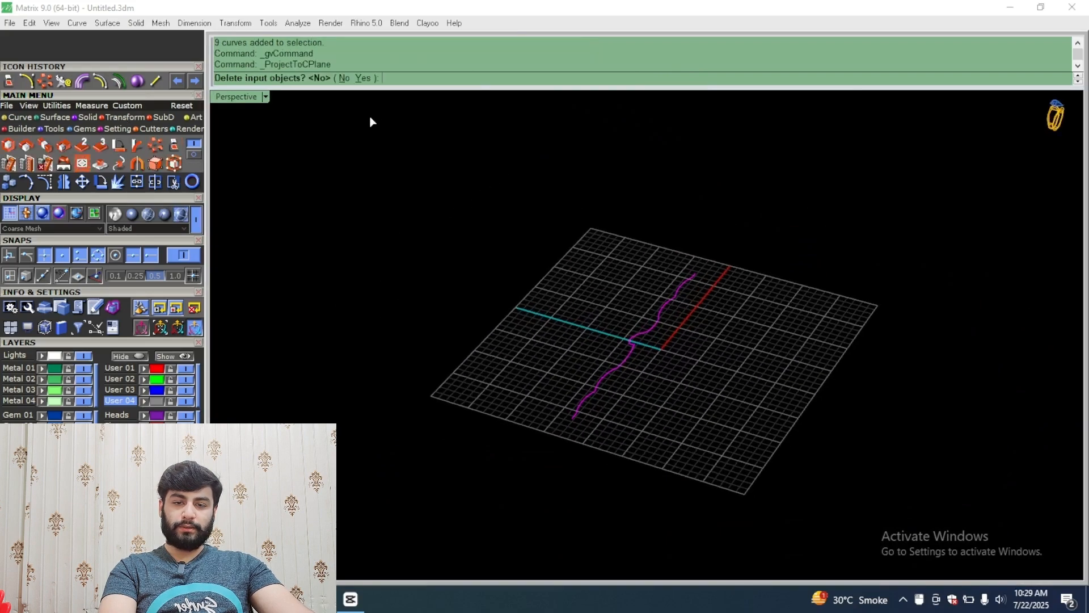
click(363, 78)
Step: Join the flattened outline segments into one open curve and deselect it
scroll(593, 325, up, 6)
right_drag(593, 324, 760, 448)
click(137, 181)
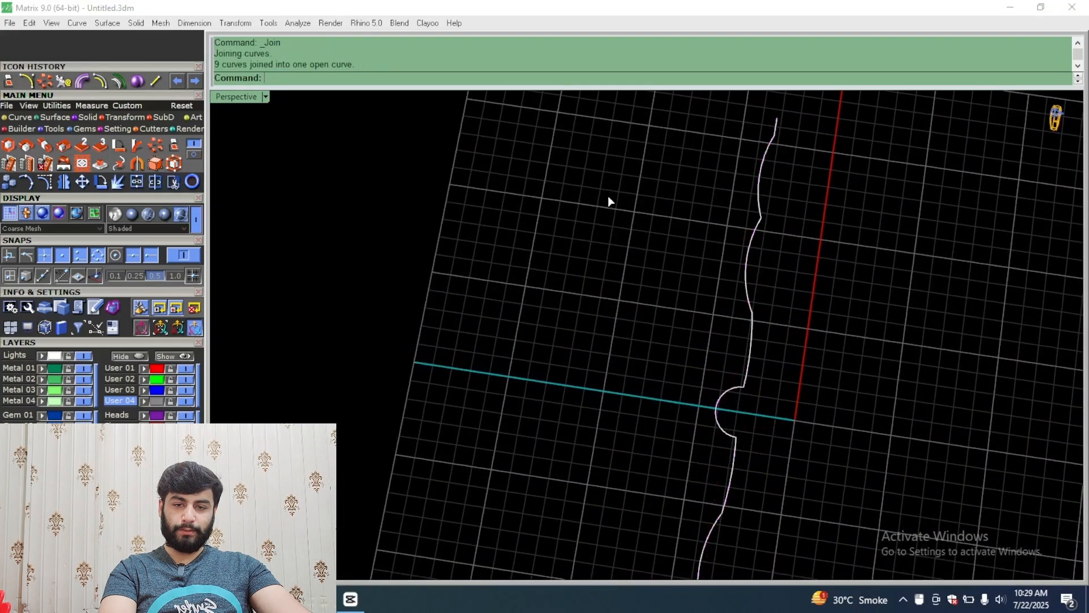
click(596, 198)
Step: Offset the joined outline curve to both sides by 0.2 with sharp corners in the Looking Down view
double_click(252, 92)
double_click(238, 97)
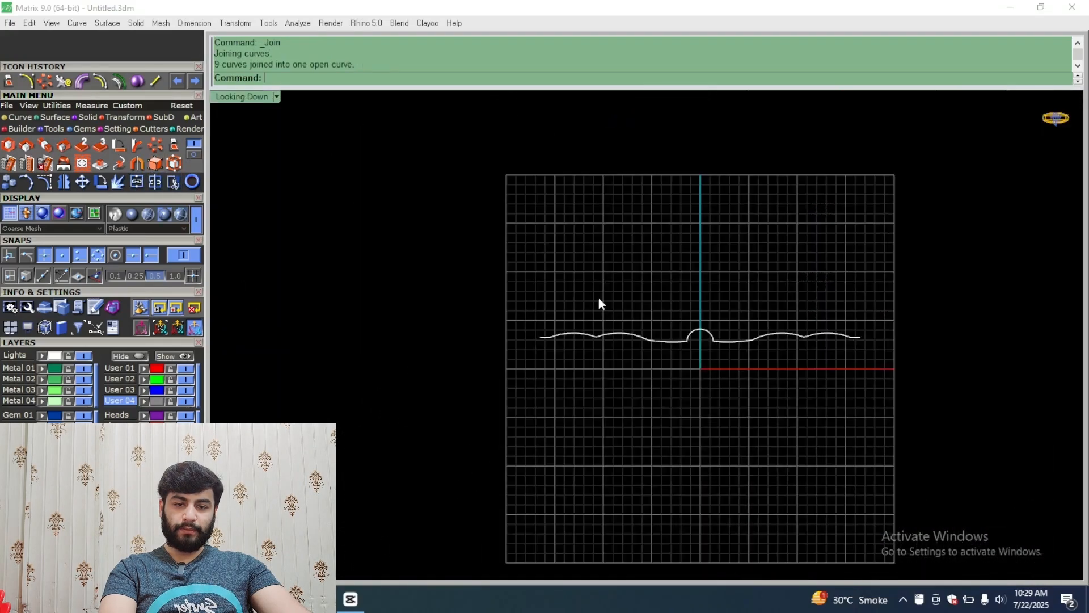
scroll(598, 298, up, 4)
drag(615, 309, 554, 427)
click(21, 117)
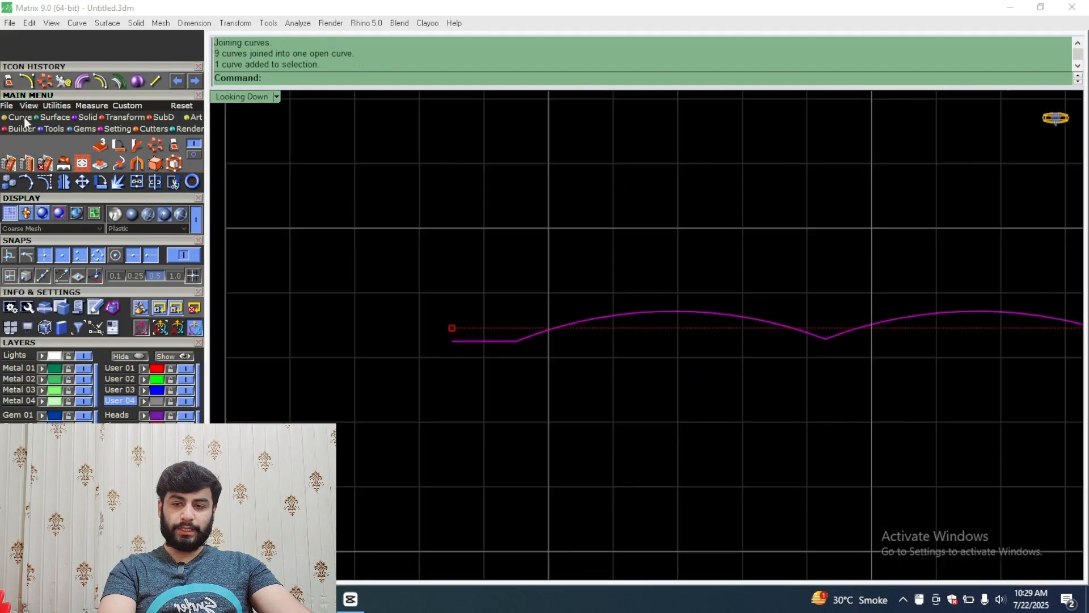
click(175, 163)
click(547, 78)
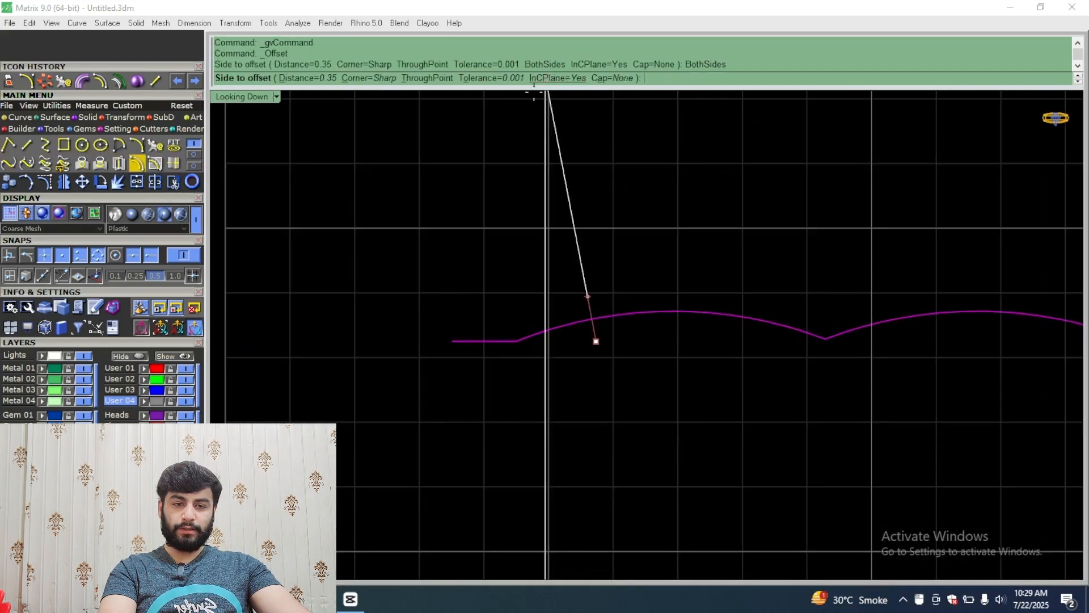
text(.2)
key(Return)
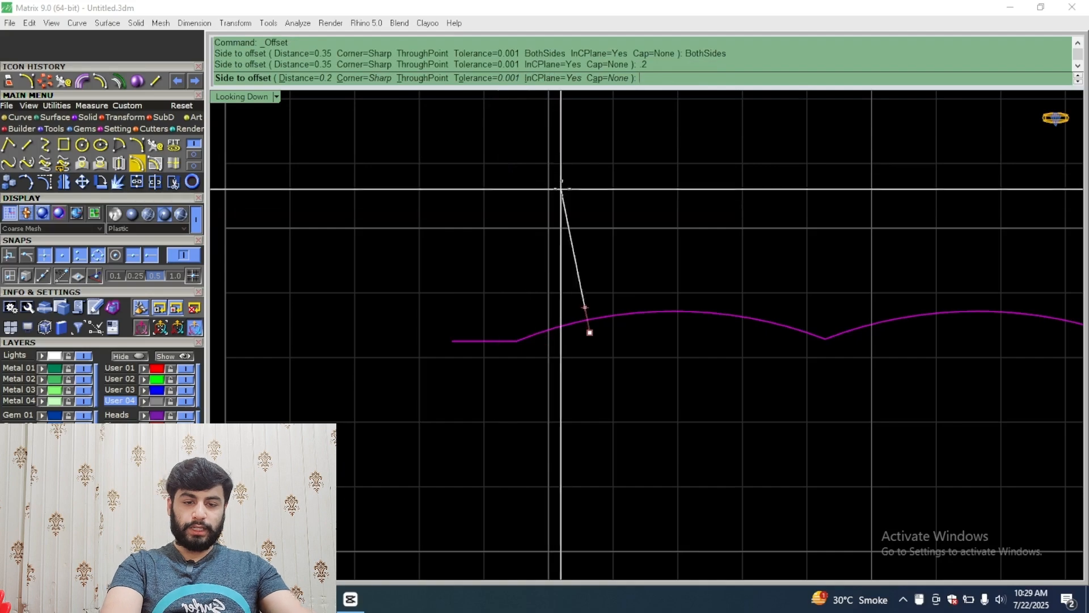
click(587, 328)
scroll(450, 251, down, 4)
scroll(449, 251, down, 3)
scroll(688, 267, up, 6)
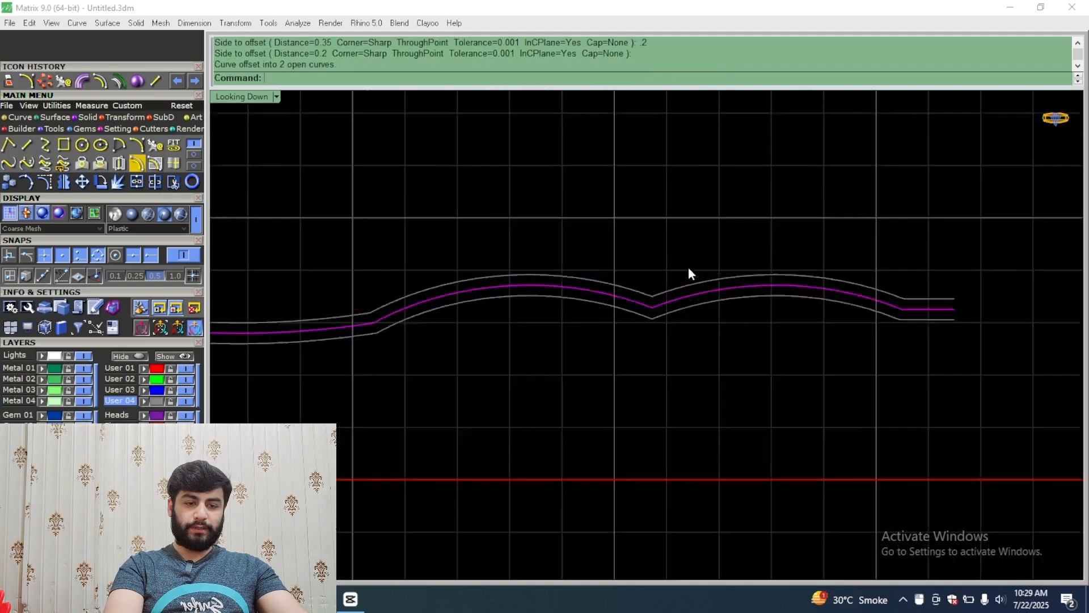
Step: Loft a flat strip between the two offset curves, leaving the middle outline curve out of the selection
drag(777, 226, 713, 384)
ctrl+click(710, 315)
scroll(699, 304, down, 6)
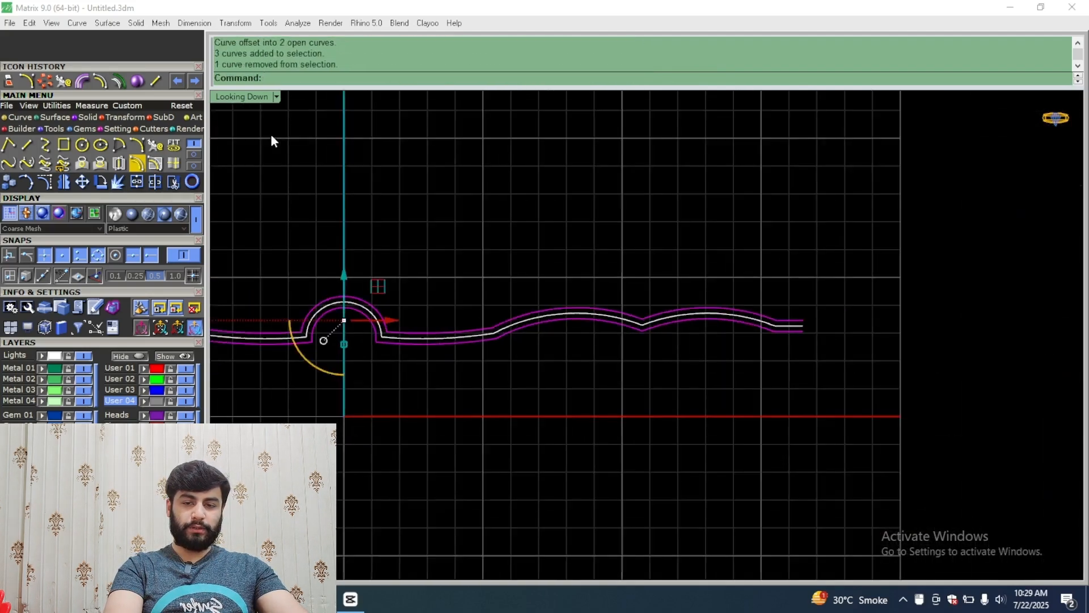
double_click(252, 99)
double_click(664, 102)
scroll(753, 404, up, 3)
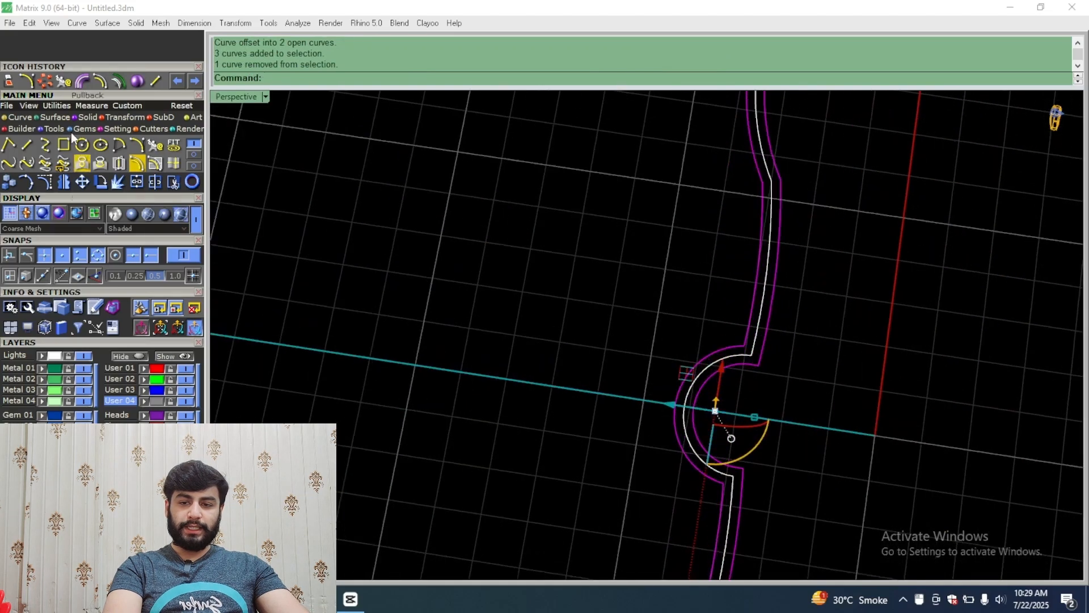
click(52, 117)
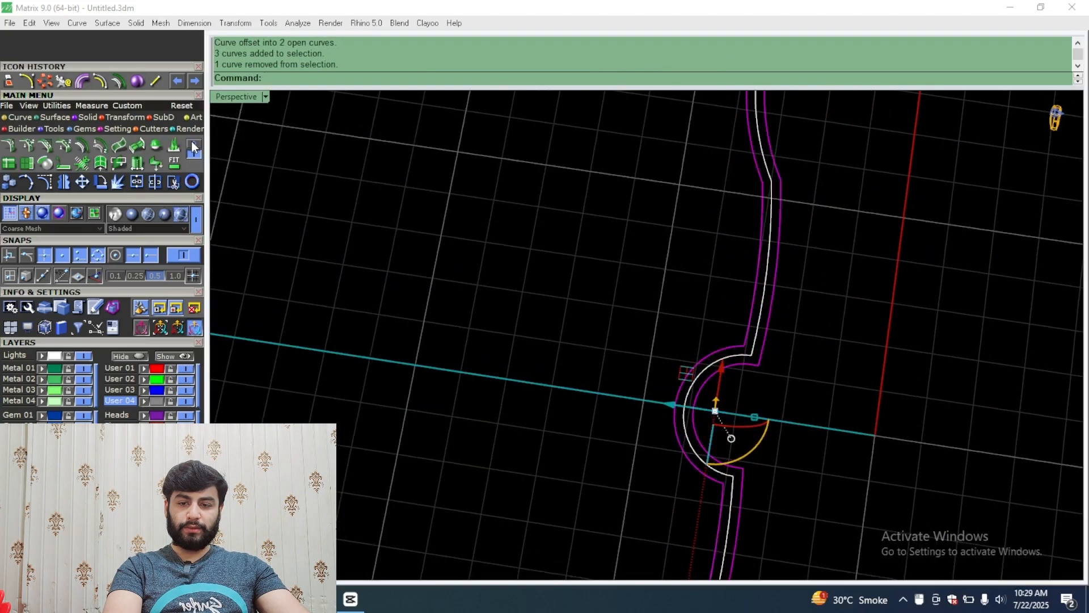
click(155, 144)
scroll(654, 350, up, 8)
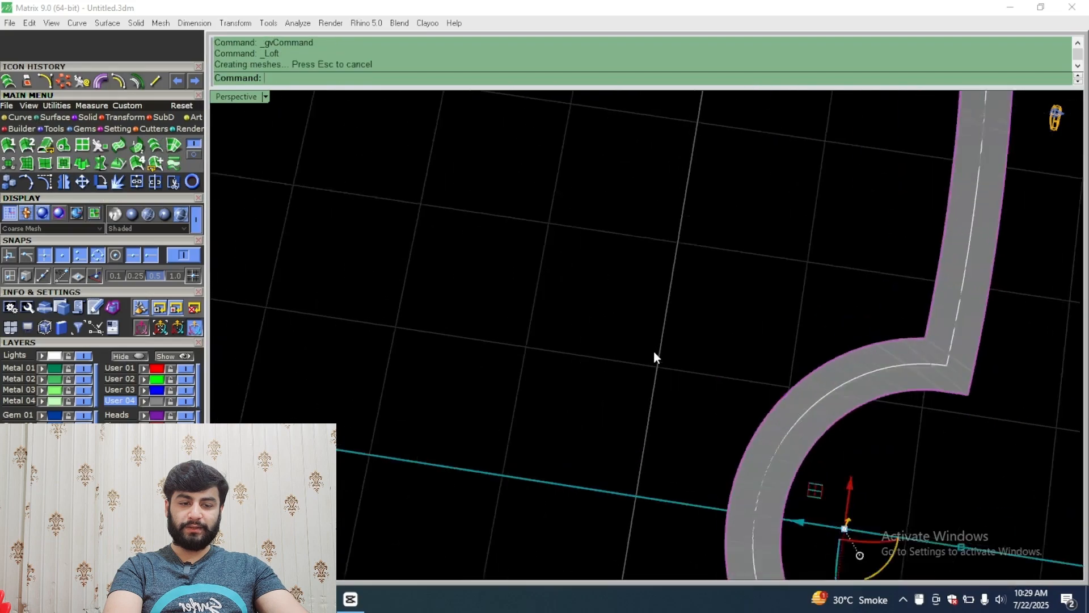
Step: Select the lofted strip and examine it along its full length and from several angles
scroll(820, 429, up, 5)
shift+right_drag(842, 436, 452, 324)
right_drag(853, 354, 674, 305)
click(750, 322)
scroll(686, 332, down, 4)
scroll(657, 335, down, 5)
right_drag(527, 327, 657, 360)
scroll(497, 450, up, 10)
scroll(584, 340, down, 10)
scroll(835, 227, down, 15)
scroll(570, 219, up, 15)
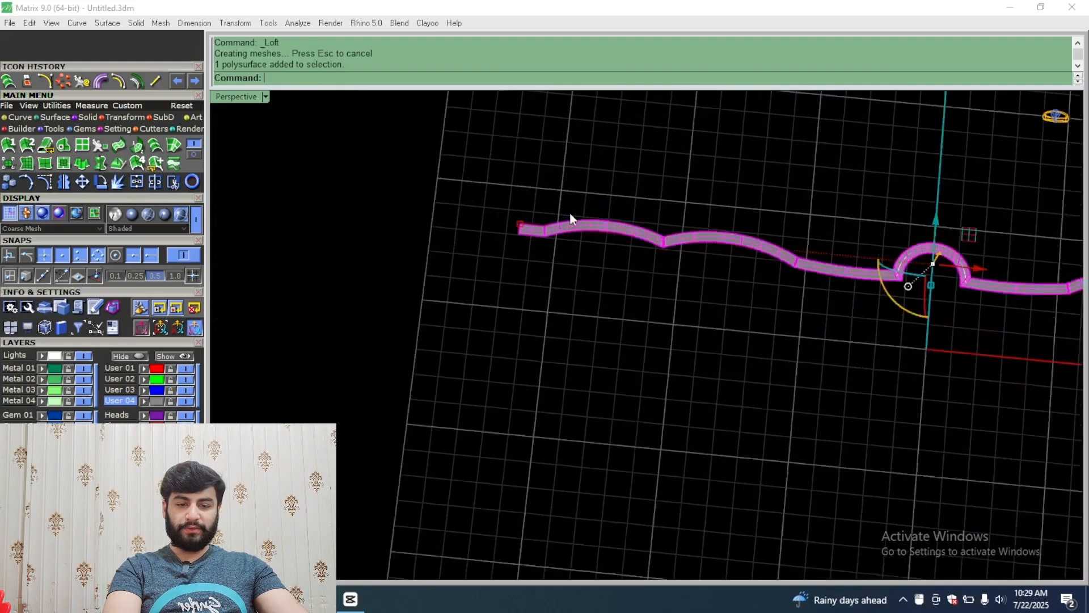
right_drag(606, 290, 834, 108)
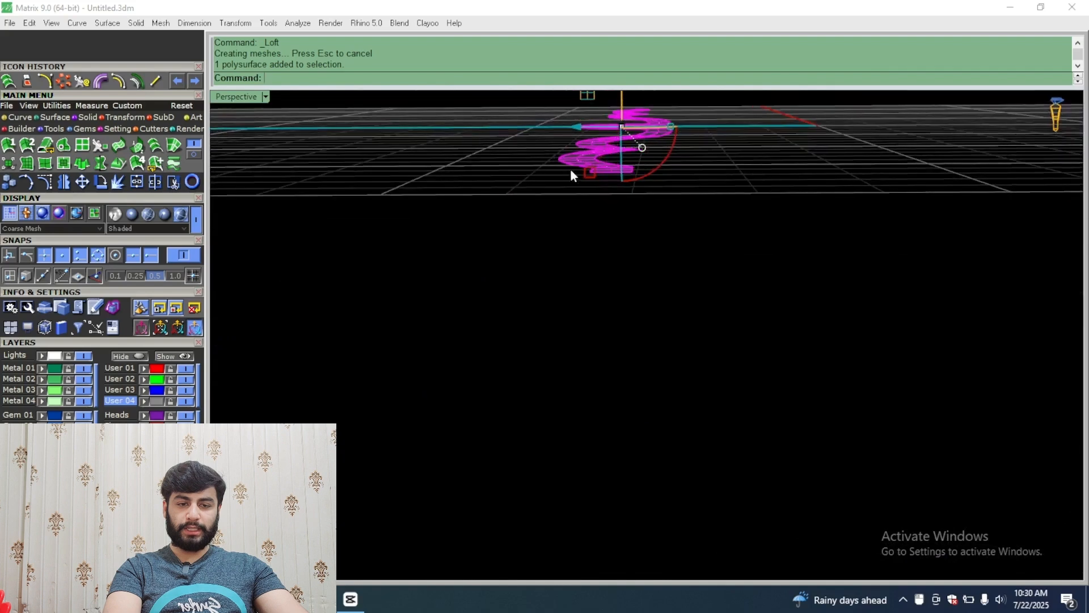
right_drag(570, 168, 495, 339)
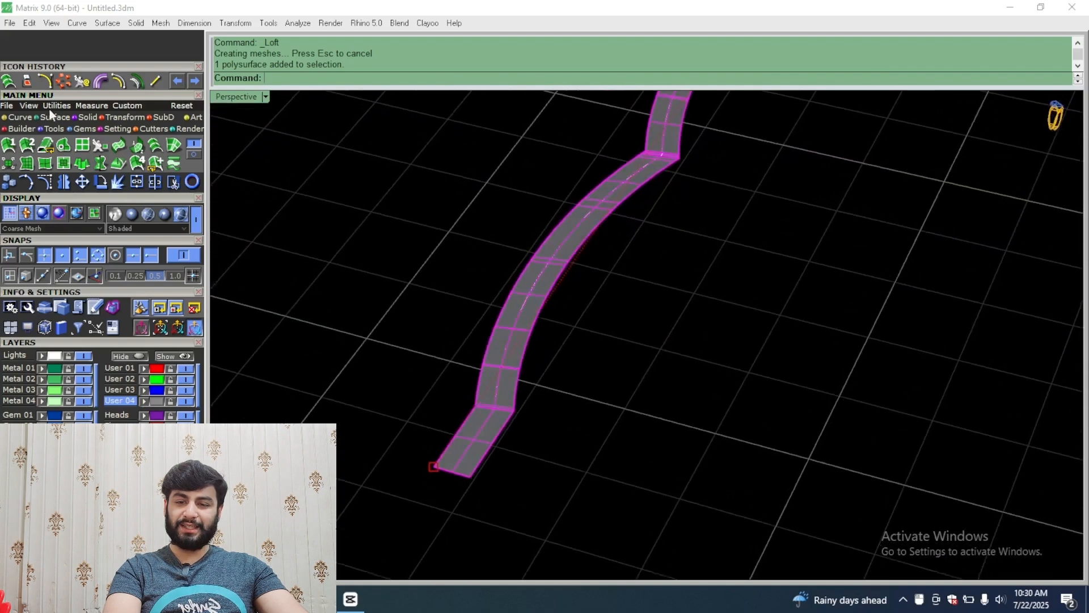
Step: Offset the lofted strip's surface by 0.5 as a solid, deleting the input surface
click(21, 118)
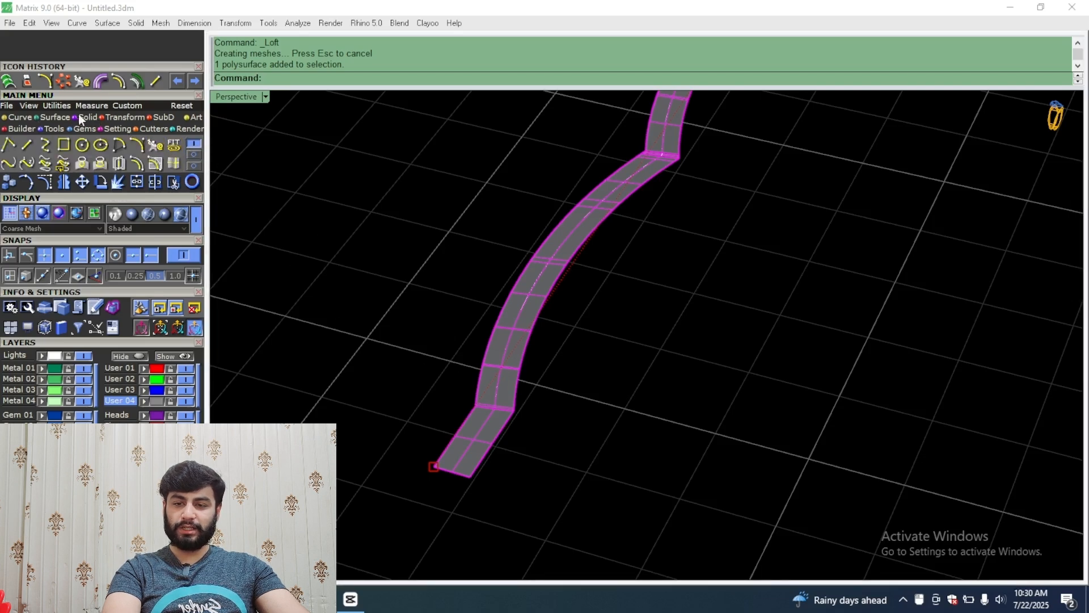
click(140, 82)
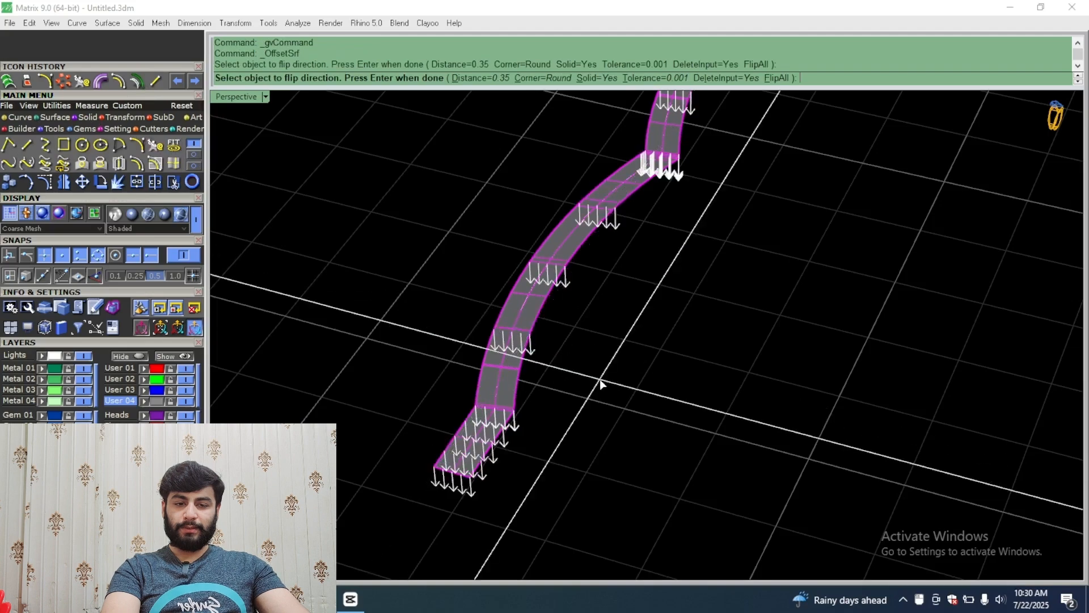
text(.5)
key(Return)
key(Return)
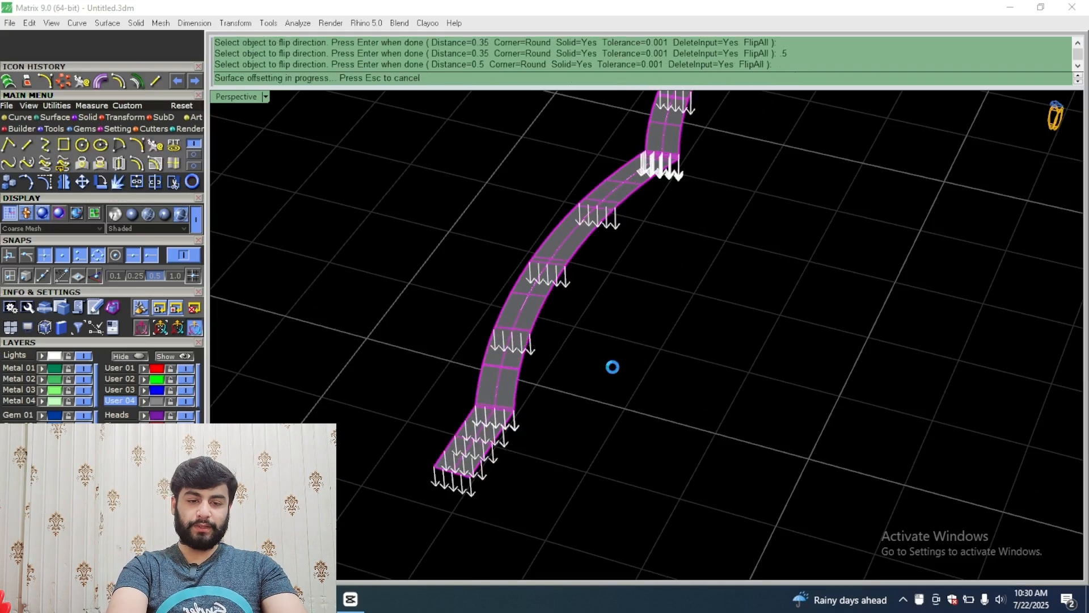
Step: Select the new solid outline strip and assign it to the Metal 04 layer
right_drag(615, 364, 656, 319)
scroll(656, 319, down, 8)
scroll(656, 319, up, 8)
click(622, 415)
scroll(658, 383, down, 4)
right_drag(658, 383, 635, 377)
click(42, 400)
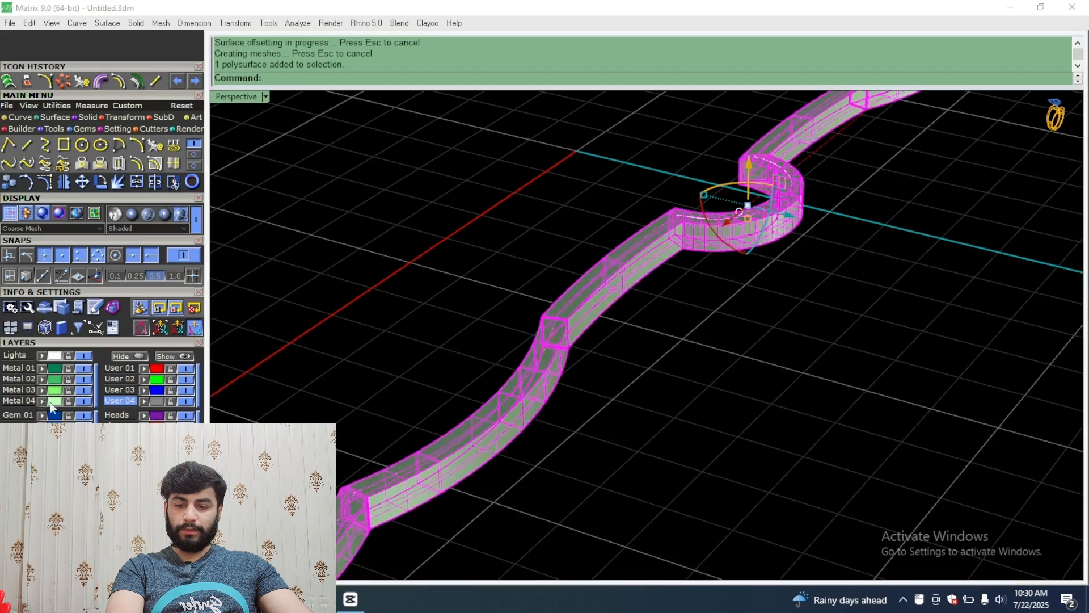
Step: Deselect the solid outline strip and examine it in perspective along its full length
click(680, 318)
right_drag(679, 318, 434, 284)
scroll(434, 284, down, 8)
right_drag(635, 278, 682, 359)
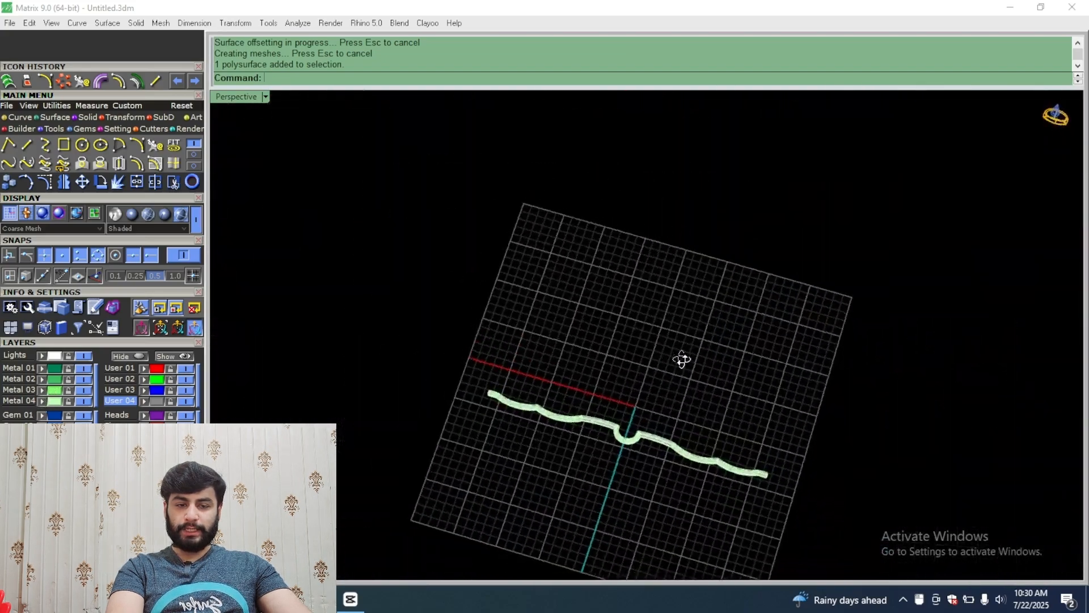
scroll(502, 384, up, 12)
right_drag(450, 384, 503, 406)
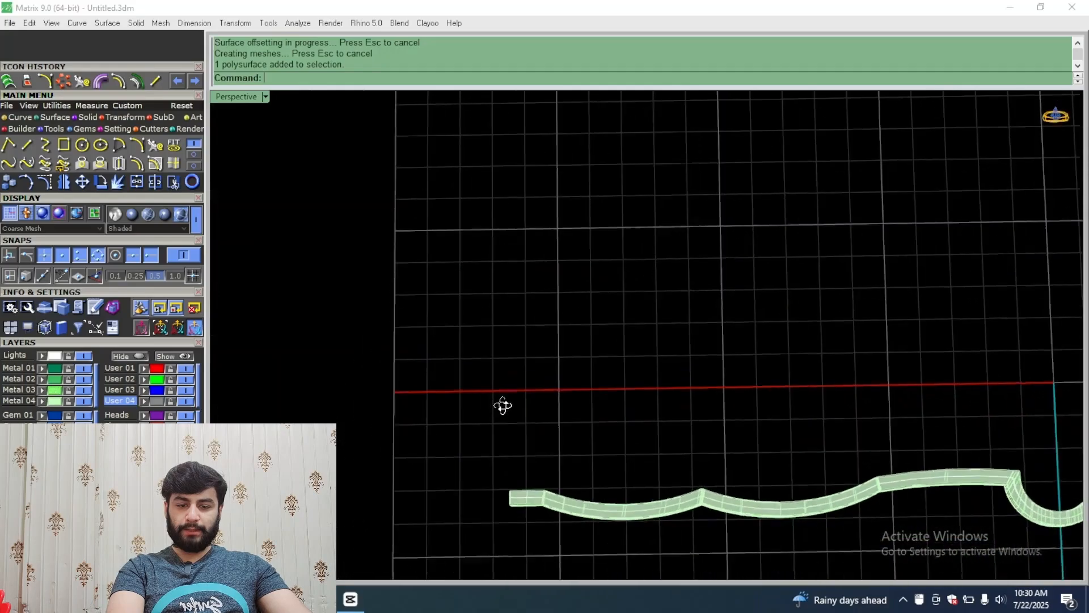
Step: Switch to the Looking Down view and turn off the Metal 04 layer to hide the solid strip
double_click(244, 96)
double_click(244, 96)
scroll(794, 346, down, 10)
scroll(545, 335, up, 20)
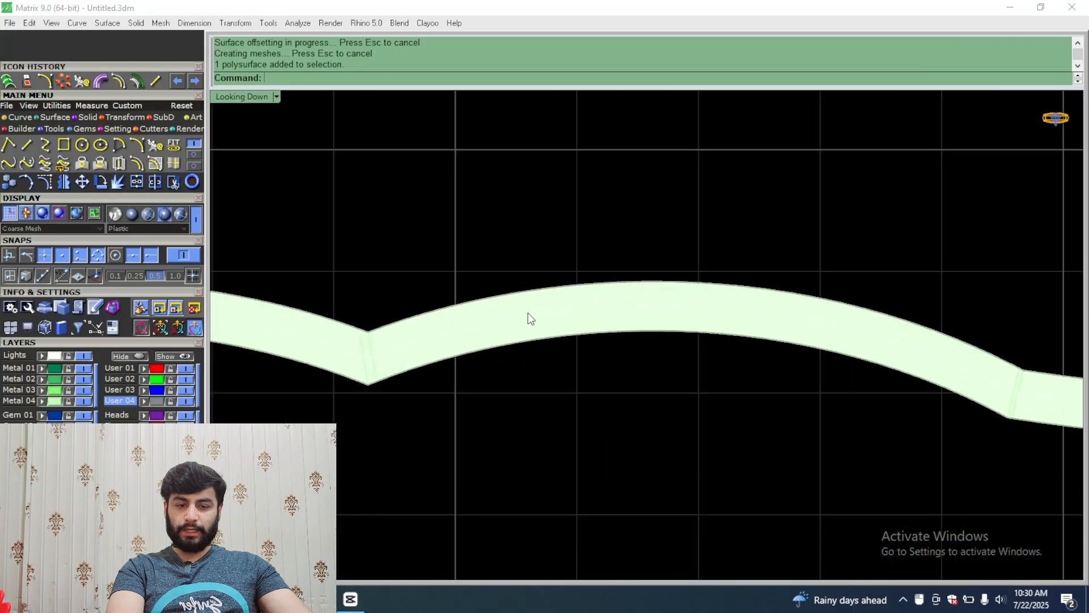
click(564, 332)
click(562, 235)
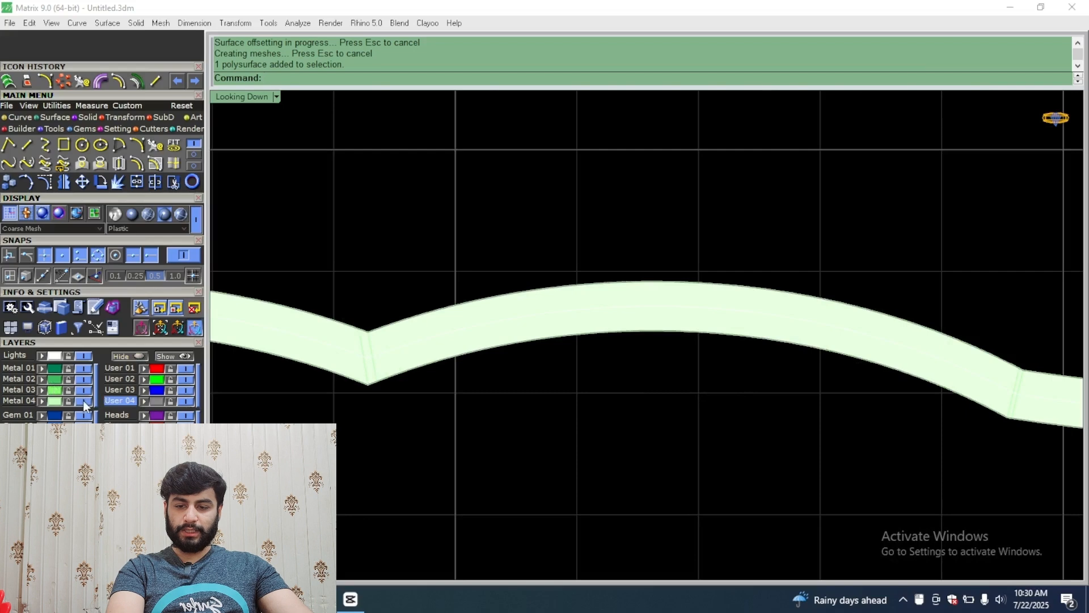
click(84, 401)
Step: Draw a straight vertical line upward from the left end of the lower offset curve, across all three outline curves
scroll(680, 408, down, 5)
scroll(539, 374, up, 6)
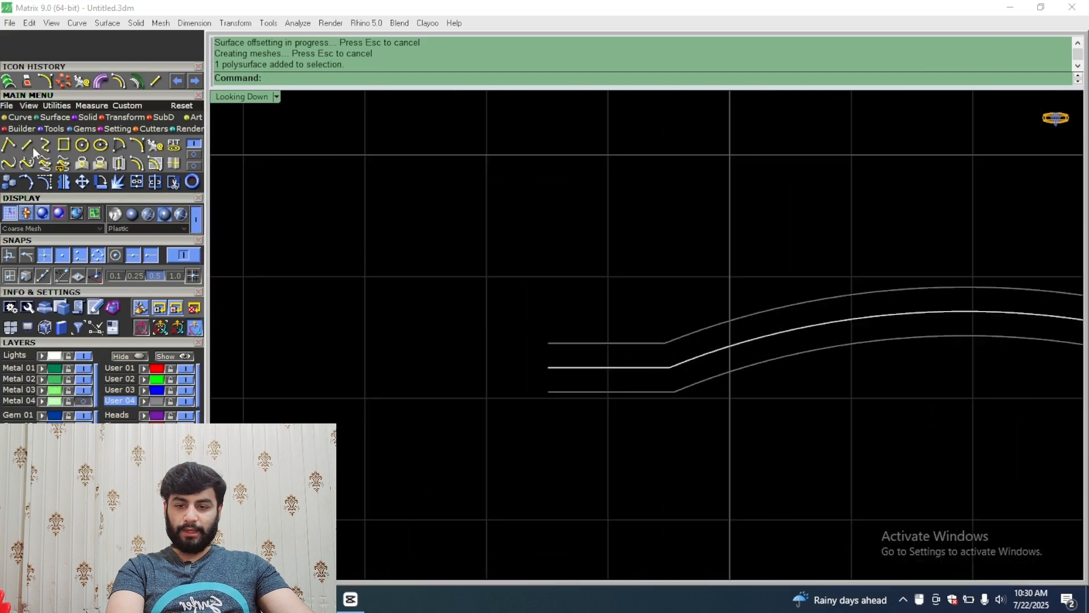
click(27, 146)
click(548, 392)
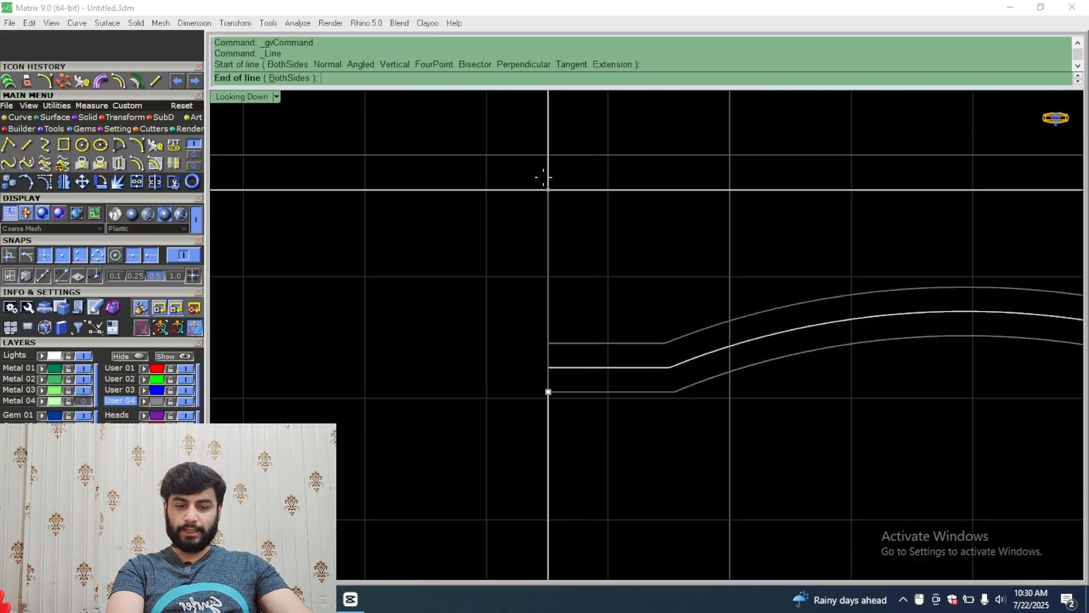
click(543, 178)
click(547, 187)
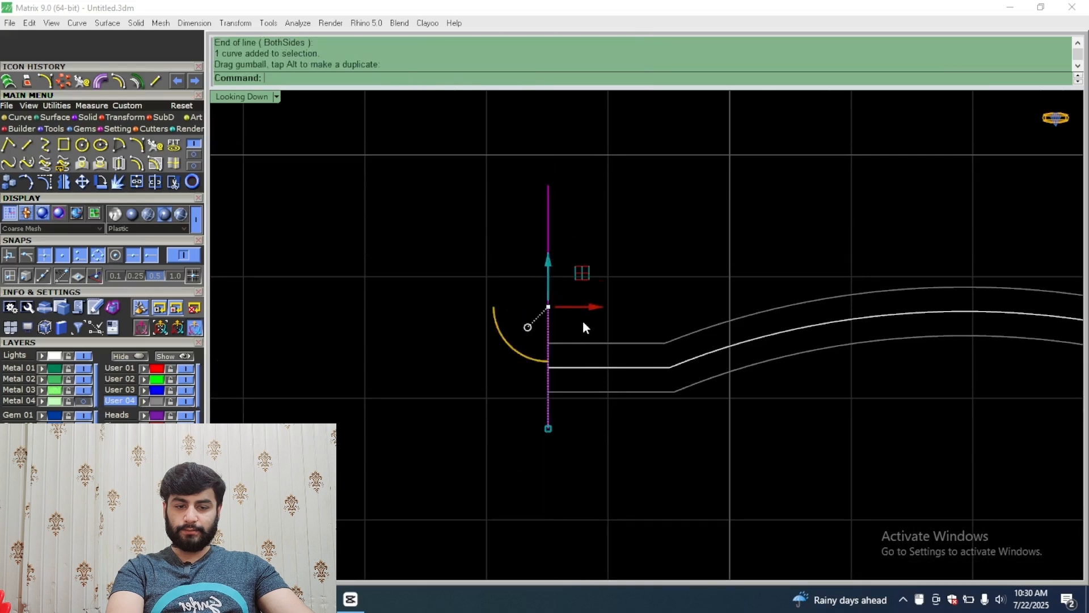
Step: Lengthen the vertical line at the outline's left end so it extends well above and below the curves
scroll(573, 377, down, 5)
click(569, 348)
click(580, 364)
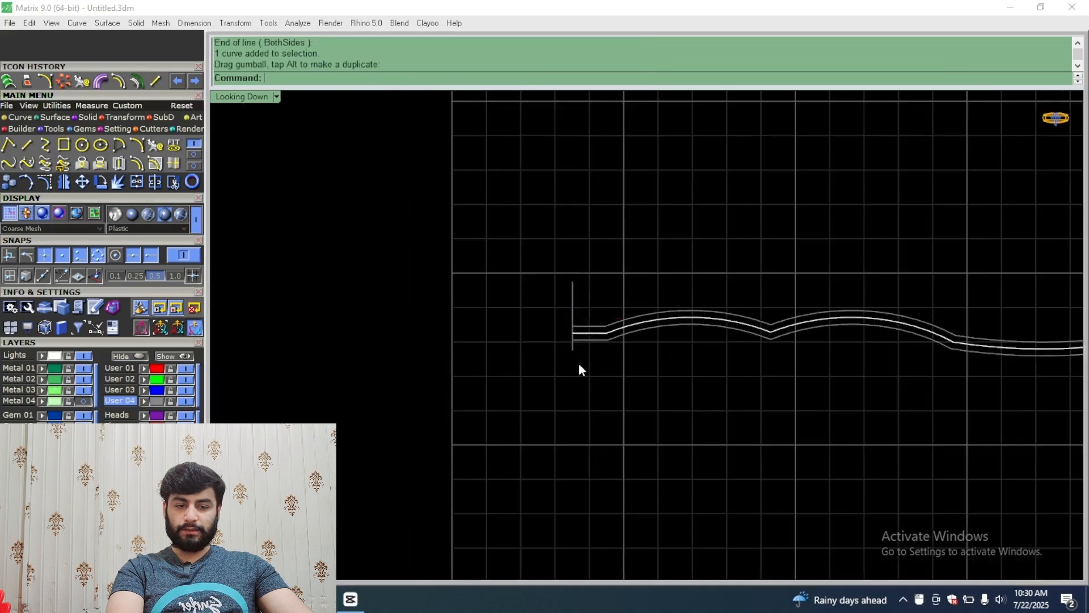
drag(560, 288, 560, 289)
drag(570, 343, 553, 458)
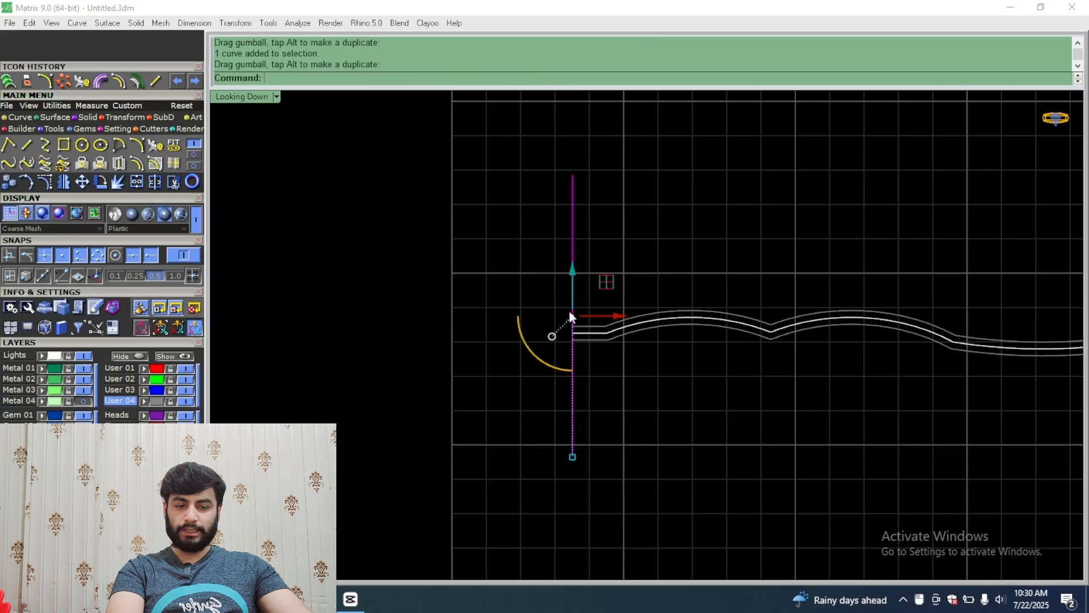
Step: Offset the vertical line by 0.5 to its right and group the two lines
scroll(583, 247, up, 6)
right_drag(583, 247, 489, 292)
click(137, 163)
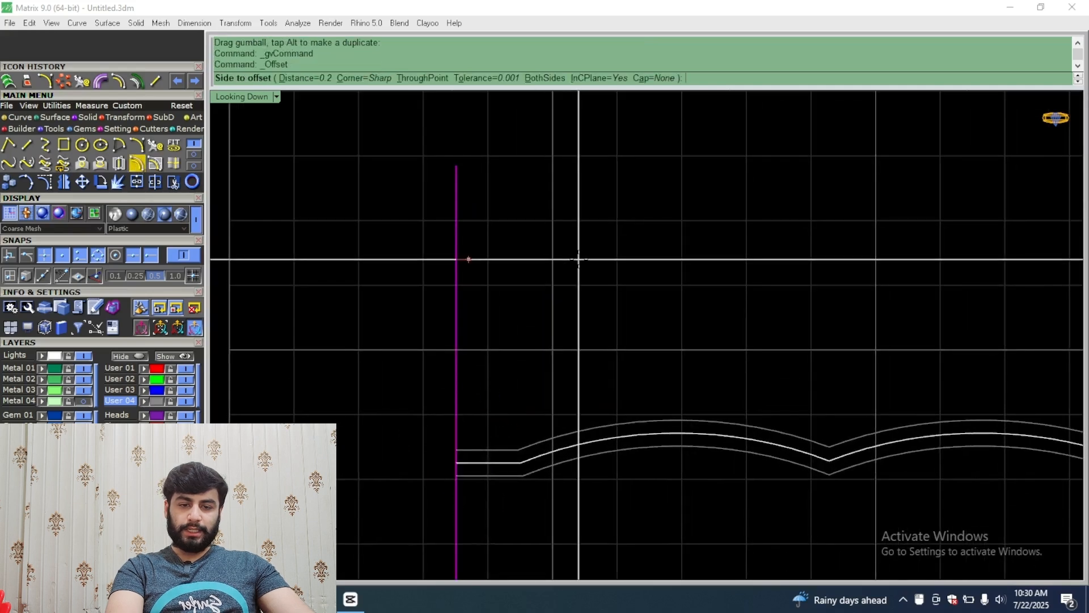
text(.5)
key(Return)
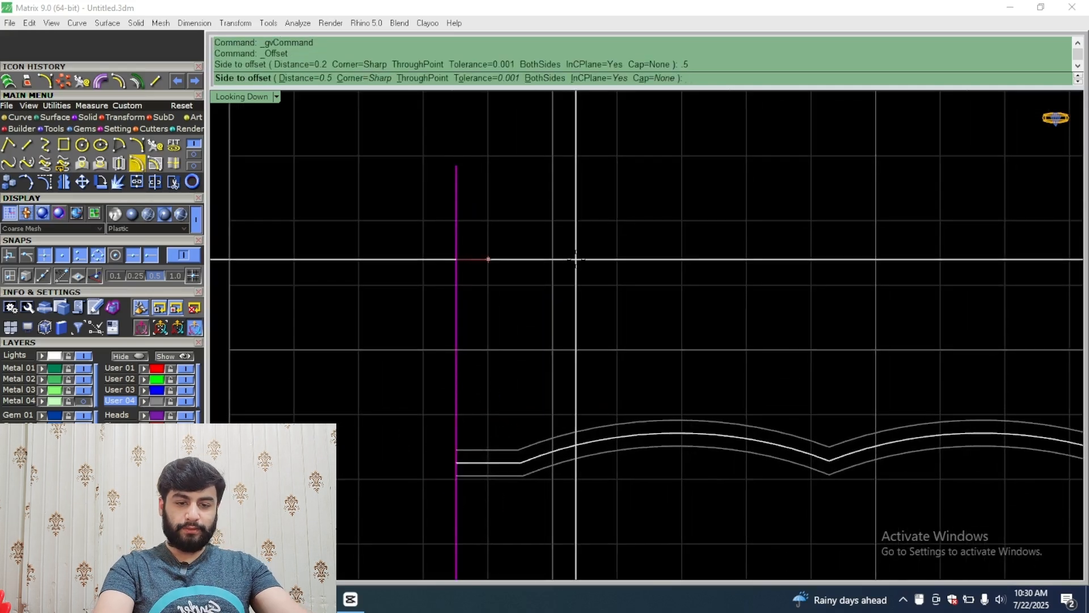
click(512, 240)
drag(572, 219, 350, 286)
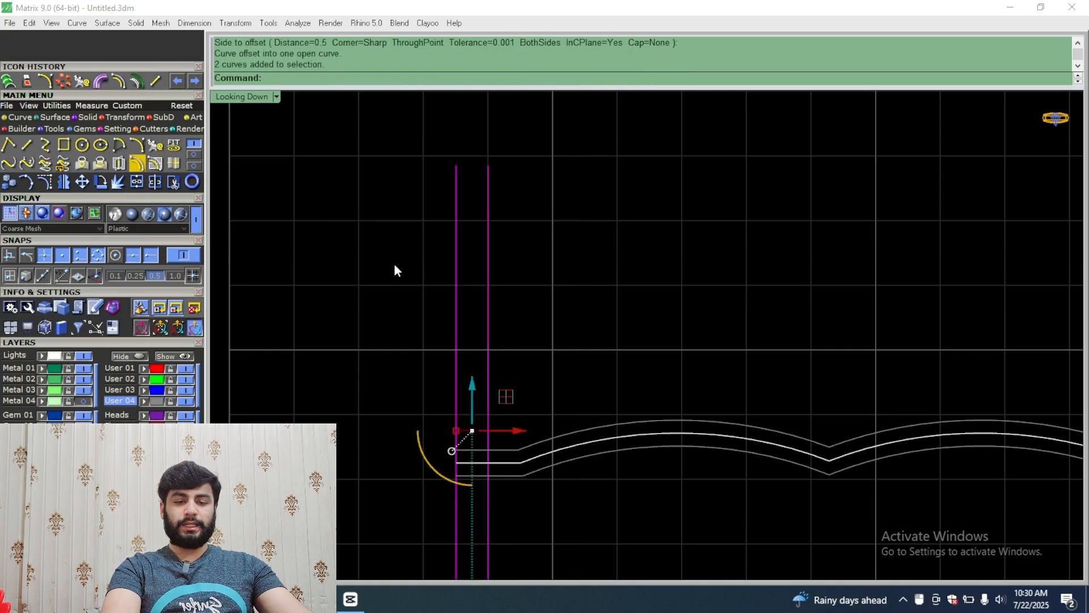
key(ctrl+g)
scroll(522, 291, down, 3)
Step: Create a linear array of 8 copies of the grouped line pair, spaced horizontally along the full outline
scroll(521, 292, down, 2)
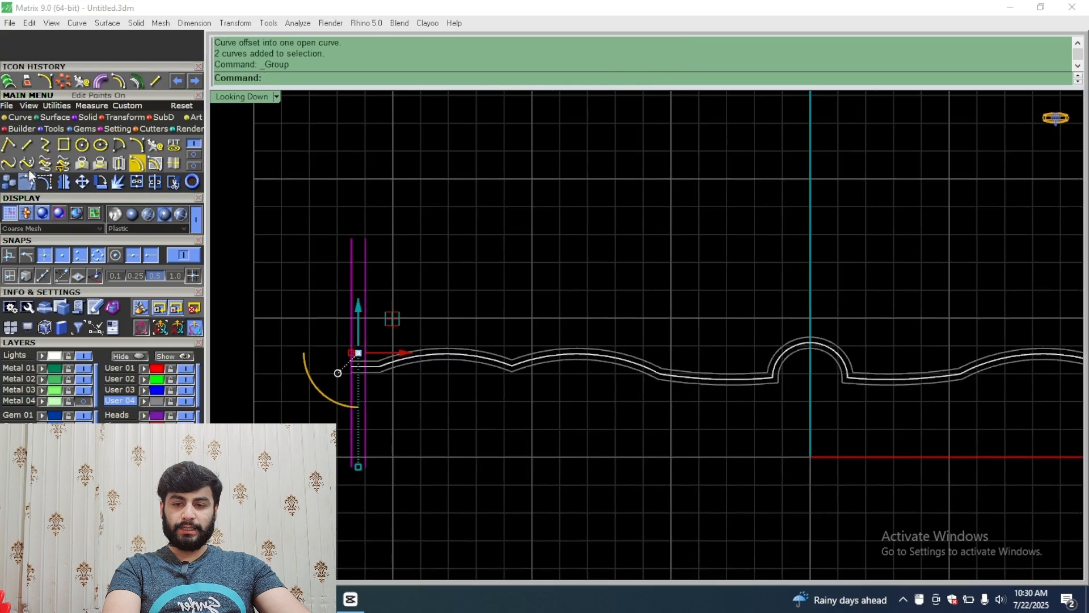
click(118, 116)
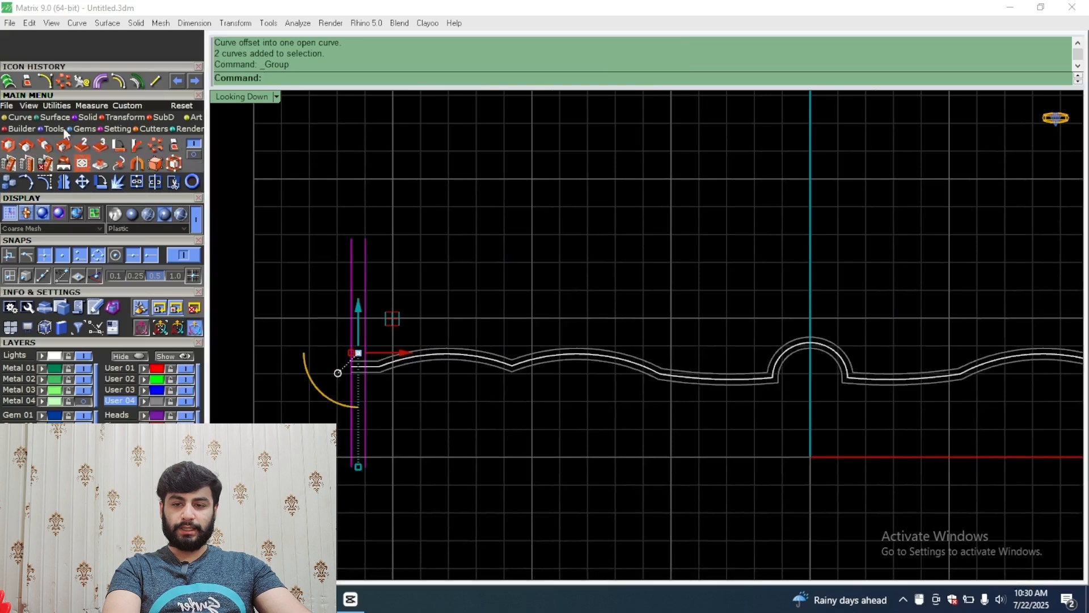
click(194, 153)
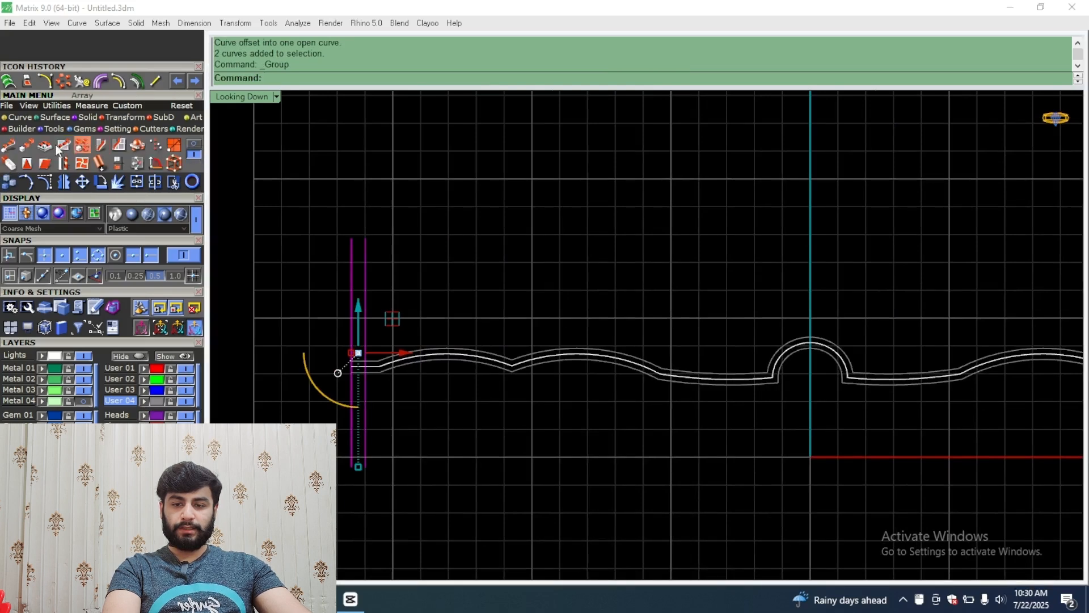
click(27, 146)
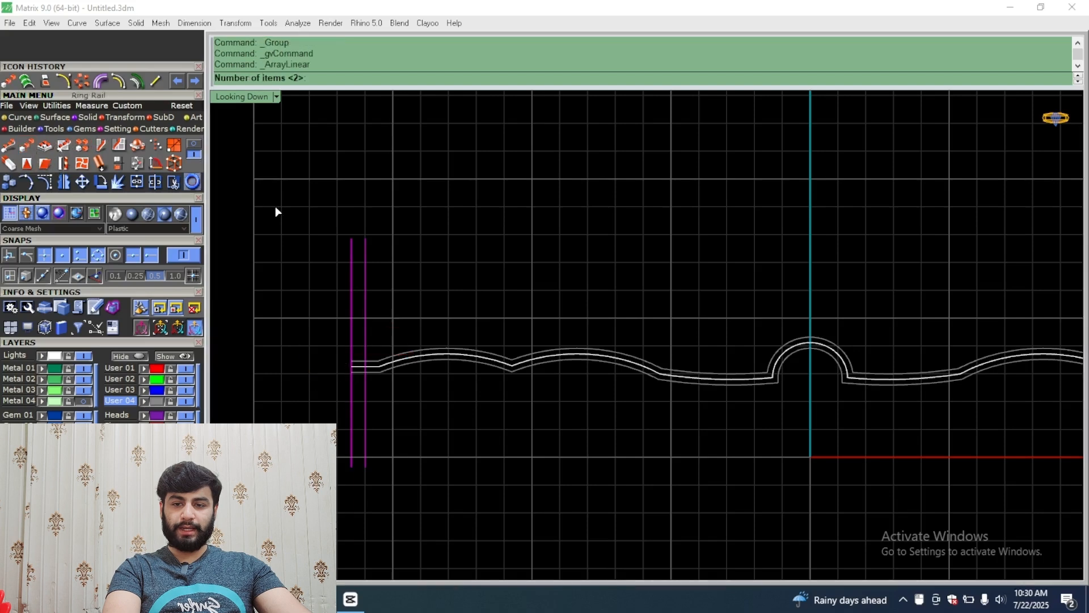
scroll(411, 231, down, 3)
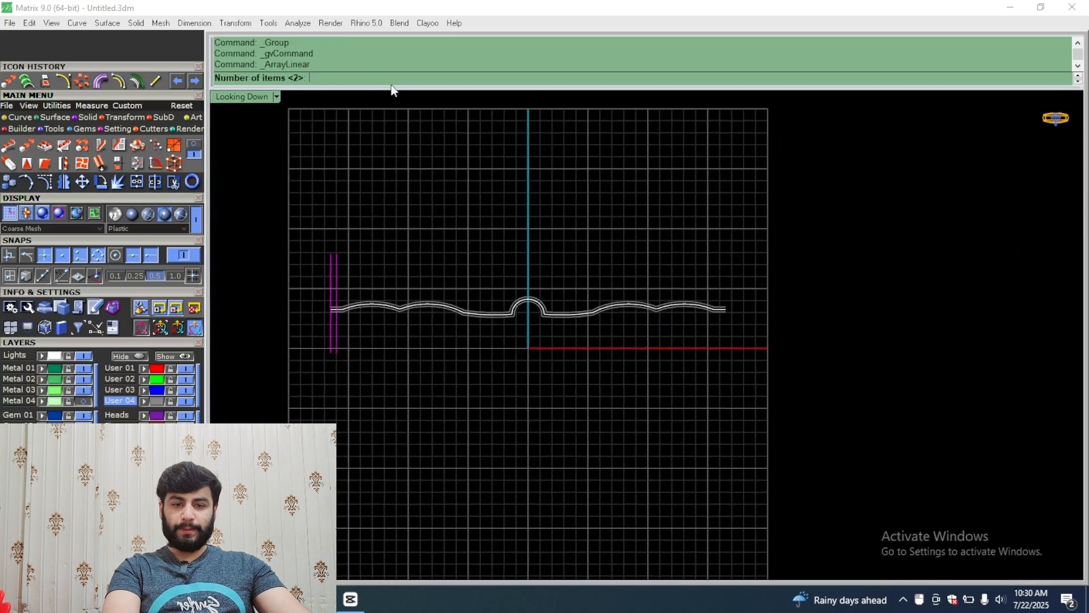
text(8)
key(Return)
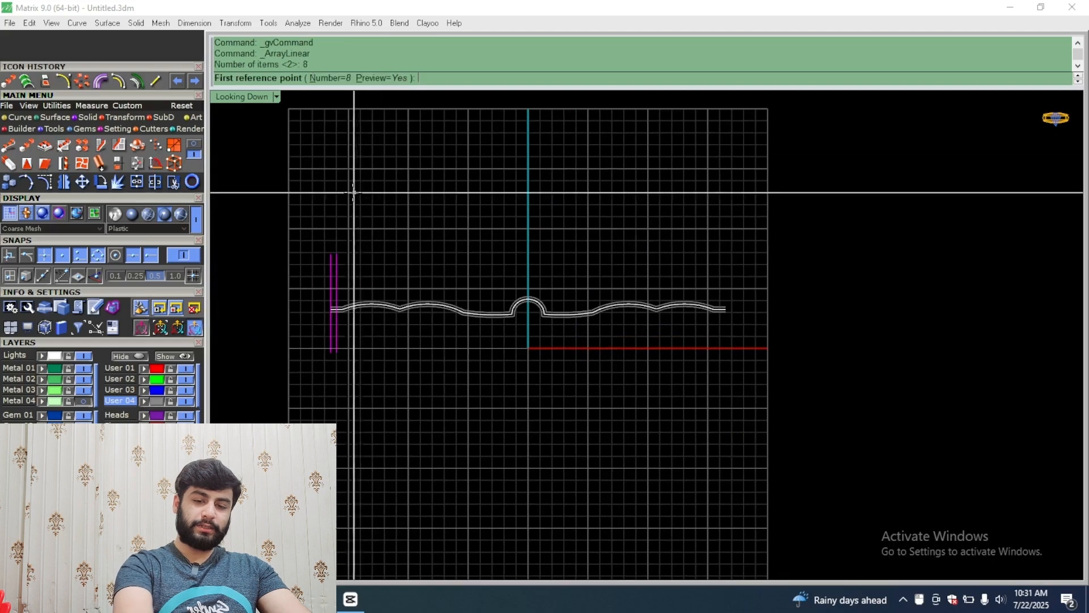
click(331, 254)
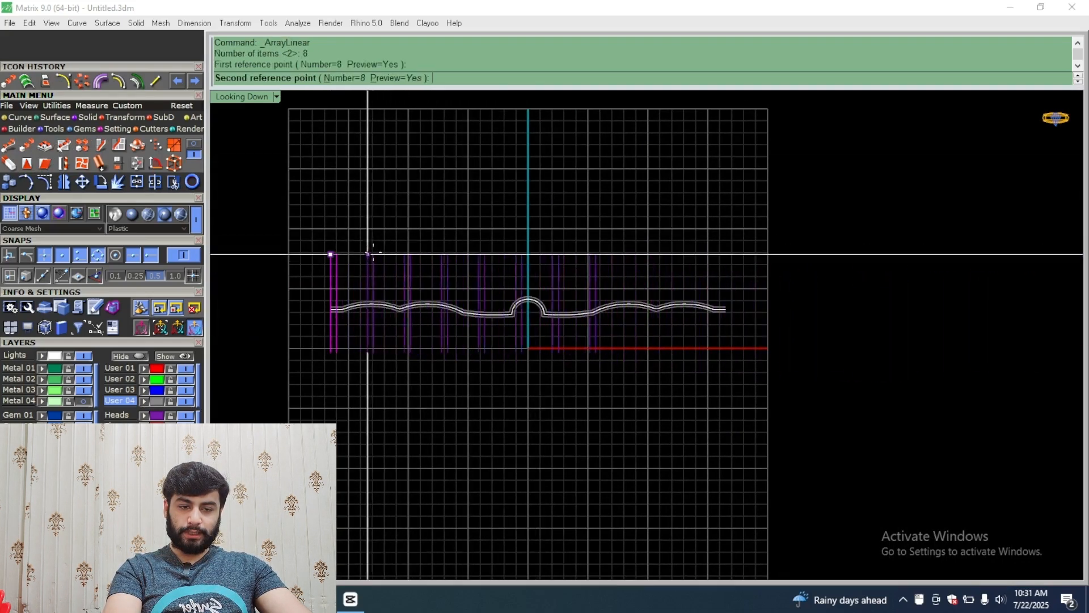
click(386, 253)
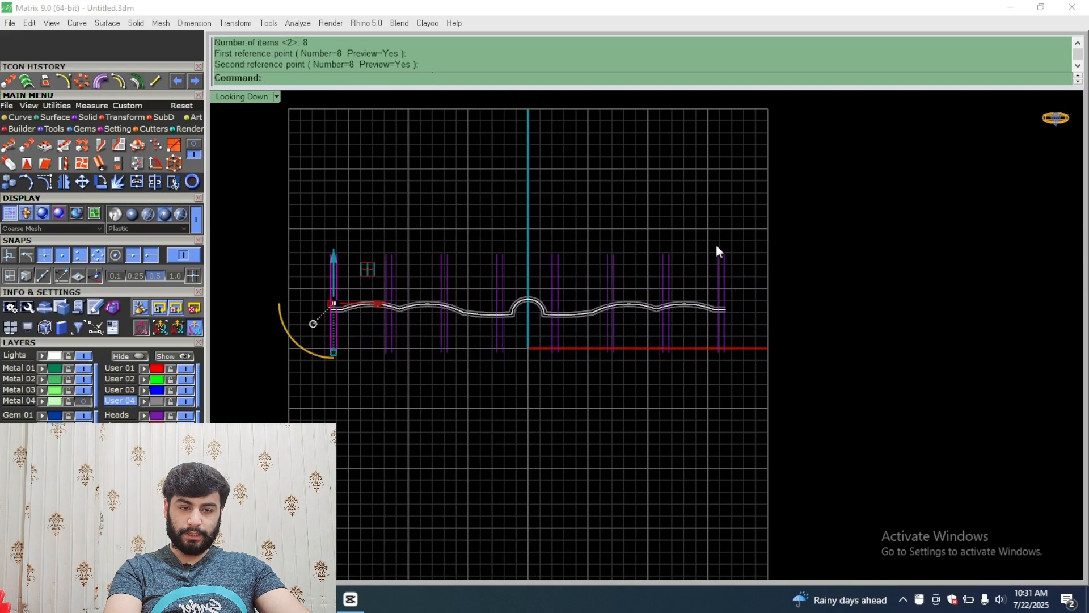
Step: Scale all arrayed line pairs in one direction from the outline's left end, stretching the last pair toward its right end
drag(743, 233, 293, 278)
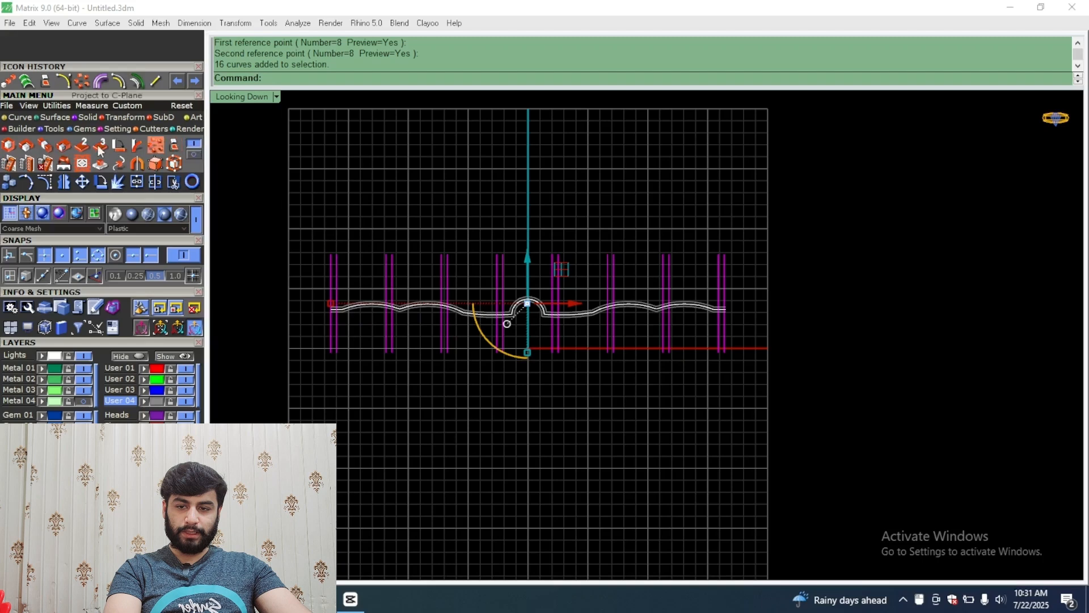
click(46, 146)
scroll(377, 315, up, 2)
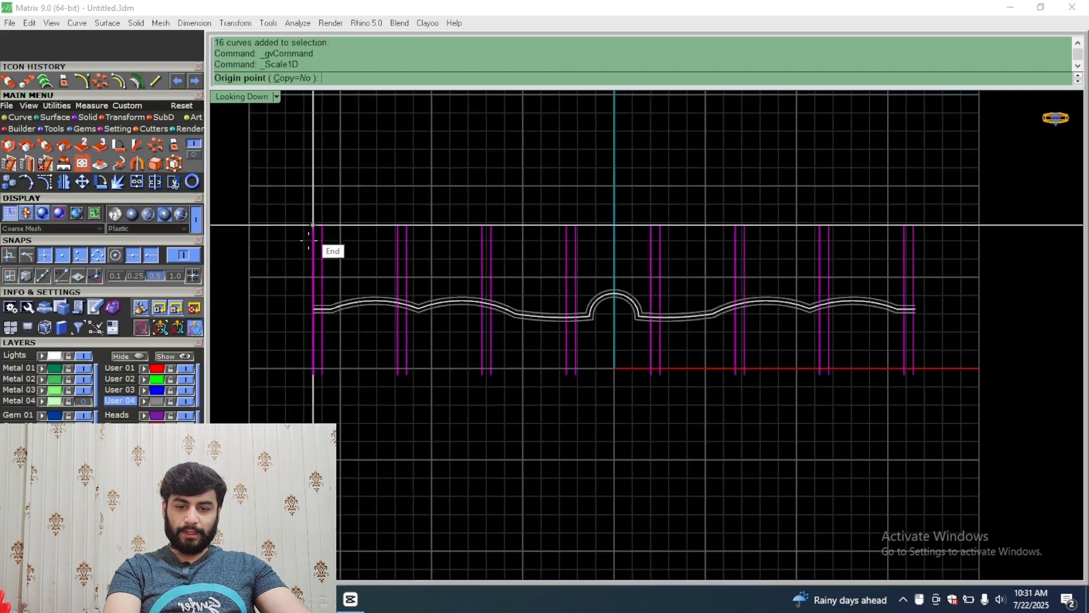
scroll(313, 306, up, 3)
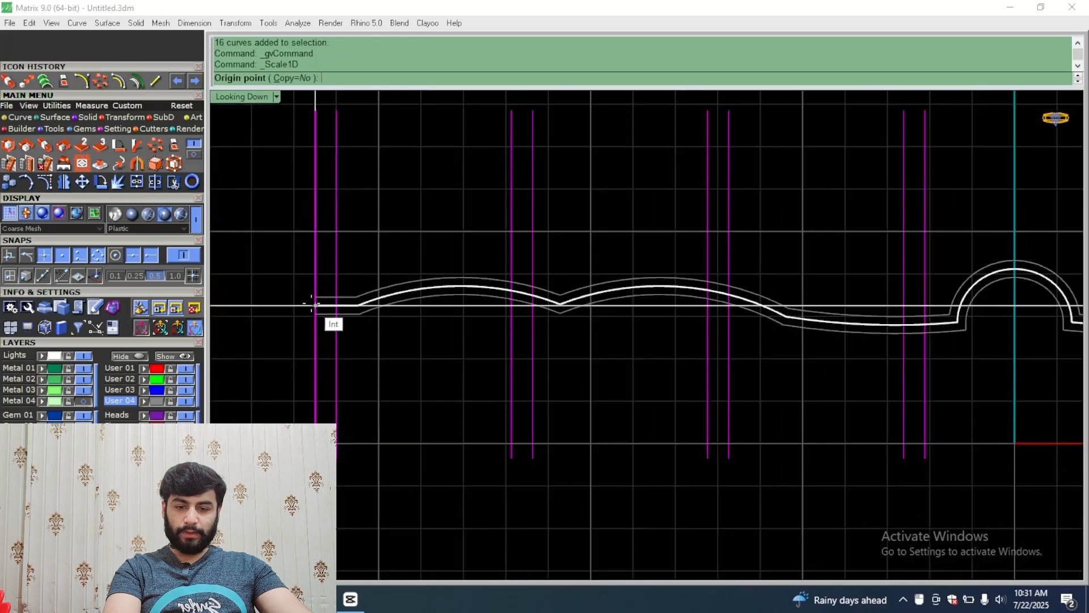
click(313, 306)
scroll(390, 323, down, 3)
scroll(802, 173, up, 4)
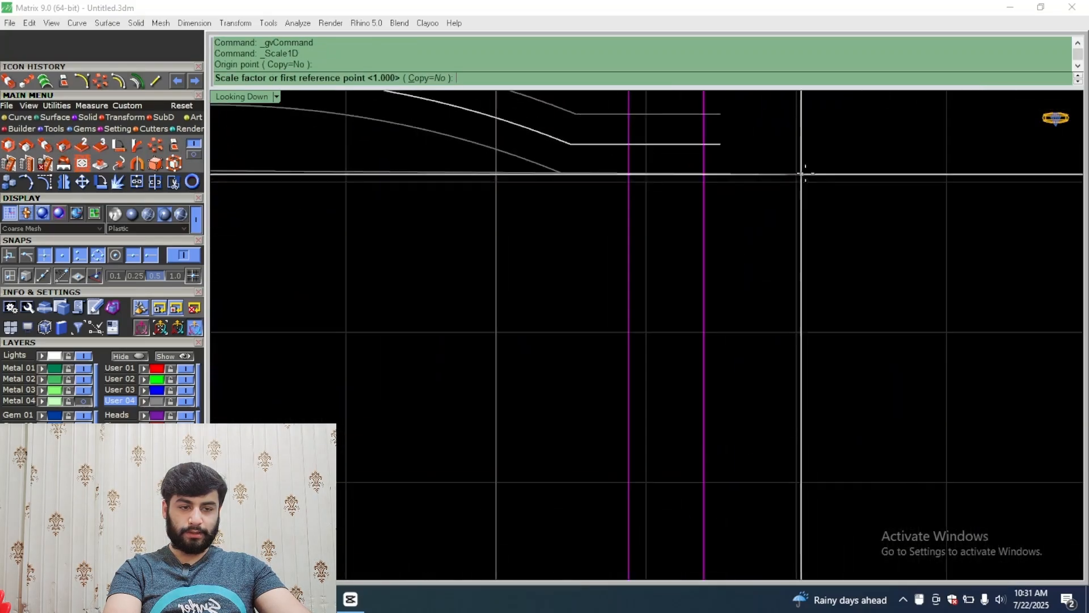
right_drag(802, 174, 752, 342)
scroll(660, 308, up, 4)
click(651, 317)
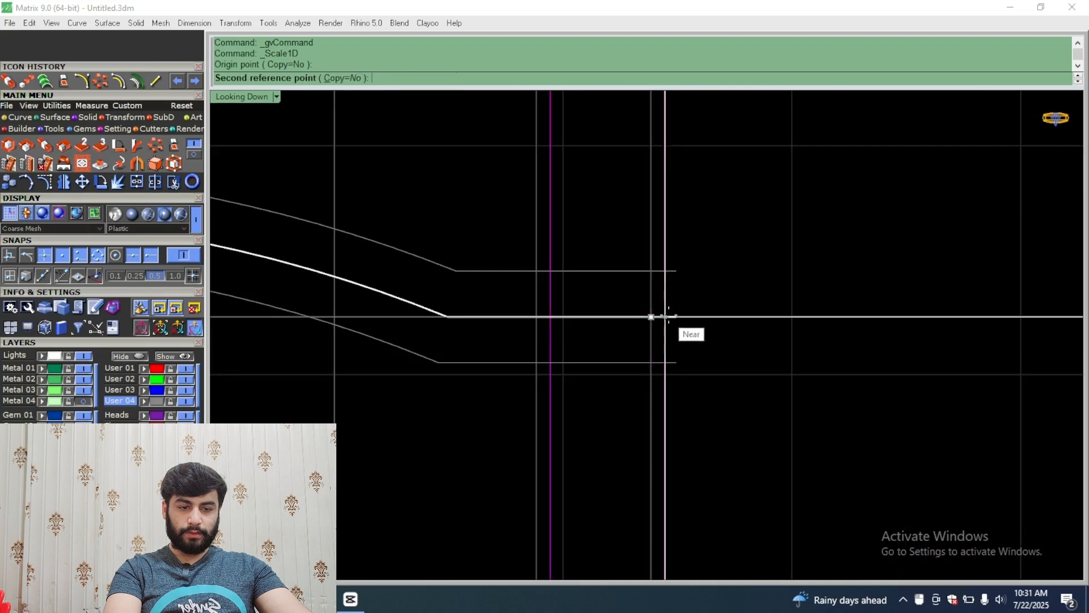
click(666, 316)
scroll(811, 367, down, 6)
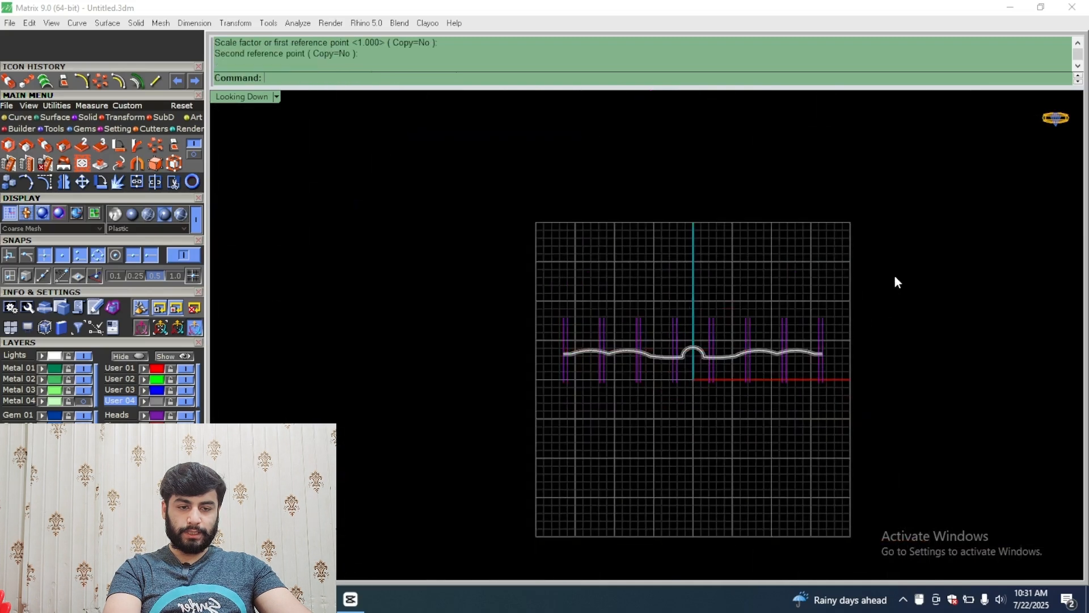
Step: Duplicate the upper and lower offset curves in place and assign the selected curves to the Heads layer
scroll(655, 355, up, 6)
click(702, 376)
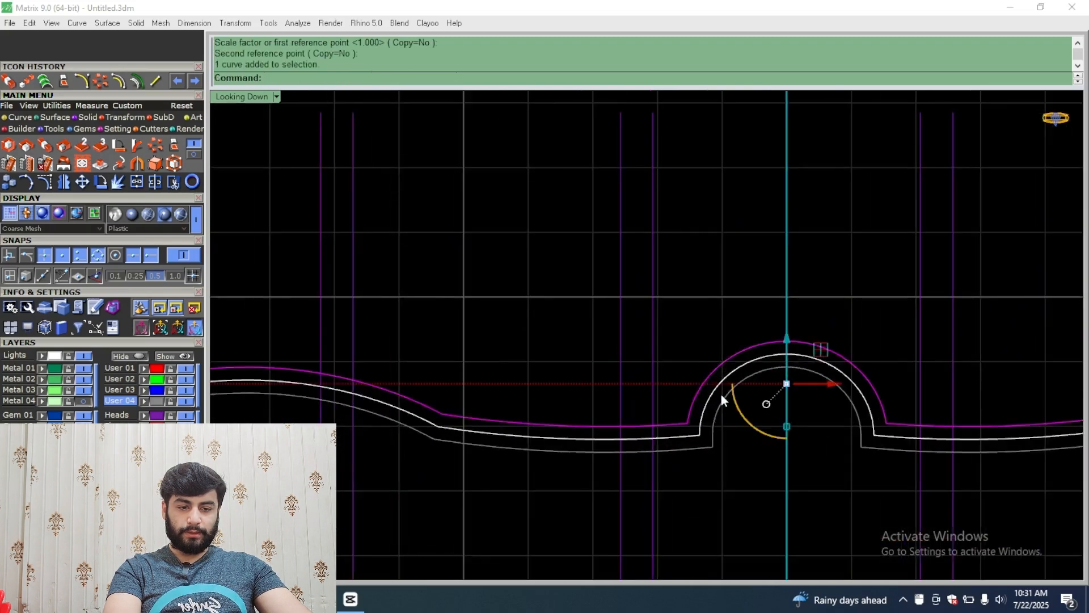
click(720, 394)
scroll(703, 363, down, 4)
key(ctrl+c)
key(ctrl+v)
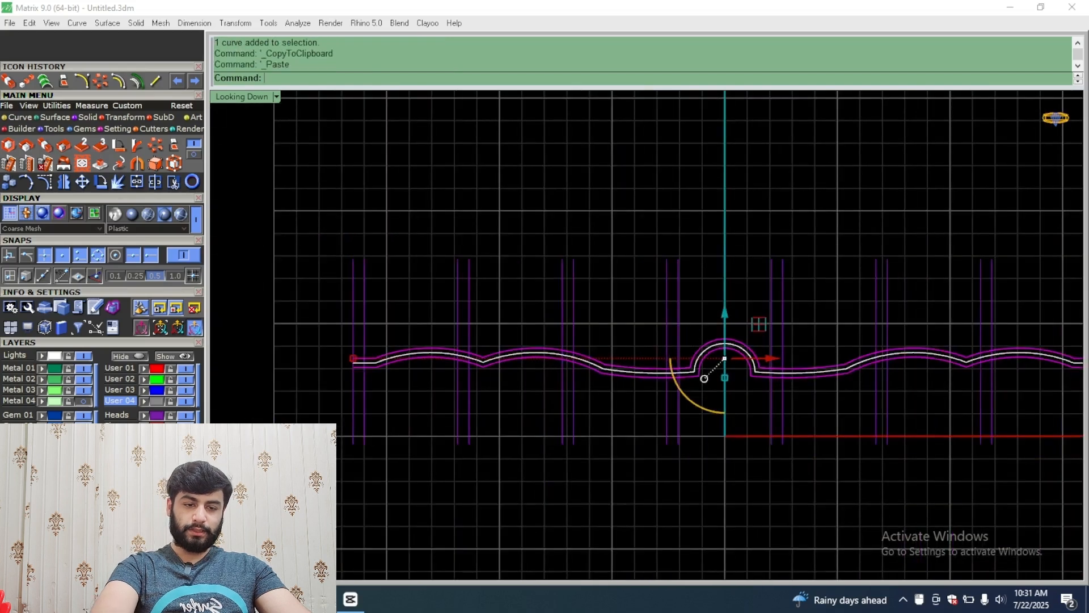
click(144, 416)
Step: Lock the Heads layer and hide the three remaining outline curves
click(170, 415)
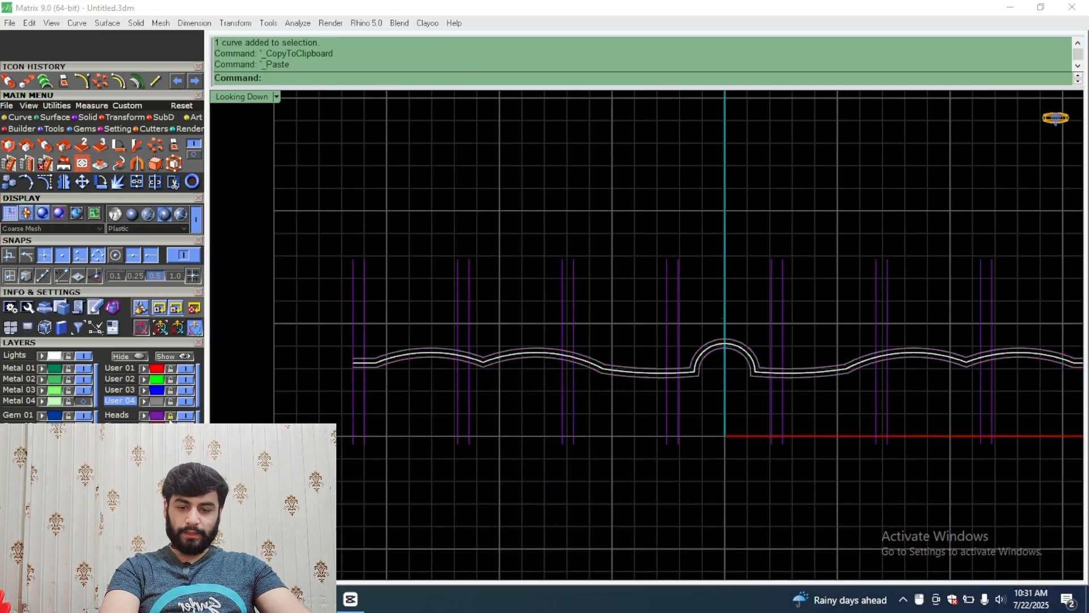
scroll(344, 415, down, 10)
drag(829, 275, 301, 458)
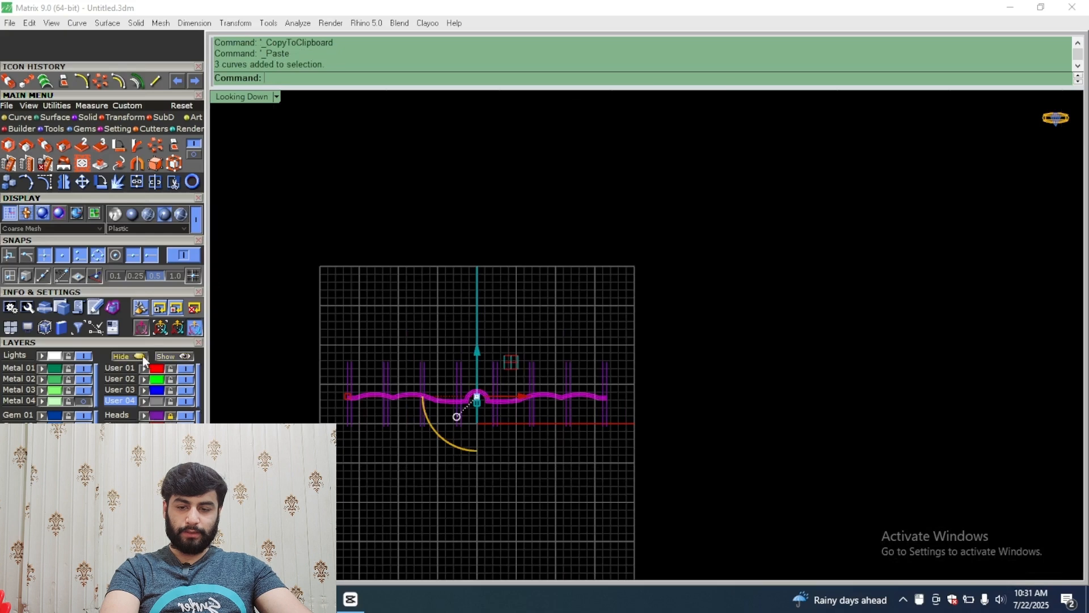
Step: Trim the line pairs and the two offset curves against each other, keeping only the eight small four-sided outlines where they cross
drag(707, 321, 299, 528)
click(174, 182)
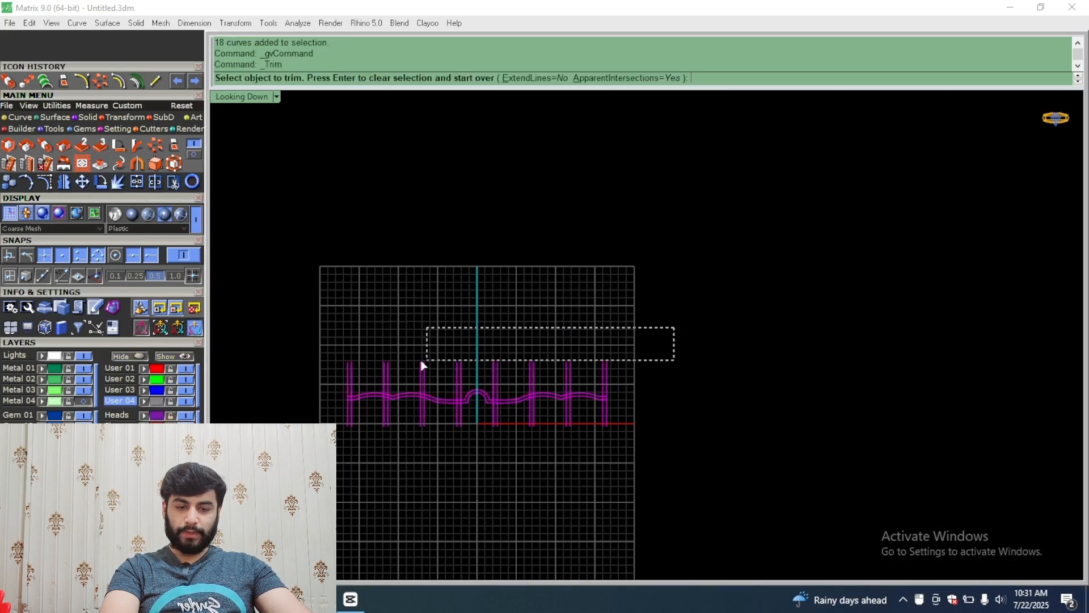
drag(324, 376, 324, 376)
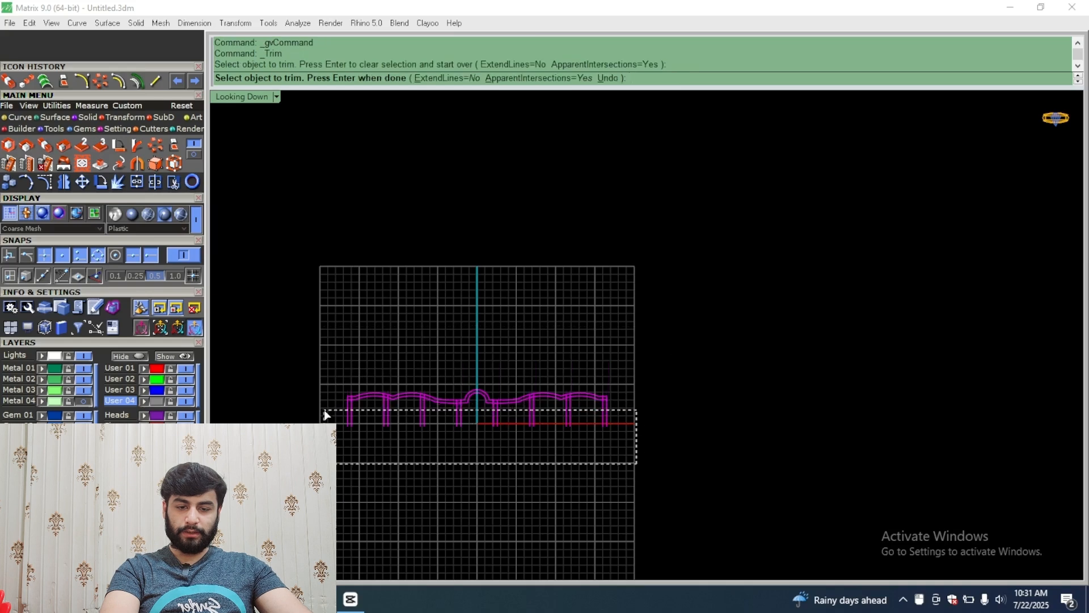
drag(326, 415, 326, 416)
scroll(377, 384, up, 5)
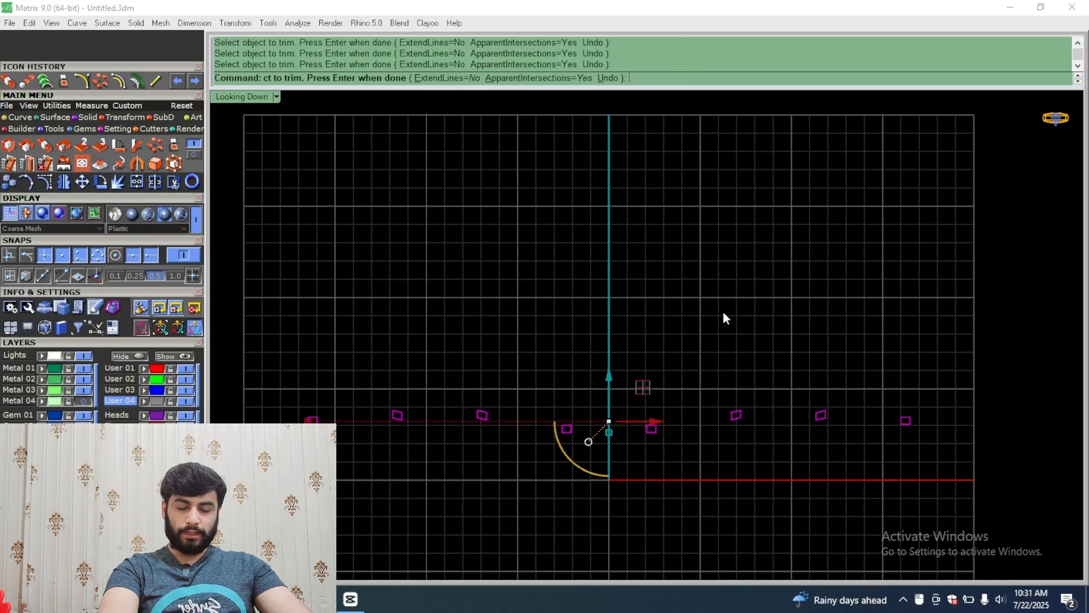
key(Return)
Step: Group all the trimmed segments of the small outlines and return to the Perspective view
scroll(722, 318, down, 3)
drag(907, 295, 275, 452)
key(ctrl+g)
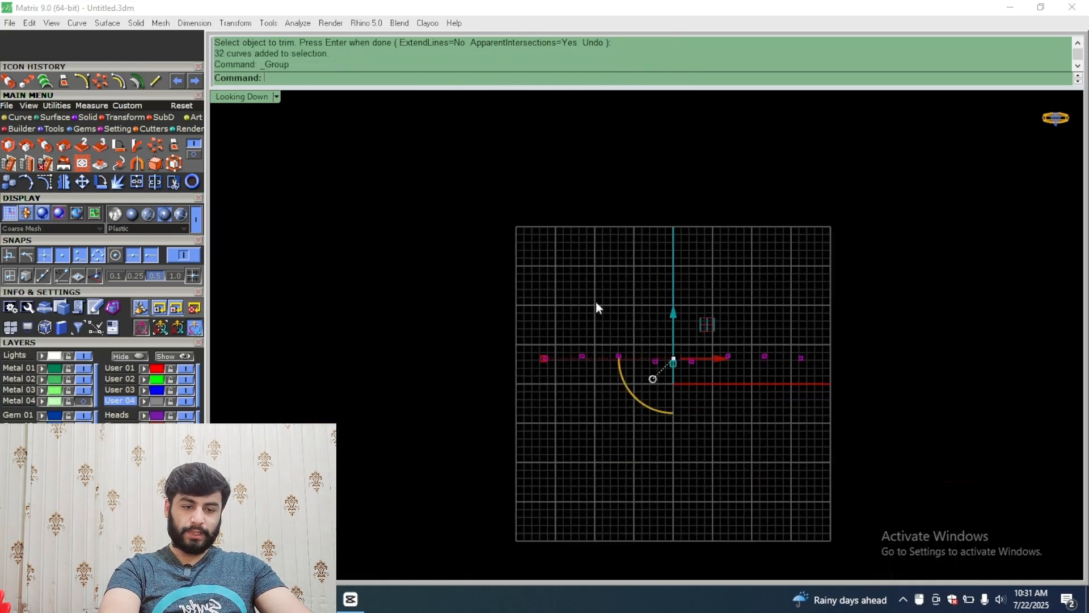
double_click(242, 98)
double_click(655, 100)
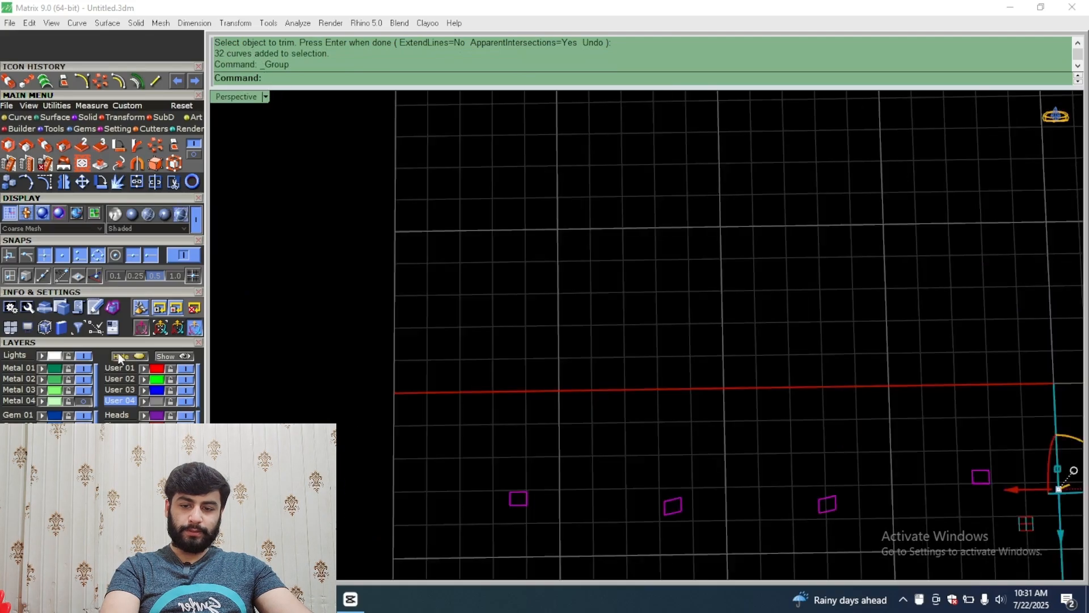
Step: Show the Metal 04 border strip and lower the grouped small outlines to about mid-height of the strip
click(84, 401)
right_drag(454, 405, 649, 236)
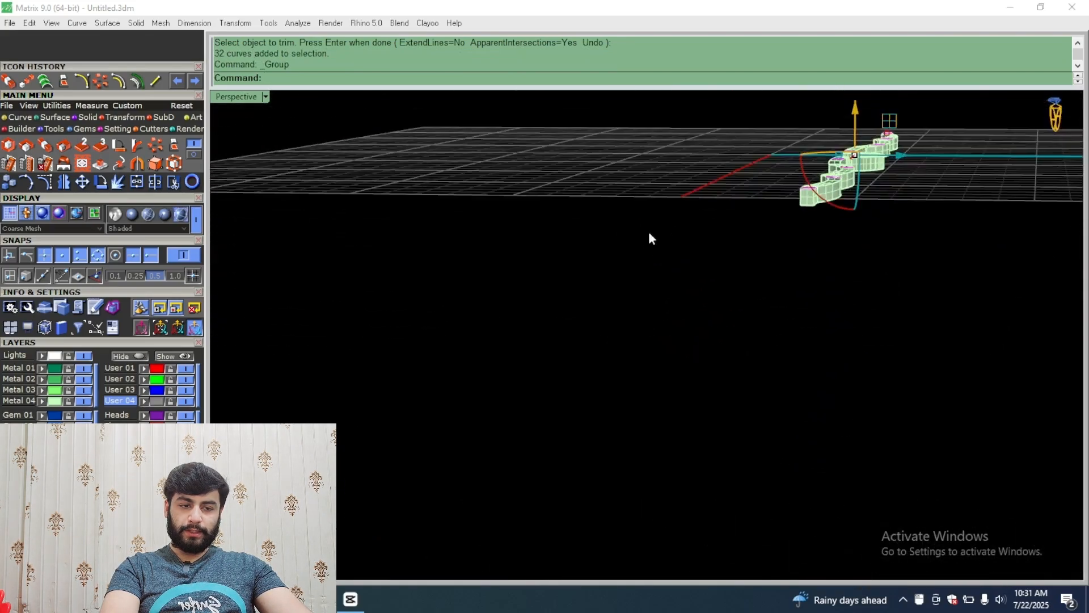
scroll(879, 164, up, 6)
shift+right_drag(879, 163, 728, 224)
scroll(717, 237, up, 5)
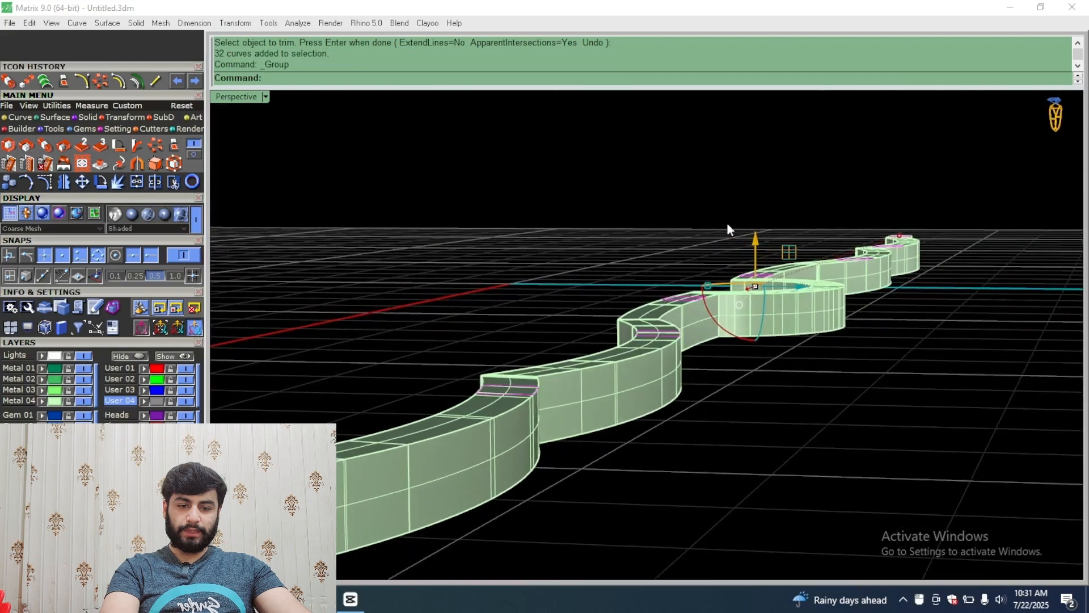
drag(758, 244, 758, 266)
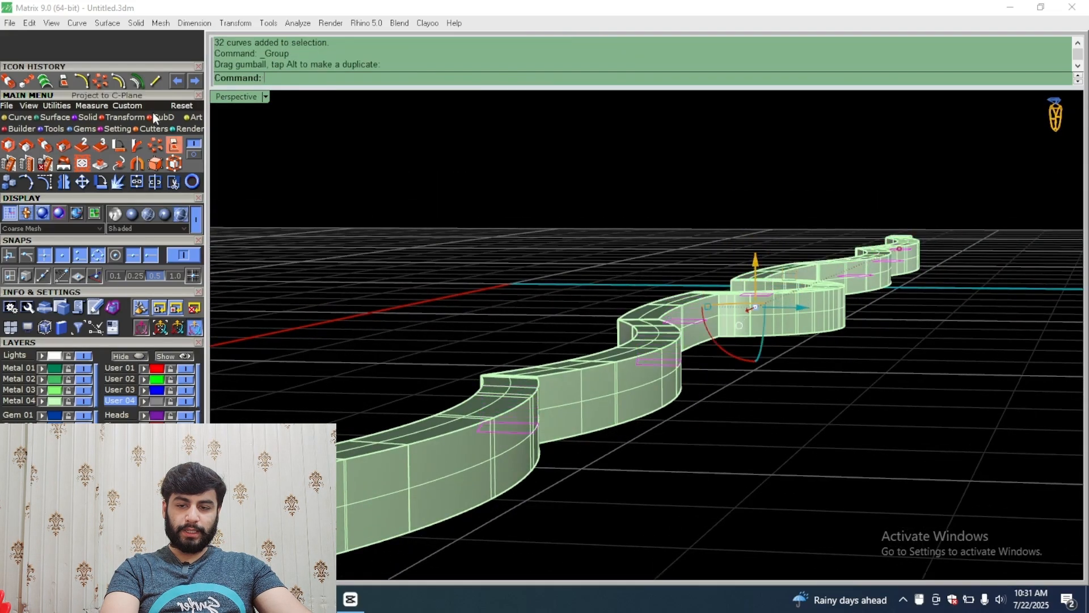
Step: Extrude the small outlines straight up into solid posts that rise above the border strip, keeping the input curves
click(95, 117)
click(175, 145)
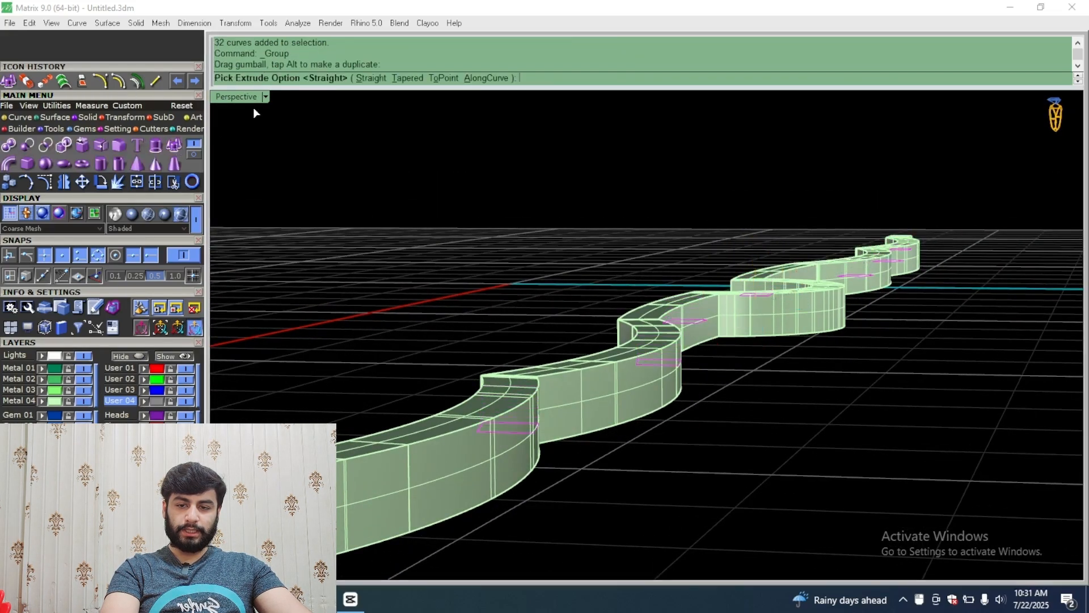
click(367, 80)
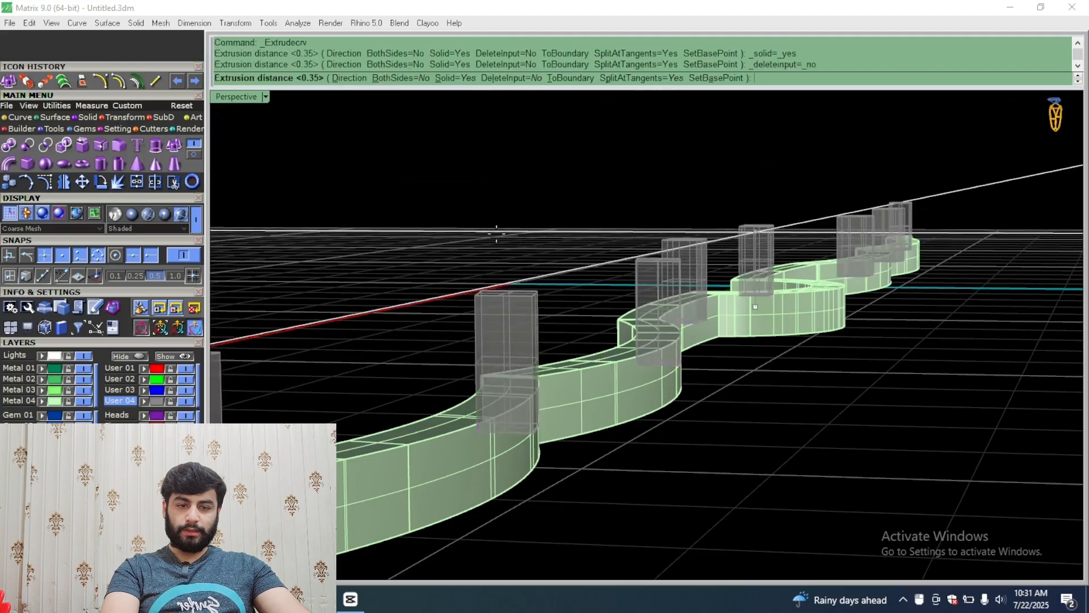
click(494, 205)
Step: Select the eight extruded posts and assign them to the Metal 03 layer
right_drag(482, 185, 562, 176)
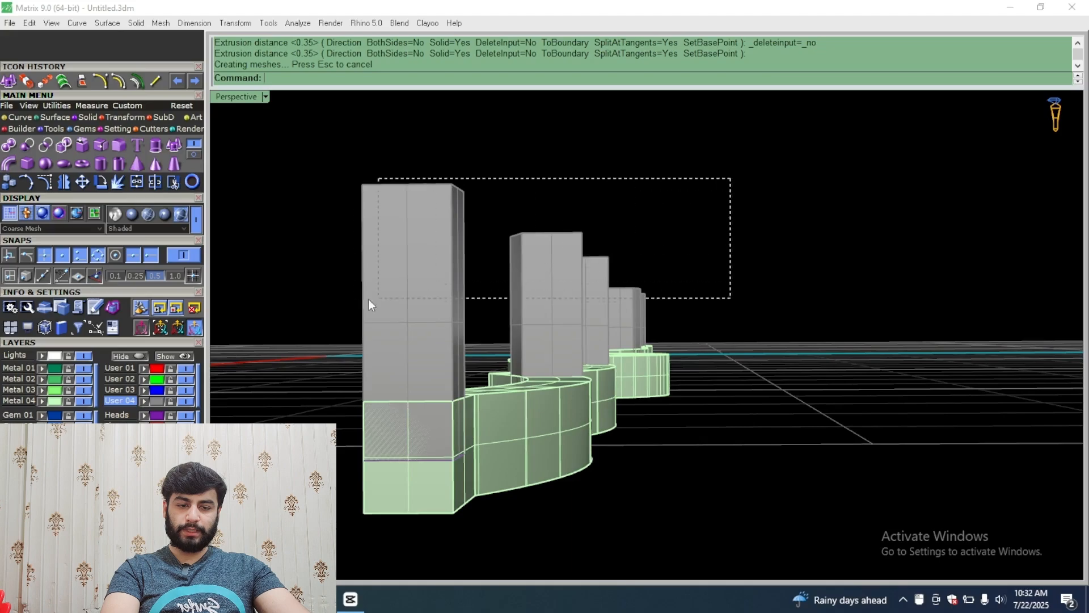
drag(370, 305, 369, 306)
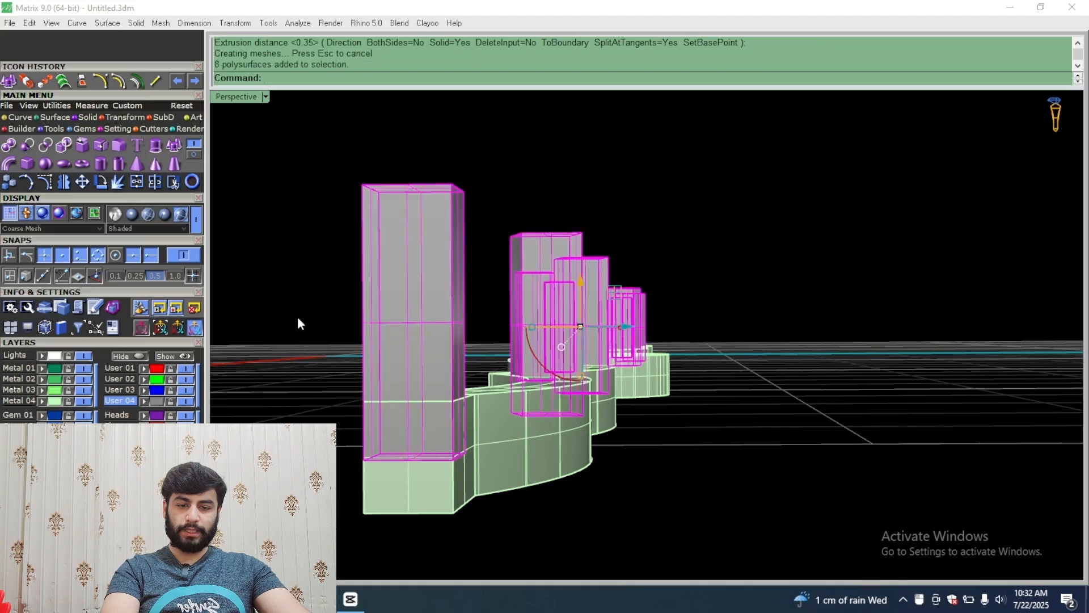
click(41, 390)
Step: Show all hidden objects so the full bracelet surrounds the posts and border strip
scroll(680, 244, down, 8)
right_drag(679, 244, 469, 326)
scroll(418, 250, down, 8)
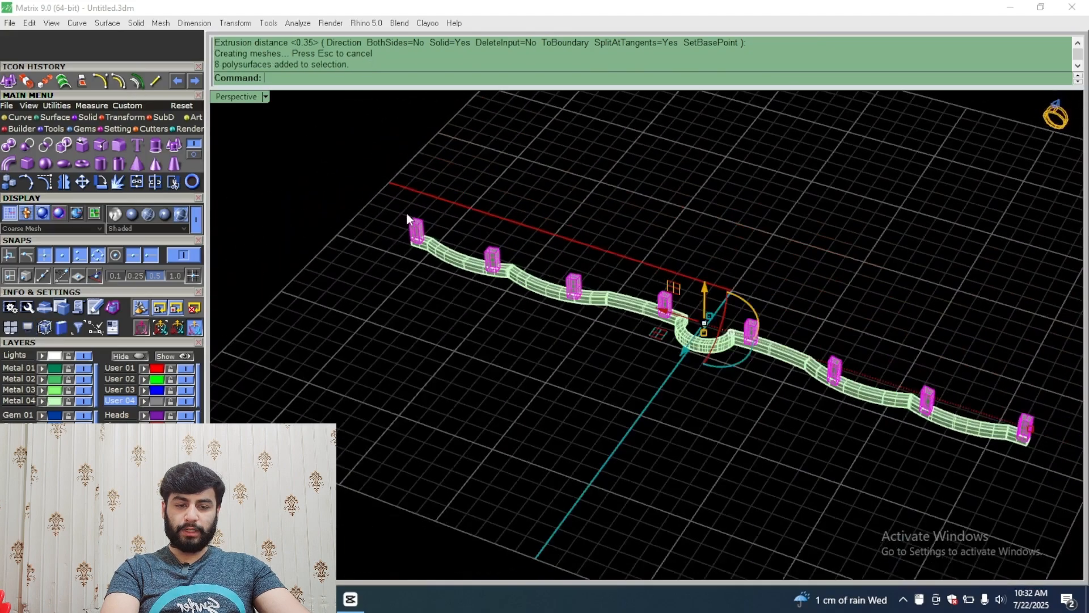
scroll(436, 250, up, 8)
right_drag(552, 319, 220, 420)
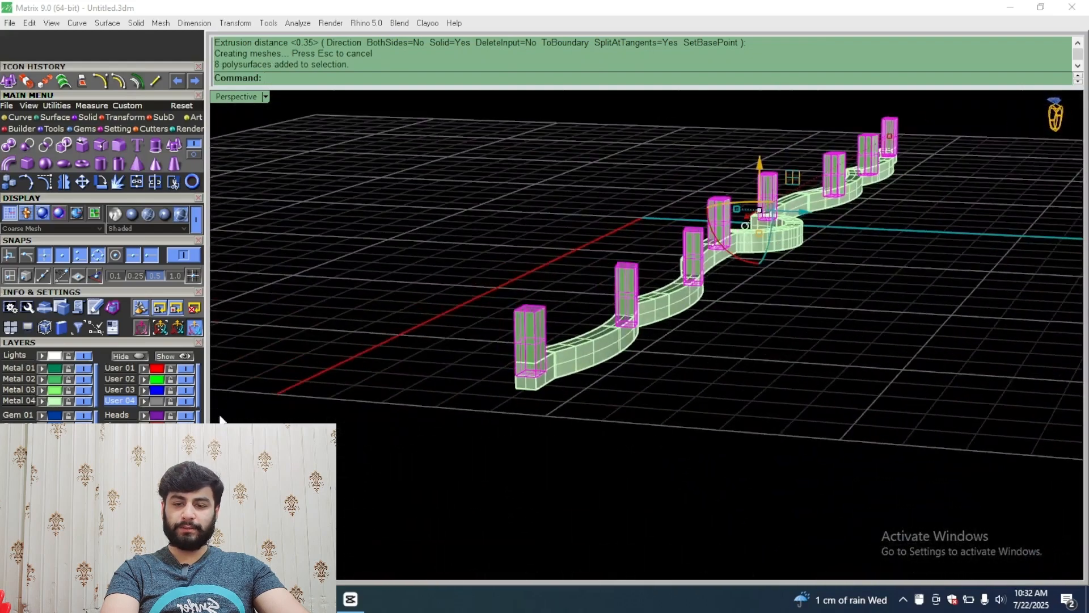
click(182, 355)
Step: Raise the grouped upper bracelet body so its lower rail rests on the tops of the connector posts
scroll(736, 267, up, 3)
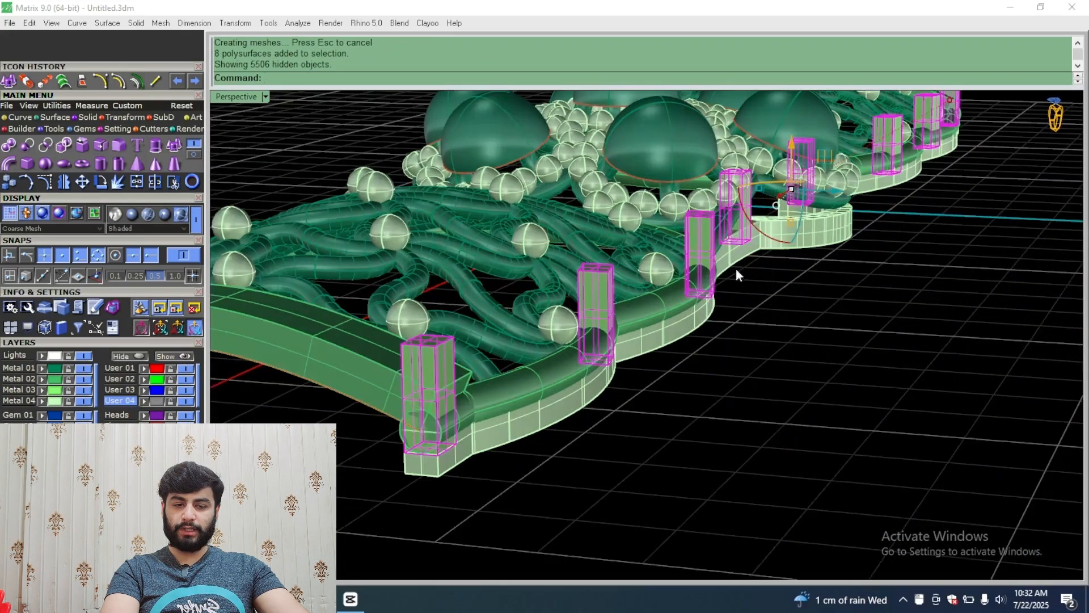
scroll(765, 253, down, 1)
right_drag(765, 252, 669, 247)
click(447, 229)
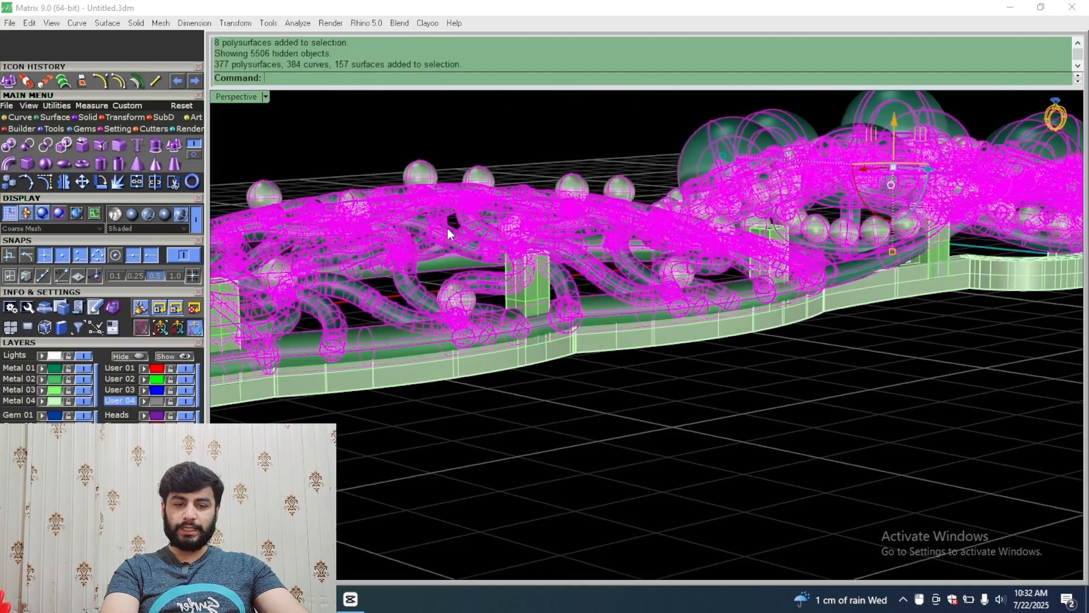
right_drag(880, 157, 884, 183)
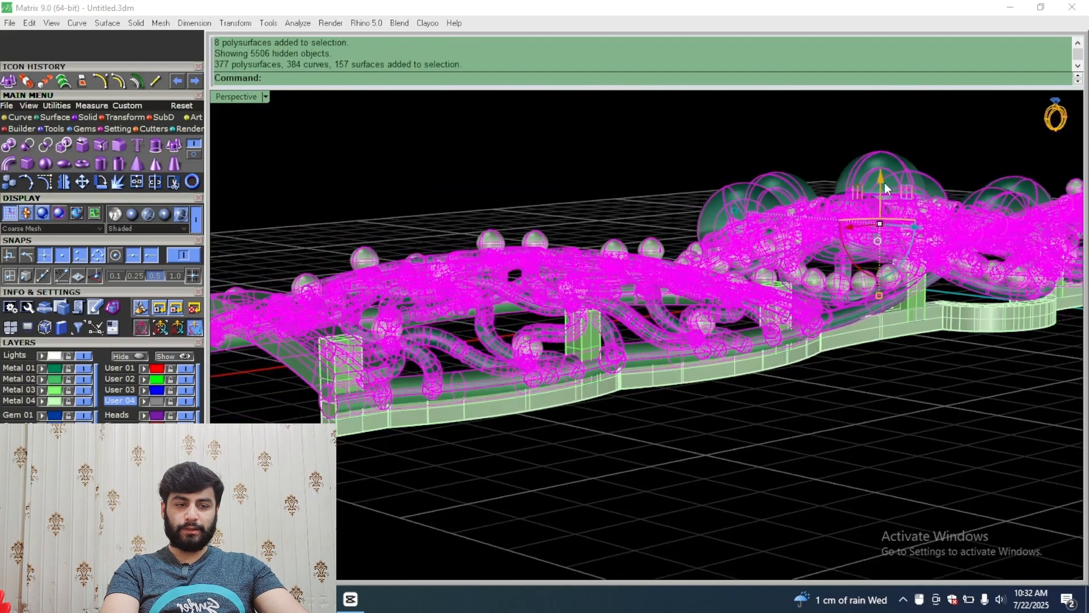
key(Return)
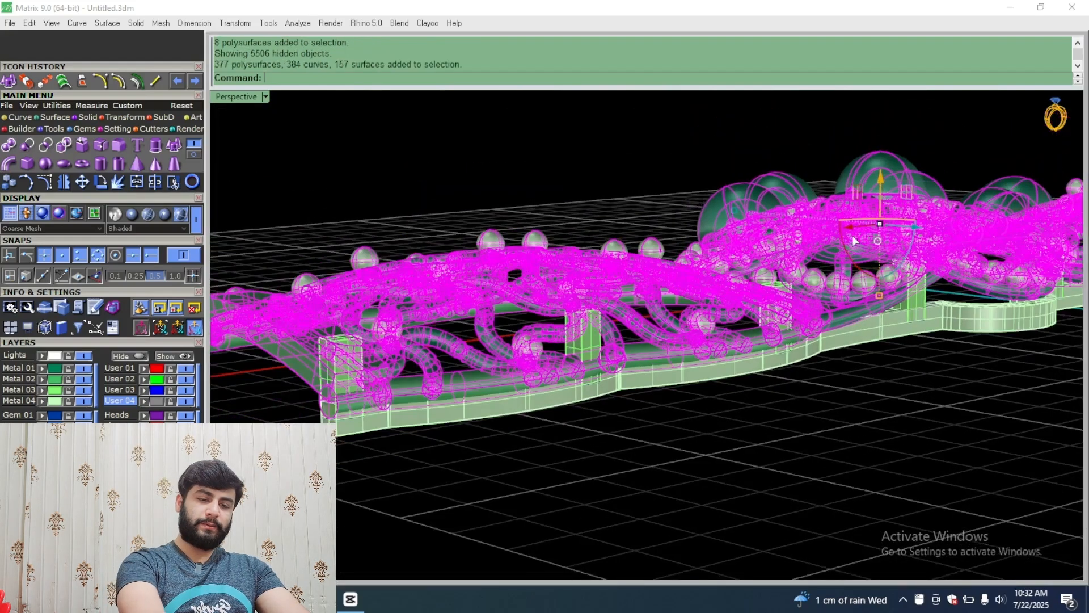
click(828, 393)
Step: Stretch the connector post beside the central flower vertically and move it up to reach the raised rail
right_drag(827, 393, 622, 381)
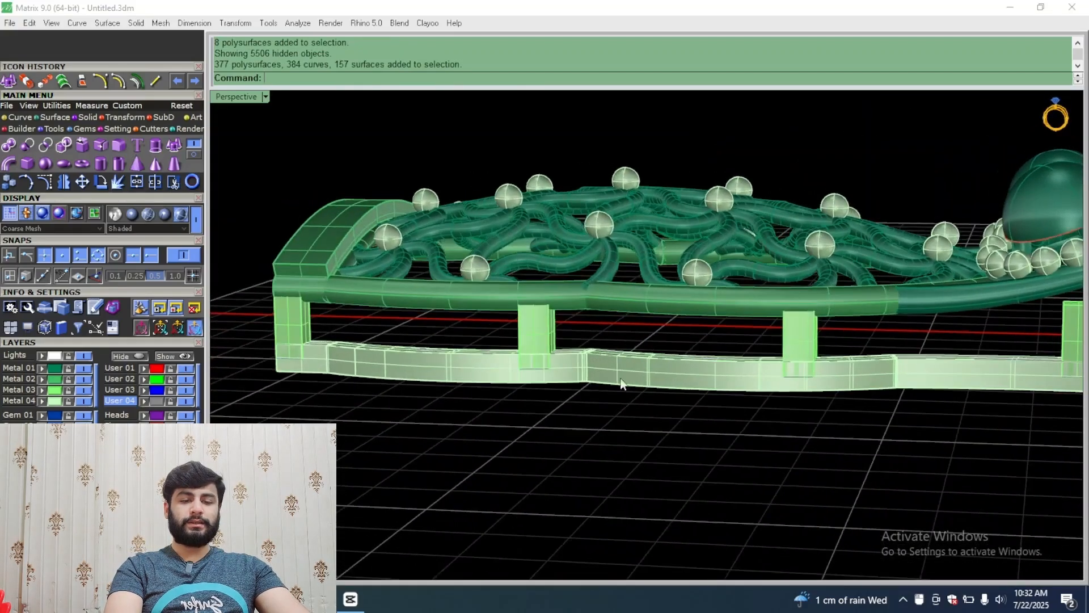
scroll(584, 341, up, 6)
click(521, 294)
click(597, 317)
scroll(607, 315, down, 7)
scroll(876, 323, up, 7)
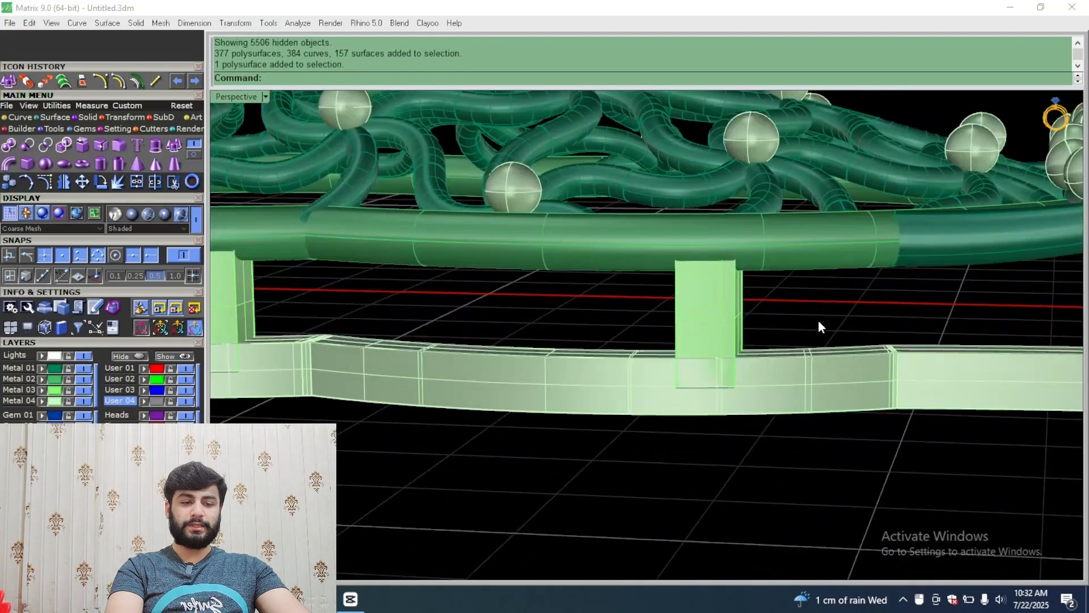
click(715, 303)
shift+right_drag(845, 275, 440, 277)
click(810, 274)
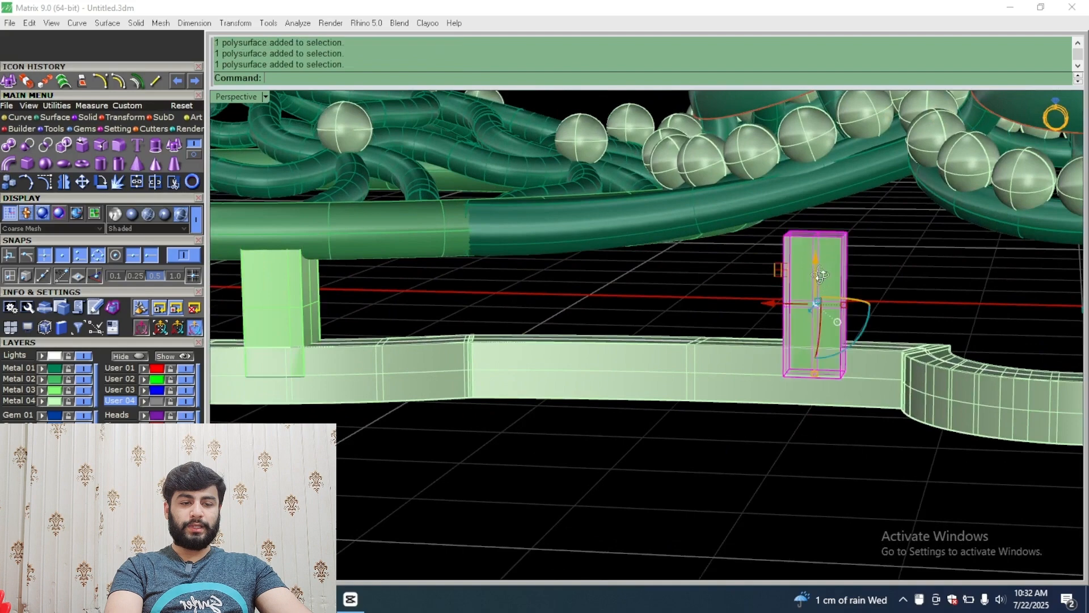
right_drag(817, 334, 820, 320)
drag(819, 361, 820, 391)
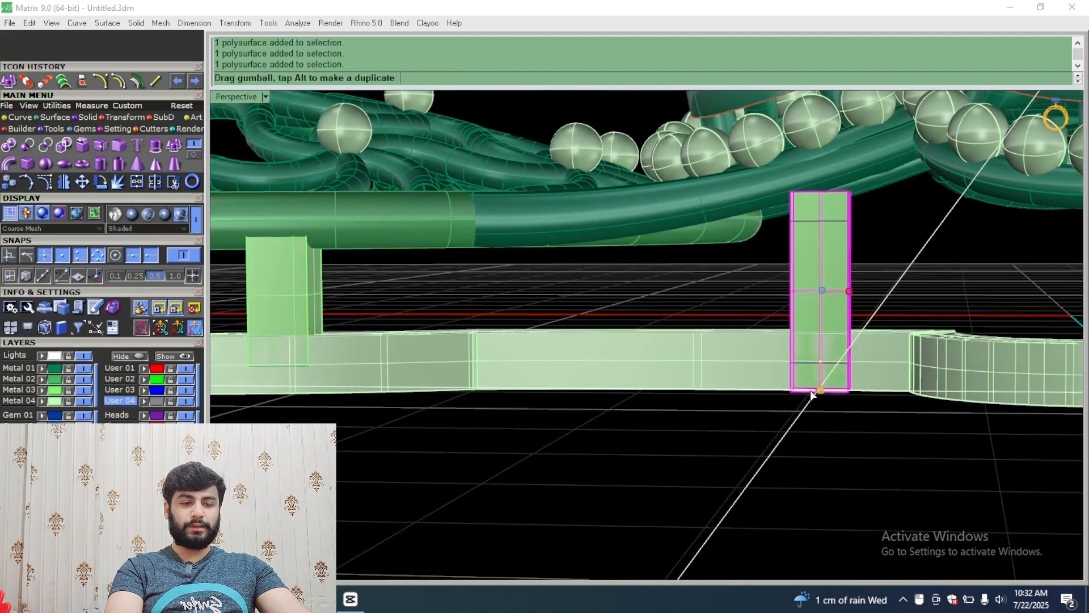
drag(820, 249, 822, 228)
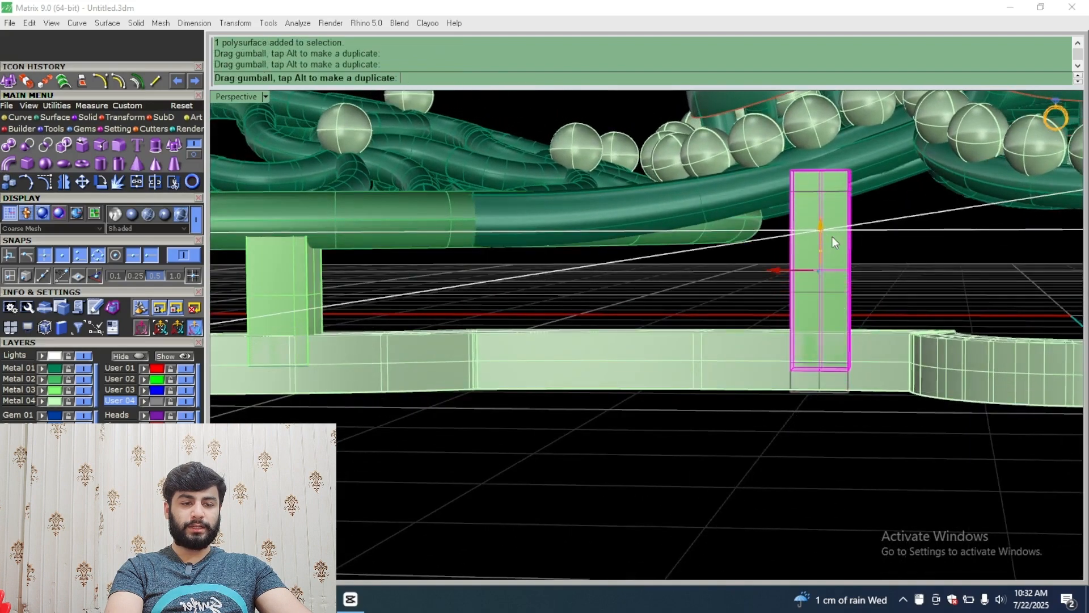
click(863, 243)
Step: Delete the shorter post on the flower's other side and mirror the taller post across the origin to replace it
right_drag(863, 244, 737, 255)
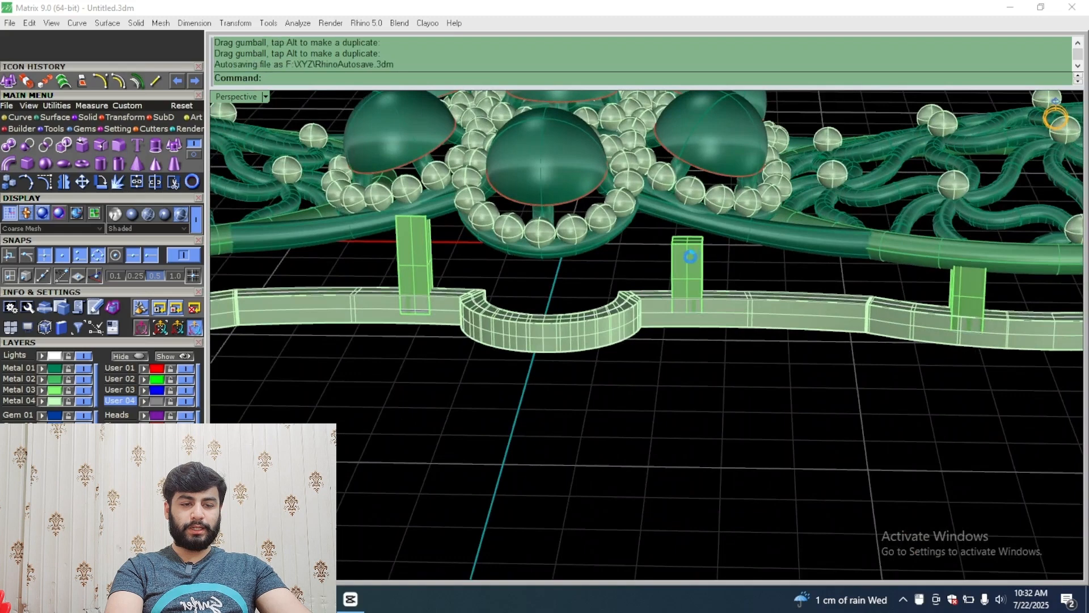
click(672, 270)
key(Delete)
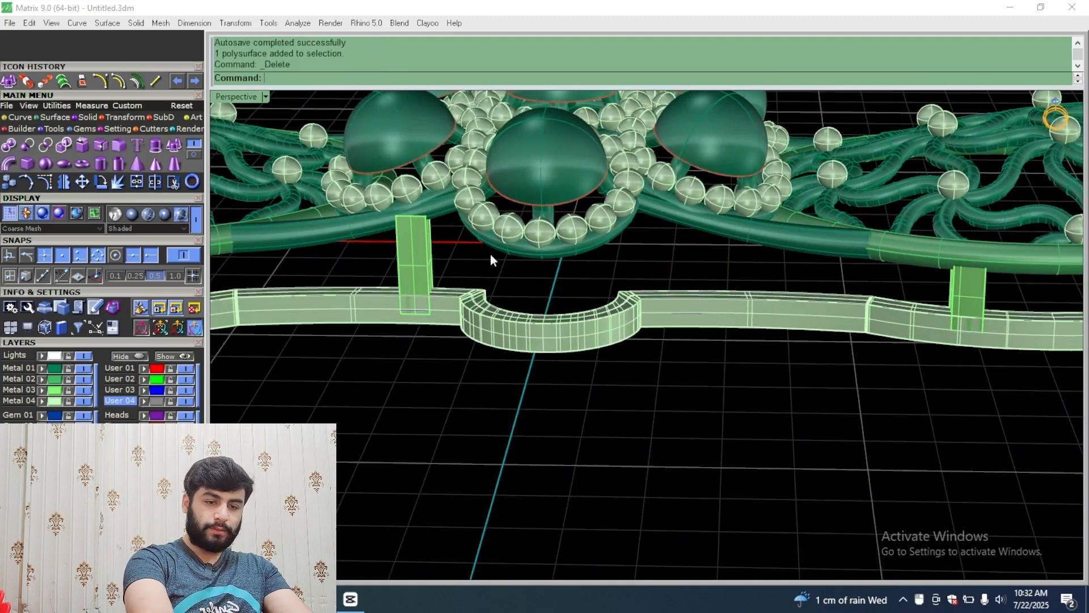
click(418, 261)
click(64, 183)
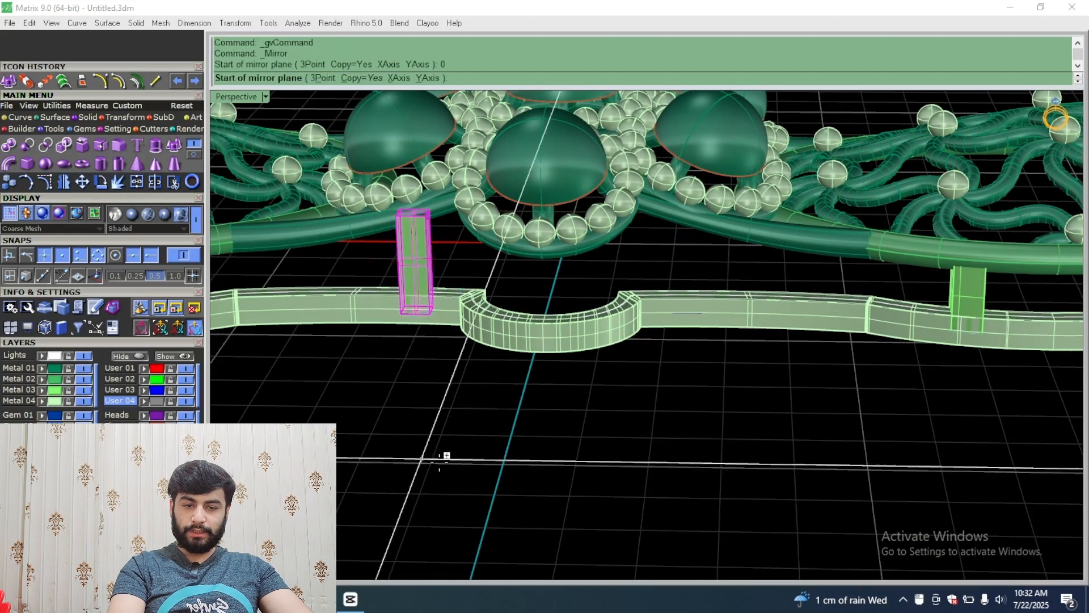
text(0)
key(Return)
click(479, 474)
Step: Copy the taller post from its base to the middle of the curved border section below the flower
right_drag(419, 396, 463, 346)
scroll(810, 362, up, 6)
scroll(463, 345, down, 4)
shift+right_drag(589, 316, 1025, 362)
scroll(493, 331, up, 4)
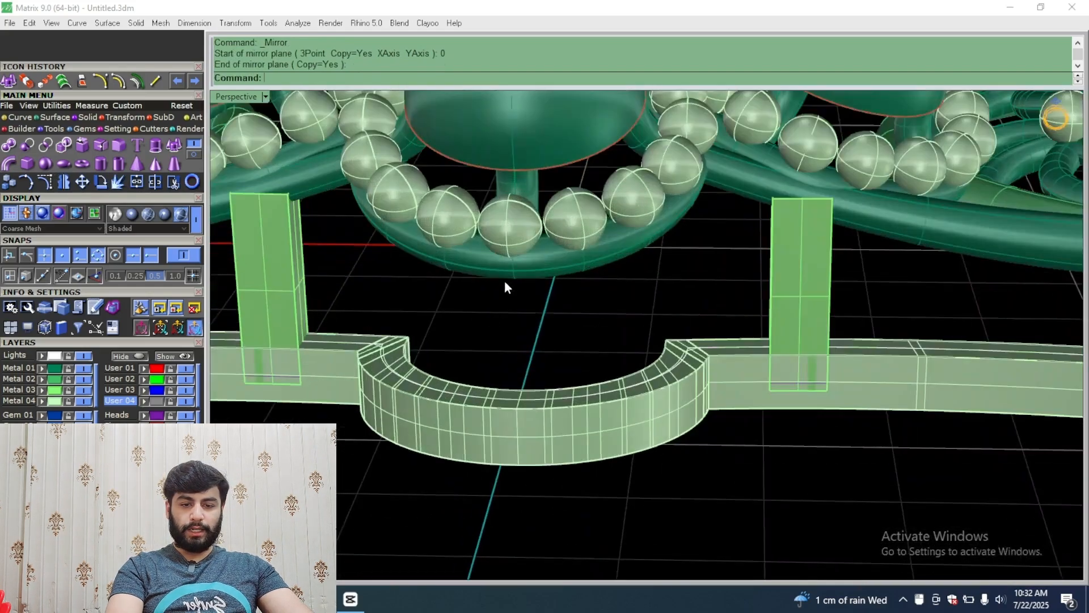
click(265, 277)
scroll(389, 263, down, 2)
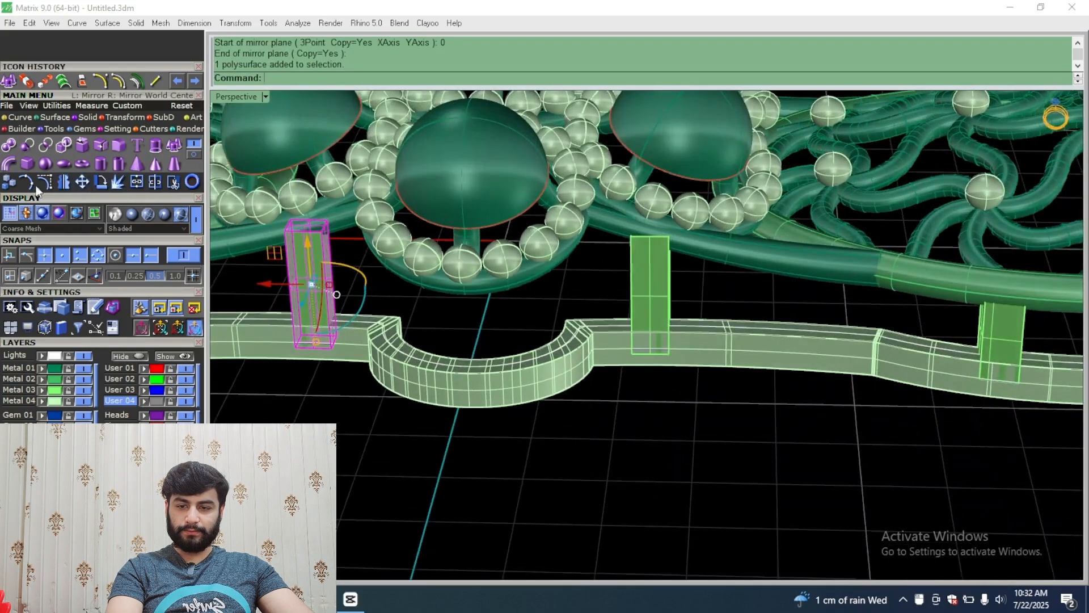
click(12, 186)
click(313, 347)
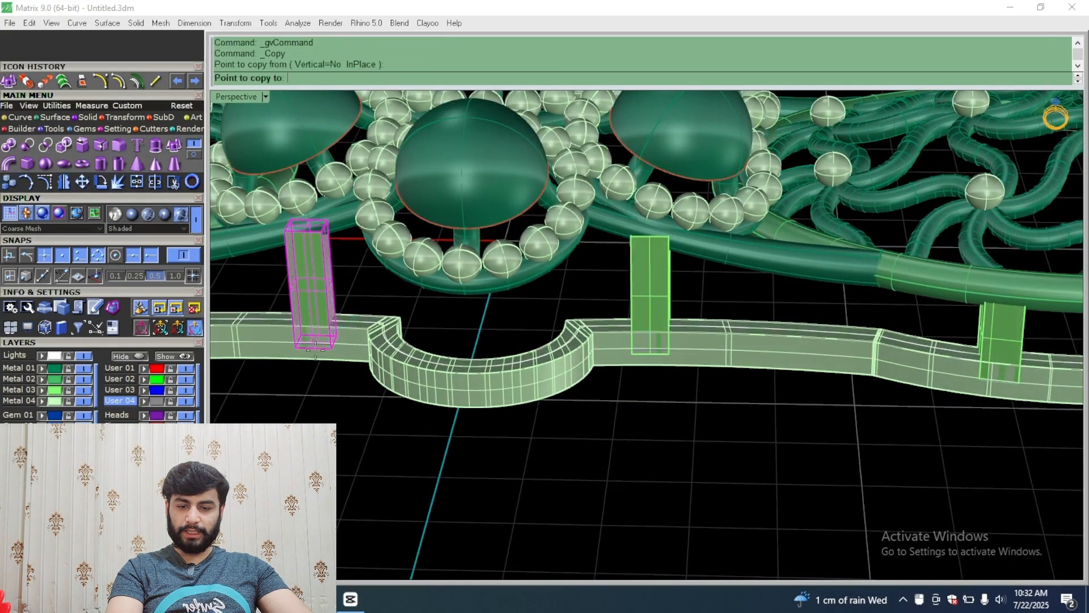
click(464, 406)
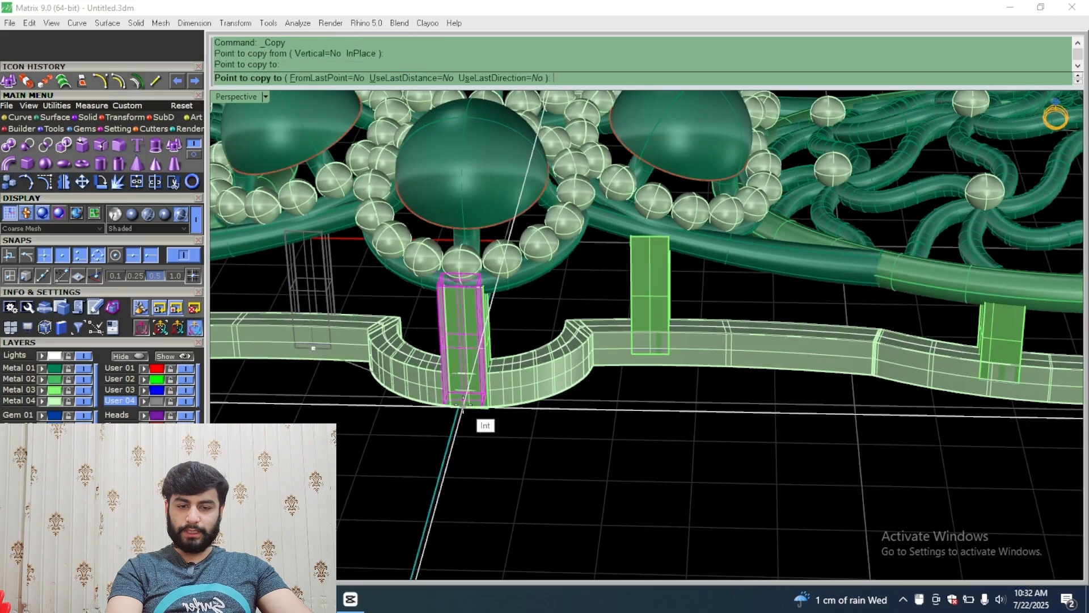
Step: Shift the copied middle post slightly inward so it sits within the curved border strip
click(475, 342)
right_drag(480, 343, 397, 340)
scroll(474, 284, up, 5)
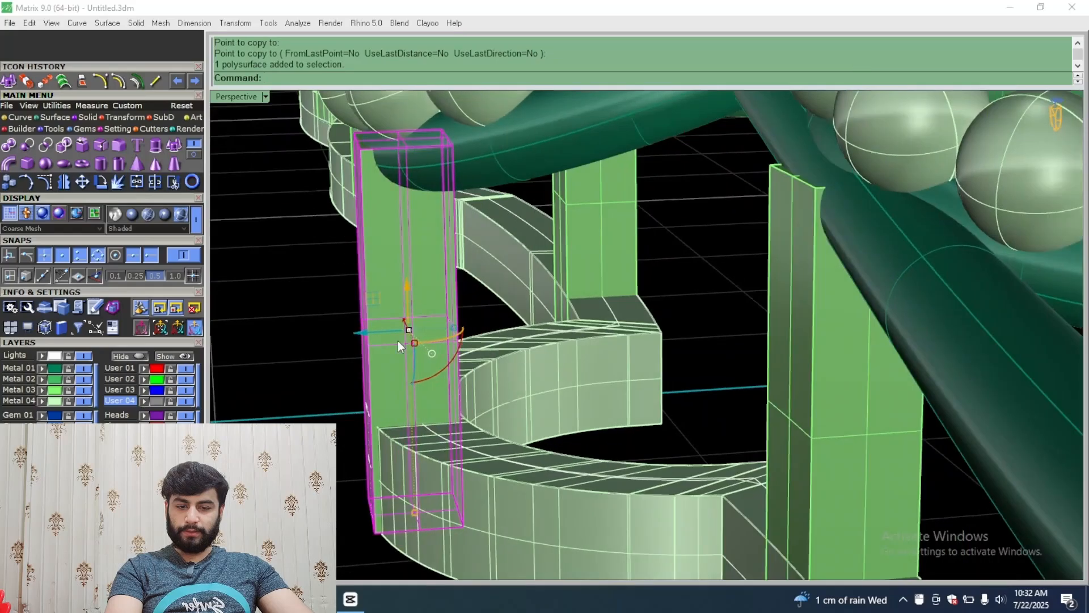
scroll(397, 340, up, 2)
drag(371, 332, 376, 332)
click(289, 323)
Step: Select the border strip with all its connector posts and outlines and group them
right_drag(288, 323, 889, 359)
scroll(805, 366, down, 6)
scroll(804, 366, down, 4)
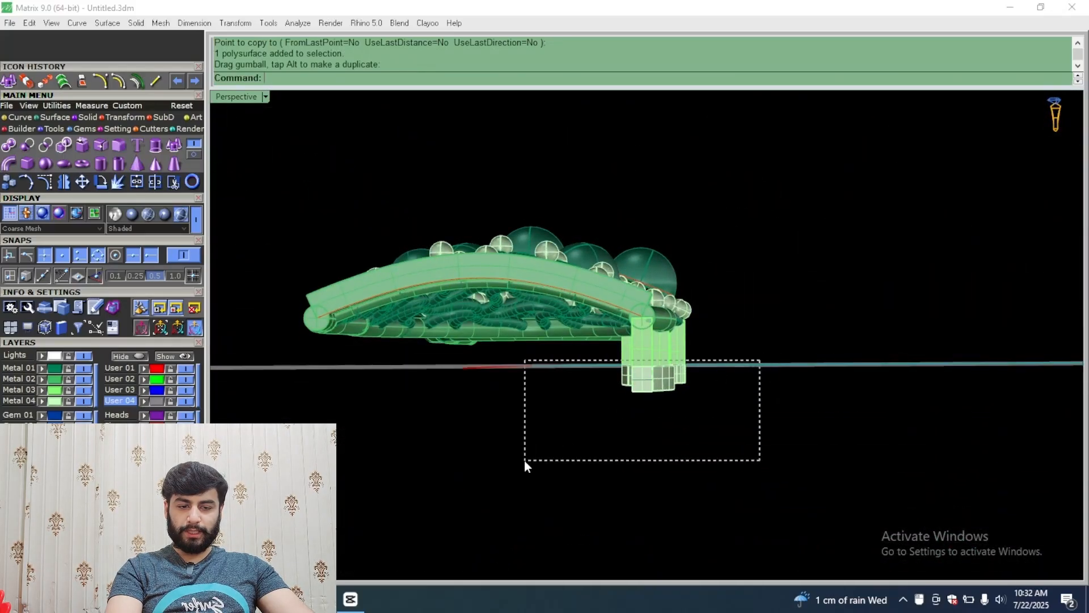
drag(524, 461, 525, 460)
key(ctrl+g)
Step: Mirror the grouped border strip and posts across the world centre onto the bracelet's opposite long edge
right_drag(860, 332, 670, 482)
scroll(646, 431, down, 2)
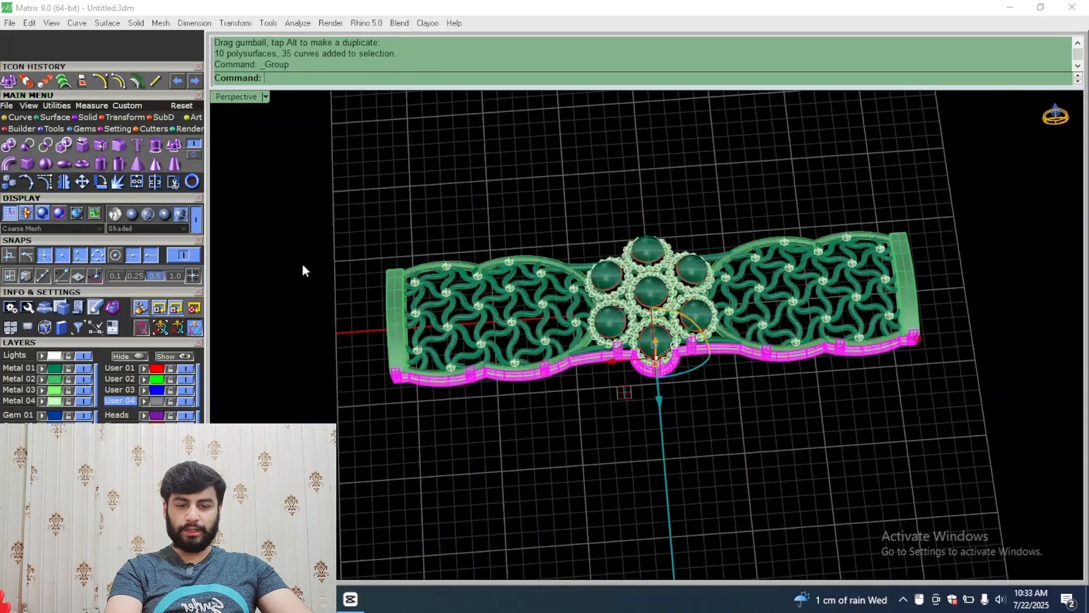
right_click(62, 180)
click(267, 334)
key(Escape)
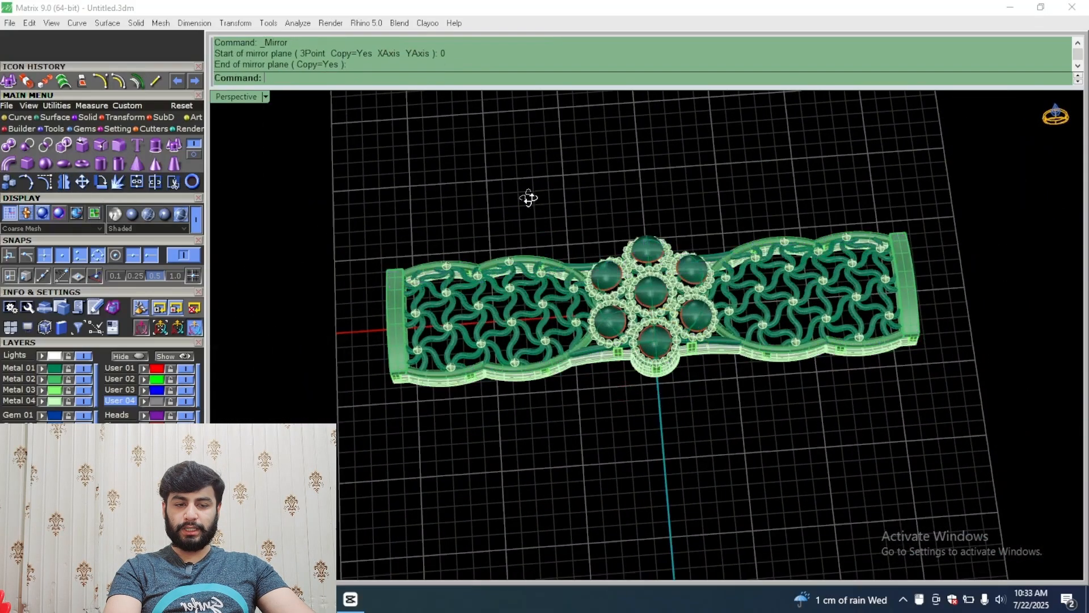
Step: Switch to the Looking Down view and hide all the red pattern curves beside the bracelet
right_drag(528, 198, 521, 228)
scroll(746, 275, up, 6)
right_drag(889, 372, 662, 461)
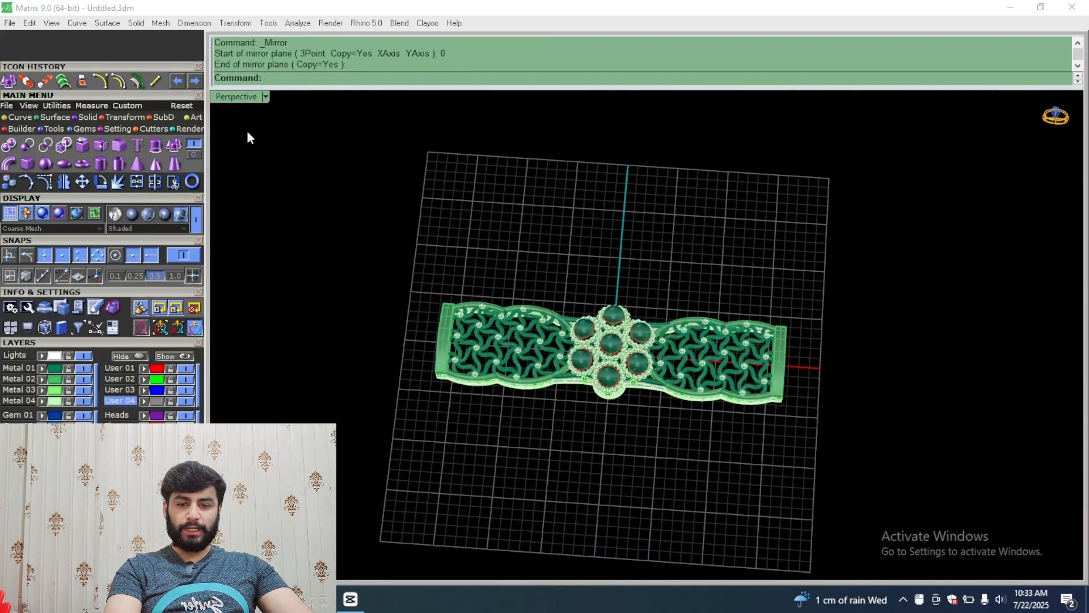
click(238, 99)
scroll(503, 287, down, 5)
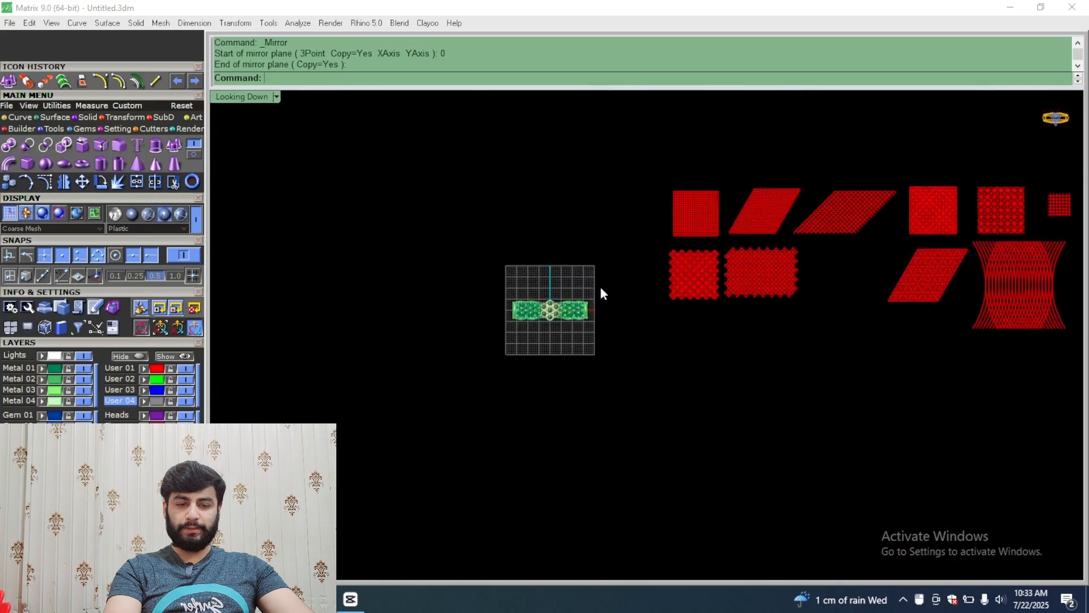
scroll(896, 204, down, 3)
drag(679, 306, 649, 329)
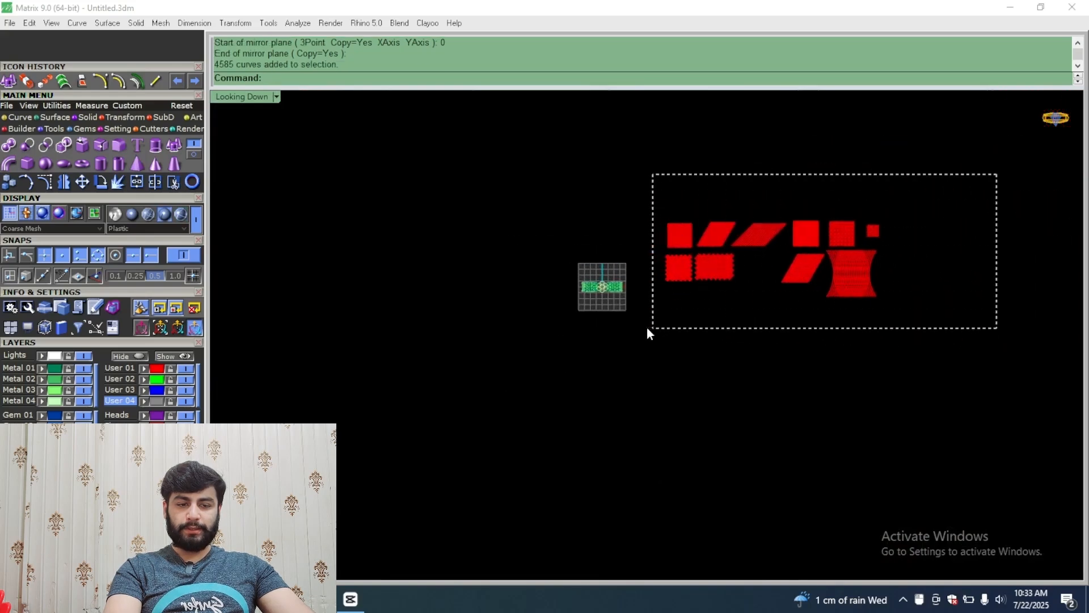
click(131, 356)
Step: Return to the Perspective view, select the entire bracelet and group all its parts
scroll(580, 260, up, 10)
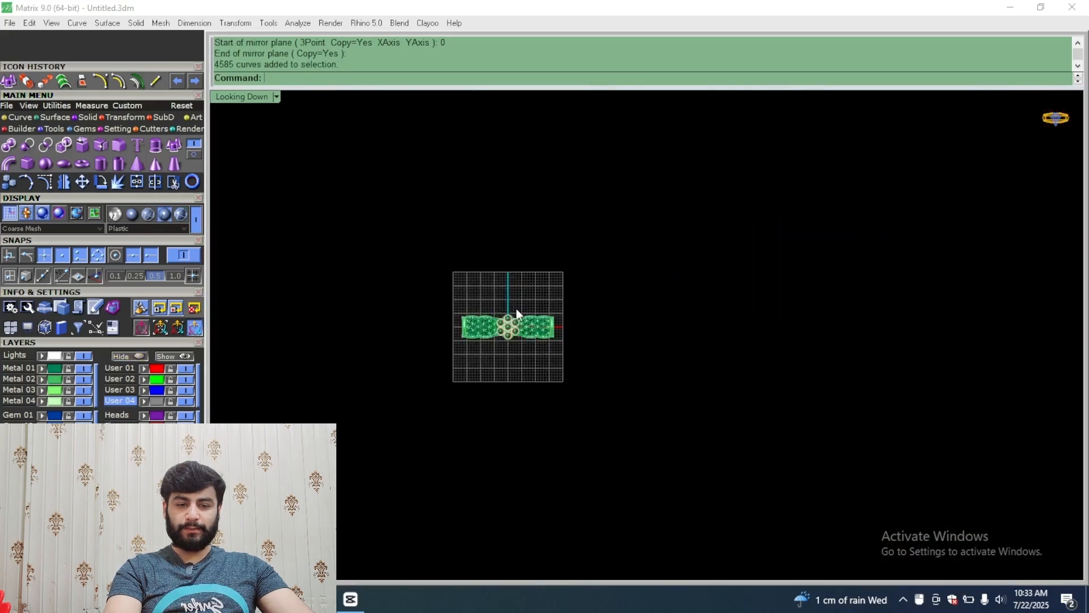
right_drag(497, 363, 540, 382)
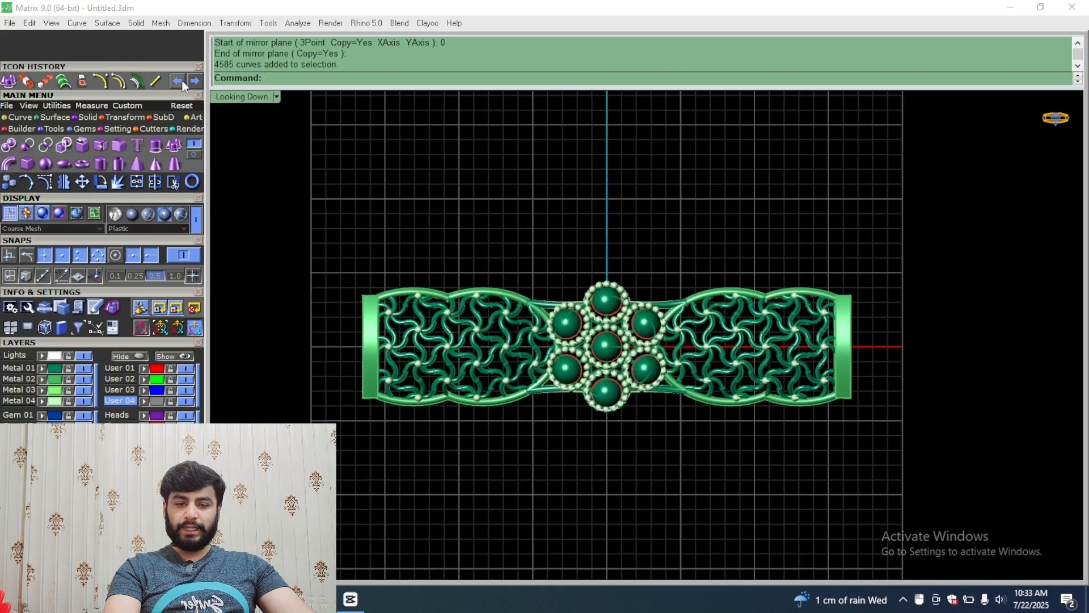
double_click(236, 96)
double_click(686, 108)
mouse_move(681, 111)
right_down()
mouse_move(786, 217)
mouse_move(850, 169)
right_up()
drag(858, 180, 321, 427)
key(ctrl+g)
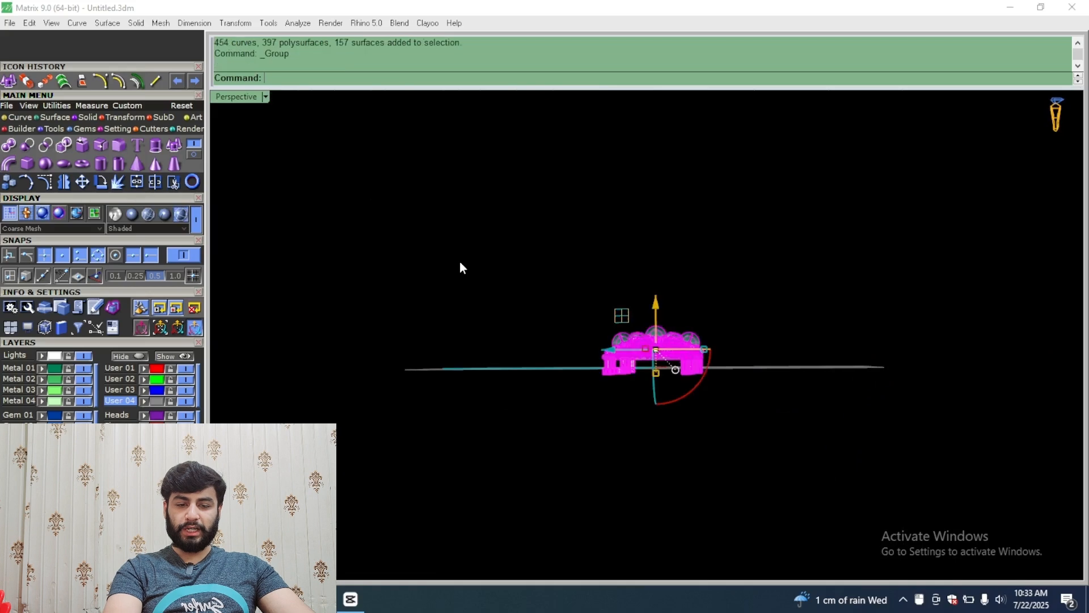
Step: In the Through Finger view, move the grouped bracelet straight up until its underside rests on the horizontal construction axis
click(459, 267)
double_click(239, 97)
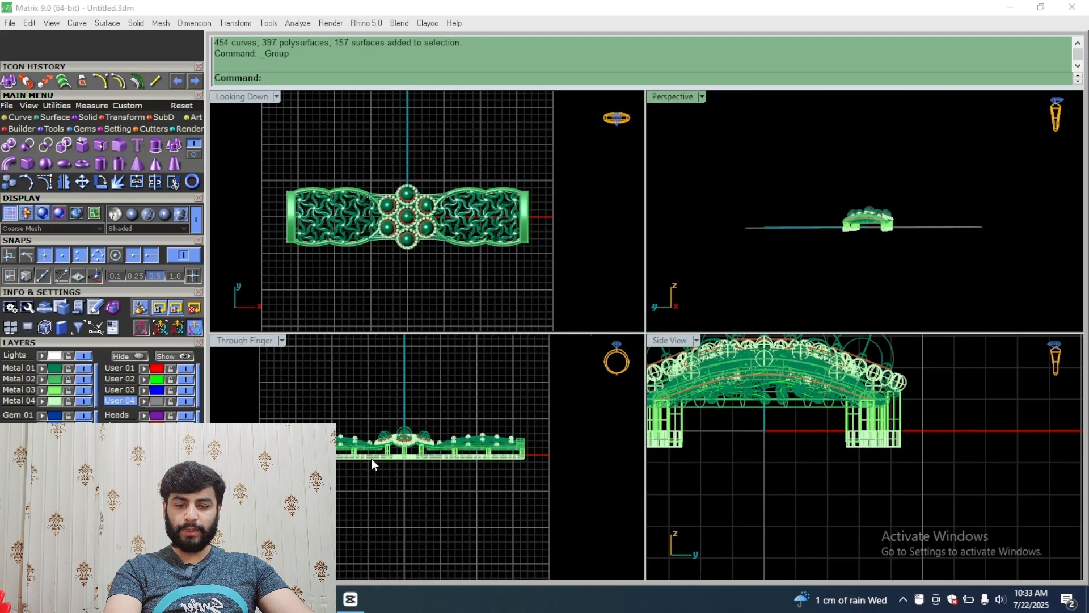
scroll(371, 458, up, 8)
click(424, 401)
right_drag(389, 415, 276, 419)
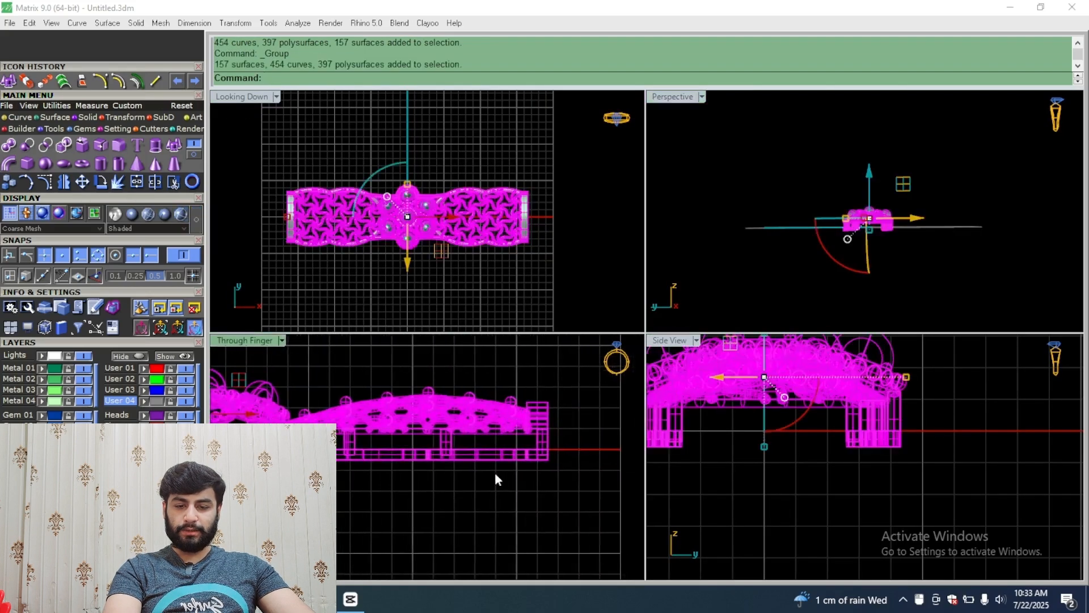
scroll(495, 479, up, 8)
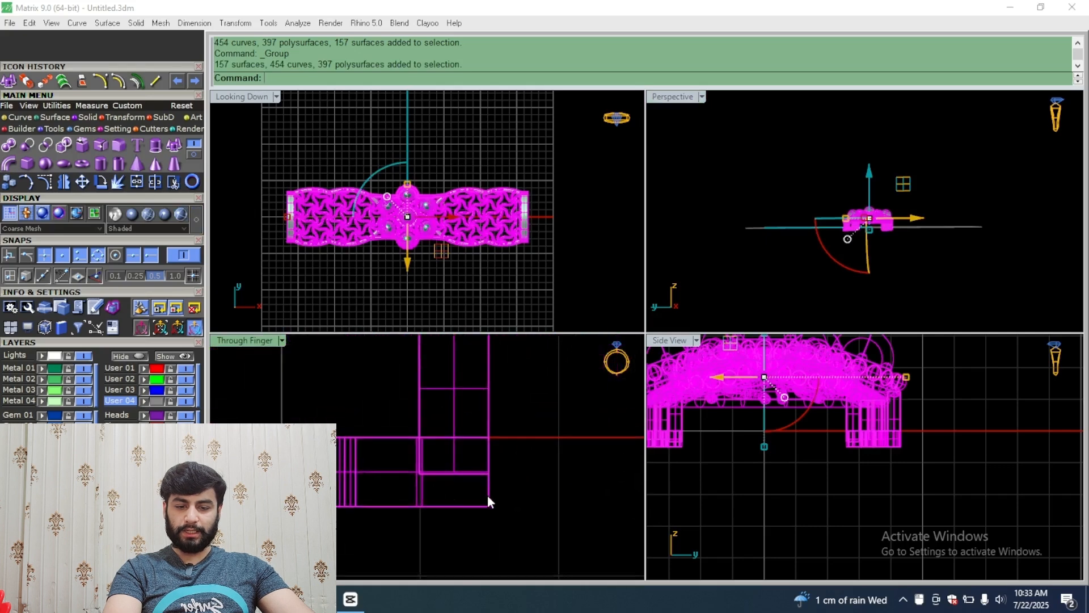
drag(488, 495, 496, 425)
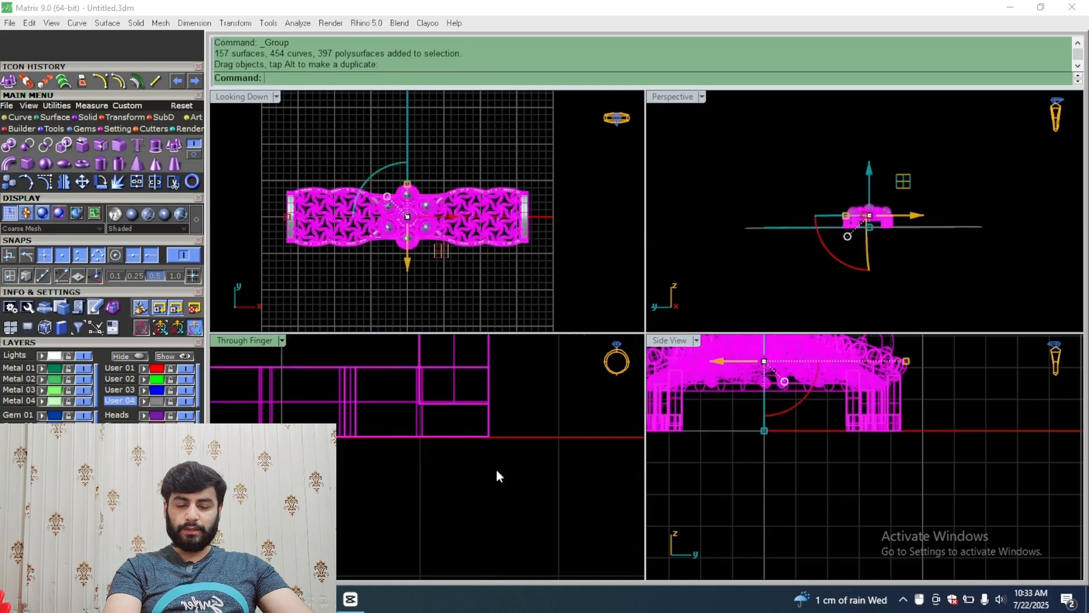
Step: Return to the Perspective view and examine the repositioned bracelet from several angles
double_click(679, 97)
click(535, 403)
scroll(535, 403, up, 6)
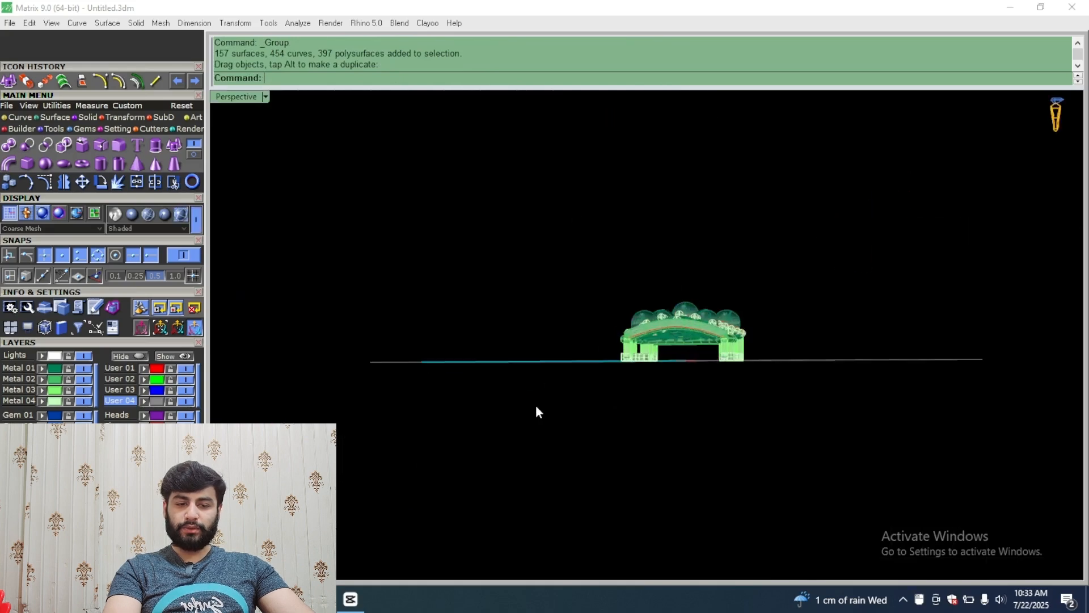
right_drag(736, 317, 595, 401)
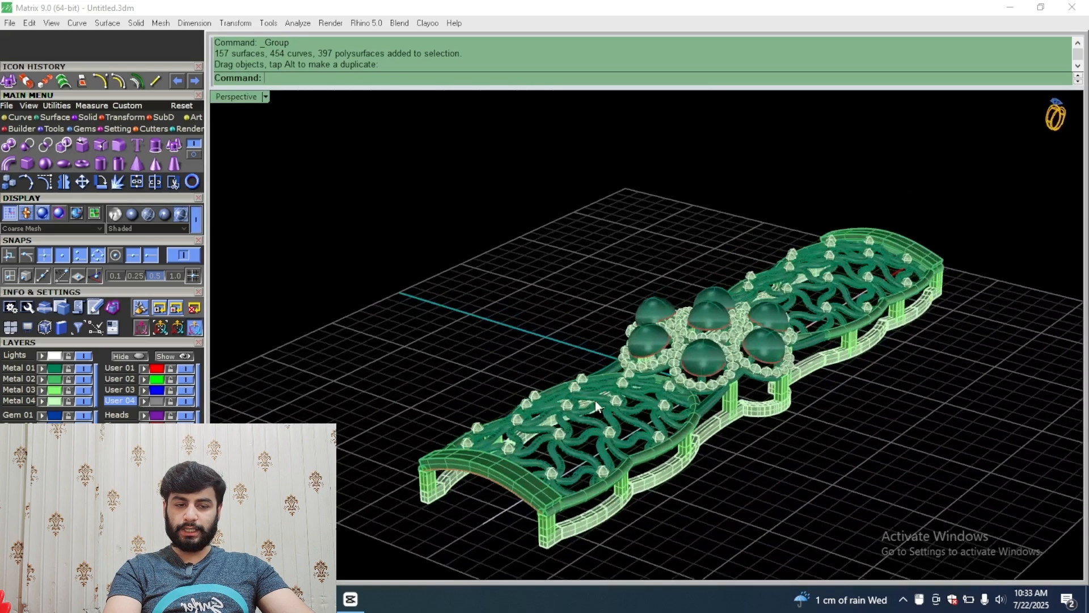
scroll(610, 407, down, 8)
scroll(582, 430, up, 6)
scroll(622, 417, up, 3)
key(ctrl+a)
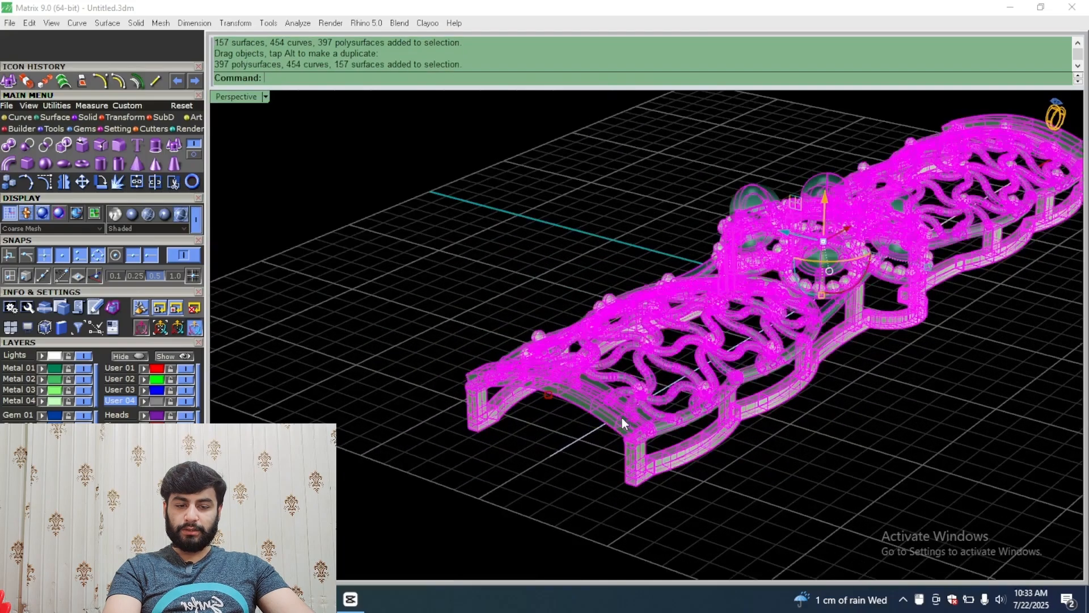
scroll(652, 399, down, 4)
right_drag(653, 399, 476, 279)
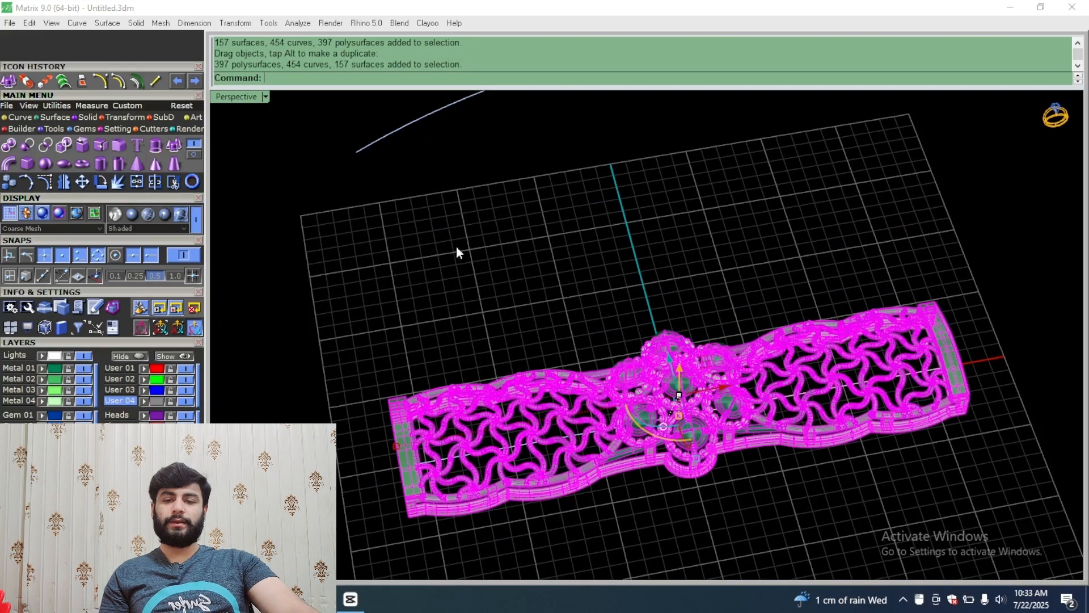
Step: Bring up the flow transform tools and identify the straight base line beneath the bracelet and the arched curve above it
click(134, 116)
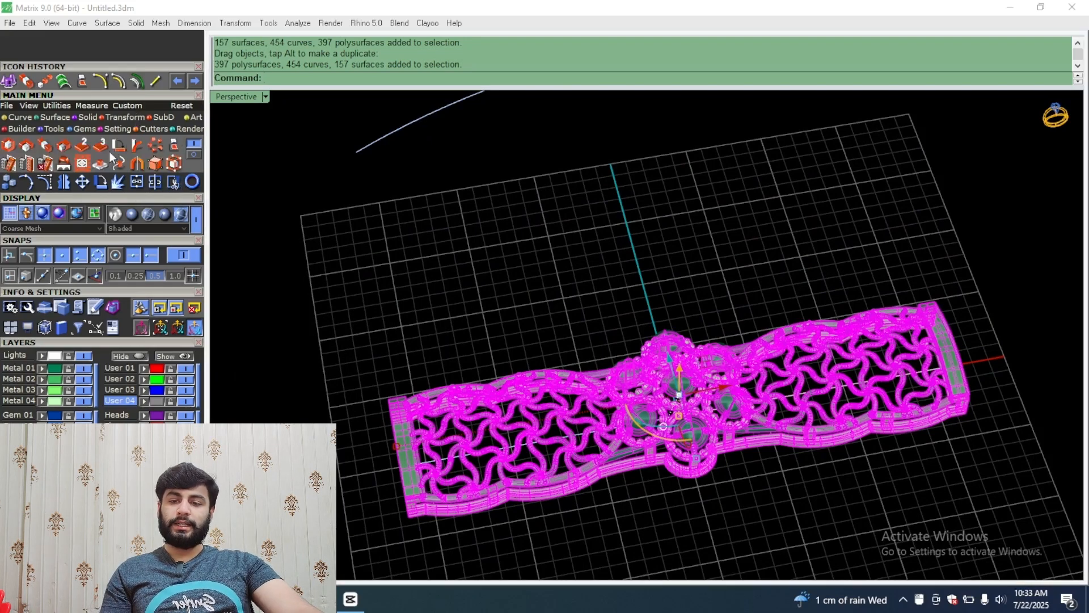
click(194, 154)
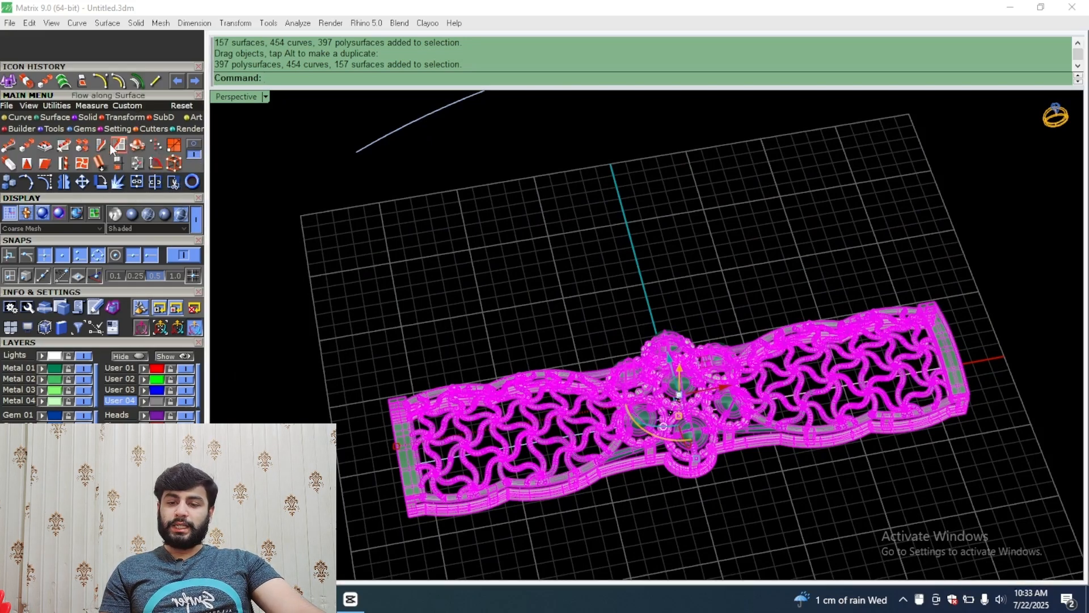
click(323, 234)
right_drag(360, 436, 489, 487)
scroll(489, 487, up, 4)
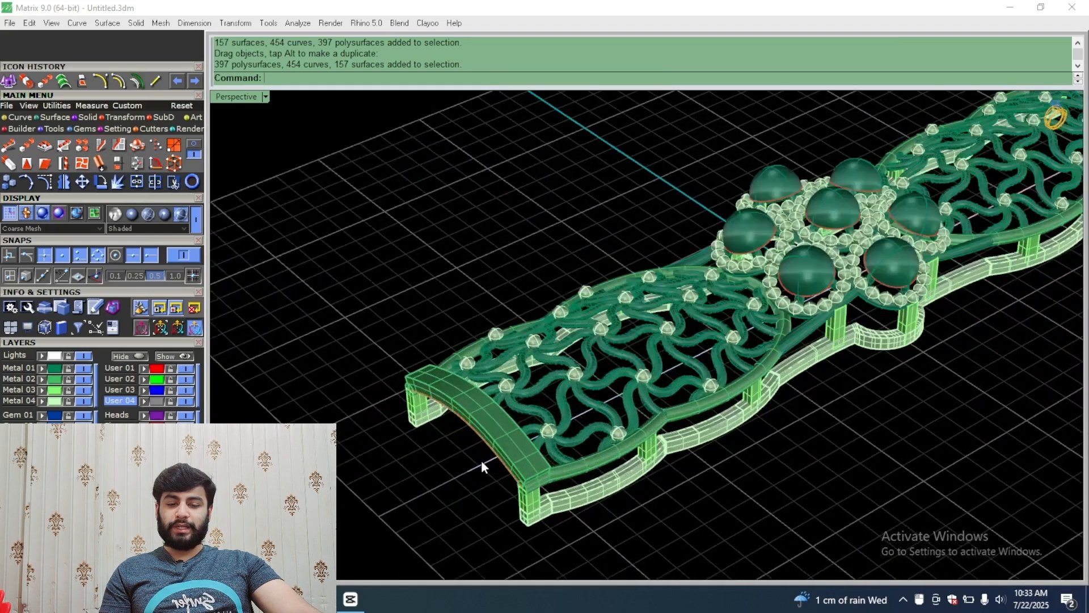
click(481, 460)
scroll(452, 437, down, 9)
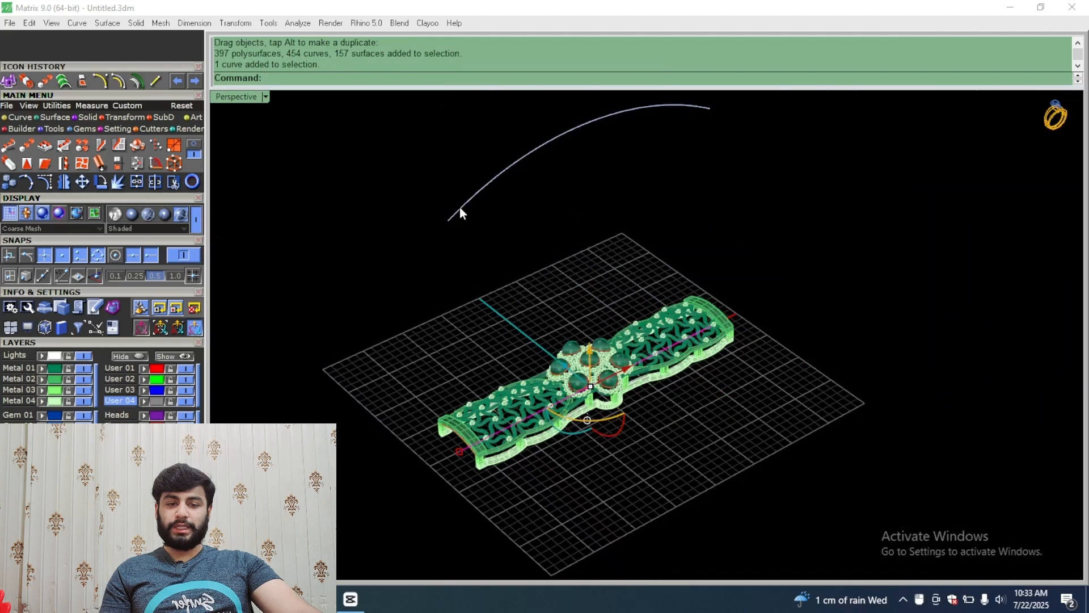
click(455, 214)
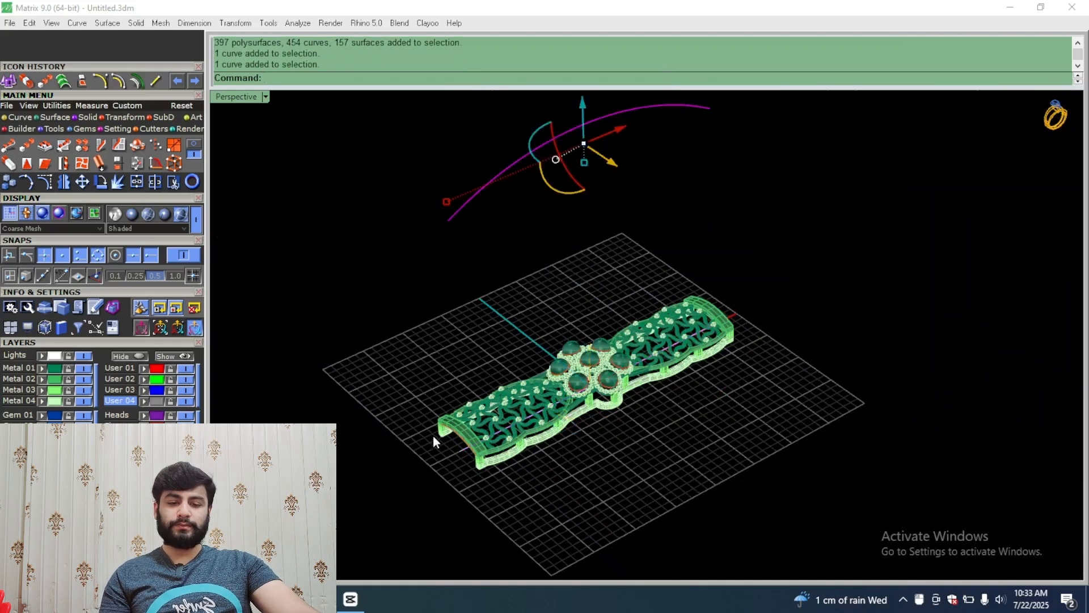
Step: Flow a copy of the whole bracelet from its straight base line onto the arched curve, with Copy and Stretch on and Rigid off
scroll(458, 454, up, 2)
key(ctrl+a)
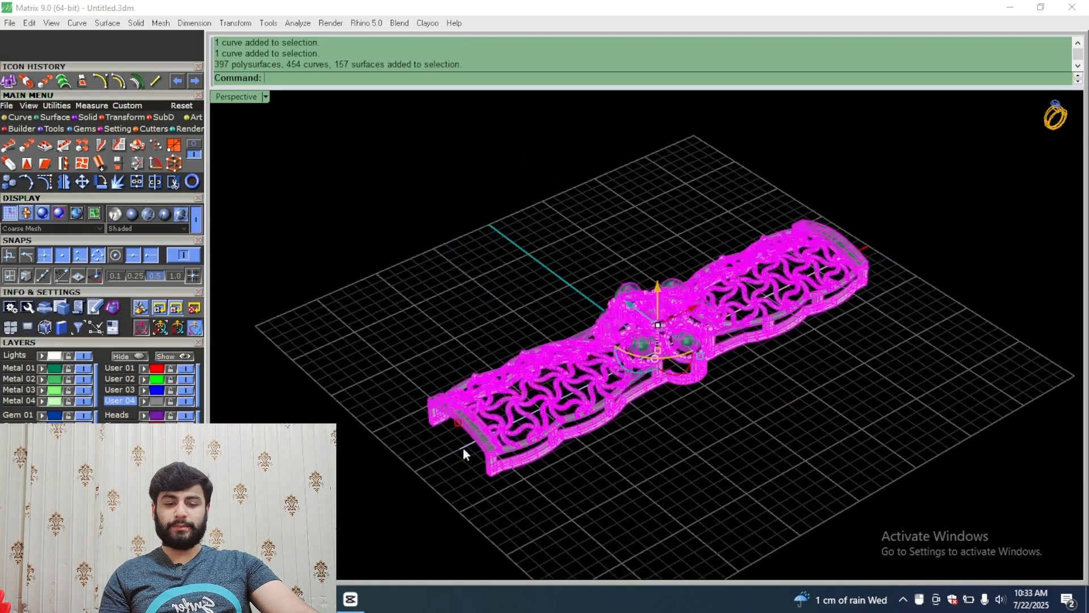
right_drag(461, 451, 648, 407)
scroll(648, 407, up, 3)
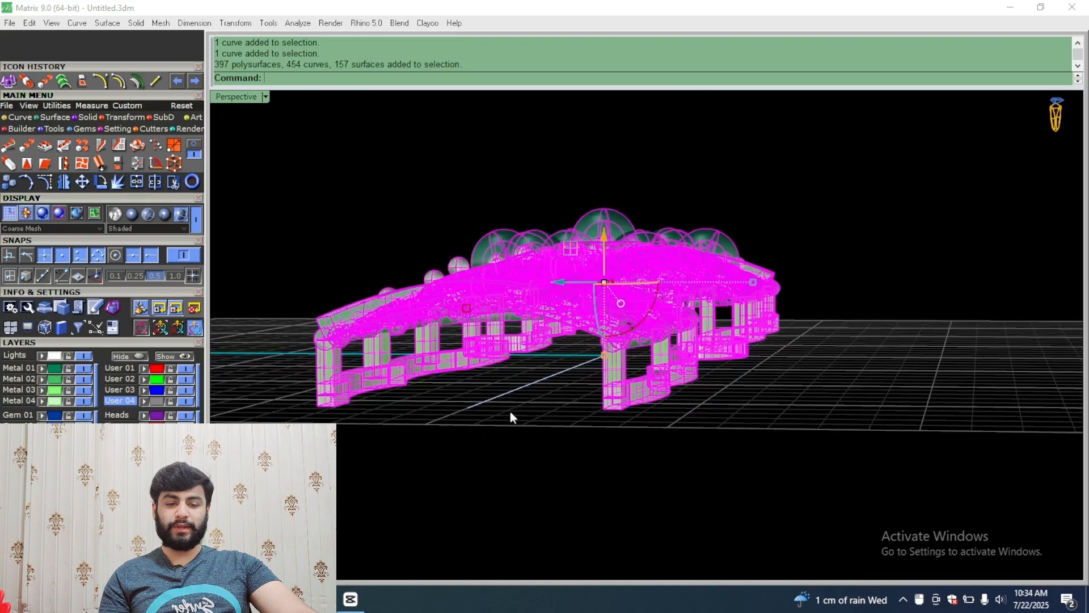
right_drag(510, 412, 574, 390)
scroll(619, 309, down, 4)
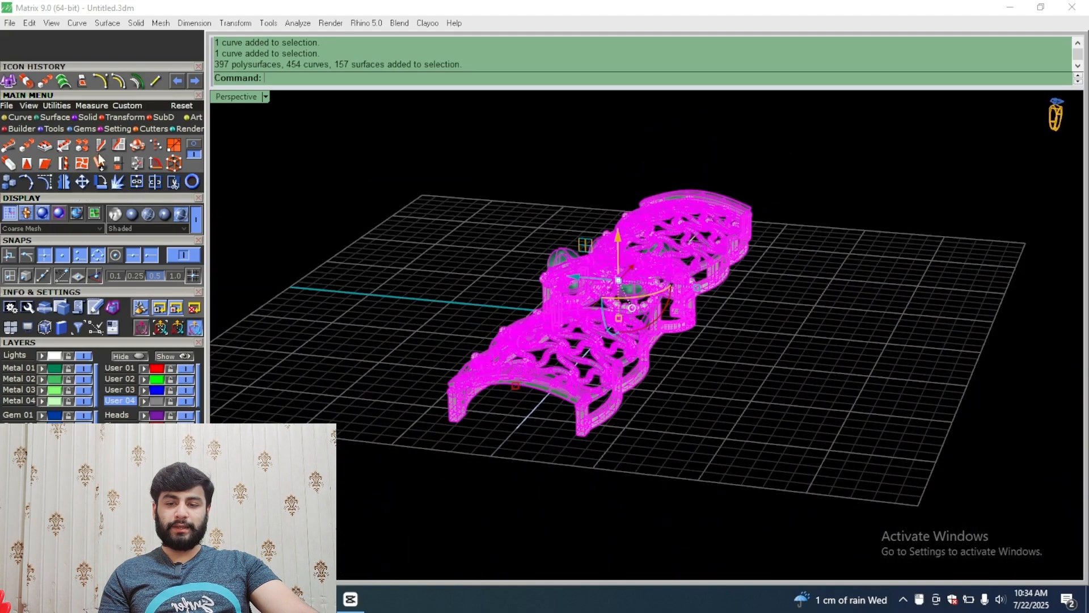
click(100, 161)
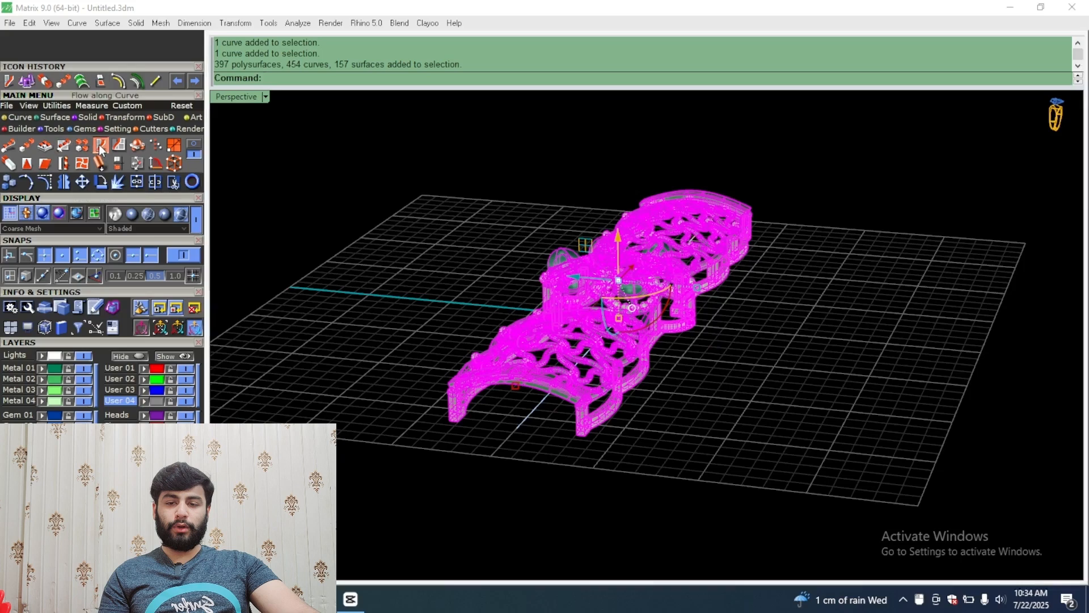
click(521, 429)
scroll(431, 506, down, 4)
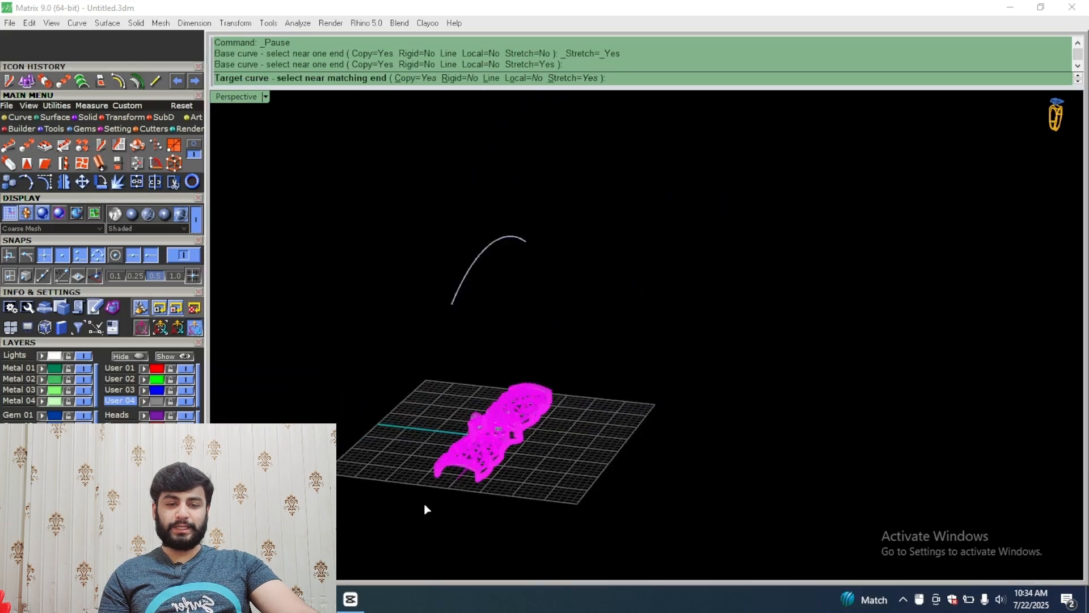
scroll(442, 363, up, 4)
scroll(460, 335, down, 3)
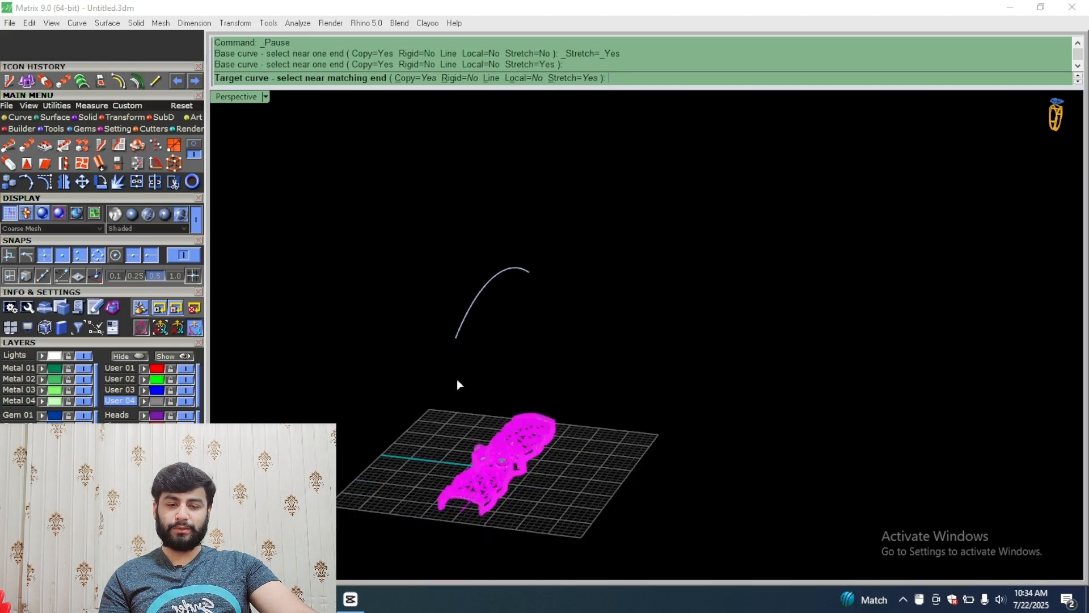
click(457, 334)
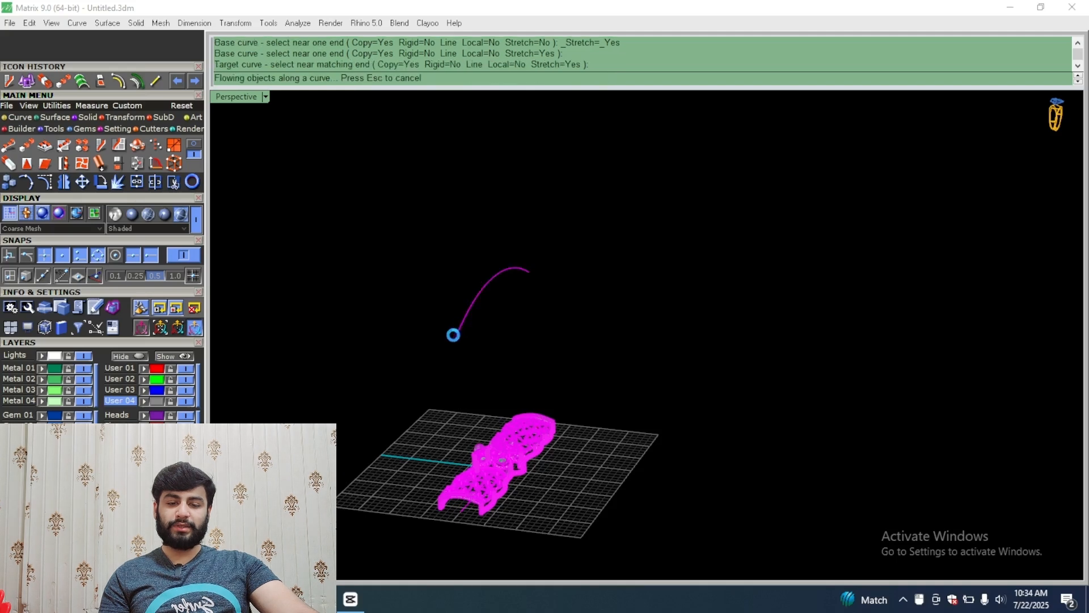
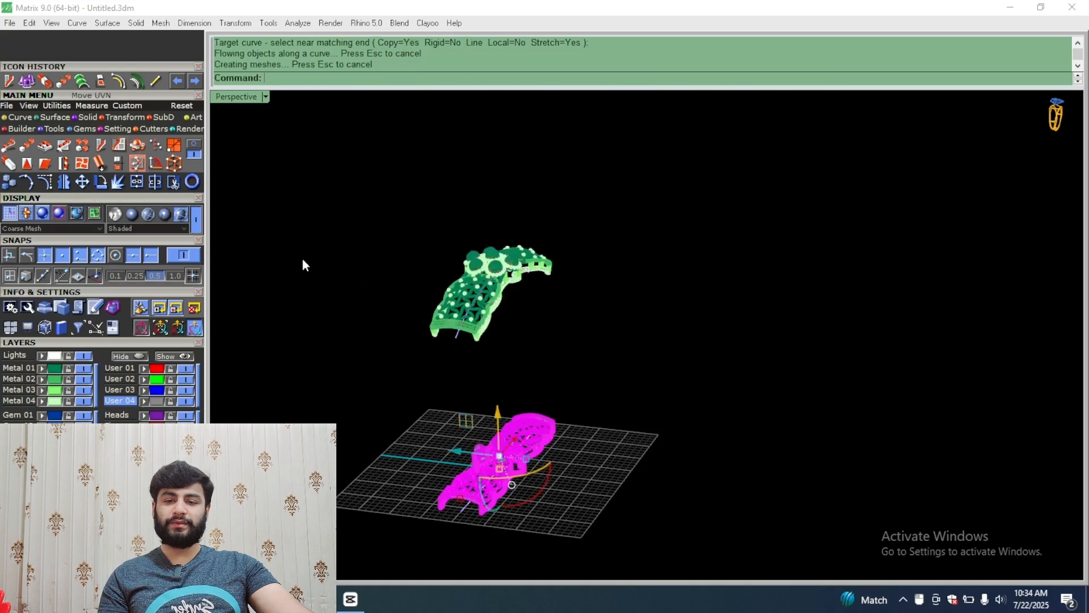
Step: Set the viewport display mode to Machine and examine the arched bracelet beside the flat original
click(624, 322)
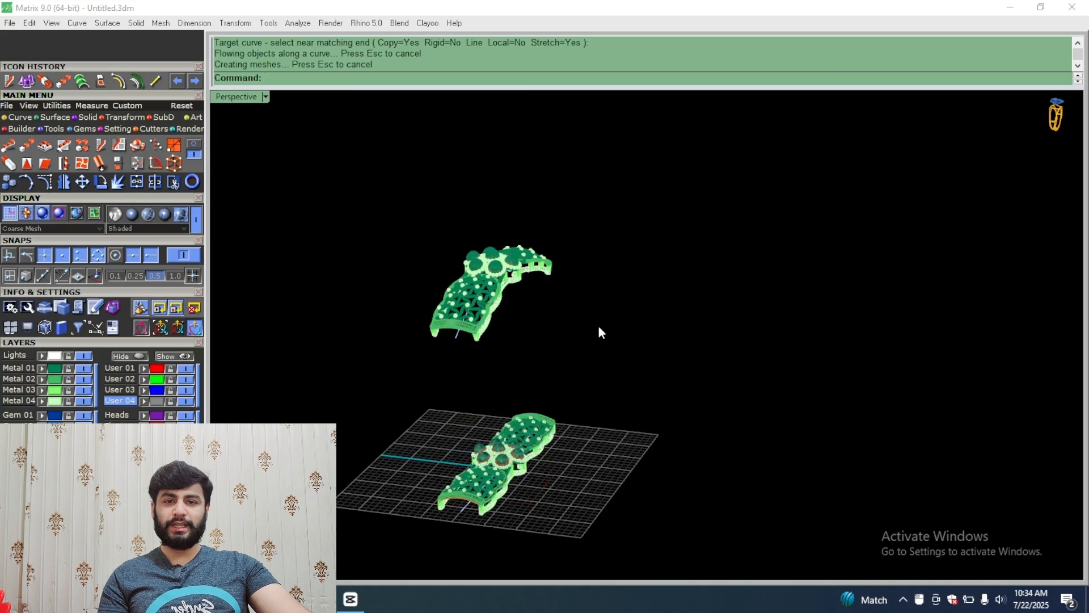
right_drag(551, 348, 454, 400)
scroll(533, 168, up, 4)
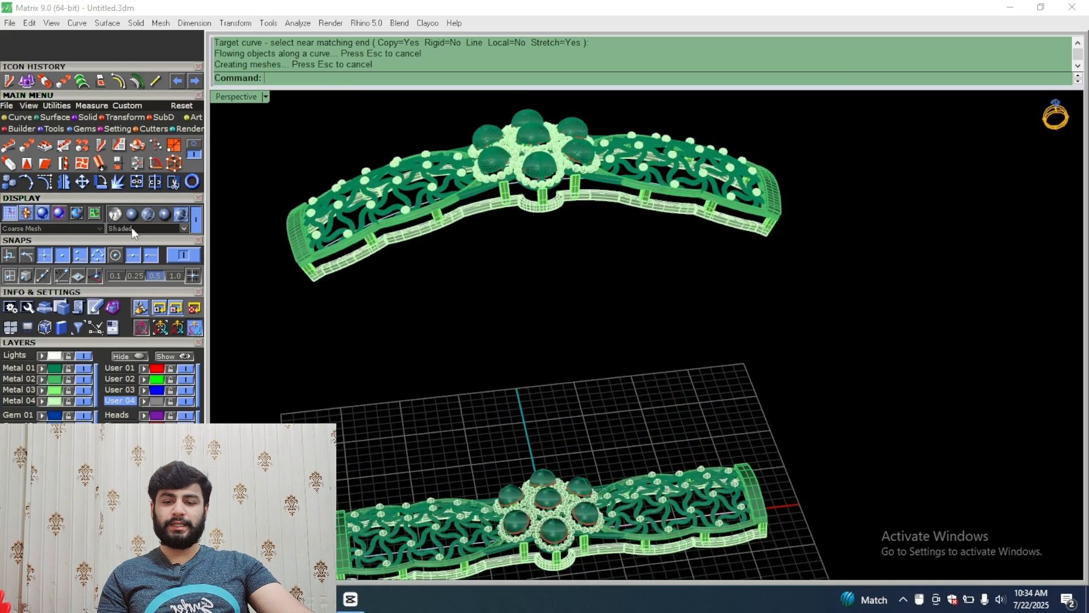
click(132, 214)
right_drag(418, 234, 667, 187)
scroll(686, 382, down, 5)
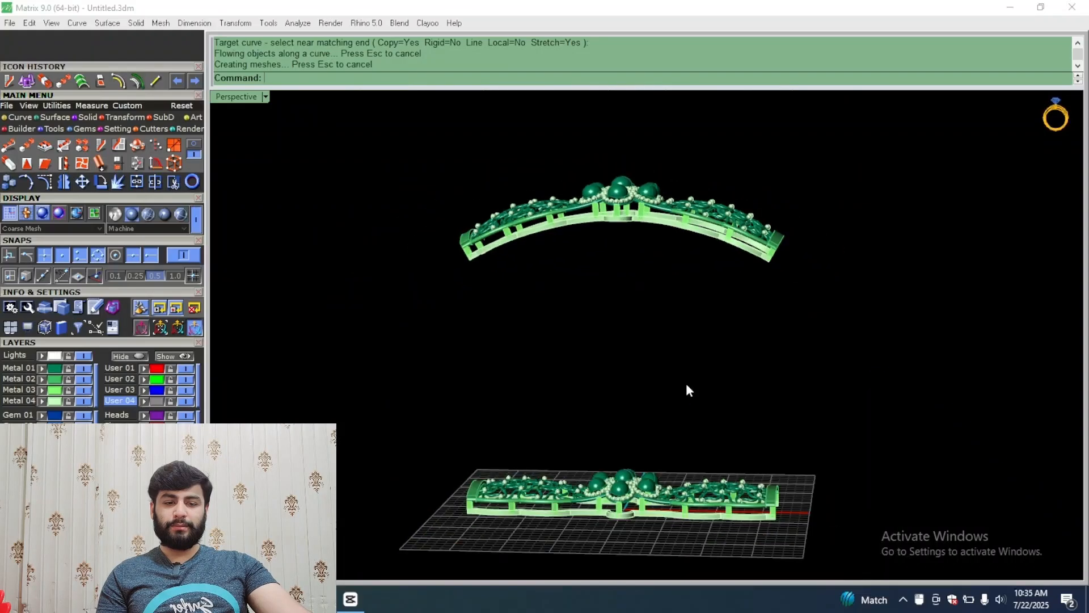
Step: Hide the flat bracelet to view the arched copy alone, and show all hidden objects again
drag(767, 390, 343, 507)
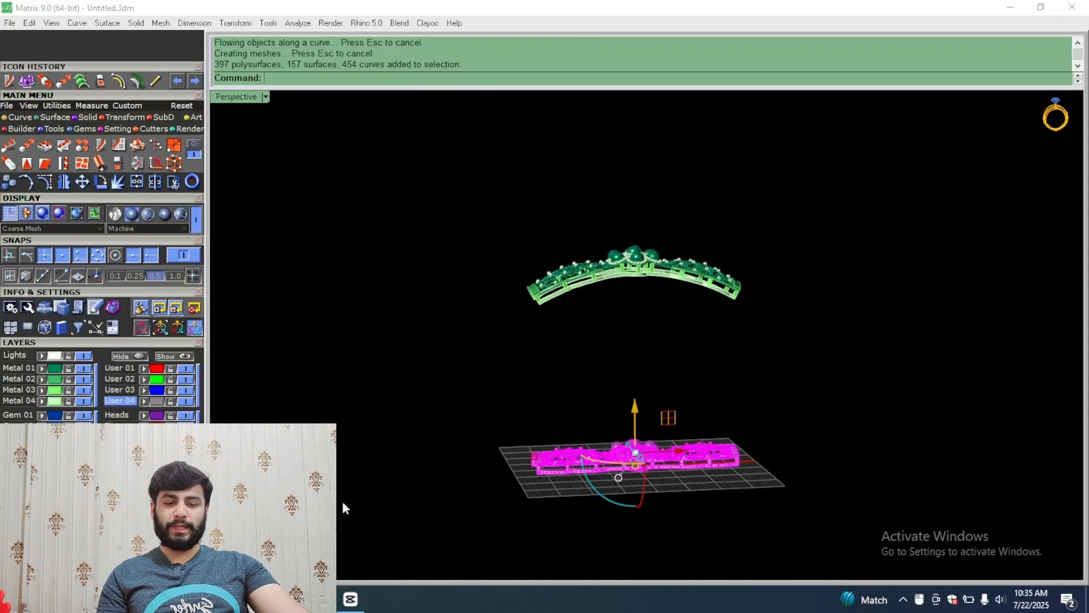
click(130, 355)
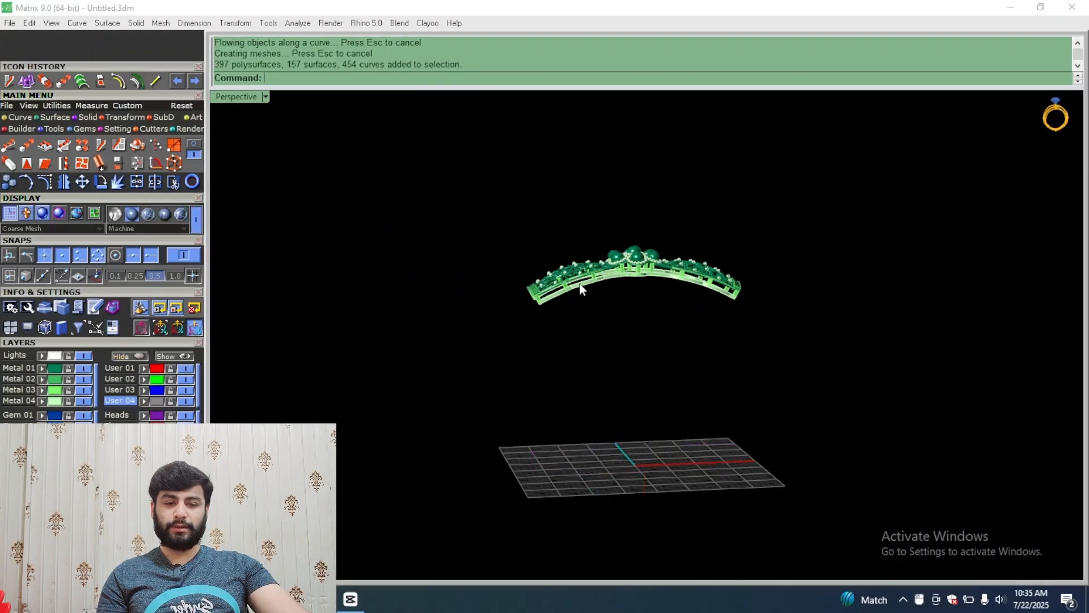
scroll(584, 284, up, 5)
key(ctrl+a)
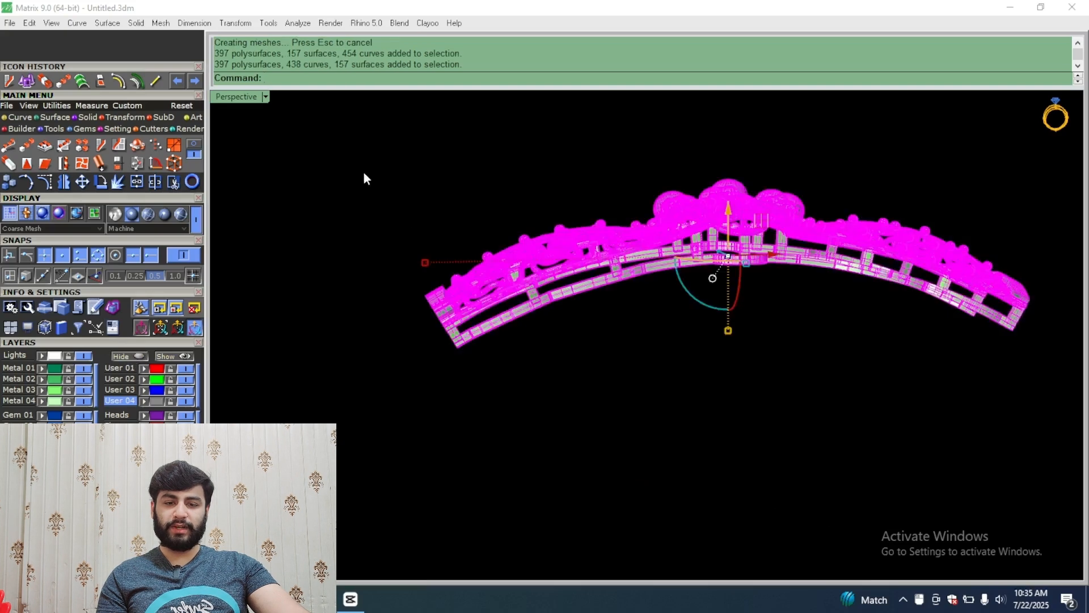
click(365, 179)
scroll(366, 179, down, 3)
click(182, 356)
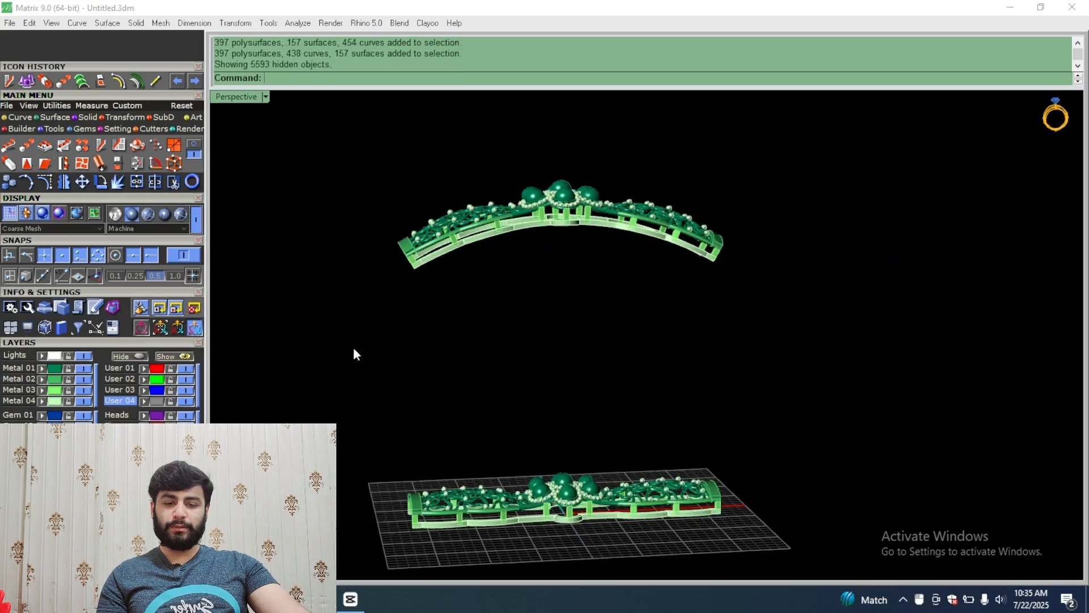
Step: Select both the arched and flat bracelets and start exporting the selection, minimising the stray folder window that covers the dialog
scroll(567, 357, down, 4)
drag(708, 187, 368, 404)
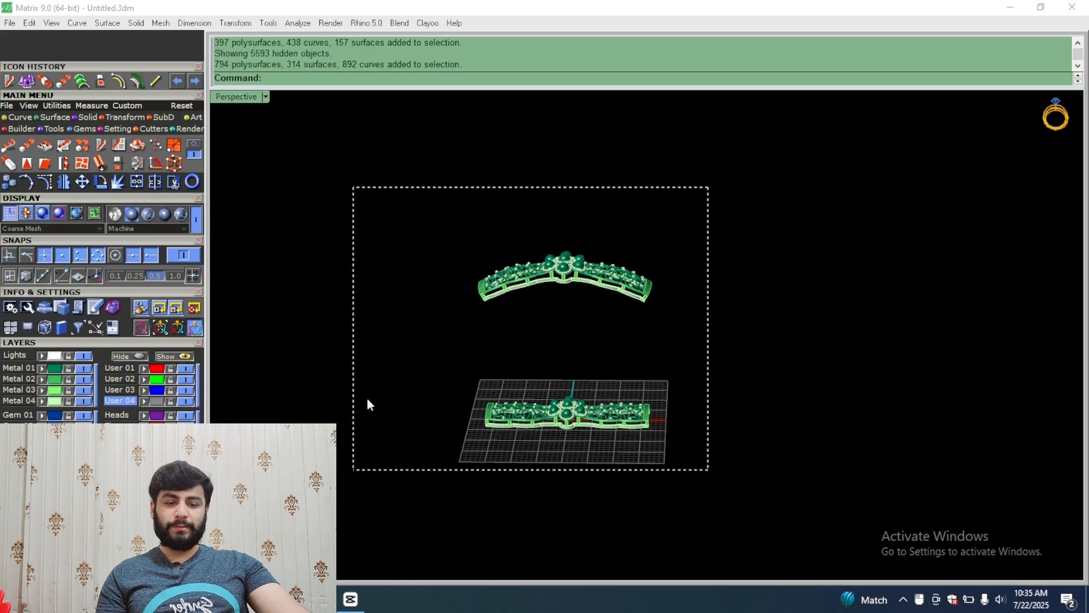
right_drag(387, 312, 400, 352)
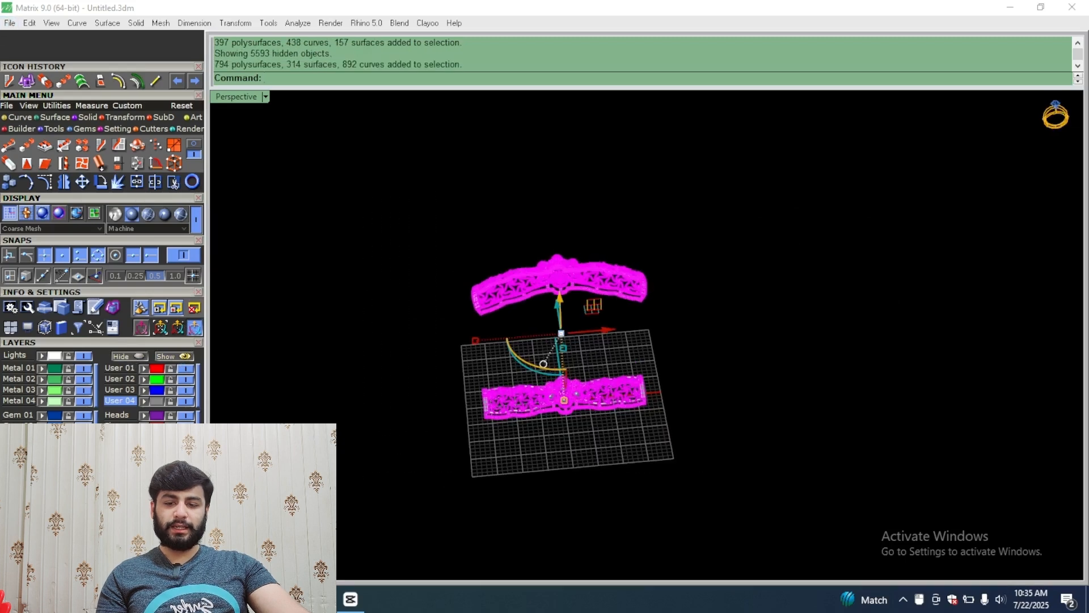
click(489, 230)
drag(760, 176, 339, 482)
right_drag(541, 436, 580, 388)
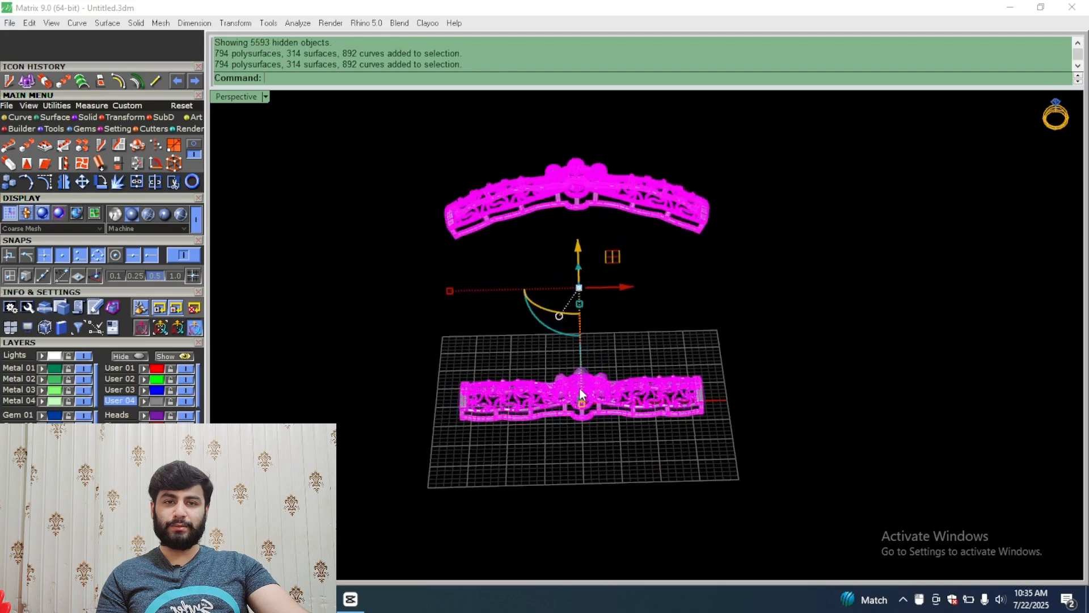
click(9, 23)
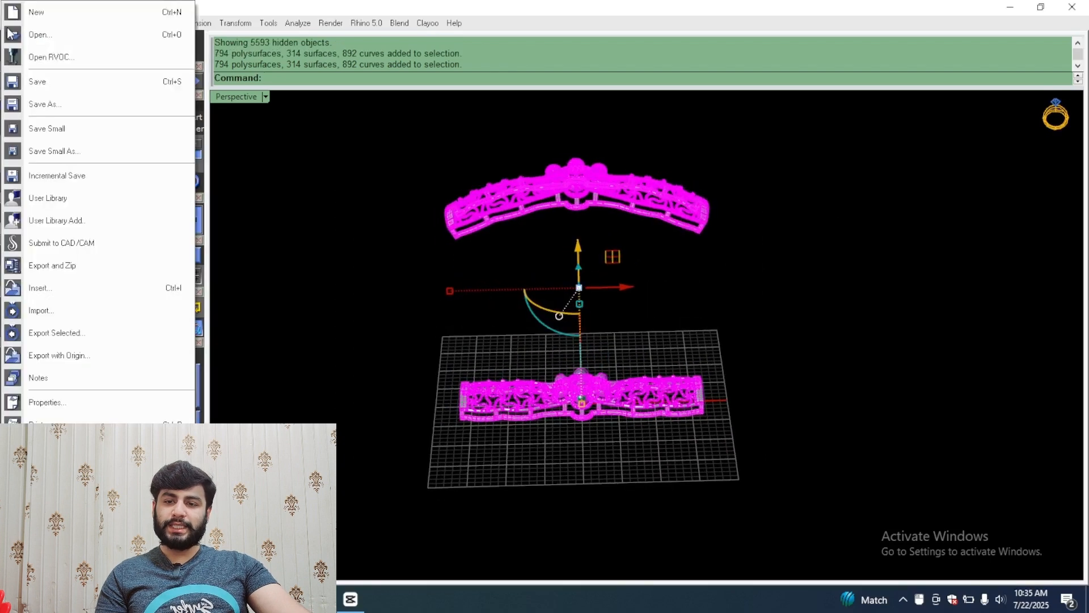
click(96, 334)
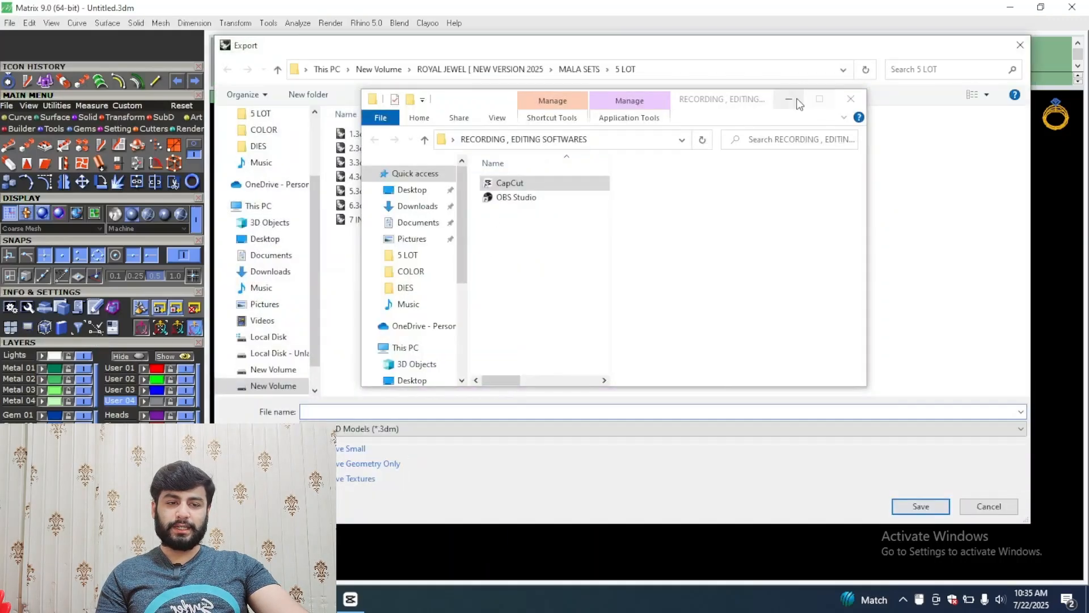
click(790, 100)
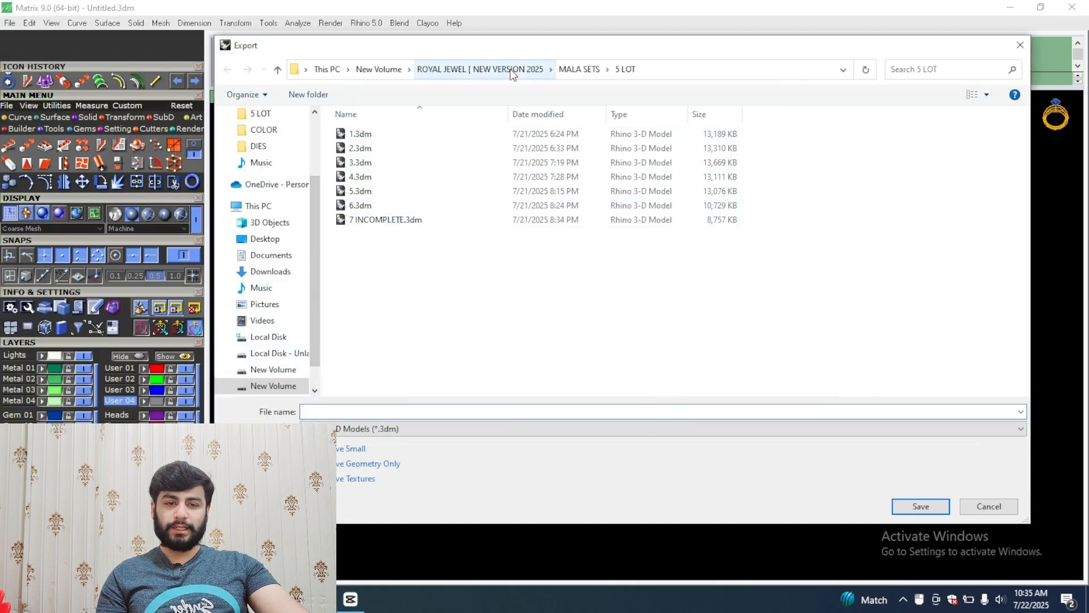
Step: Create a folder named 2 LOT inside the churi folder of ROYAL JEWEL [ NEW VERSION 2025 and open it as the export destination
click(443, 71)
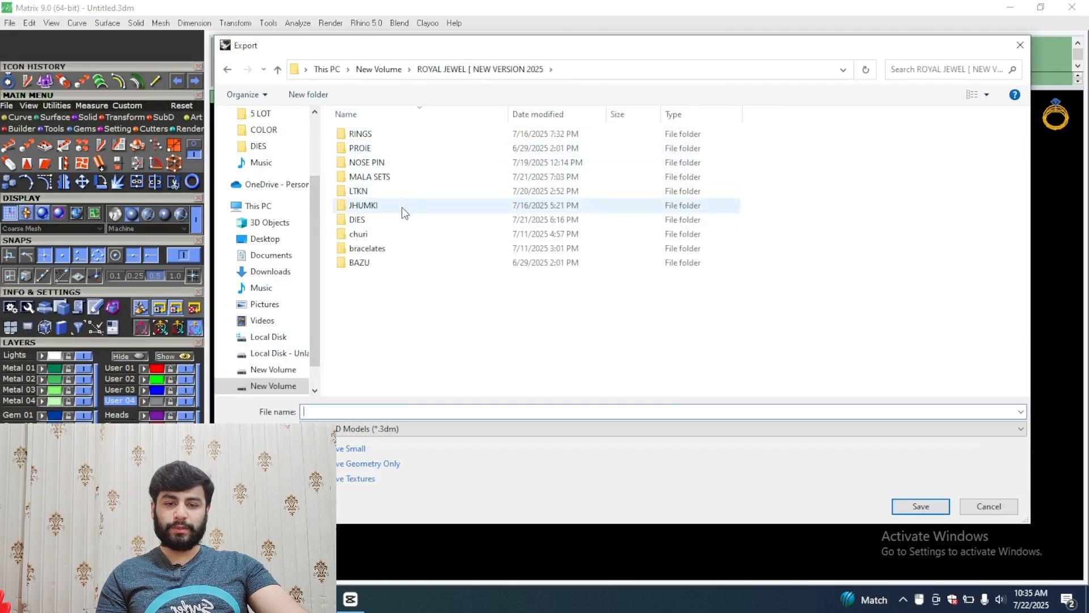
double_click(393, 233)
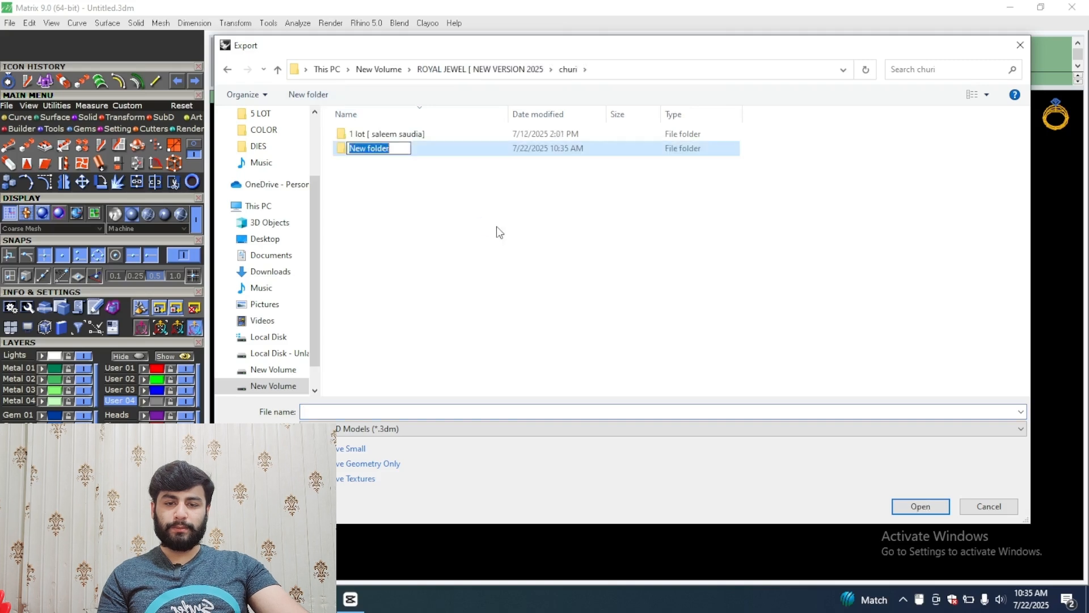
text(2 LOT)
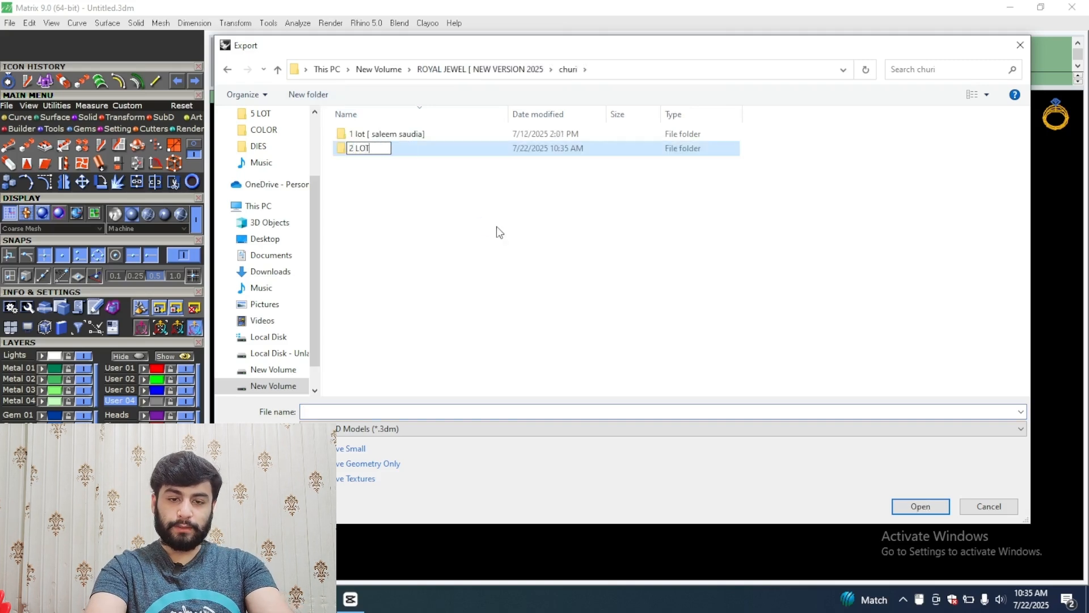
key(Return)
key(Return)
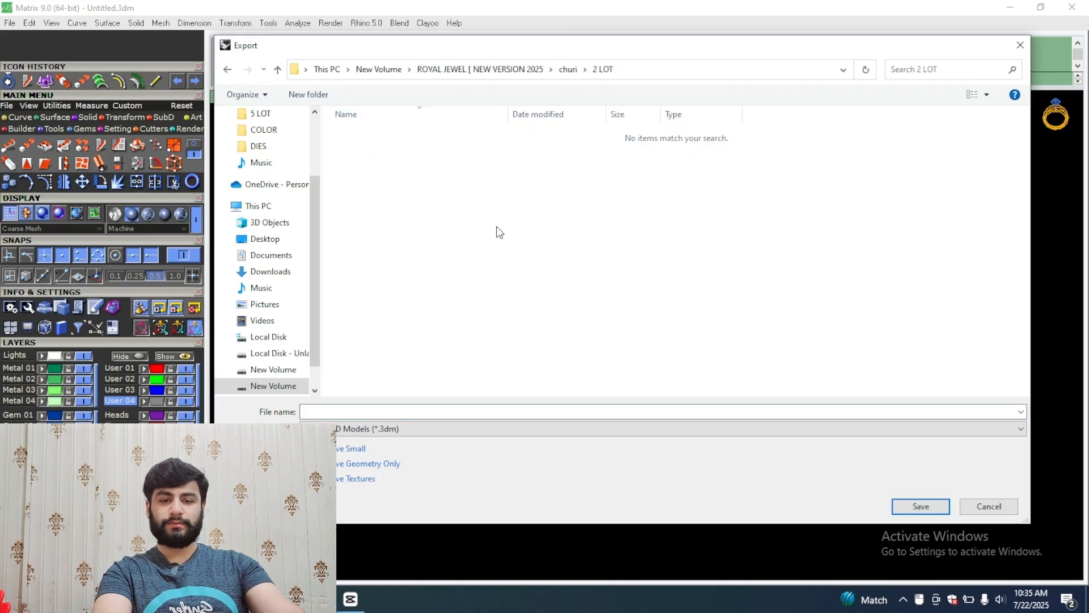
Step: Export both selected bracelets as a Rhino 3dm file named 1 STR and clear the selection
click(345, 408)
text(1)
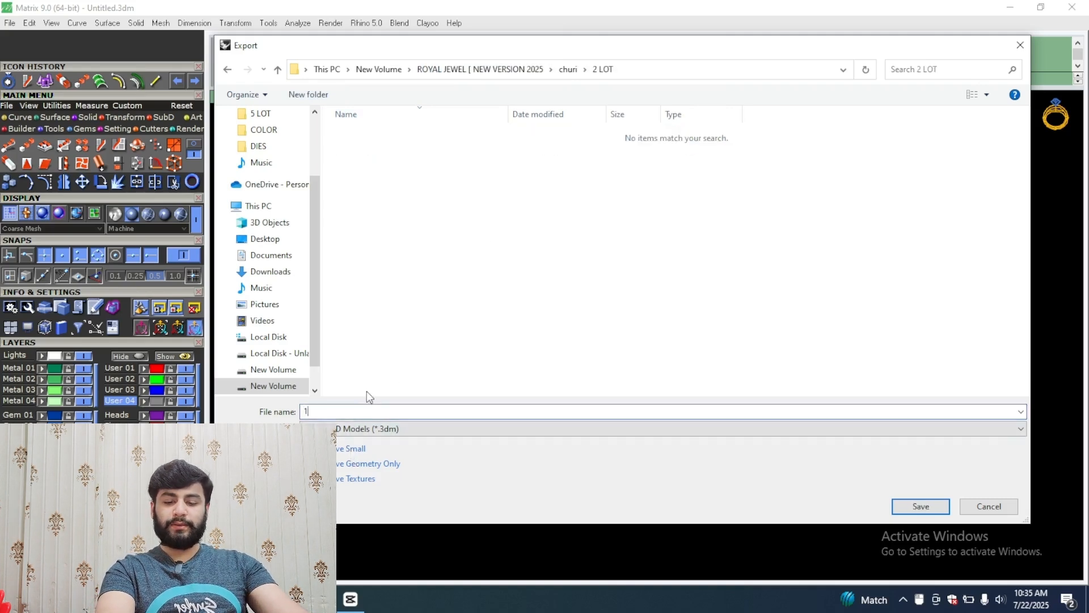
text( STR)
key(Return)
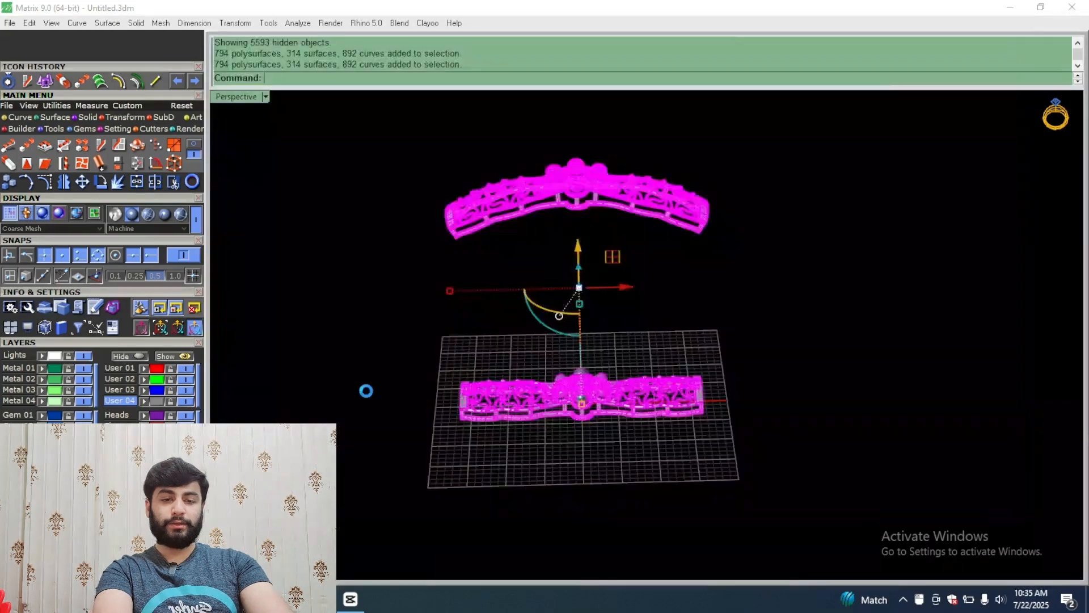
click(361, 345)
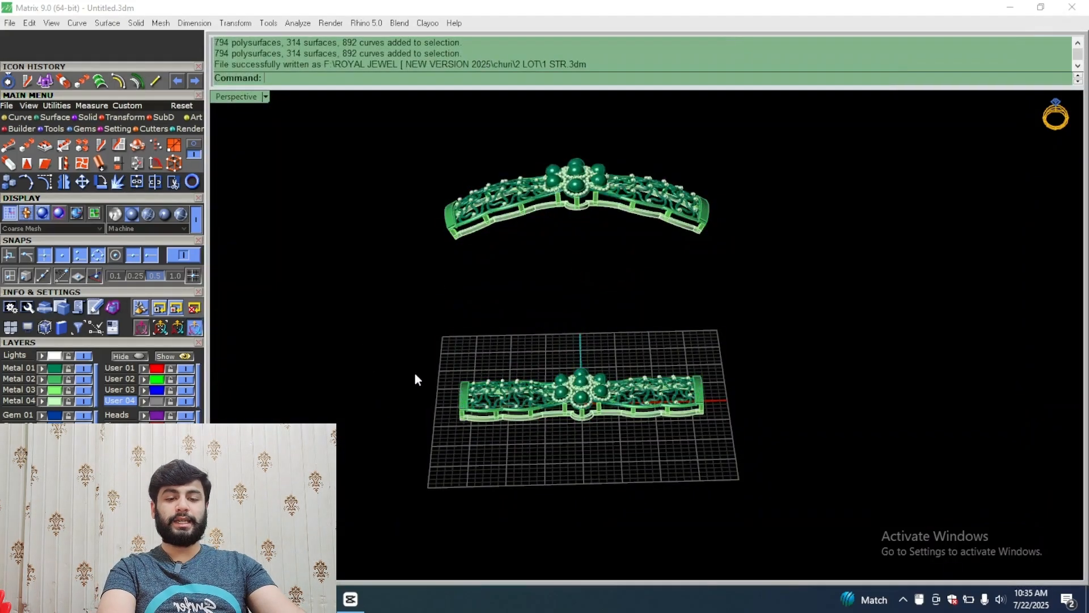
Step: Delete the flat bracelet on the grid, keeping only the arched copy above it
right_drag(551, 347, 550, 355)
scroll(638, 328, up, 4)
right_drag(638, 328, 632, 346)
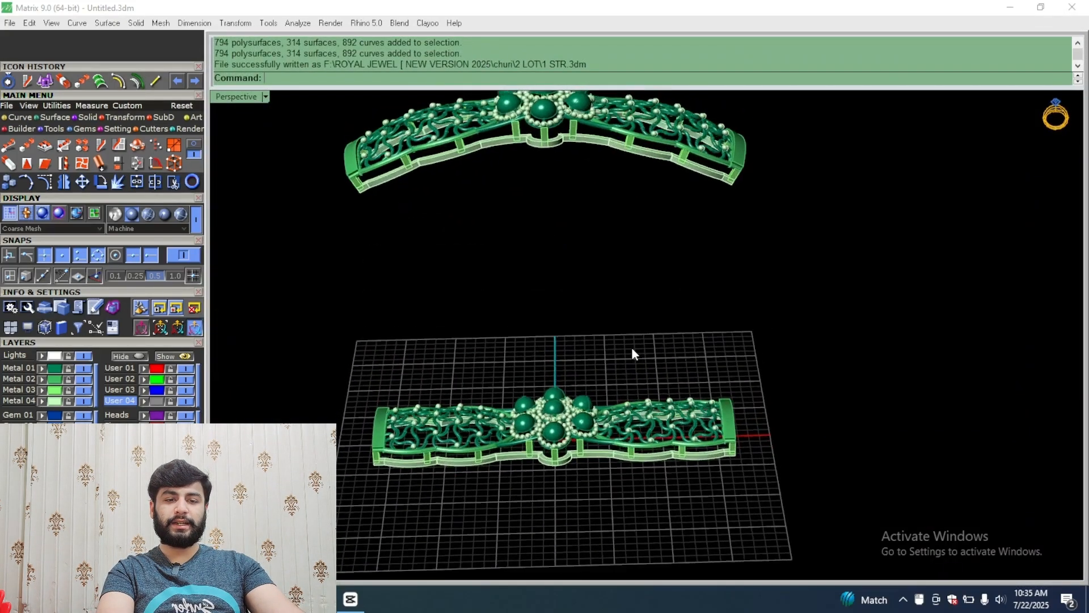
scroll(631, 346, down, 4)
shift+right_drag(630, 262, 658, 306)
drag(768, 369, 383, 518)
key(Delete)
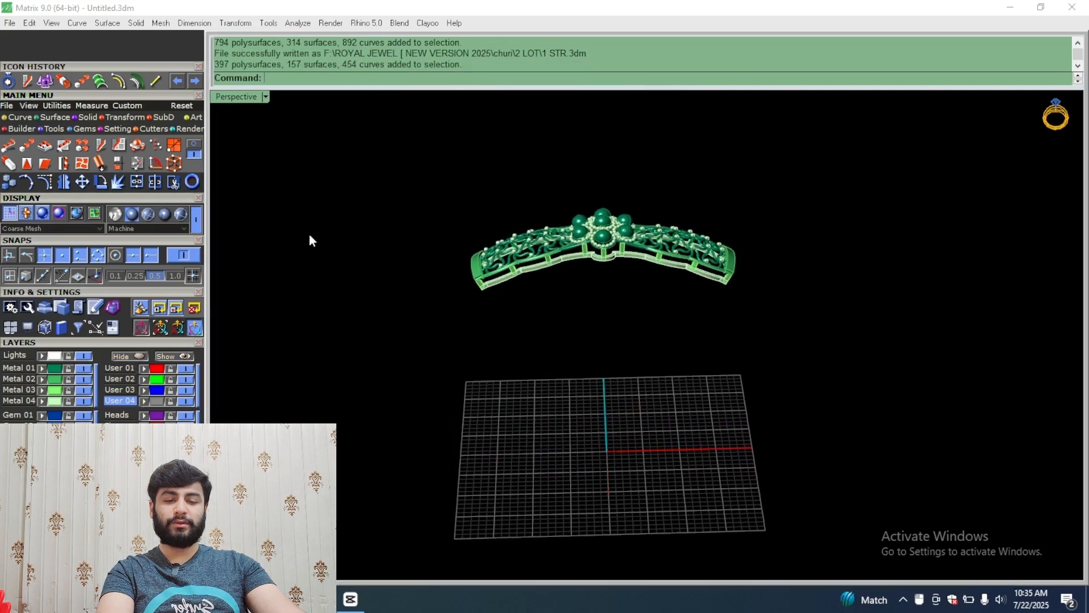
Step: Maximise the Through Finger view and hide all the leftover construction curves beyond the grid
double_click(249, 97)
double_click(251, 340)
scroll(498, 458, down, 2)
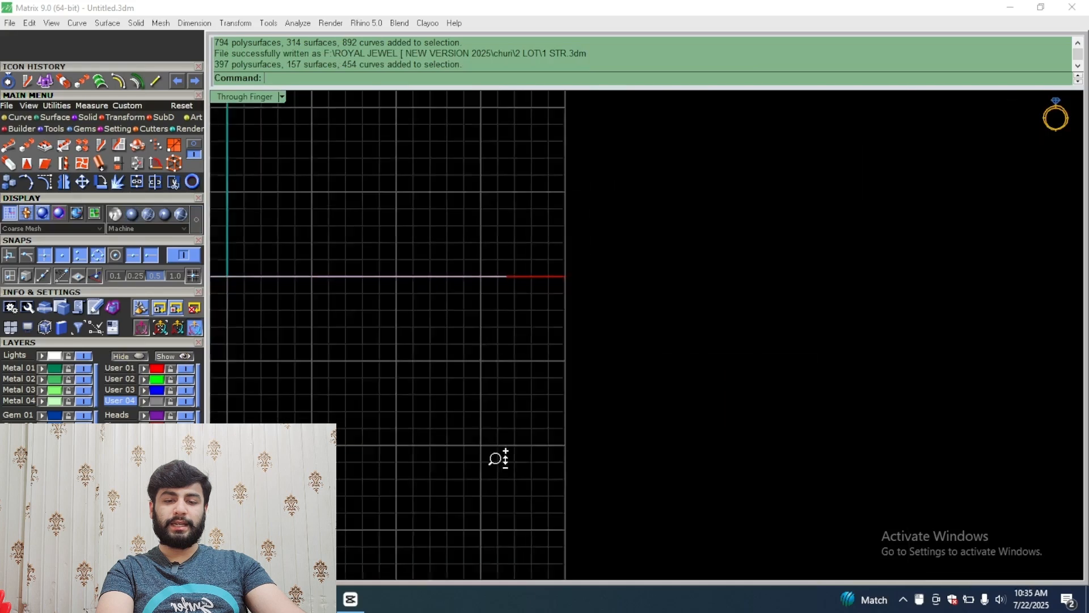
ctrl+right_drag(498, 459, 505, 530)
right_drag(431, 227, 482, 333)
scroll(486, 275, down, 6)
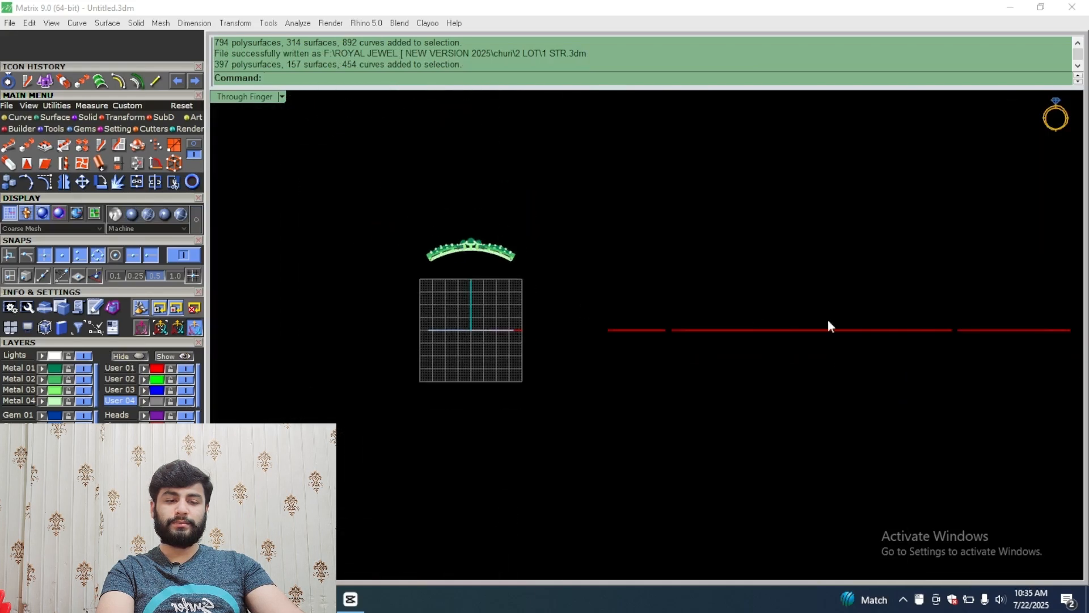
scroll(899, 296, down, 2)
drag(1031, 289, 664, 354)
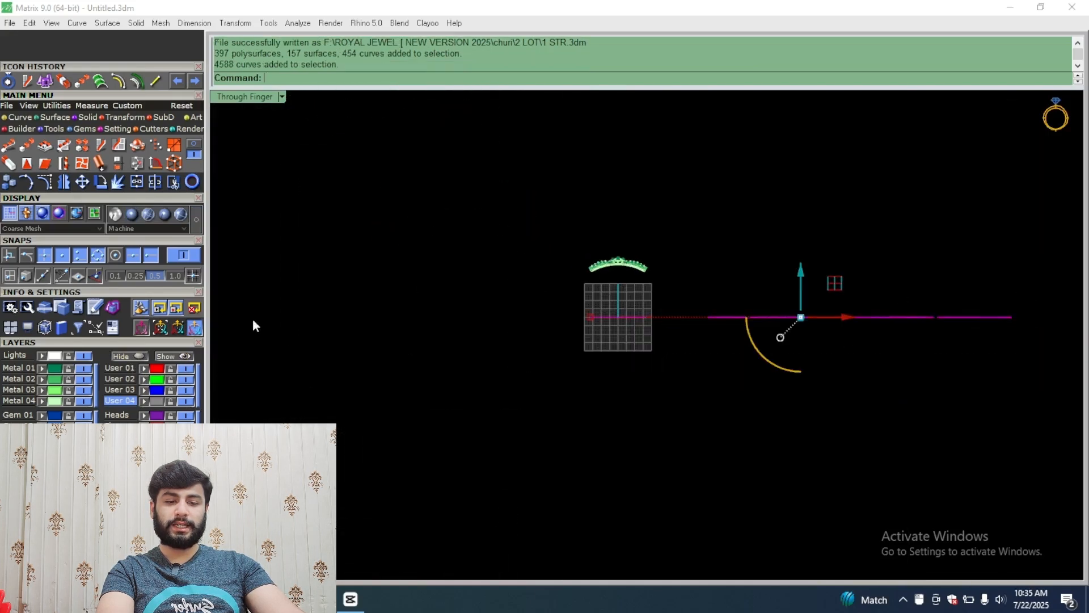
click(129, 356)
Step: Polar array the arched bracelet around the origin in the Through Finger view, with 6 items filling 360 degrees
scroll(597, 284, up, 5)
drag(753, 162, 533, 244)
scroll(511, 244, up, 3)
scroll(490, 244, down, 2)
scroll(510, 278, up, 2)
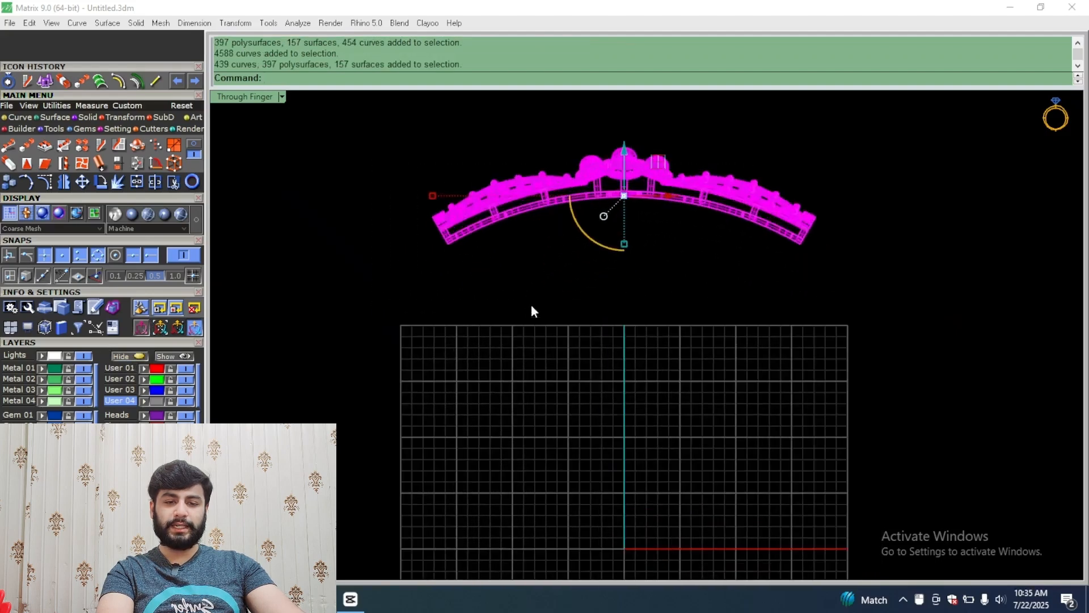
scroll(457, 227, down, 3)
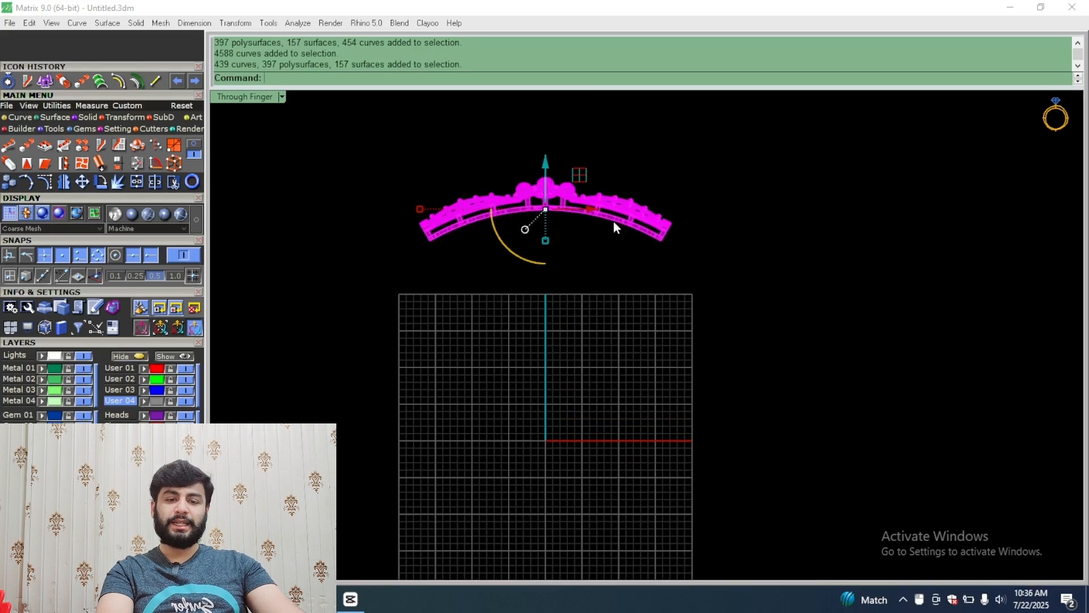
scroll(453, 233, down, 1)
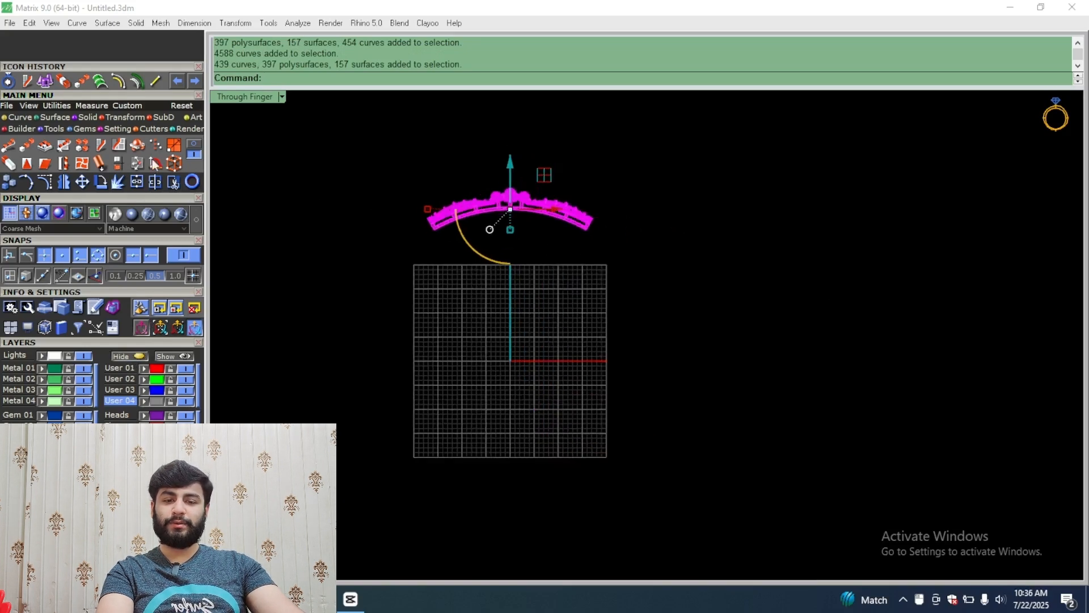
click(192, 144)
scroll(466, 231, up, 6)
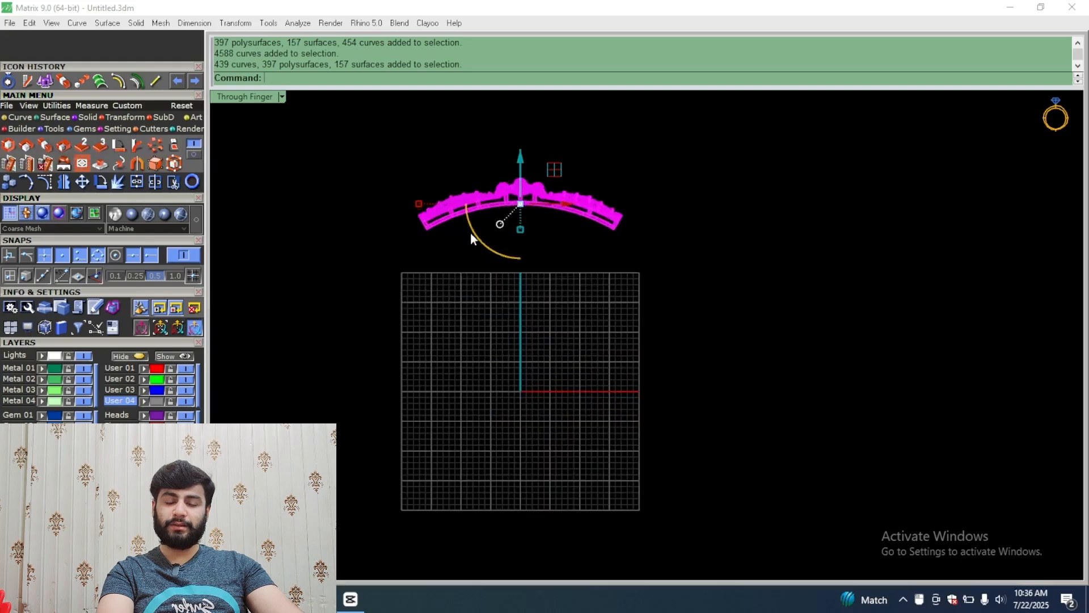
click(158, 143)
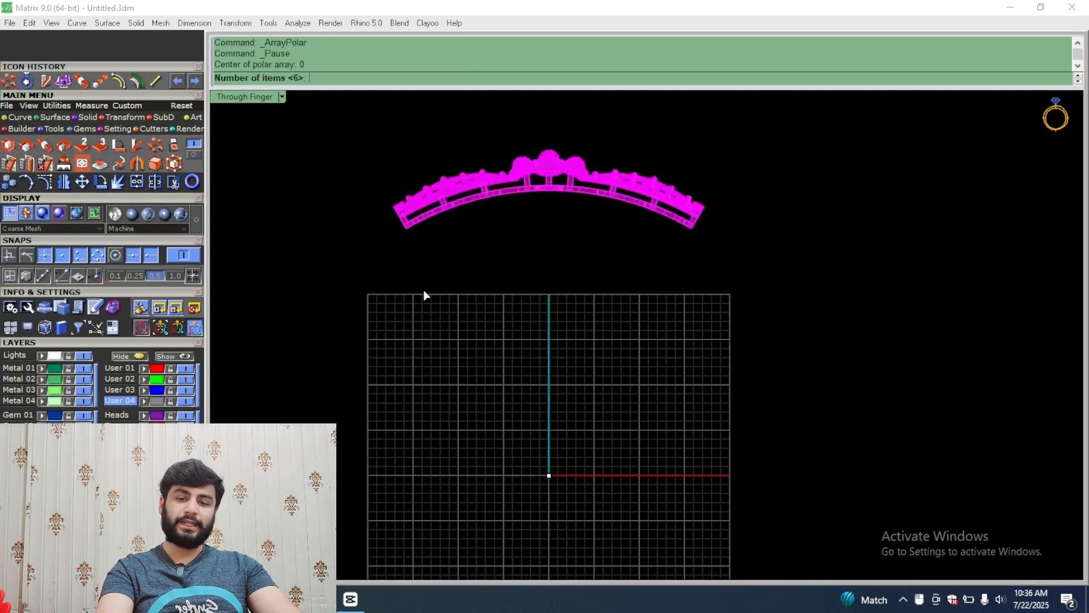
key(Return)
key(Return)
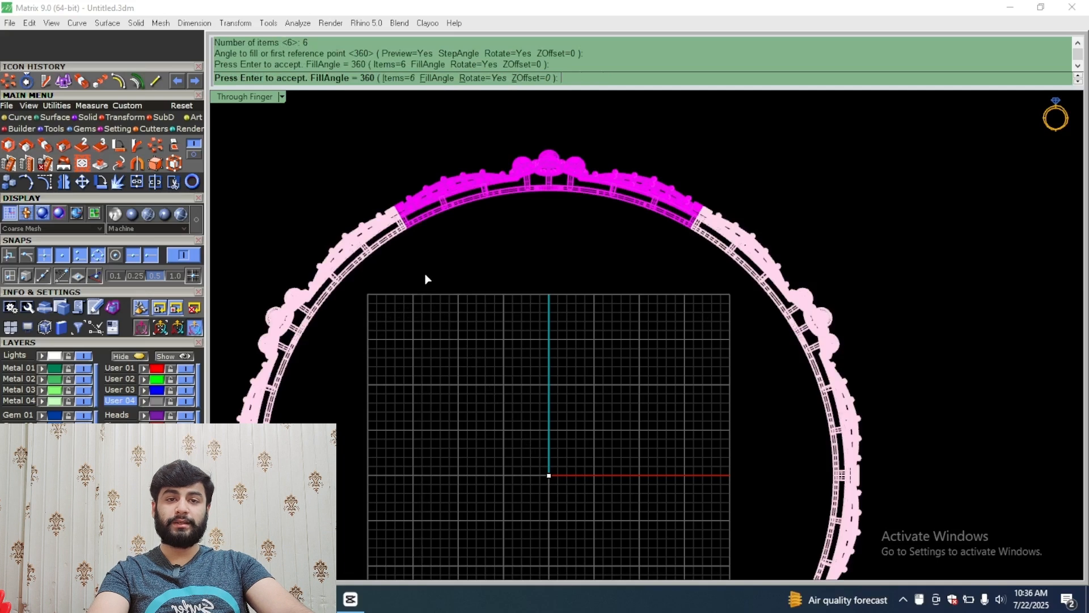
key(Return)
key(Escape)
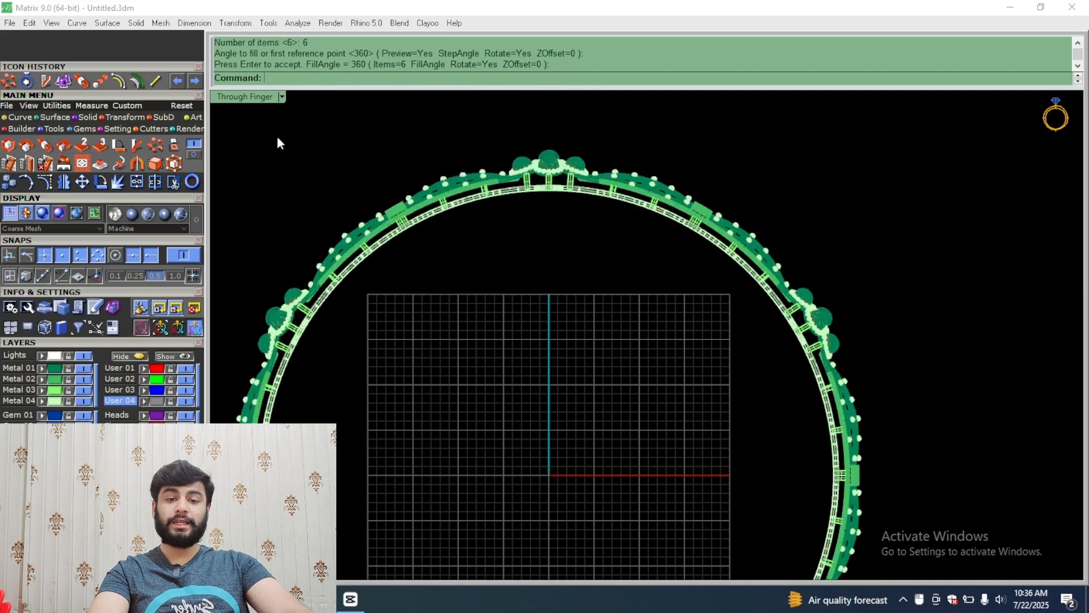
Step: Inspect the joint between neighbouring arrayed segments up close in the maximised Perspective view
double_click(249, 97)
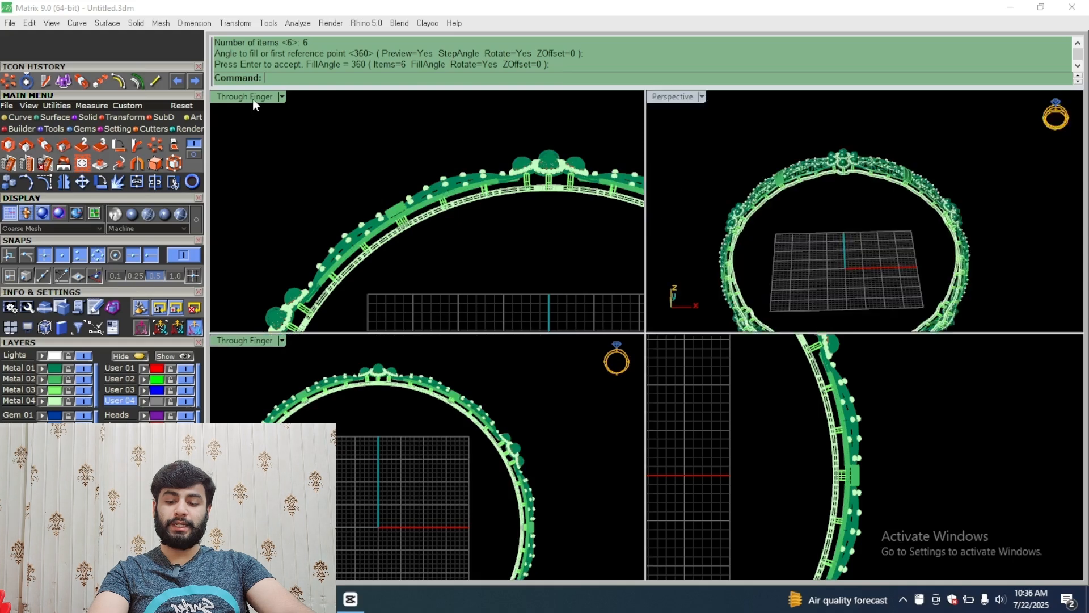
double_click(684, 98)
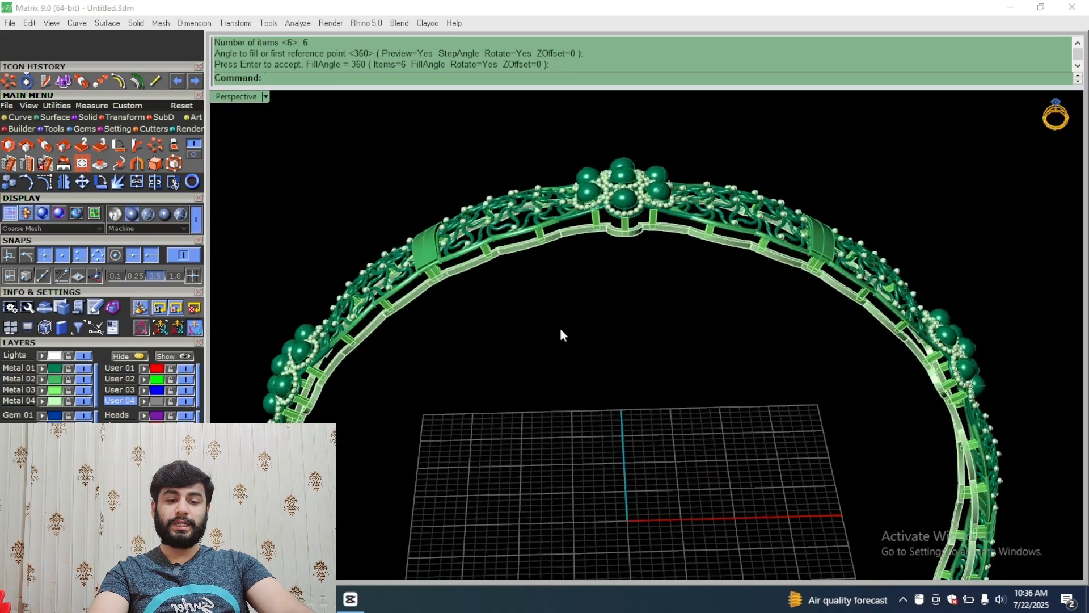
right_drag(562, 335, 666, 270)
scroll(681, 262, up, 8)
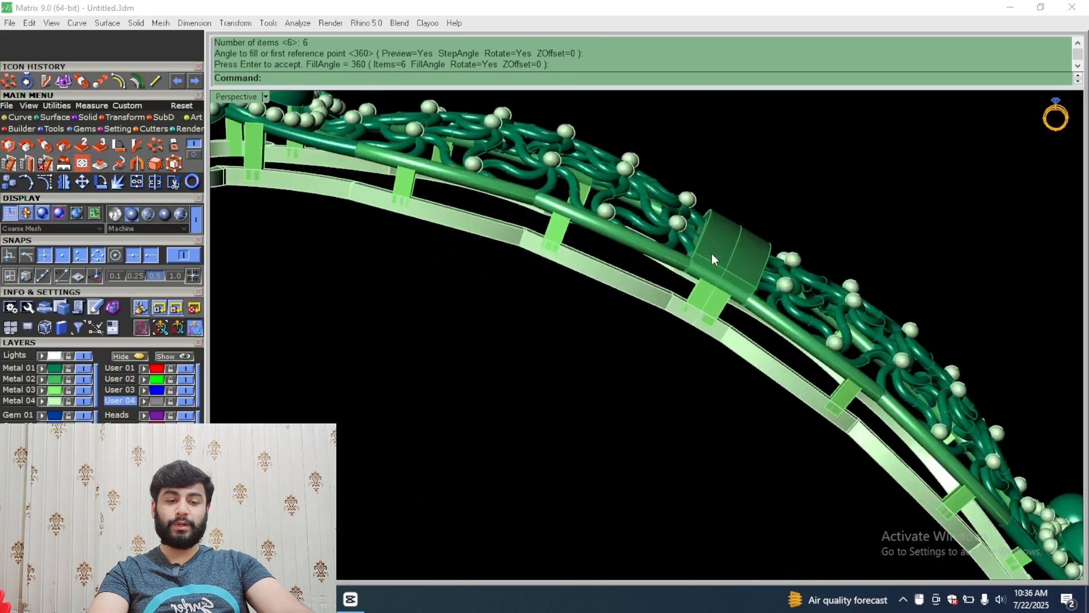
click(711, 253)
click(730, 271)
click(781, 168)
scroll(709, 173, down, 8)
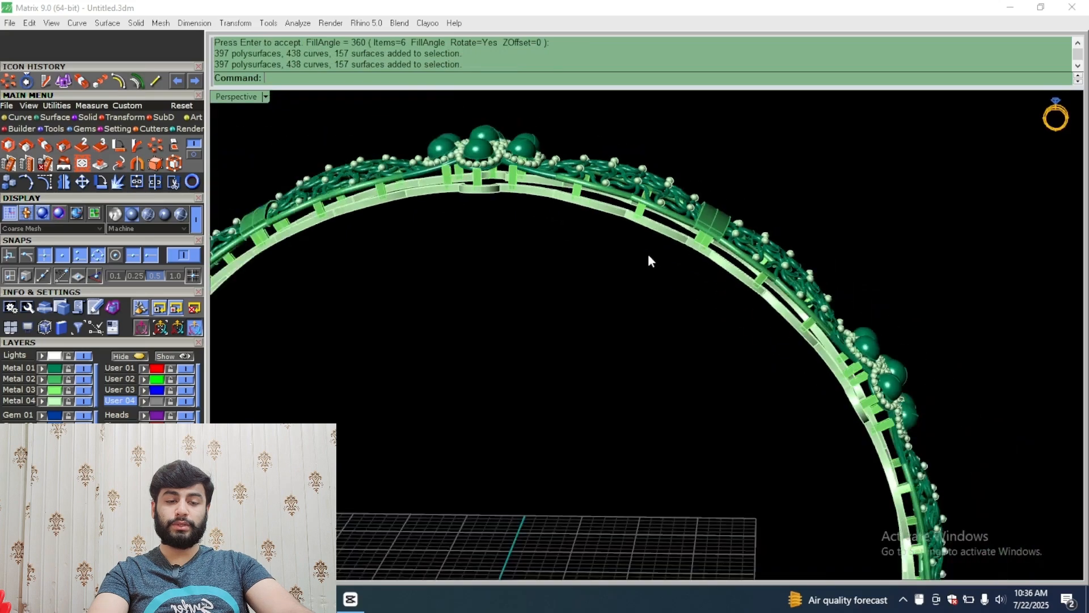
Step: Examine the complete circular bangle in Perspective, checking its outer openwork and its inner border strips
scroll(566, 240, down, 8)
right_drag(578, 263, 520, 262)
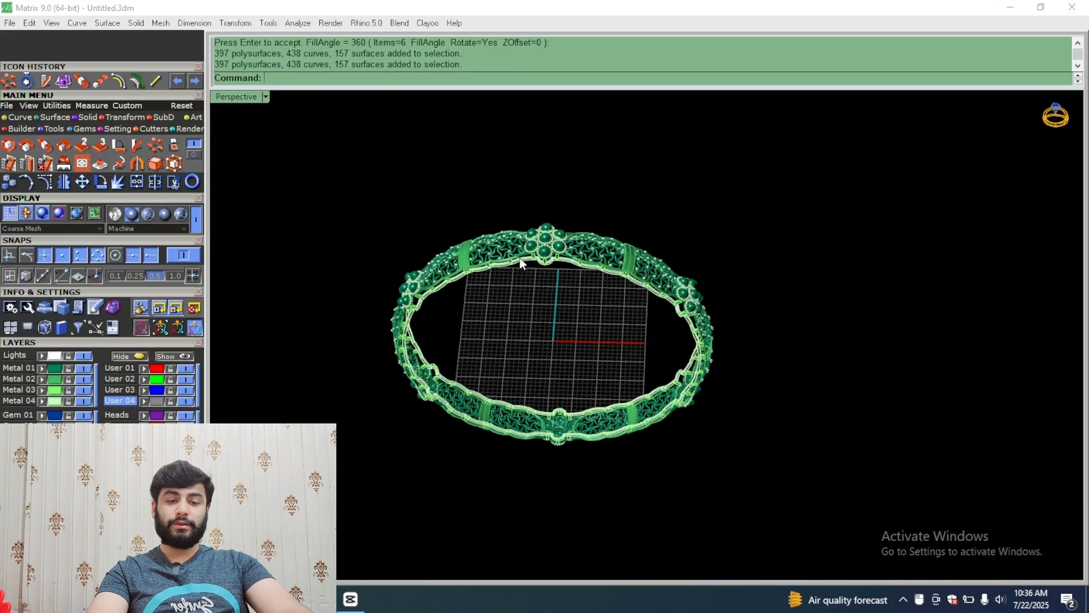
scroll(520, 262, up, 5)
right_drag(641, 297, 492, 321)
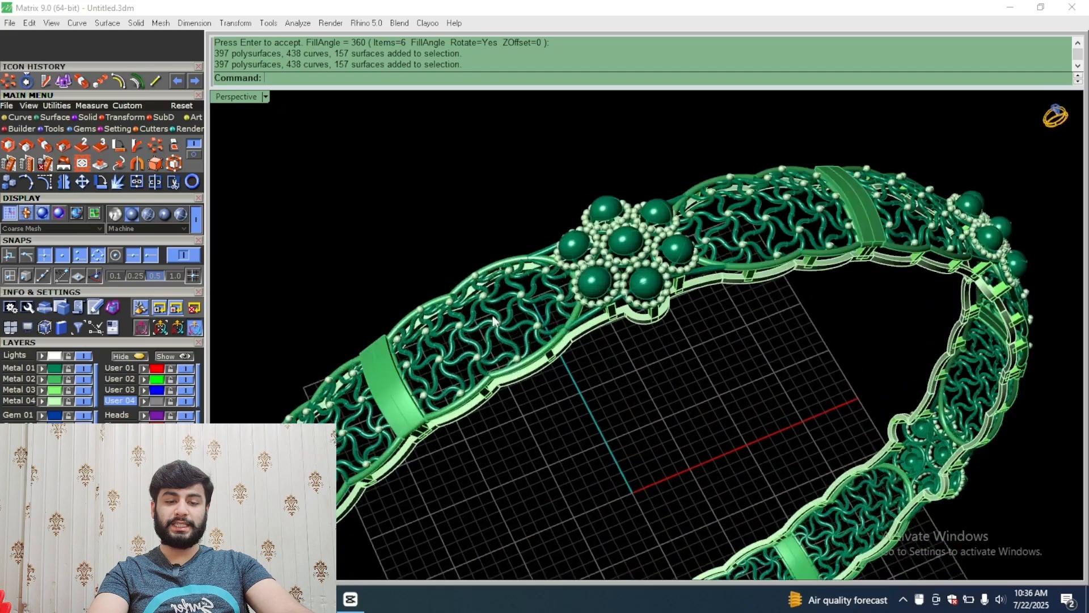
right_drag(555, 362, 398, 129)
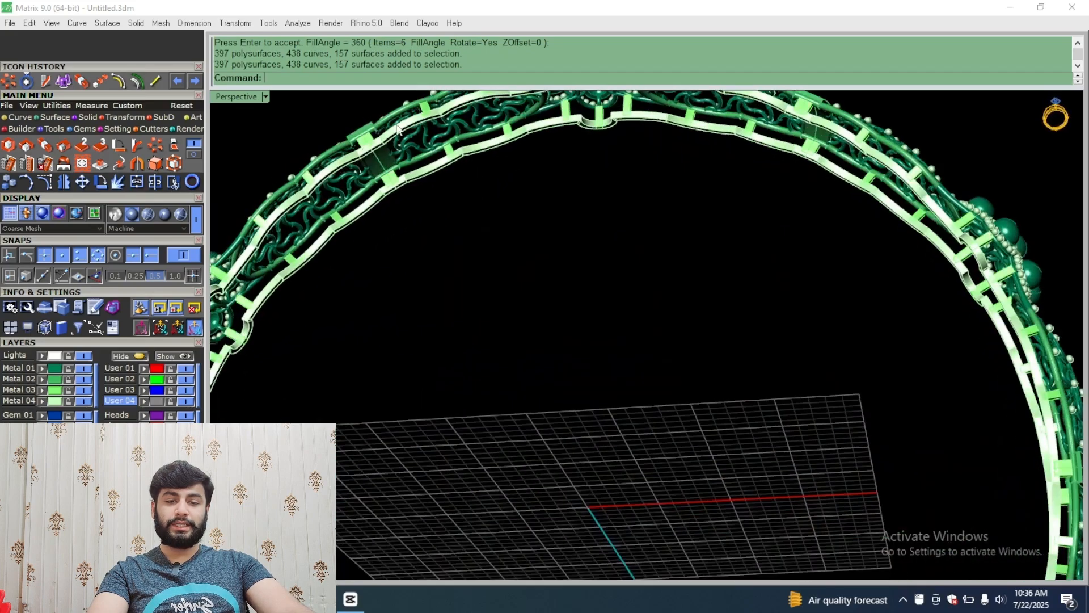
right_drag(523, 234, 271, 196)
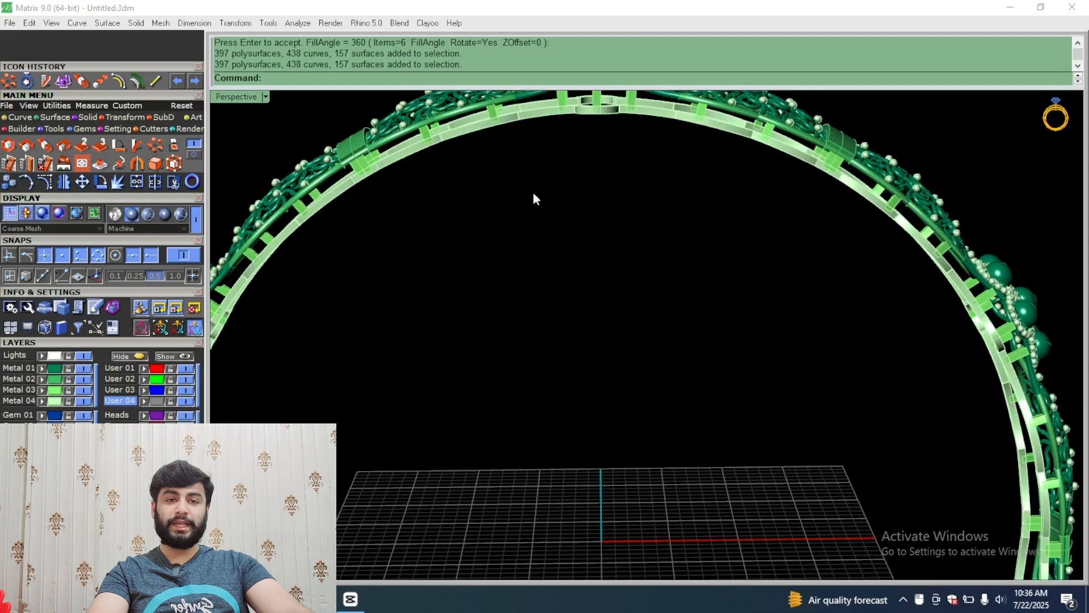
right_drag(508, 229, 607, 198)
Step: Select all six segments of the circular bangle and group them together
scroll(607, 198, down, 5)
drag(825, 156, 280, 492)
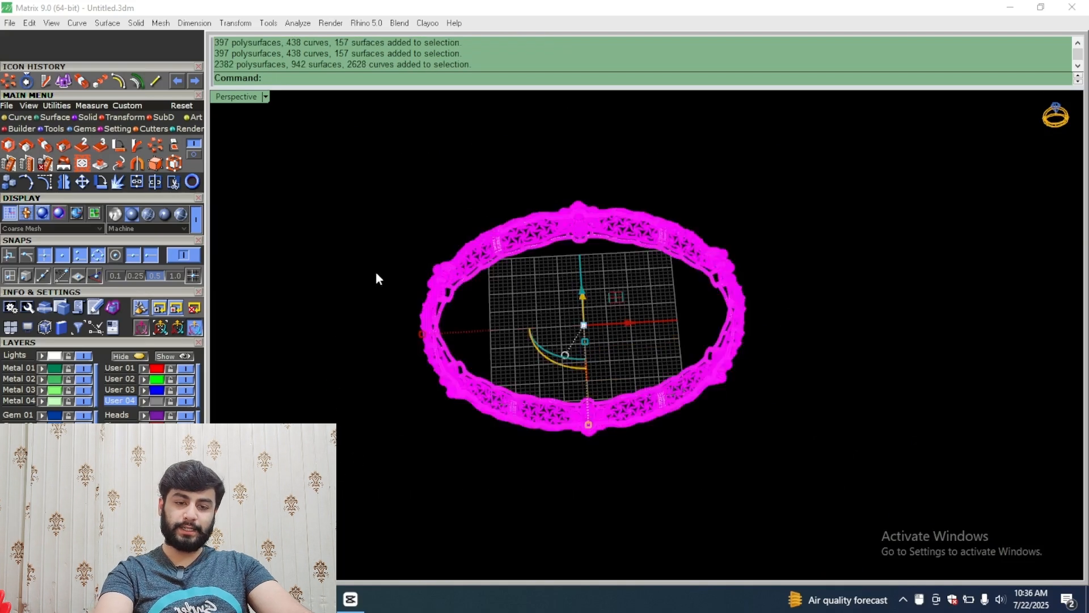
key(ctrl+g)
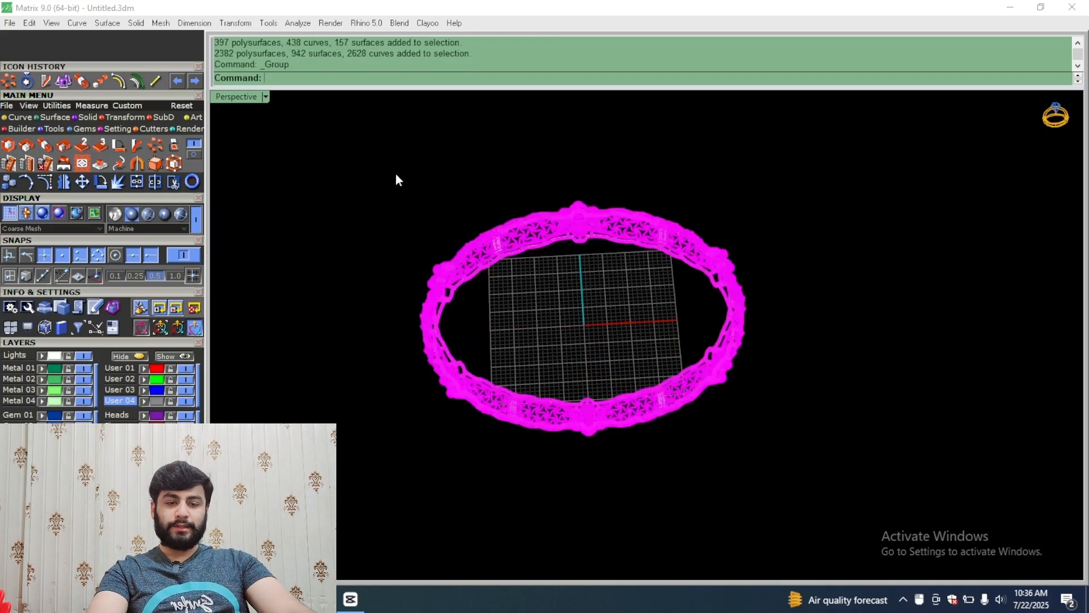
Step: Deselect the grouped bangle and view the whole ring from several angles and distances in Perspective
click(397, 171)
scroll(601, 217, up, 4)
scroll(625, 248, down, 4)
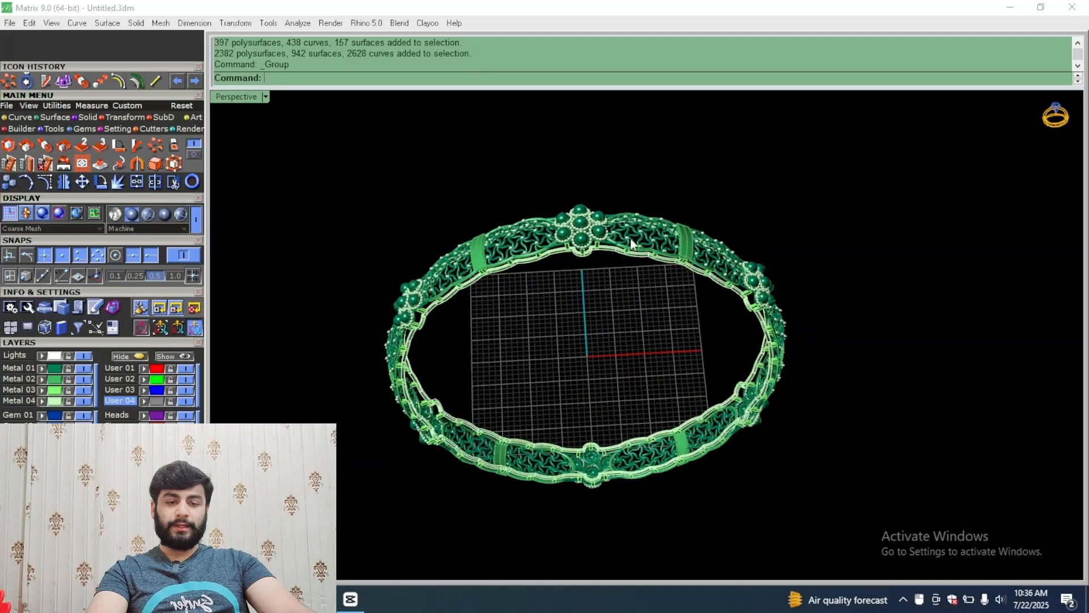
right_drag(625, 262, 628, 249)
scroll(624, 258, up, 3)
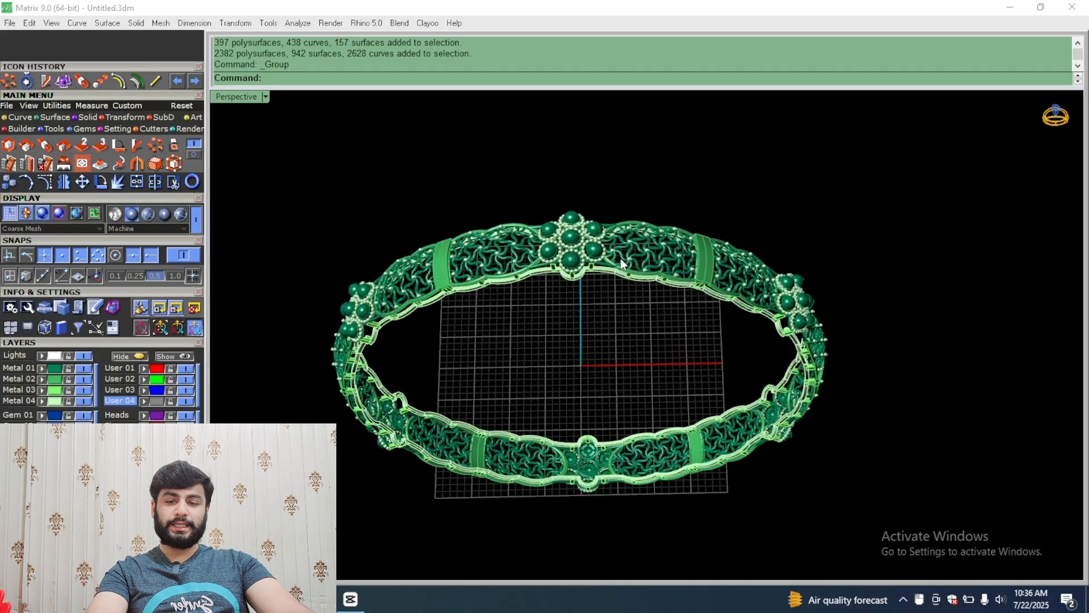
click(193, 155)
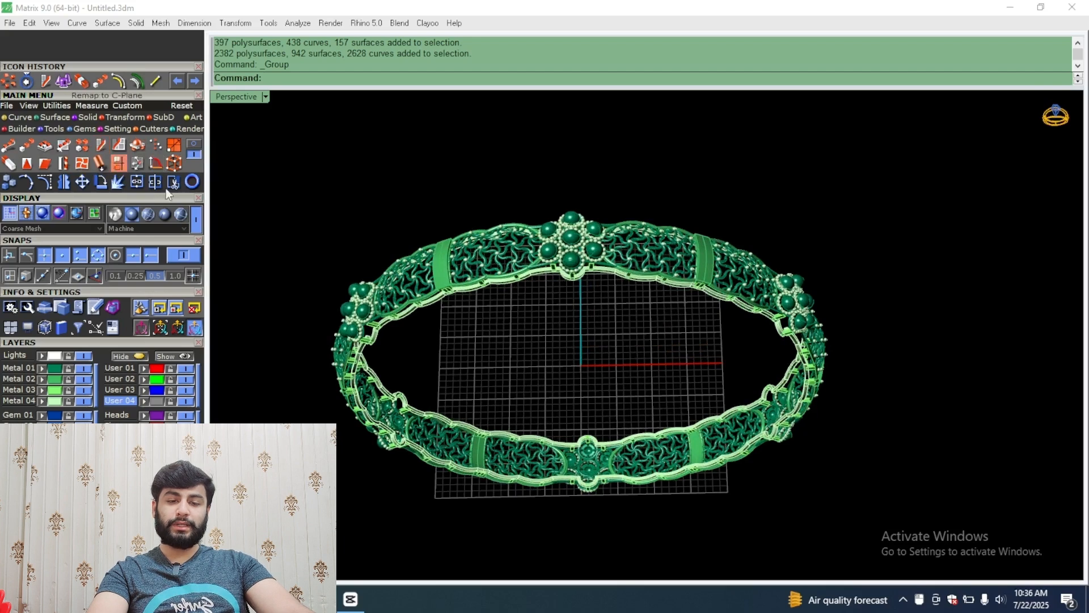
scroll(470, 209, down, 2)
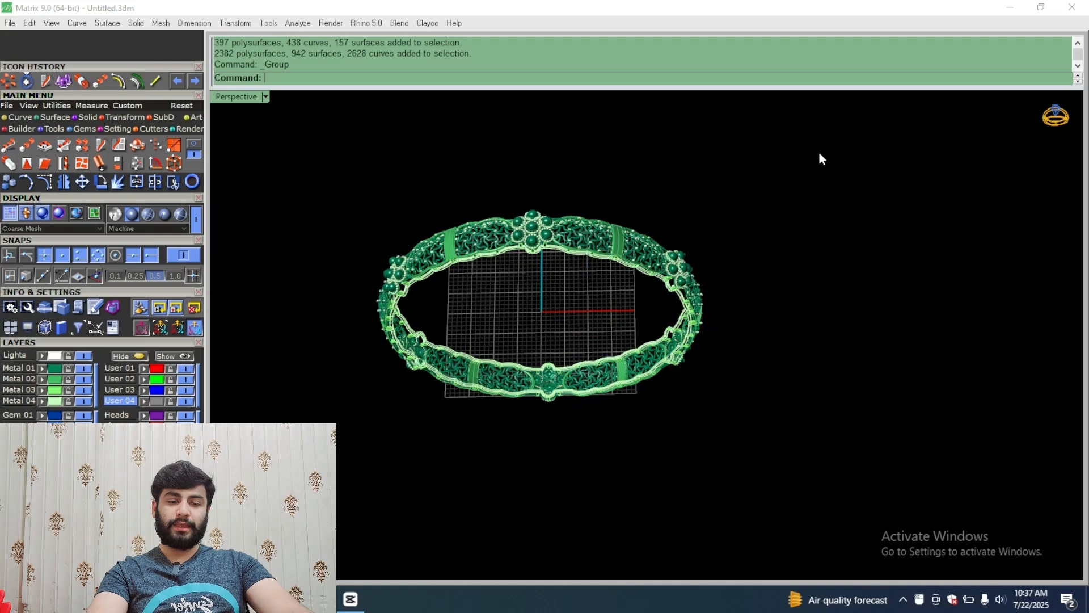
scroll(581, 274, up, 2)
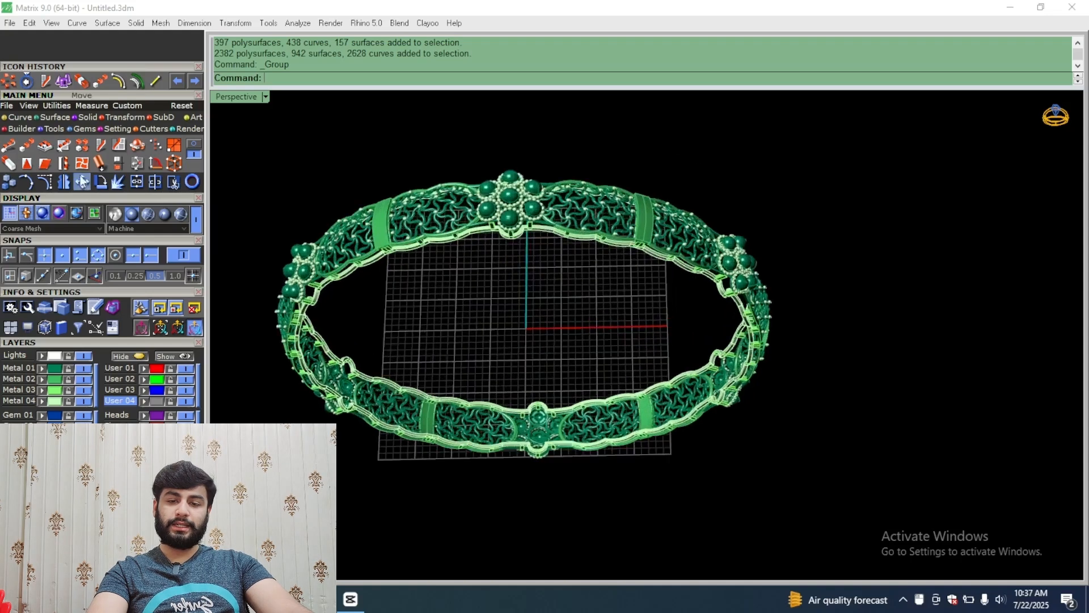
Step: Maximise the Through Finger view and import chakka.3dm from the 1 lot folder inside the churi folder
double_click(227, 95)
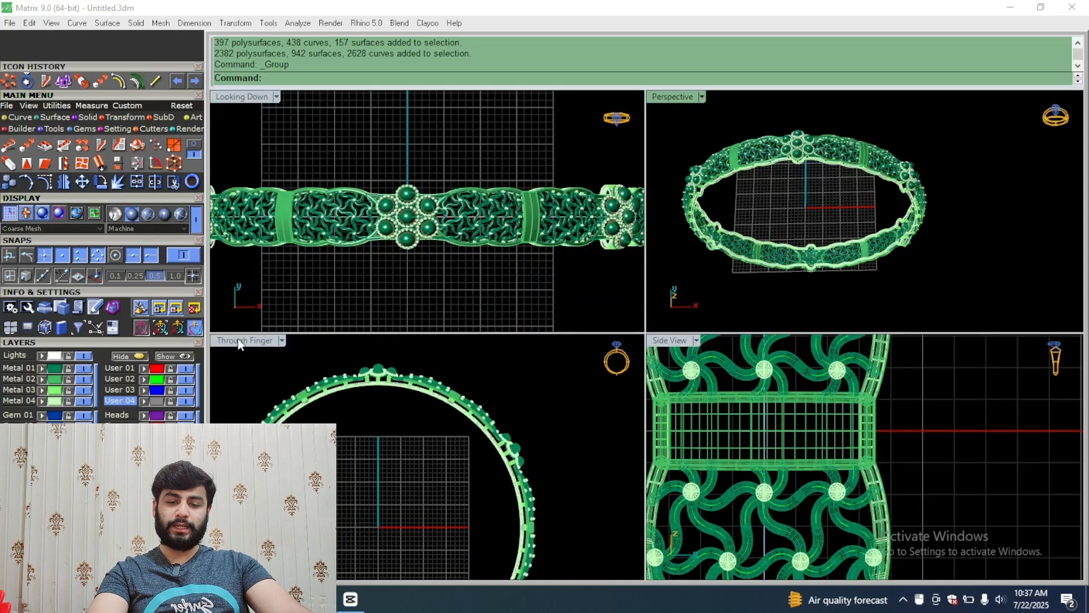
double_click(237, 341)
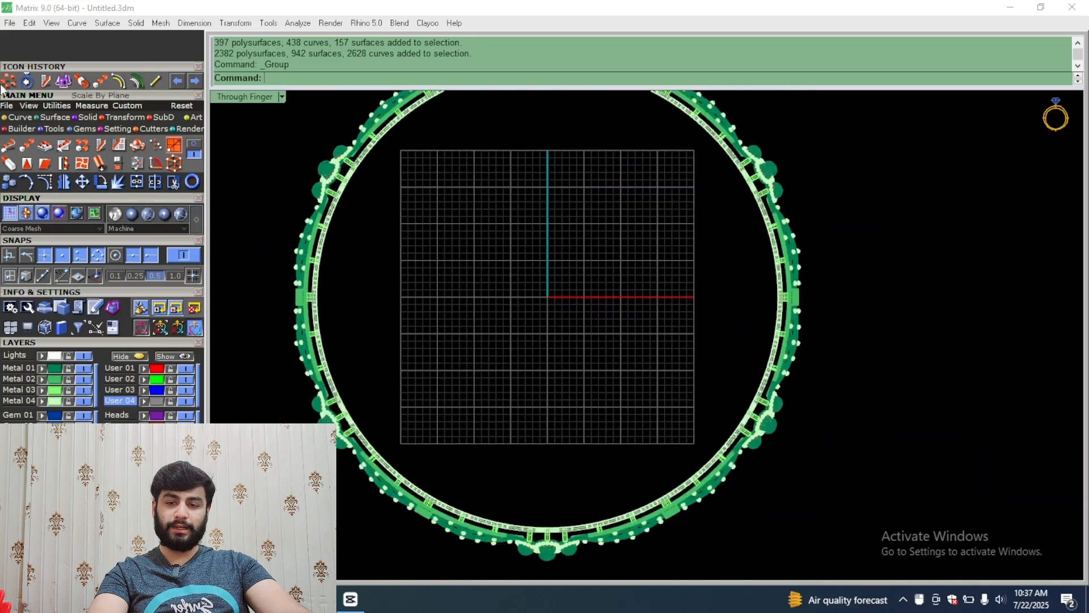
click(10, 23)
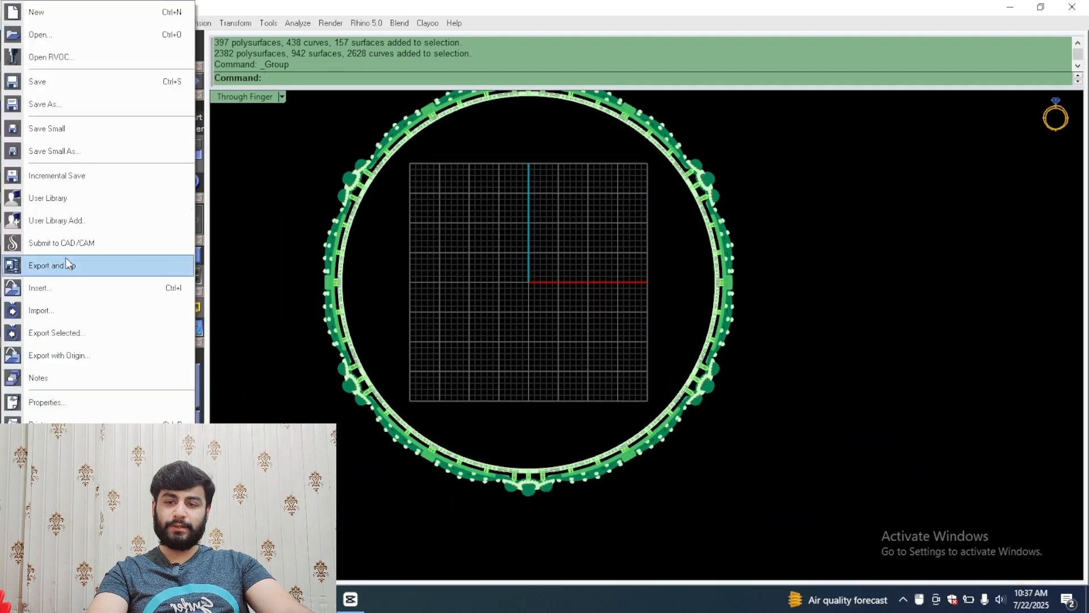
click(85, 304)
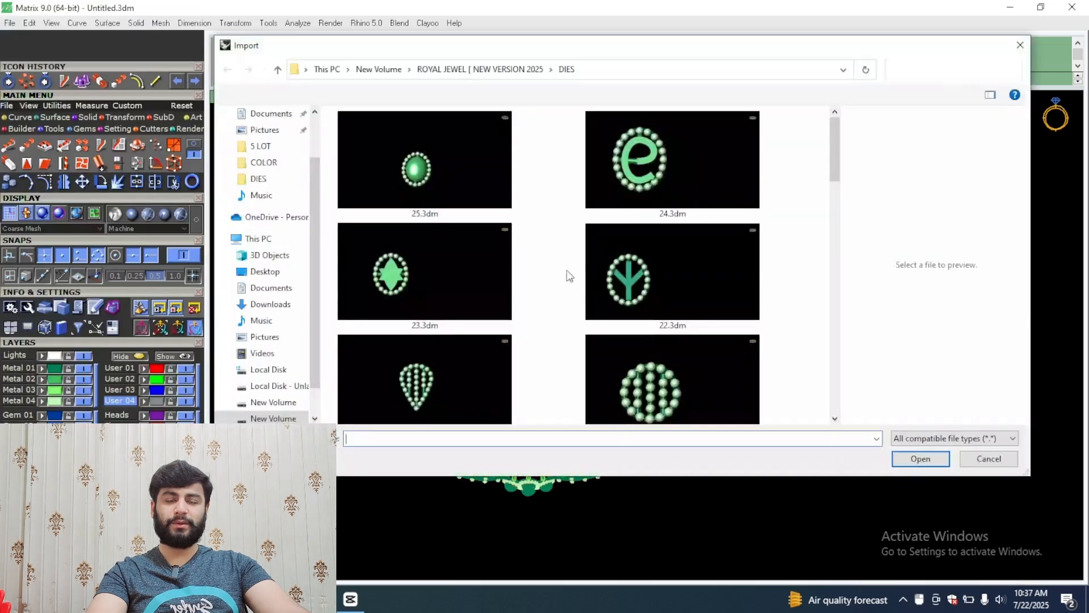
scroll(277, 296, down, 1)
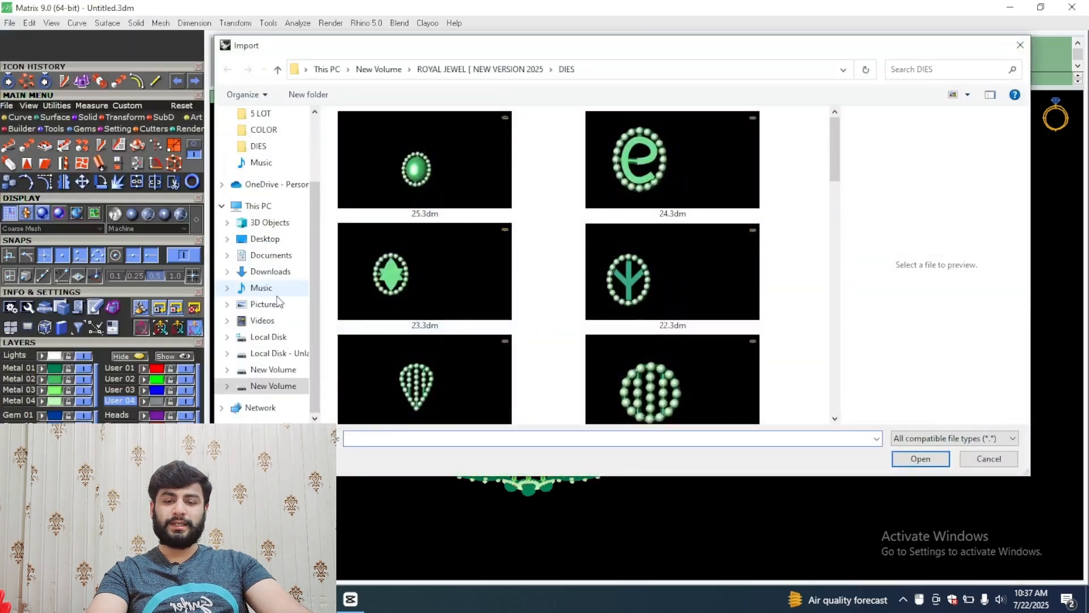
click(272, 372)
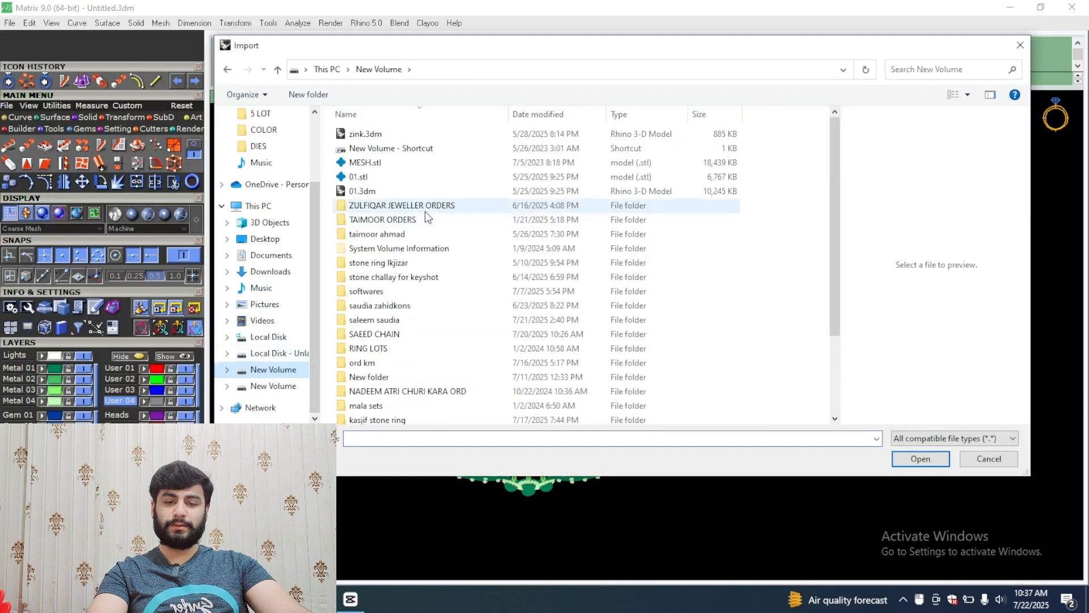
scroll(432, 250, down, 3)
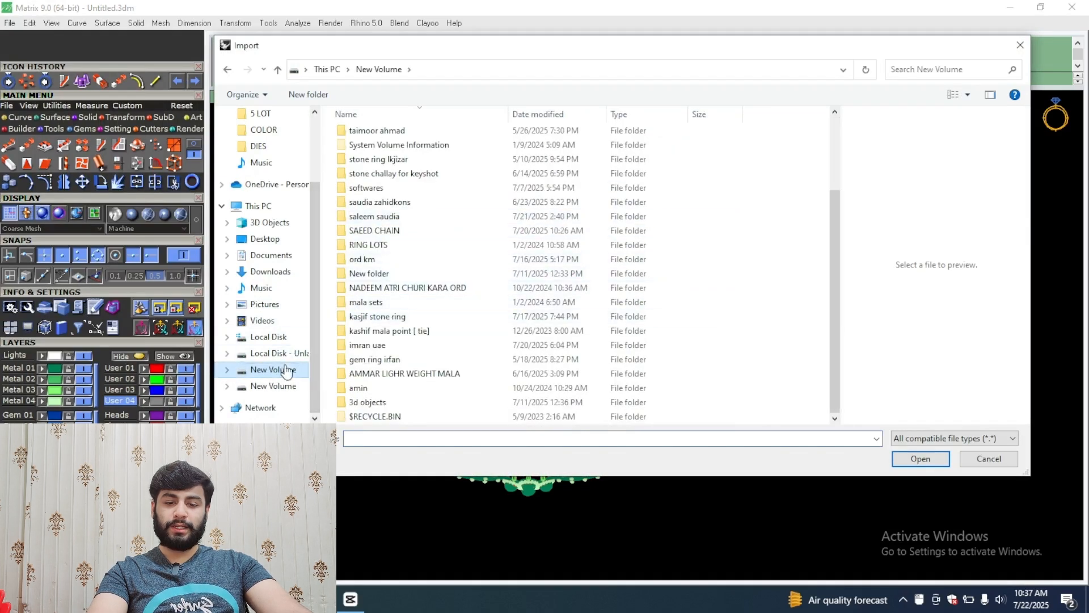
click(283, 384)
double_click(397, 204)
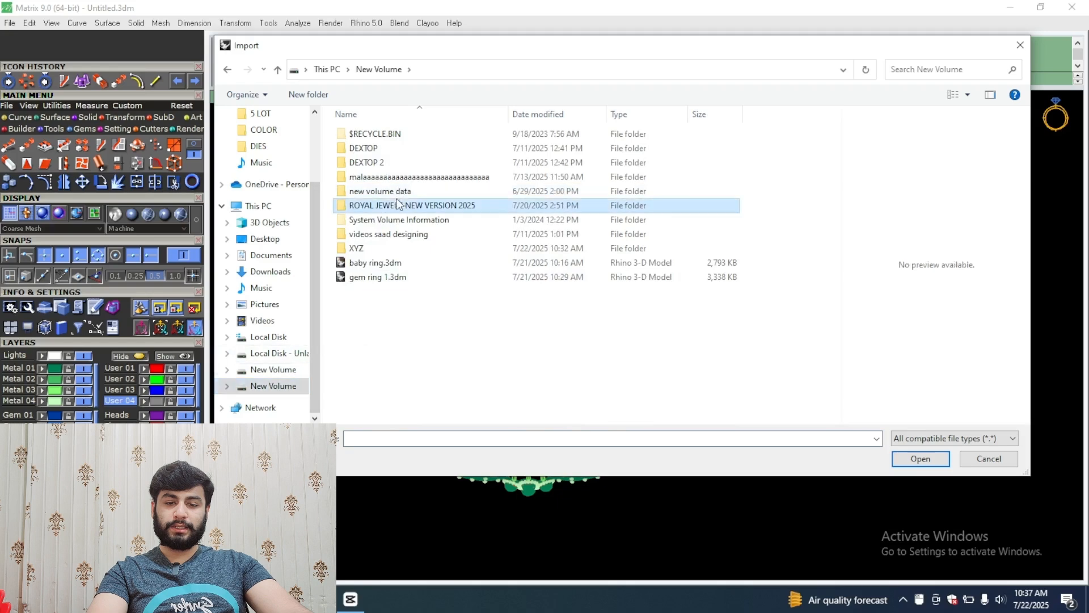
double_click(383, 234)
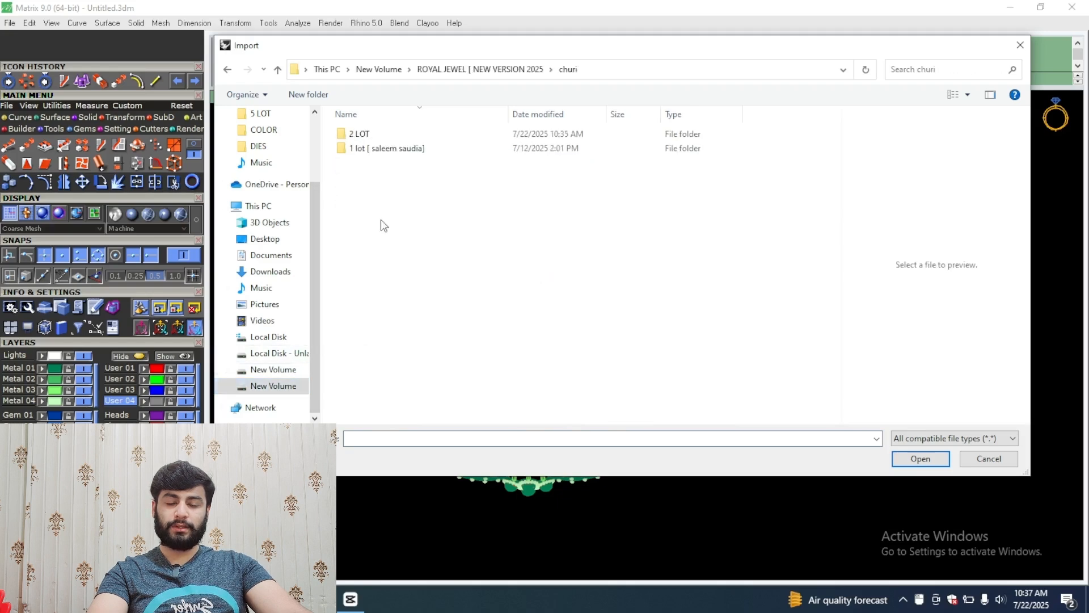
double_click(380, 149)
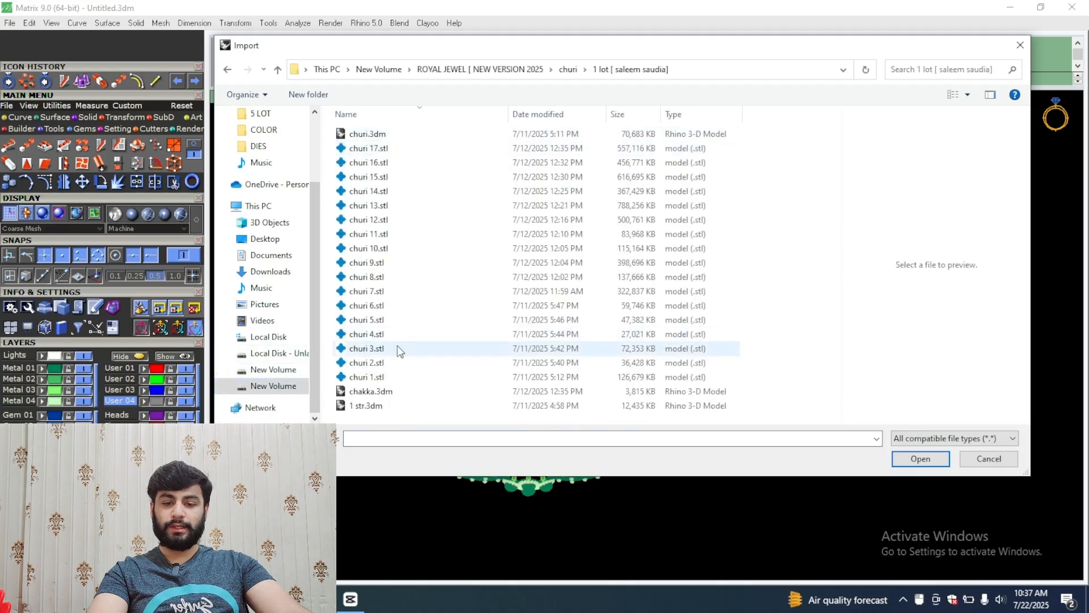
double_click(369, 391)
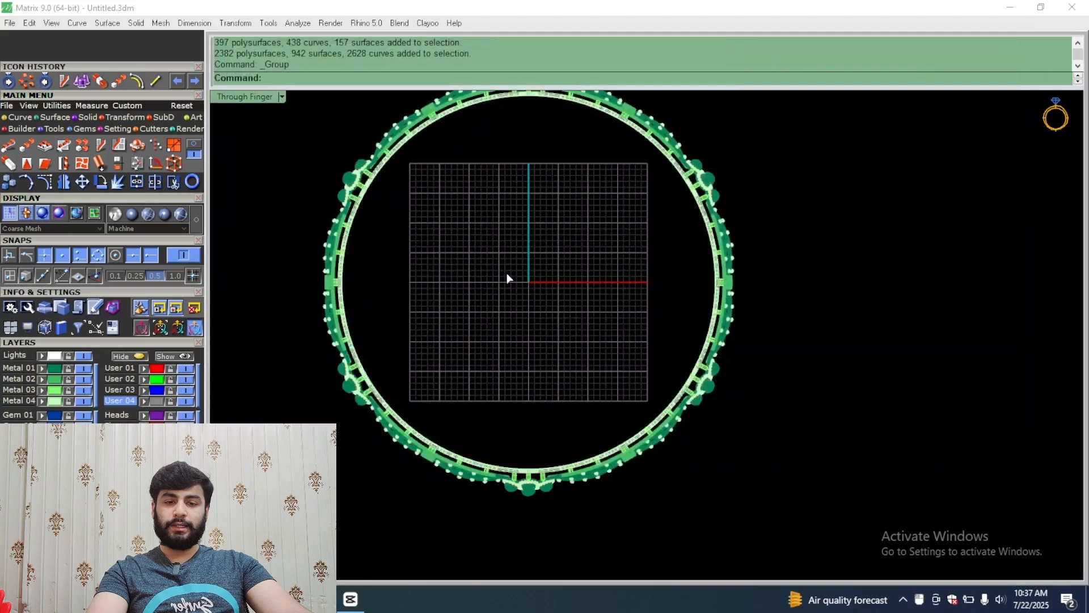
Step: Inspect how the imported spoked support wheel fits inside the bangle, using the maximised Perspective view
click(563, 147)
right_drag(564, 147, 484, 230)
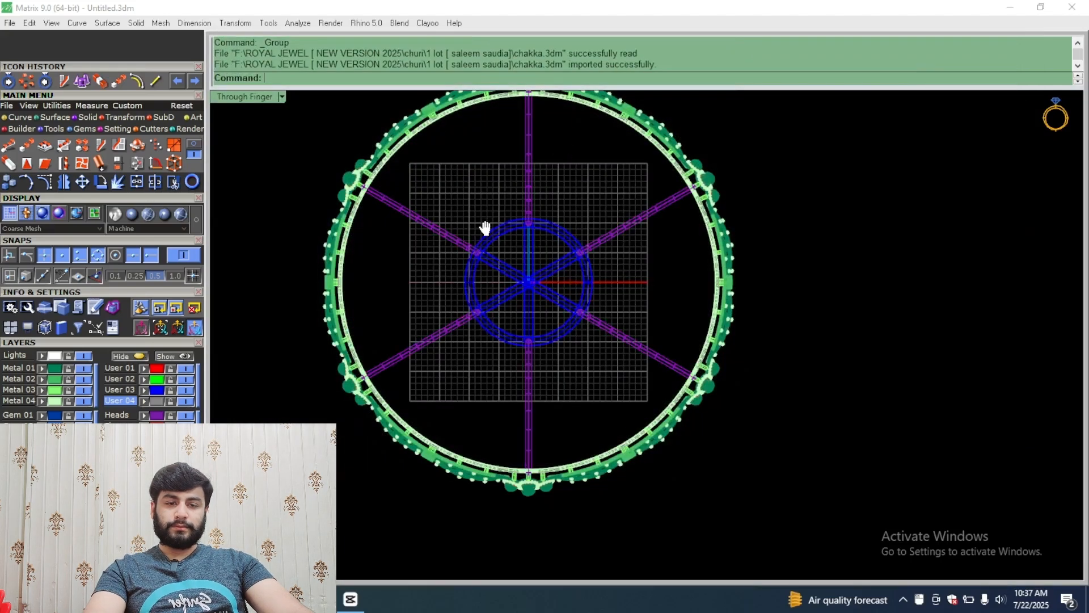
double_click(237, 95)
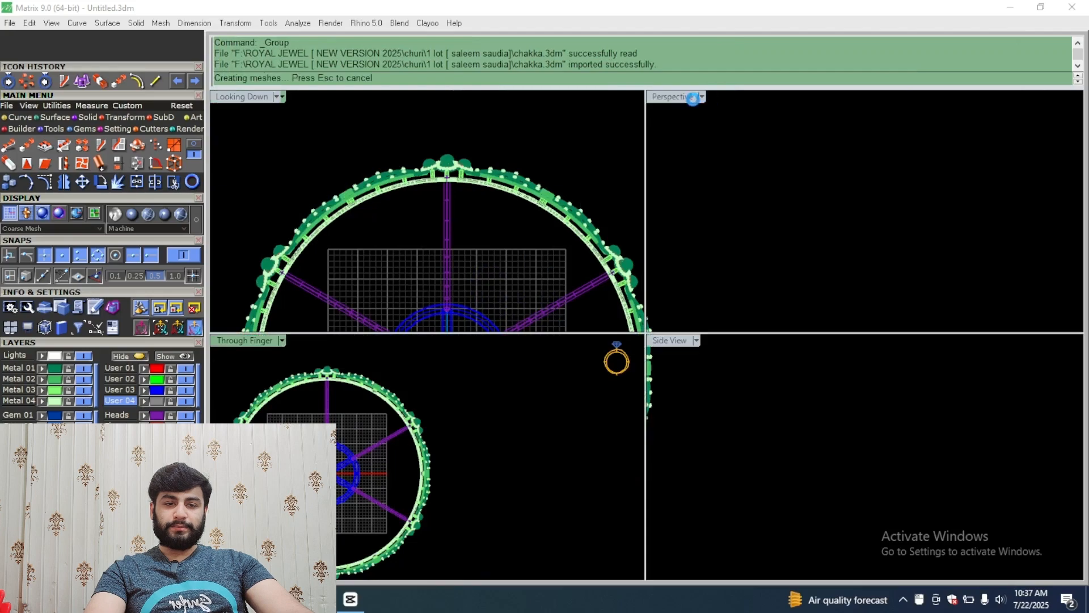
double_click(674, 97)
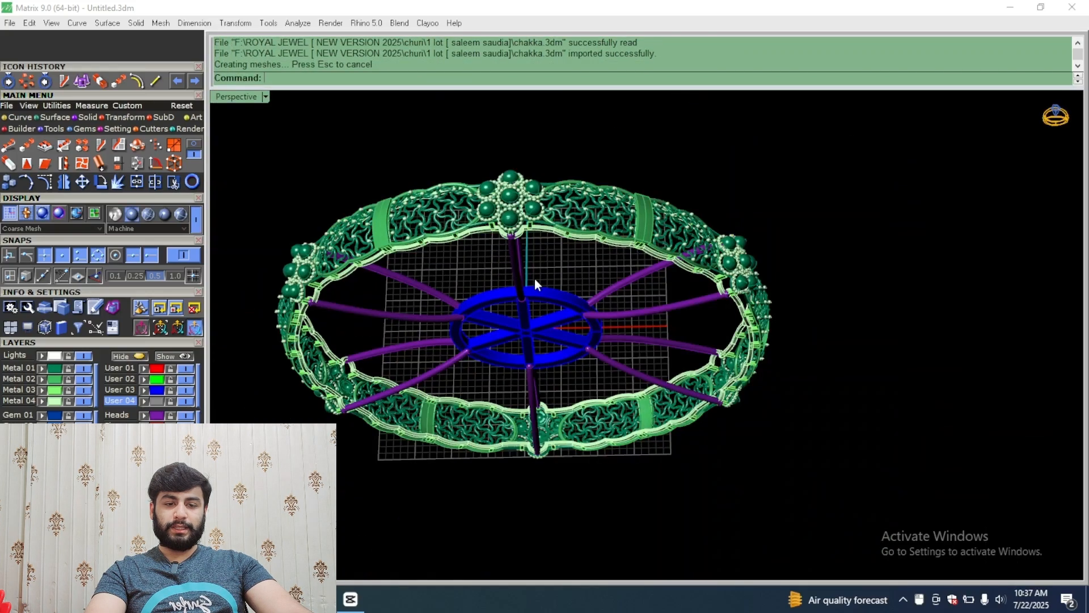
scroll(539, 285, up, 3)
right_drag(567, 313, 504, 298)
scroll(532, 379, down, 5)
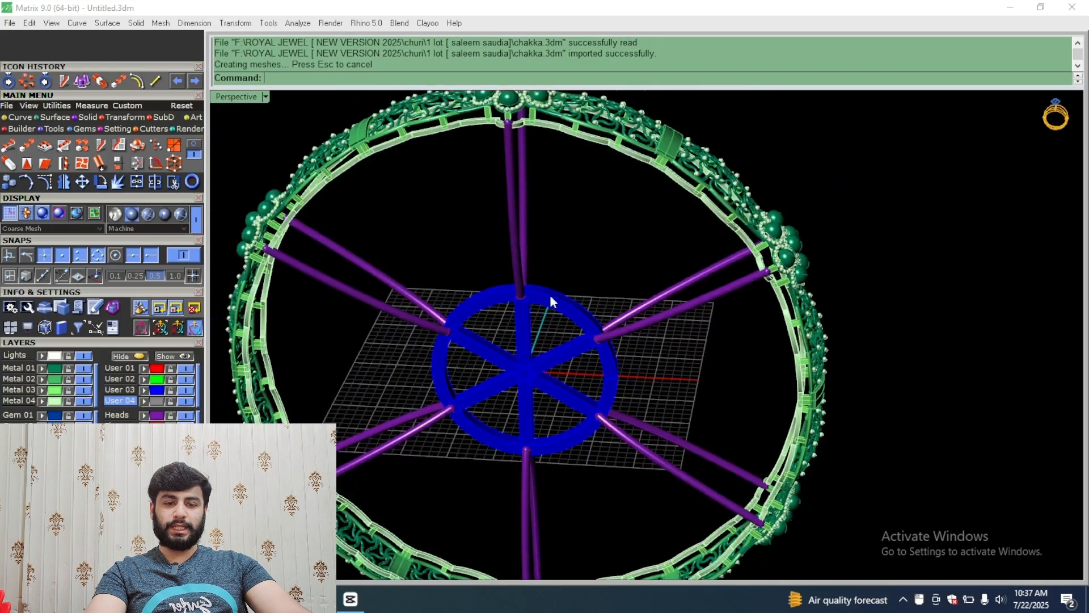
Step: Set the display to Plastic and turn on the control points of the curves inside the uppermost pair of support spokes
drag(583, 237, 445, 417)
scroll(510, 227, up, 4)
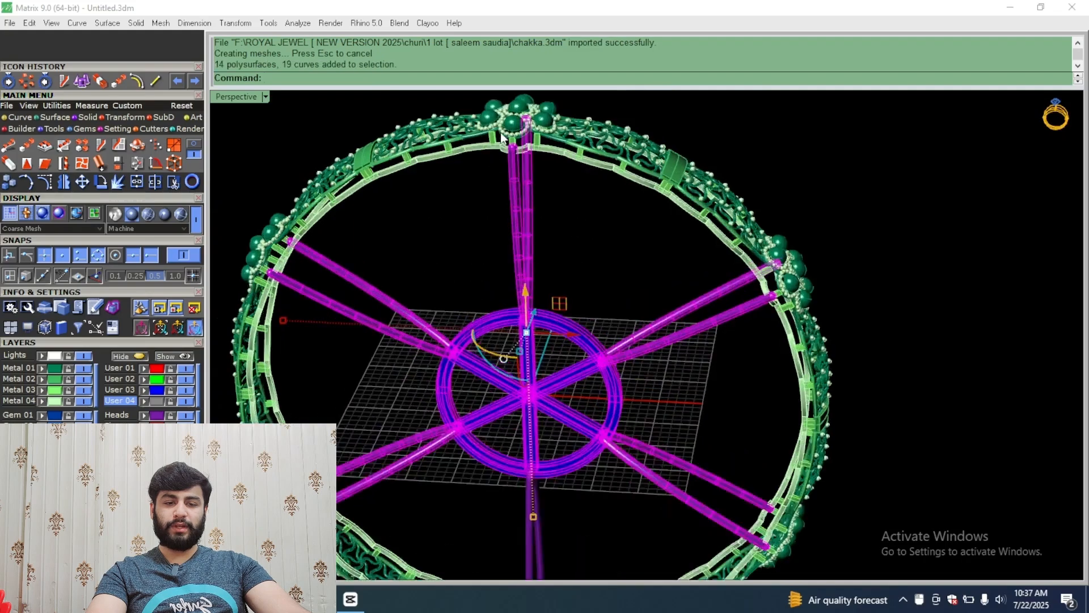
shift+right_drag(553, 146, 503, 213)
scroll(469, 176, up, 5)
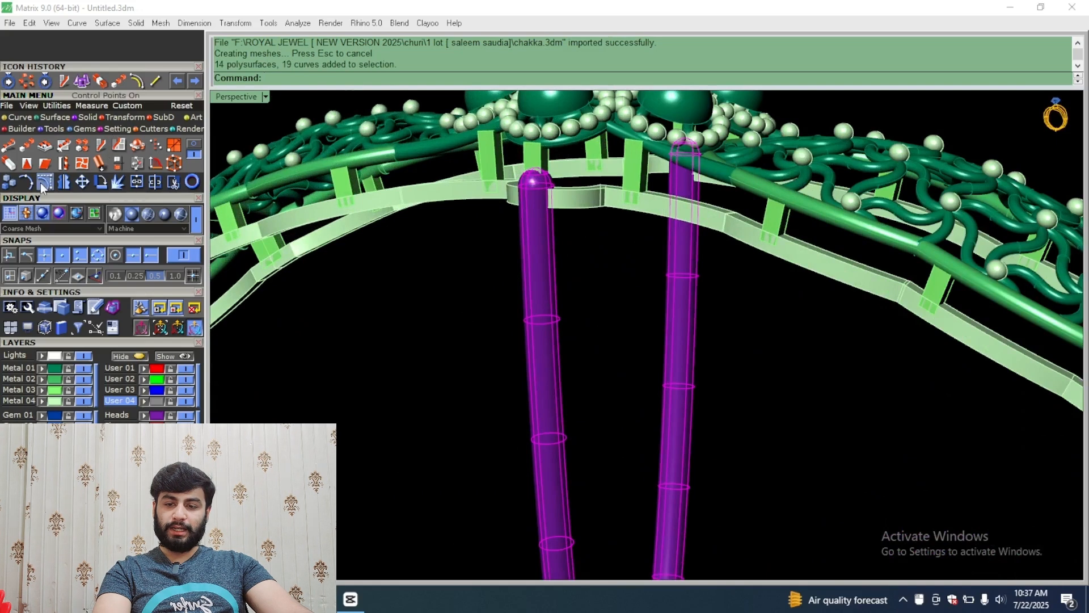
drag(749, 282, 440, 306)
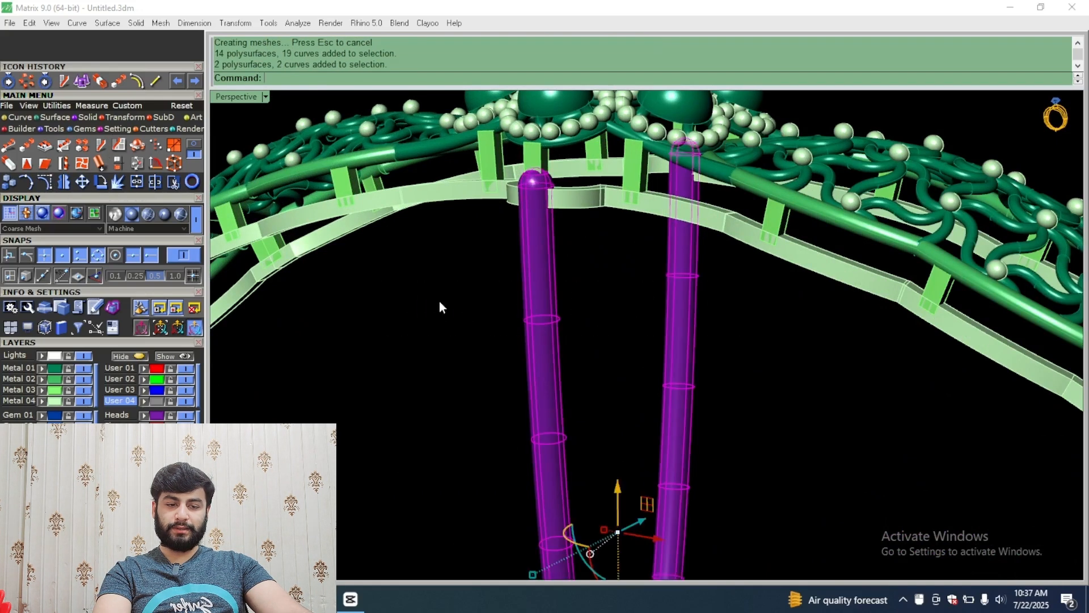
click(45, 181)
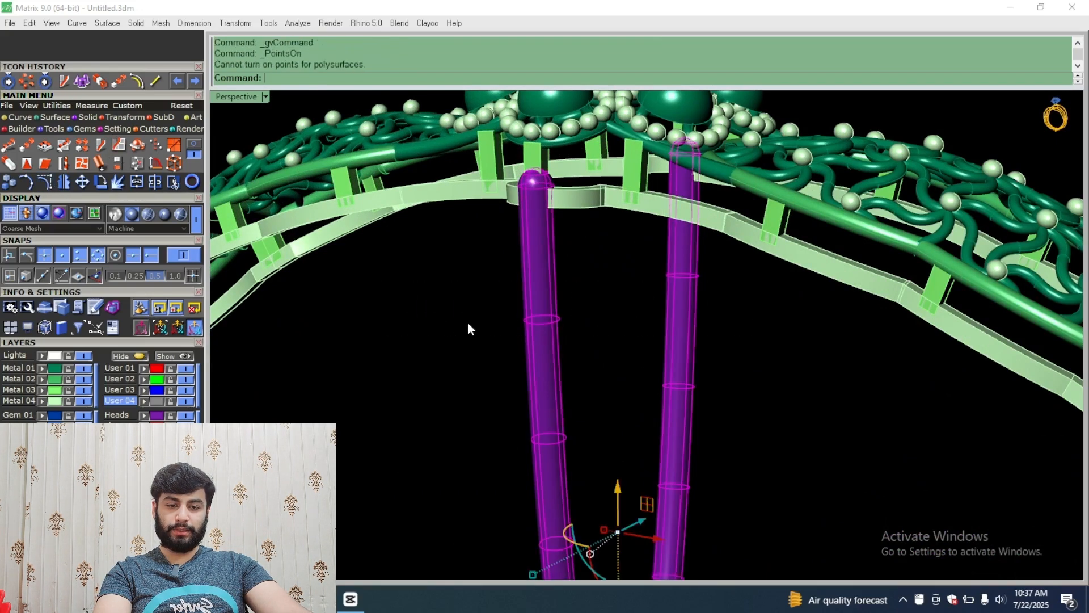
click(469, 328)
click(167, 215)
drag(880, 381, 414, 445)
click(50, 182)
click(420, 331)
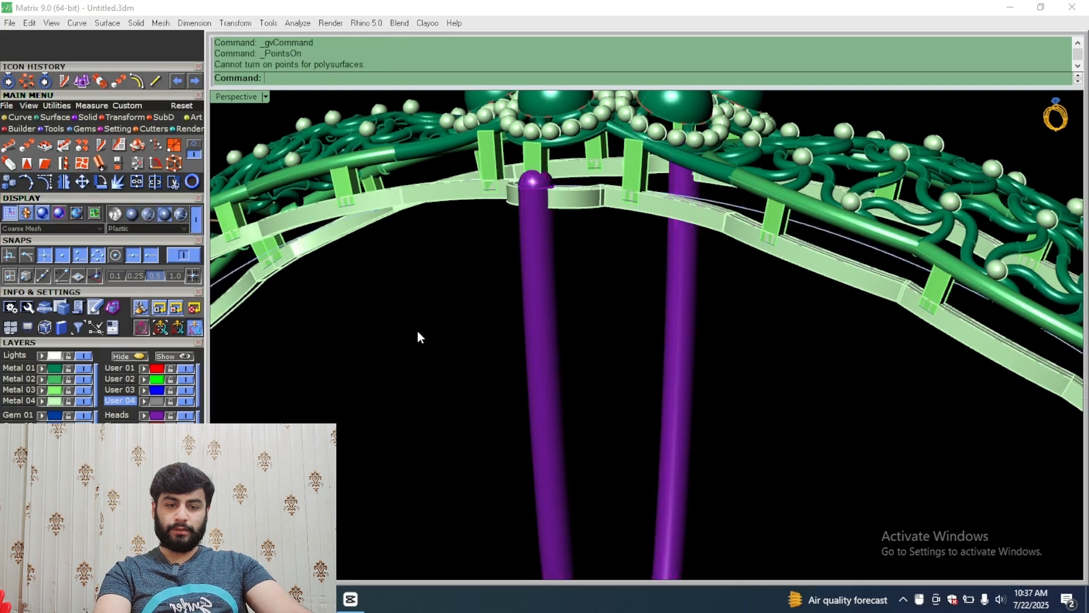
Step: Move the outer end points of the two uppermost spoke curves down so the spokes end lower at the bangle's inner border
drag(417, 330, 792, 204)
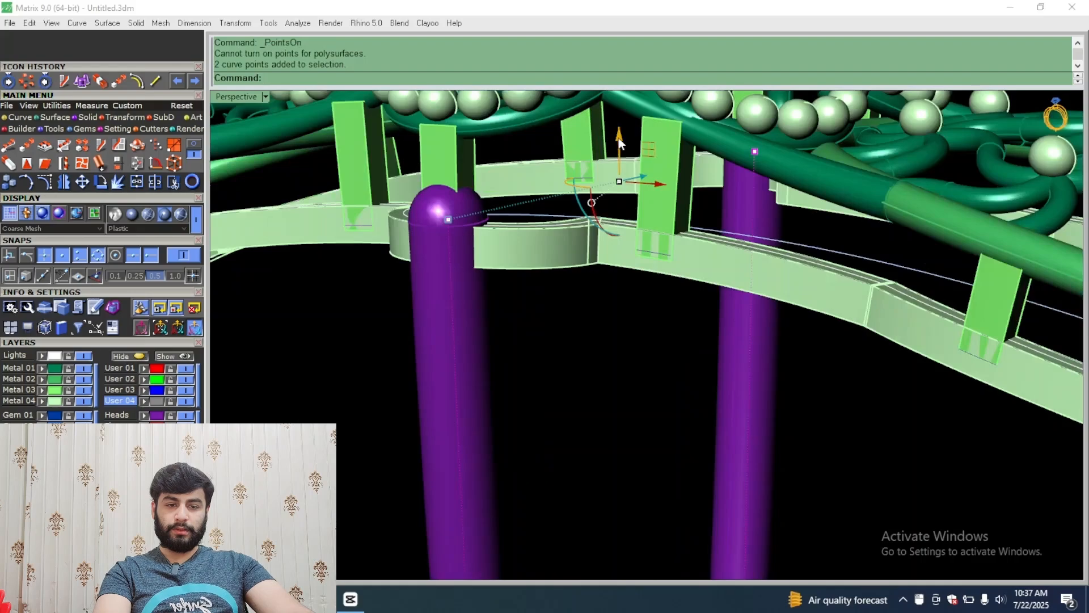
drag(620, 144, 620, 176)
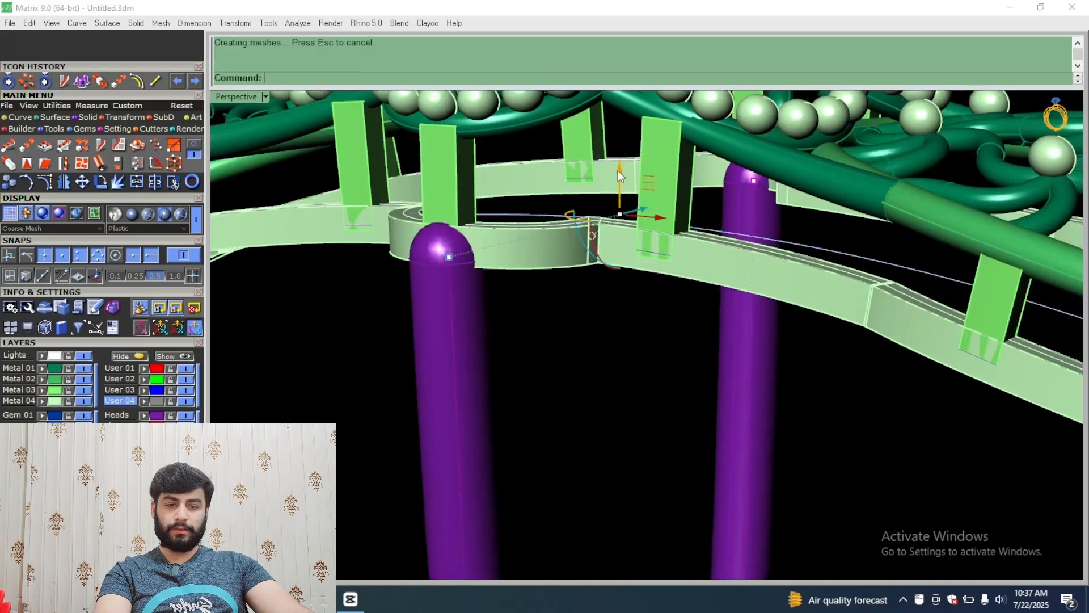
scroll(658, 235, down, 6)
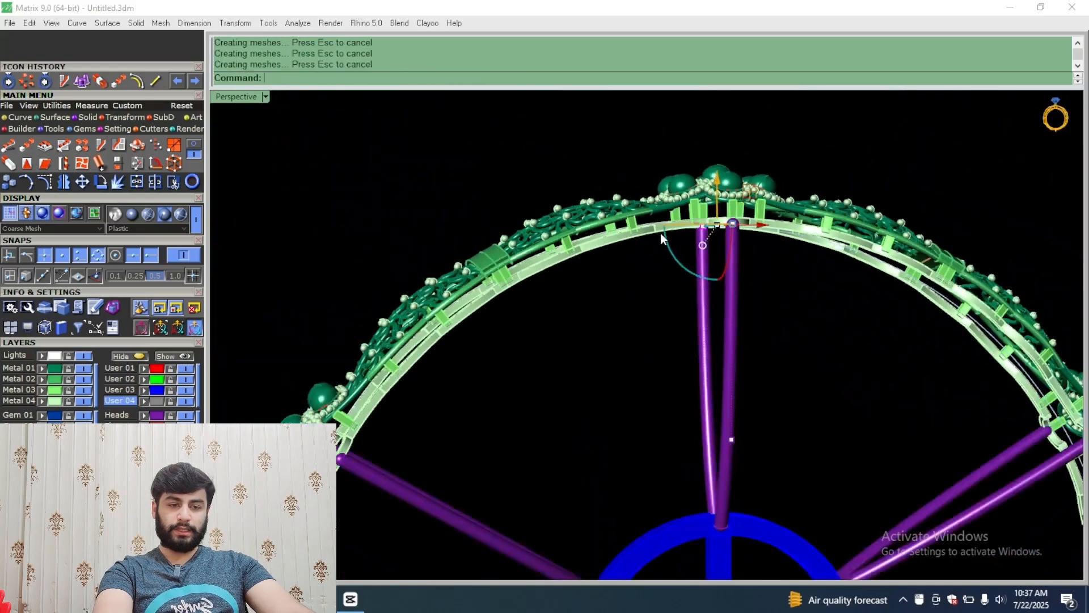
Step: Export the whole bangle with its support wheel to the 2 LOT folder as STL file 1 CHURI, with 0.01 maximum edge-to-surface distance
scroll(658, 238, down, 4)
right_drag(595, 332, 621, 383)
right_drag(702, 434, 707, 321)
drag(904, 100, 335, 573)
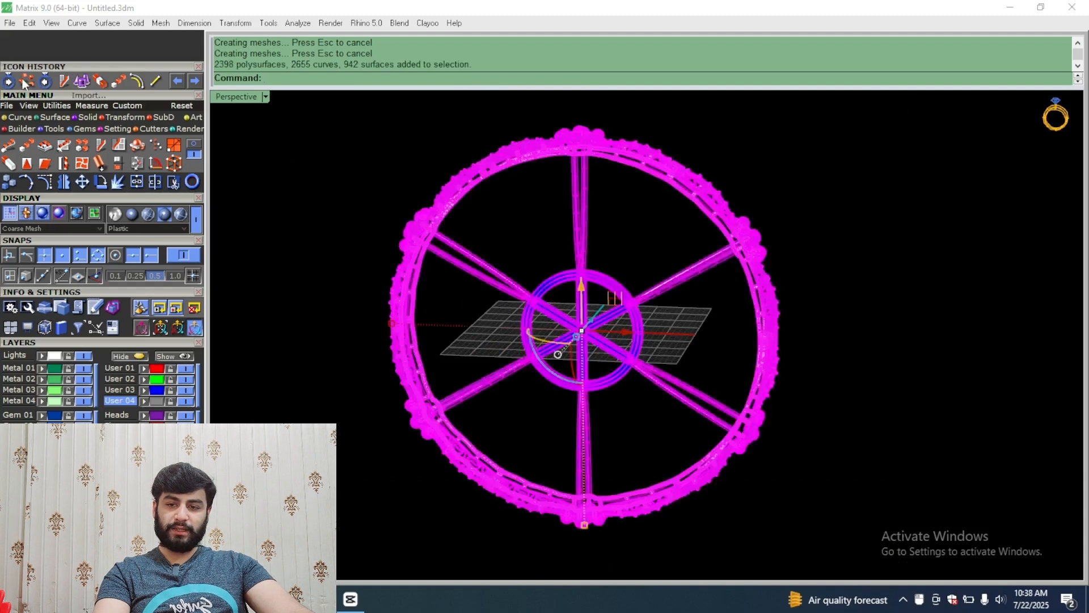
key(ctrl+e)
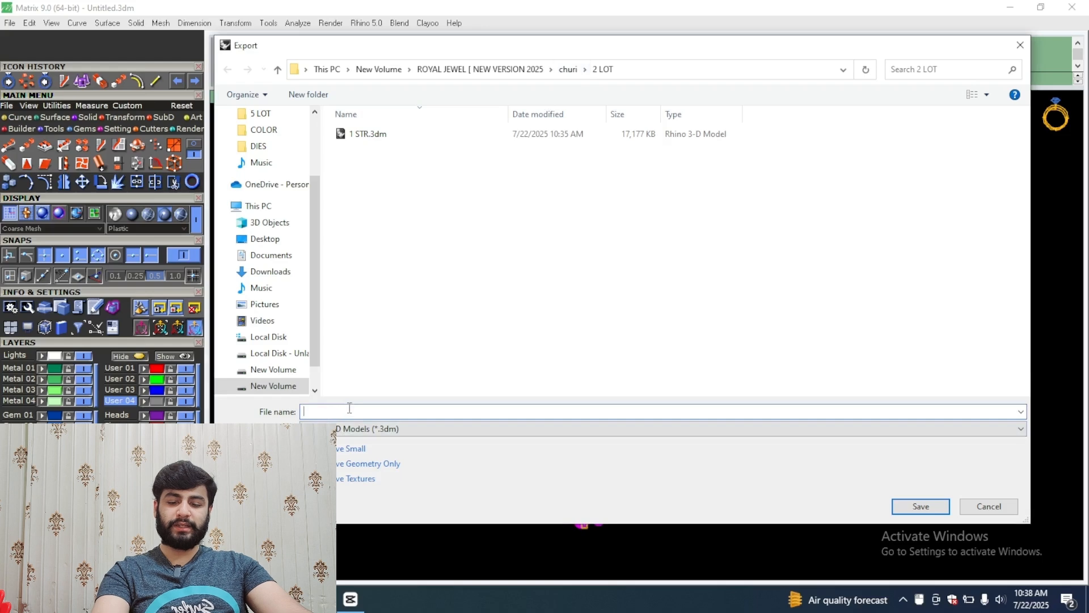
text(1 CHURI)
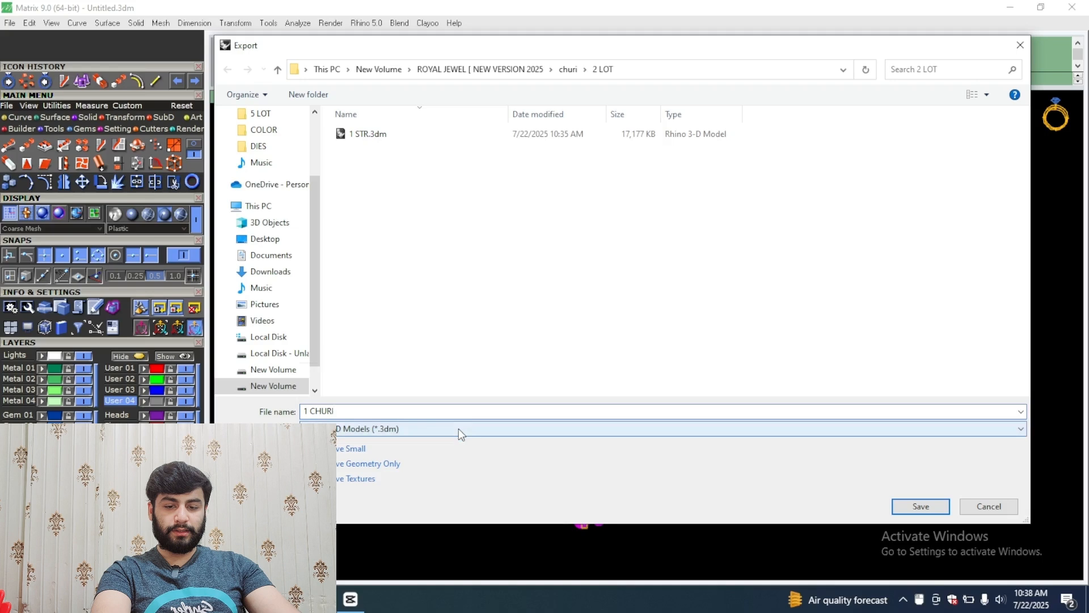
click(458, 429)
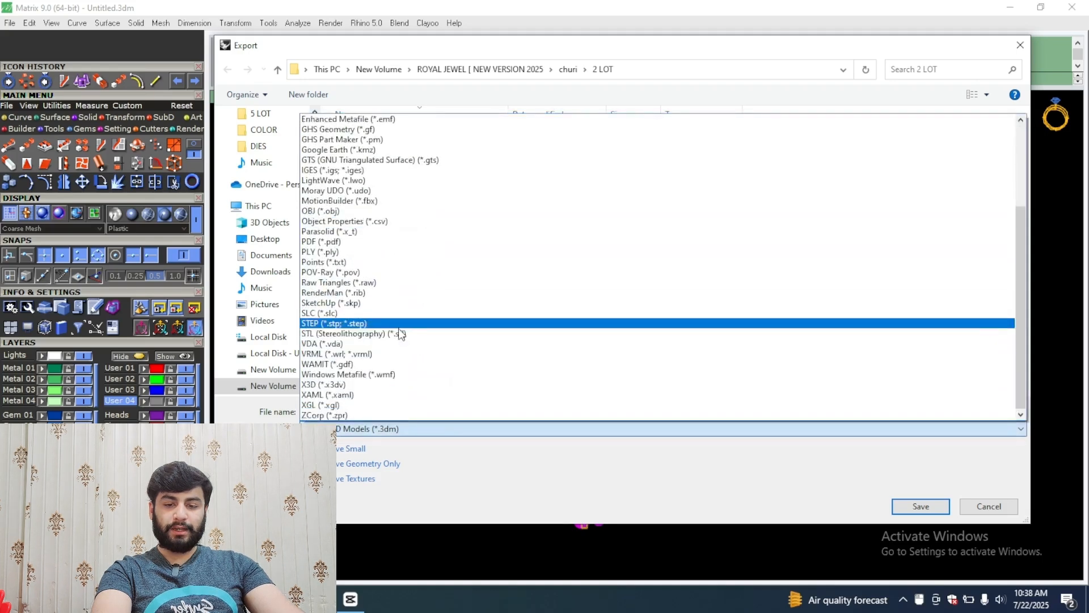
click(396, 333)
click(920, 513)
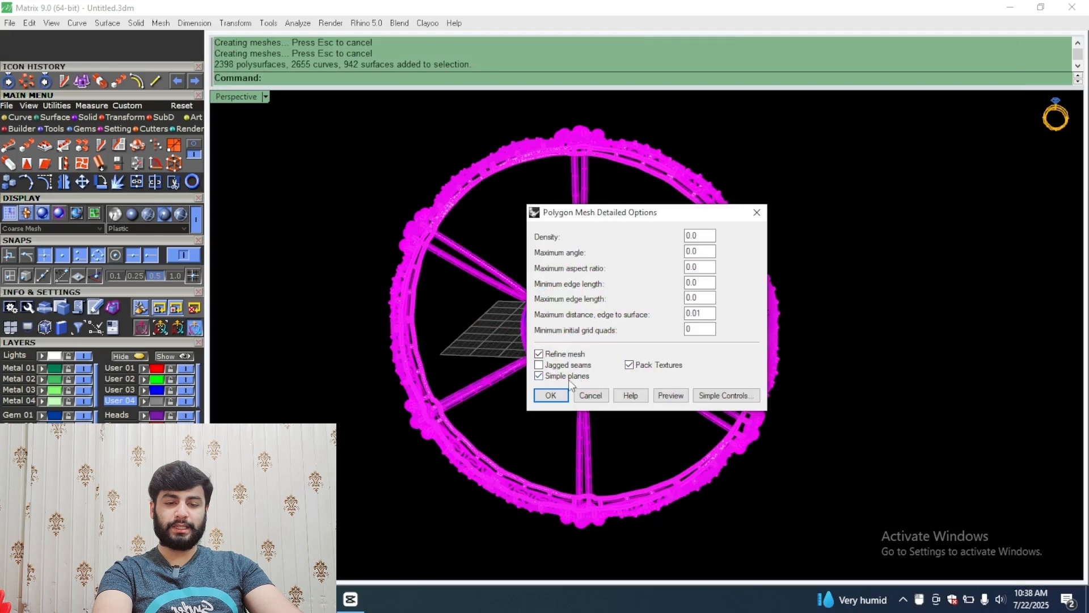
click(560, 397)
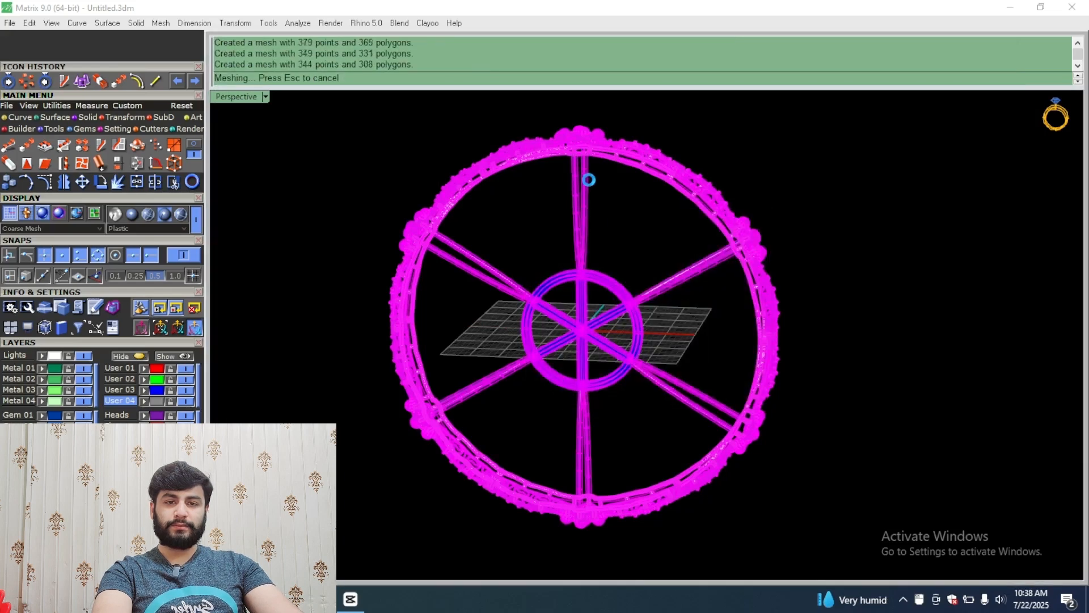